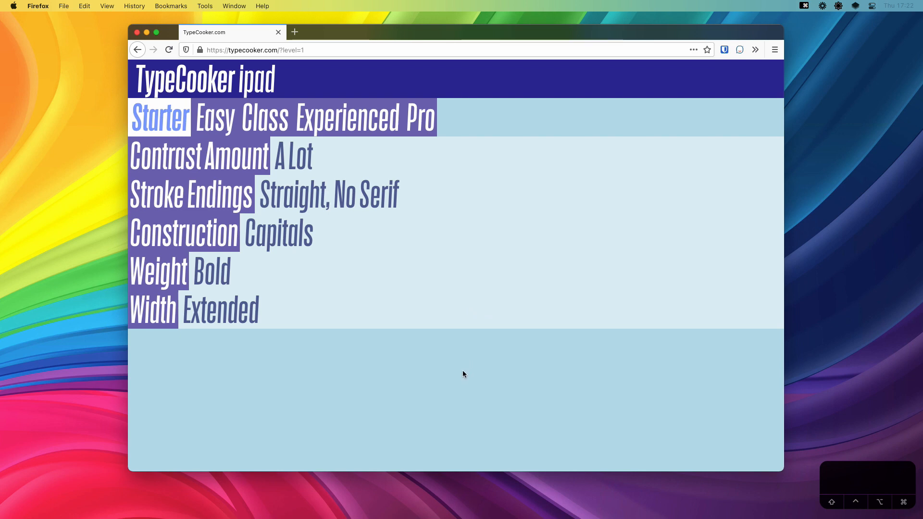
# Keep generating new Starter recipes until one asks for Plain weight, Capitals, Serifs, Narrow width and Some contrast
pyautogui.press('super+r')
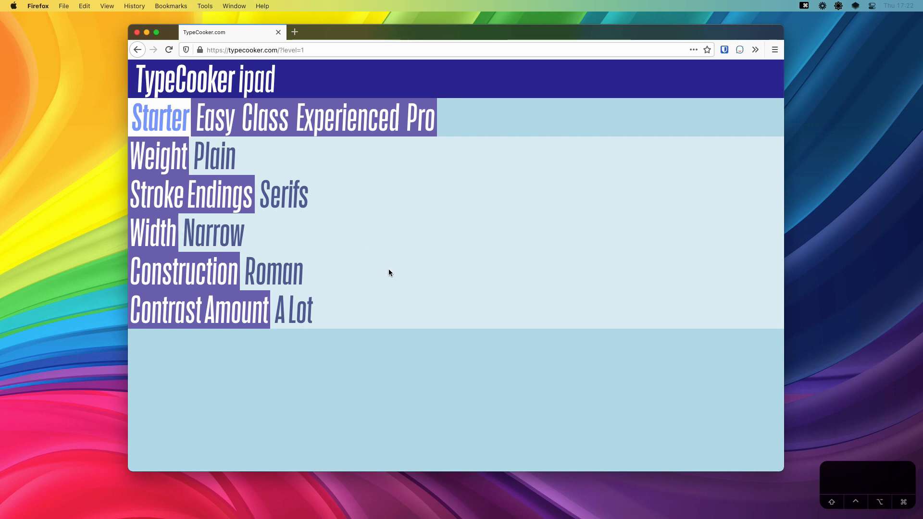
pyautogui.press('super+r')
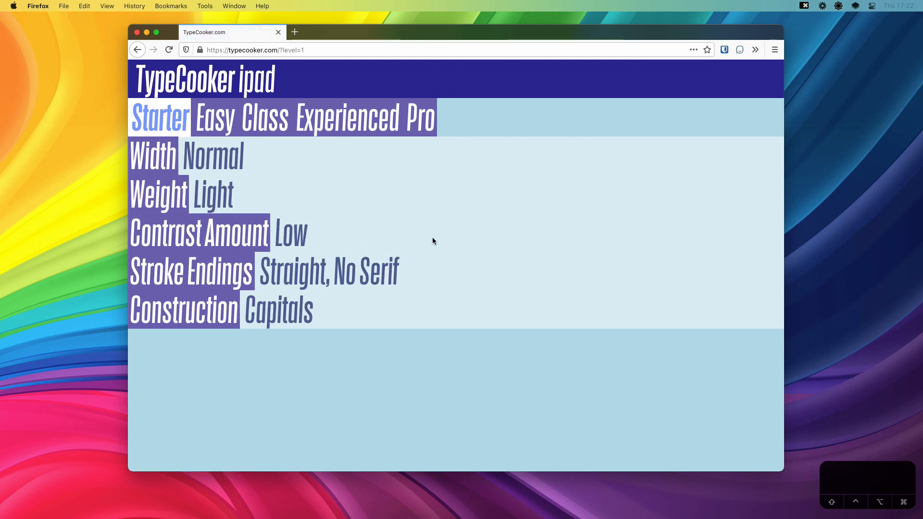
pyautogui.press('super+r')
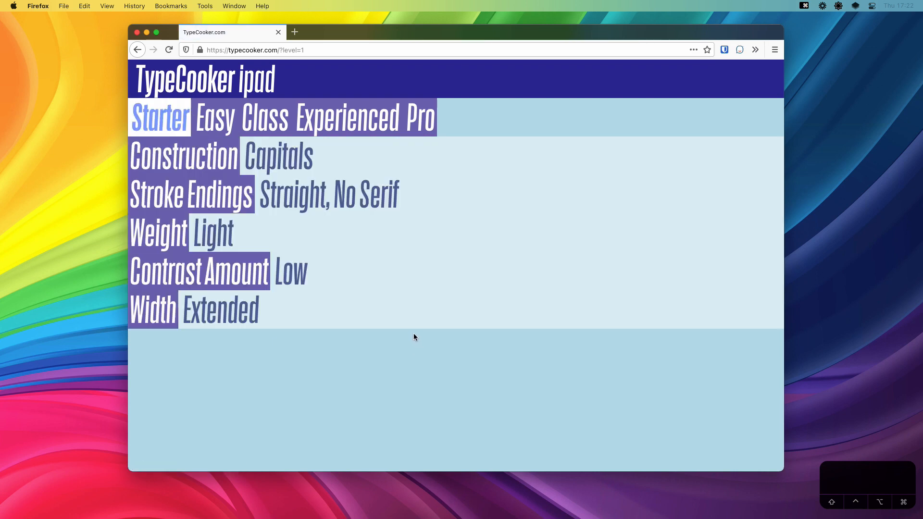
pyautogui.press('super+r')
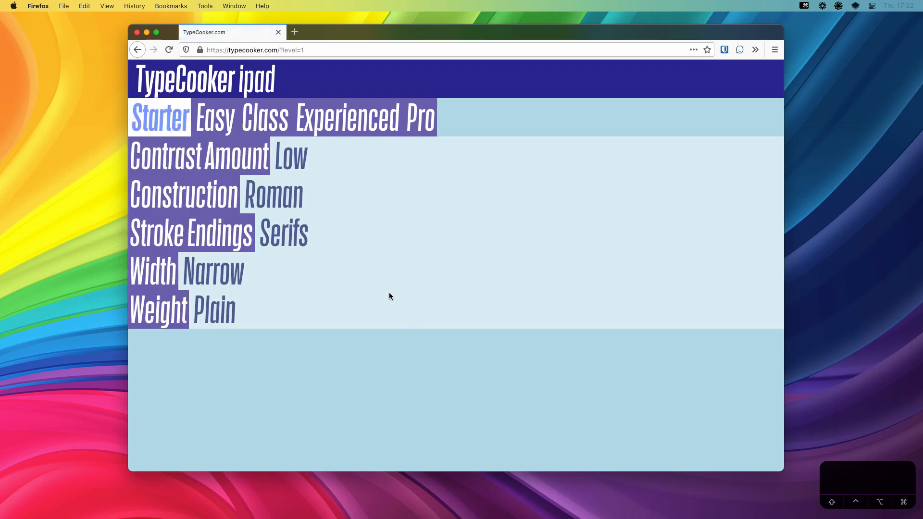
pyautogui.press('super+r')
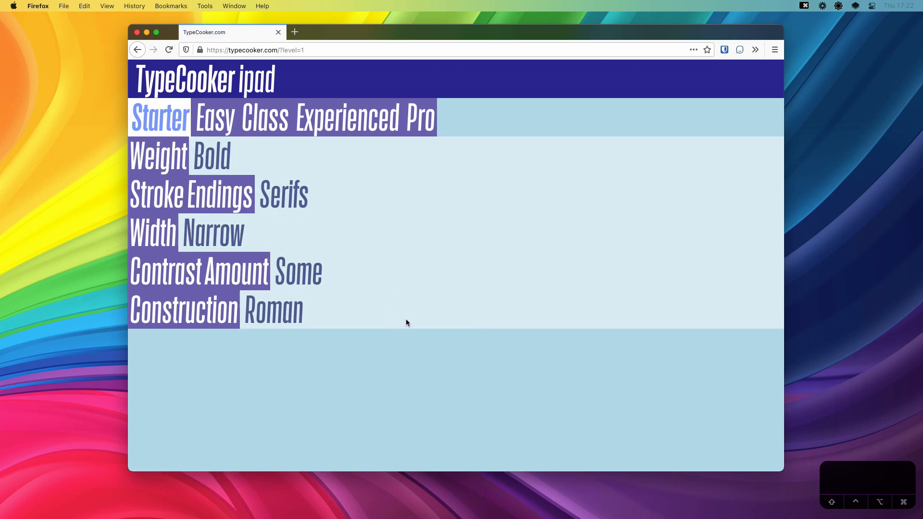
pyautogui.press('super+r')
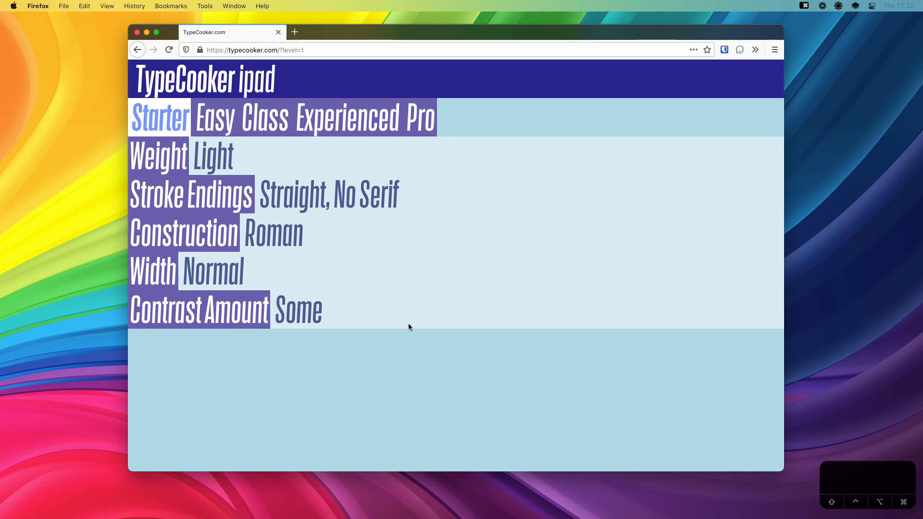
pyautogui.press('super+r')
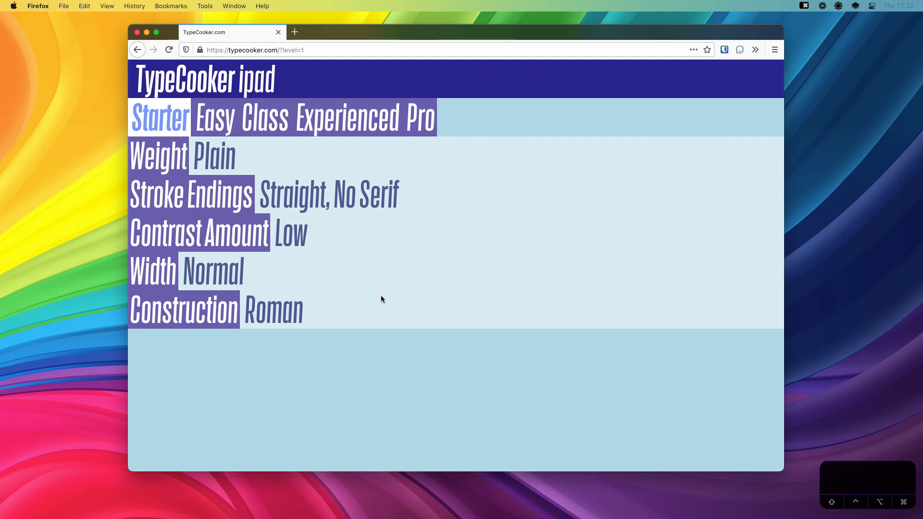
pyautogui.press('super+r')
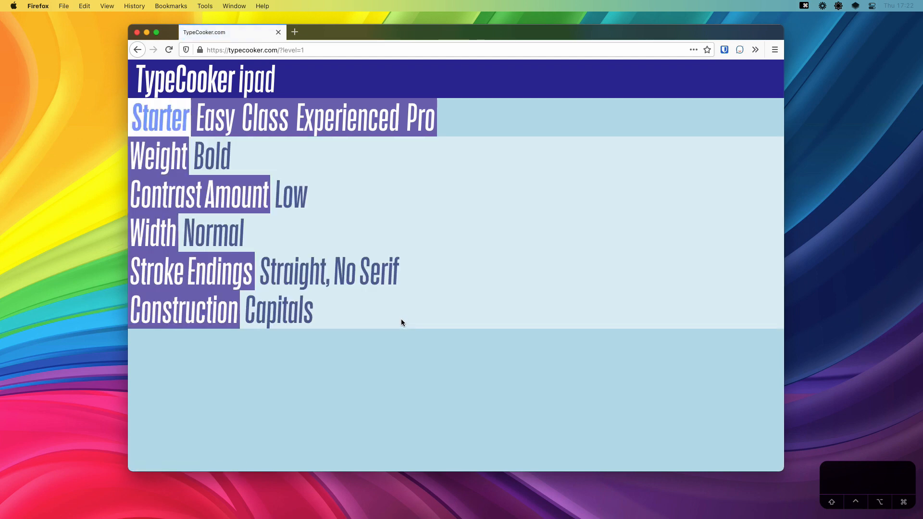
pyautogui.press('super+r')
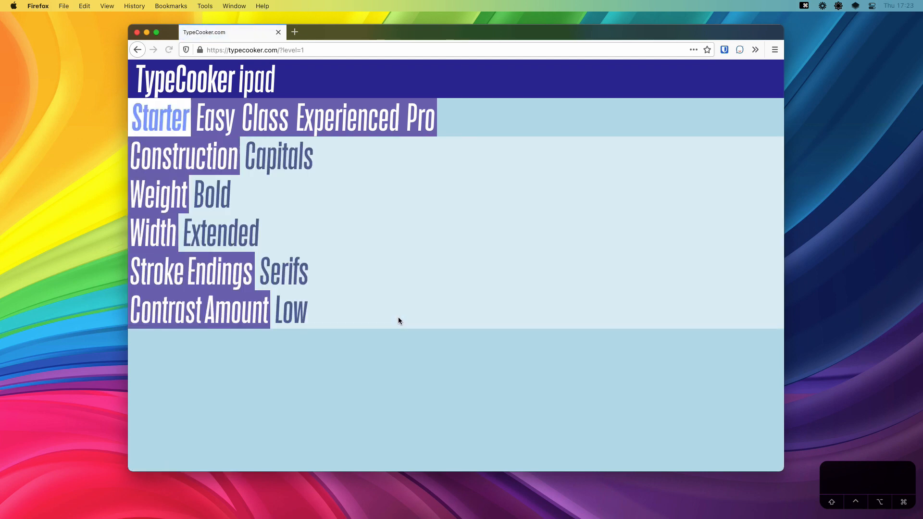
pyautogui.press('super+r')
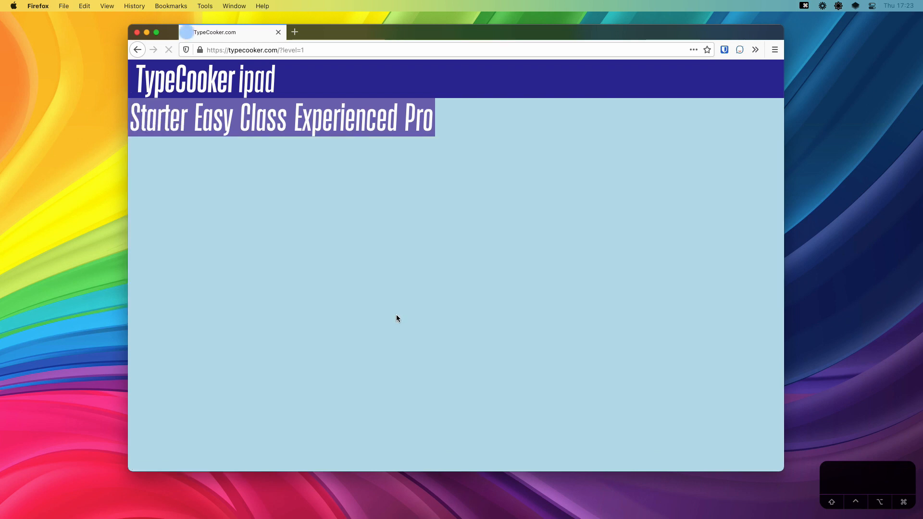
pyautogui.press('super+r')
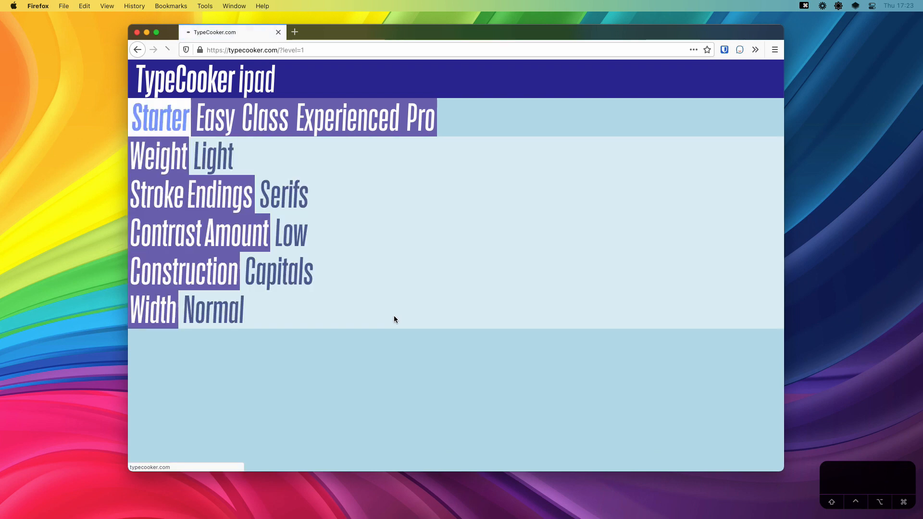
pyautogui.press('super+r')
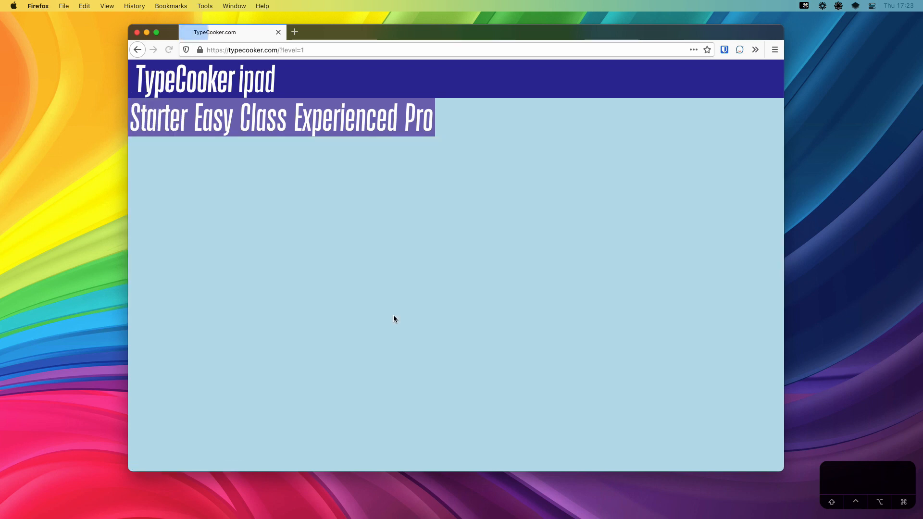
pyautogui.press('super+r')
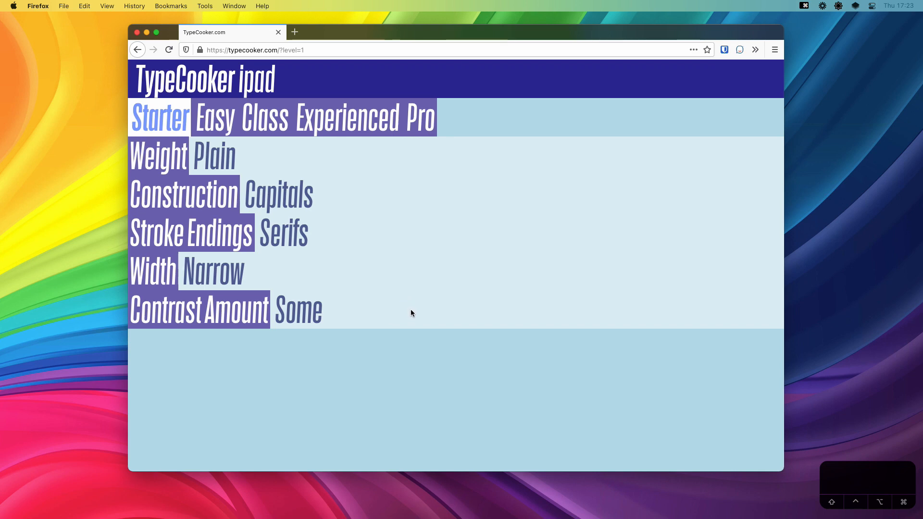
# Switch to Glyphs and create a new font document for the Latin script without preparing glyphs
pyautogui.press('super+Tab')
pyautogui.press('super+Tab')
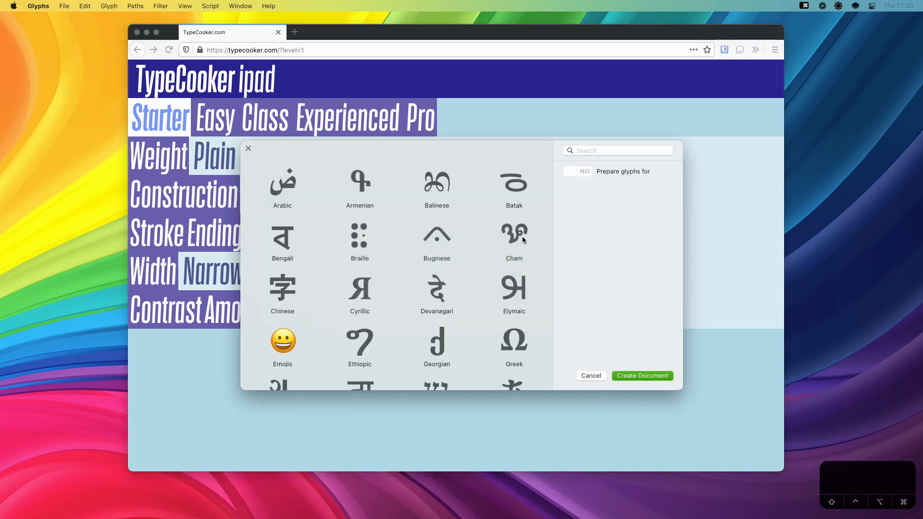
pyautogui.scroll(-5, 399, 279)
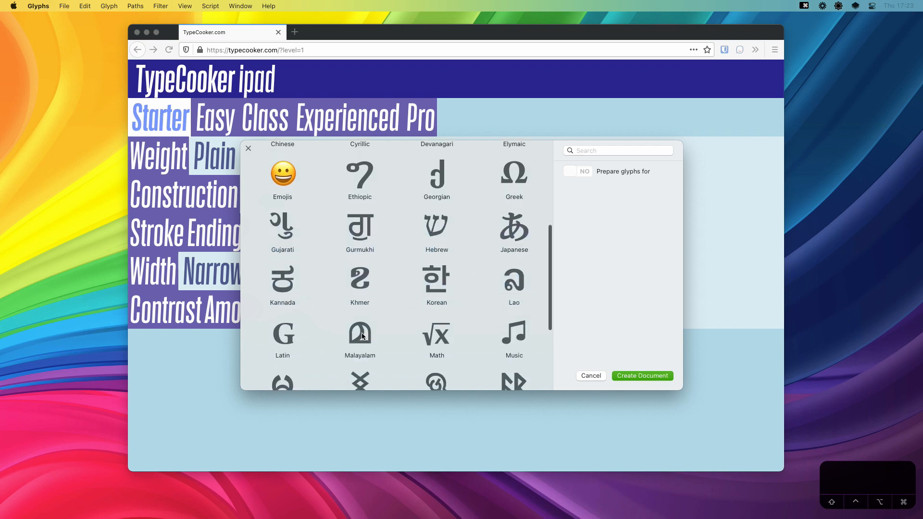
pyautogui.click(292, 334)
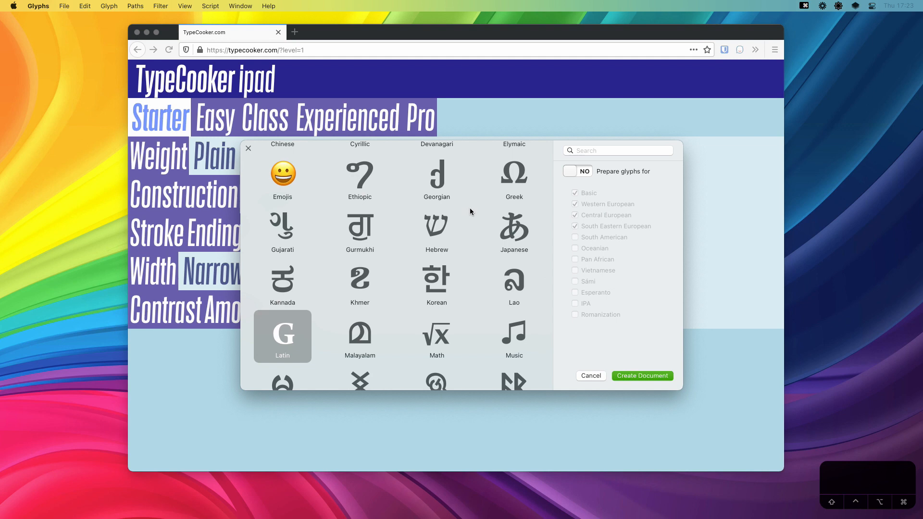
pyautogui.click(643, 375)
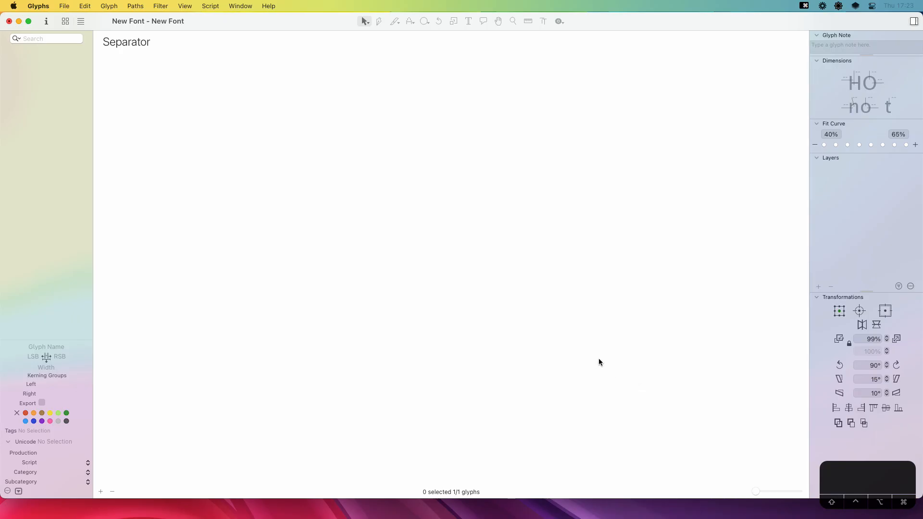
# Expand the Letter category to reveal its subcategories and show its glyphs in the font overview
pyautogui.click(9, 81)
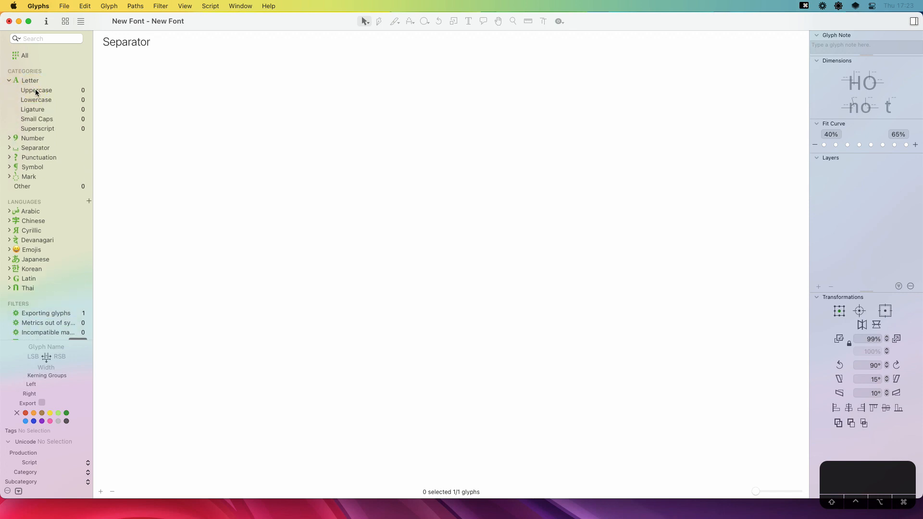
pyautogui.click(48, 90)
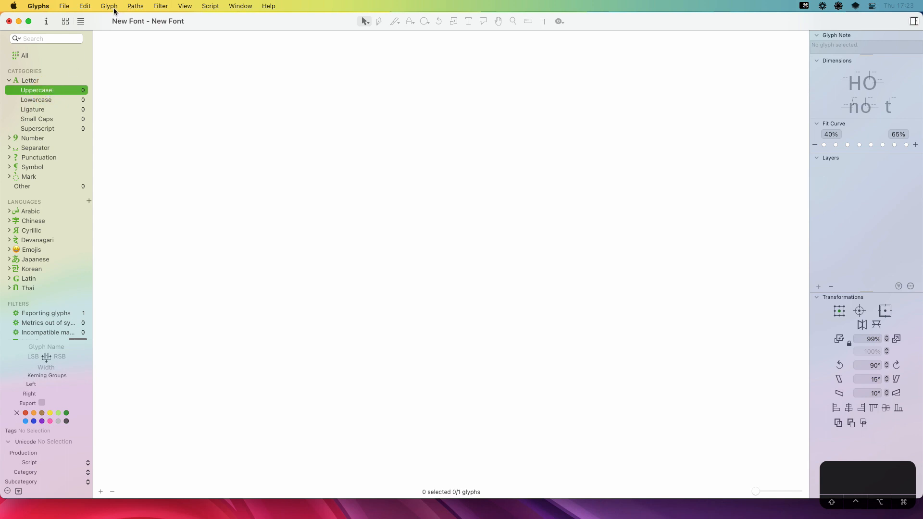
pyautogui.click(37, 81)
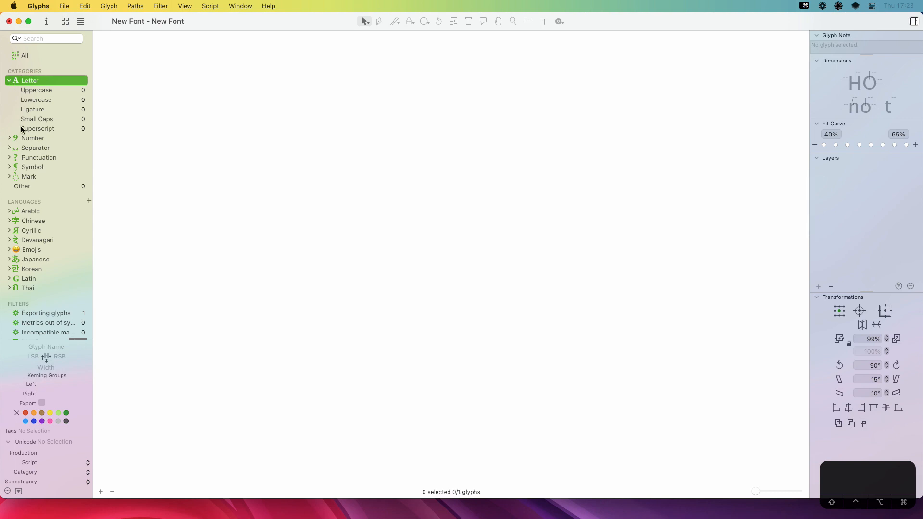
pyautogui.click(9, 138)
pyautogui.click(9, 138)
# Add the uppercase glyphs A through Z to the font and enlarge their previews in the overview
pyautogui.press('super+shift+g')
pyautogui.write('A BC D')
pyautogui.press('BackSpace')
pyautogui.press('BackSpace')
pyautogui.press('BackSpace')
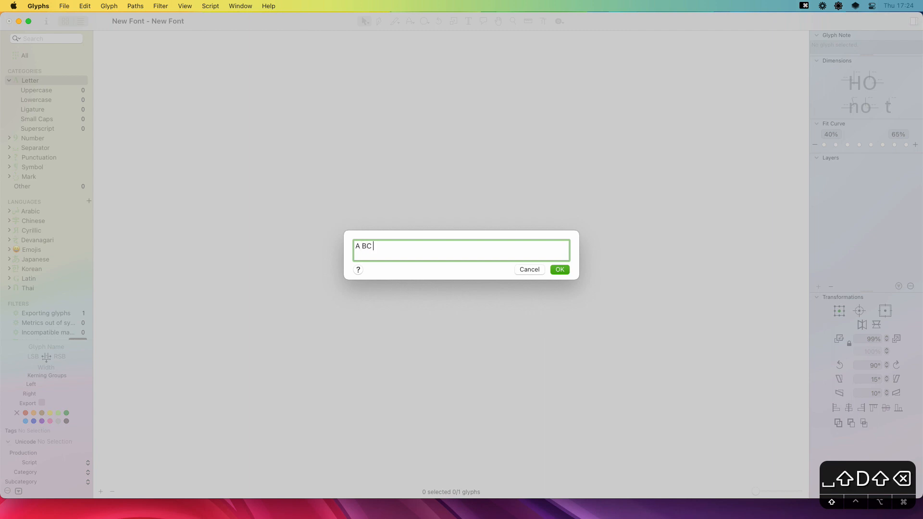
pyautogui.write('C D E F ')
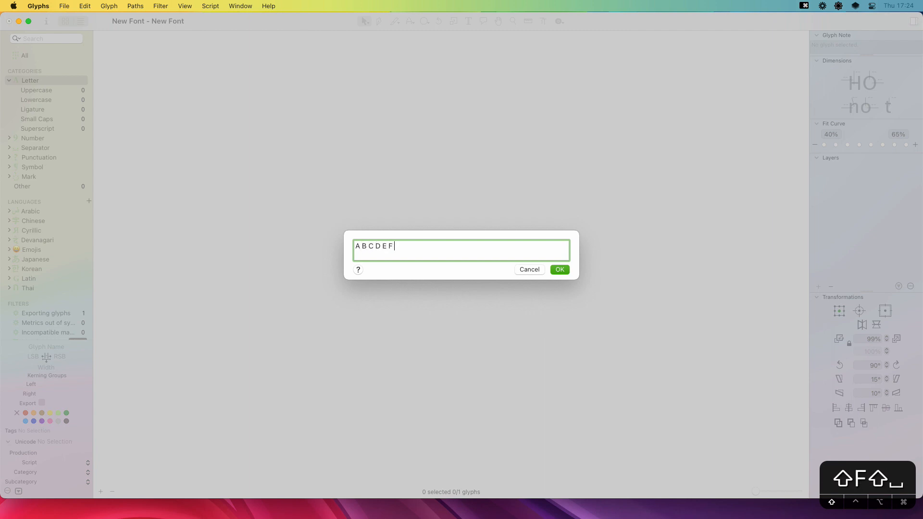
pyautogui.write('G H I J K L M N')
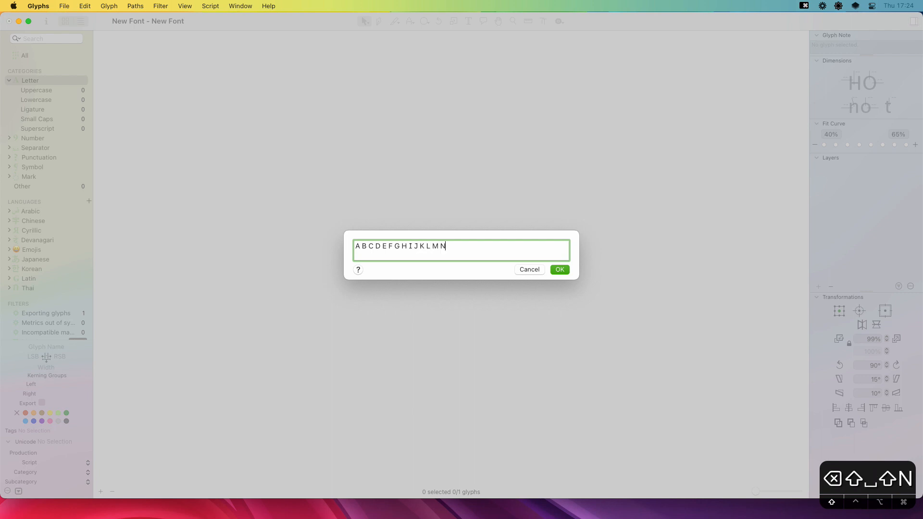
pyautogui.write(' O P Q R S ')
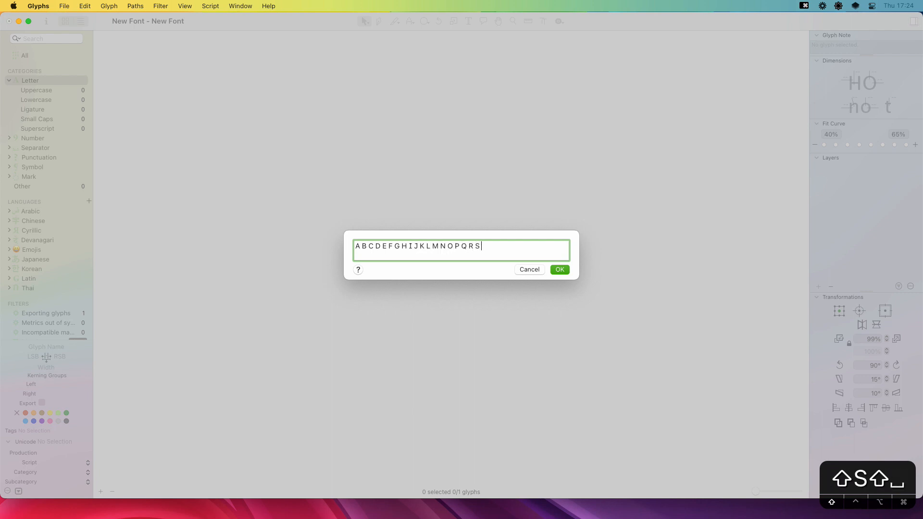
pyautogui.write('T U V W ')
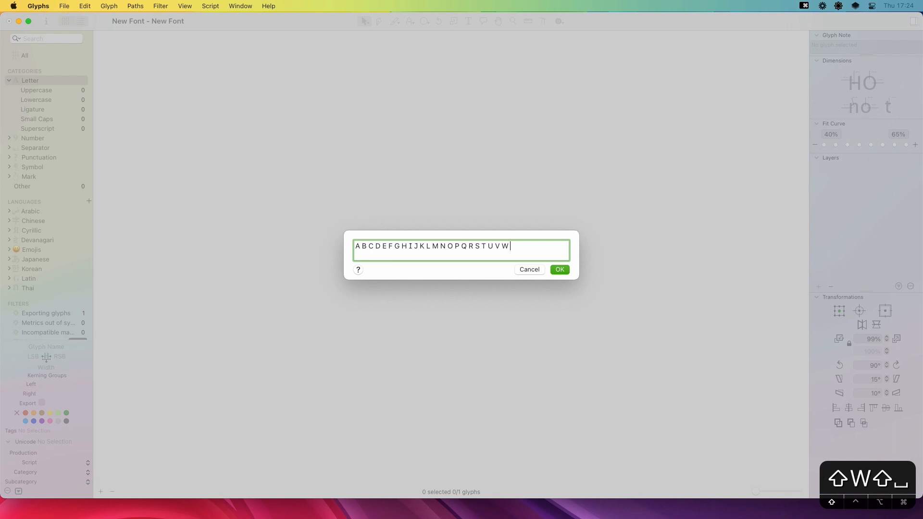
pyautogui.write('X Y Z')
pyautogui.press('Return')
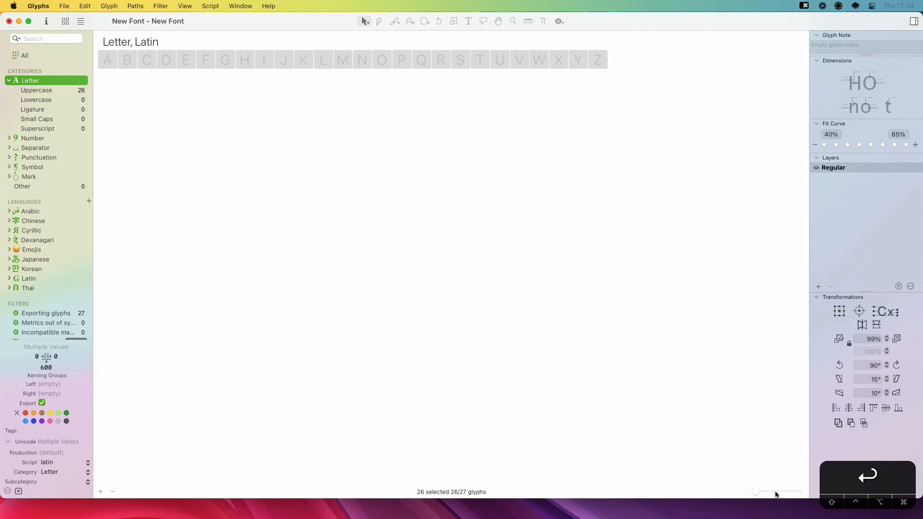
pyautogui.moveTo(775, 492); pyautogui.dragTo(783, 490)
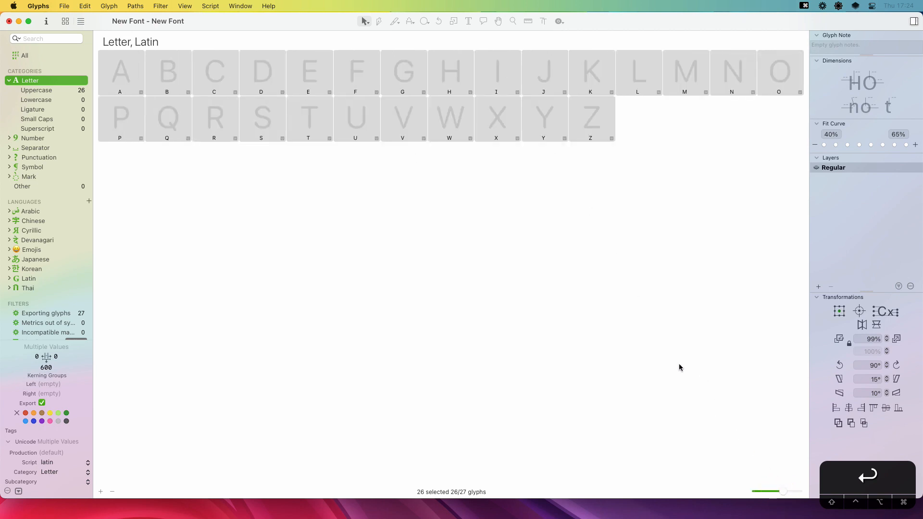
pyautogui.click(592, 118)
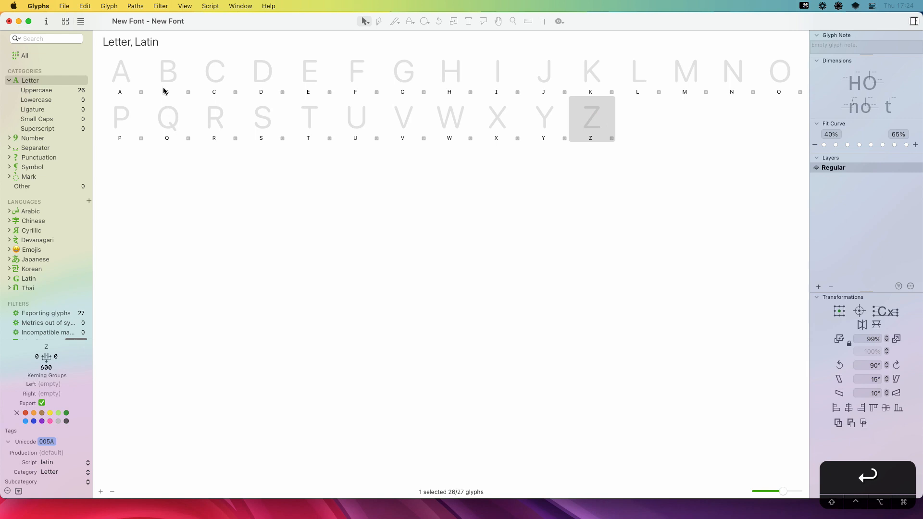
# Review the type recipe in Firefox, return to Glyphs and open the H glyph for editing
pyautogui.press('super+Tab')
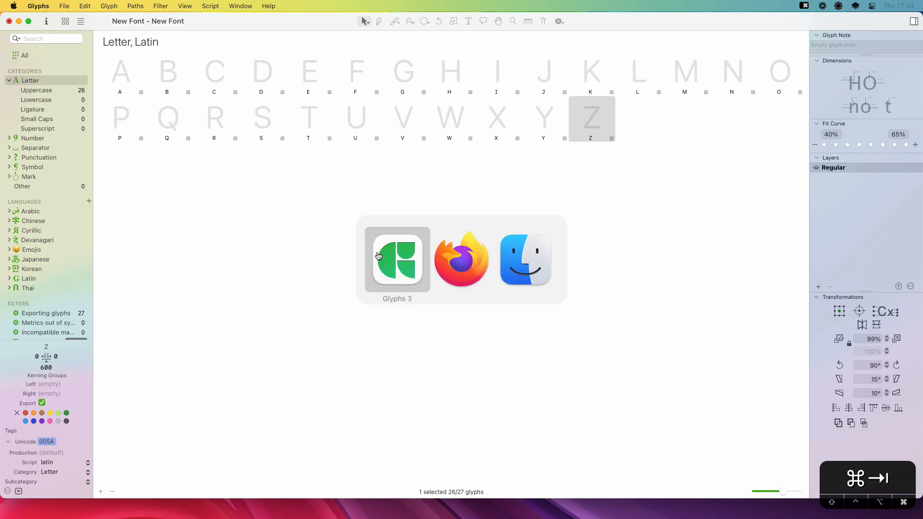
pyautogui.click(464, 255)
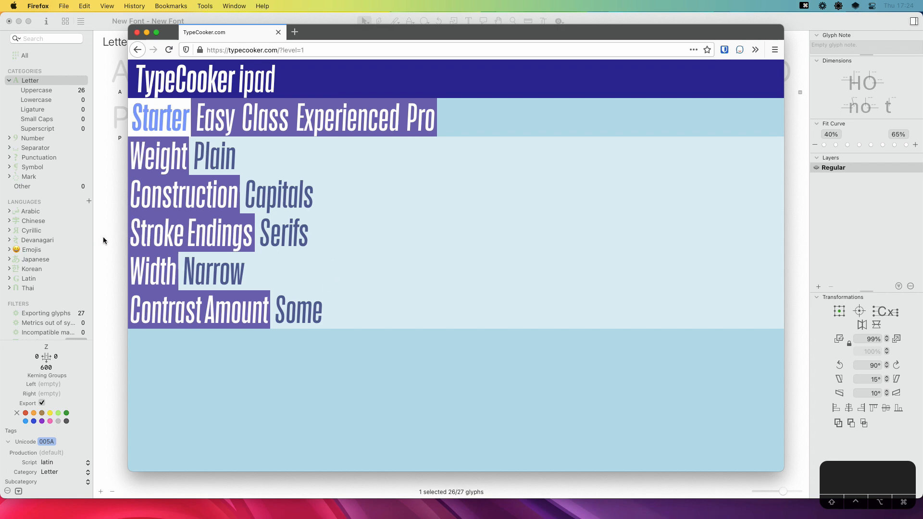
pyautogui.click(114, 227)
pyautogui.doubleClick(456, 74)
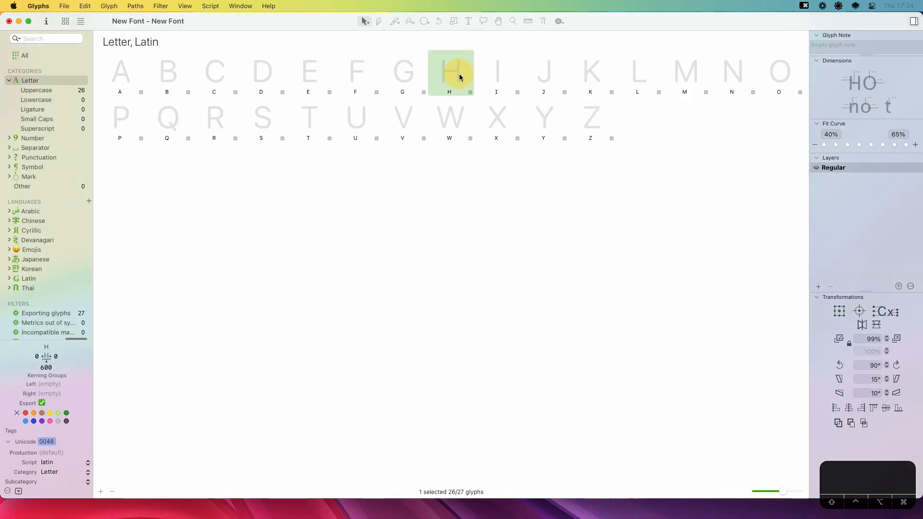
# Open the Regular master's settings in the font information
pyautogui.click(47, 22)
pyautogui.click(381, 72)
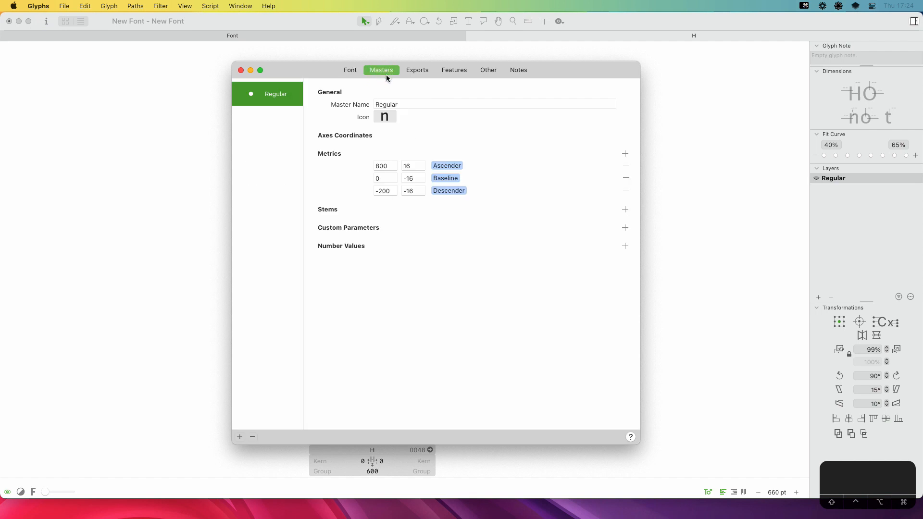
# Set the Regular master's overshoot zones to 15 for the ascender and -15 for the baseline and descender
pyautogui.click(413, 166)
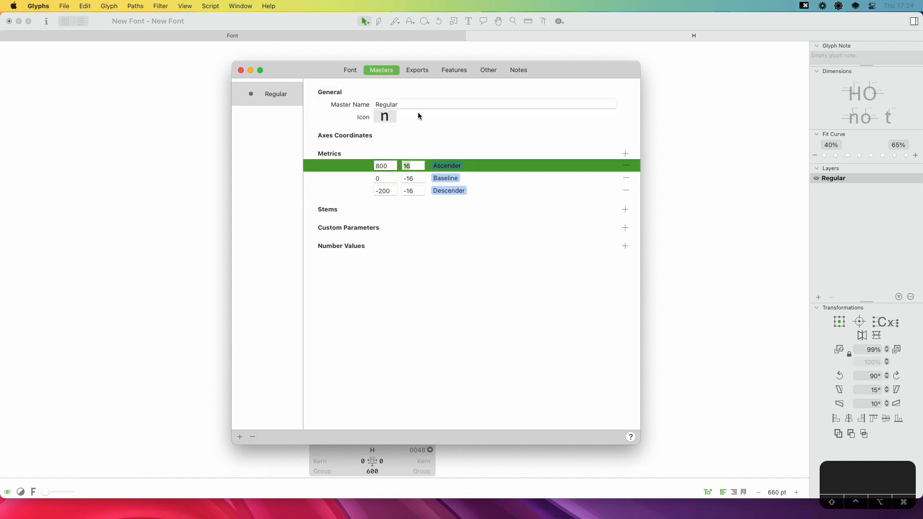
pyautogui.write('15')
pyautogui.press('Tab')
pyautogui.press('Tab')
pyautogui.write('015=')
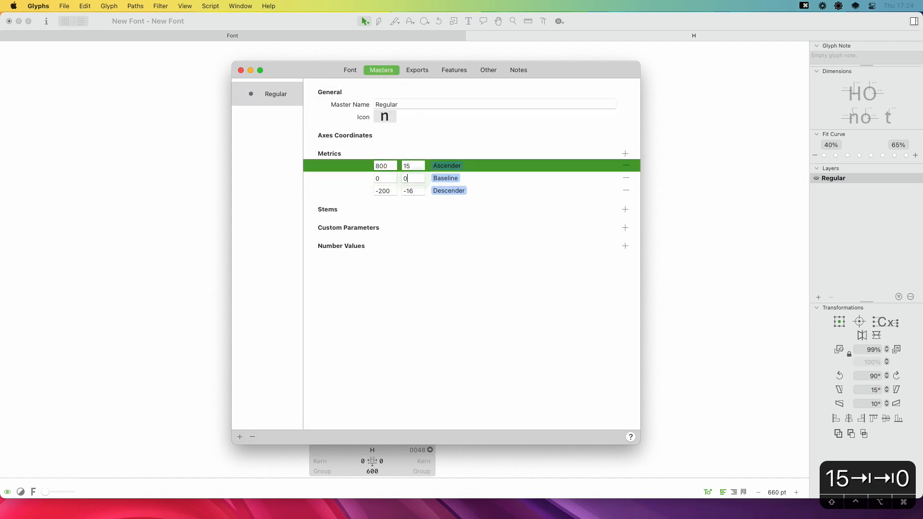
pyautogui.press('BackSpace')
pyautogui.press('BackSpace')
pyautogui.press('BackSpace')
pyautogui.press('BackSpace')
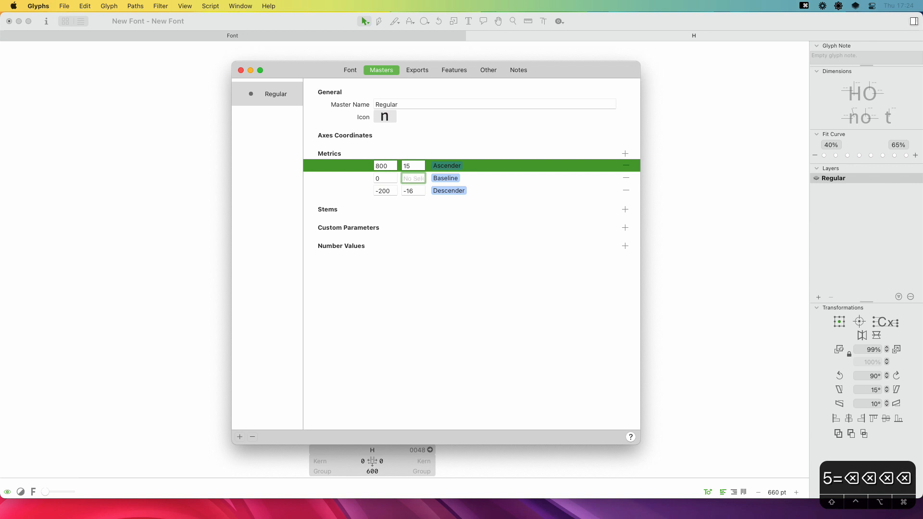
pyautogui.write('-51')
pyautogui.press('BackSpace')
pyautogui.press('BackSpace')
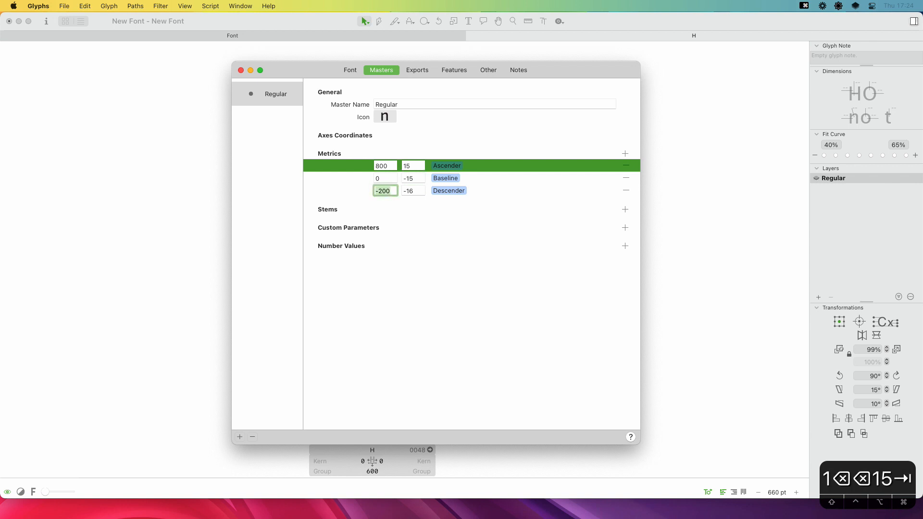
pyautogui.press('Tab')
pyautogui.write('-15')
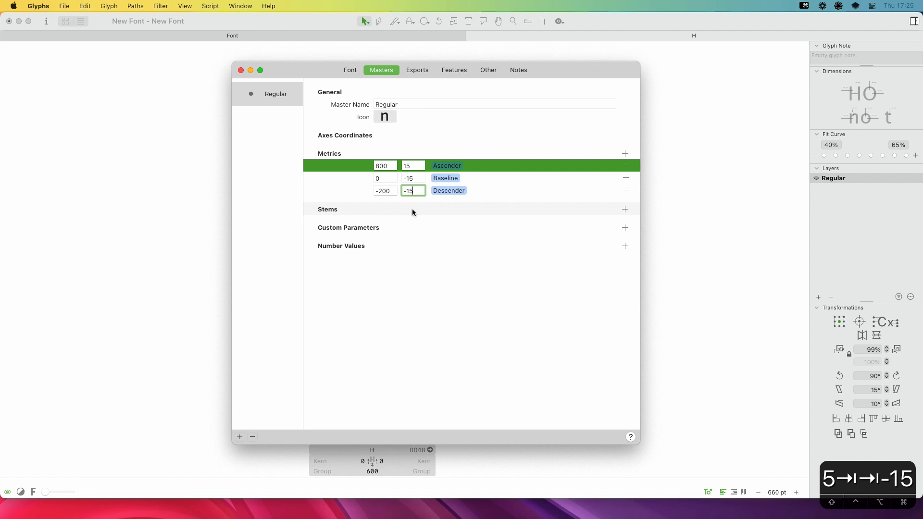
# Set the Regular master's overshoot zones to 10 for the ascender and -10 for the baseline and descender
pyautogui.hotkey('shift', 'Tab')
pyautogui.hotkey('shift', 'Tab')
pyautogui.hotkey('shift', 'Tab')
pyautogui.hotkey('shift', 'Tab')
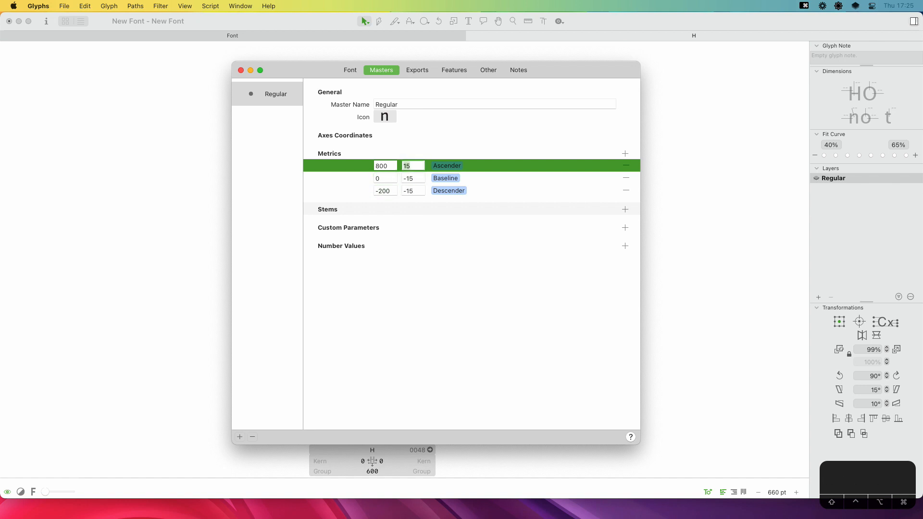
pyautogui.write('10')
pyautogui.press('Tab')
pyautogui.press('Tab')
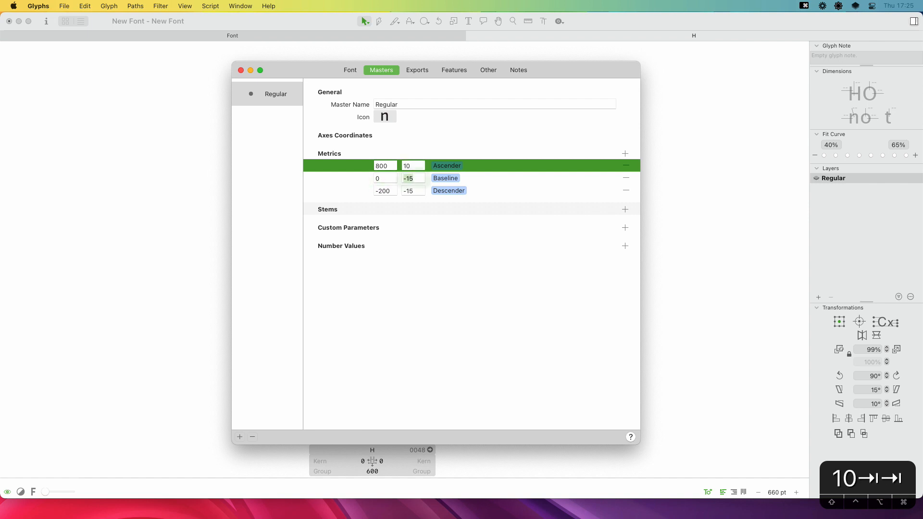
pyautogui.write('-10')
pyautogui.press('Tab')
pyautogui.press('Tab')
pyautogui.write('-10')
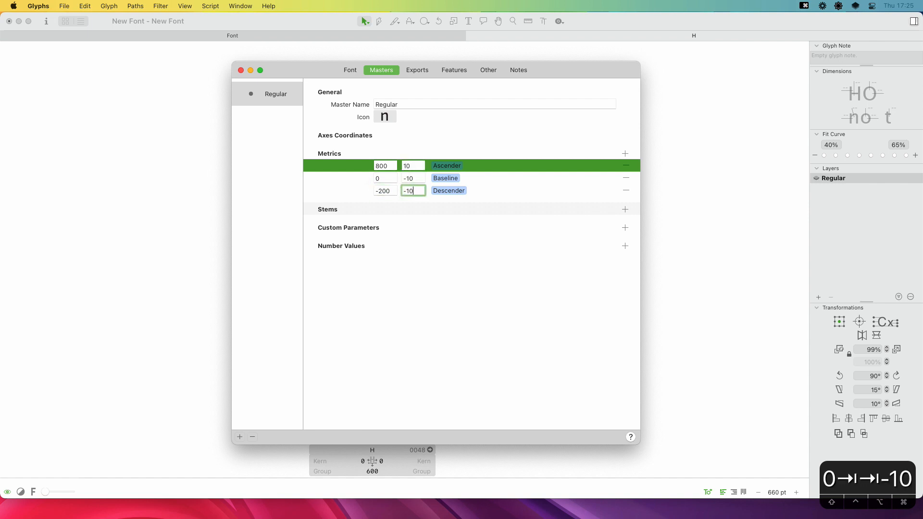
pyautogui.click(527, 248)
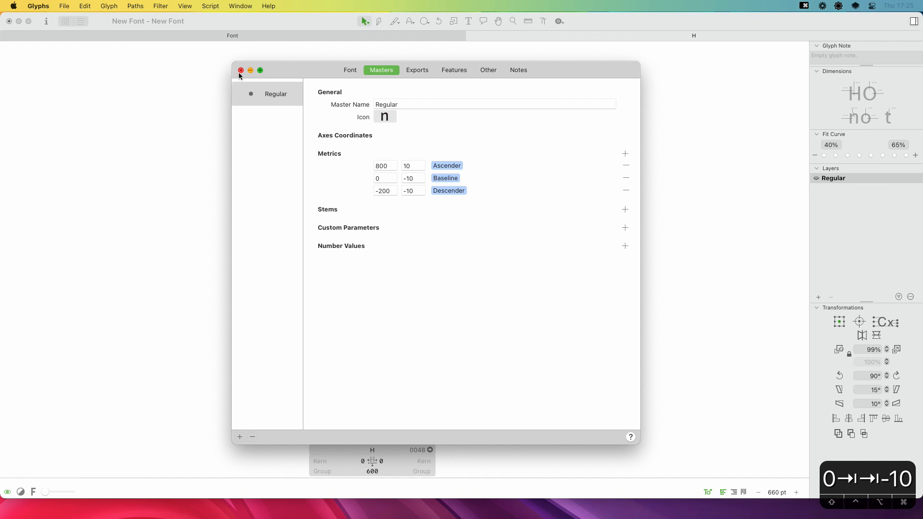
# Add a Cap Height metric to the Regular master without a custom name or scope filter
pyautogui.click(625, 154)
pyautogui.click(452, 203)
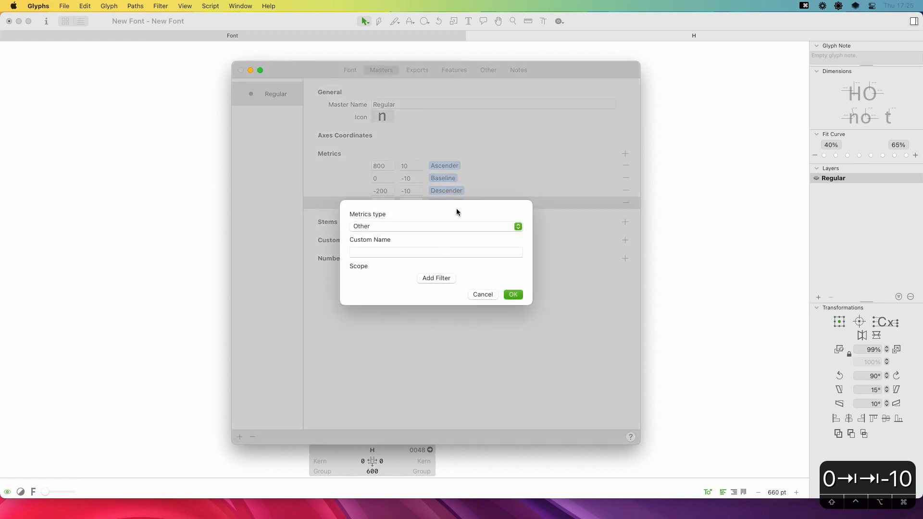
pyautogui.click(449, 227)
pyautogui.click(443, 175)
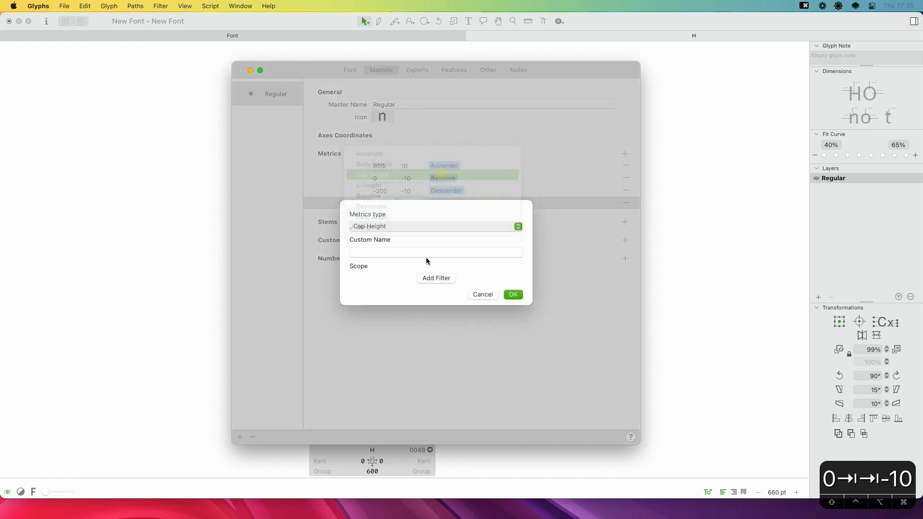
pyautogui.click(513, 294)
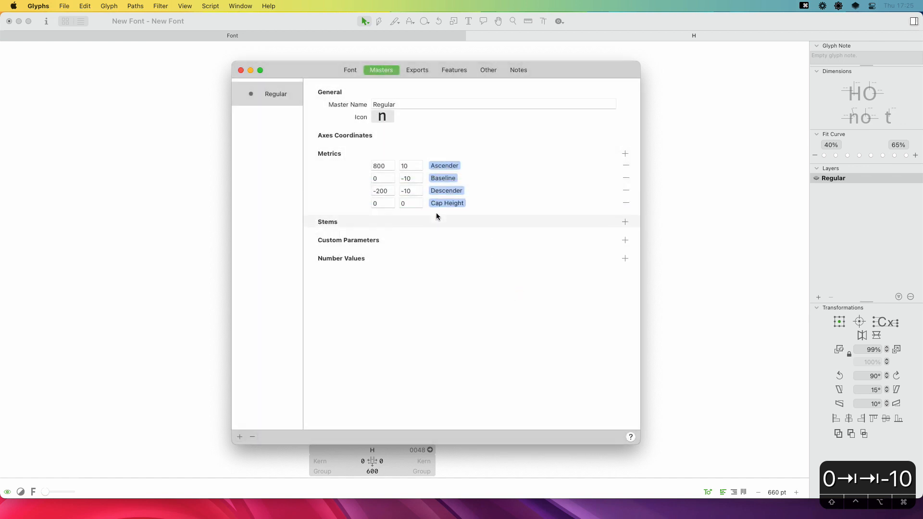
# Set the Regular master's cap height to 775 with an overshoot zone of 10
pyautogui.click(381, 205)
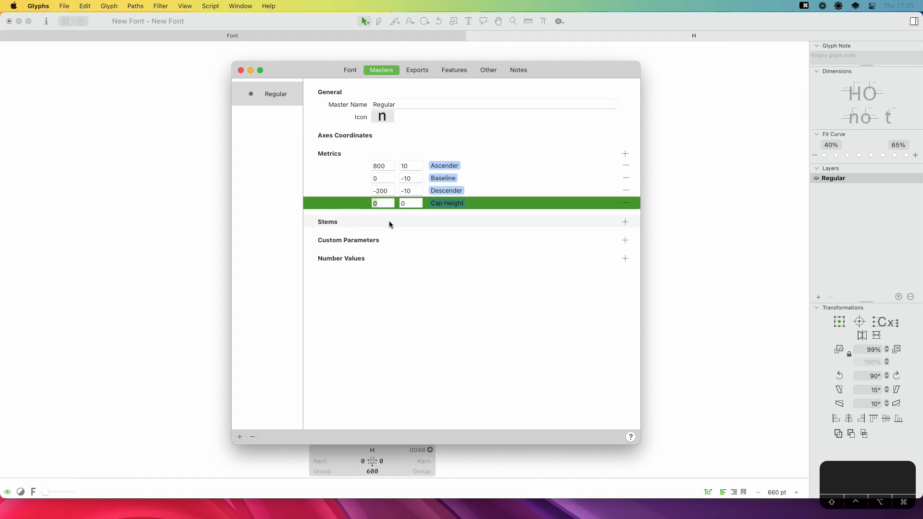
pyautogui.write('775')
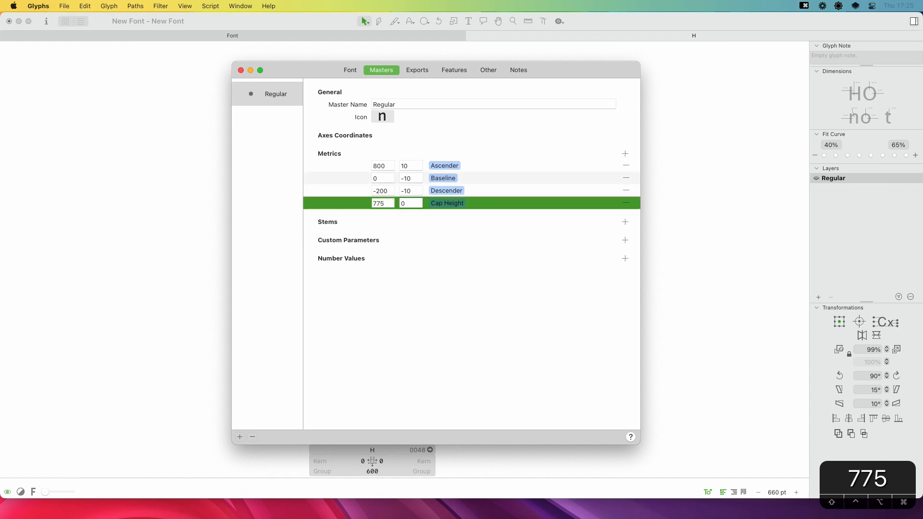
pyautogui.press('Tab')
pyautogui.write('10')
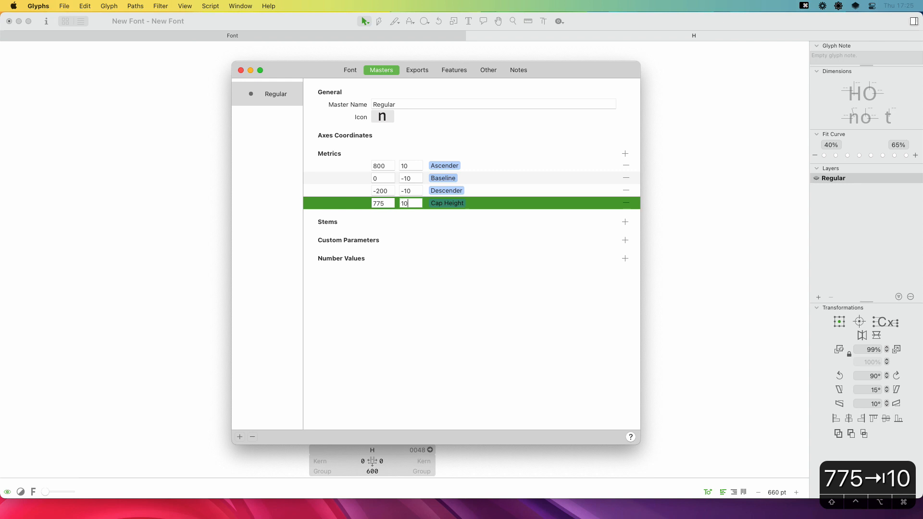
pyautogui.press('Tab')
pyautogui.click(489, 229)
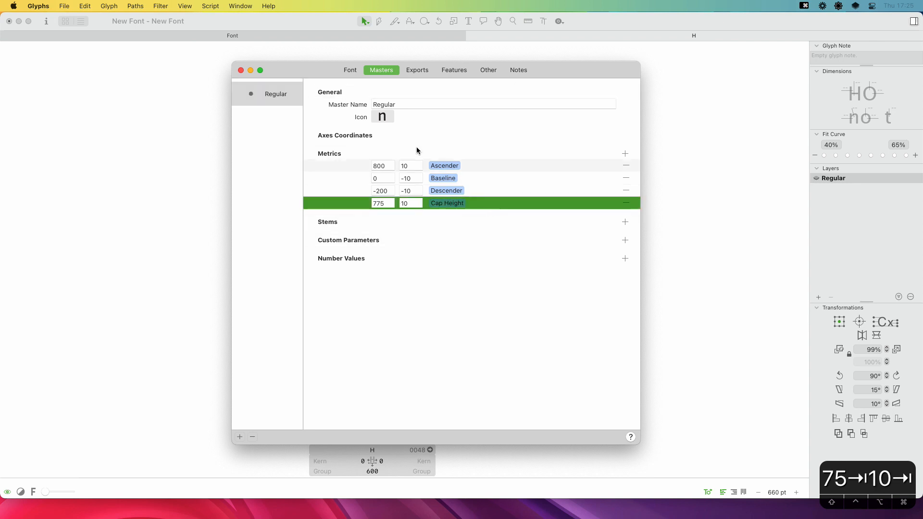
# Choose the narrowest medium-weight n as the Regular master's icon and close the font information
pyautogui.click(382, 117)
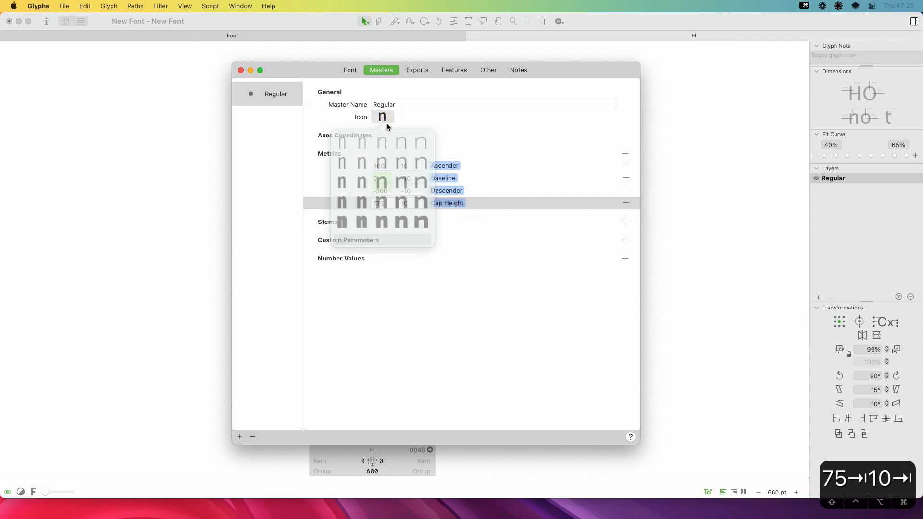
pyautogui.click(349, 180)
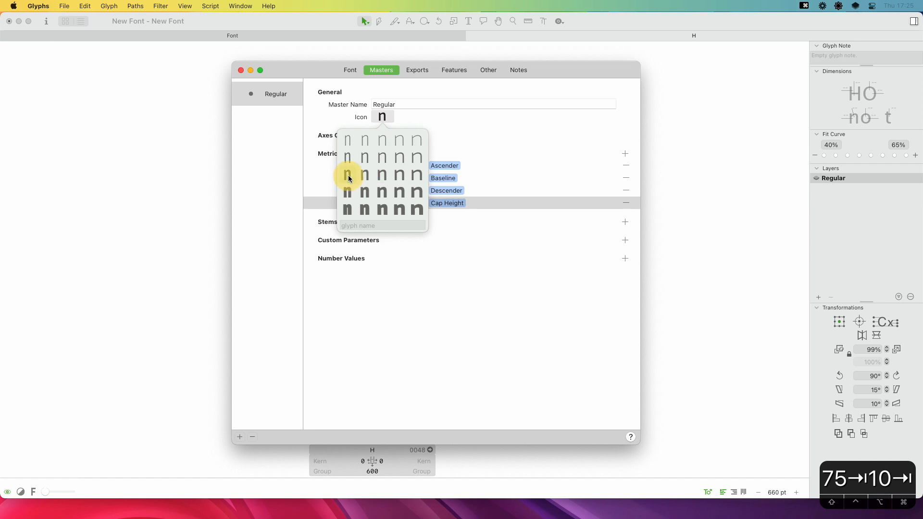
pyautogui.click(278, 204)
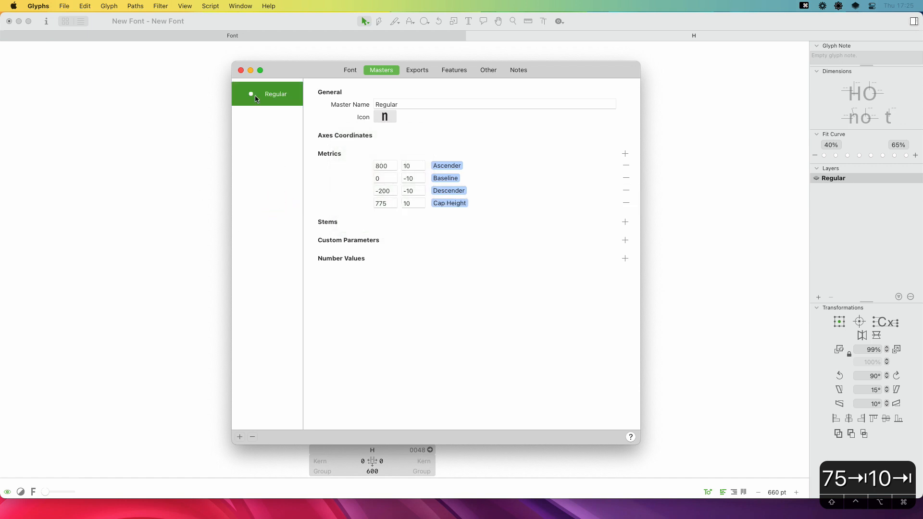
pyautogui.click(242, 71)
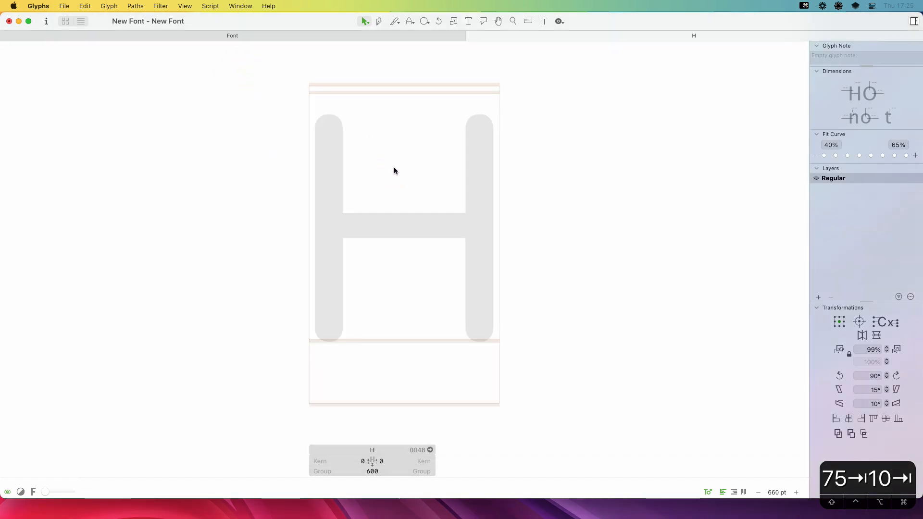
# Recheck the type recipe in Firefox, return to Glyphs and draw a rectangular left stem for the H, about 80 wide and 775 tall
pyautogui.press('super+Tab')
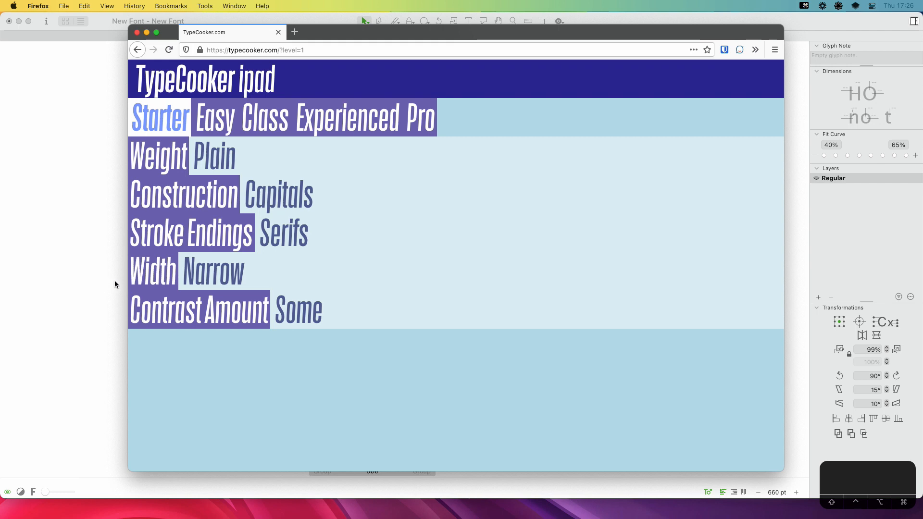
pyautogui.click(122, 308)
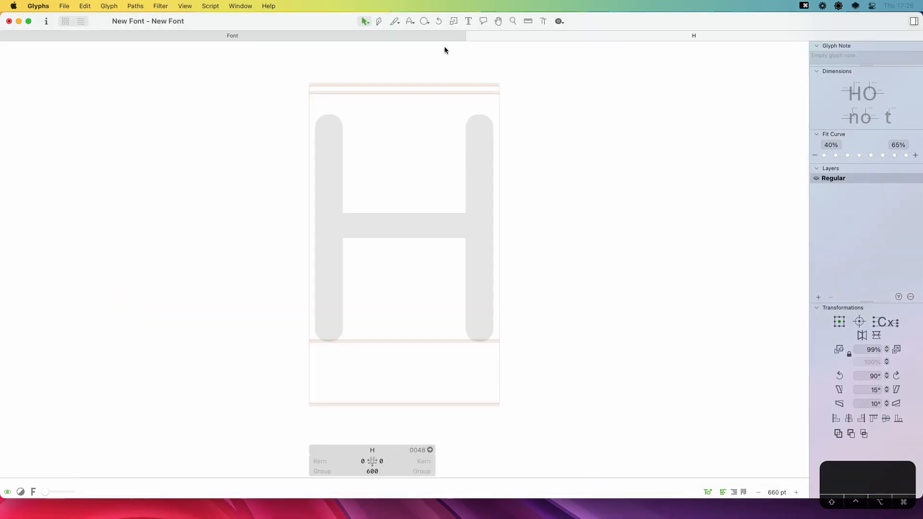
pyautogui.moveTo(425, 21); pyautogui.dragTo(435, 32)
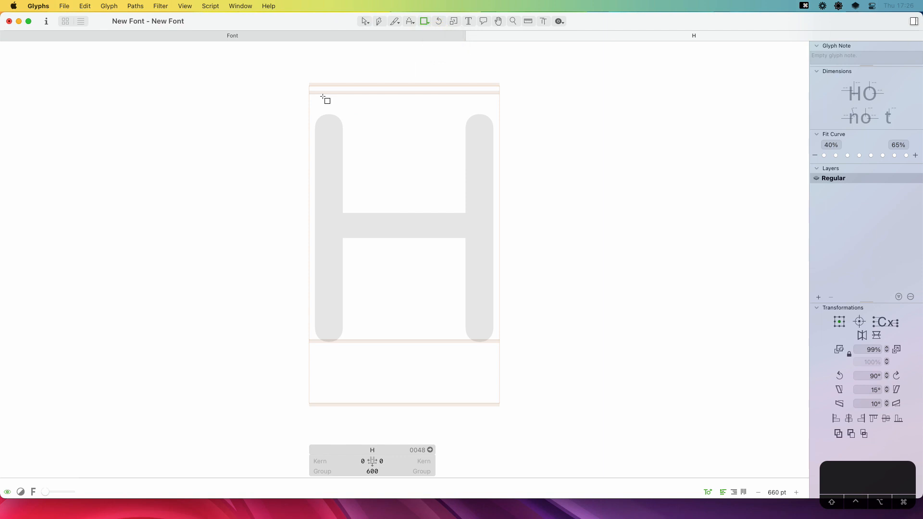
pyautogui.moveTo(322, 95); pyautogui.dragTo(347, 340)
pyautogui.press('v')
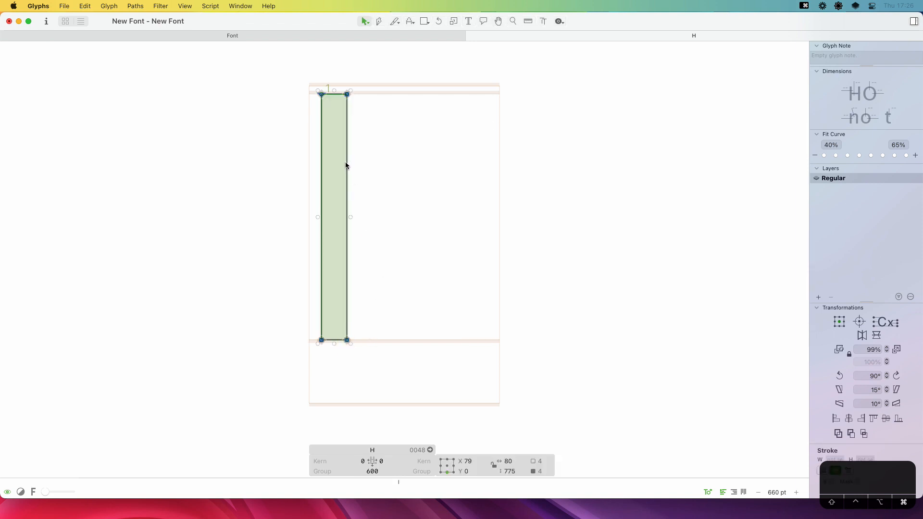
# Duplicate the stem to the right so the pair spans about 401 units, and shift both stems toward the middle of the glyph width
pyautogui.press('super+c')
pyautogui.press('super+v')
pyautogui.moveTo(348, 218); pyautogui.dragTo(449, 206)
pyautogui.moveTo(472, 86); pyautogui.dragTo(275, 384)
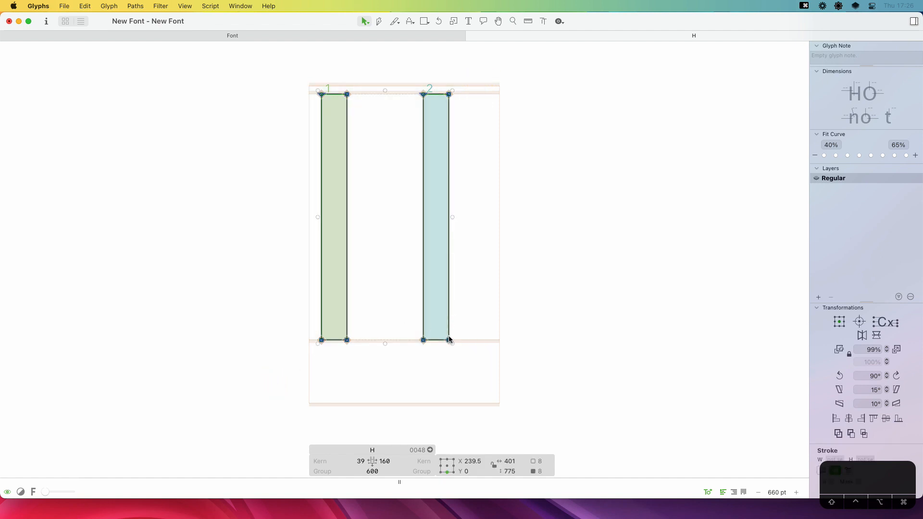
pyautogui.moveTo(452, 337); pyautogui.dragTo(471, 336)
pyautogui.click(496, 309)
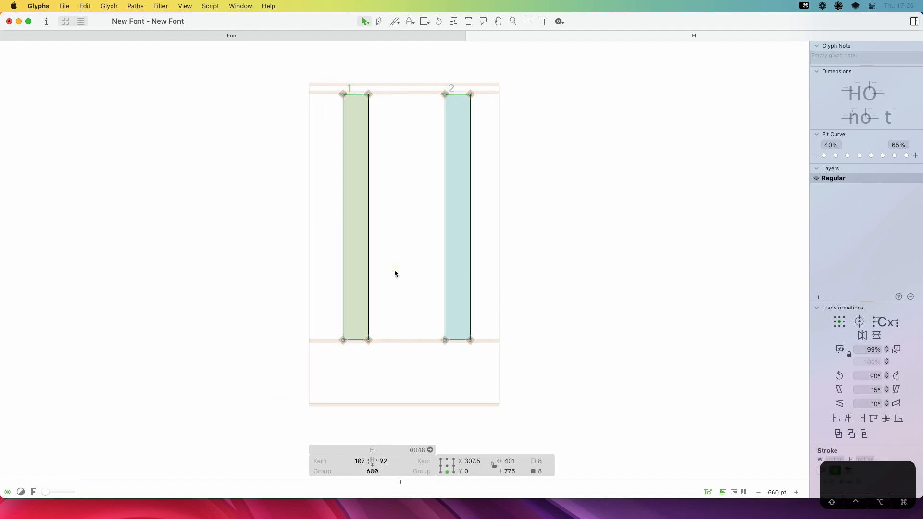
# Measure the H's stem width and the space beside it with the Measurement tool, and return to the Select tool
pyautogui.press('k')
pyautogui.press('l')
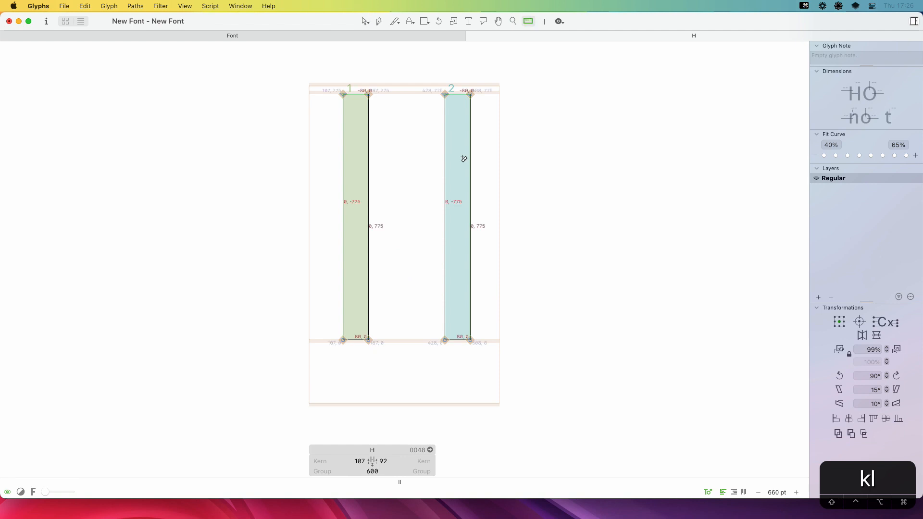
pyautogui.click(400, 215)
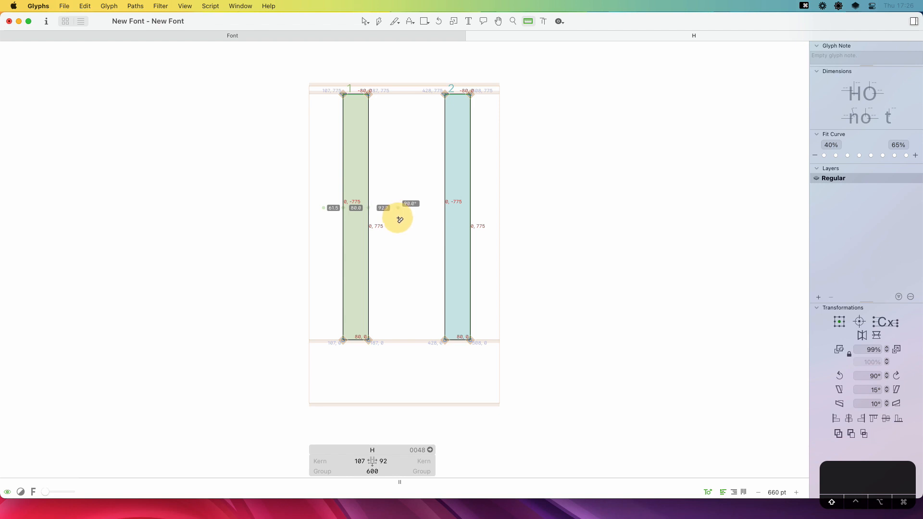
pyautogui.click(495, 254)
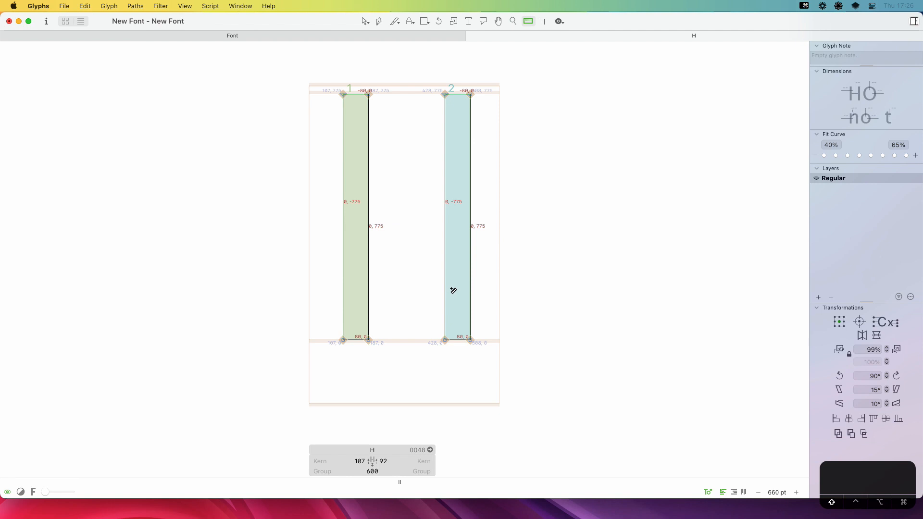
pyautogui.click(481, 279)
pyautogui.press('v')
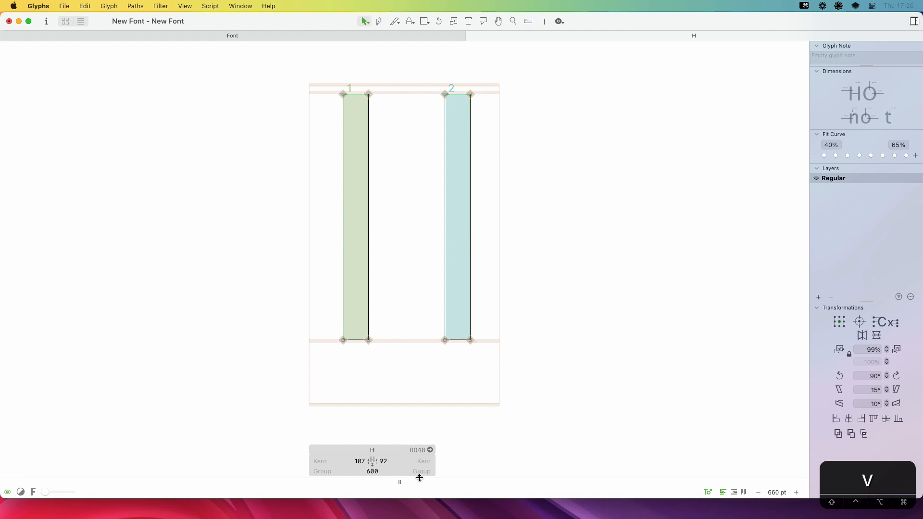
# Enlarge the preview area and draw a rectangular crossbar overlapping both H stems, about 296 wide and 68 tall
pyautogui.moveTo(422, 479); pyautogui.dragTo(430, 427)
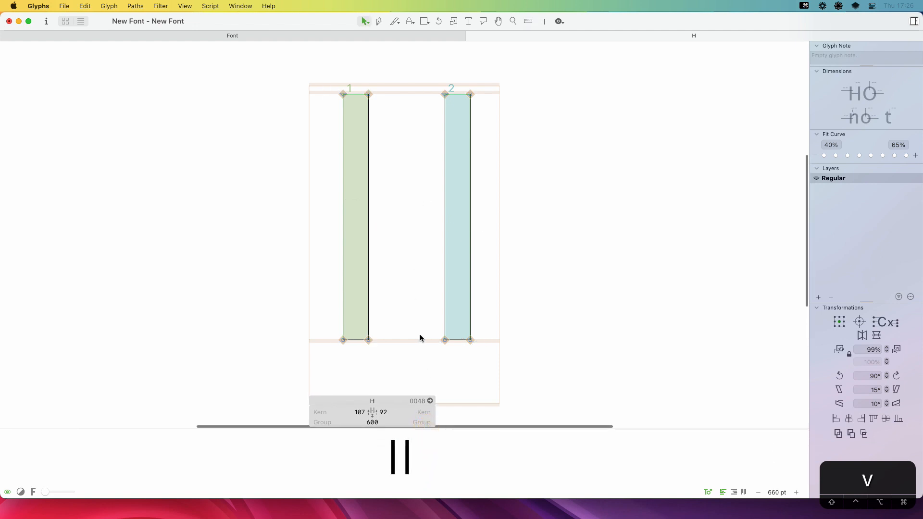
pyautogui.press('space')
pyautogui.moveTo(373, 265); pyautogui.dragTo(412, 270)
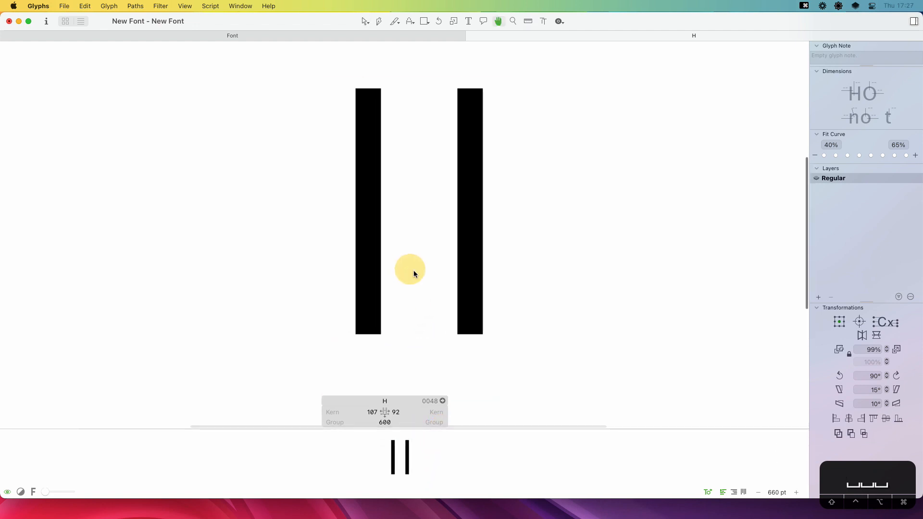
pyautogui.click(424, 22)
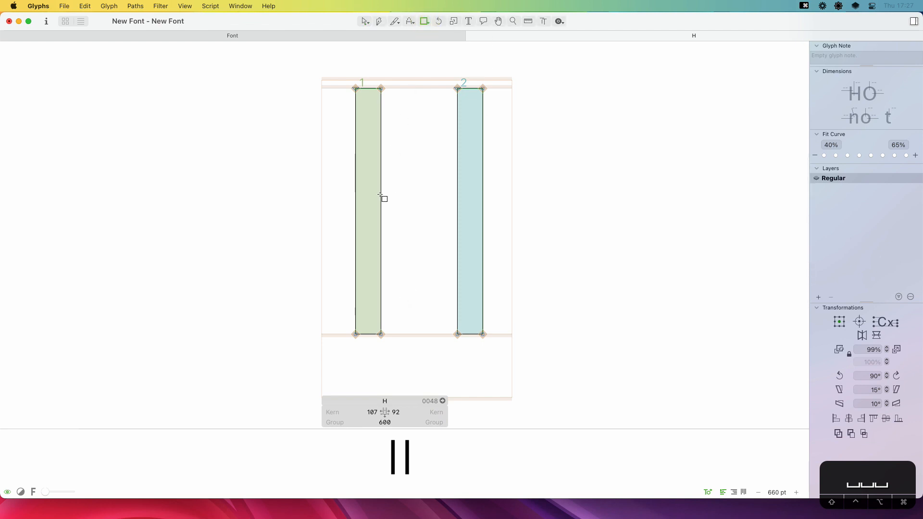
pyautogui.moveTo(372, 202); pyautogui.dragTo(466, 224)
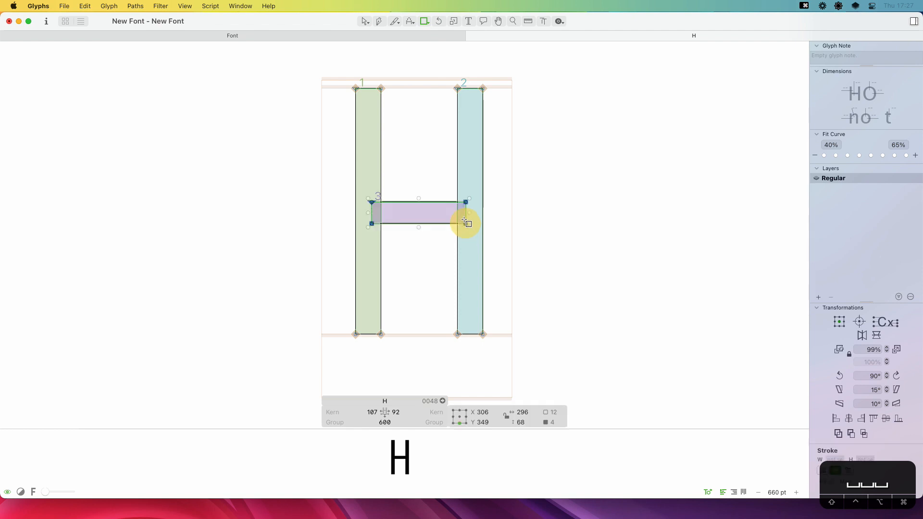
# Set the height of the H's crossbar to 70 units
pyautogui.press('v')
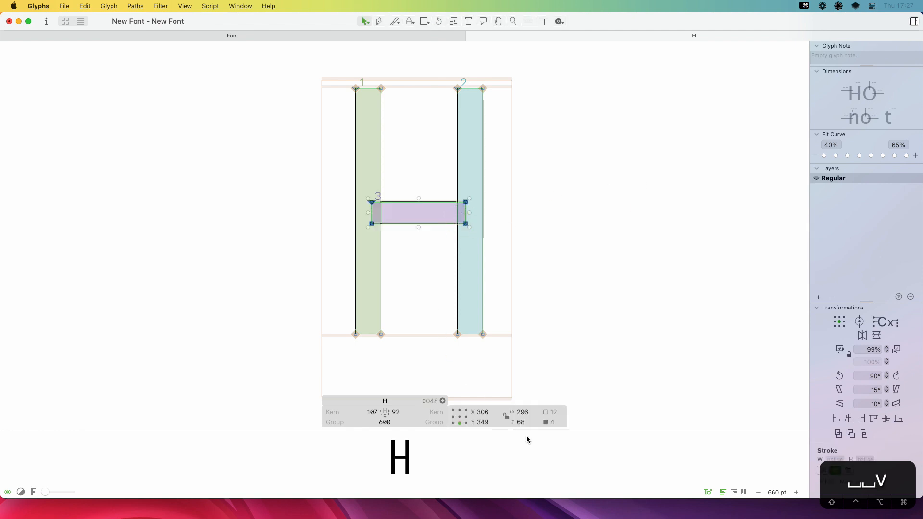
pyautogui.write('70')
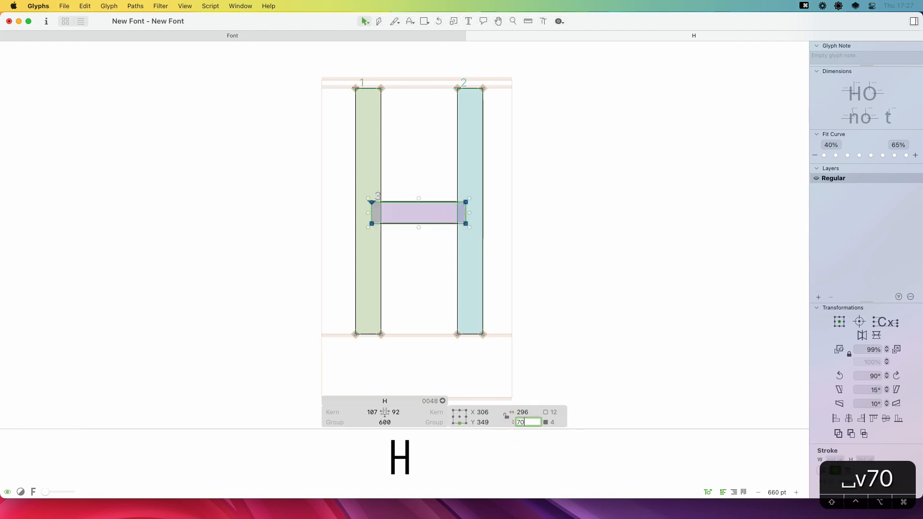
pyautogui.press('Return')
pyautogui.click(444, 284)
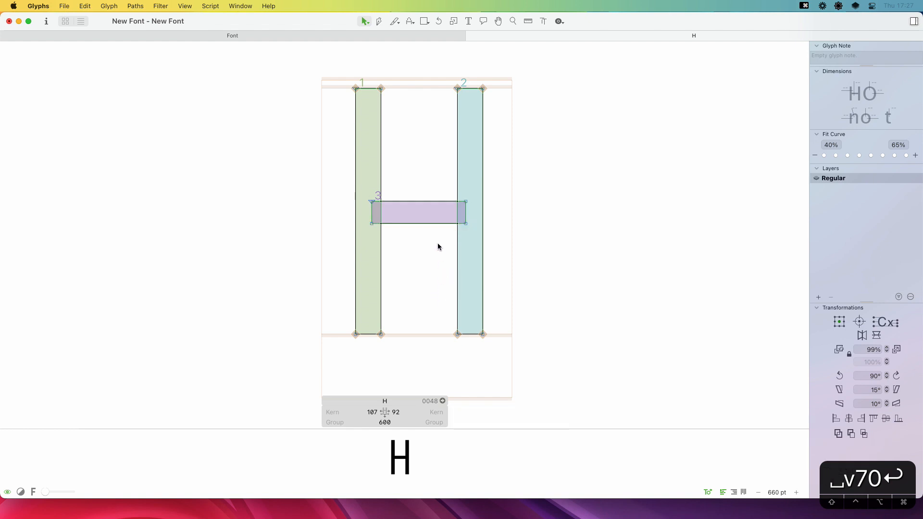
# Try the crossbar in a higher position, with its lower edge at about Y 401, and preview the letter
pyautogui.click(419, 207)
pyautogui.moveTo(439, 202); pyautogui.dragTo(434, 185)
pyautogui.press('space')
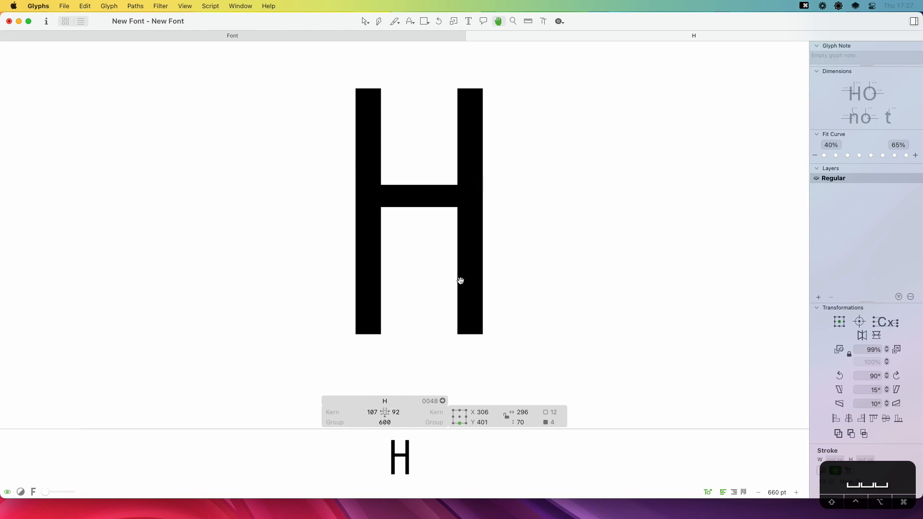
# Lower the whole crossbar until its bottom edge sits at about Y 258, and preview the letter
pyautogui.click(432, 186)
pyautogui.click(437, 185)
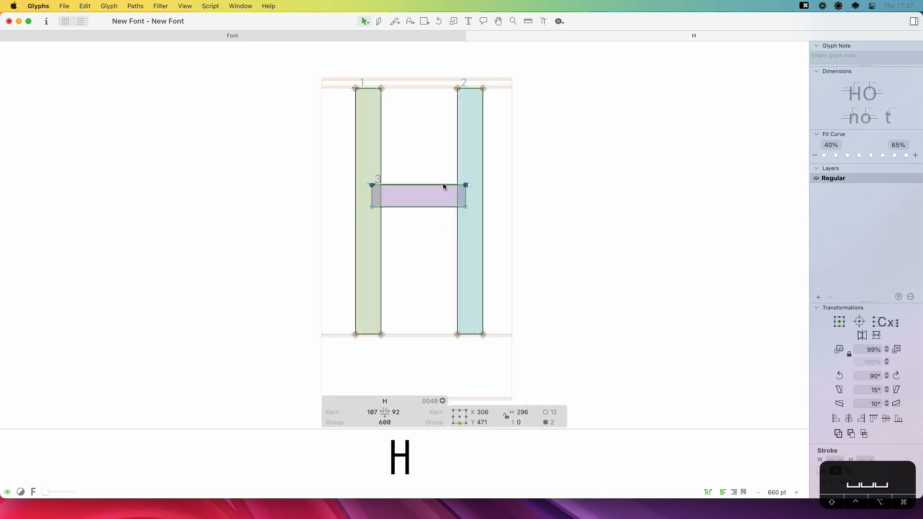
pyautogui.doubleClick(442, 185)
pyautogui.moveTo(451, 186); pyautogui.dragTo(448, 229)
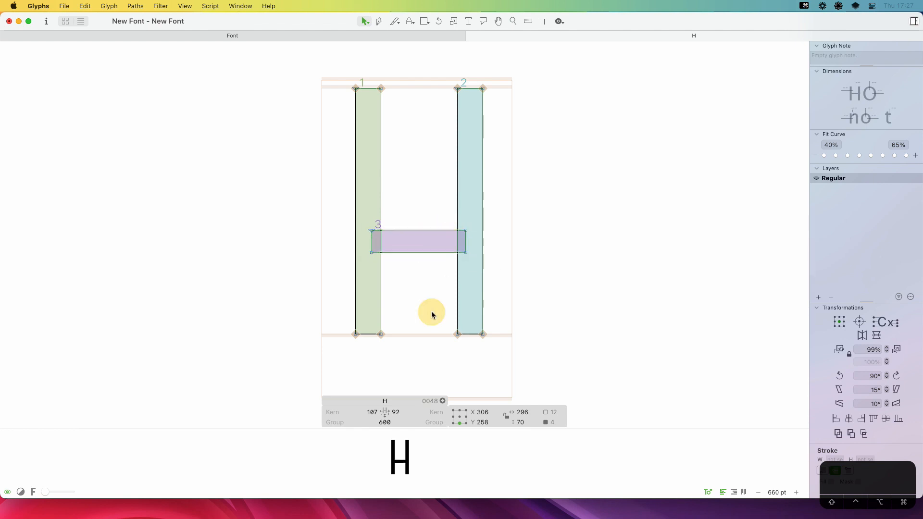
pyautogui.press('space')
# Draw a rectangular serif across the foot of the left stem, about 176 wide and 46 tall, standing on the baseline
pyautogui.moveTo(439, 304); pyautogui.dragTo(392, 309)
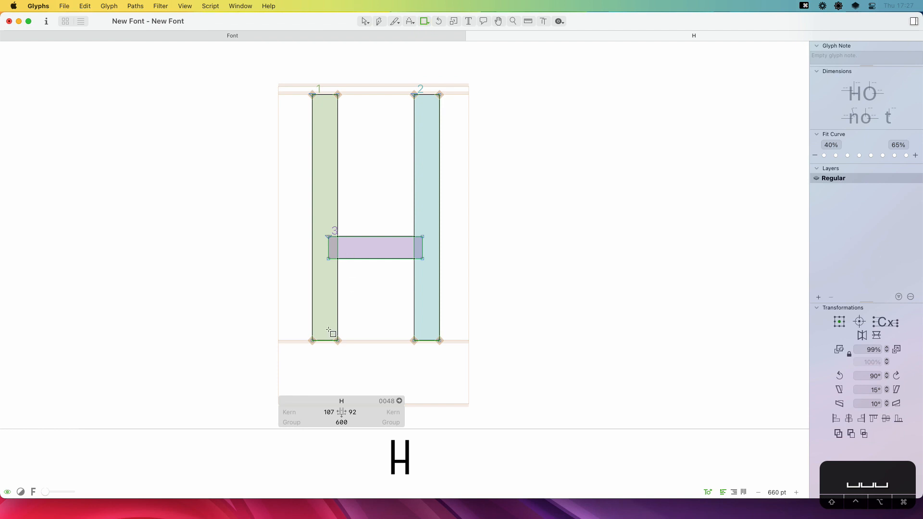
pyautogui.press('space')
pyautogui.moveTo(330, 334); pyautogui.dragTo(420, 313)
pyautogui.press('z')
pyautogui.moveTo(474, 270); pyautogui.dragTo(348, 368)
pyautogui.press('space')
pyautogui.moveTo(444, 187); pyautogui.dragTo(474, 218)
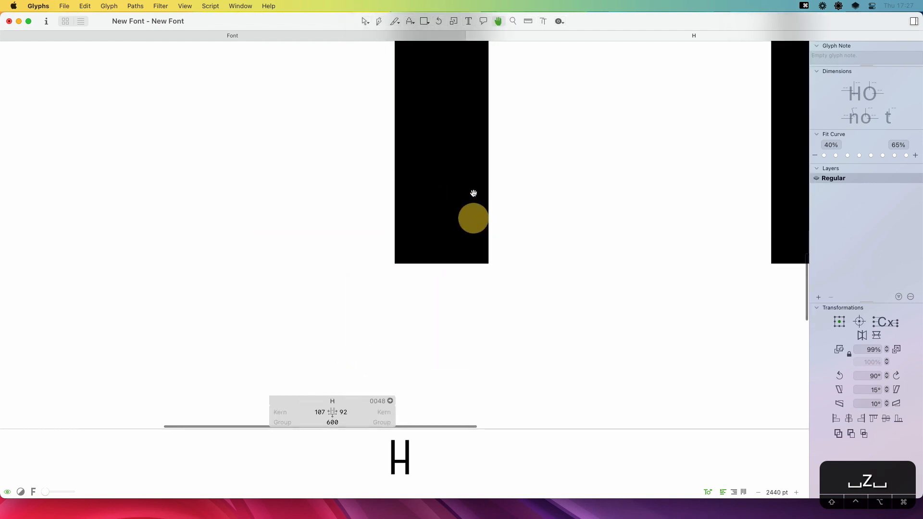
pyautogui.click(425, 23)
pyautogui.moveTo(330, 210); pyautogui.dragTo(536, 262)
pyautogui.press('v')
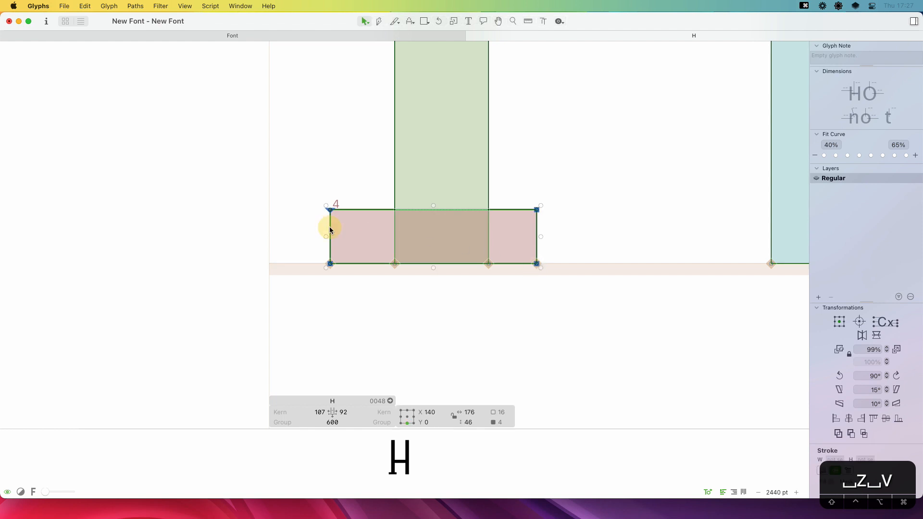
# Shift the serif rectangle to the right to about X 149 around the stem, and set its width to 150
pyautogui.moveTo(330, 227); pyautogui.dragTo(341, 229)
pyautogui.click(475, 412)
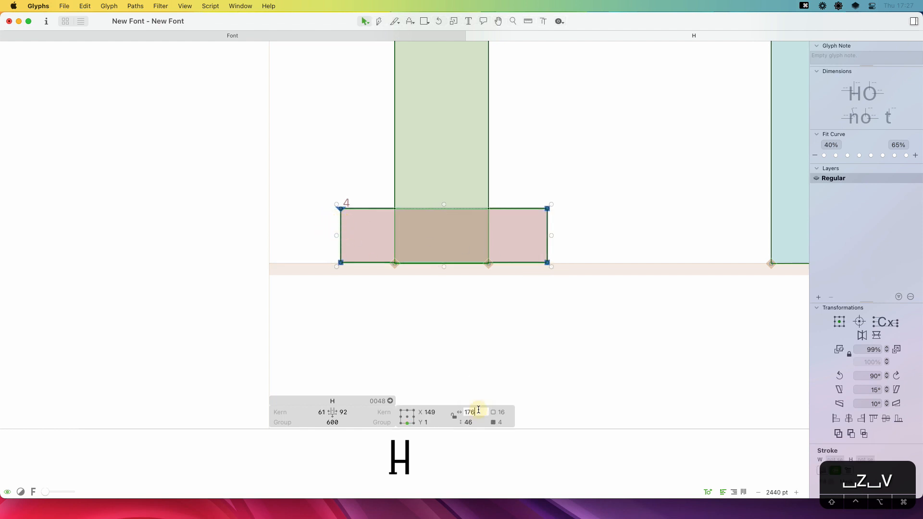
pyautogui.write('150')
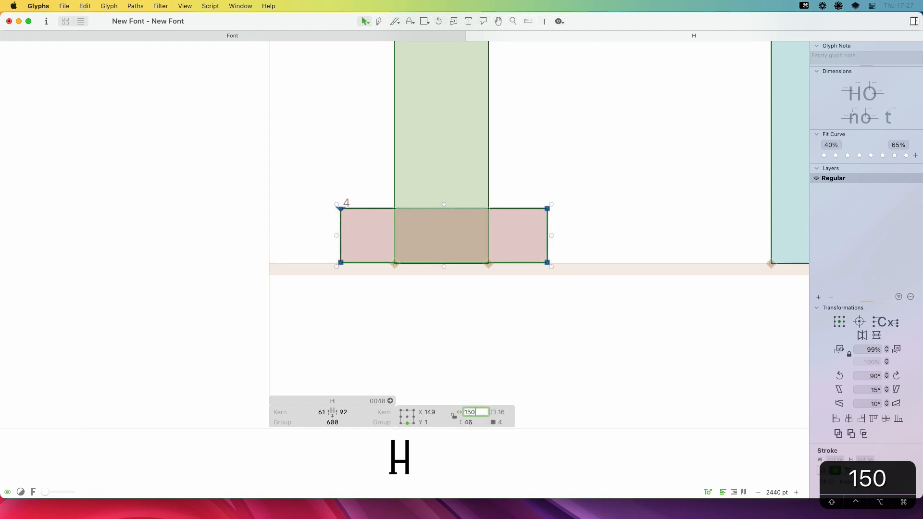
pyautogui.press('Return')
# Try to set the serif rectangle's height to 50, and undo the resulting change
pyautogui.click(474, 422)
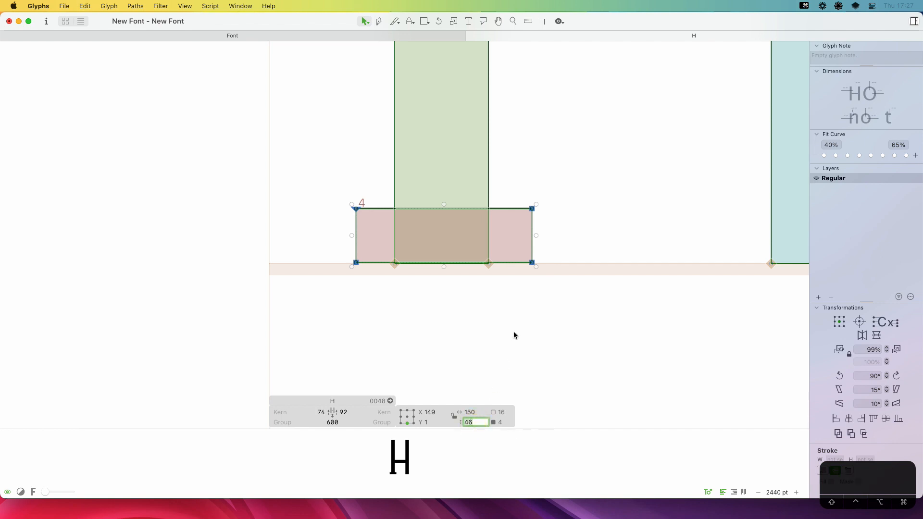
pyautogui.write('50z')
pyautogui.moveTo(444, 300); pyautogui.dragTo(691, 37)
pyautogui.press('v')
pyautogui.press('super+z')
# Nudge the serif rectangle down so its lower edge lies on the baseline at Y 0
pyautogui.click(539, 302)
pyautogui.press('z')
pyautogui.moveTo(536, 239); pyautogui.dragTo(443, 284)
pyautogui.press('v')
pyautogui.click(509, 207)
pyautogui.press('Down')
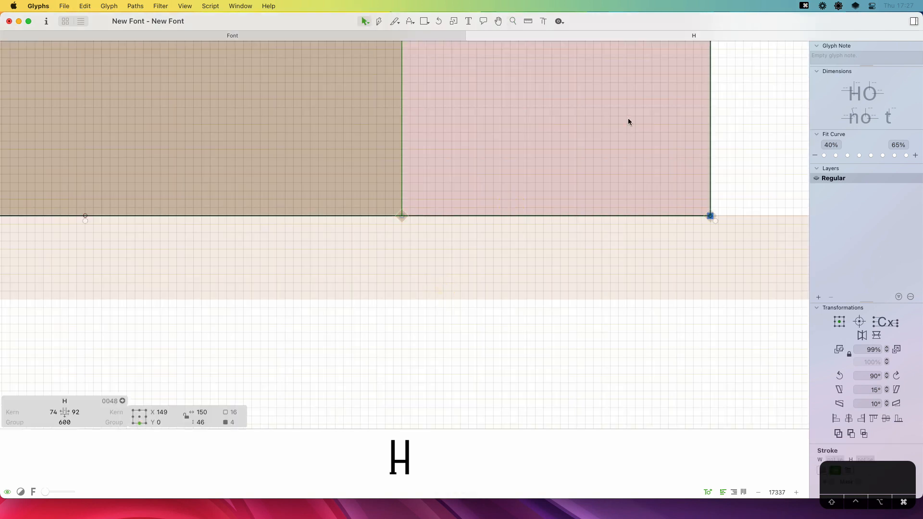
pyautogui.press('super+0')
pyautogui.press('super+0')
pyautogui.press('space')
pyautogui.moveTo(413, 283); pyautogui.dragTo(496, 283)
pyautogui.press('z')
pyautogui.moveTo(529, 249); pyautogui.dragTo(347, 370)
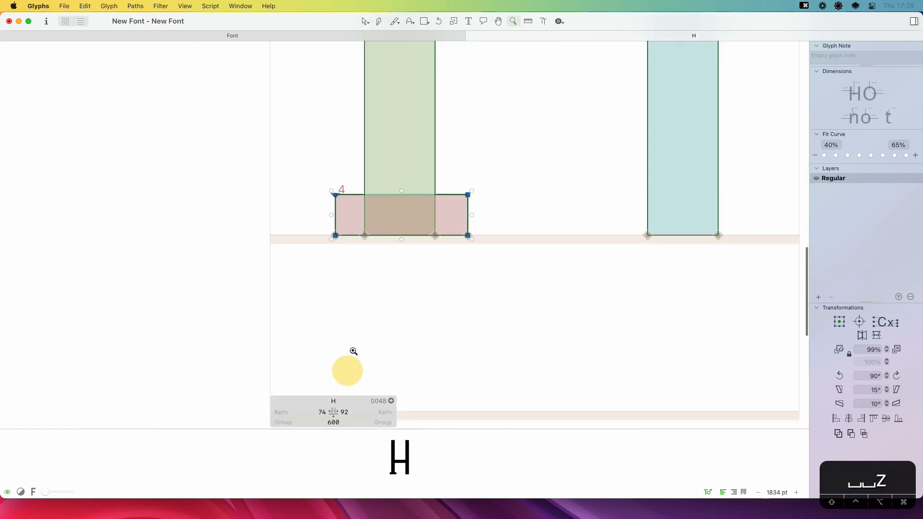
pyautogui.press('v')
pyautogui.press('space')
pyautogui.moveTo(525, 261); pyautogui.dragTo(568, 317)
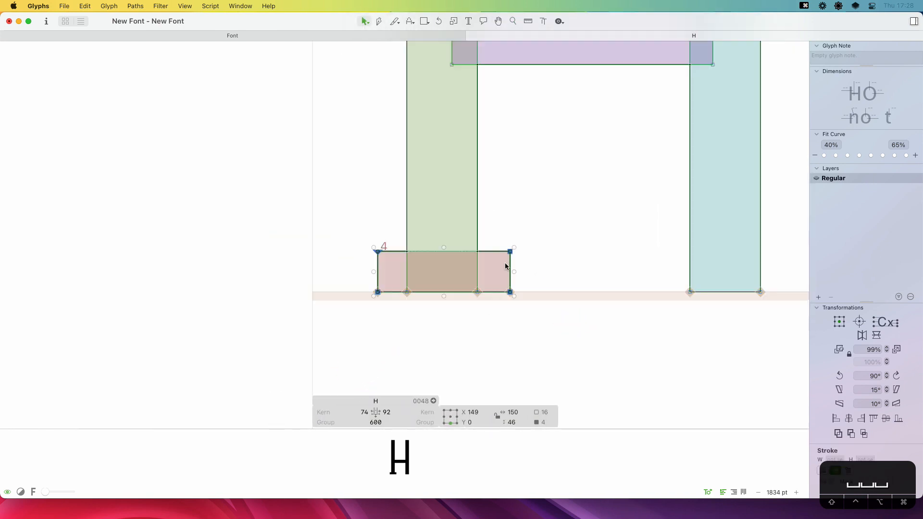
pyautogui.click(543, 241)
pyautogui.doubleClick(499, 251)
pyautogui.click(511, 422)
pyautogui.click(573, 306)
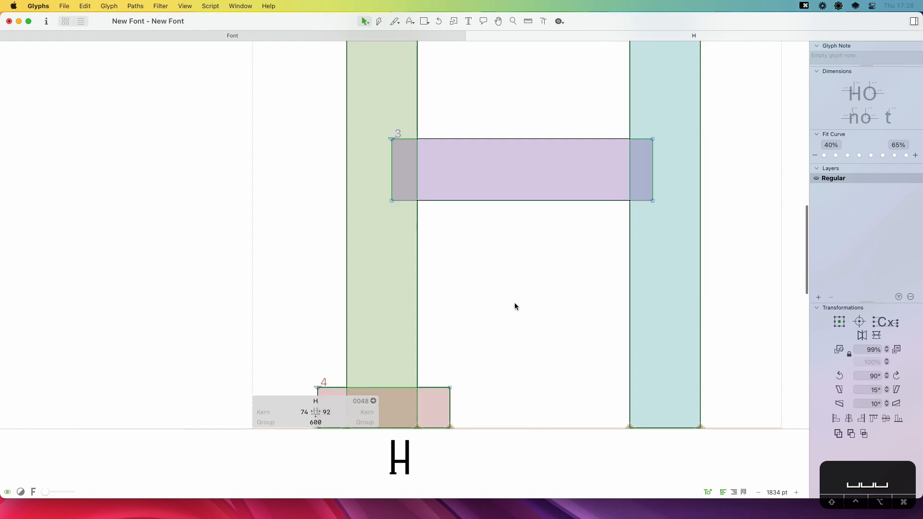
# Measure the crossbar's thickness and the left stem's width with the Measurement tool
pyautogui.press('l')
pyautogui.moveTo(506, 113); pyautogui.dragTo(499, 254)
pyautogui.moveTo(312, 280); pyautogui.dragTo(480, 272)
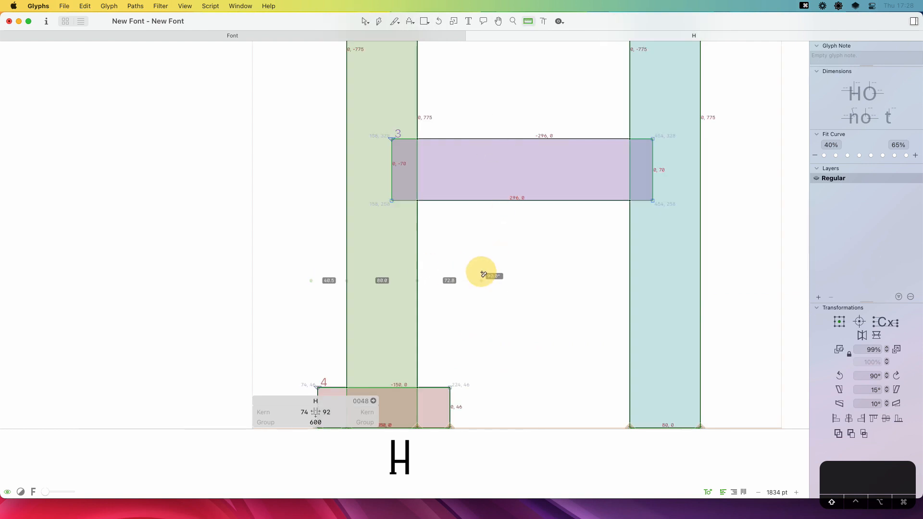
# Record the capital H dimensions in the glyph notes for dimensions: 80 for the stem and 70 for the crossbar
pyautogui.click(838, 88)
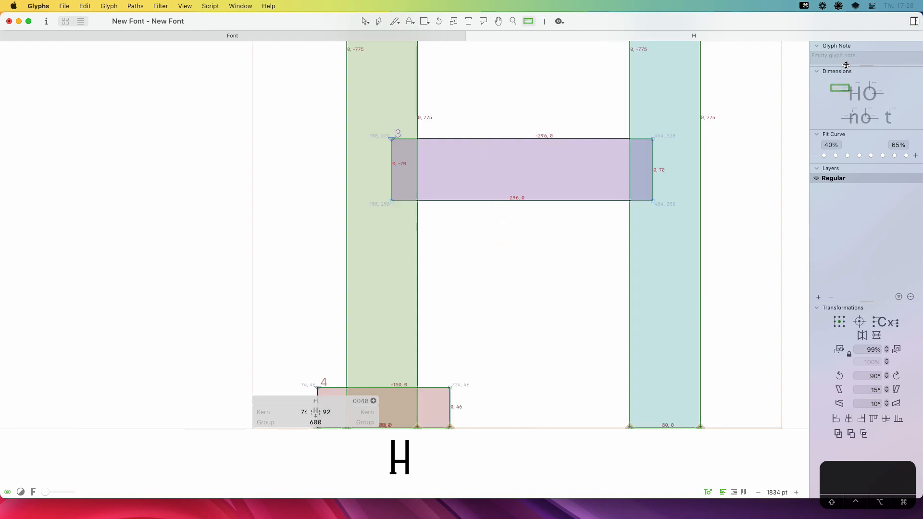
pyautogui.write('80')
pyautogui.click(863, 82)
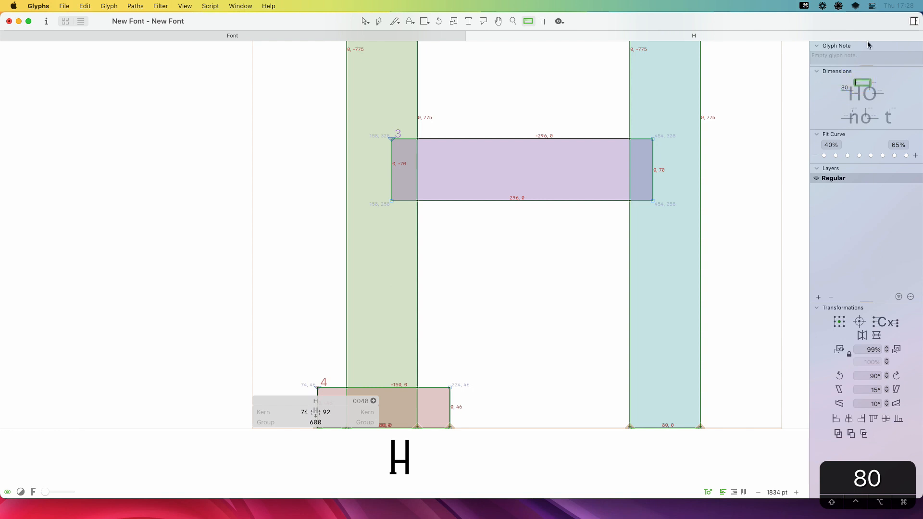
pyautogui.write('7')
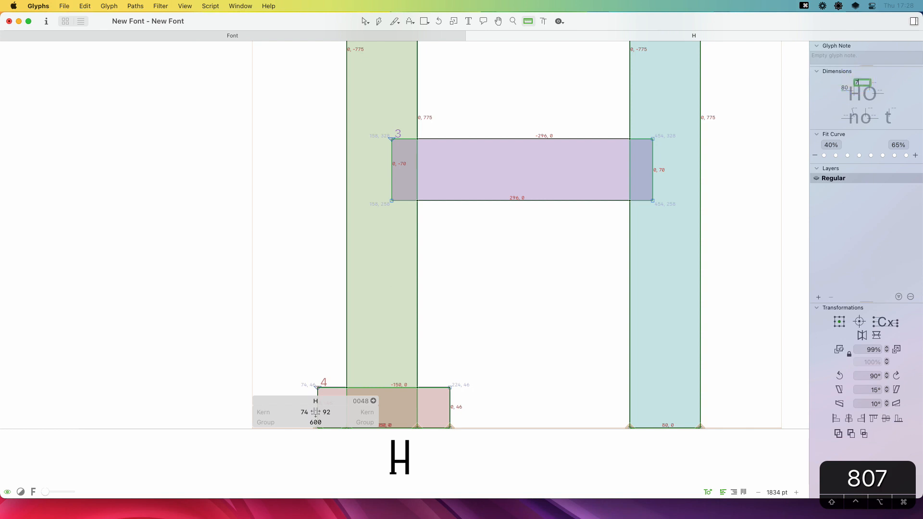
pyautogui.write('0')
pyautogui.press('Return')
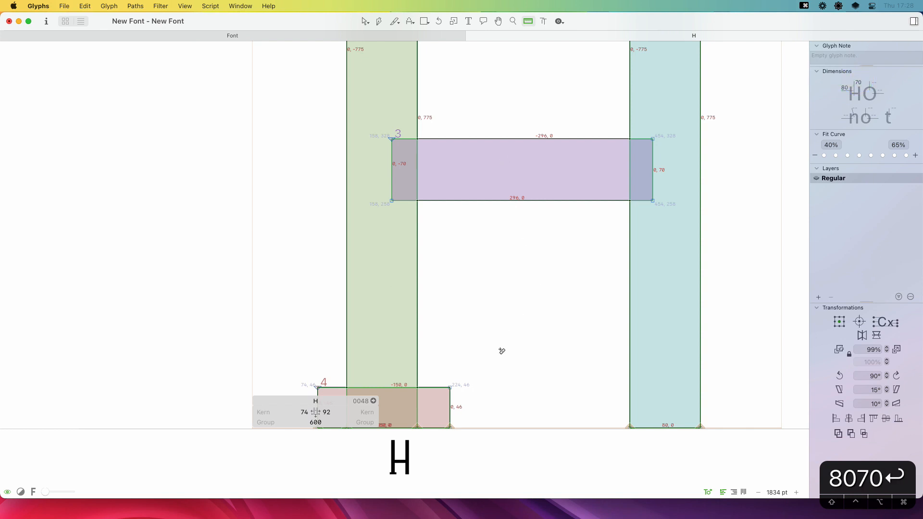
# Set the left foot serif's height to 60 and its width to 200
pyautogui.press('v')
pyautogui.doubleClick(439, 388)
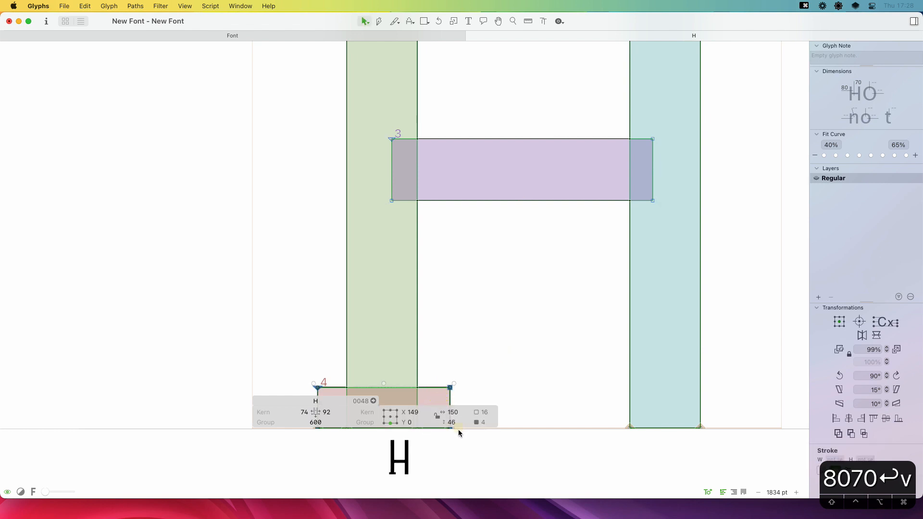
pyautogui.click(450, 423)
pyautogui.write('60')
pyautogui.press('Return')
pyautogui.press('space')
pyautogui.moveTo(507, 303); pyautogui.dragTo(537, 240)
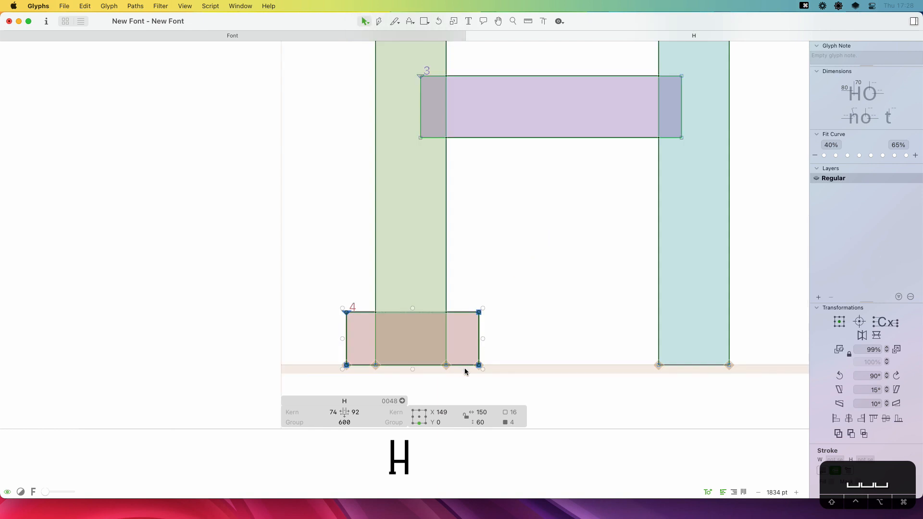
pyautogui.click(481, 412)
pyautogui.write('200')
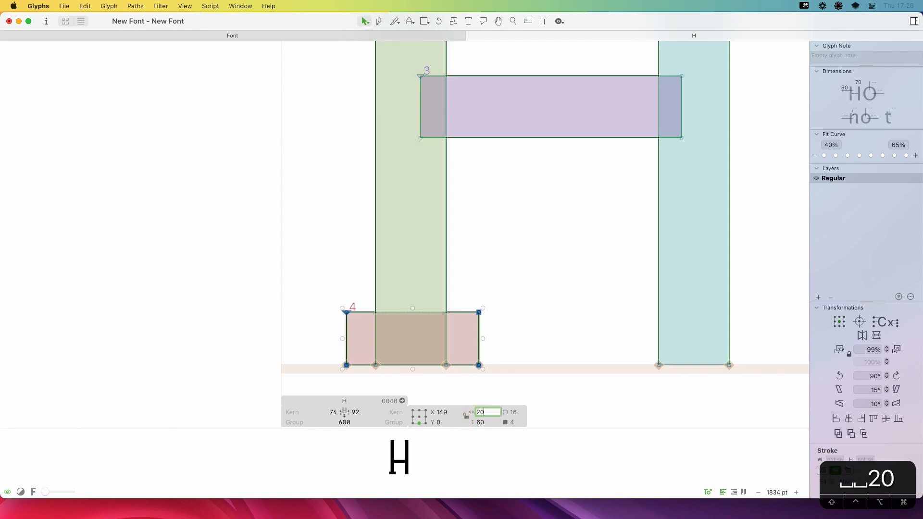
pyautogui.press('Return')
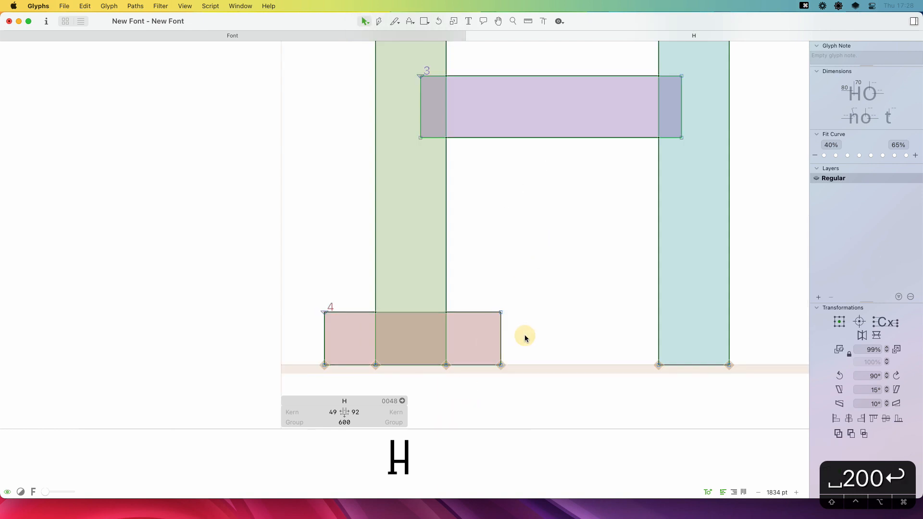
# Add two points to the serif's upper edge and align them with the two sides of the left stem
pyautogui.press('space')
pyautogui.moveTo(546, 313); pyautogui.dragTo(582, 293)
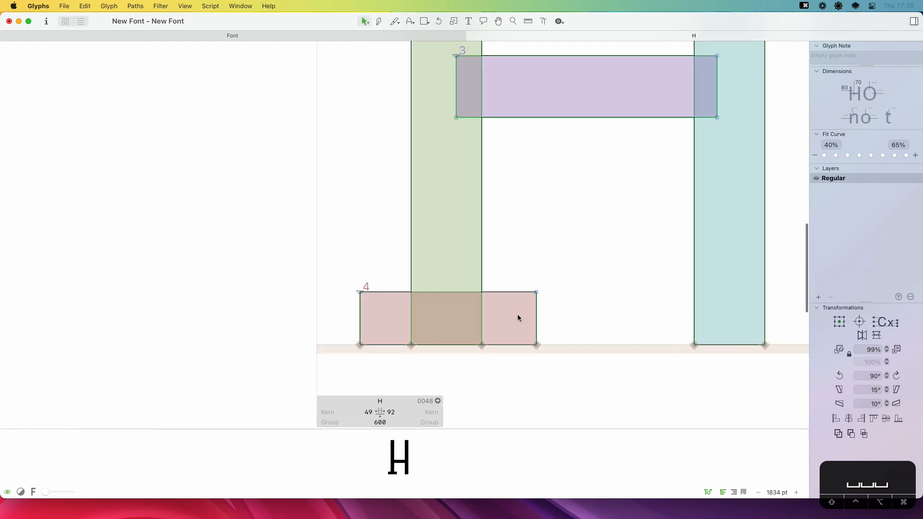
pyautogui.press('p')
pyautogui.click(446, 292)
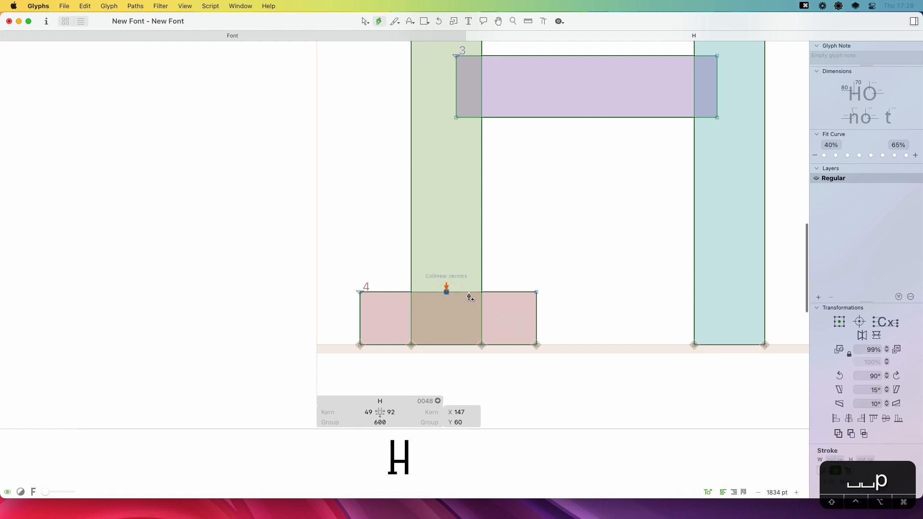
pyautogui.click(467, 292)
pyautogui.press('v')
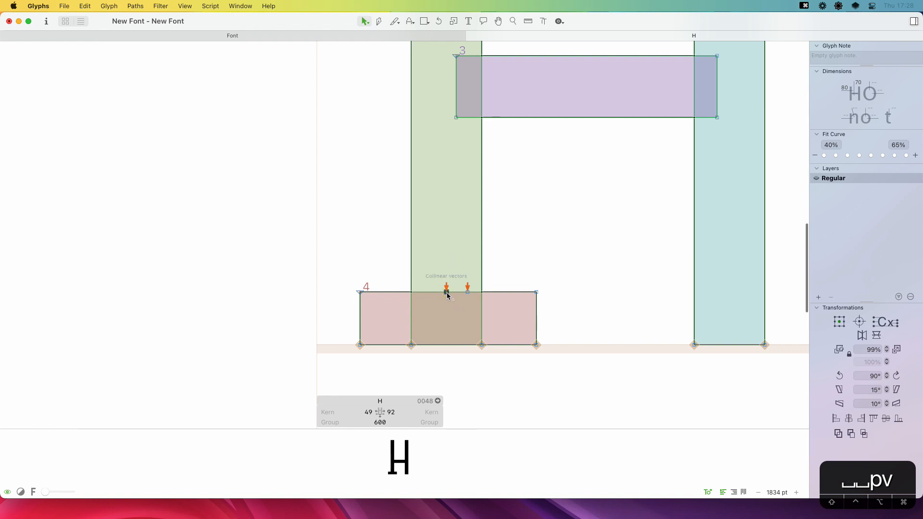
pyautogui.moveTo(447, 292); pyautogui.dragTo(481, 292)
pyautogui.press('super+z')
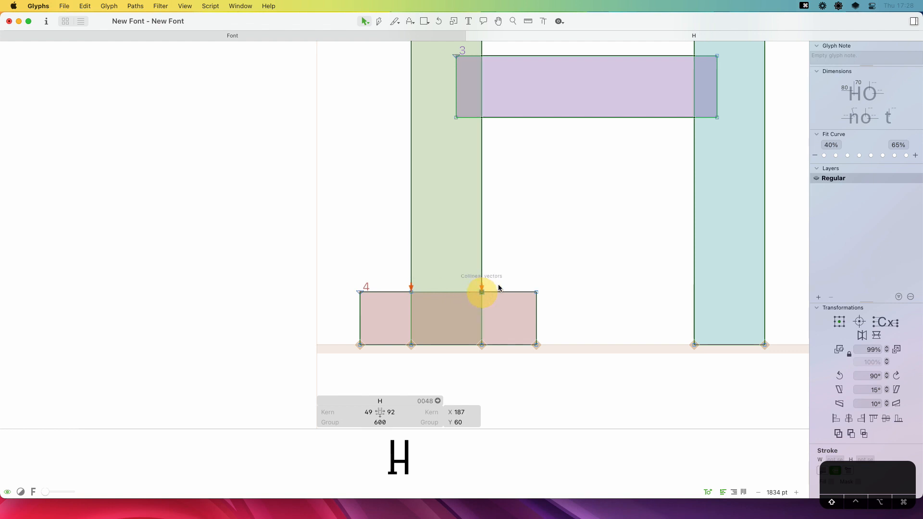
# Move both upper outer corners of the serif 10 units outward and 10 units down, to X 259 and X 39 at Y 50
pyautogui.click(511, 277)
pyautogui.press('space')
pyautogui.moveTo(547, 283); pyautogui.dragTo(519, 305)
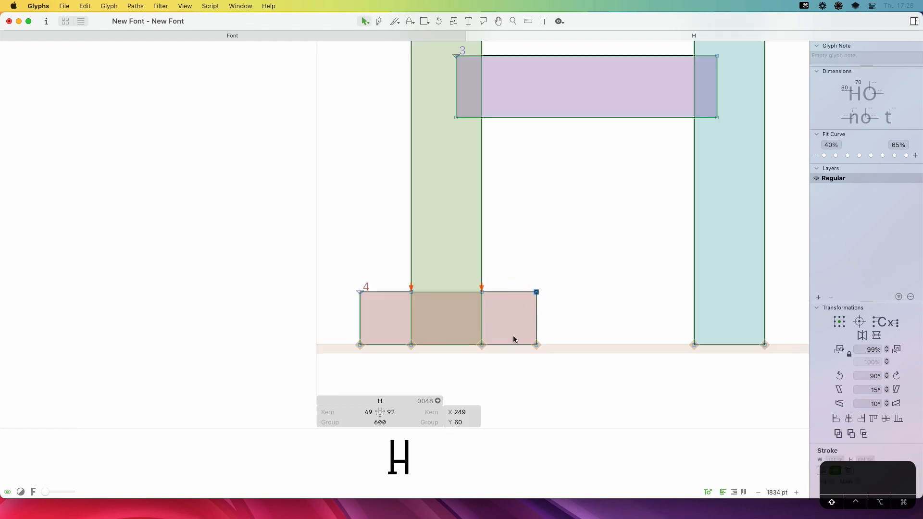
pyautogui.hotkey('shift', 'Right')
pyautogui.hotkey('shift', 'Down')
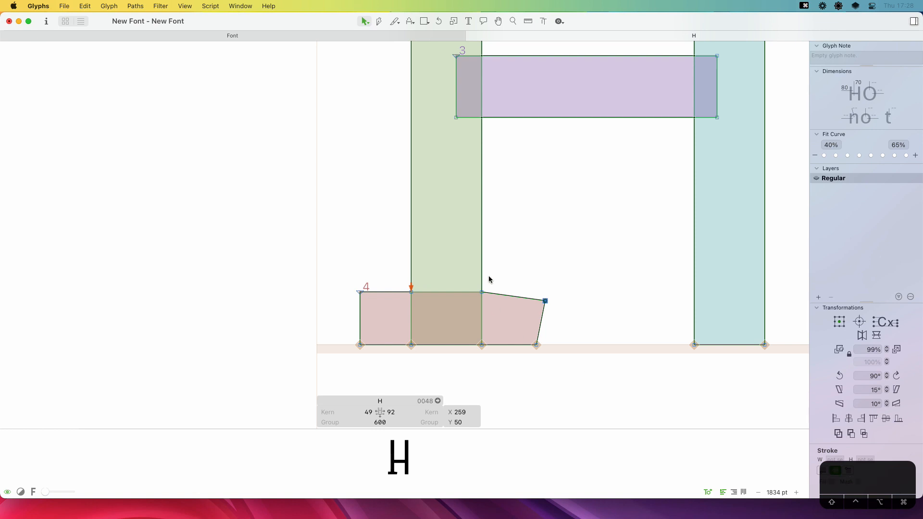
pyautogui.moveTo(358, 281); pyautogui.dragTo(383, 313)
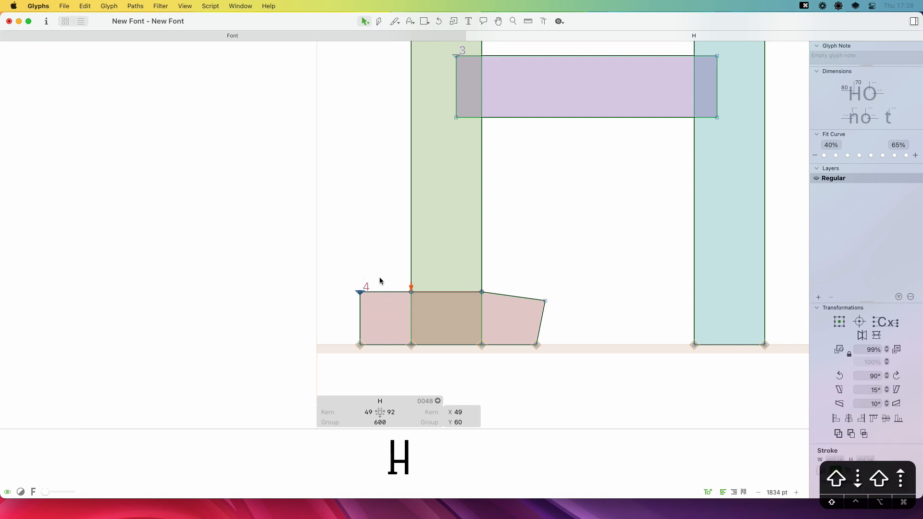
pyautogui.hotkey('shift', 'Down')
pyautogui.hotkey('shift', 'Left')
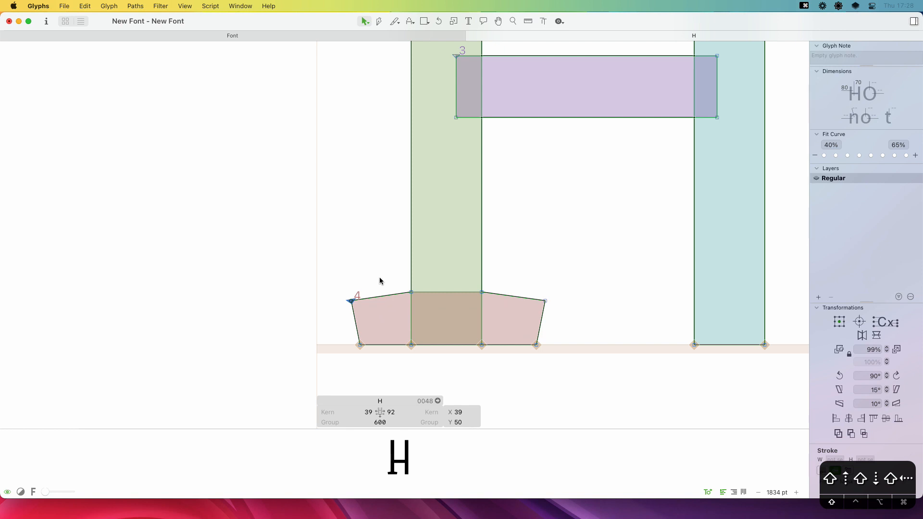
pyautogui.hotkey('shift', 'space')
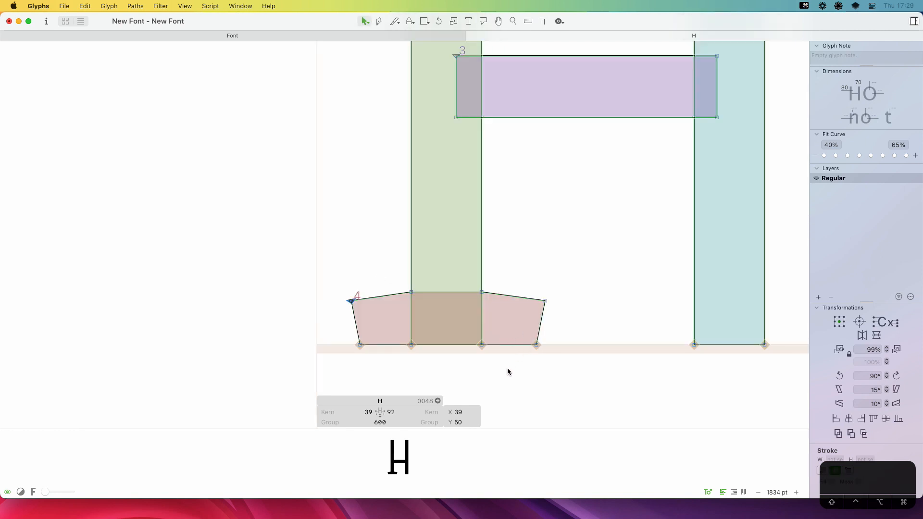
# Add two points to the serif's lower edge and align them with the two sides of the left stem
pyautogui.press('p')
pyautogui.click(499, 345)
pyautogui.press('v')
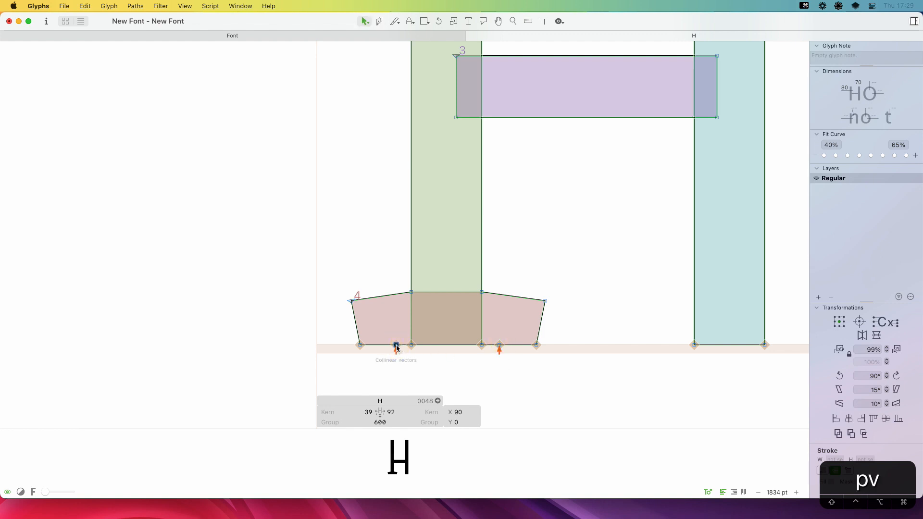
pyautogui.moveTo(396, 346); pyautogui.dragTo(411, 345)
pyautogui.click(499, 345)
pyautogui.moveTo(499, 345); pyautogui.dragTo(481, 345)
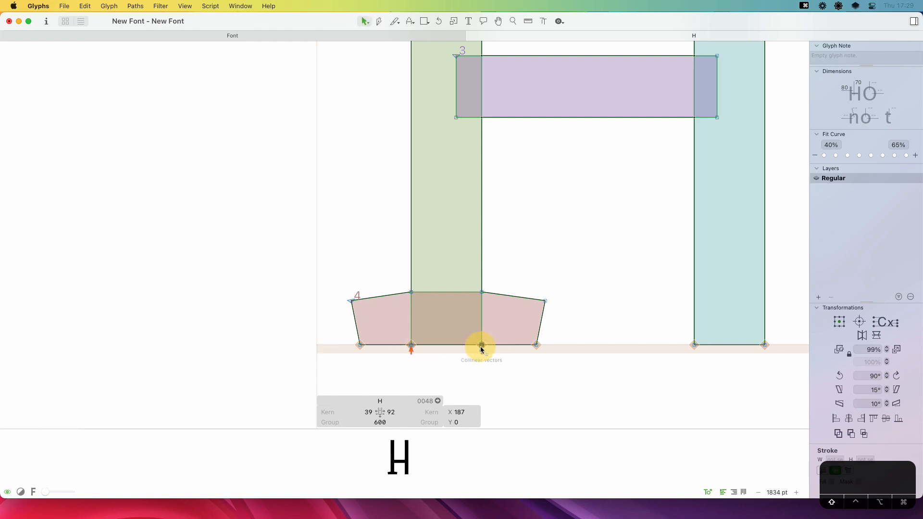
# Move both lower outer corners of the serif 10 units down to Y -10 and preview the filled shape
pyautogui.click(536, 345)
pyautogui.keyDown('shift'); pyautogui.click(359, 346); pyautogui.keyUp('shift')
pyautogui.hotkey('shift', 'Down')
pyautogui.press('space')
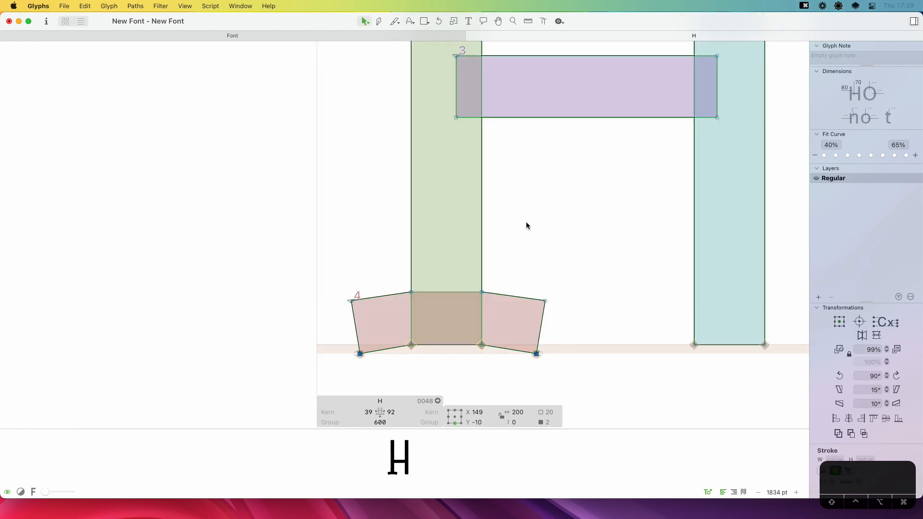
pyautogui.hotkey('shift', 'space')
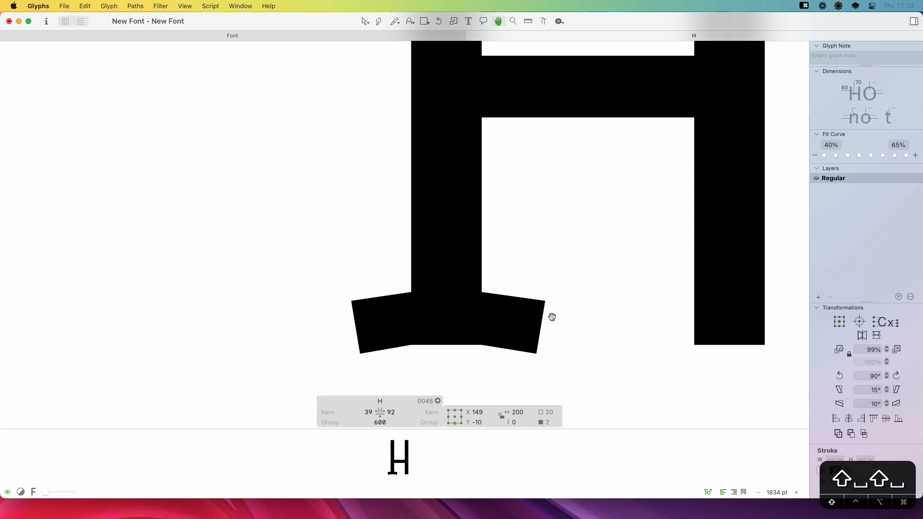
# Move both upper outer corners of the serif another 10 units down to Y 40
pyautogui.moveTo(556, 285); pyautogui.dragTo(525, 321)
pyautogui.moveTo(361, 291); pyautogui.dragTo(334, 329)
pyautogui.hotkey('shift', 'space')
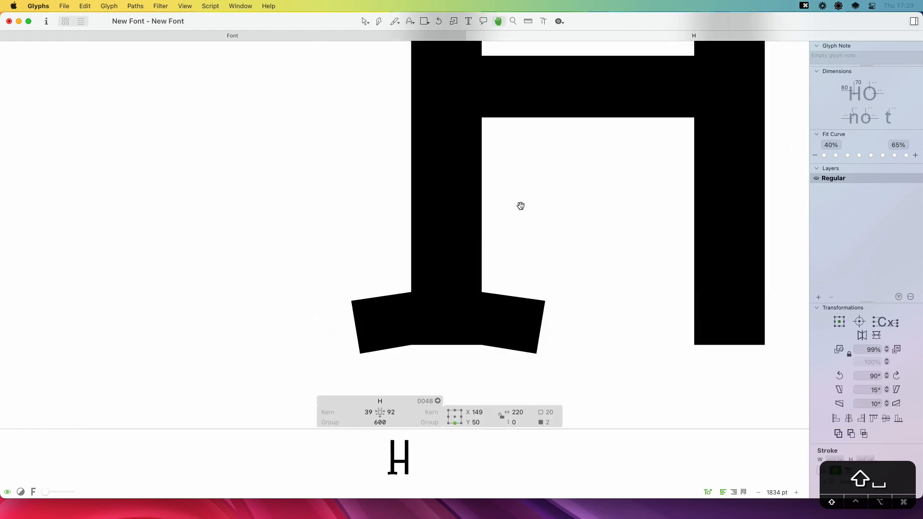
pyautogui.hotkey('shift', 'Down')
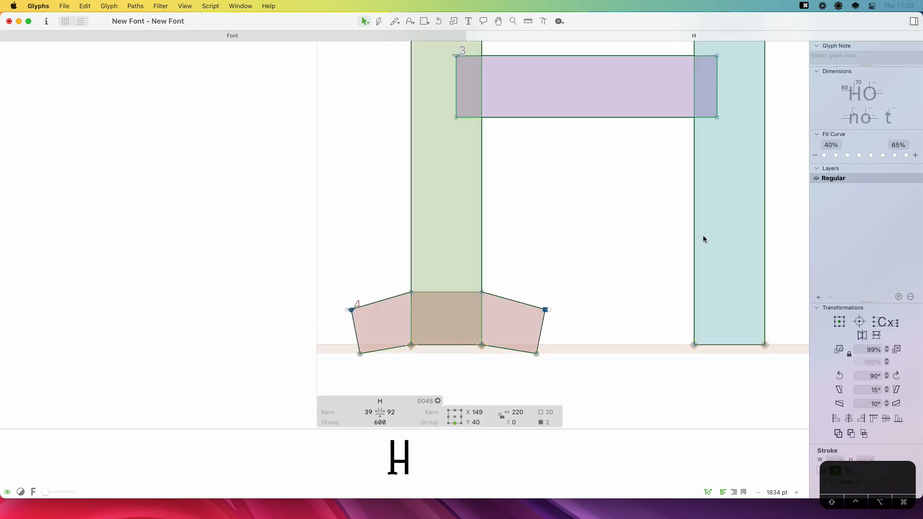
# Move the serif's left inner bottom point to the stem's middle at X 148, Y 7, and delete the right inner bottom point
pyautogui.click(490, 376)
pyautogui.moveTo(411, 344); pyautogui.dragTo(447, 337)
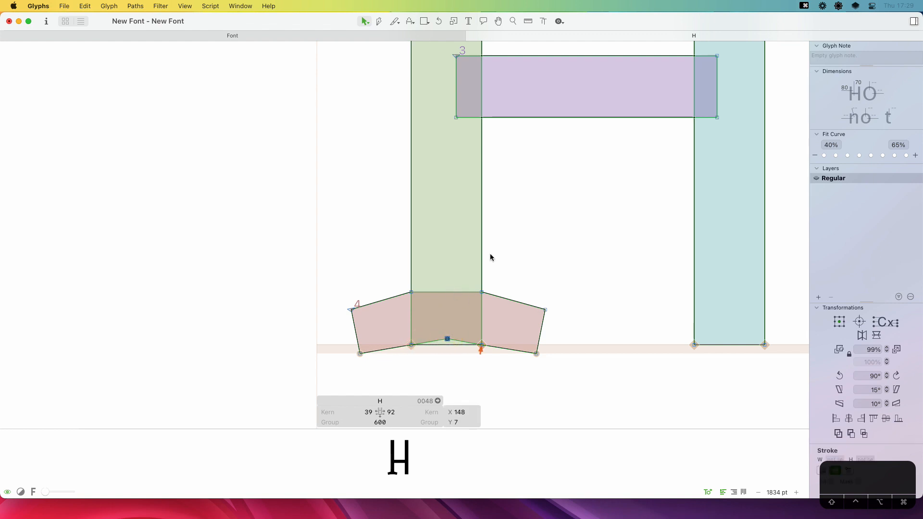
pyautogui.press('space')
pyautogui.click(458, 359)
pyautogui.click(481, 345)
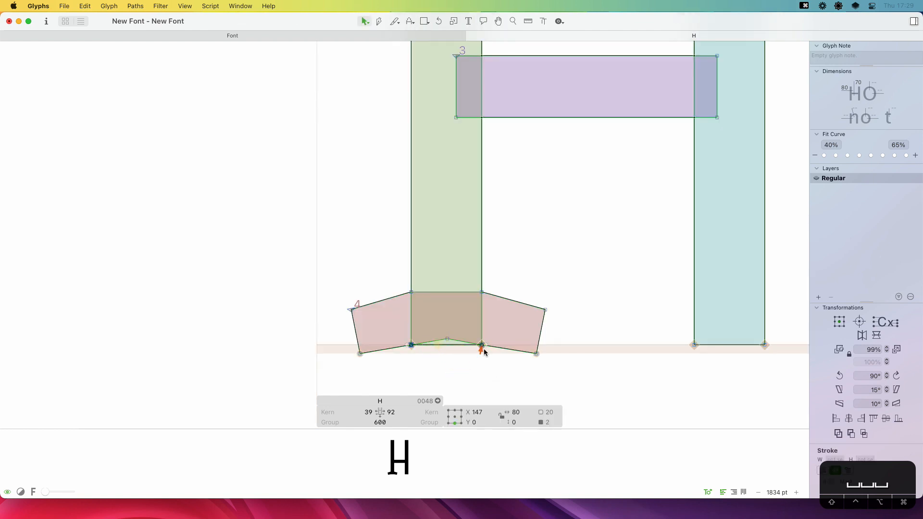
pyautogui.press('BackSpace')
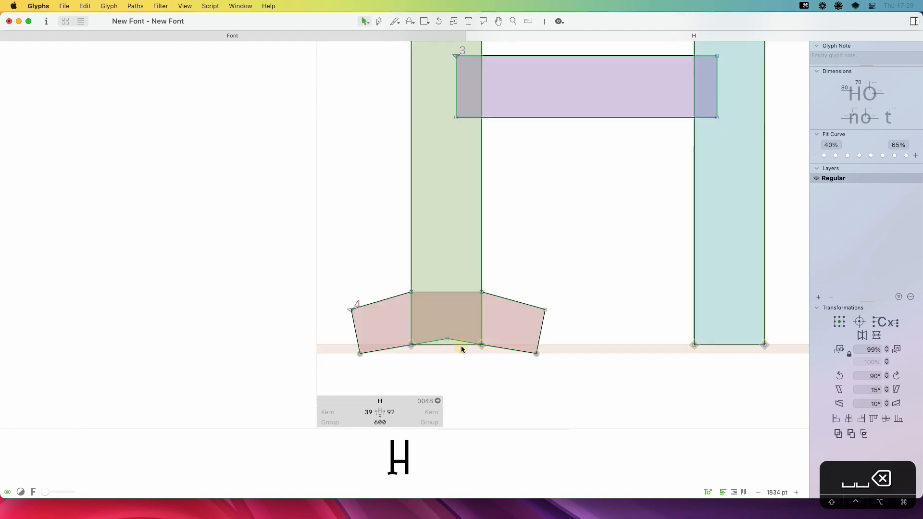
pyautogui.click(460, 344)
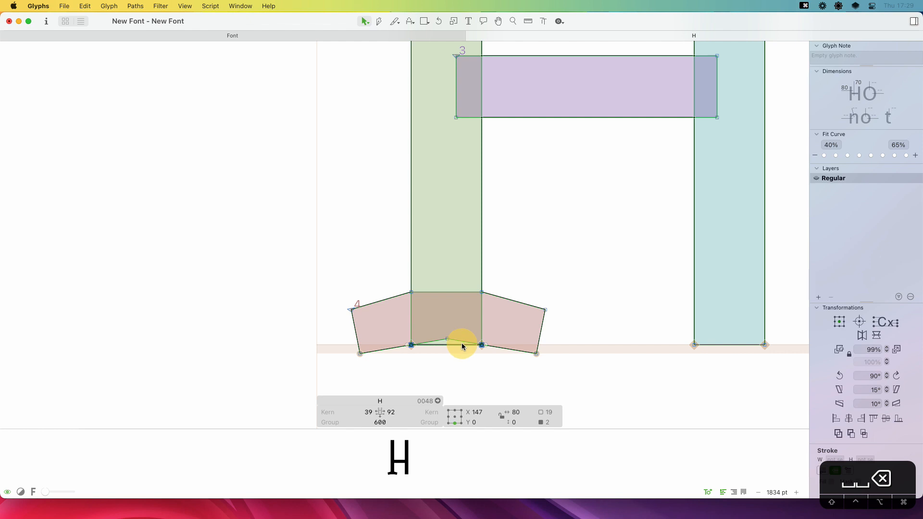
# Move the whole serif 7 units down so its bottom middle point sits on the baseline, and preview the filled shape
pyautogui.doubleClick(506, 348)
pyautogui.press('Down')
pyautogui.press('Down')
pyautogui.press('Down')
pyautogui.press('Down')
pyautogui.press('Down')
pyautogui.press('Down')
pyautogui.press('Down')
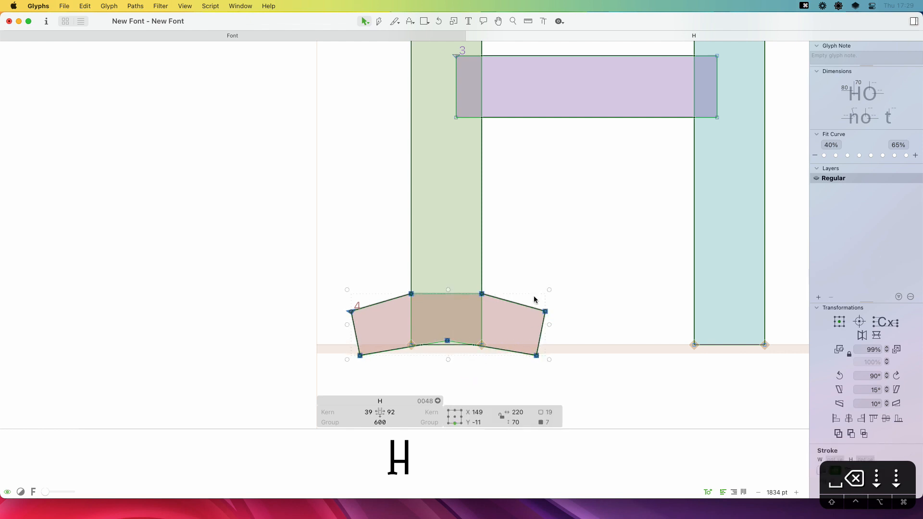
pyautogui.press('space')
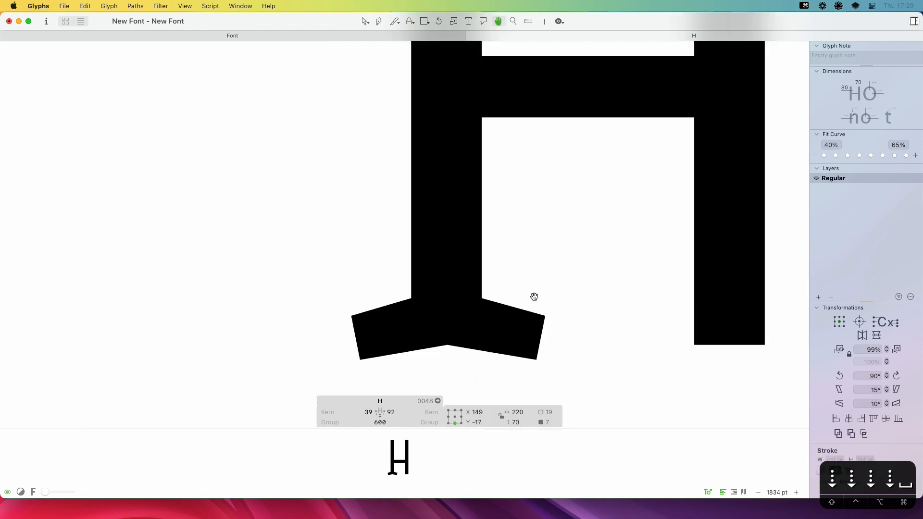
pyautogui.moveTo(560, 365); pyautogui.dragTo(547, 366)
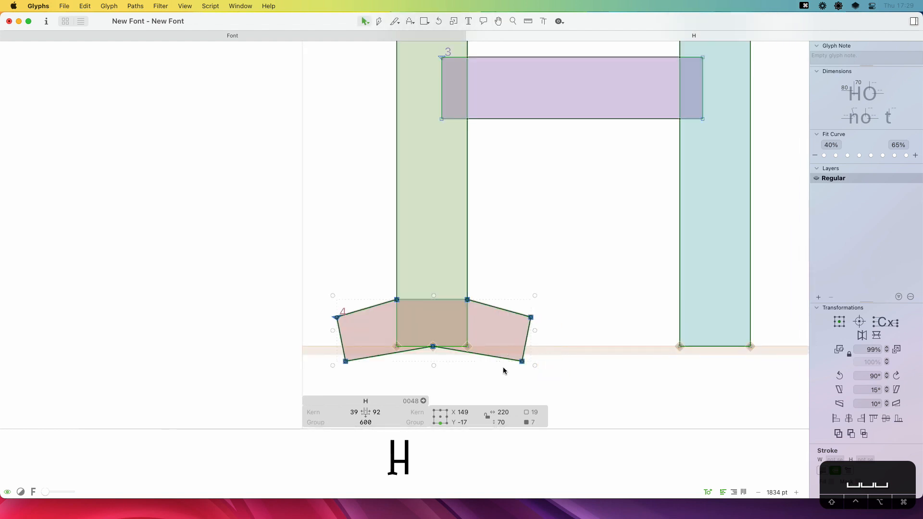
# Try to align the serif's three bottom points horizontally, and undo the alignment
pyautogui.press('space')
pyautogui.moveTo(444, 379); pyautogui.dragTo(430, 332)
pyautogui.moveTo(505, 383); pyautogui.dragTo(547, 337)
pyautogui.moveTo(318, 391); pyautogui.dragTo(358, 353)
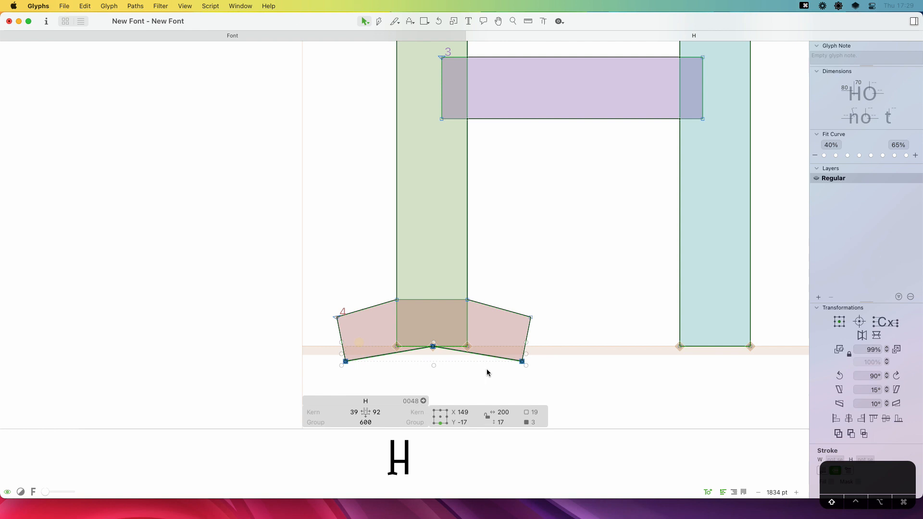
pyautogui.click(849, 419)
pyautogui.press('super+z')
# Check the position of the serif's bottom middle point and inspect the outline distances with the measurement tool
pyautogui.click(644, 385)
pyautogui.click(431, 346)
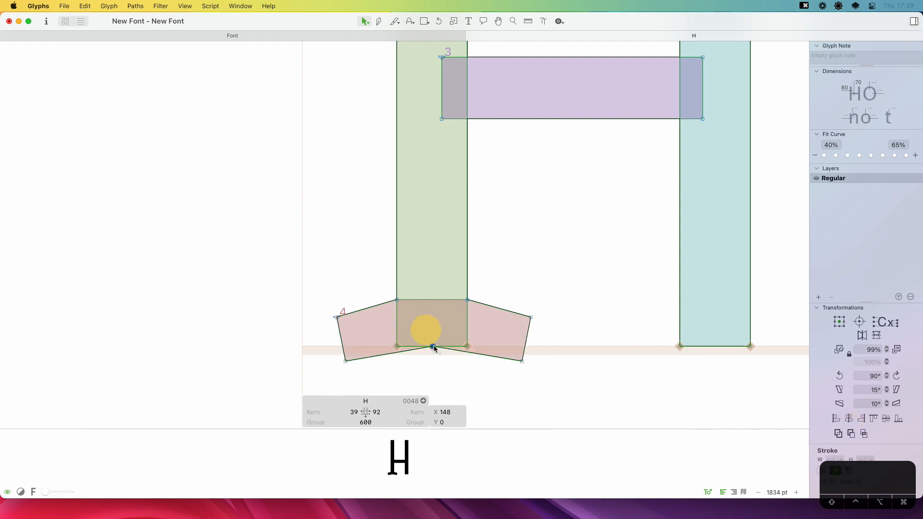
pyautogui.moveTo(563, 383); pyautogui.dragTo(330, 351)
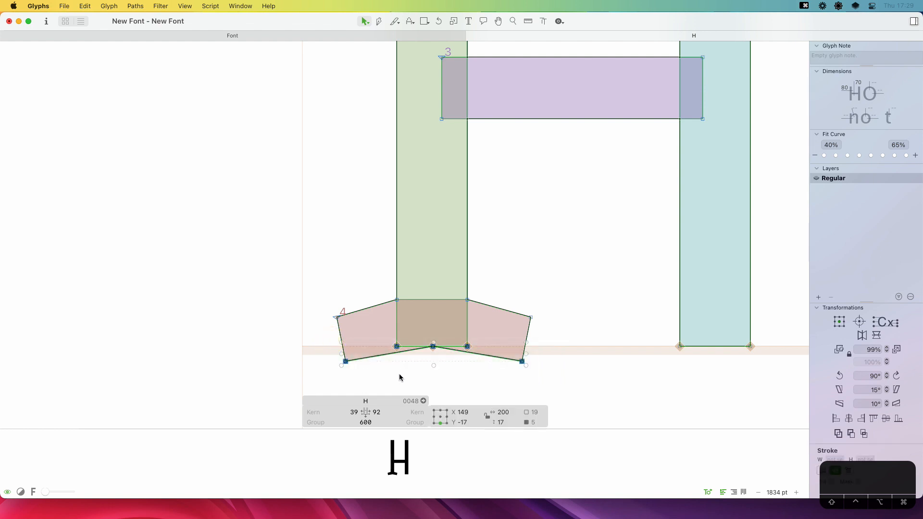
pyautogui.click(414, 376)
pyautogui.click(424, 343)
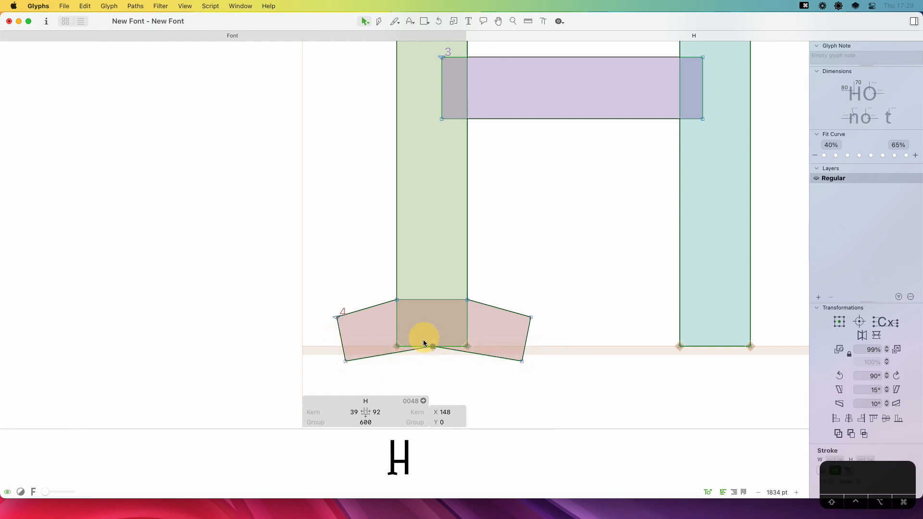
pyautogui.click(447, 380)
pyautogui.press('l')
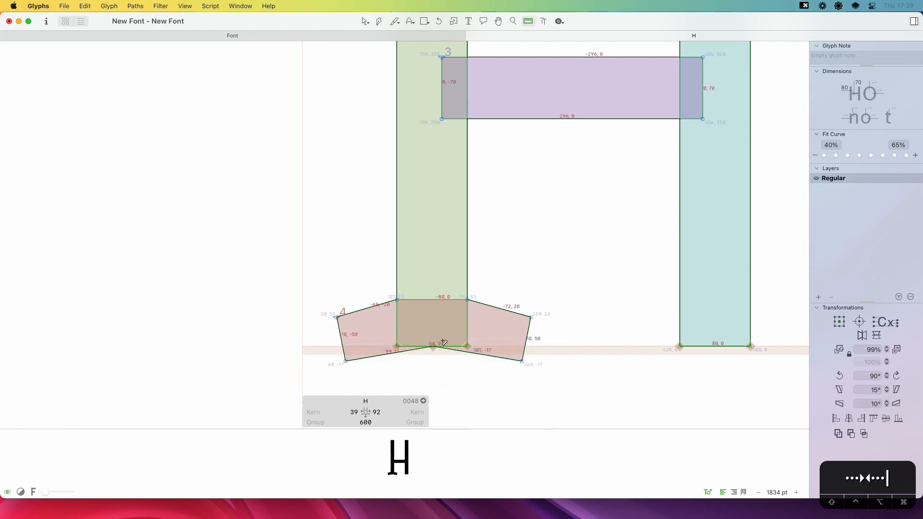
pyautogui.press('v')
# Turn on the Distance & Angle display and measure the bottom segments on both sides of the serif's middle point
pyautogui.click(433, 347)
pyautogui.keyDown('shift'); pyautogui.click(344, 360); pyautogui.keyUp('shift')
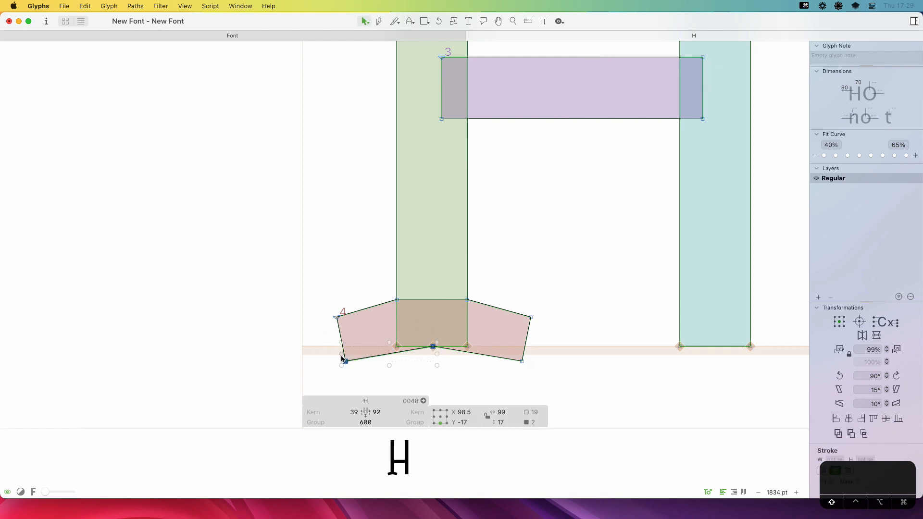
pyautogui.click(186, 6)
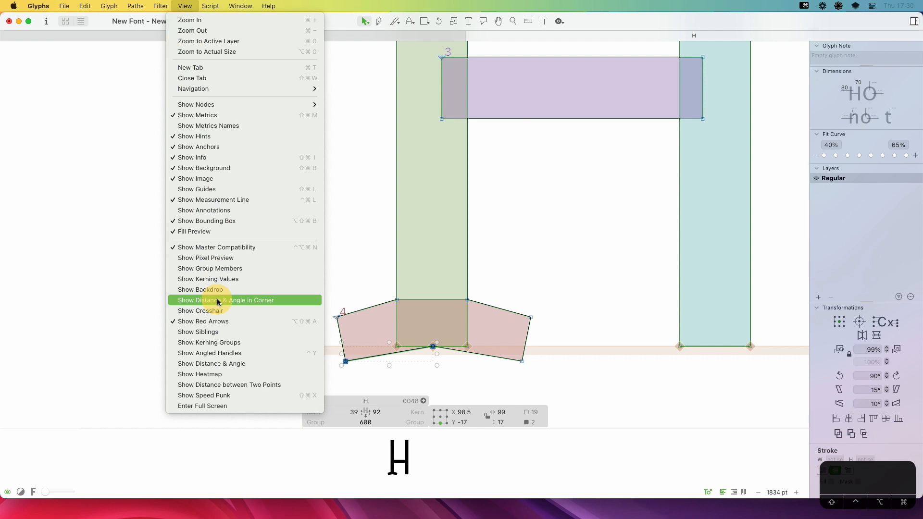
pyautogui.click(222, 364)
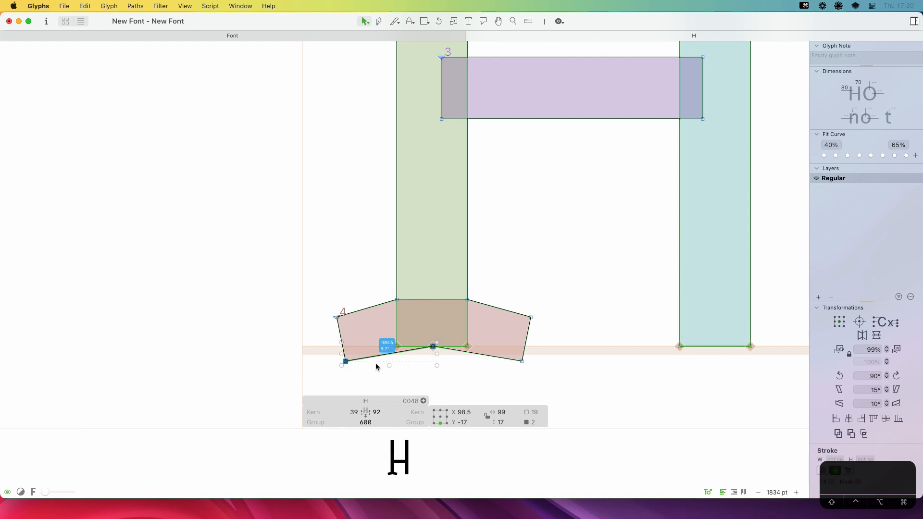
pyautogui.moveTo(442, 369); pyautogui.dragTo(427, 338)
pyautogui.moveTo(544, 371); pyautogui.dragTo(498, 337)
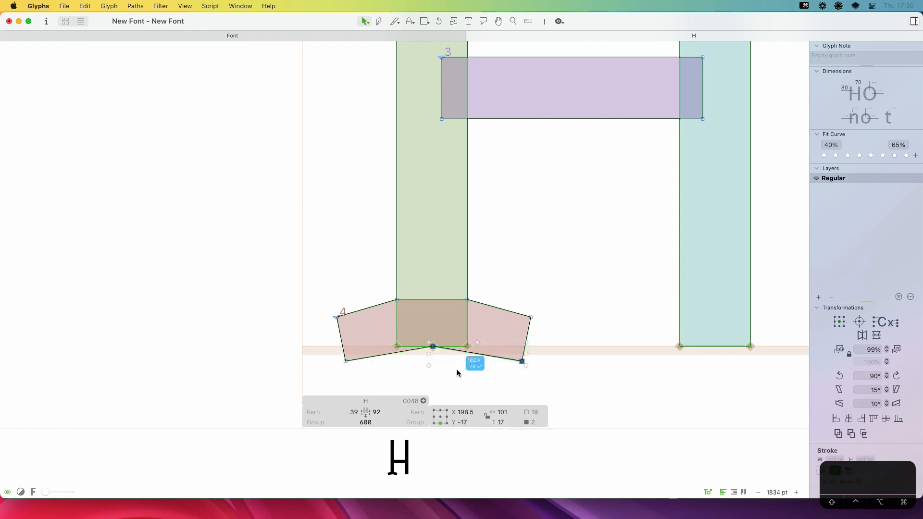
# Nudge the serif's bottom middle point to the right to centre it between the bottom corners, comparing the segments on both sides
pyautogui.click(433, 346)
pyautogui.keyDown('shift'); pyautogui.click(522, 362); pyautogui.keyUp('shift')
pyautogui.click(428, 365)
pyautogui.moveTo(432, 346); pyautogui.dragTo(435, 346)
pyautogui.click(433, 346)
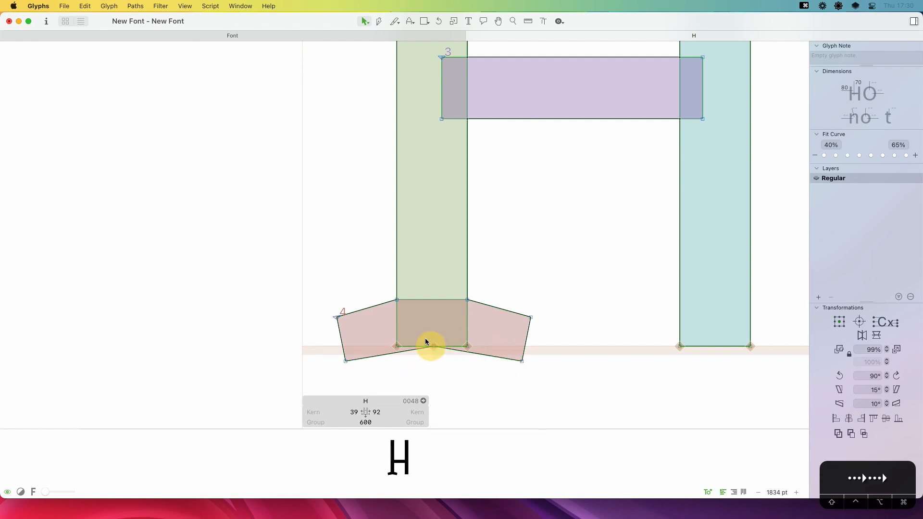
pyautogui.keyDown('shift'); pyautogui.click(523, 361); pyautogui.keyUp('shift')
pyautogui.moveTo(420, 366); pyautogui.dragTo(330, 350)
pyautogui.click(406, 379)
pyautogui.press('super+minus')
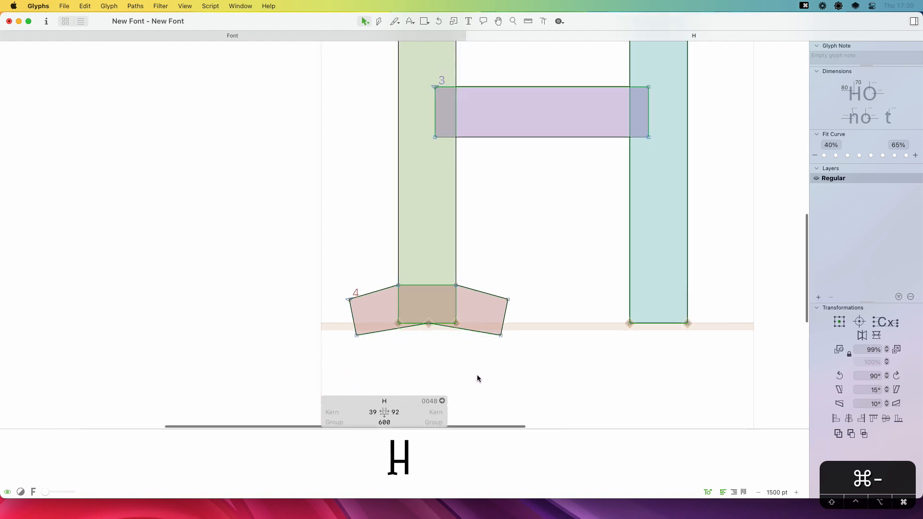
pyautogui.press('space')
pyautogui.moveTo(445, 330); pyautogui.dragTo(439, 320)
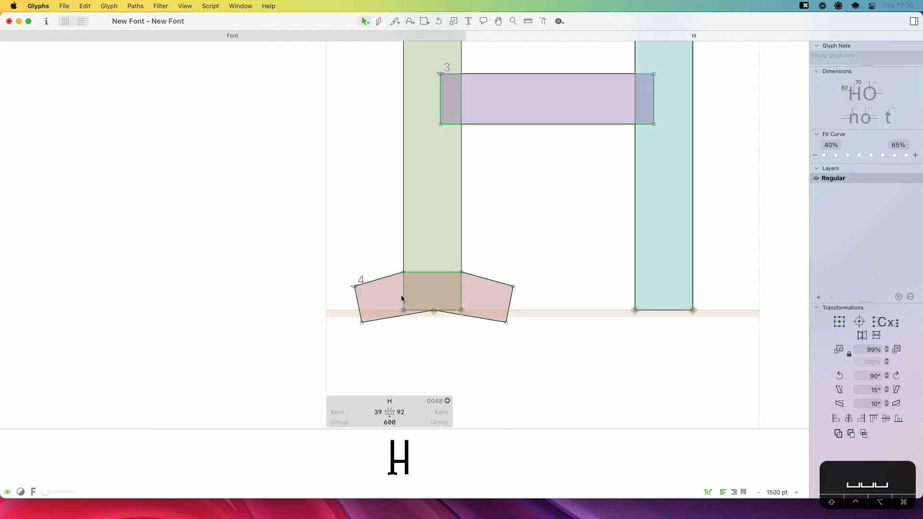
# Look up the Show Distance & Angle plugin among the installed plugins in the Plugin Manager
pyautogui.click(187, 6)
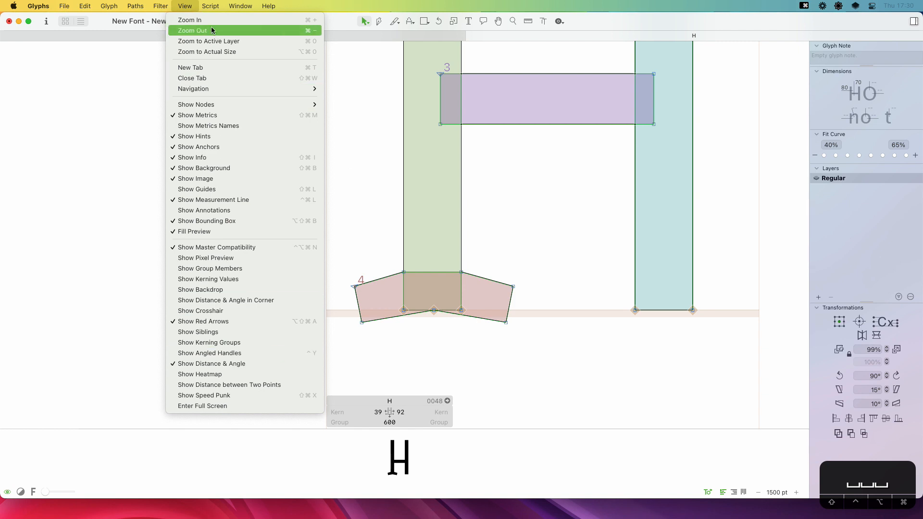
pyautogui.moveTo(240, 6)
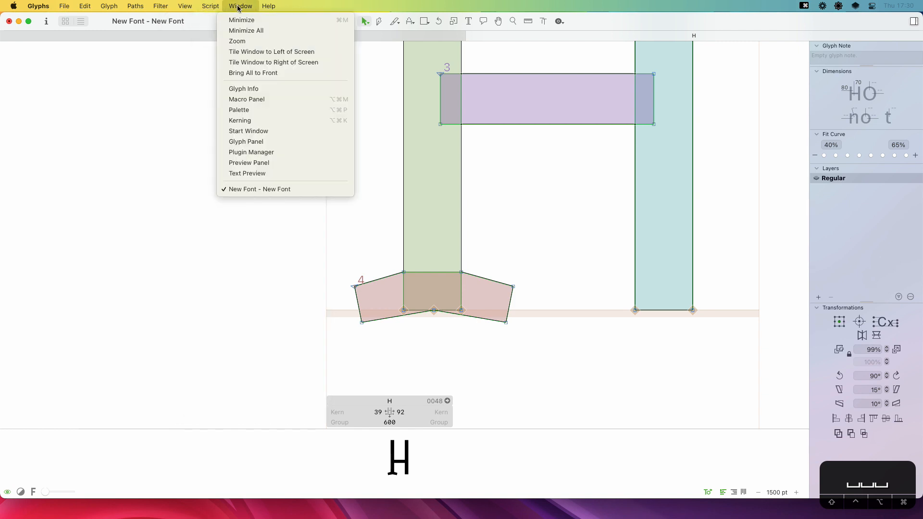
pyautogui.click(258, 152)
pyautogui.click(217, 84)
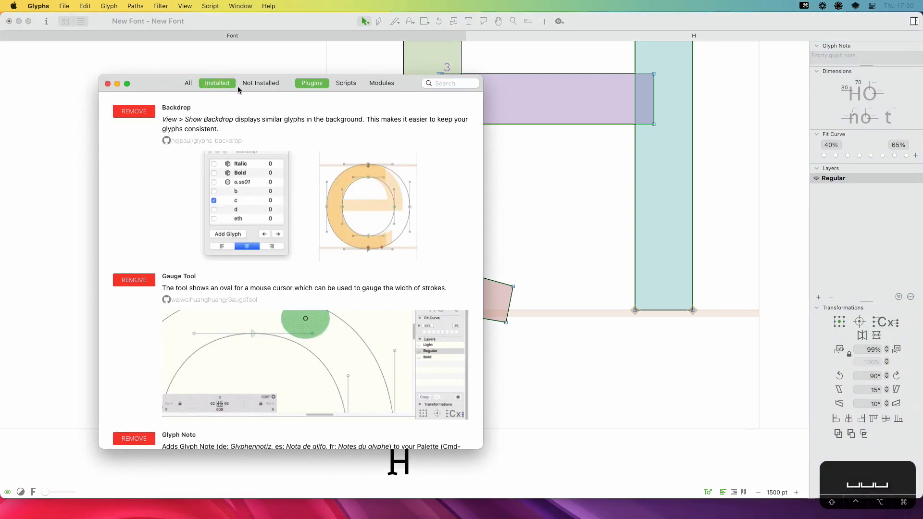
pyautogui.scroll(-20, 263, 146)
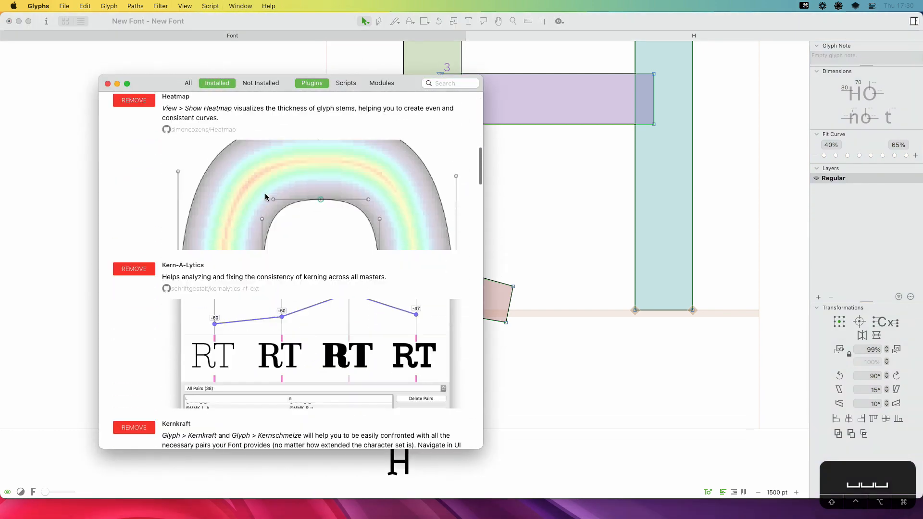
pyautogui.scroll(-20, 265, 197)
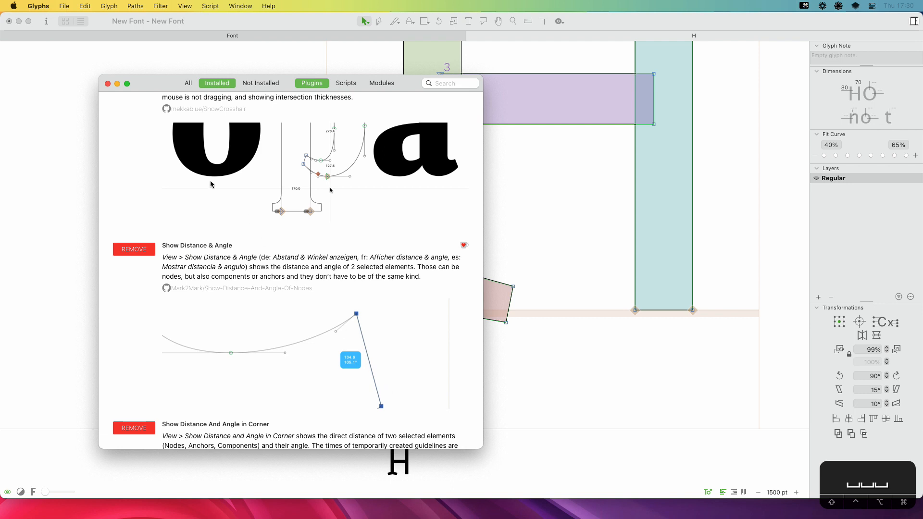
pyautogui.click(108, 85)
pyautogui.click(279, 276)
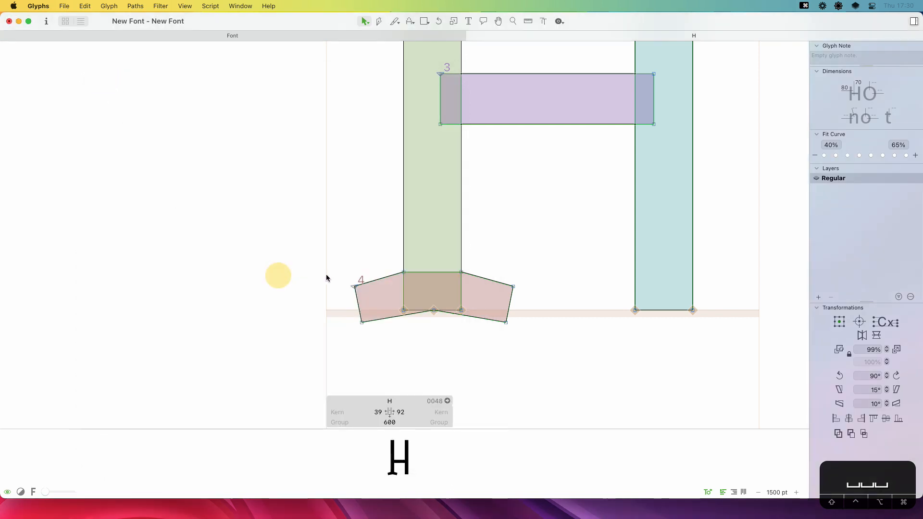
# Duplicate the foot serif onto the right stem's foot at X 470, Y -17, and view the whole H
pyautogui.press('space')
pyautogui.moveTo(559, 309); pyautogui.dragTo(497, 315)
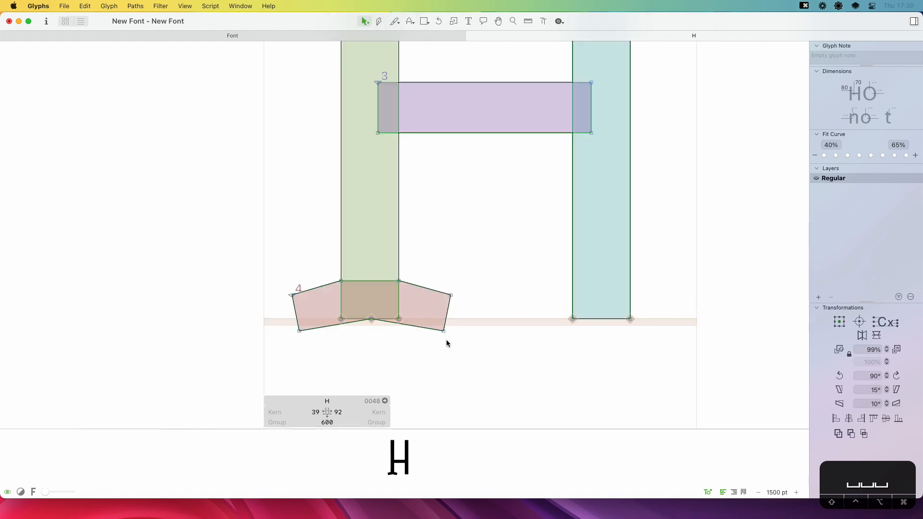
pyautogui.doubleClick(447, 313)
pyautogui.press('super+c')
pyautogui.press('super+v')
pyautogui.moveTo(451, 297); pyautogui.dragTo(683, 287)
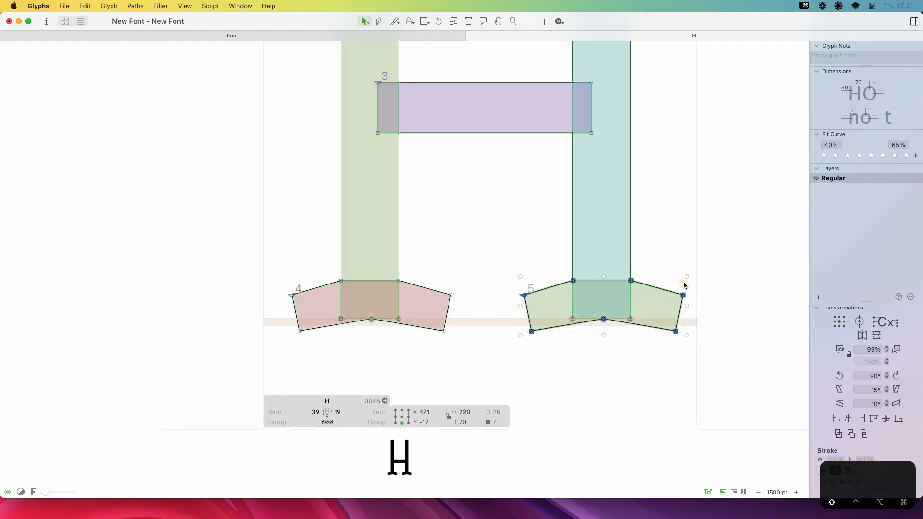
pyautogui.press('space')
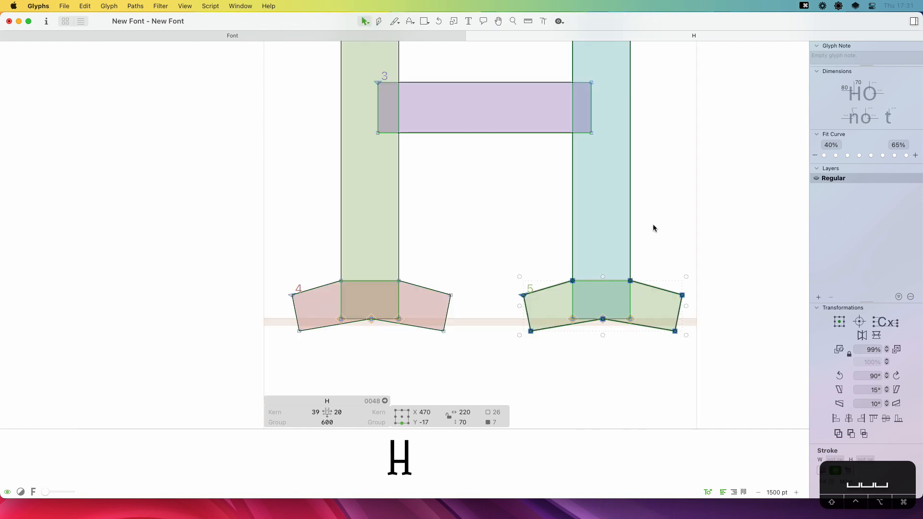
pyautogui.scroll(-5, 644, 225)
pyautogui.press('space')
pyautogui.moveTo(574, 226); pyautogui.dragTo(616, 323)
pyautogui.click(581, 342)
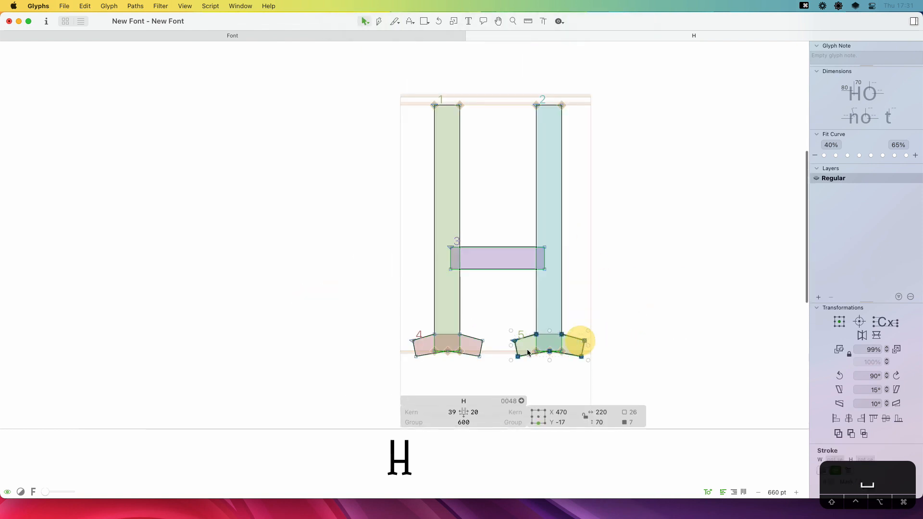
# Copy both foot serifs up to the tops of the H's stems and flip the copies vertically
pyautogui.keyDown('shift'); pyautogui.click(474, 339); pyautogui.keyUp('shift')
pyautogui.press('super+c')
pyautogui.press('super+v')
pyautogui.moveTo(518, 352); pyautogui.dragTo(562, 122)
pyautogui.click(876, 336)
pyautogui.press('z')
pyautogui.moveTo(574, 89); pyautogui.dragTo(513, 134)
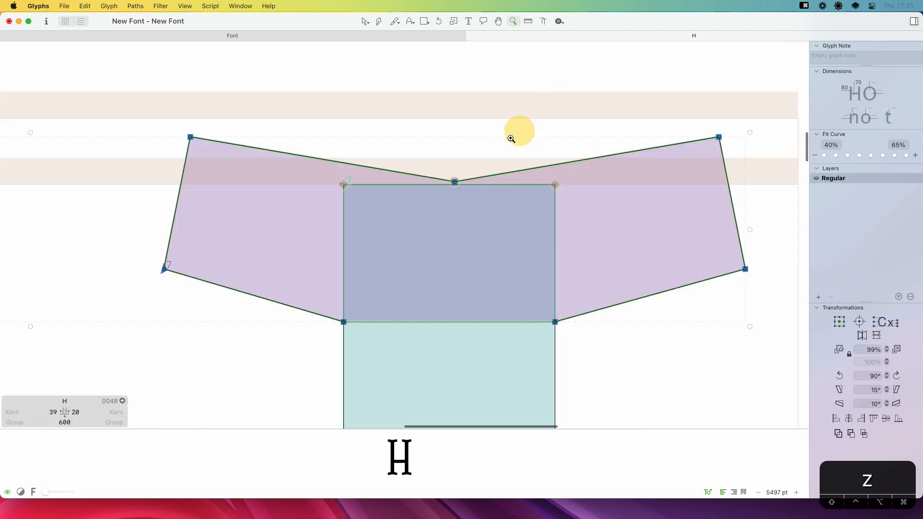
# Nudge the two top serifs vertically to Y 722 and preview the whole H
pyautogui.press('v')
pyautogui.press('Up')
pyautogui.press('Up')
pyautogui.press('Down')
pyautogui.press('Down')
pyautogui.press('Down')
pyautogui.press('Down')
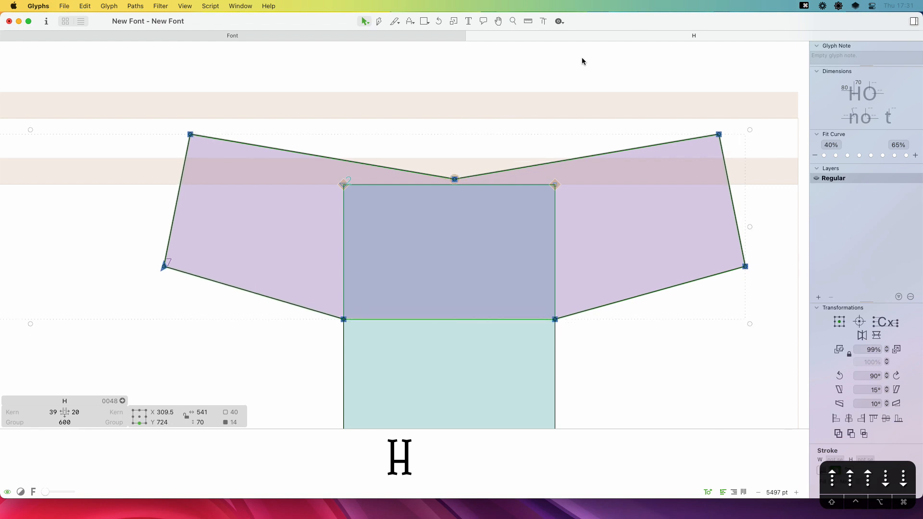
pyautogui.press('Down')
pyautogui.press('Up')
pyautogui.press('super+0')
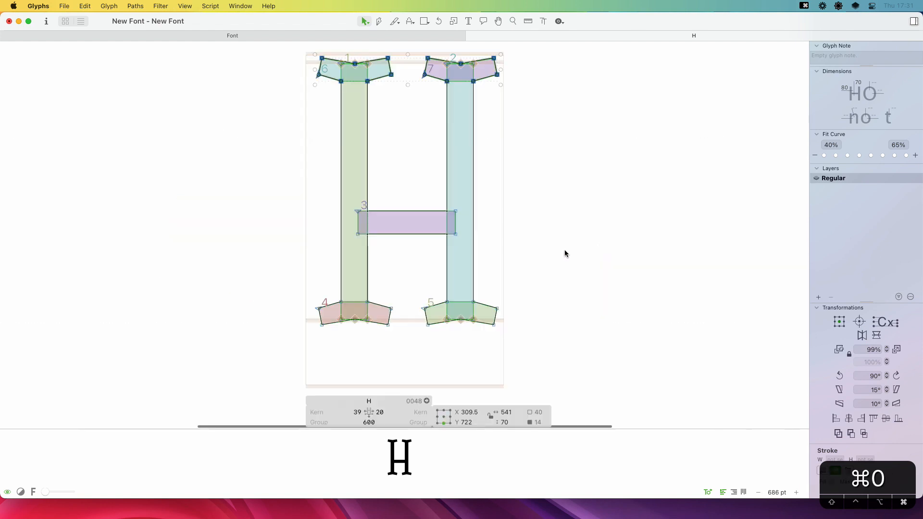
pyautogui.click(563, 234)
pyautogui.press('space')
pyautogui.moveTo(507, 242); pyautogui.dragTo(571, 253)
pyautogui.press('space')
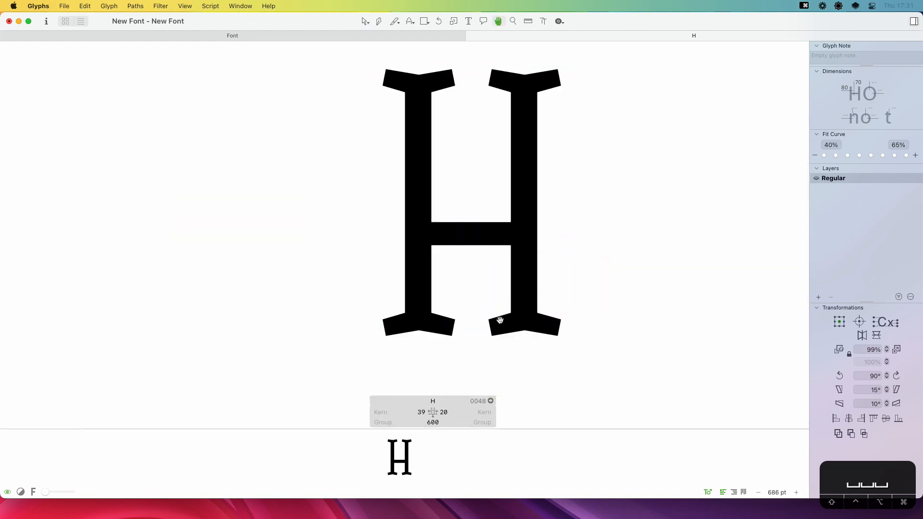
# Select both foot serifs together with the stems' bottom points and move them up to Y -10
pyautogui.press('z')
pyautogui.moveTo(480, 289); pyautogui.dragTo(321, 375)
pyautogui.press('v')
pyautogui.press('space')
pyautogui.moveTo(488, 270); pyautogui.dragTo(353, 313)
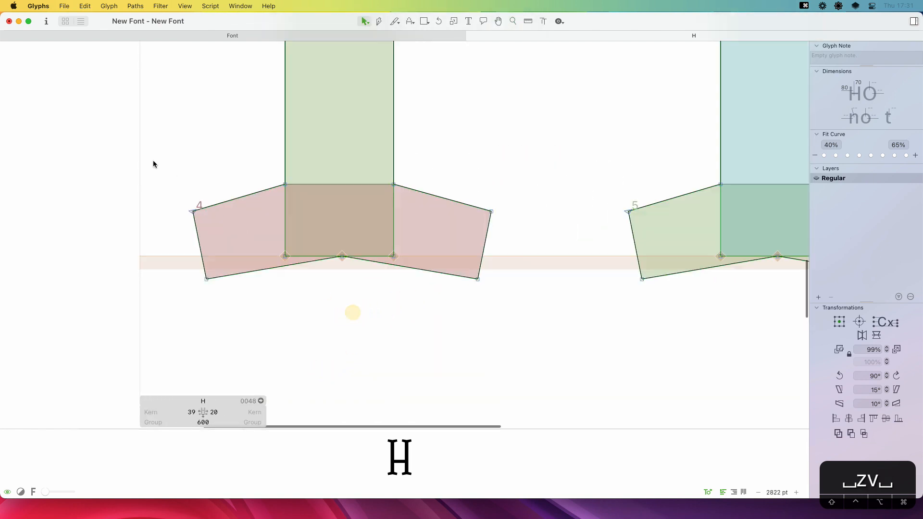
pyautogui.moveTo(128, 144); pyautogui.dragTo(404, 339)
pyautogui.press('space')
pyautogui.moveTo(185, 308); pyautogui.dragTo(819, 317)
pyautogui.press('space')
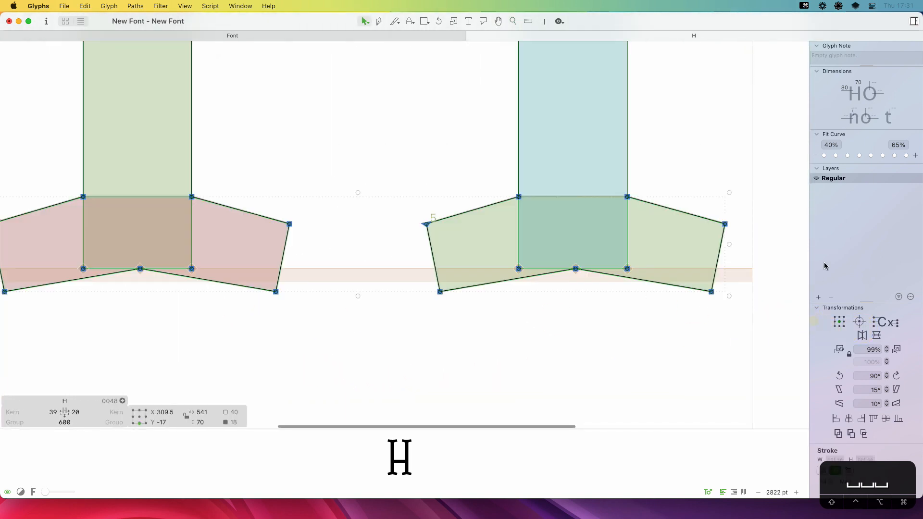
pyautogui.hotkey('shift', 'Up')
pyautogui.press('Down')
pyautogui.press('Down')
pyautogui.press('Down')
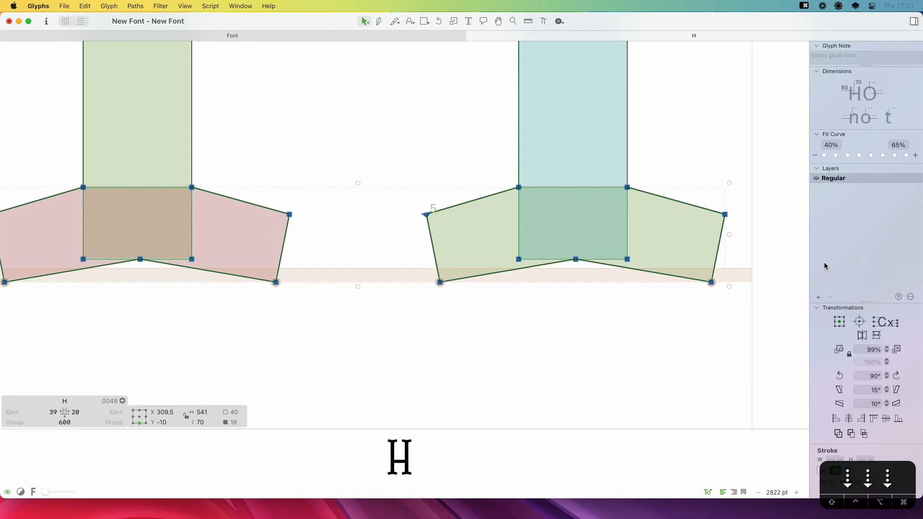
# Preview the filled H to examine the foot serifs against the stems and crossbar
pyautogui.click(474, 326)
pyautogui.press('super+minus')
pyautogui.press('super+minus')
pyautogui.press('super+minus')
pyautogui.press('space')
pyautogui.moveTo(570, 232); pyautogui.dragTo(622, 333)
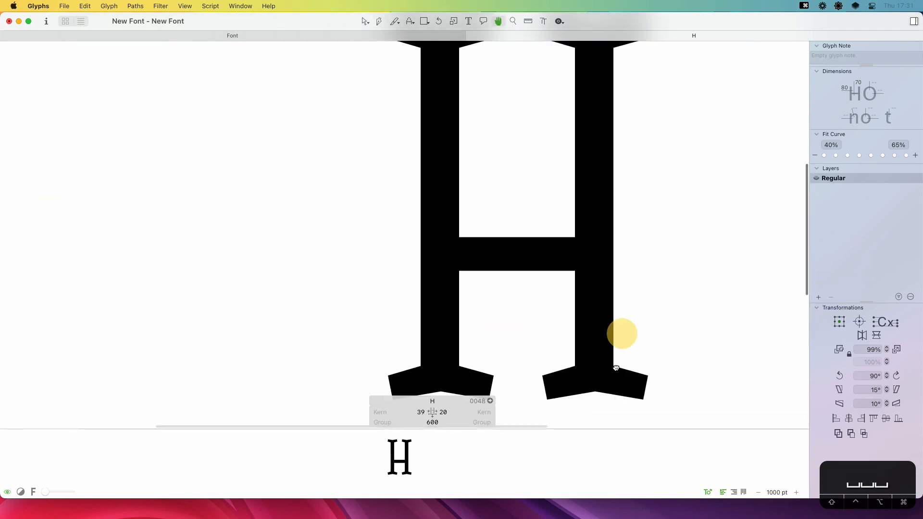
pyautogui.scroll(-5, 596, 120)
pyautogui.press('space')
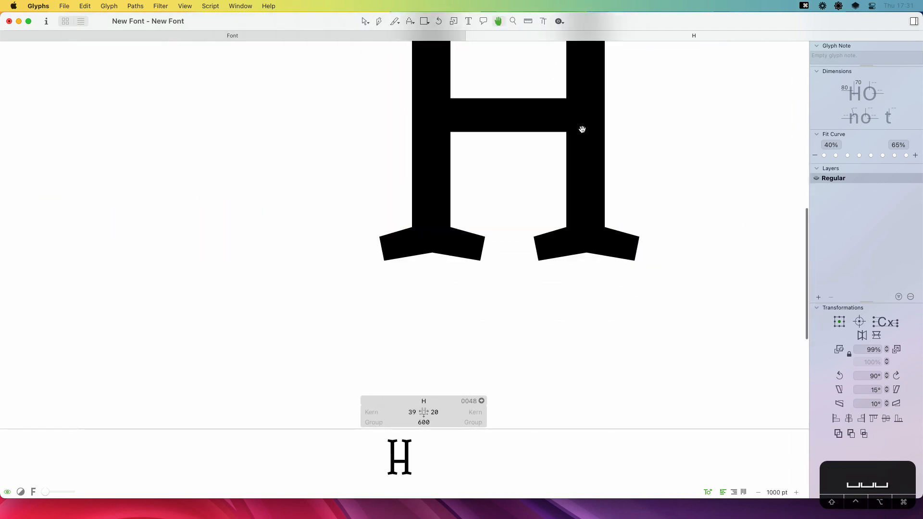
# Lower the foot serifs' inner points and the stem bottoms onto the baseline, keeping the outer serif corners in place
pyautogui.moveTo(661, 200); pyautogui.dragTo(284, 315)
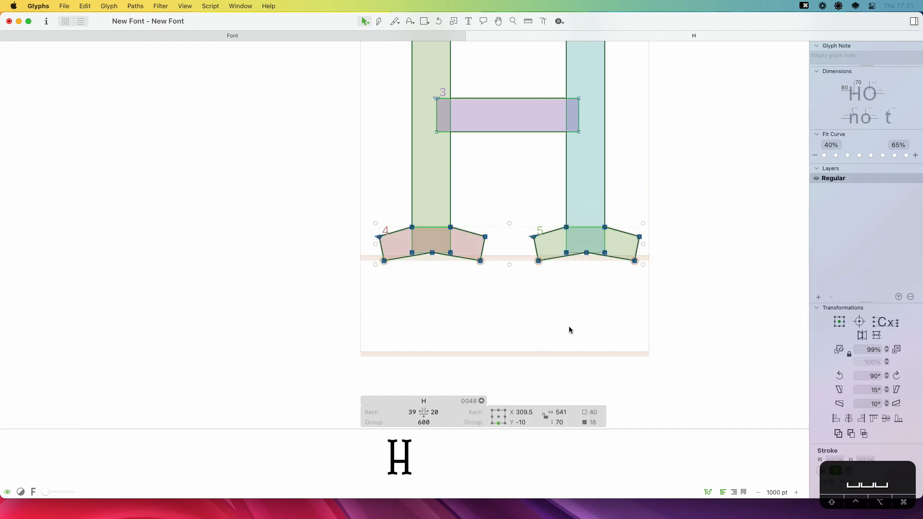
pyautogui.press('z')
pyautogui.moveTo(684, 175); pyautogui.dragTo(309, 315)
pyautogui.press('v')
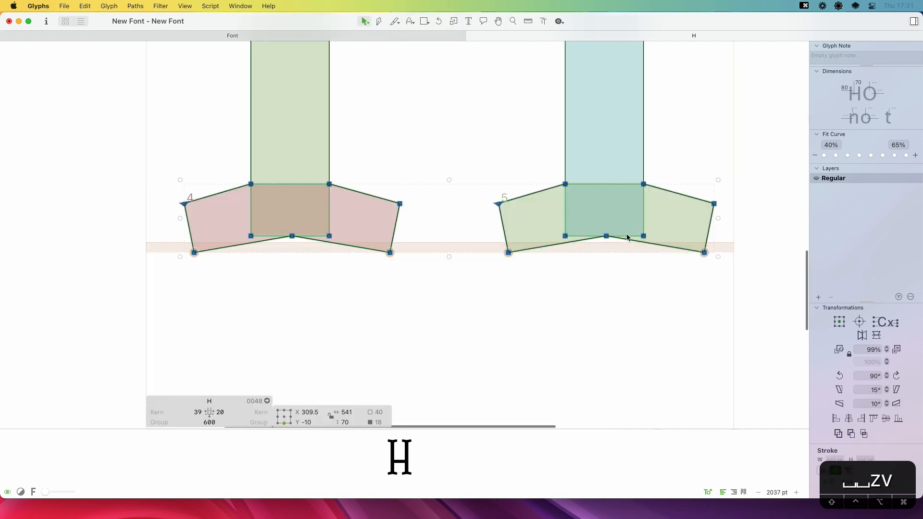
pyautogui.moveTo(557, 257); pyautogui.dragTo(542, 250)
pyautogui.keyDown('shift'); pyautogui.moveTo(361, 141); pyautogui.dragTo(246, 240); pyautogui.keyUp('shift')
pyautogui.hotkey('shift', 'Down')
pyautogui.press('Up')
pyautogui.press('Up')
pyautogui.press('Up')
pyautogui.press('Up')
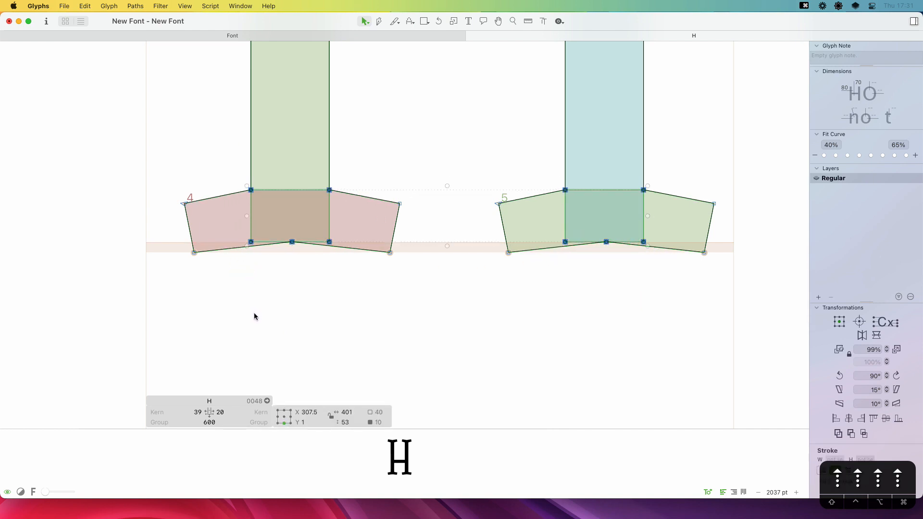
pyautogui.press('Down')
pyautogui.click(317, 343)
# Select the outer upper corners of both foot serifs and lower them to Y 30
pyautogui.press('super+minus')
pyautogui.press('super+minus')
pyautogui.press('super+minus')
pyautogui.press('space')
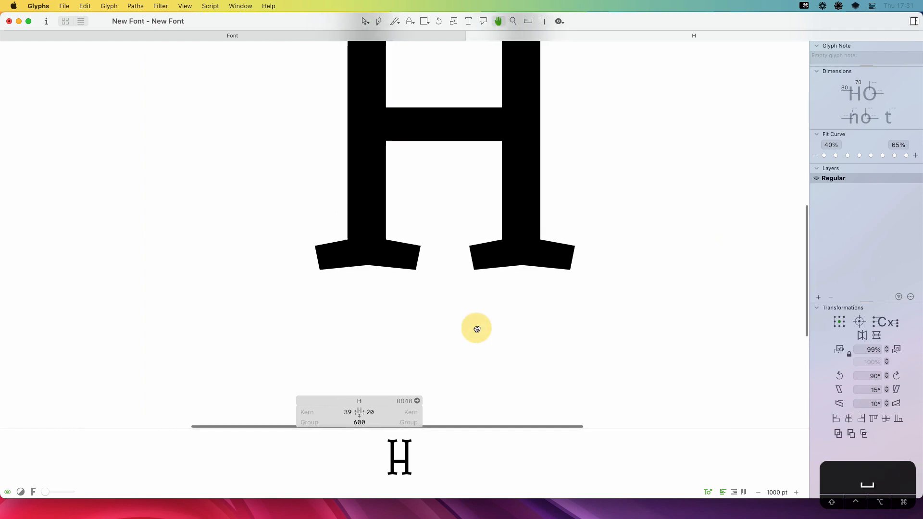
pyautogui.moveTo(477, 327); pyautogui.dragTo(477, 327)
pyautogui.moveTo(460, 236); pyautogui.dragTo(478, 257)
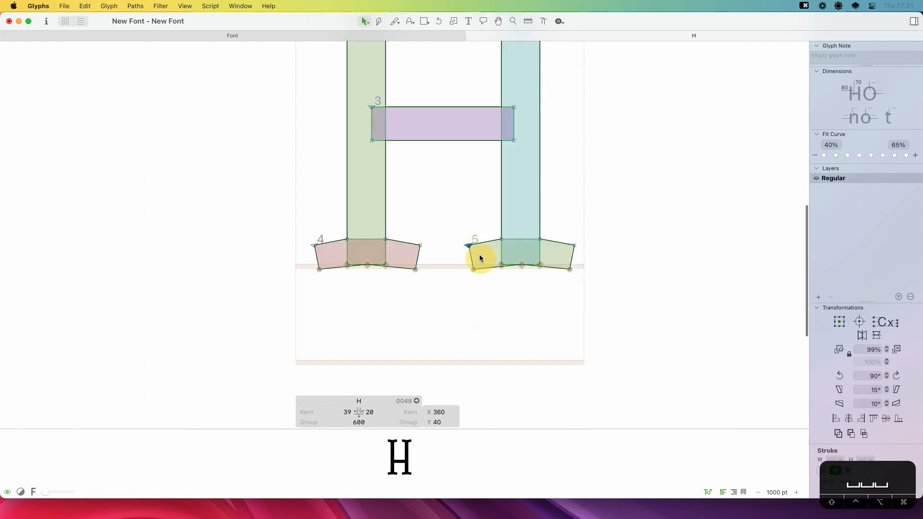
pyautogui.keyDown('shift'); pyautogui.moveTo(583, 237); pyautogui.dragTo(572, 253); pyautogui.keyUp('shift')
pyautogui.keyDown('shift'); pyautogui.moveTo(427, 232); pyautogui.dragTo(416, 251); pyautogui.keyUp('shift')
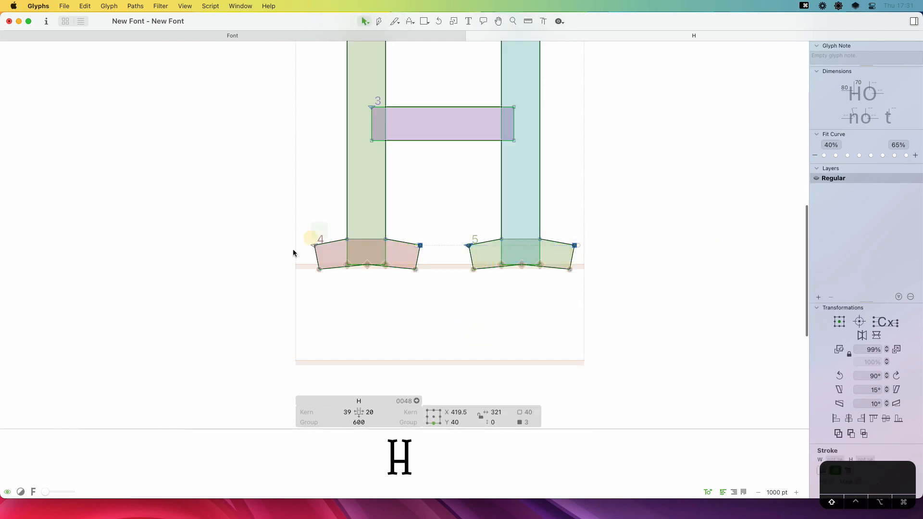
pyautogui.keyDown('shift'); pyautogui.moveTo(294, 252); pyautogui.dragTo(291, 259); pyautogui.keyUp('shift')
pyautogui.hotkey('shift', 'Down')
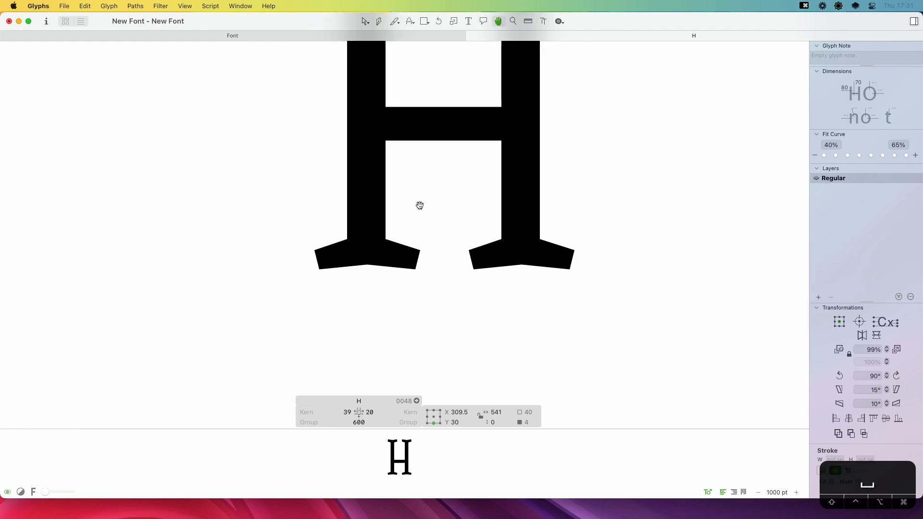
# Thin the foot serifs' tips further by lowering the outer upper corners to Y 9, checking the filled shape
pyautogui.moveTo(438, 200); pyautogui.dragTo(490, 190)
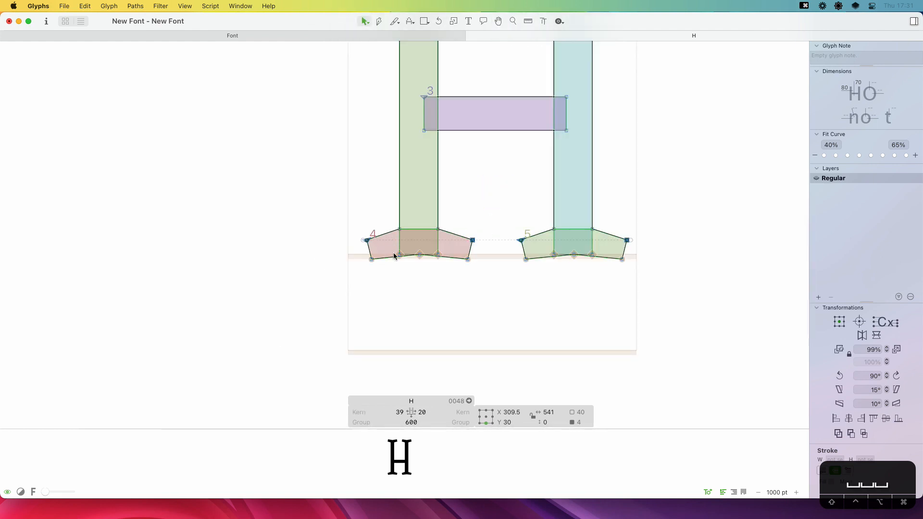
pyautogui.hotkey('shift', 'Down')
pyautogui.press('space')
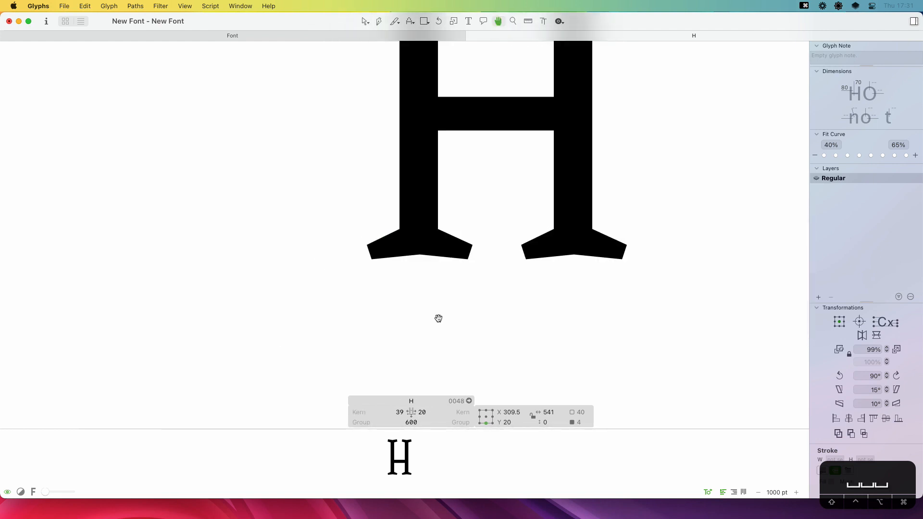
pyautogui.press('Up')
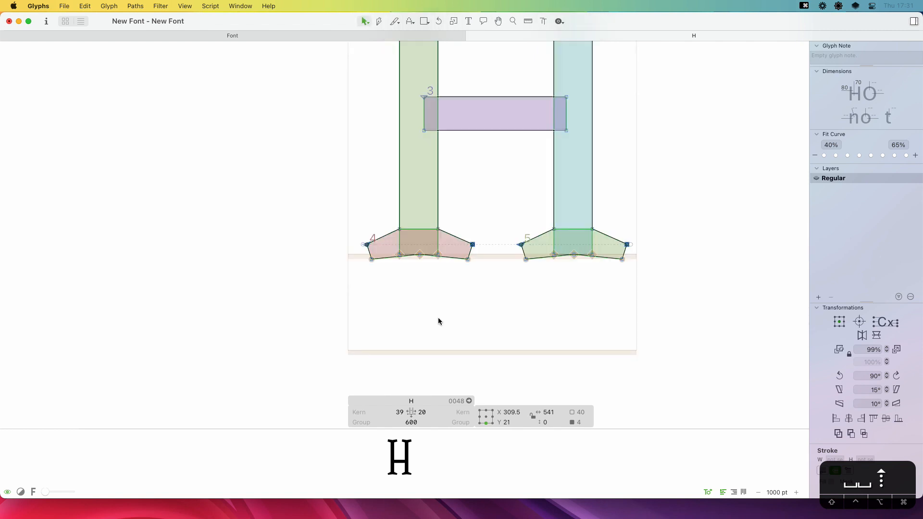
pyautogui.press('Up')
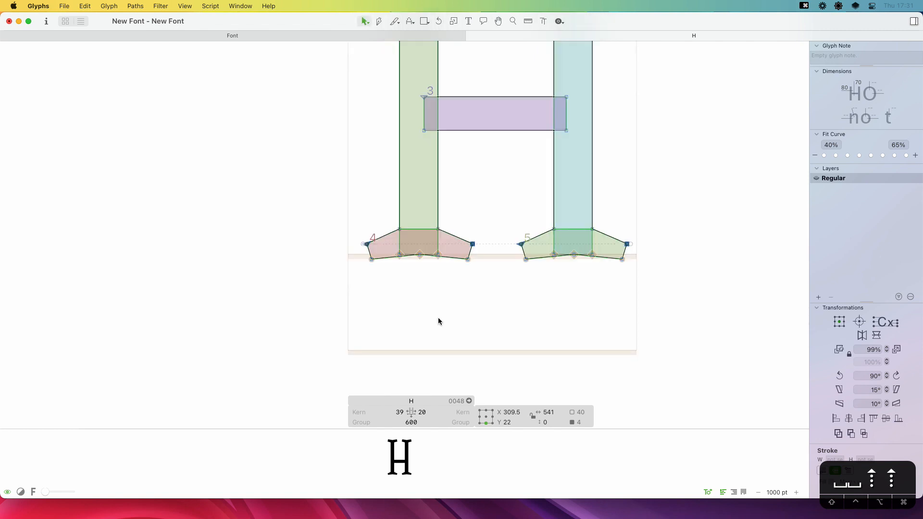
pyautogui.press('space')
pyautogui.press('Down')
pyautogui.press('Down')
pyautogui.press('Down')
pyautogui.hotkey('shift', 'Down')
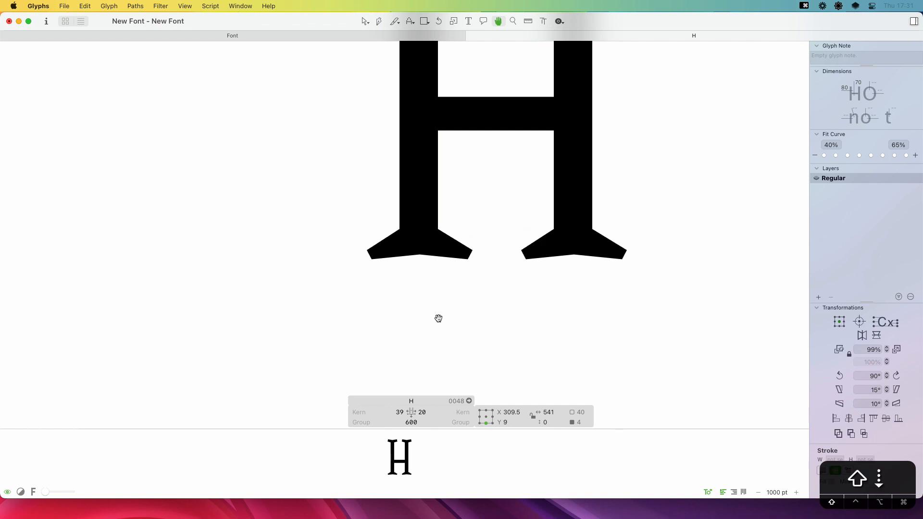
# Delete the old serifs from the tops of both H stems, keeping the stems themselves
pyautogui.click(614, 327)
pyautogui.press('super+minus')
pyautogui.press('space')
pyautogui.moveTo(554, 183); pyautogui.dragTo(659, 307)
pyautogui.click(529, 180)
pyautogui.press('BackSpace')
pyautogui.click(578, 180)
pyautogui.press('BackSpace')
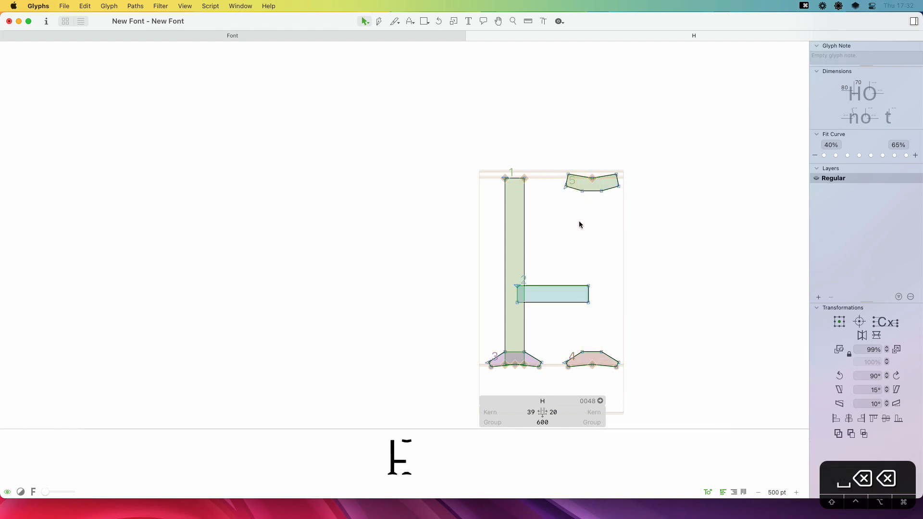
pyautogui.press('super+z')
pyautogui.doubleClick(571, 188)
pyautogui.press('BackSpace')
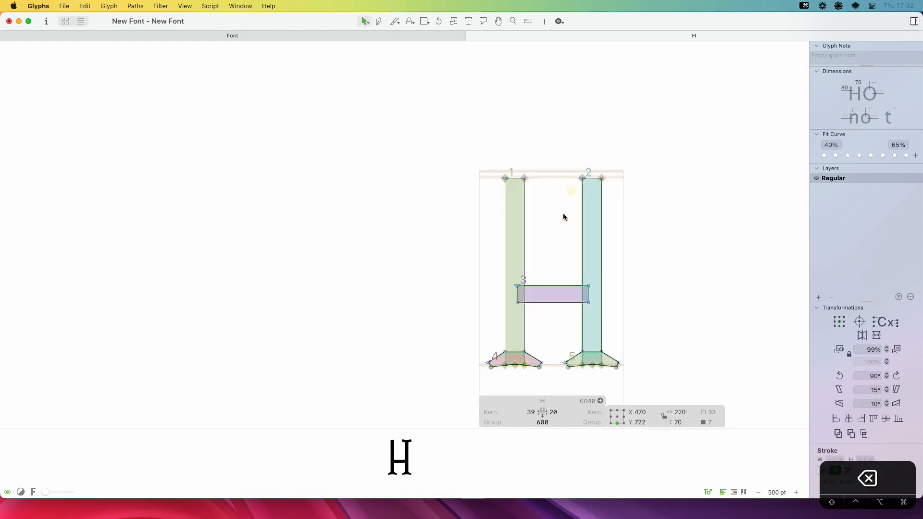
# Copy both reshaped foot serifs up the stems and flip the copies vertically
pyautogui.press('space')
pyautogui.moveTo(551, 254); pyautogui.dragTo(512, 230)
pyautogui.click(498, 334)
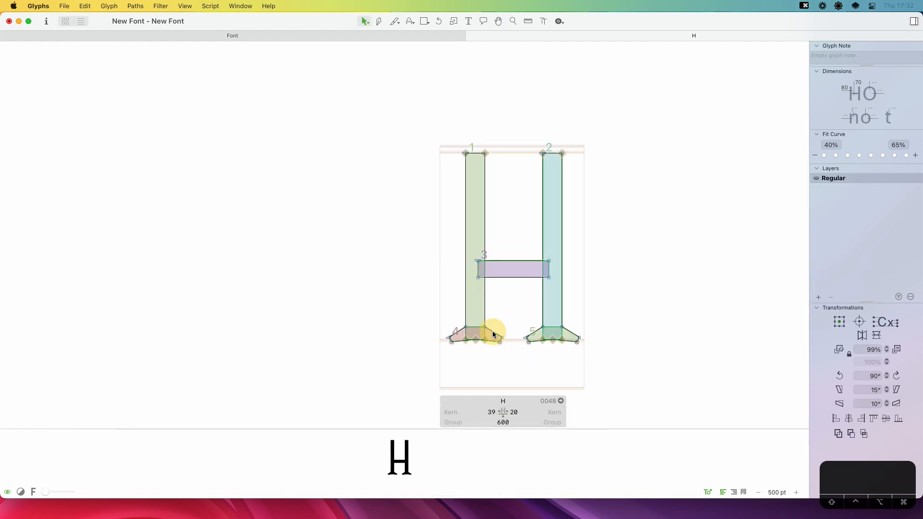
pyautogui.keyDown('shift'); pyautogui.click(533, 336); pyautogui.keyUp('shift')
pyautogui.press('super+c')
pyautogui.press('super+v')
pyautogui.moveTo(533, 335); pyautogui.dragTo(529, 182)
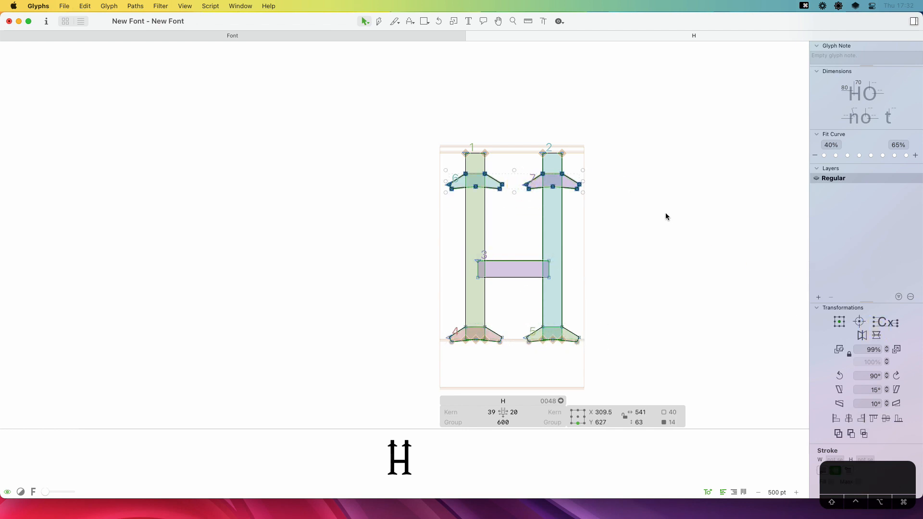
pyautogui.click(876, 337)
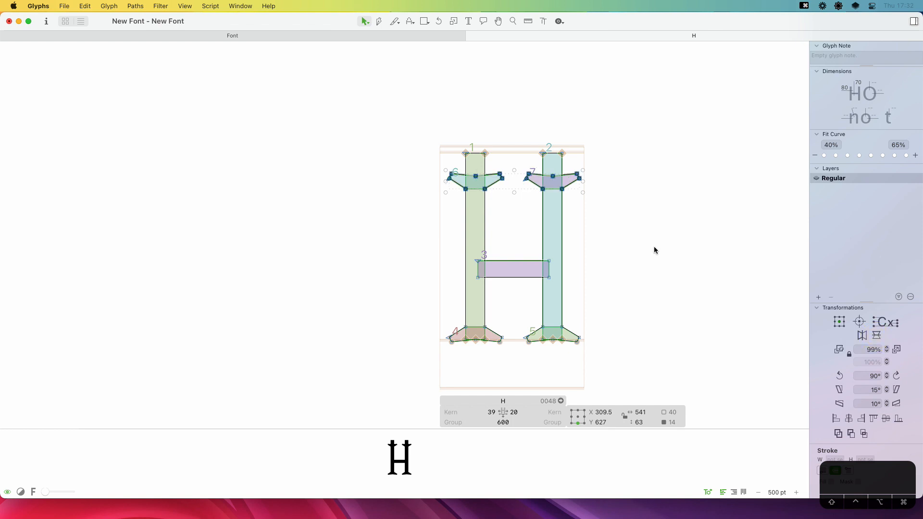
# Move the flipped serif pair up onto the stem tops and nudge it down to align with the stems' top edges
pyautogui.press('z')
pyautogui.moveTo(627, 119); pyautogui.dragTo(320, 307)
pyautogui.press('v')
pyautogui.moveTo(617, 167); pyautogui.dragTo(525, 140)
pyautogui.press('z')
pyautogui.press('v')
pyautogui.press('Down')
pyautogui.press('Down')
pyautogui.press('Down')
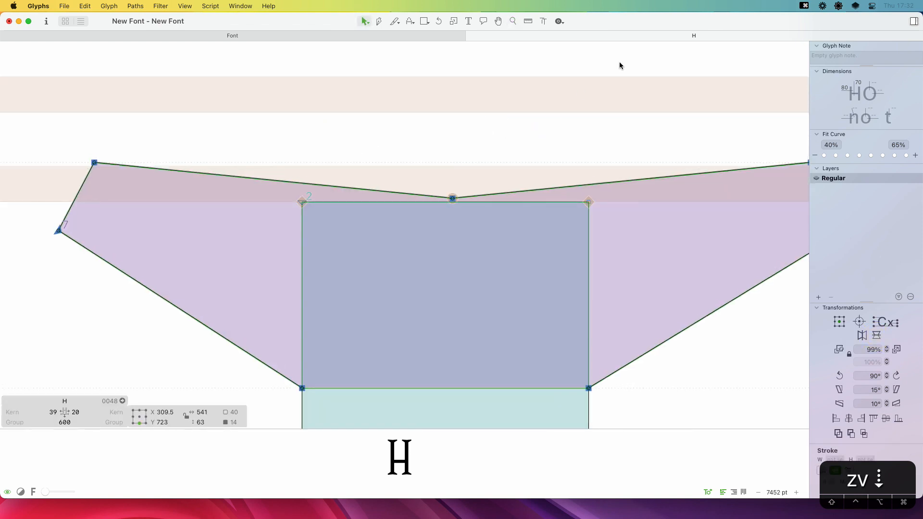
# Preview the whole filled H to examine the balance of the top and bottom serifs
pyautogui.click(507, 117)
pyautogui.press('super+minus')
pyautogui.press('super+minus')
pyautogui.press('super+minus')
pyautogui.press('super+minus')
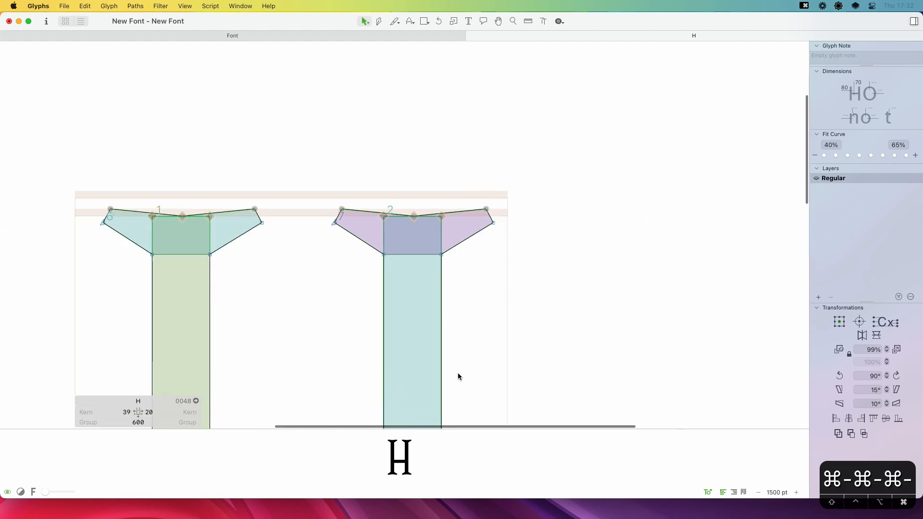
pyautogui.press('space')
pyautogui.moveTo(503, 338); pyautogui.dragTo(776, 64)
pyautogui.press('super+minus')
pyautogui.press('super+minus')
pyautogui.press('space')
pyautogui.moveTo(612, 295); pyautogui.dragTo(557, 288)
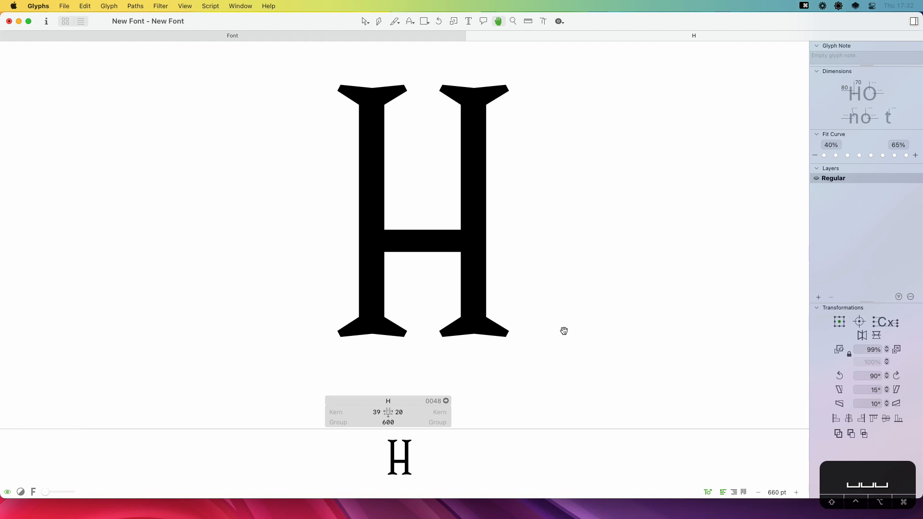
# Raise the H's crossbar to Y 298 and set its height to 60
pyautogui.click(423, 238)
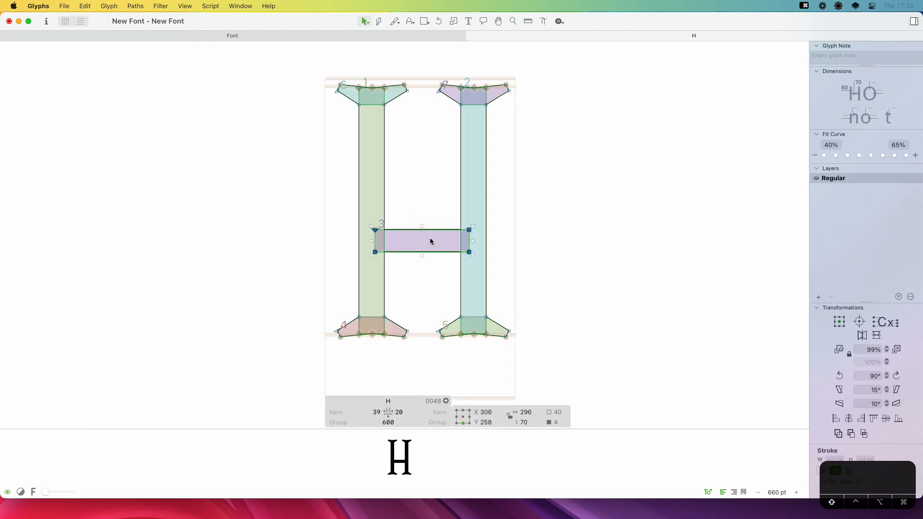
pyautogui.hotkey('shift', 'Up')
pyautogui.hotkey('shift', 'Up')
pyautogui.hotkey('shift', 'Up')
pyautogui.hotkey('shift', 'Up')
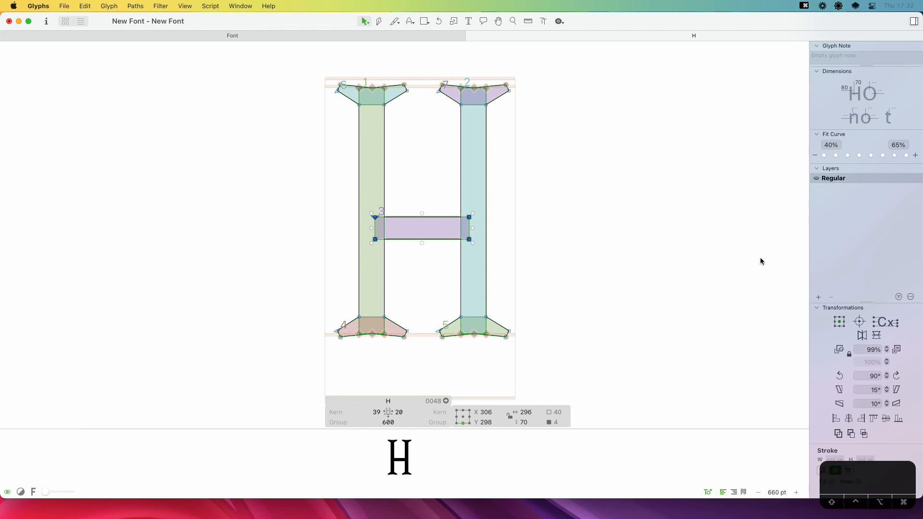
pyautogui.click(531, 422)
pyautogui.write('60')
pyautogui.press('Return')
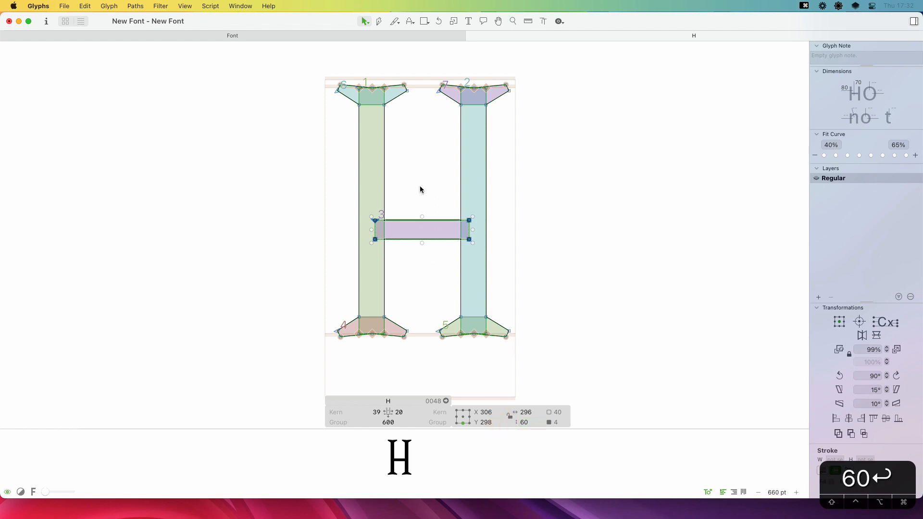
# Check the TypeCooker recipe in Firefox, return to Glyphs and raise the H's crossbar another 10 units
pyautogui.press('super+Tab')
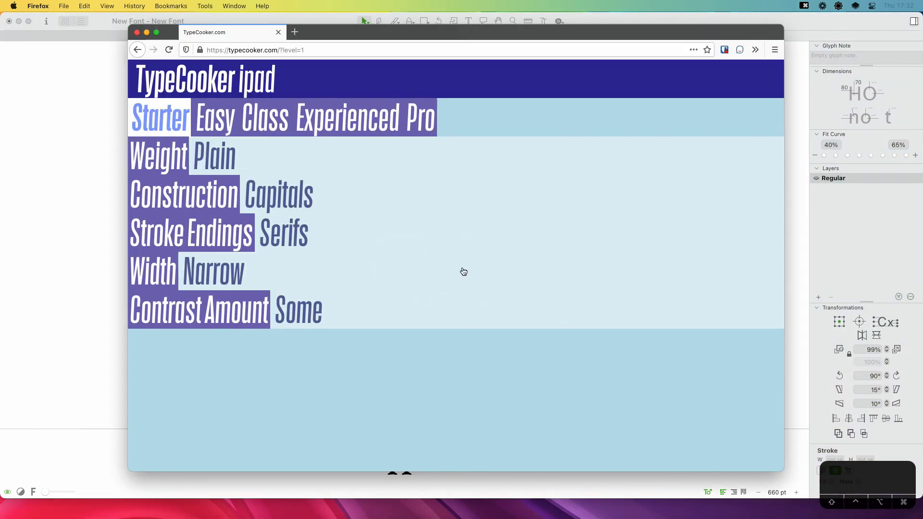
pyautogui.click(75, 414)
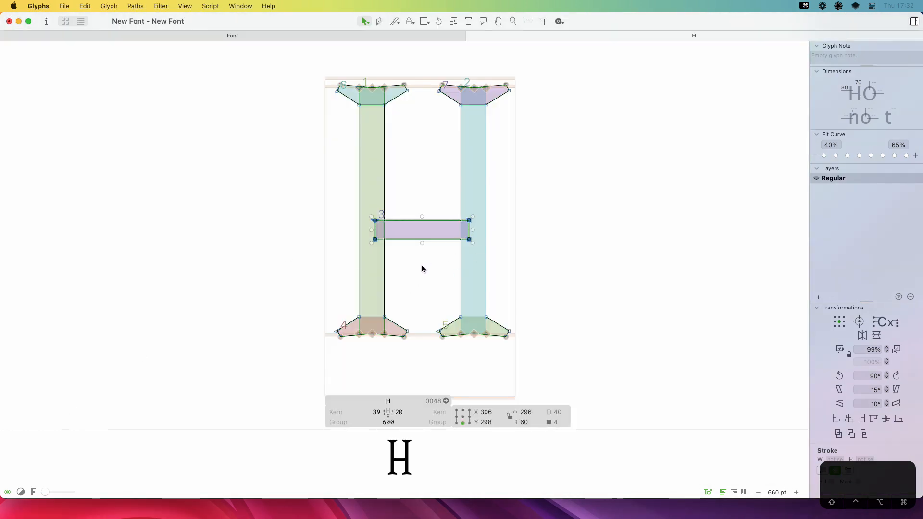
pyautogui.hotkey('shift', 'Up')
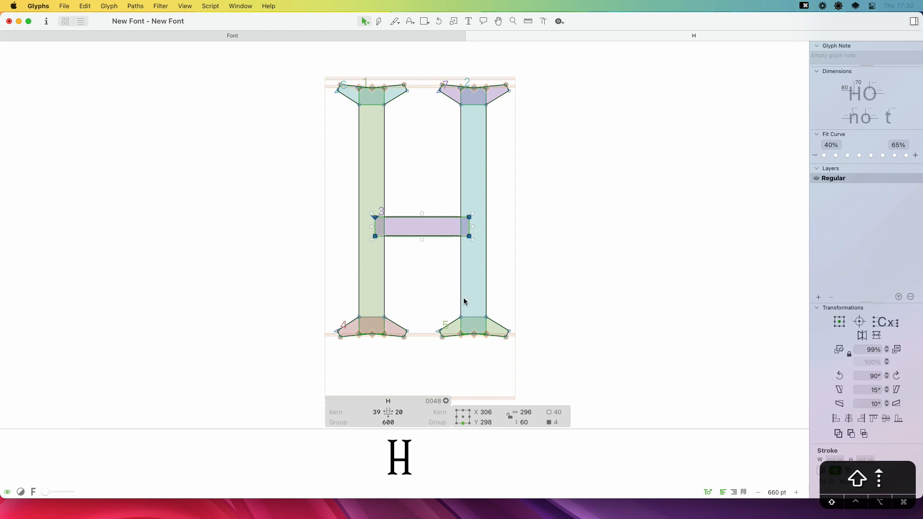
# Nudge the H's crossbar in 10-unit increments, leaving it at Y 308, and preview the filled letter
pyautogui.hotkey('shift', 'Up')
pyautogui.hotkey('shift', 'Down')
pyautogui.press('space')
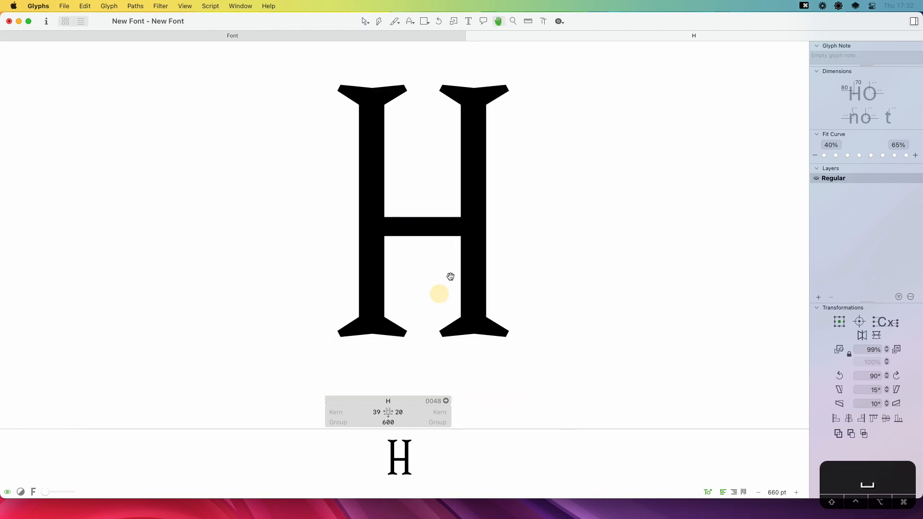
pyautogui.moveTo(449, 274); pyautogui.dragTo(412, 274)
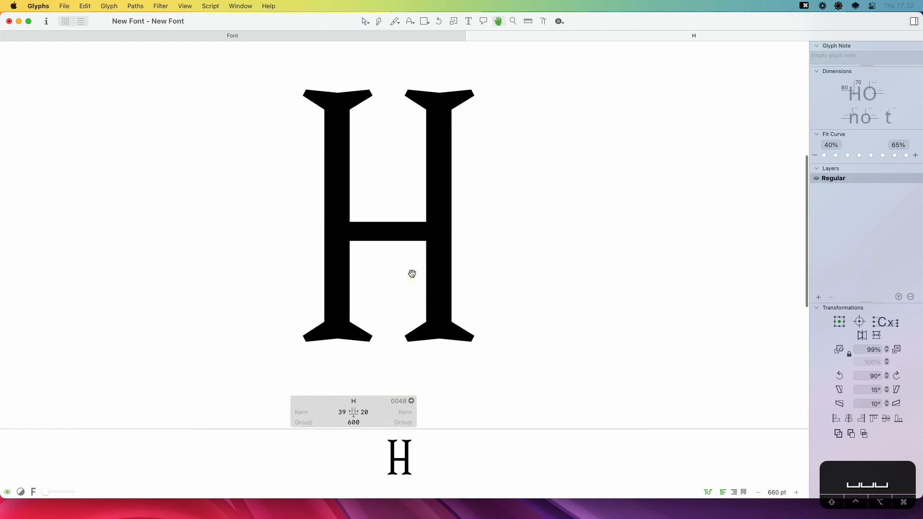
pyautogui.click(412, 236)
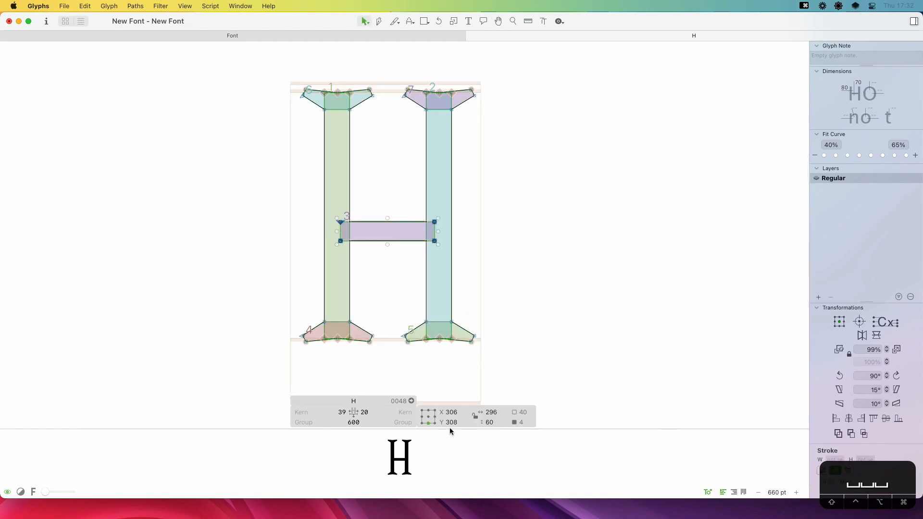
# Set the crossbar's height to 55 and record 55 as the horizontal stroke thickness in the H's reference dimensions
pyautogui.click(495, 419)
pyautogui.write('55')
pyautogui.press('Return')
pyautogui.press('space')
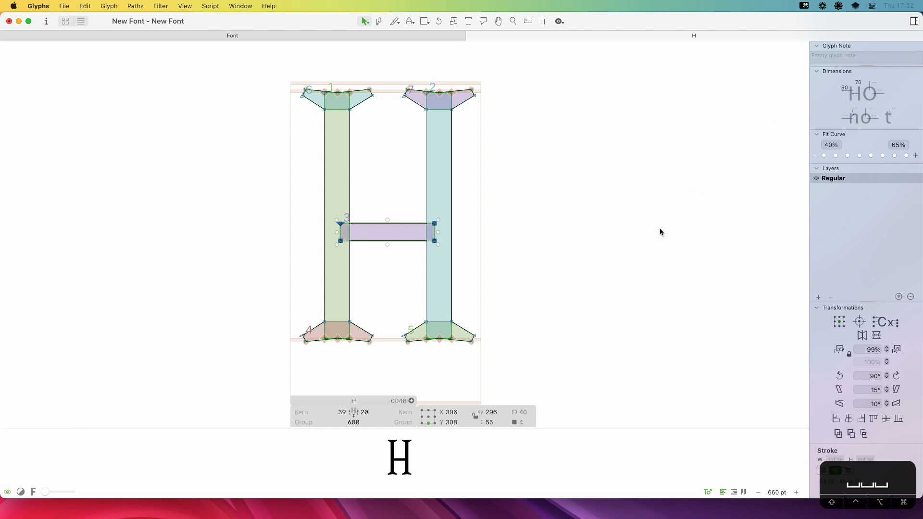
pyautogui.click(859, 82)
pyautogui.write('55')
pyautogui.press('Return')
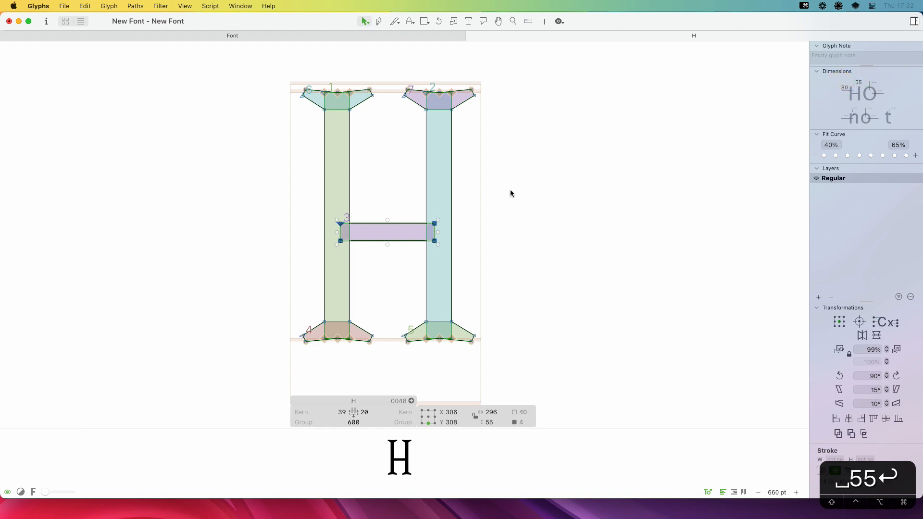
# Set the H's left and right sidebearings to 40 each
pyautogui.press('space')
pyautogui.moveTo(517, 248)
pyautogui.mouseDown()
pyautogui.moveTo(503, 221)
pyautogui.moveTo(530, 248)
pyautogui.moveTo(524, 262)
pyautogui.mouseUp()
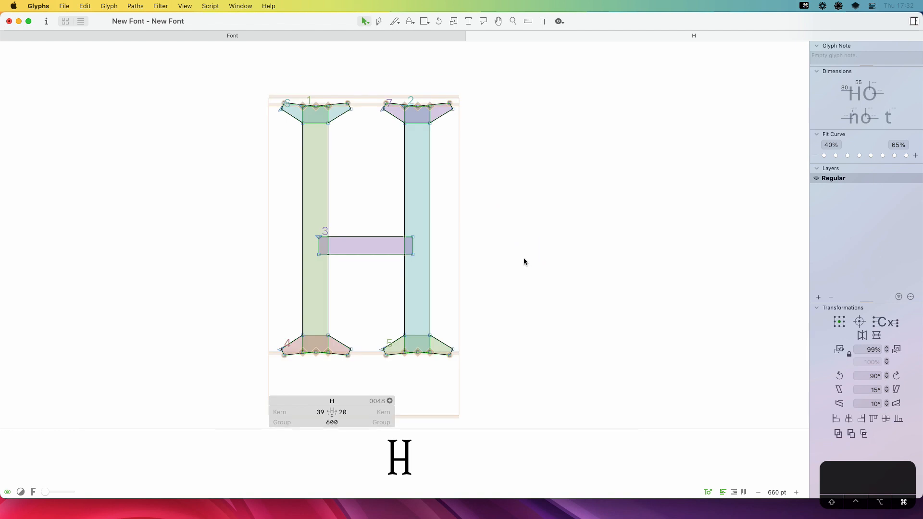
pyautogui.press('super+minus')
pyautogui.press('space')
pyautogui.moveTo(502, 220); pyautogui.dragTo(478, 216)
pyautogui.click(364, 412)
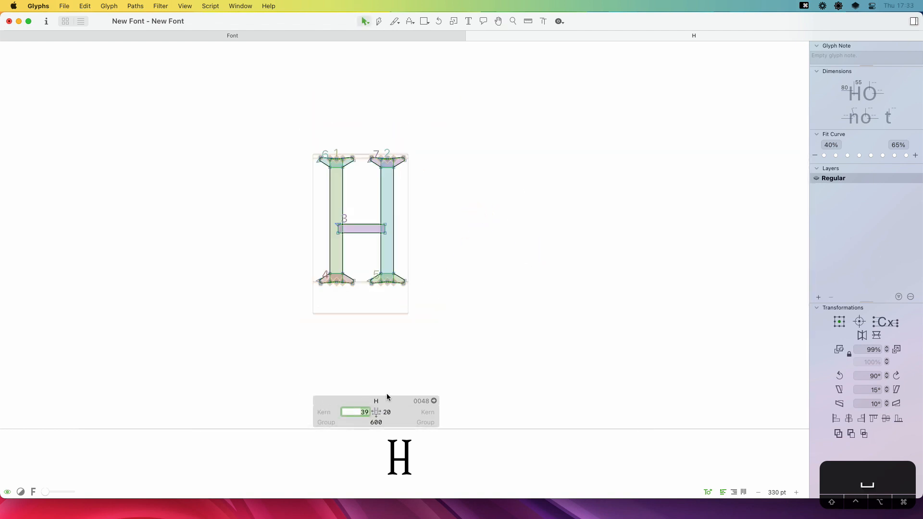
pyautogui.write('40')
pyautogui.press('Tab')
pyautogui.write('40')
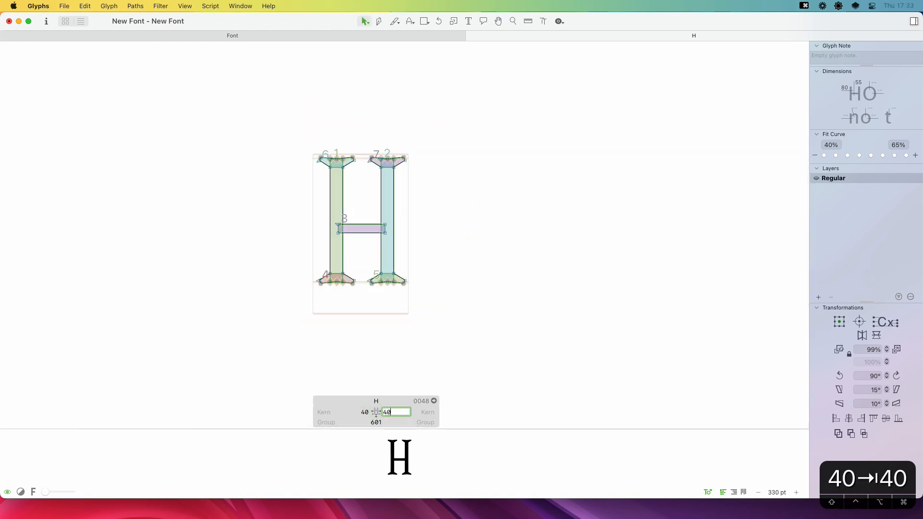
pyautogui.press('Return')
# Add three more H's after the first one to form a spacing test string
pyautogui.press('t')
pyautogui.click(436, 207)
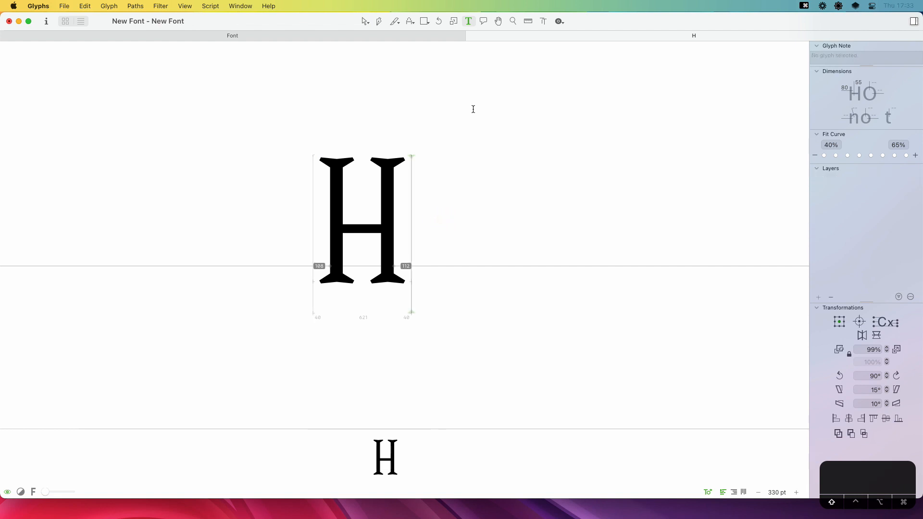
pyautogui.write('HHH')
pyautogui.press('Escape')
pyautogui.press('space')
pyautogui.moveTo(571, 204); pyautogui.dragTo(528, 200)
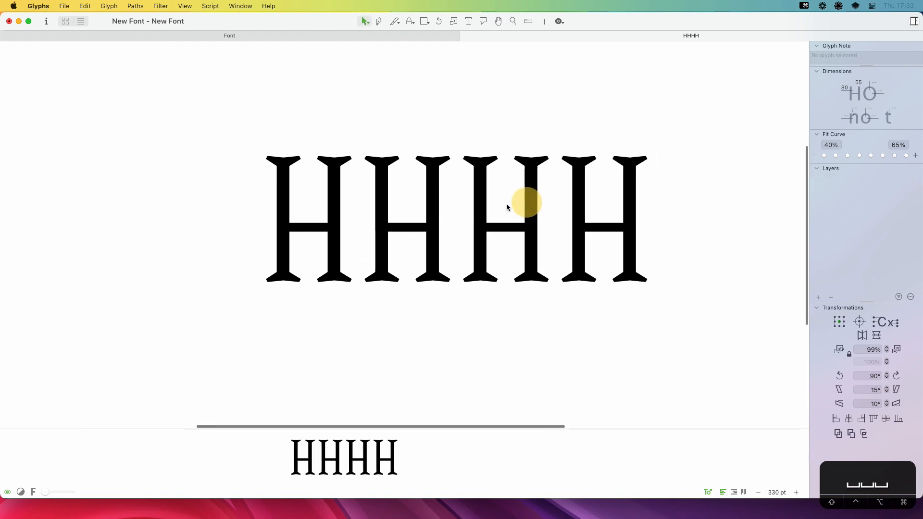
# Open the second H in the string and set its left sidebearing to 30
pyautogui.doubleClick(406, 268)
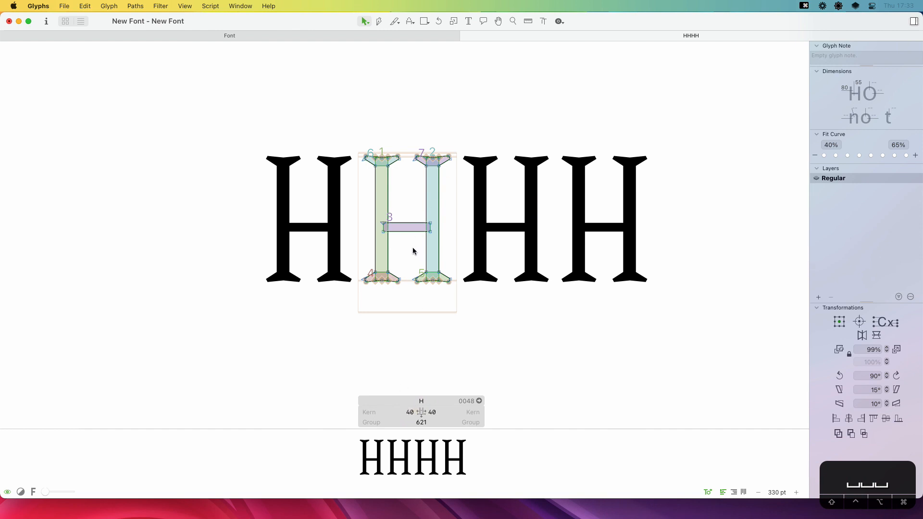
pyautogui.click(406, 412)
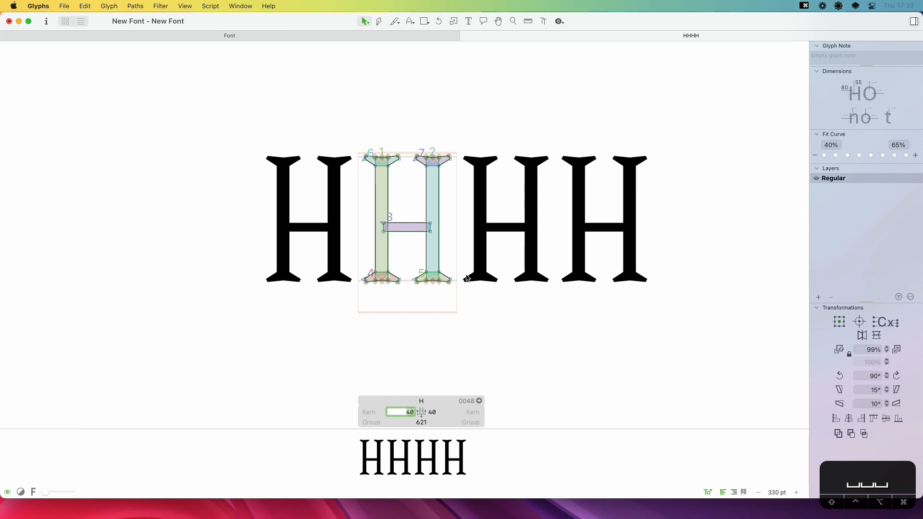
pyautogui.write('30')
pyautogui.press('Return')
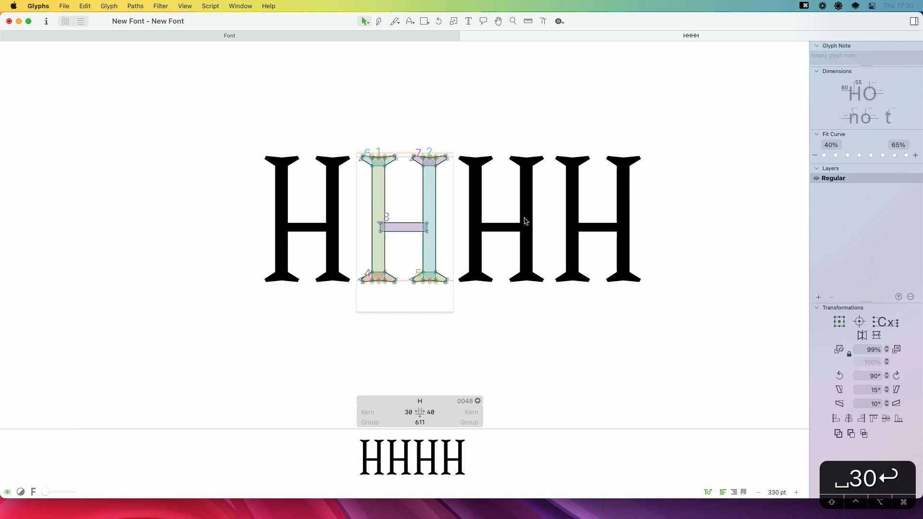
# Append three I's to the row of H's and open the first empty I
pyautogui.write('t')
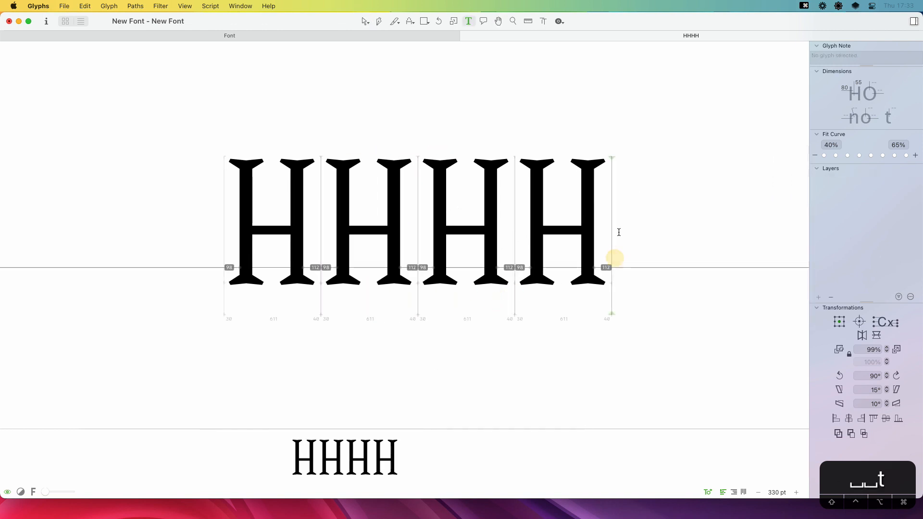
pyautogui.write('III')
pyautogui.press('Escape')
pyautogui.doubleClick(530, 212)
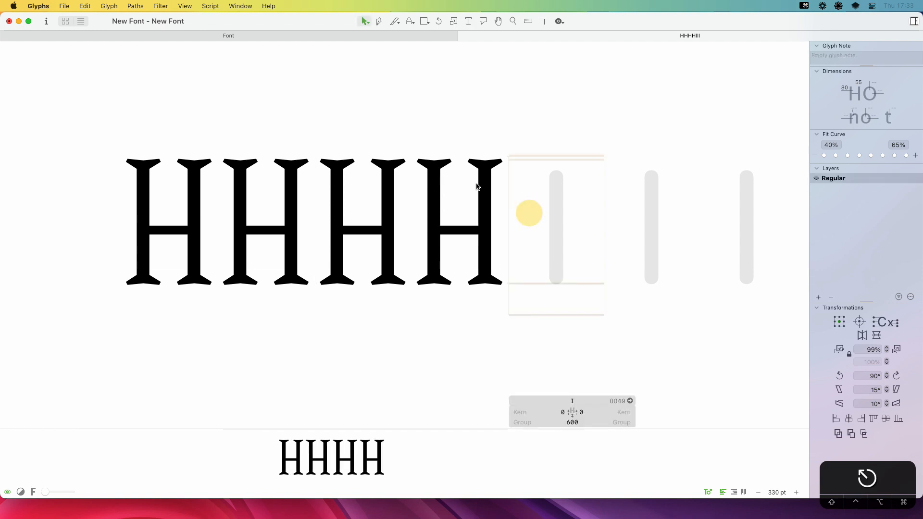
# Copy the H's right stem with its top and bottom serifs and paste it into the empty I glyph
pyautogui.doubleClick(500, 191)
pyautogui.doubleClick(471, 185)
pyautogui.keyDown('shift'); pyautogui.doubleClick(496, 169); pyautogui.keyUp('shift')
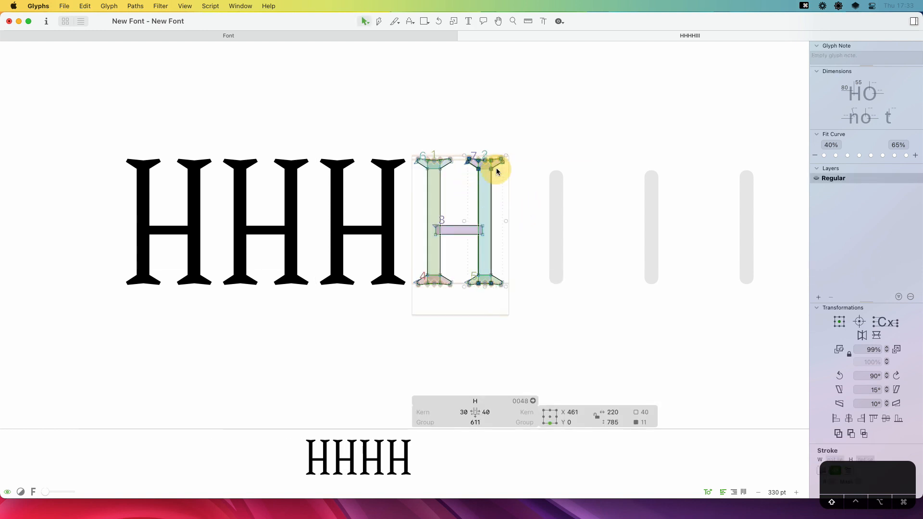
pyautogui.keyDown('shift'); pyautogui.doubleClick(500, 278); pyautogui.keyUp('shift')
pyautogui.press('super+c')
pyautogui.doubleClick(552, 252)
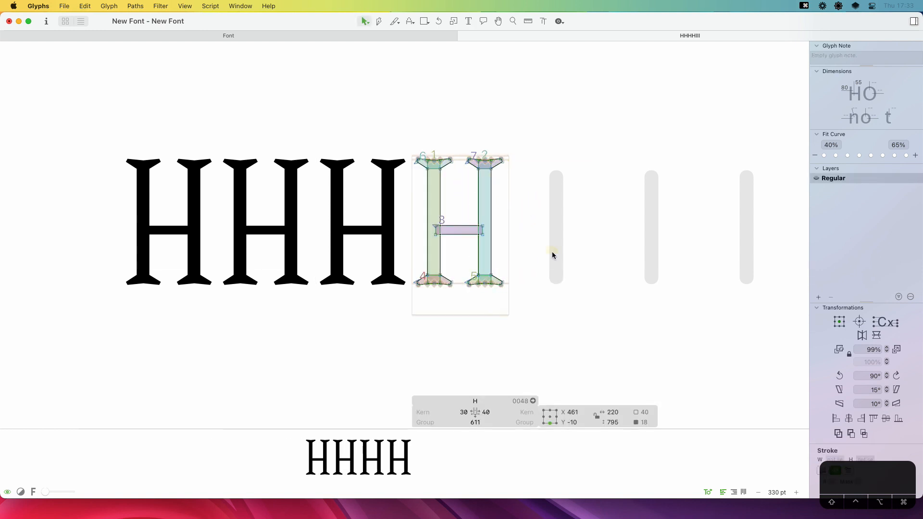
pyautogui.press('super+v')
# Set both sidebearings of the I to match those of the H and view the evenly spaced string
pyautogui.click(547, 411)
pyautogui.press('super+a')
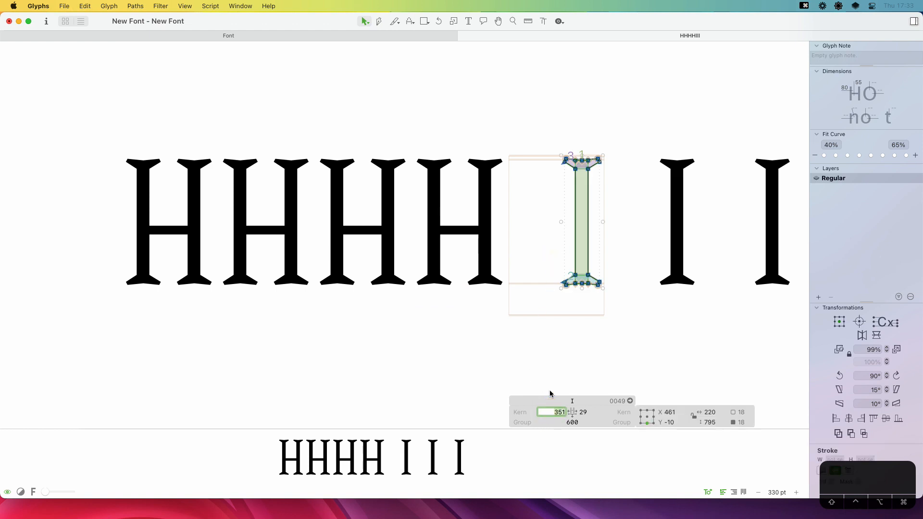
pyautogui.write('H')
pyautogui.press('Tab')
pyautogui.write('H')
pyautogui.press('Return')
pyautogui.press('t')
pyautogui.press('Escape')
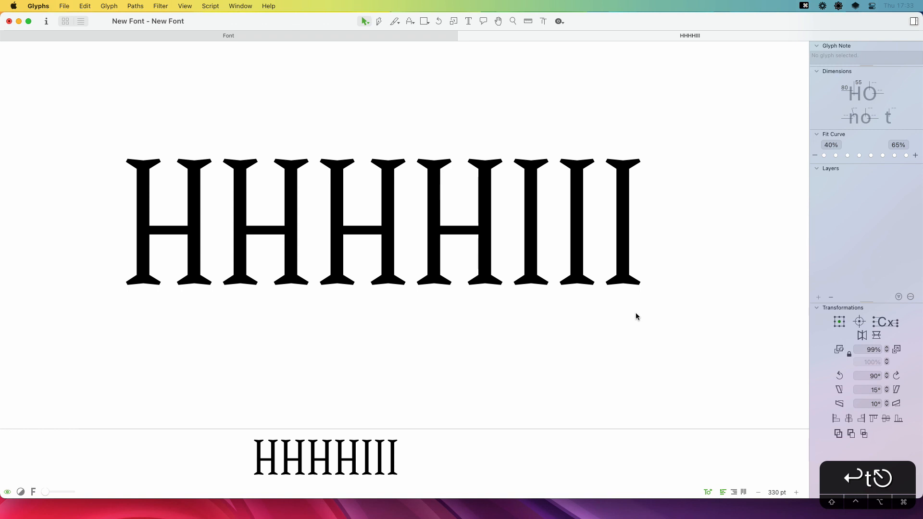
# Append three L's to the end of the test string
pyautogui.press('t')
pyautogui.press('space')
pyautogui.moveTo(673, 253); pyautogui.dragTo(500, 275)
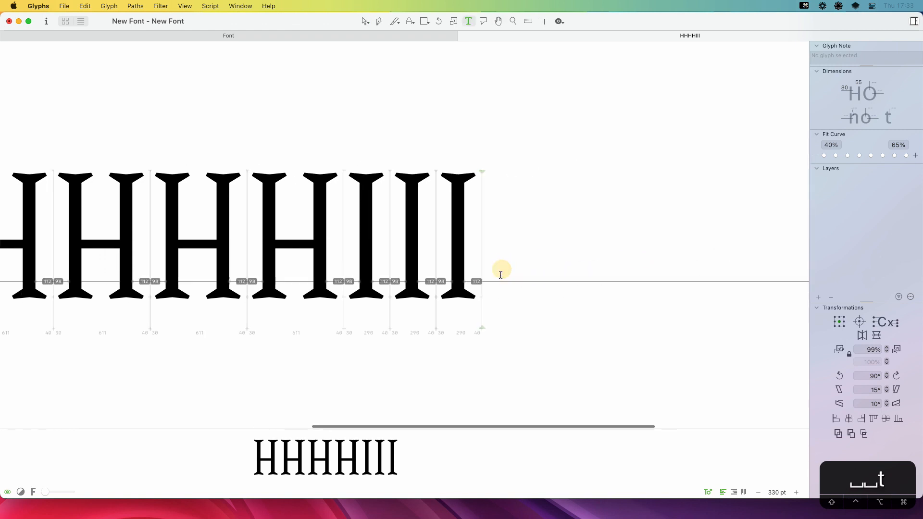
pyautogui.write('L')
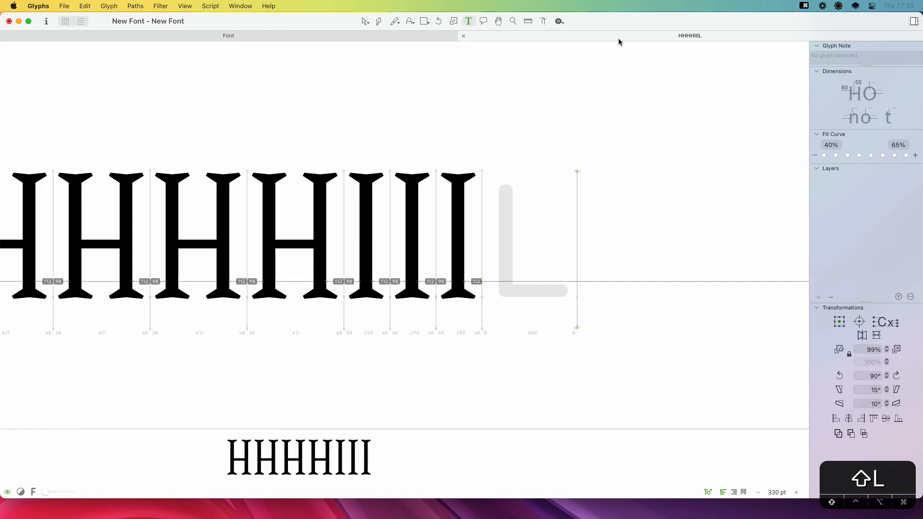
pyautogui.write('LL')
pyautogui.press('Escape')
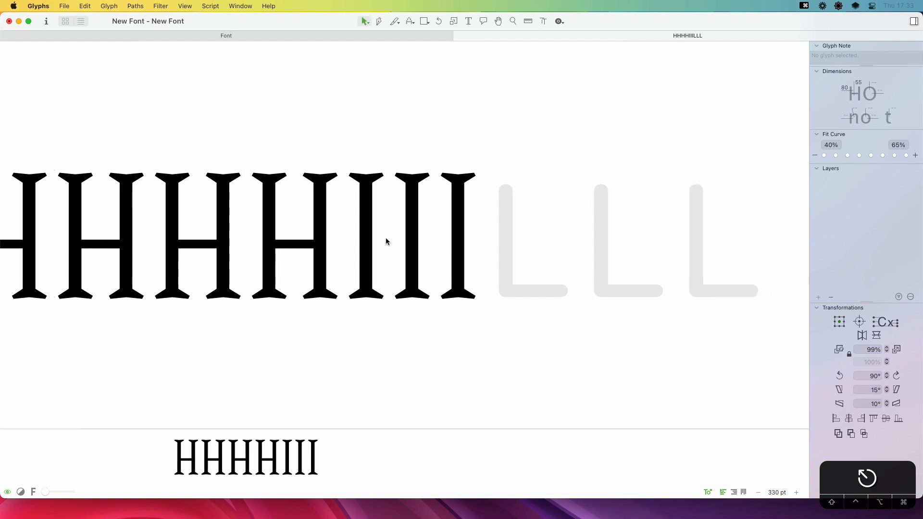
# Copy the H's left stem, its serifs and the crossbar, and paste them into the first empty L glyph
pyautogui.doubleClick(287, 233)
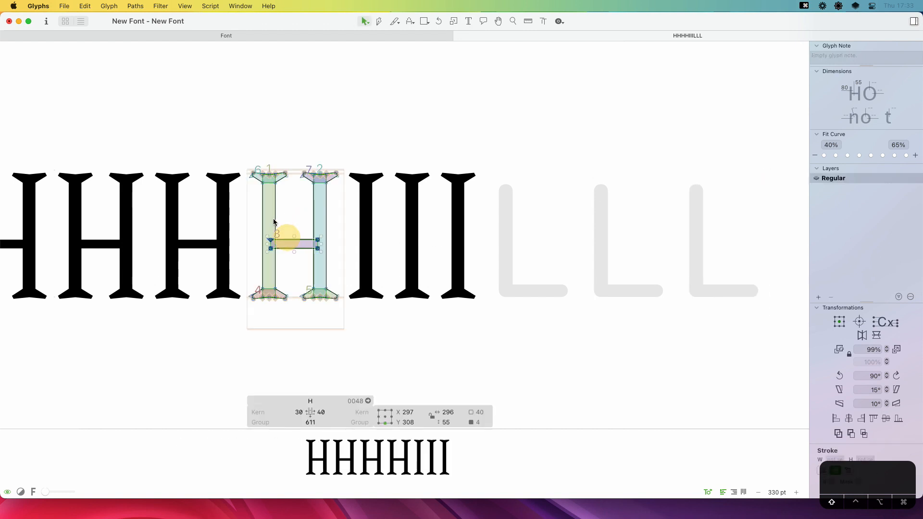
pyautogui.moveTo(288, 154); pyautogui.dragTo(247, 323)
pyautogui.press('cmd+c')
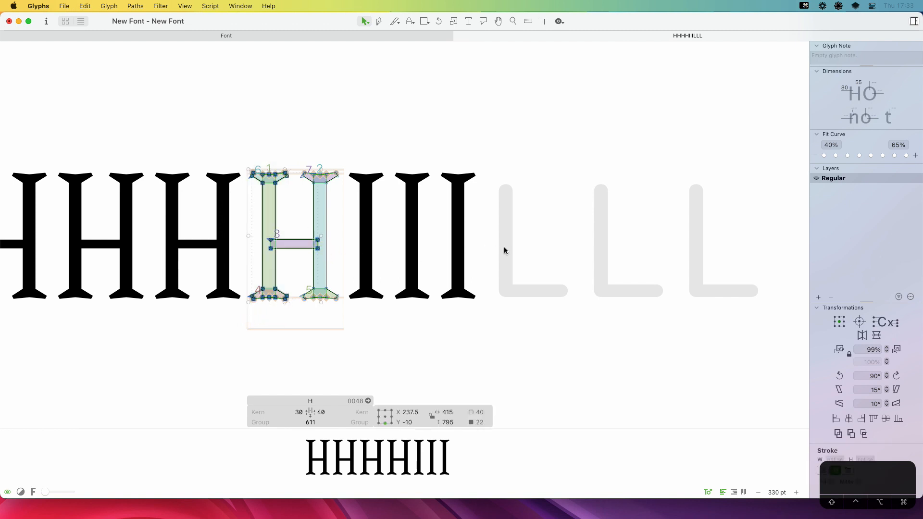
pyautogui.doubleClick(504, 248)
pyautogui.press('cmd+v')
# Move the pasted crossbar down onto the baseline to form the L's arm
pyautogui.press('z')
pyautogui.click(615, 161)
pyautogui.press('v')
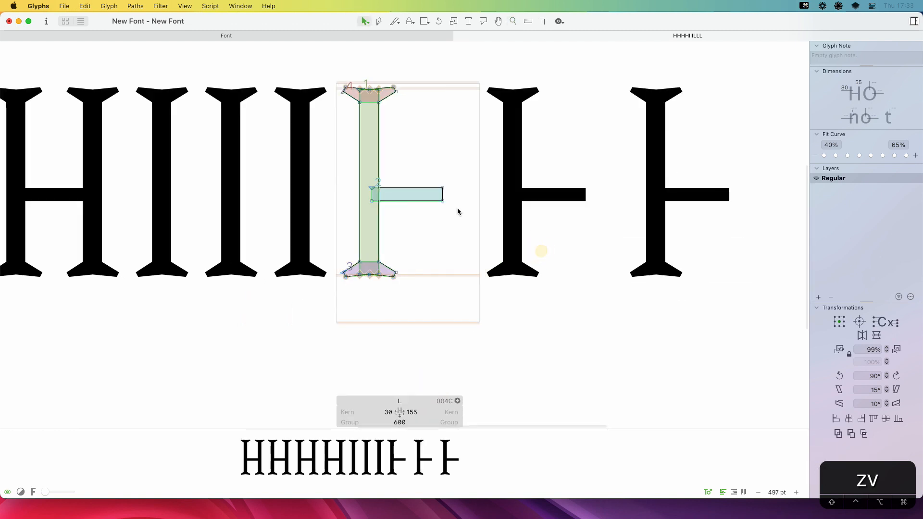
pyautogui.press('z')
pyautogui.click(437, 202)
pyautogui.press('v')
pyautogui.click(442, 183)
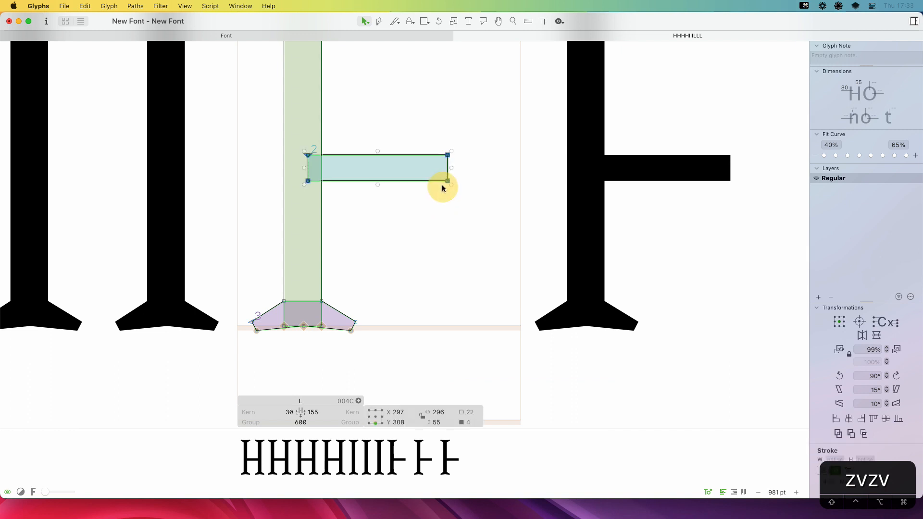
pyautogui.moveTo(442, 184); pyautogui.dragTo(528, 344)
pyautogui.press('space')
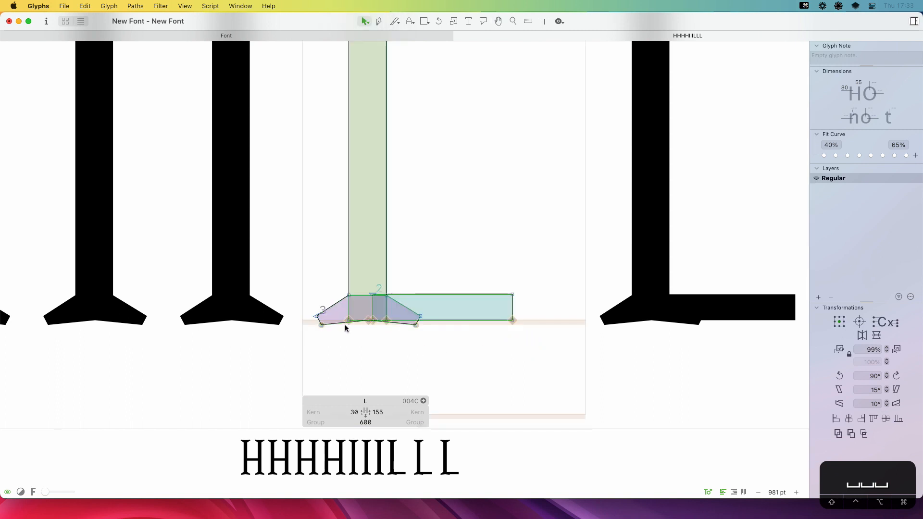
# Duplicate the L's bottom serif, rotate the copy 90° counterclockwise and align it with the free end of the arm
pyautogui.doubleClick(340, 324)
pyautogui.keyDown('alt'); pyautogui.moveTo(416, 327); pyautogui.dragTo(583, 320); pyautogui.keyUp('alt')
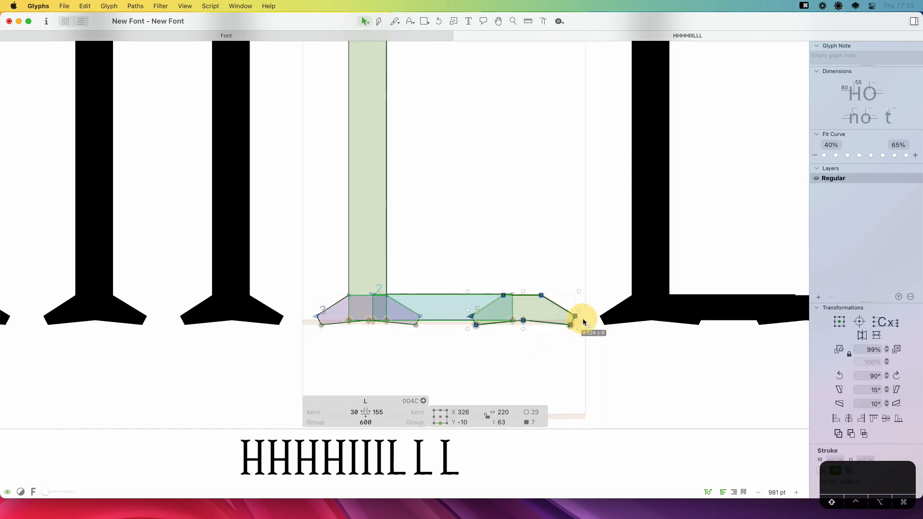
pyautogui.click(839, 378)
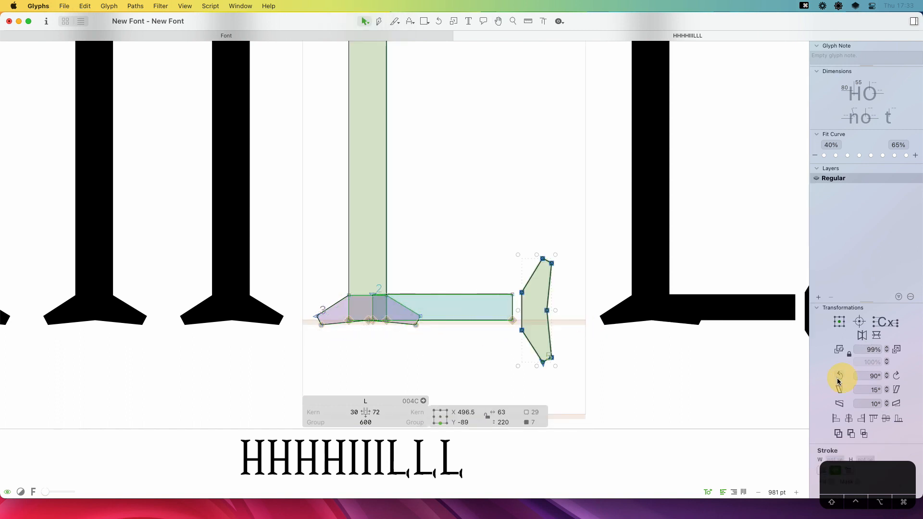
pyautogui.moveTo(547, 312); pyautogui.dragTo(513, 311)
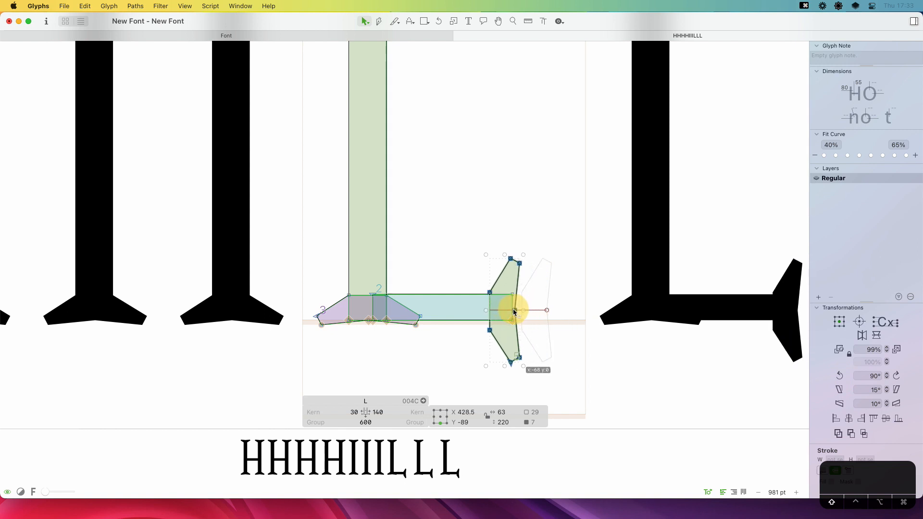
pyautogui.press('z')
pyautogui.moveTo(444, 347); pyautogui.dragTo(449, 355)
pyautogui.press('v')
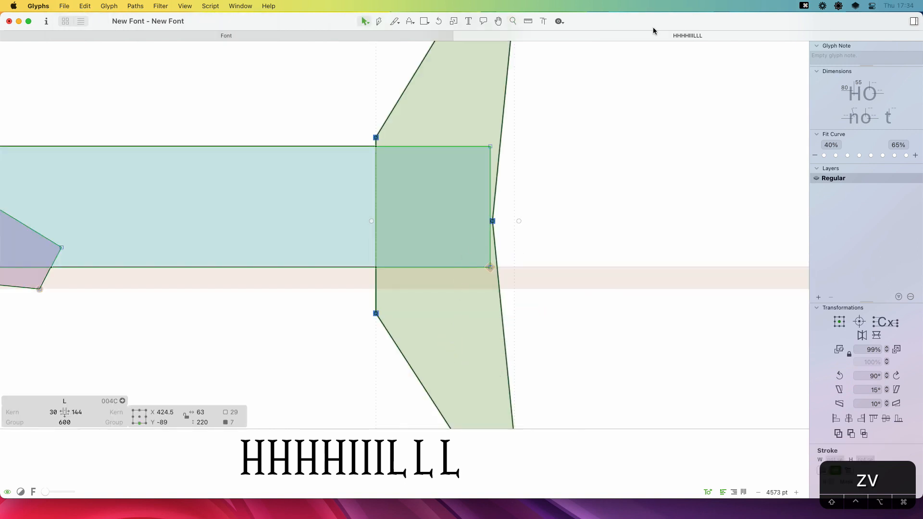
pyautogui.press('Left')
# Preview the filled L beside the H and I to examine the serif on its arm
pyautogui.press('super+minus')
pyautogui.press('super+minus')
pyautogui.press('super+minus')
pyautogui.press('super+minus')
pyautogui.press('space')
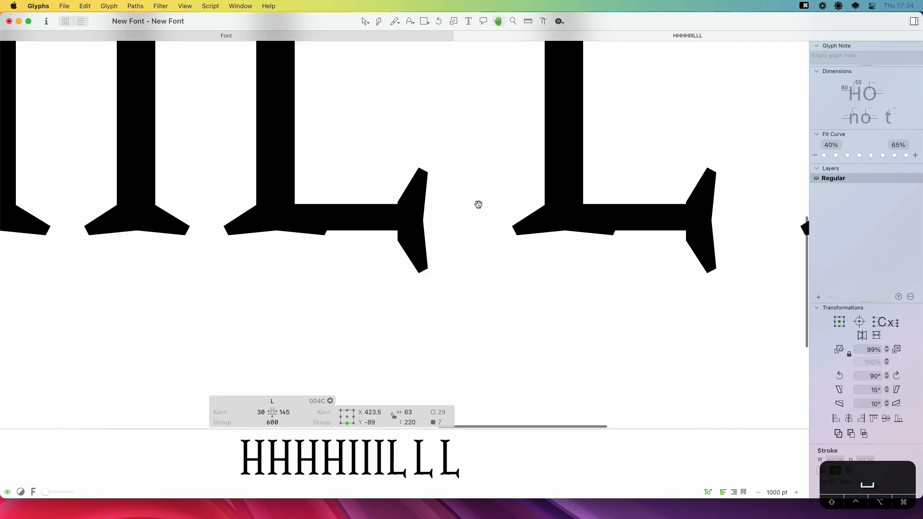
pyautogui.moveTo(489, 217); pyautogui.dragTo(655, 316)
pyautogui.press('super+minus')
pyautogui.press('super+minus')
pyautogui.press('super+equal')
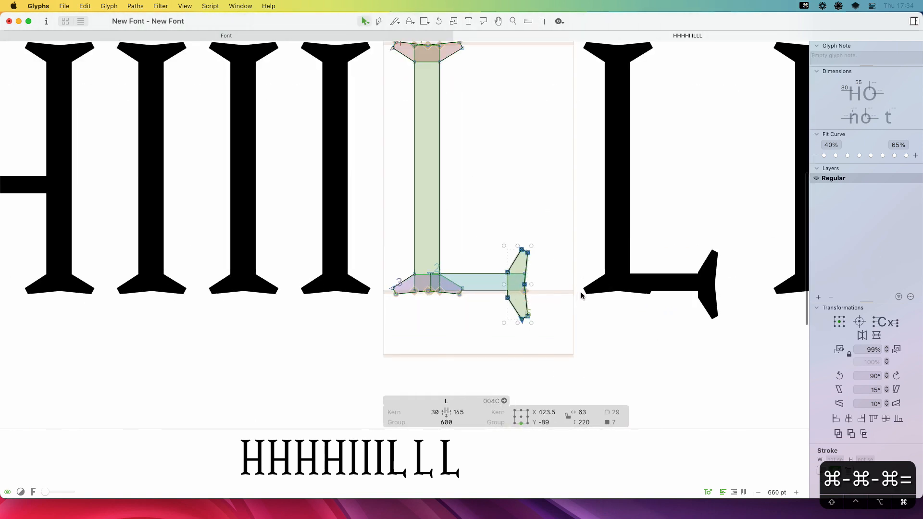
pyautogui.press('space')
pyautogui.moveTo(574, 278); pyautogui.dragTo(588, 313)
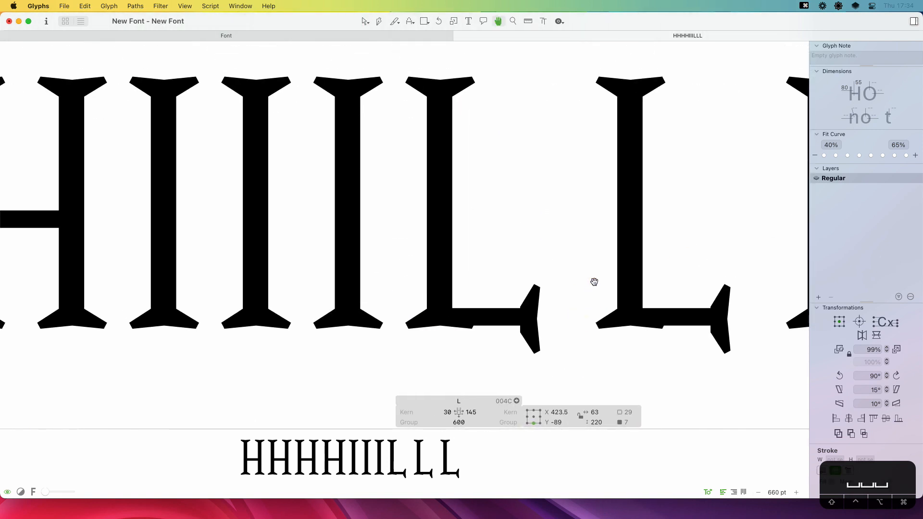
# Delete the nodes of the lower half of the rotated serif on the L's arm
pyautogui.press('z')
pyautogui.moveTo(587, 244); pyautogui.dragTo(421, 436)
pyautogui.press('v')
pyautogui.click(532, 337)
pyautogui.moveTo(520, 310); pyautogui.dragTo(404, 228)
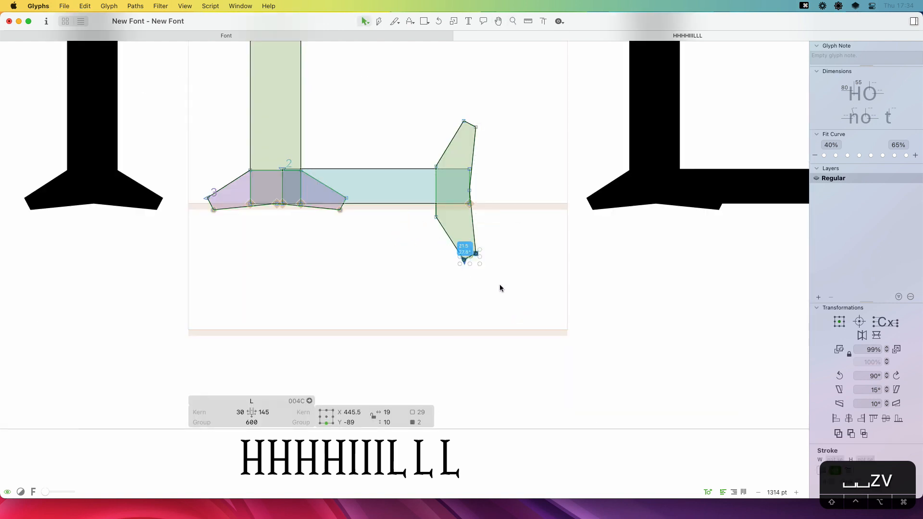
pyautogui.moveTo(500, 288); pyautogui.dragTo(419, 211)
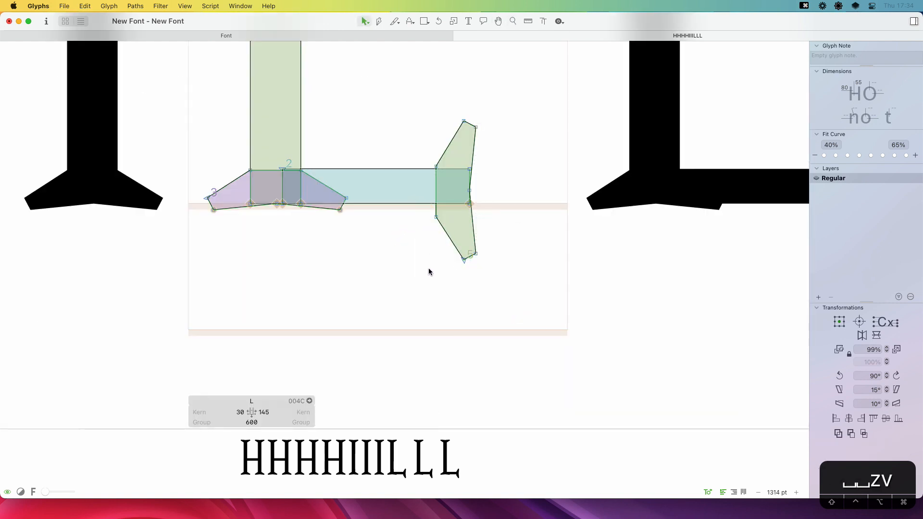
pyautogui.moveTo(428, 268); pyautogui.dragTo(488, 243)
pyautogui.press('BackSpace')
# Move the arm serif's lower inner node down onto the baseline at X 392, Y 0
pyautogui.moveTo(438, 220)
pyautogui.mouseDown()
pyautogui.moveTo(435, 144)
pyautogui.moveTo(437, 161)
pyautogui.mouseUp()
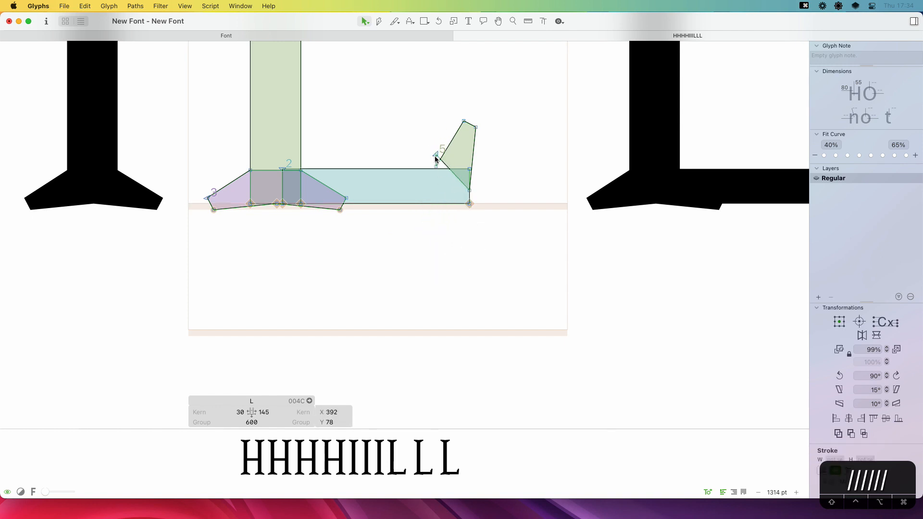
pyautogui.click(434, 201)
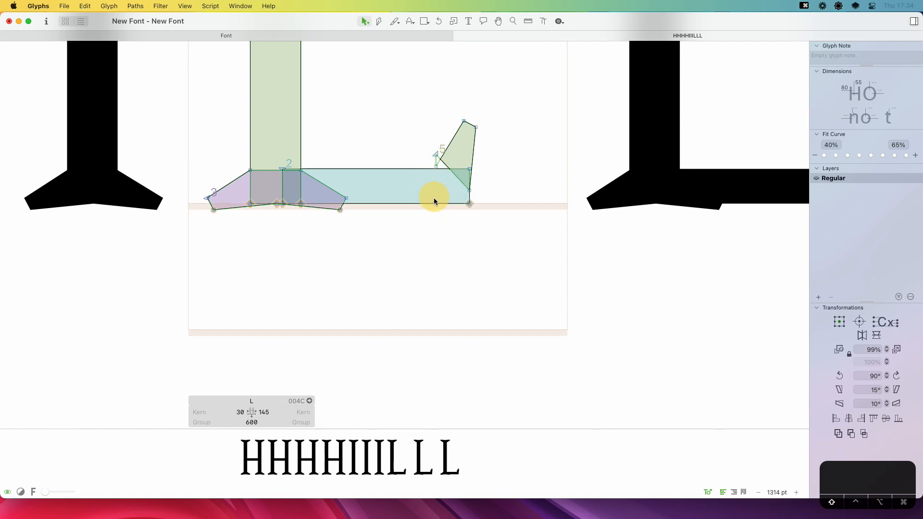
pyautogui.click(436, 167)
pyautogui.click(436, 154)
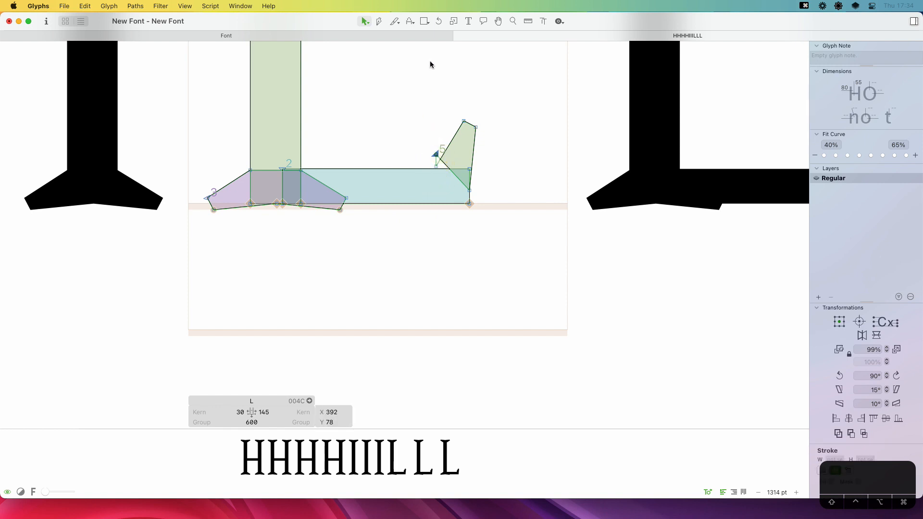
pyautogui.moveTo(439, 163); pyautogui.dragTo(438, 205)
pyautogui.press('space')
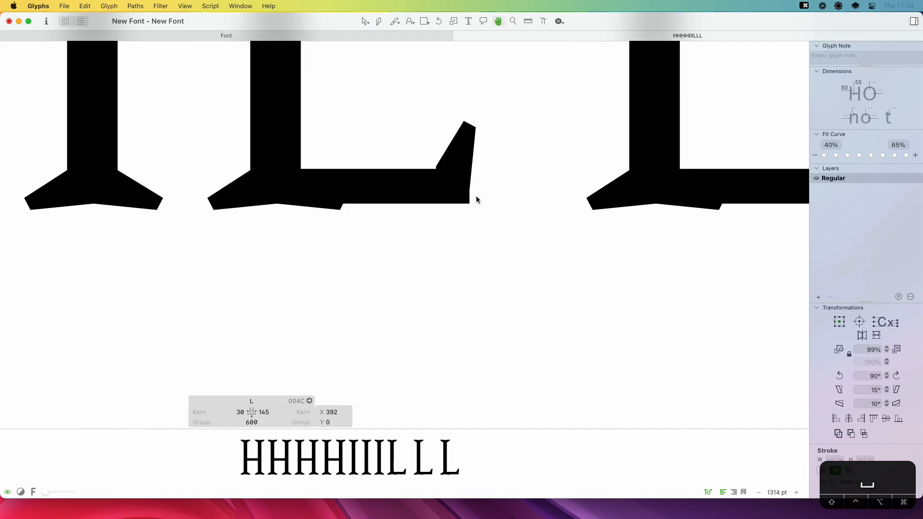
# Lower the arm serif's upper inner node to Y 55, level with the arm's top edge
pyautogui.press('z')
pyautogui.press('v')
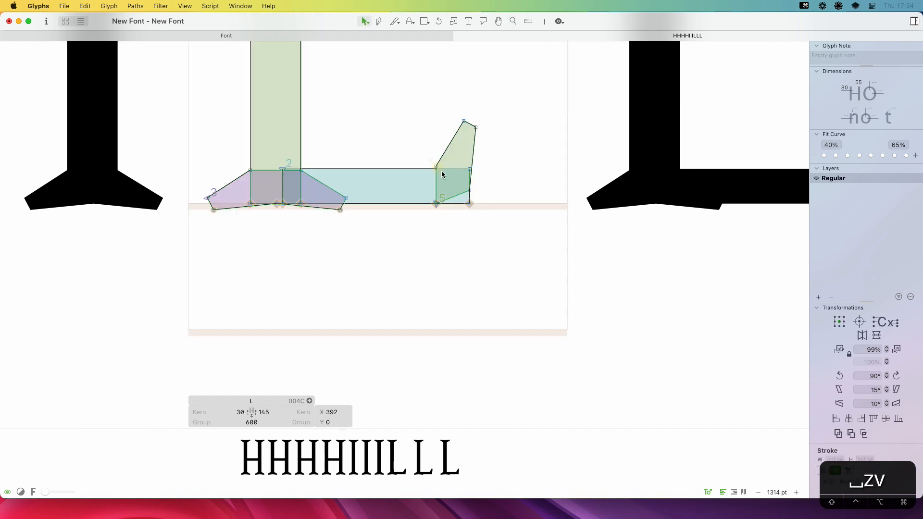
pyautogui.press('Down')
pyautogui.press('Down')
pyautogui.press('Down')
pyautogui.press('Down')
pyautogui.press('space')
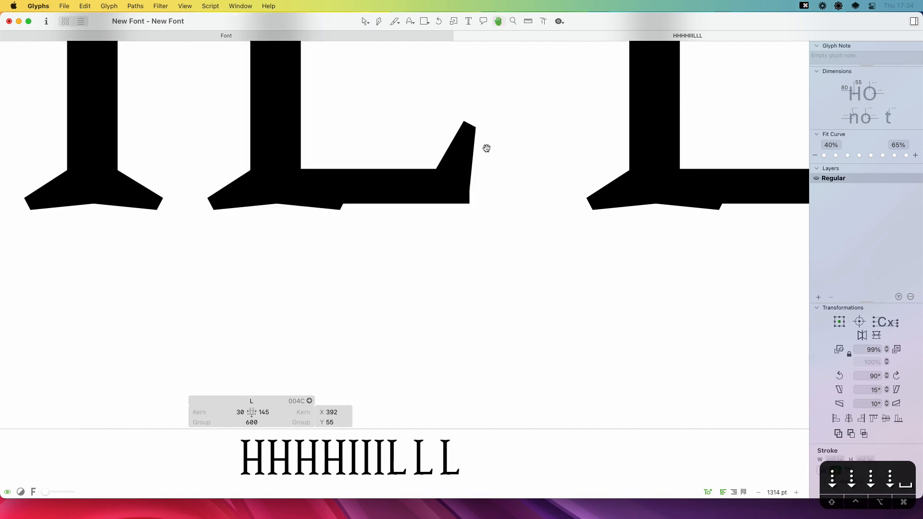
# Snap the arm serif's outer bottom node to the arm's end corner on the baseline at X 445, Y 0
pyautogui.click(473, 190)
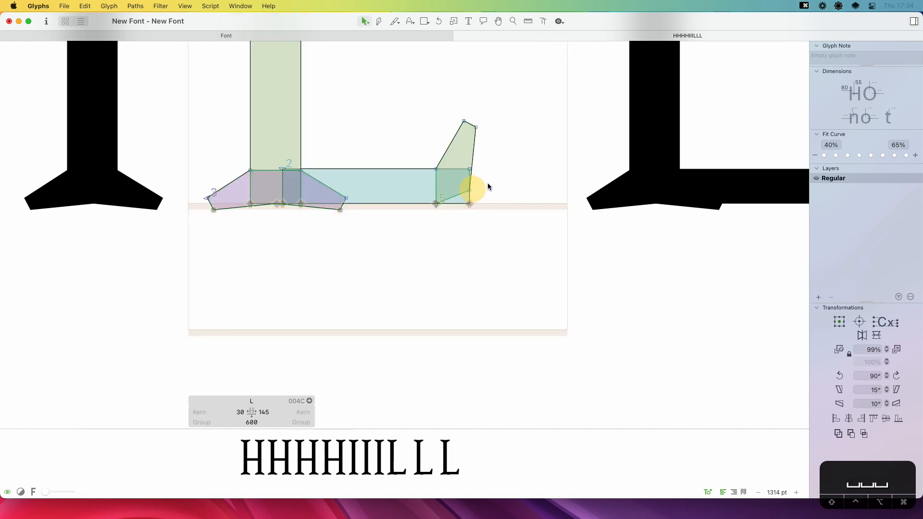
pyautogui.click(470, 202)
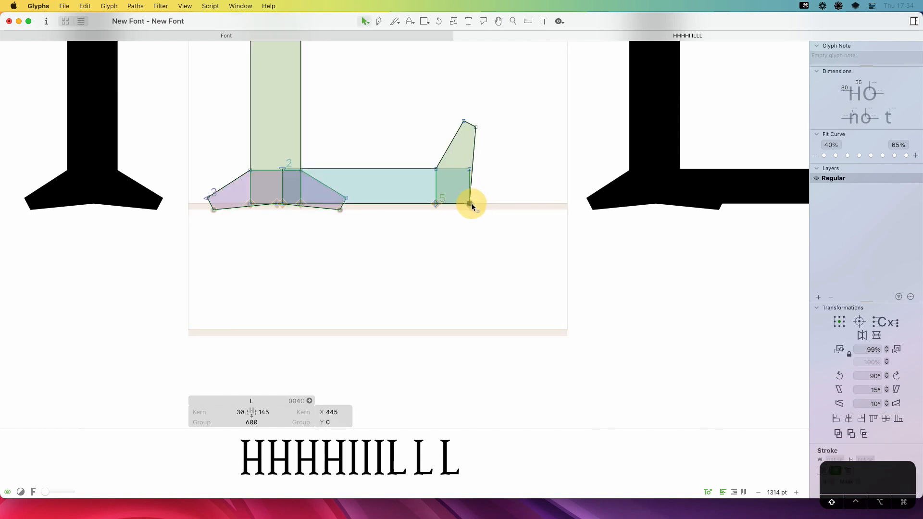
pyautogui.press('space')
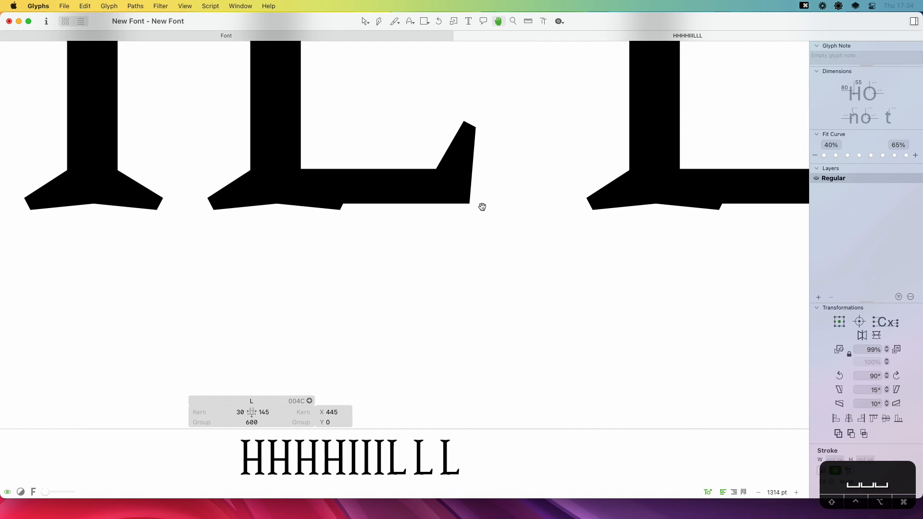
# Raise the two tip nodes of the L's arm serif by 30 units to Y 151
pyautogui.moveTo(483, 209); pyautogui.dragTo(568, 321)
pyautogui.moveTo(579, 218); pyautogui.dragTo(510, 264)
pyautogui.hotkey('shift', 'space')
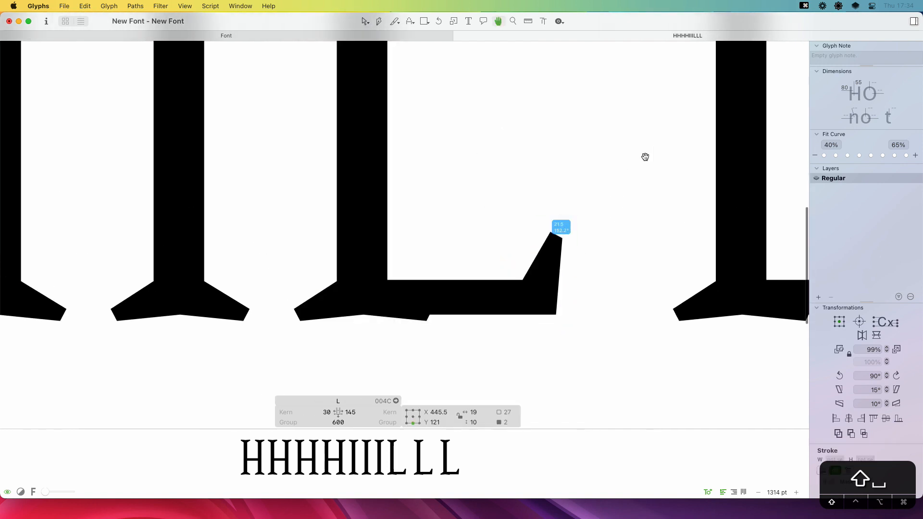
pyautogui.hotkey('shift', 'Up')
pyautogui.hotkey('shift', 'Up')
pyautogui.hotkey('shift', 'Up')
pyautogui.press('super+minus')
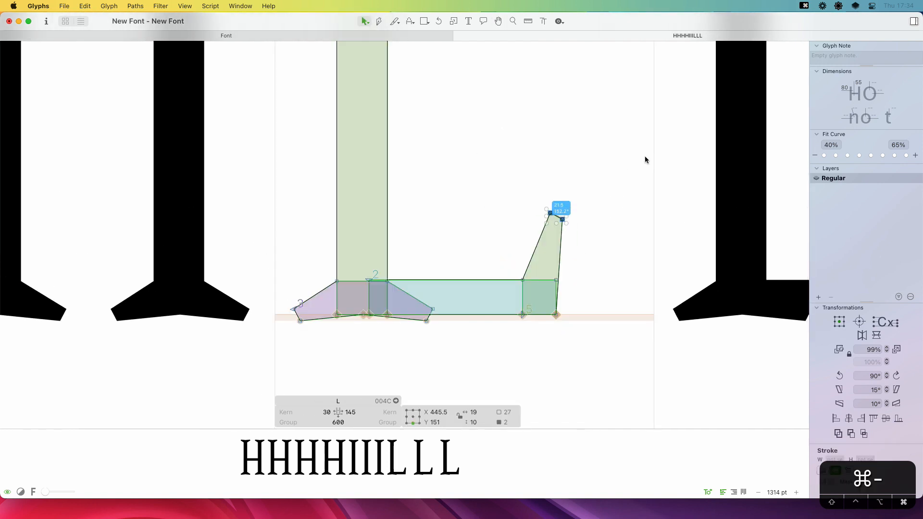
pyautogui.press('super+minus')
pyautogui.press('space')
pyautogui.moveTo(480, 274); pyautogui.dragTo(440, 335)
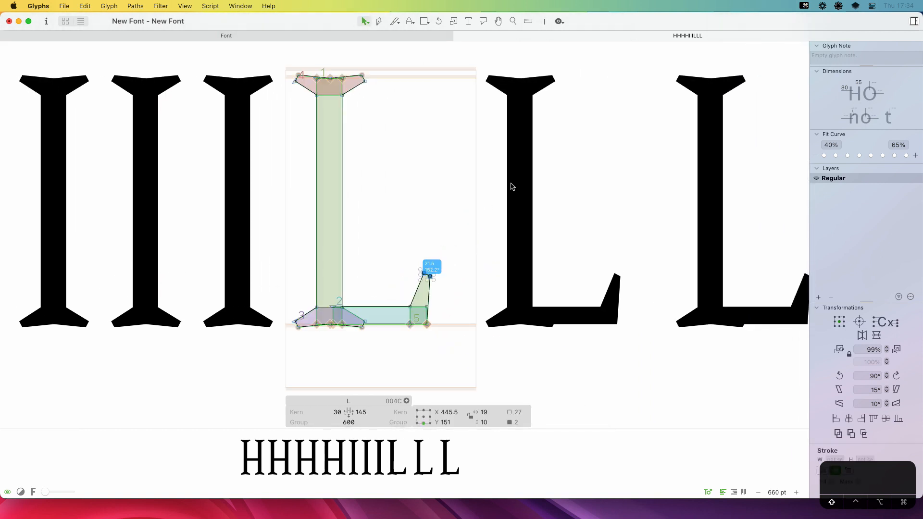
# Raise the arm serif's tip nodes further to Y 171
pyautogui.hotkey('shift', 'Up')
pyautogui.hotkey('shift', 'Up')
pyautogui.hotkey('shift', 'Up')
pyautogui.hotkey('shift', 'Down')
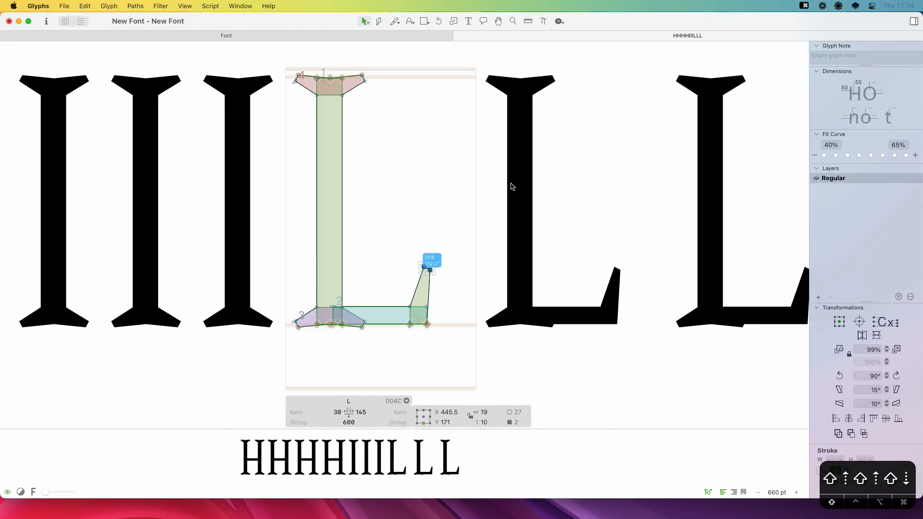
pyautogui.click(485, 279)
# Thicken the L's arm serif by moving its three inner-side nodes left to X 384
pyautogui.press('z')
pyautogui.click(336, 397)
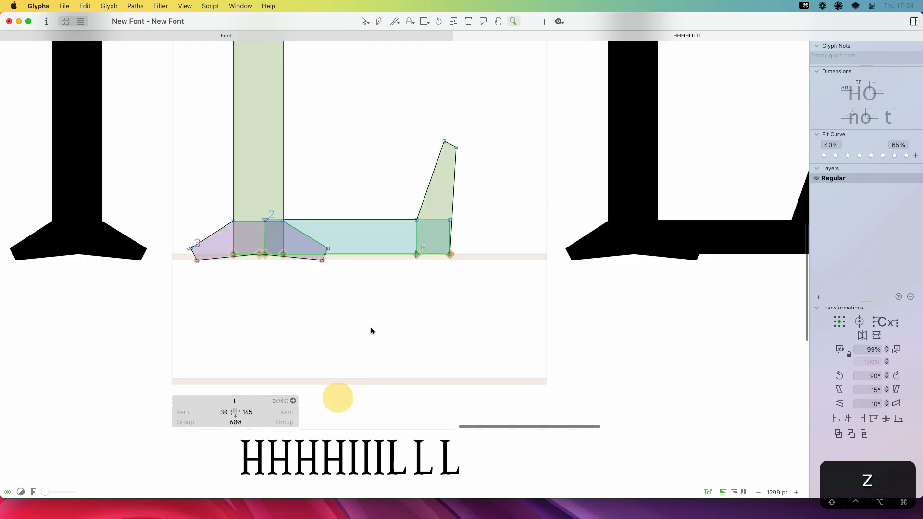
pyautogui.press('v')
pyautogui.click(444, 142)
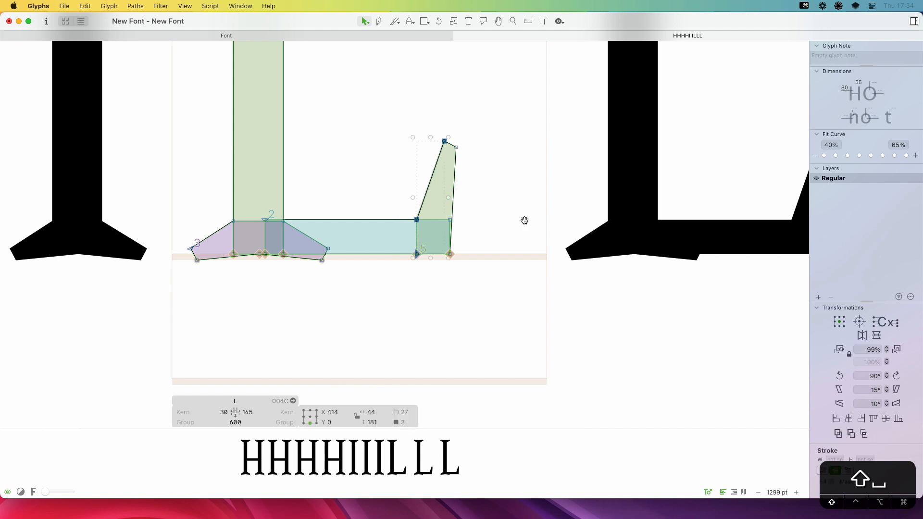
pyautogui.press('space')
pyautogui.hotkey('shift', 'Left')
pyautogui.hotkey('shift', 'Left')
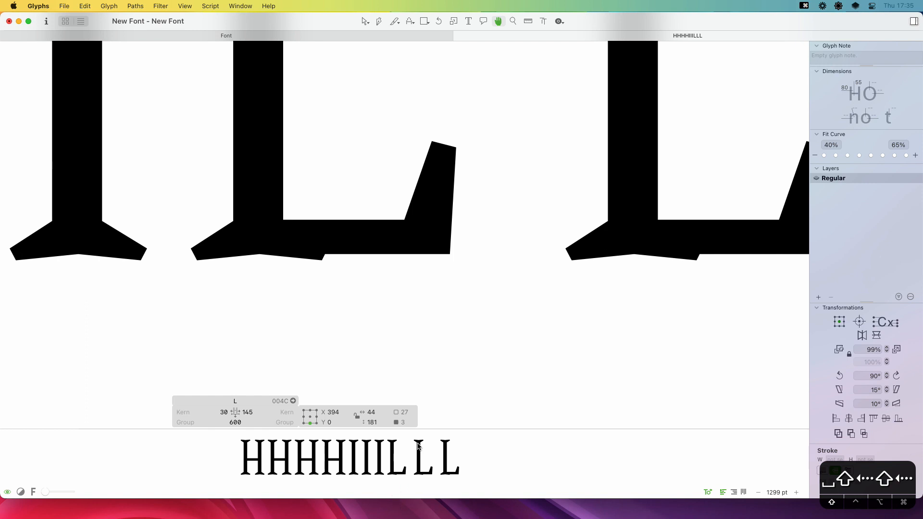
pyautogui.hotkey('shift', 'Left')
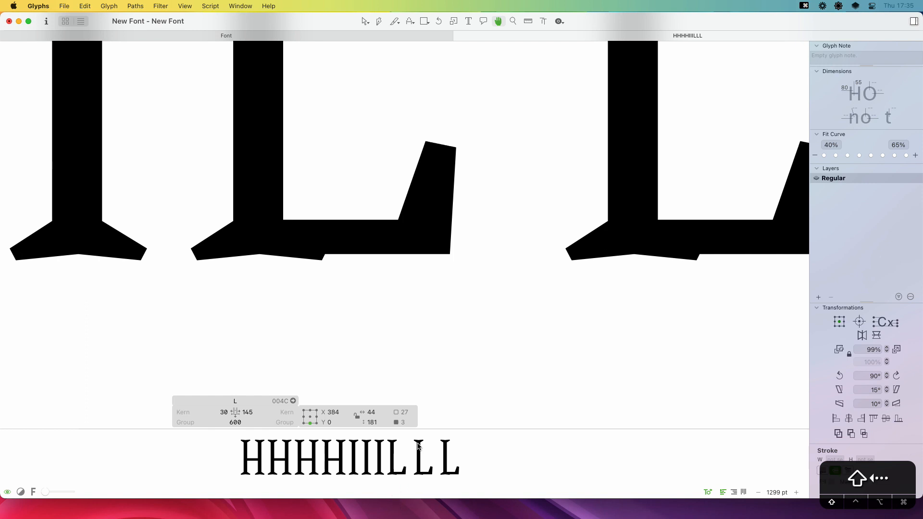
# Slim the arm serif slightly by shifting its three inner-side nodes to X 390
pyautogui.hotkey('shift', 'Right')
pyautogui.press('Left')
pyautogui.press('Left')
pyautogui.press('Left')
pyautogui.press('Left')
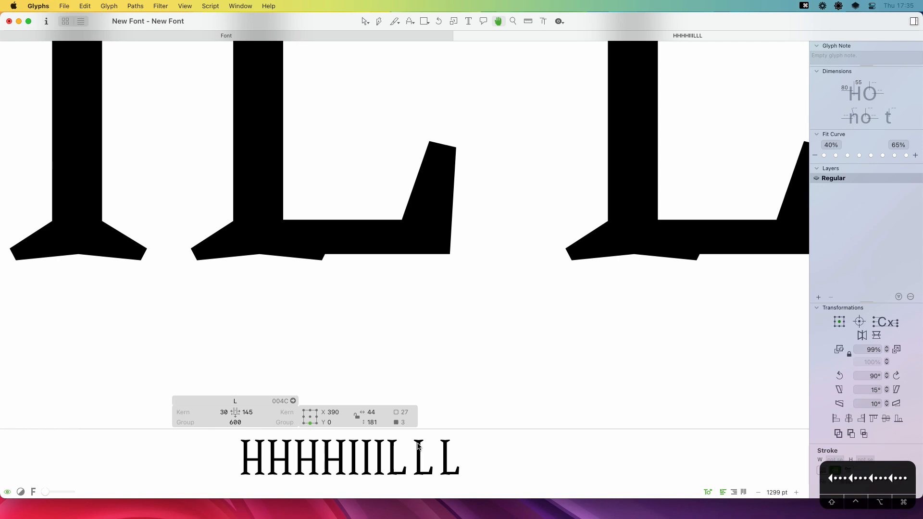
pyautogui.press('Left')
pyautogui.press('Right')
pyautogui.press('space')
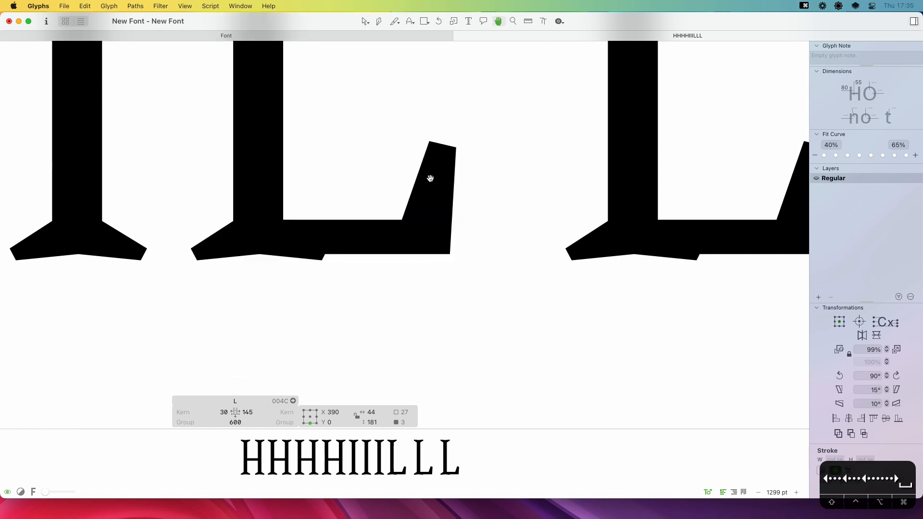
# Delete the two right-hand tip nodes of the L stem's bottom serif so its underside joins the arm cleanly
pyautogui.moveTo(442, 185); pyautogui.dragTo(585, 203)
pyautogui.click(472, 350)
pyautogui.click(469, 266)
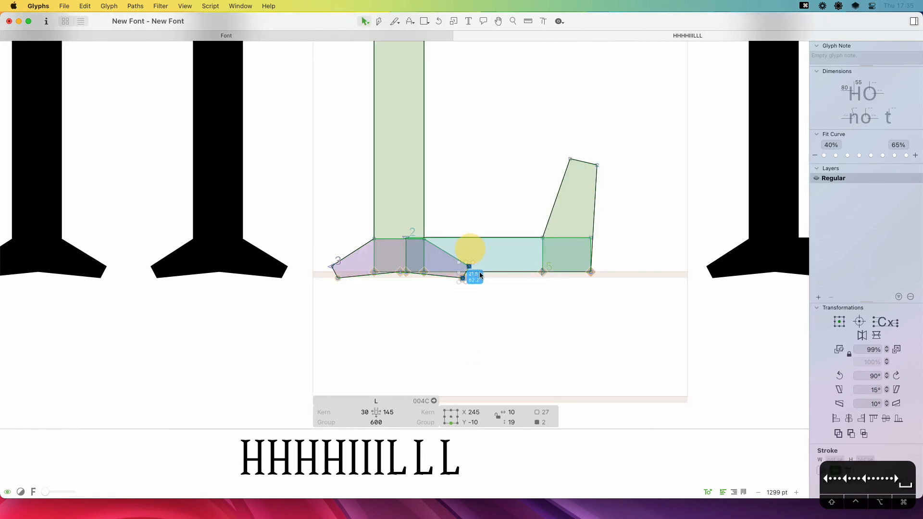
pyautogui.press('BackSpace')
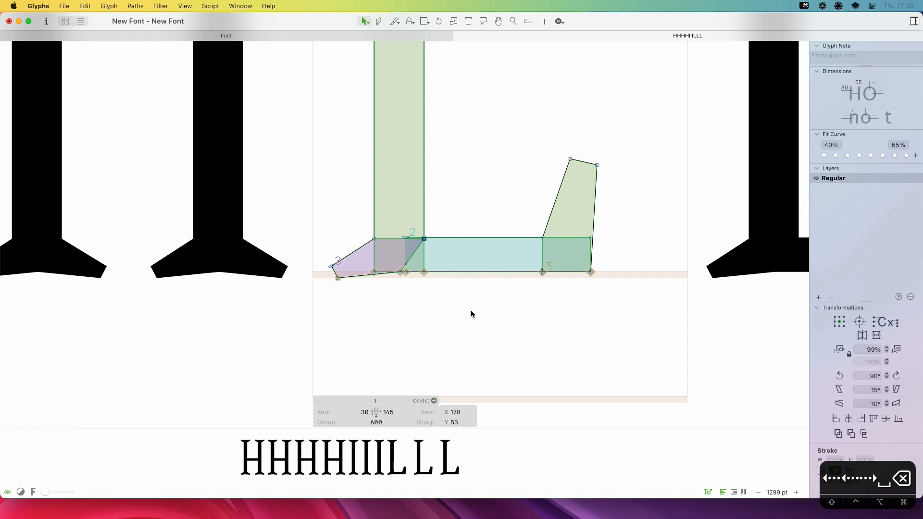
pyautogui.press('space')
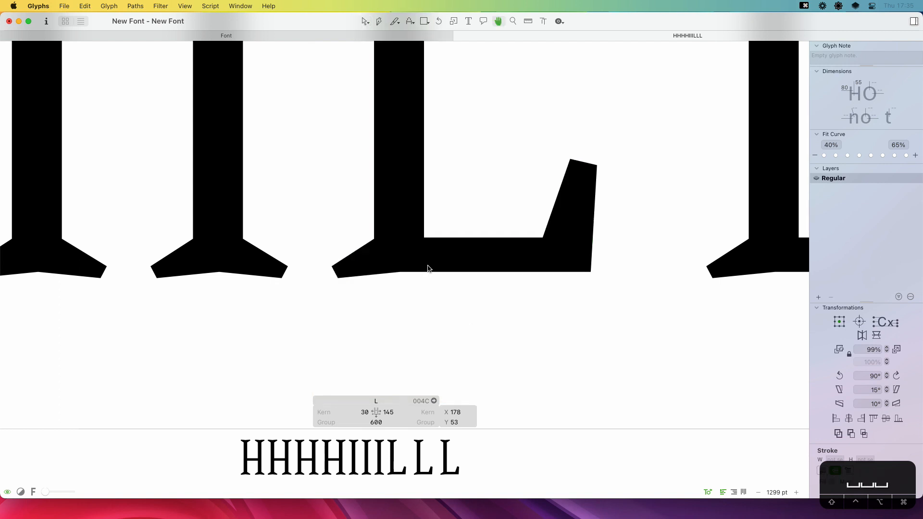
pyautogui.press('v')
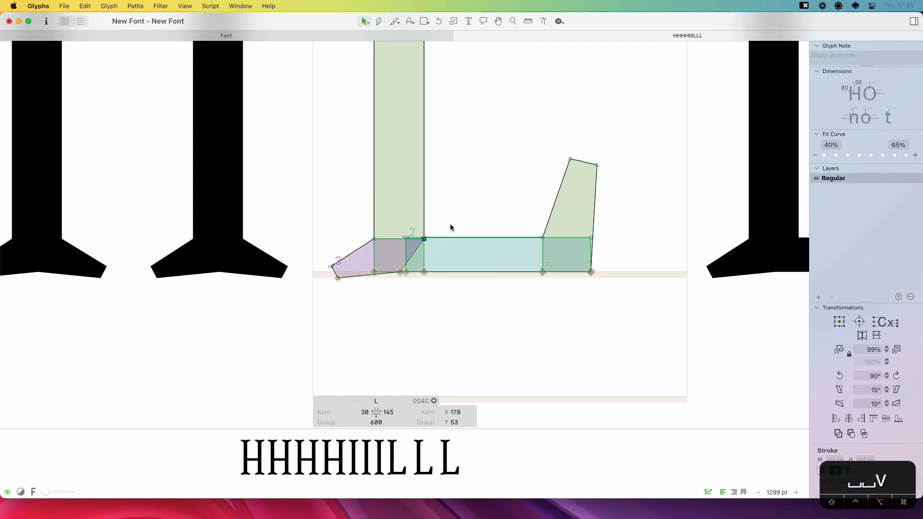
pyautogui.press('space')
pyautogui.moveTo(414, 297); pyautogui.dragTo(542, 293)
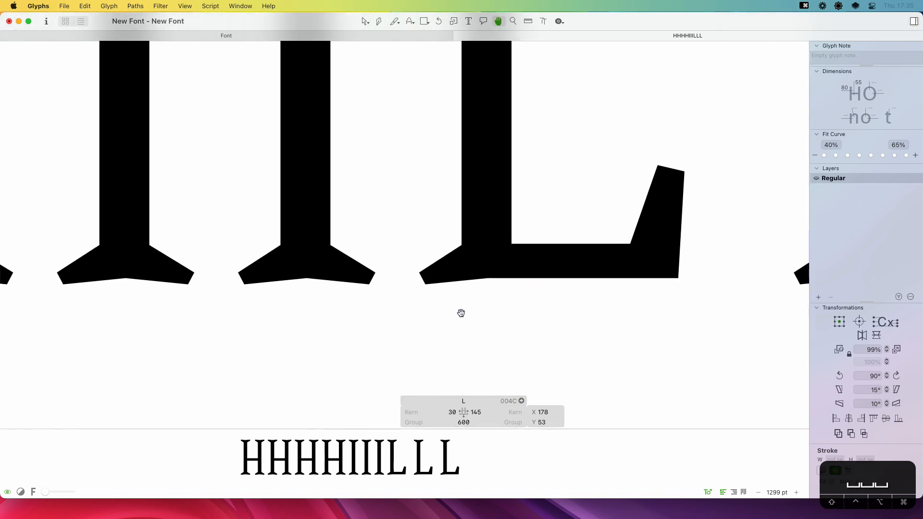
# Link the L's left sidebearing to H and set its right sidebearing to 20
pyautogui.press('super+minus')
pyautogui.press('super+minus')
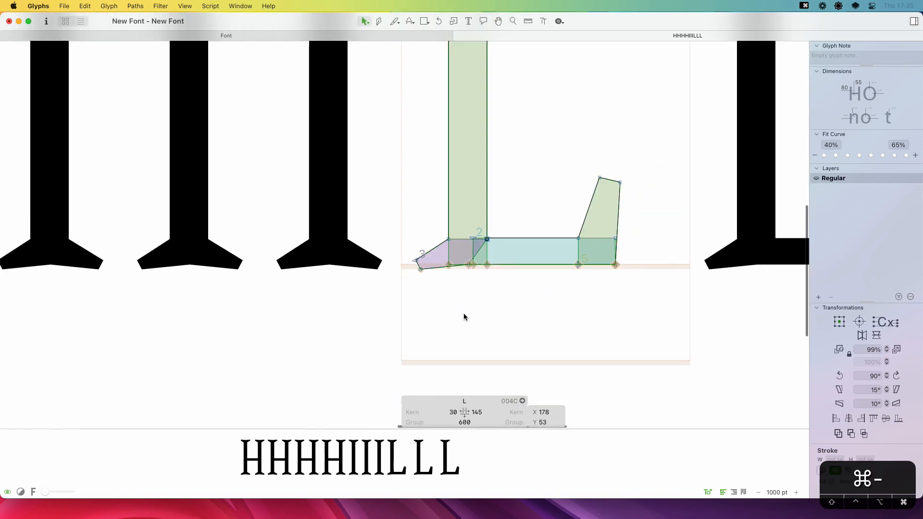
pyautogui.press('space')
pyautogui.moveTo(497, 270); pyautogui.dragTo(439, 326)
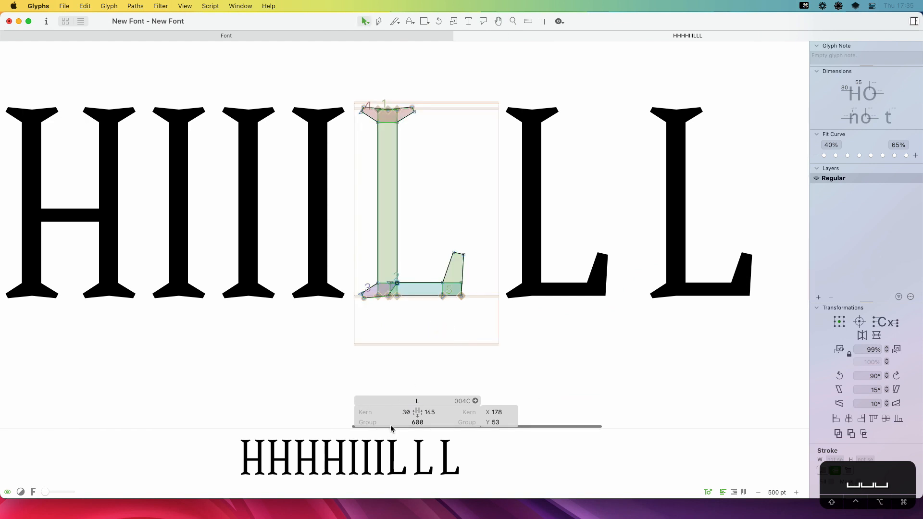
pyautogui.click(392, 413)
pyautogui.write('H')
pyautogui.press('Tab')
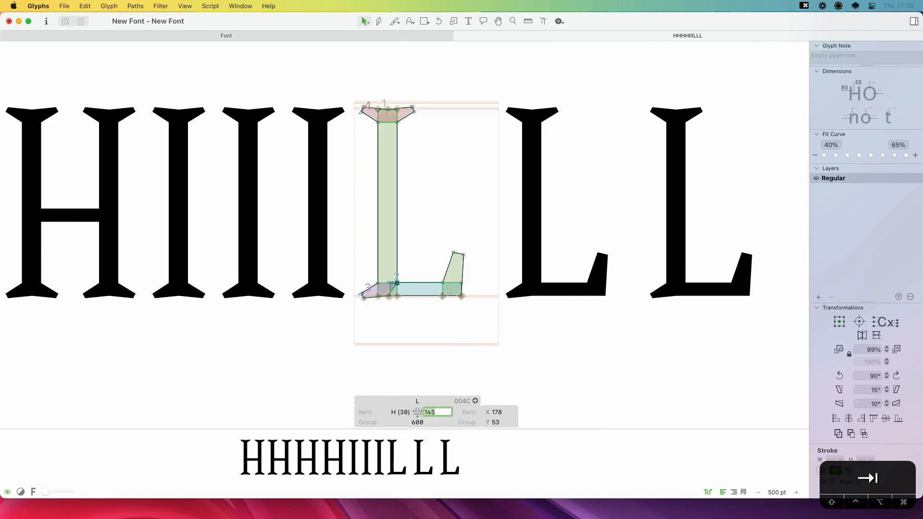
pyautogui.press('BackSpace')
pyautogui.write('20')
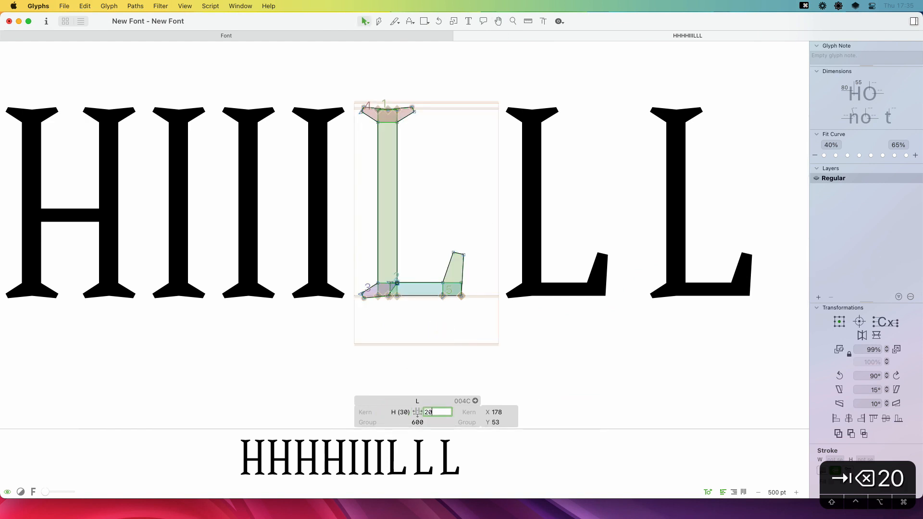
pyautogui.press('Return')
# Preview the whole HHHHIIILLL line at a small size to judge the L's shape and spacing
pyautogui.press('t')
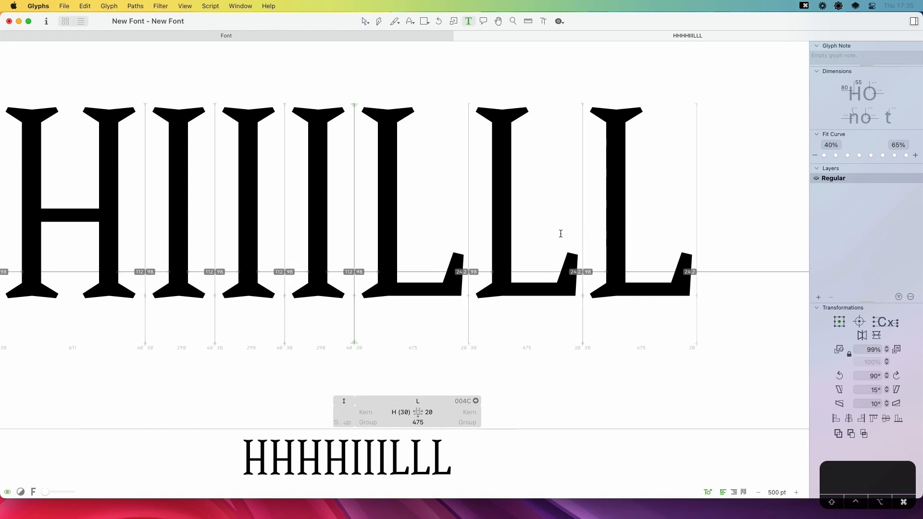
pyautogui.press('super+minus')
pyautogui.press('super+minus')
pyautogui.press('super+minus')
pyautogui.press('Escape')
pyautogui.press('space')
pyautogui.moveTo(513, 162); pyautogui.dragTo(642, 177)
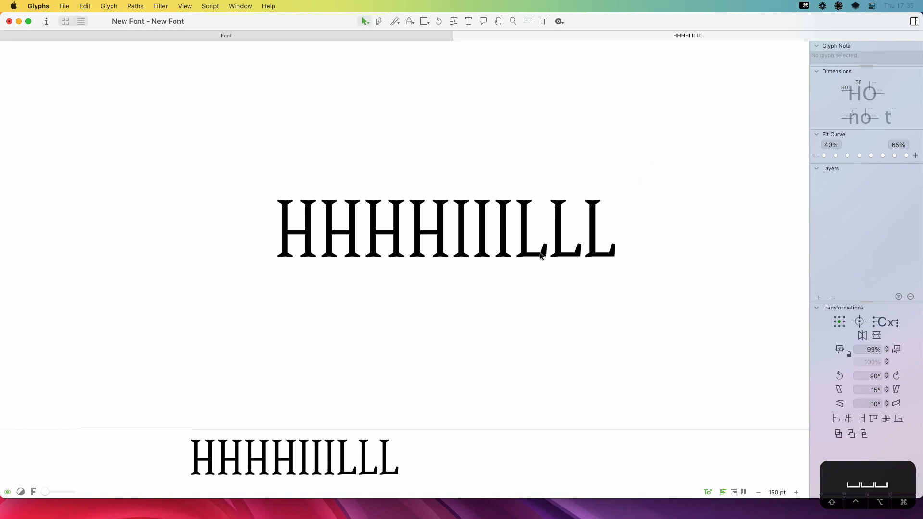
# Narrow the first L's arm serif by moving its three inner-side nodes right to X 395
pyautogui.press('z')
pyautogui.moveTo(563, 229); pyautogui.dragTo(499, 282)
pyautogui.press('v')
pyautogui.doubleClick(492, 210)
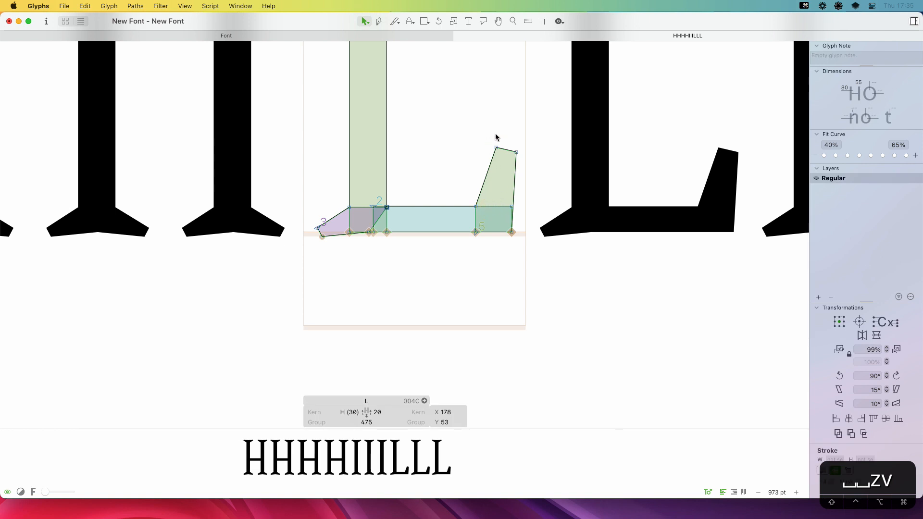
pyautogui.click(484, 183)
pyautogui.keyDown('shift'); pyautogui.click(476, 218); pyautogui.keyUp('shift')
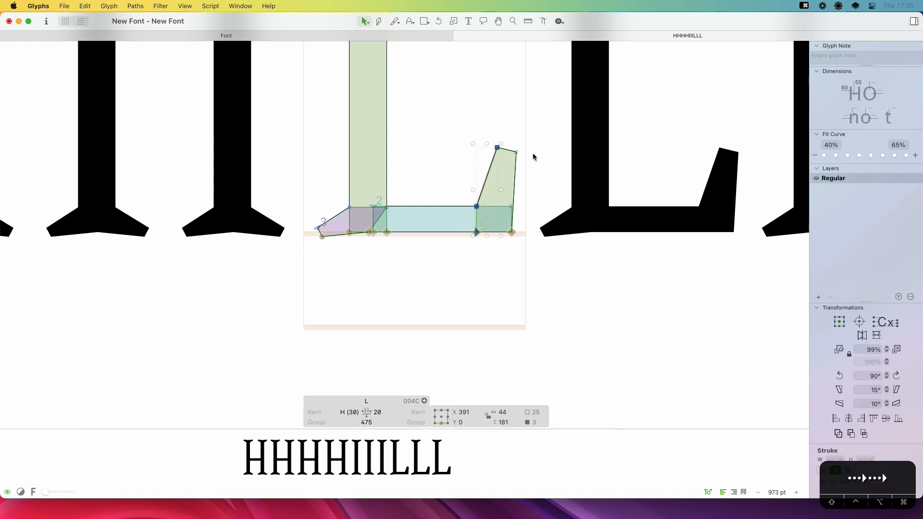
pyautogui.press('super+minus')
pyautogui.press('super+minus')
pyautogui.press('super+minus')
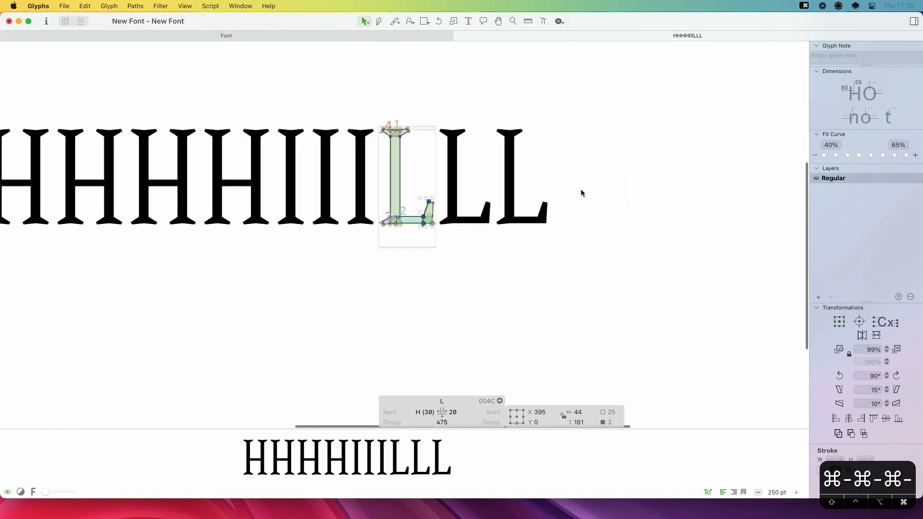
# Examine the HHHHIIILLL line's letterforms and spacing, recentring it and checking the last H beside the first I
pyautogui.press('t')
pyautogui.press('Escape')
pyautogui.press('space')
pyautogui.moveTo(503, 246); pyautogui.dragTo(646, 306)
pyautogui.press('space')
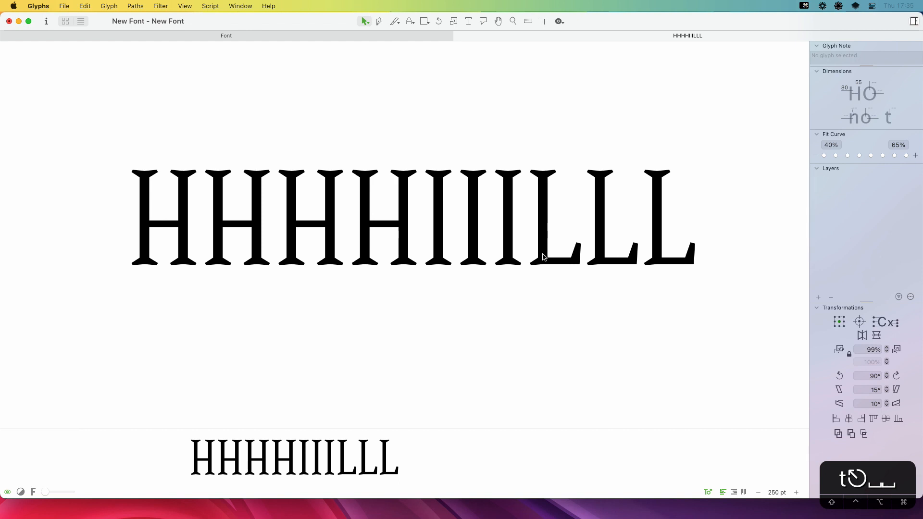
pyautogui.doubleClick(385, 248)
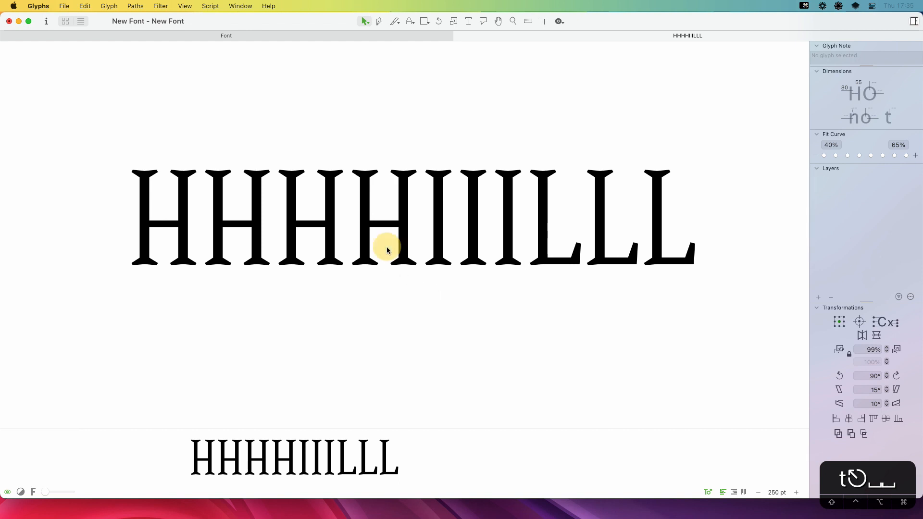
pyautogui.press('y')
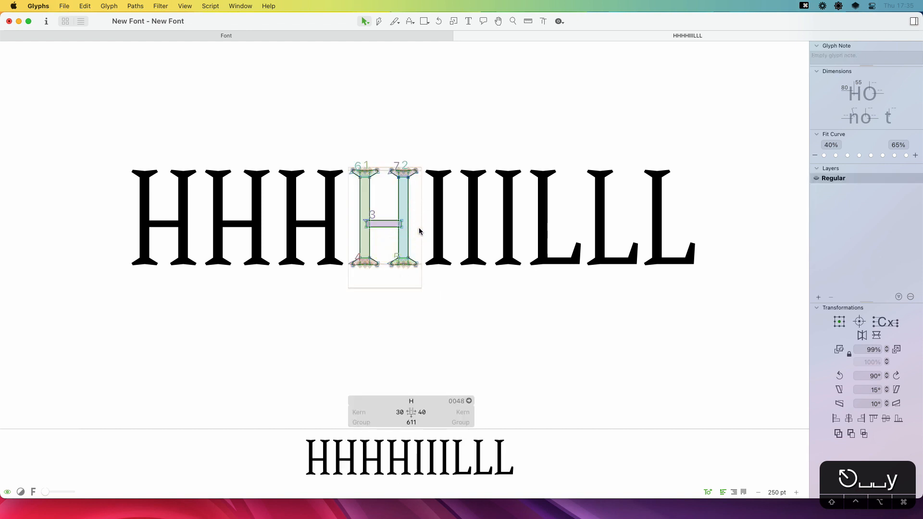
pyautogui.press('t')
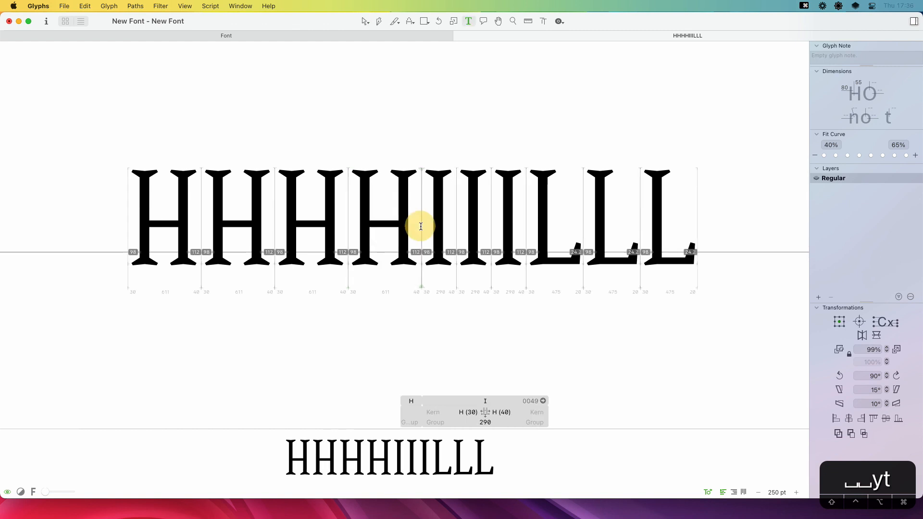
pyautogui.press('Escape')
# Open the H from the font overview in a new edit view and insert NNN before it
pyautogui.click(460, 35)
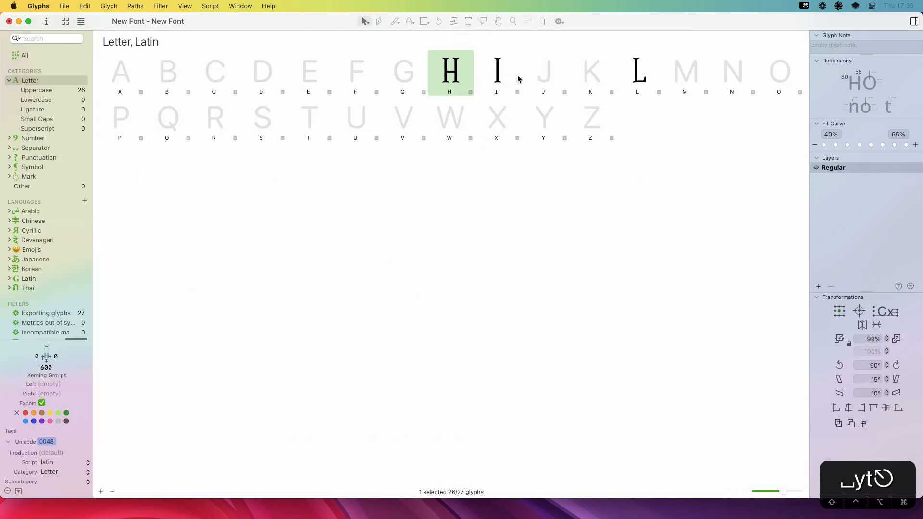
pyautogui.click(528, 95)
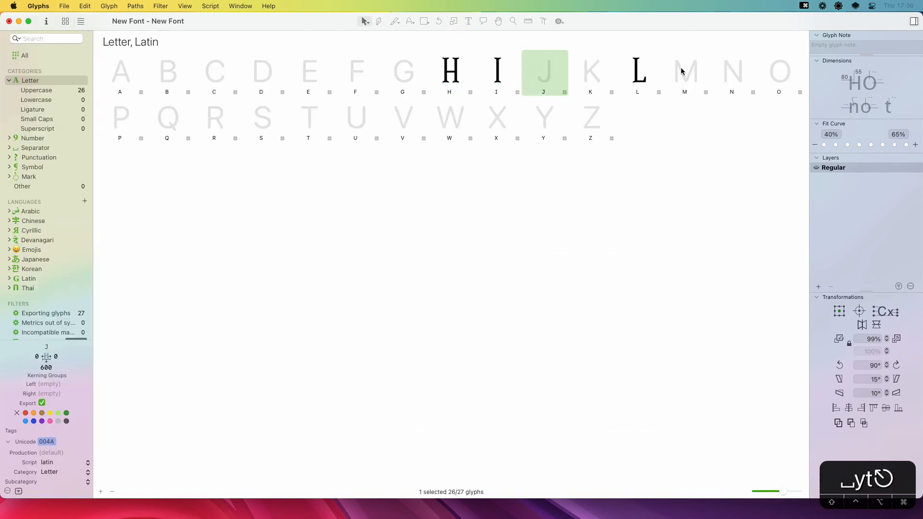
pyautogui.doubleClick(450, 72)
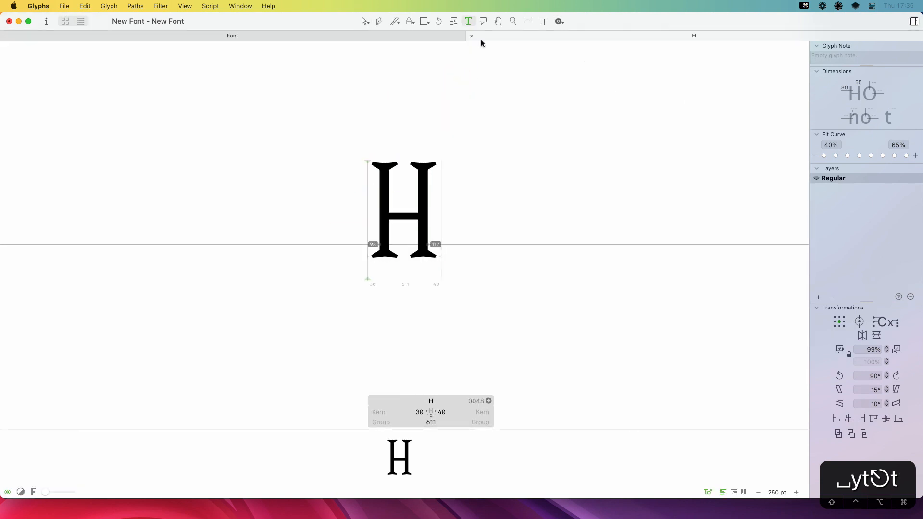
pyautogui.write('NNN')
pyautogui.press('Escape')
# Copy all of the H's outlines and paste them into the N as its starting shape
pyautogui.press('cmd+a')
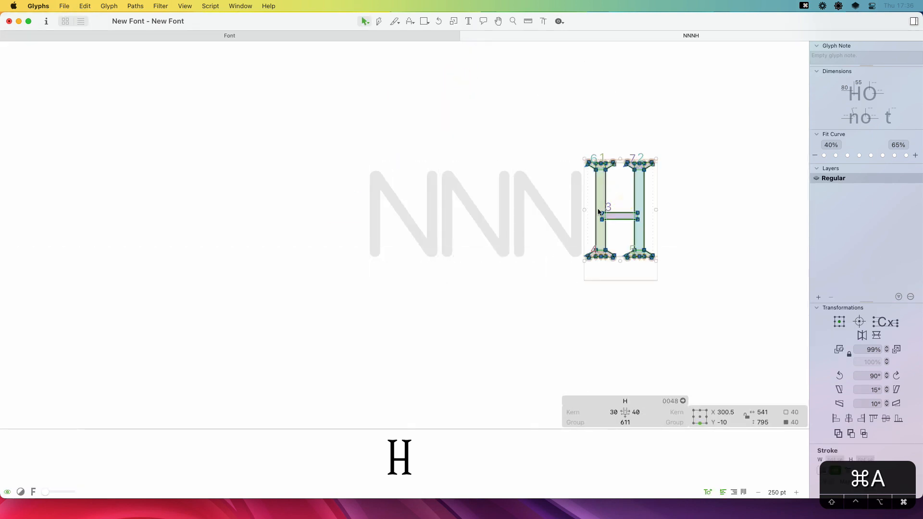
pyautogui.press('cmd+c')
pyautogui.doubleClick(538, 231)
pyautogui.press('cmd+v')
pyautogui.press('z')
pyautogui.moveTo(627, 124); pyautogui.dragTo(423, 346)
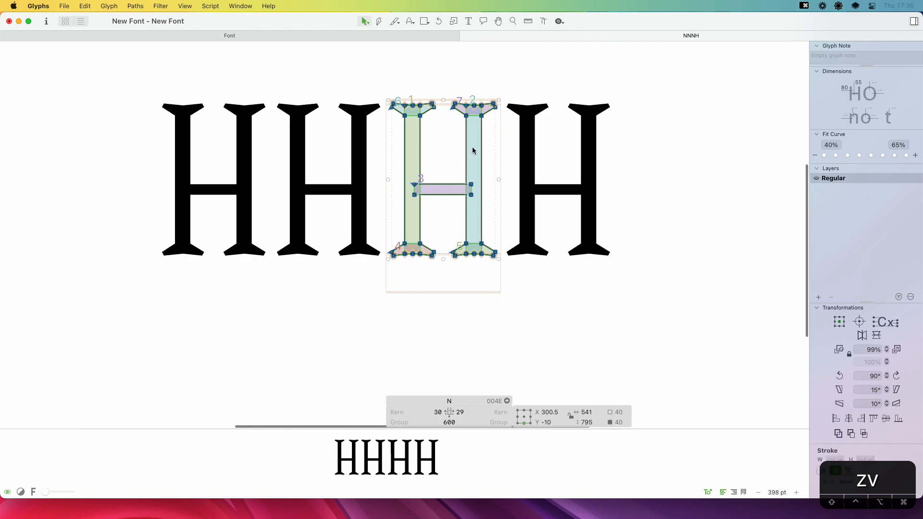
pyautogui.click(442, 137)
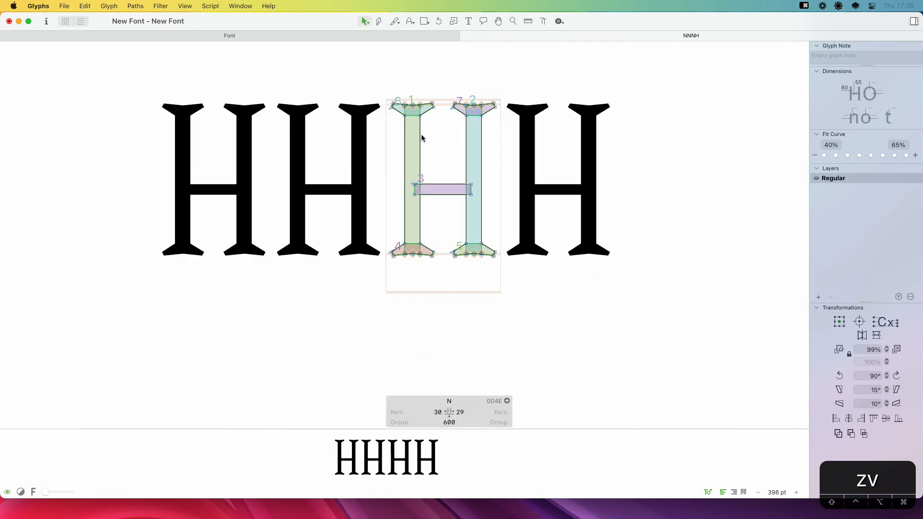
# Move the N's crossbar below the baseline and delete the bottom serif of its right stem
pyautogui.click(439, 188)
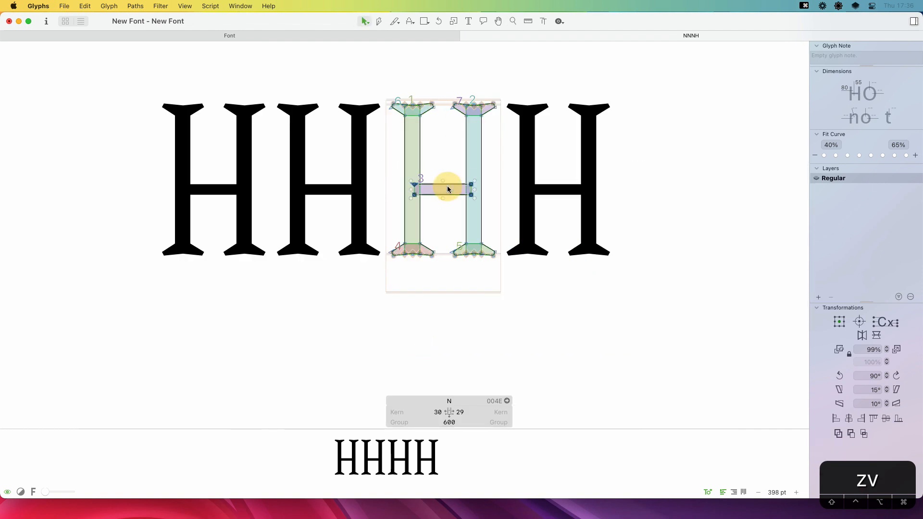
pyautogui.click(472, 185)
pyautogui.moveTo(472, 185); pyautogui.dragTo(471, 281)
pyautogui.click(471, 274)
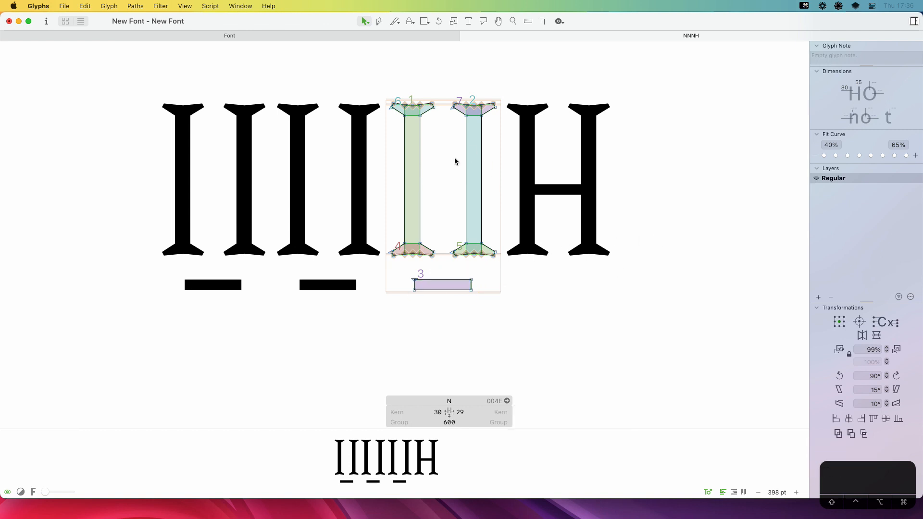
pyautogui.click(493, 255)
pyautogui.press('BackSpace')
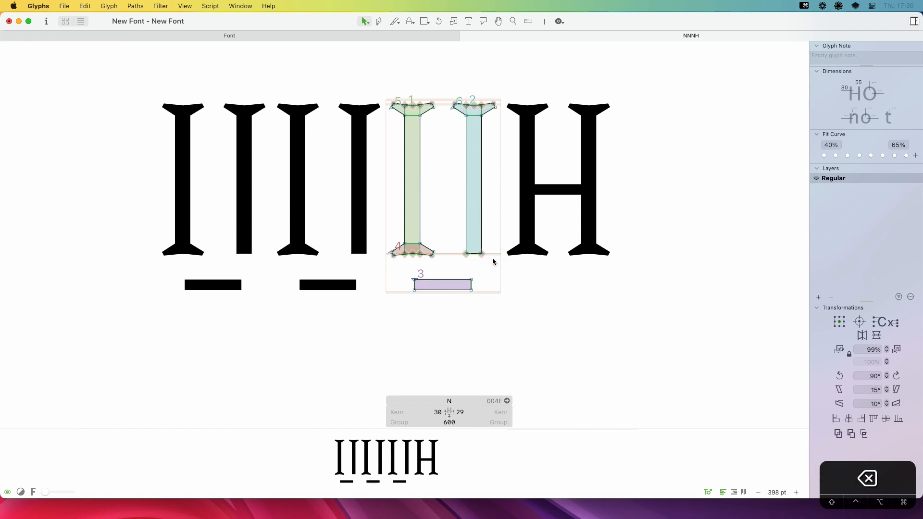
pyautogui.press('space')
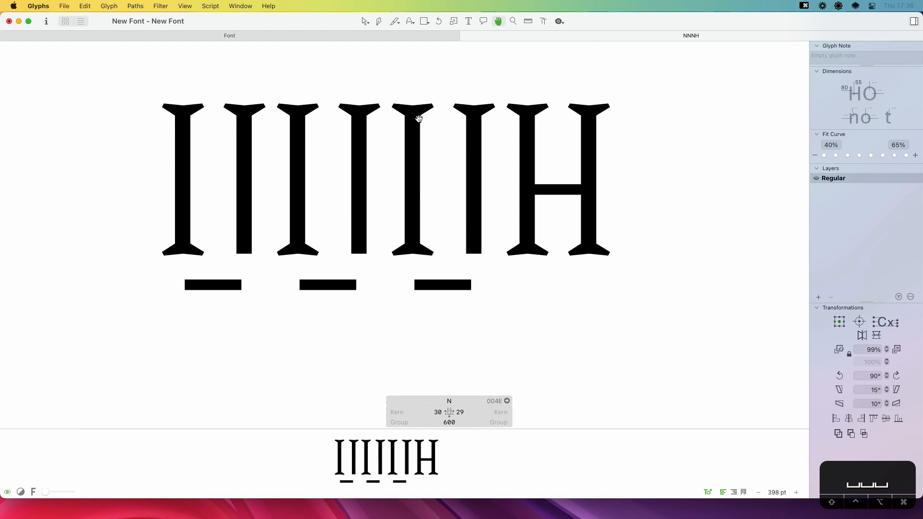
# Insert an L before the third N and copy the trimmed bottom serif of the L's stem
pyautogui.write('t')
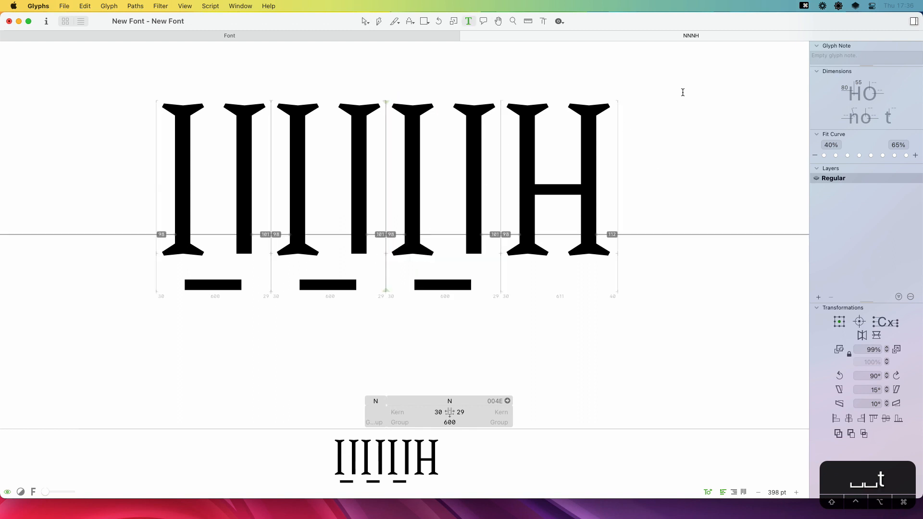
pyautogui.write('L')
pyautogui.press('Escape')
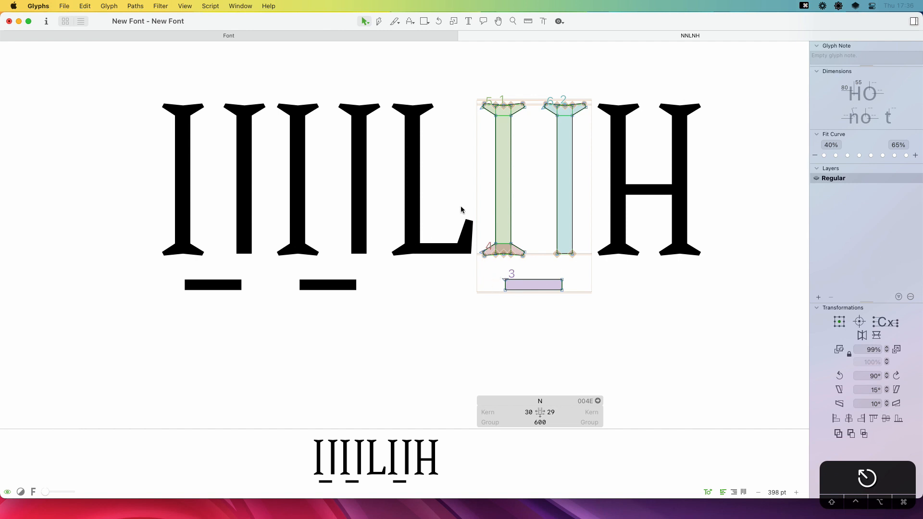
pyautogui.press('z')
pyautogui.moveTo(495, 191); pyautogui.dragTo(366, 299)
pyautogui.press('v')
pyautogui.doubleClick(340, 291)
pyautogui.doubleClick(295, 269)
pyautogui.press('super+c')
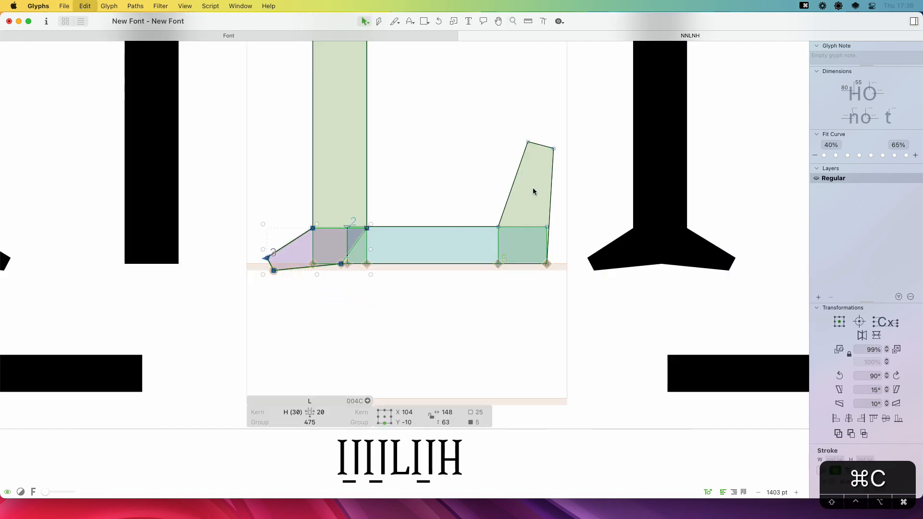
# Paste the copied half serif into the third N, raise it to Y 467 and flip it vertically
pyautogui.doubleClick(711, 125)
pyautogui.press('space')
pyautogui.moveTo(711, 123); pyautogui.dragTo(504, 486)
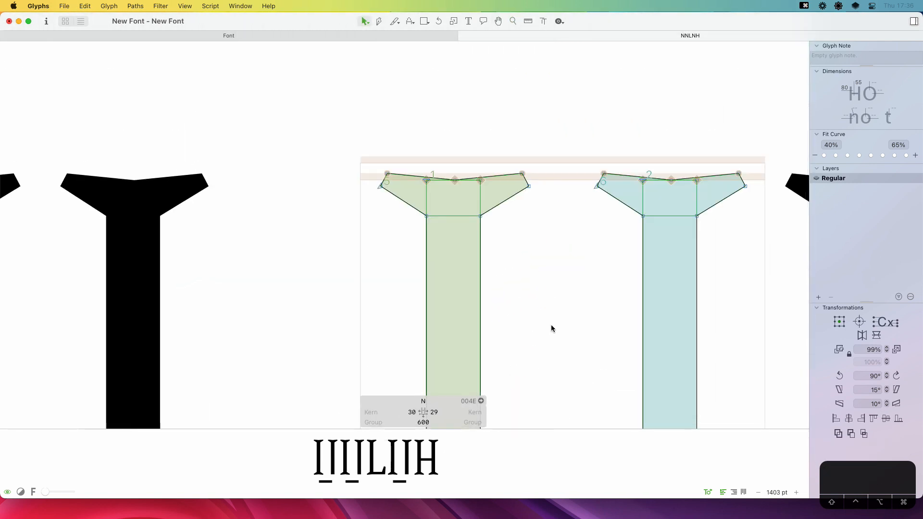
pyautogui.press('super+minus')
pyautogui.press('super+minus')
pyautogui.press('space')
pyautogui.press('super+v')
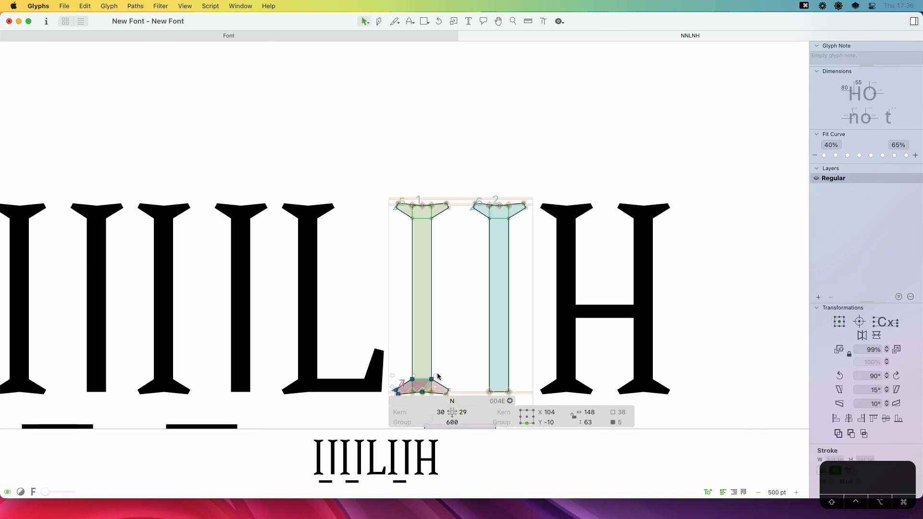
pyautogui.moveTo(437, 376); pyautogui.dragTo(438, 262)
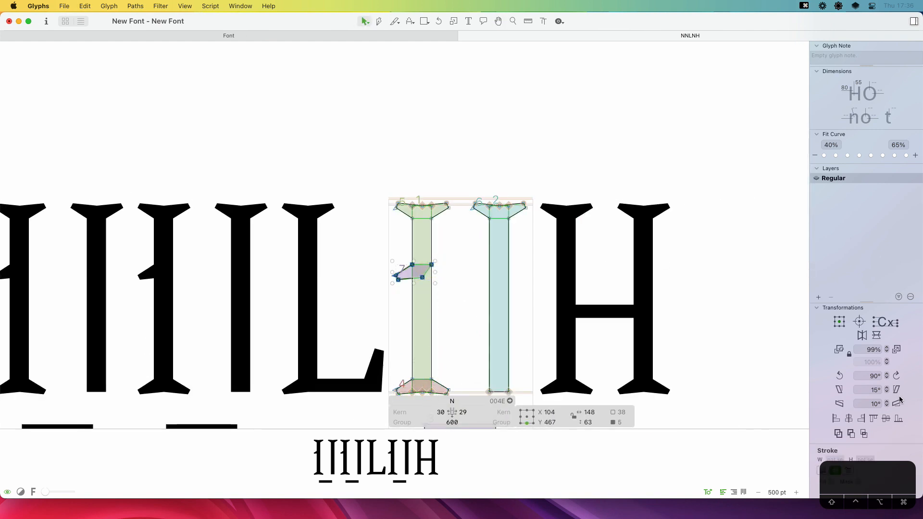
pyautogui.click(877, 336)
# Delete the double-sided top serif from the N's left stem
pyautogui.press('z')
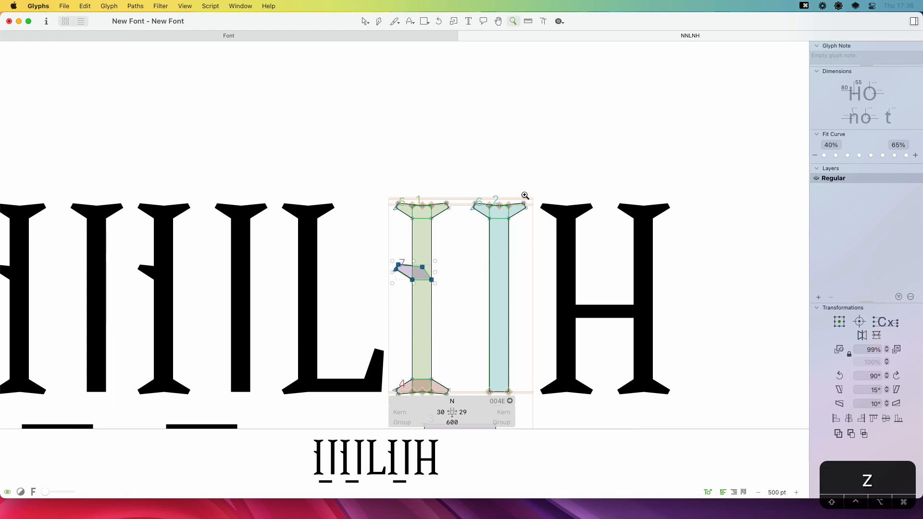
pyautogui.moveTo(526, 183); pyautogui.dragTo(348, 334)
pyautogui.press('v')
pyautogui.click(402, 140)
pyautogui.press('BackSpace')
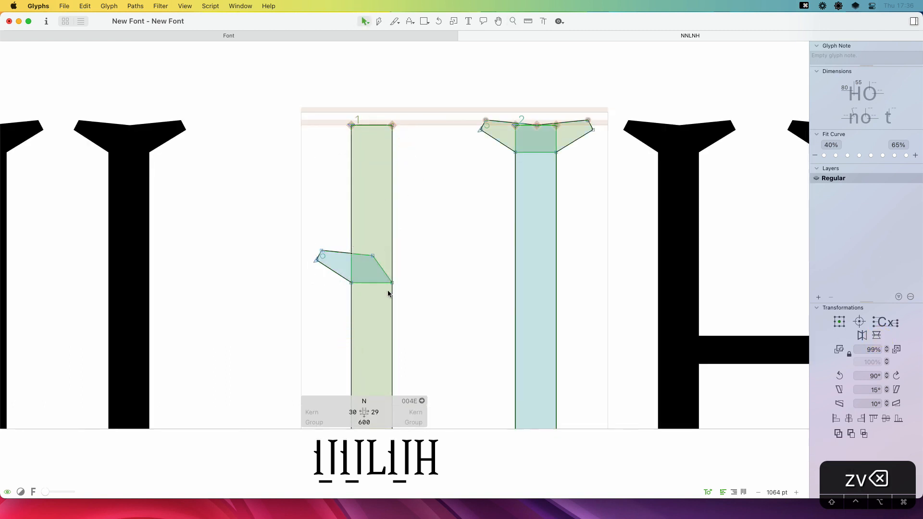
# Move the flipped half serif up onto the top of the N's left stem at Y 722
pyautogui.click(392, 283)
pyautogui.doubleClick(355, 263)
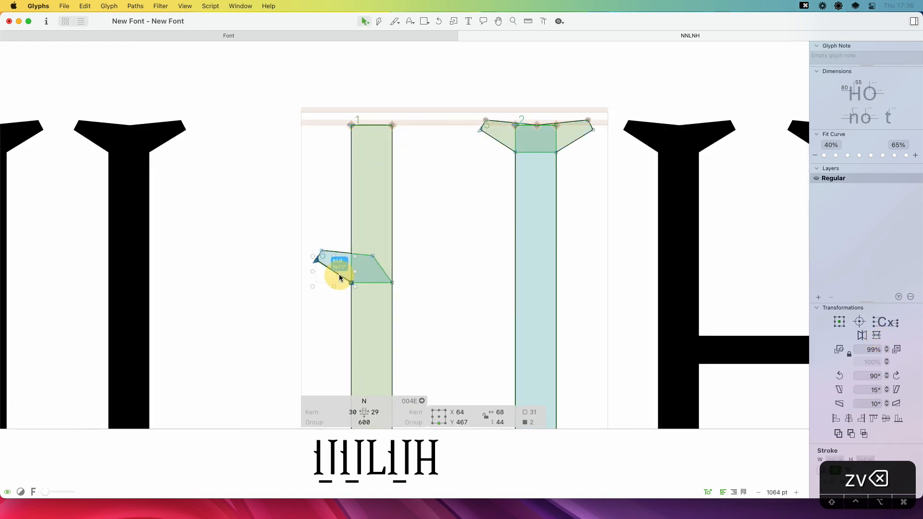
pyautogui.moveTo(349, 277); pyautogui.dragTo(334, 152)
pyautogui.press('z')
pyautogui.moveTo(419, 105); pyautogui.dragTo(332, 146)
pyautogui.press('v')
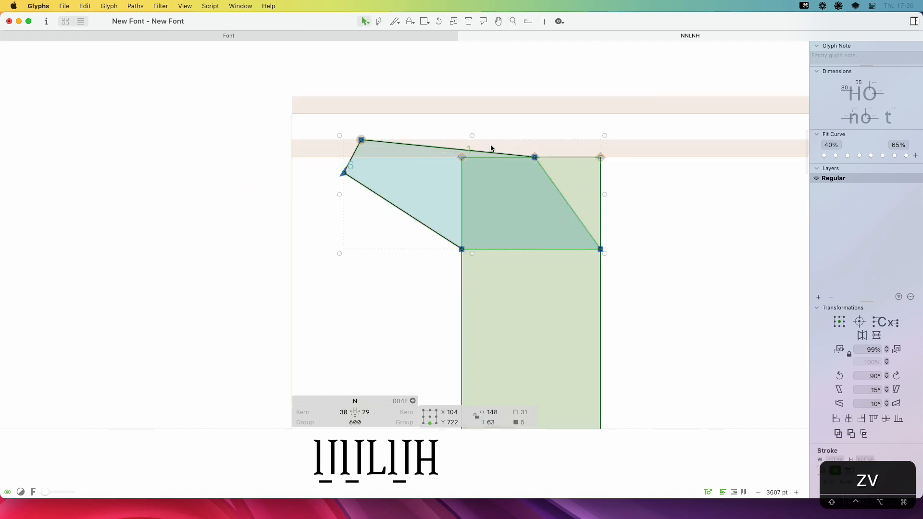
pyautogui.press('space')
pyautogui.moveTo(610, 163); pyautogui.dragTo(441, 177)
pyautogui.moveTo(368, 162); pyautogui.dragTo(386, 166)
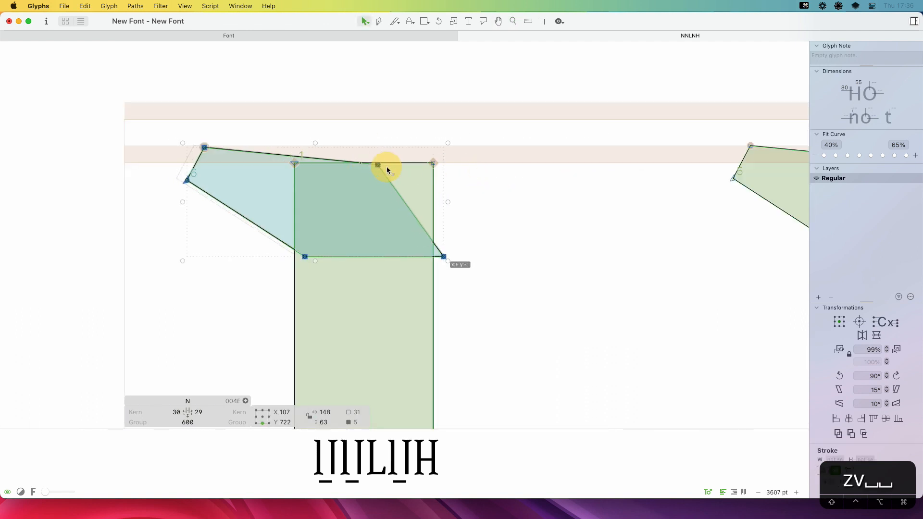
pyautogui.press('super+z')
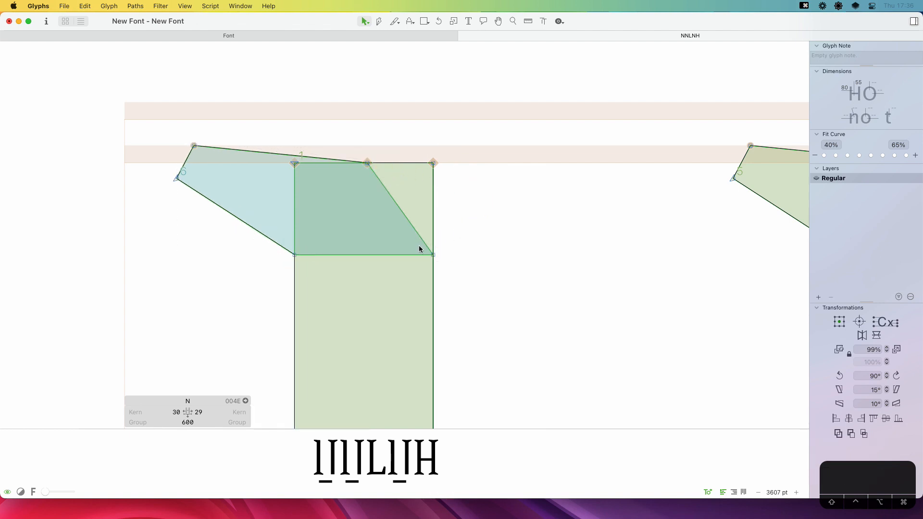
# Add a node on the half serif's diagonal edge and place it on the stem's right edge at X 178, Y 770
pyautogui.press('p')
pyautogui.click(416, 232)
pyautogui.press('v')
pyautogui.moveTo(419, 233); pyautogui.dragTo(433, 174)
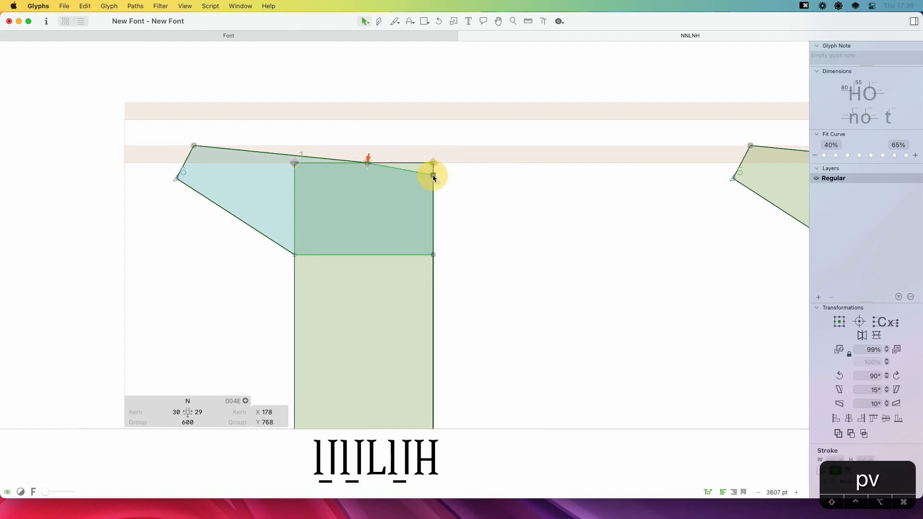
pyautogui.press('Up')
pyautogui.press('Up')
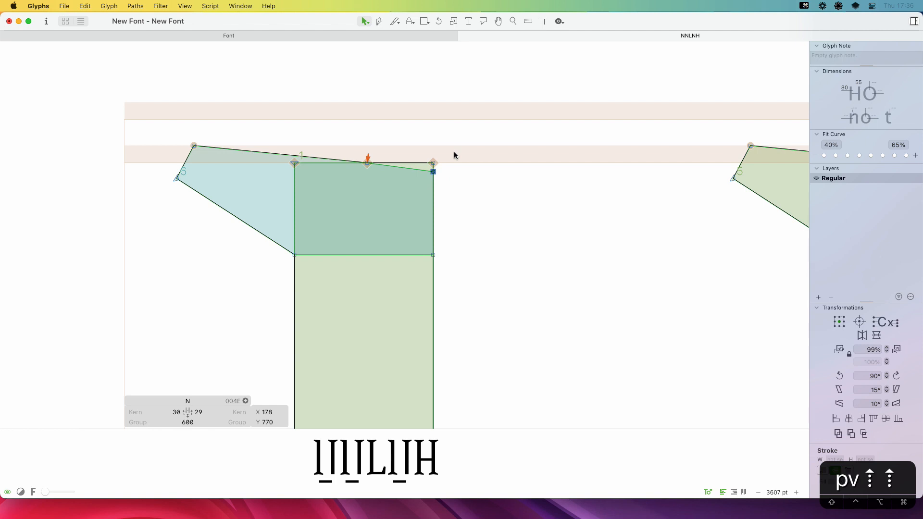
# Straighten the half serif's top edge by raising its right corner node to Y 771, and lower the stem's top-right corner beneath it
pyautogui.press('space')
pyautogui.moveTo(470, 153); pyautogui.dragTo(434, 201)
pyautogui.press('space')
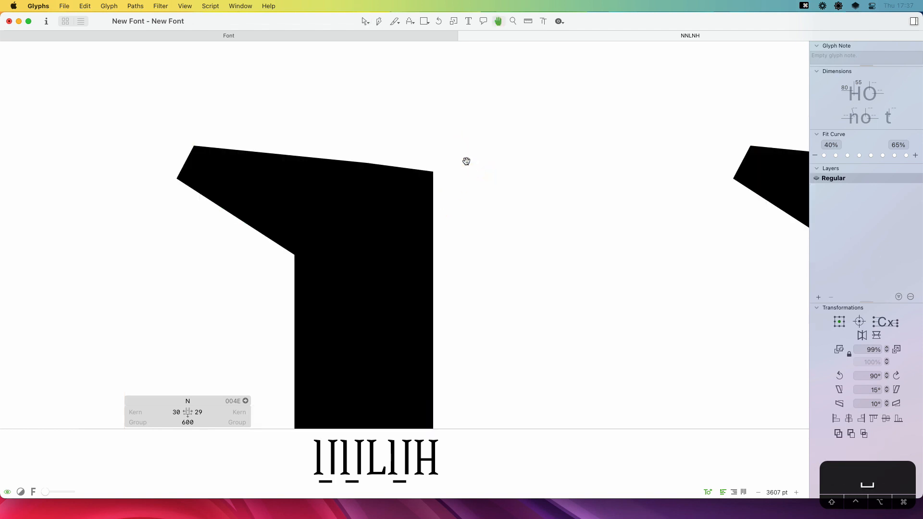
pyautogui.press('space')
pyautogui.press('Up')
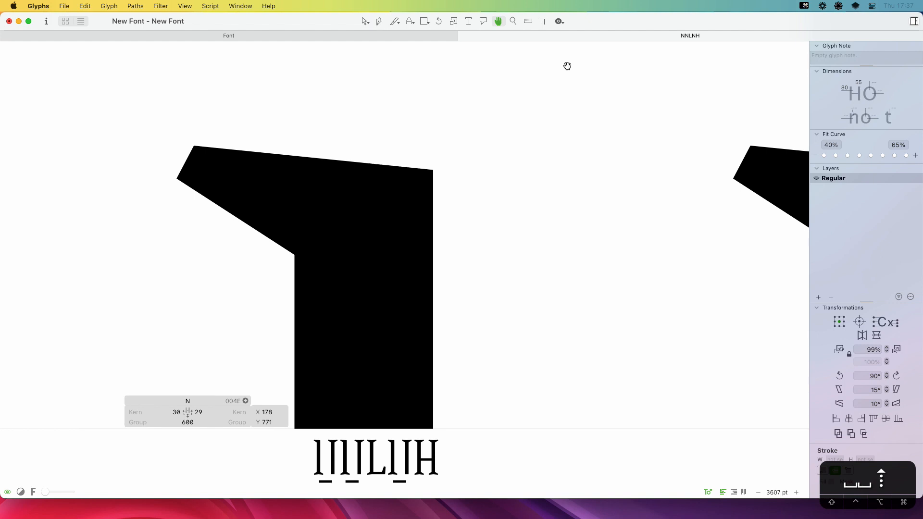
pyautogui.press('space')
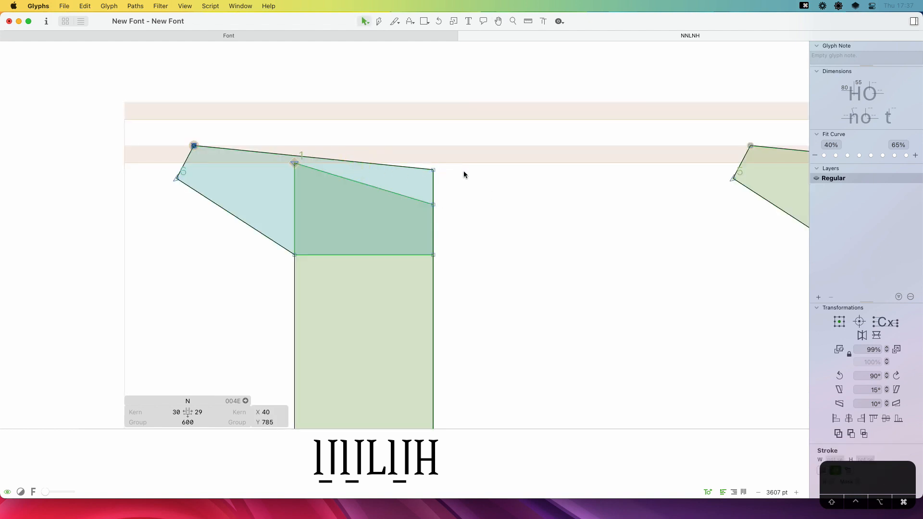
# Preview the N's reshaped left stem alongside the L and H at a smaller size
pyautogui.press('super+minus')
pyautogui.press('super+minus')
pyautogui.press('super+minus')
pyautogui.press('space')
pyautogui.moveTo(514, 309); pyautogui.dragTo(505, 190)
pyautogui.press('super+minus')
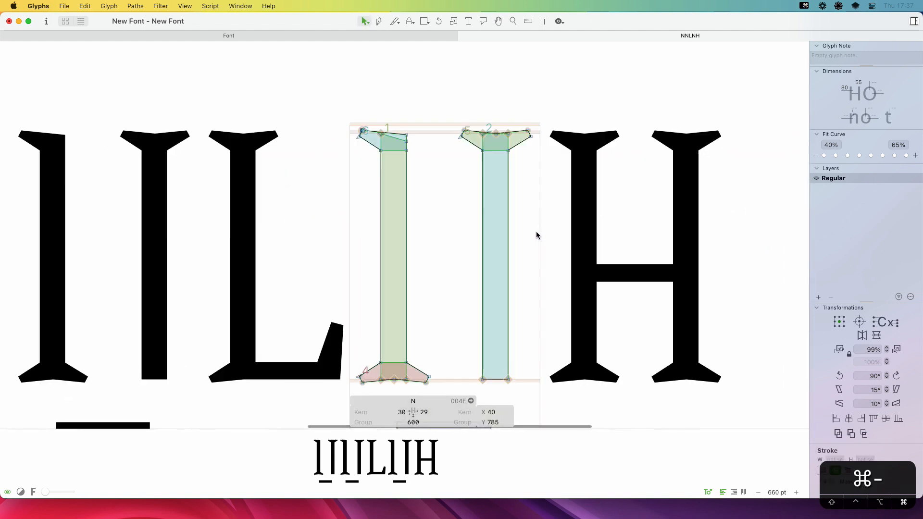
pyautogui.press('space')
pyautogui.moveTo(509, 257); pyautogui.dragTo(533, 240)
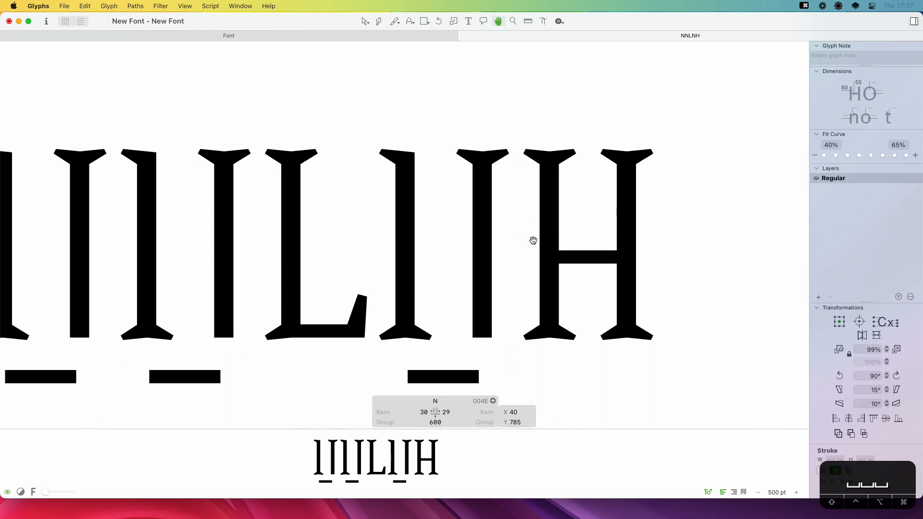
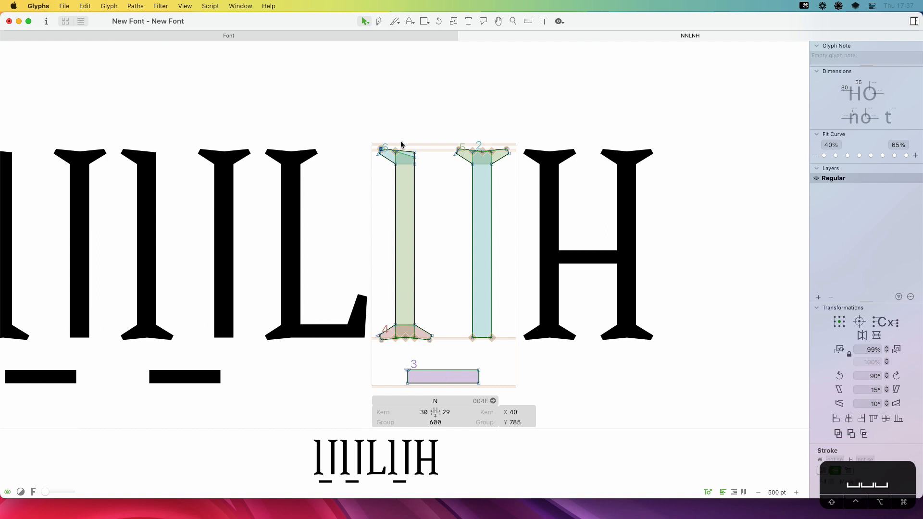
# Duplicate the N's left stem and place the copy between the two stems at X 310
pyautogui.click(417, 256)
pyautogui.press('super+c')
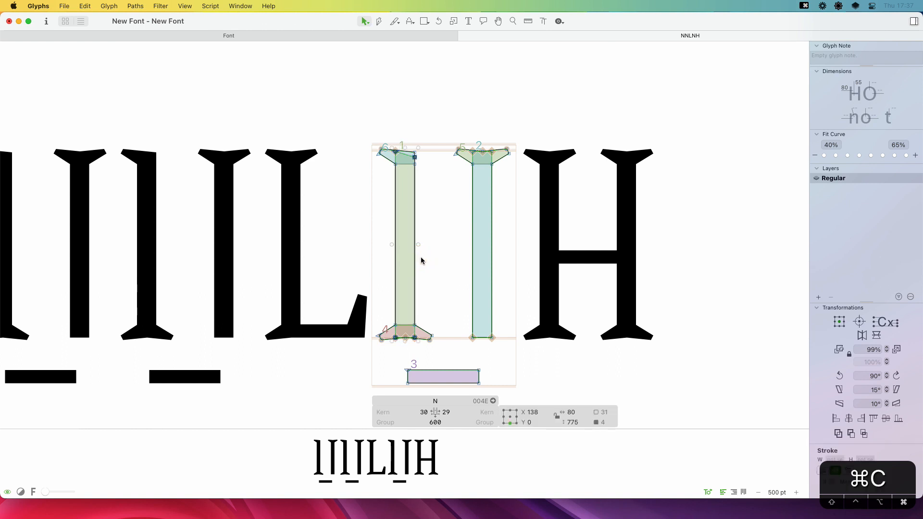
pyautogui.press('super+v')
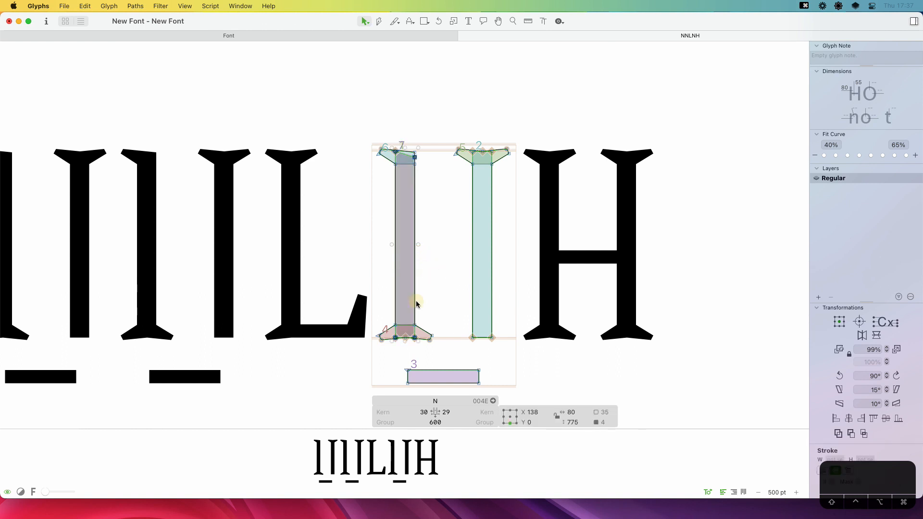
pyautogui.moveTo(417, 301); pyautogui.dragTo(458, 301)
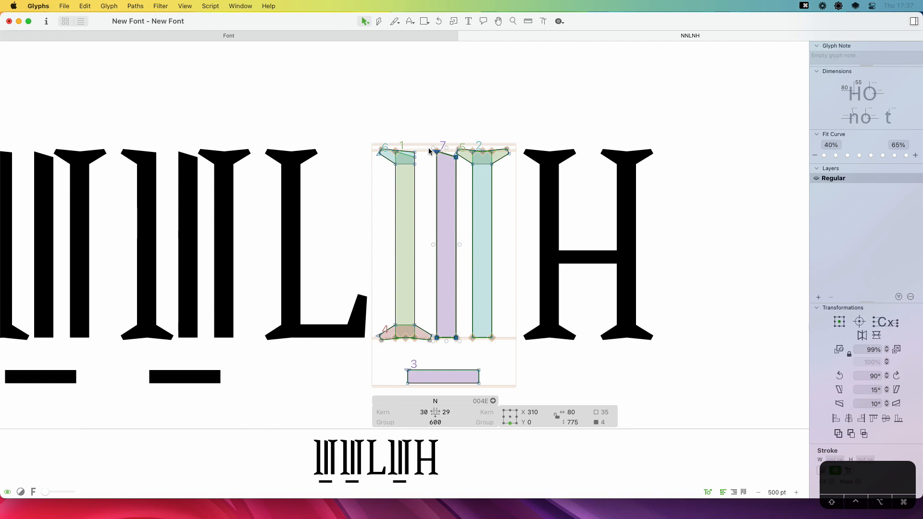
# Level the top edge of the N's middle bar by setting its upper-right node at X 350, Y 775
pyautogui.click(454, 157)
pyautogui.moveTo(456, 157); pyautogui.dragTo(380, 194)
pyautogui.press('z')
pyautogui.press('v')
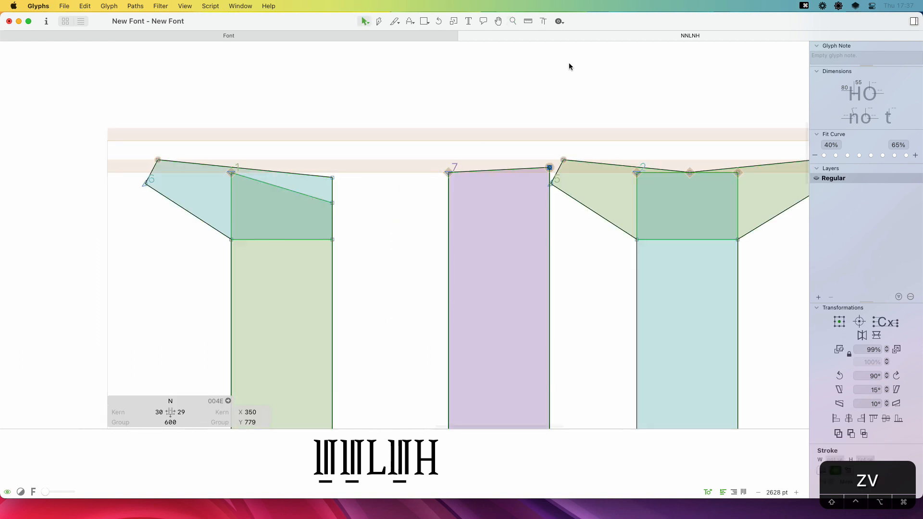
pyautogui.press('Down')
pyautogui.press('Down')
pyautogui.press('Down')
pyautogui.press('Down')
pyautogui.press('cmd+minus')
pyautogui.press('super+minus')
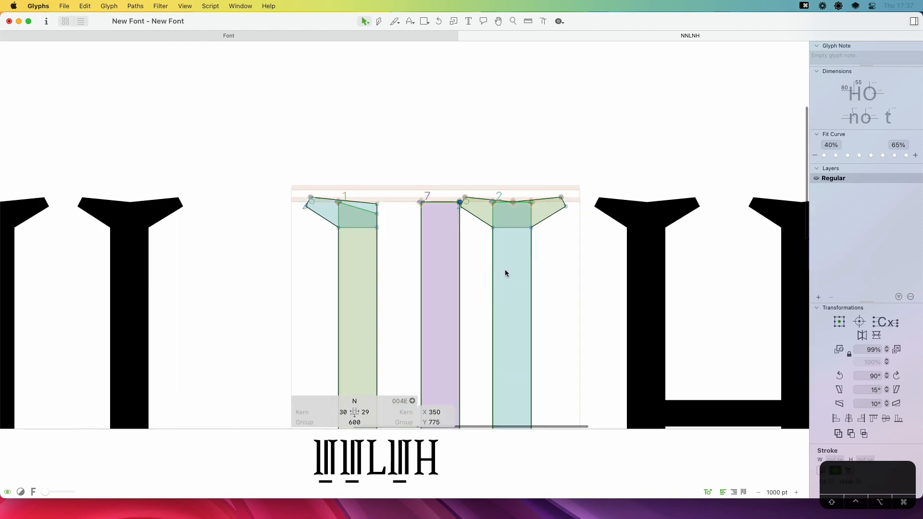
# Slant the middle bar into a diagonal, moving its top edge left to X 161 and its bottom edge right into the right stem
pyautogui.click(438, 202)
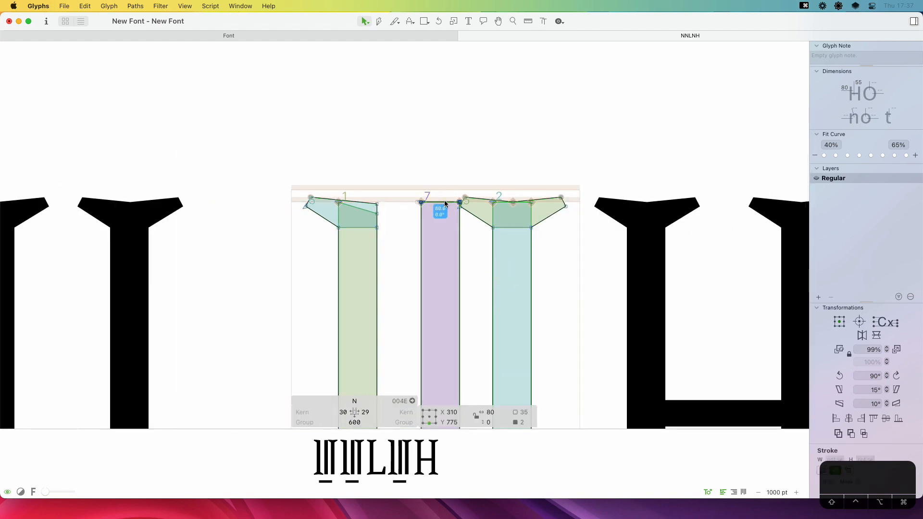
pyautogui.moveTo(442, 201); pyautogui.dragTo(372, 201)
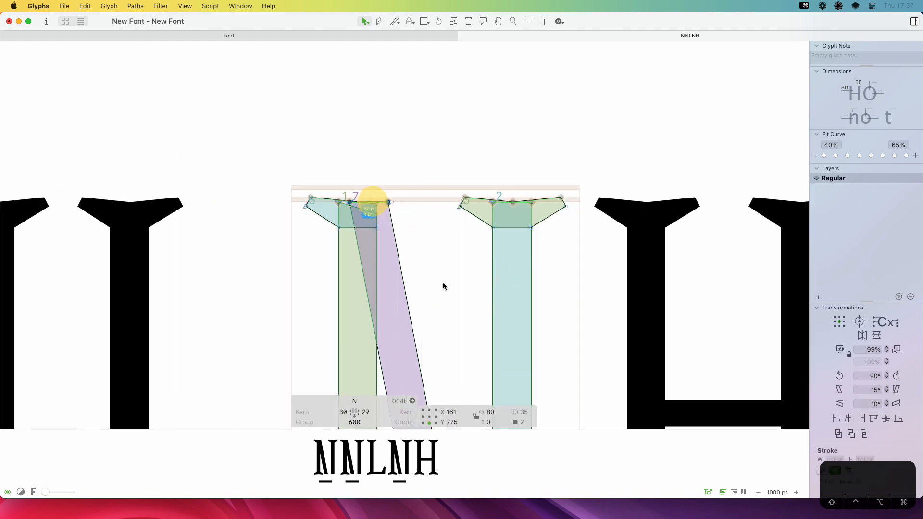
pyautogui.press('space')
pyautogui.moveTo(483, 348); pyautogui.dragTo(508, 149)
pyautogui.moveTo(510, 302); pyautogui.dragTo(496, 328)
pyautogui.press('cmd+minus')
pyautogui.press('space')
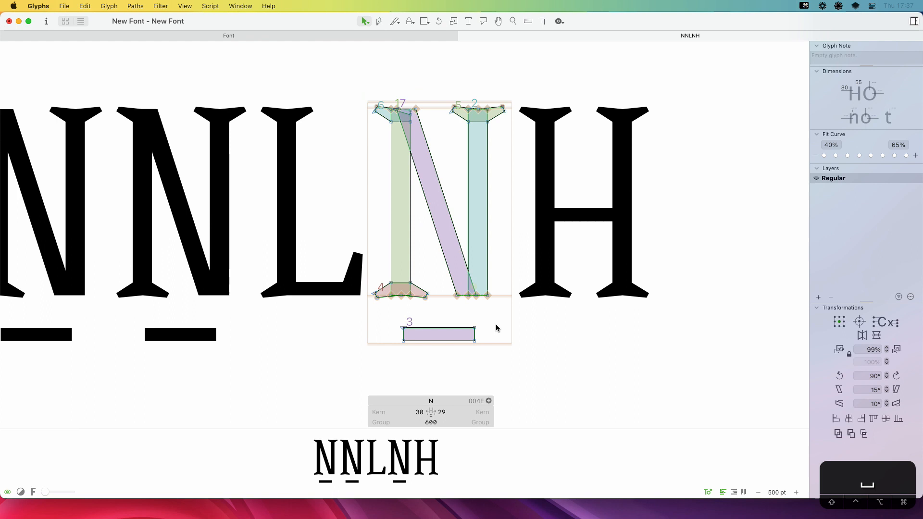
# Nudge the whole N diagonal right to X 293.5 and preview the letter
pyautogui.click(457, 238)
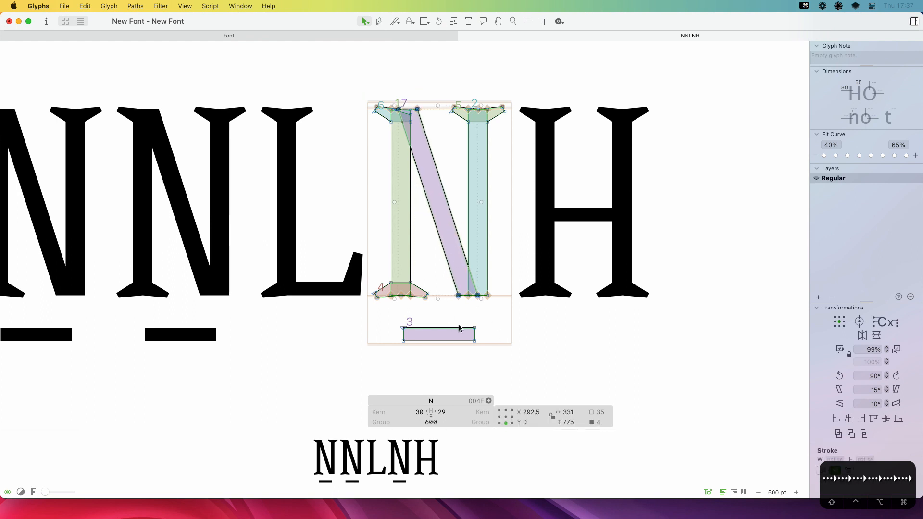
pyautogui.press('space')
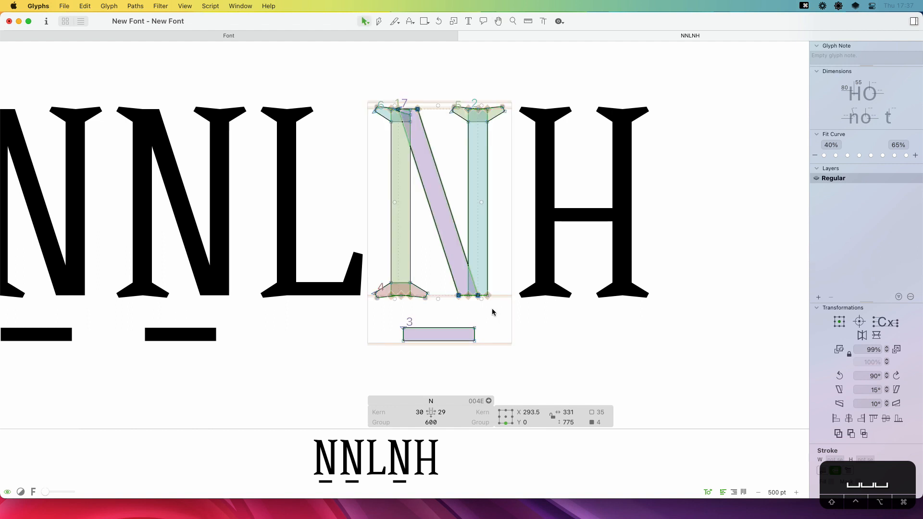
pyautogui.press('space')
pyautogui.moveTo(488, 305); pyautogui.dragTo(505, 325)
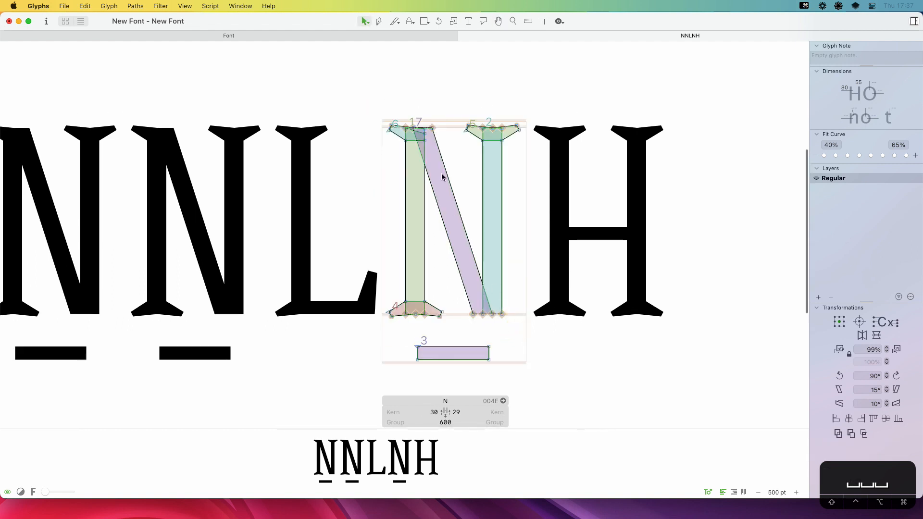
# Move the diagonal's top edge right to X 188 and its bottom edge left to X 409, then preview the letter
pyautogui.click(423, 128)
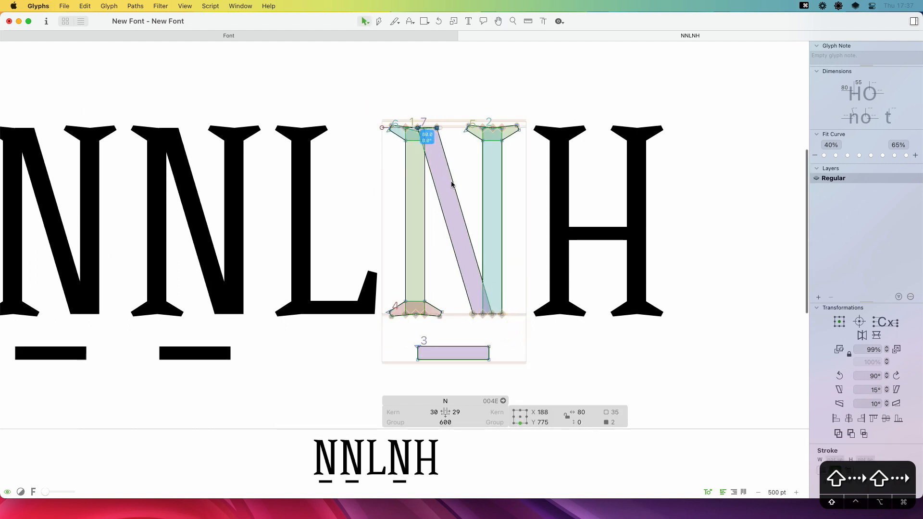
pyautogui.click(479, 326)
pyautogui.hotkey('shift', 'Left')
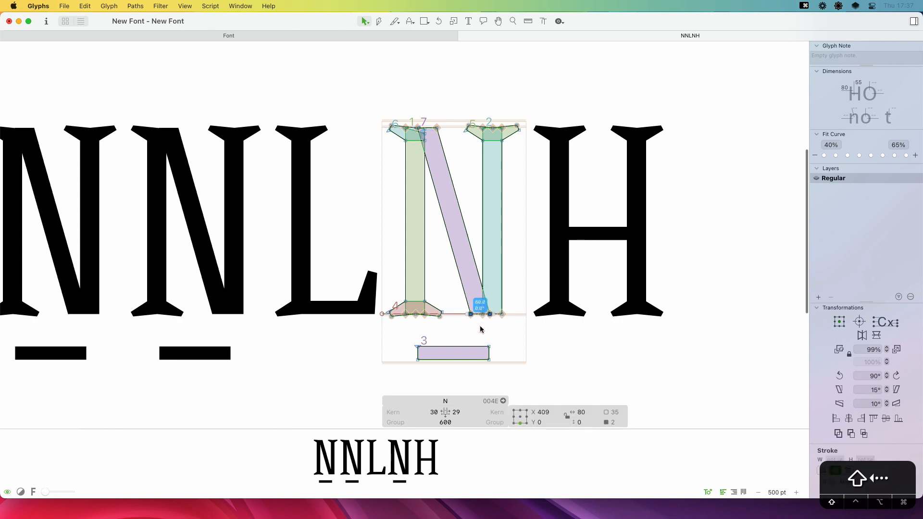
pyautogui.press('space')
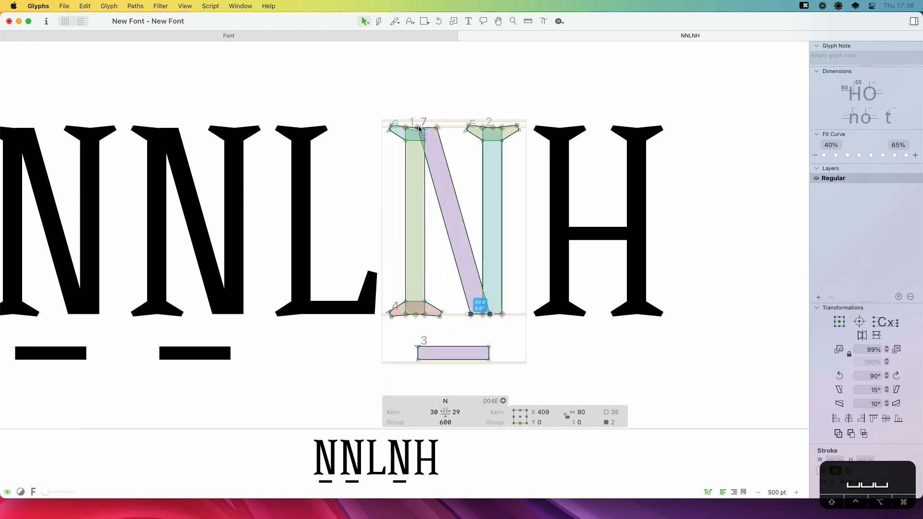
pyautogui.click(436, 128)
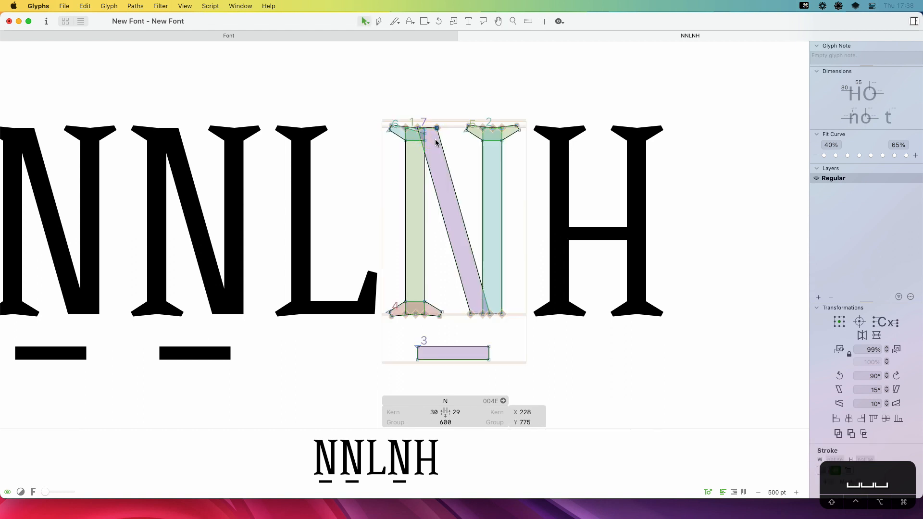
pyautogui.press('space')
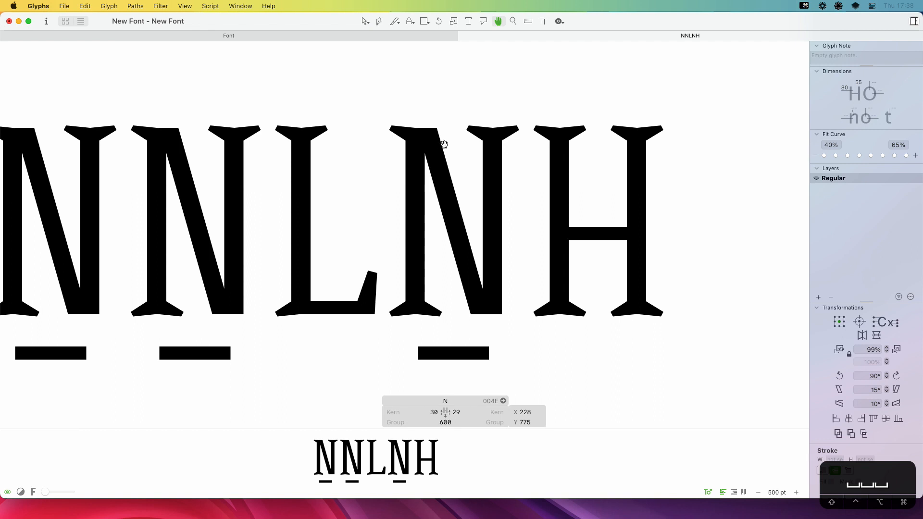
pyautogui.click(477, 315)
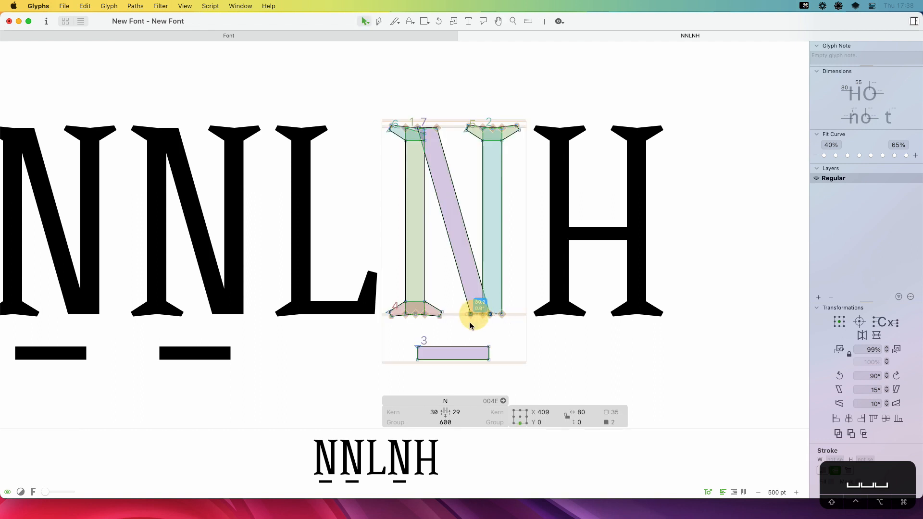
pyautogui.click(472, 323)
pyautogui.moveTo(471, 315)
pyautogui.mouseDown()
pyautogui.moveTo(480, 314)
pyautogui.moveTo(471, 314)
pyautogui.mouseUp()
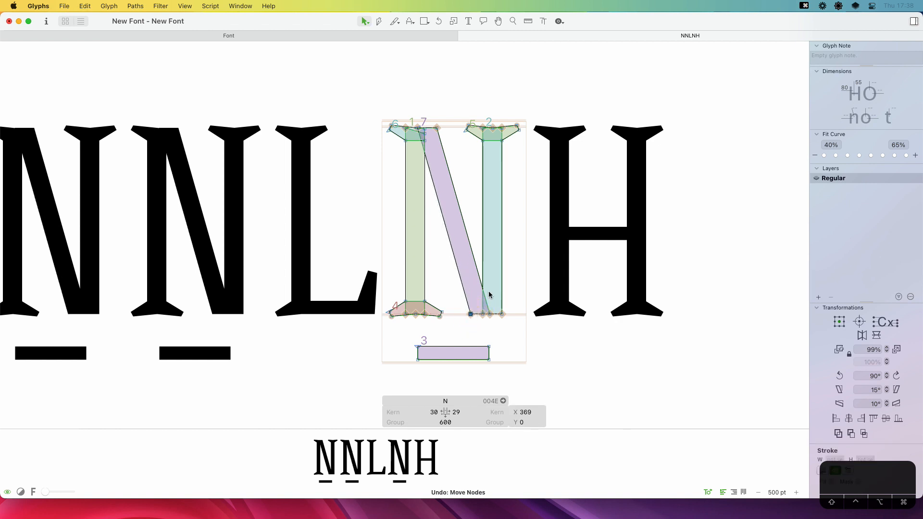
pyautogui.click(496, 333)
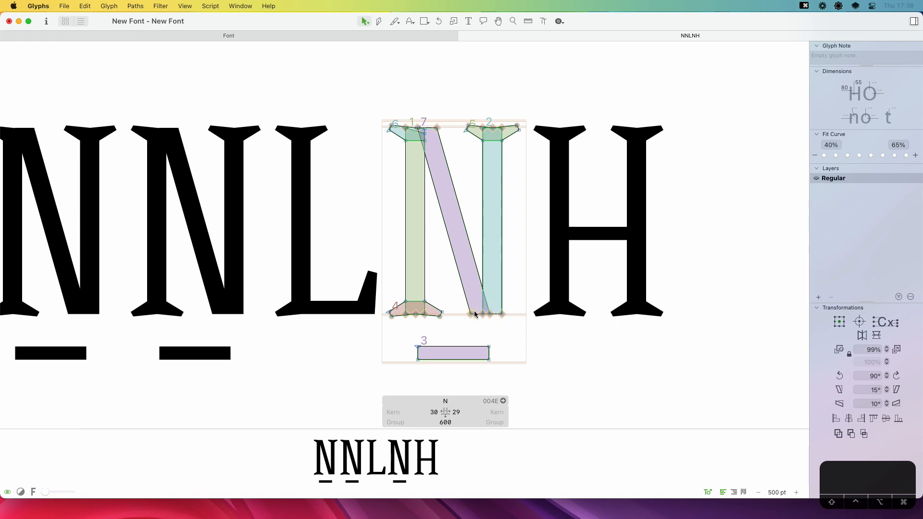
# Move the diagonal's bottom edge right to X 501 so it extends past the right stem
pyautogui.click(475, 315)
pyautogui.hotkey('shift', 'Right')
pyautogui.hotkey('shift', 'Right')
pyautogui.hotkey('shift', 'Right')
pyautogui.hotkey('shift', 'Right')
pyautogui.hotkey('shift', 'Right')
pyautogui.hotkey('shift', 'Right')
pyautogui.hotkey('shift', 'Right')
pyautogui.hotkey('shift', 'Right')
pyautogui.hotkey('shift', 'Right')
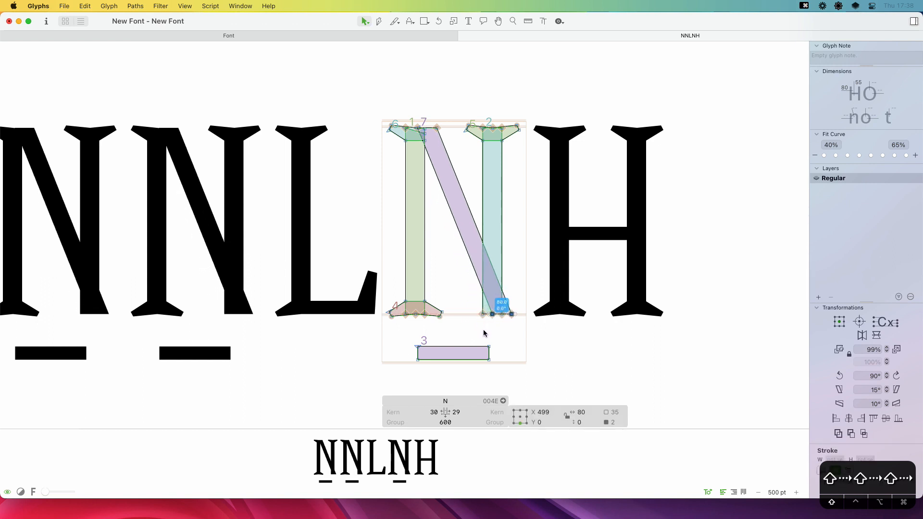
pyautogui.click(496, 331)
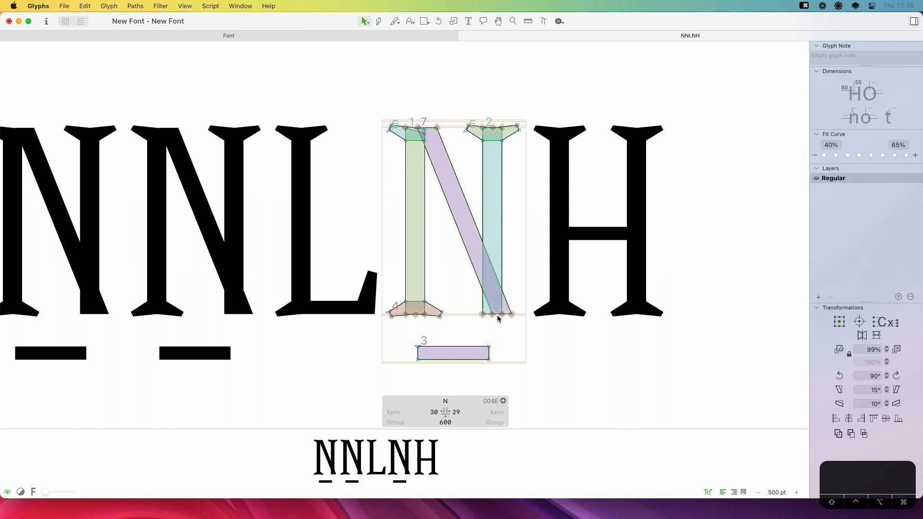
pyautogui.click(506, 315)
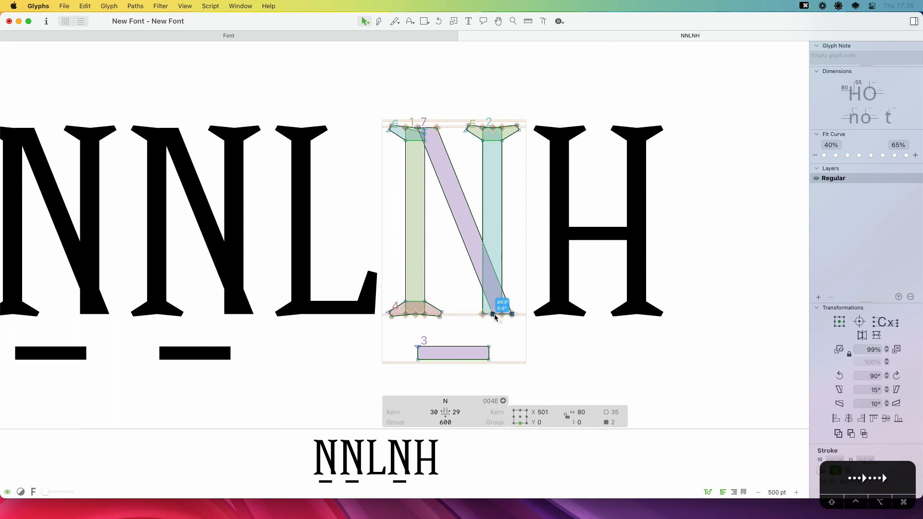
# Move the diagonal's top edge left to X 98, across the left stem's top serif
pyautogui.click(427, 129)
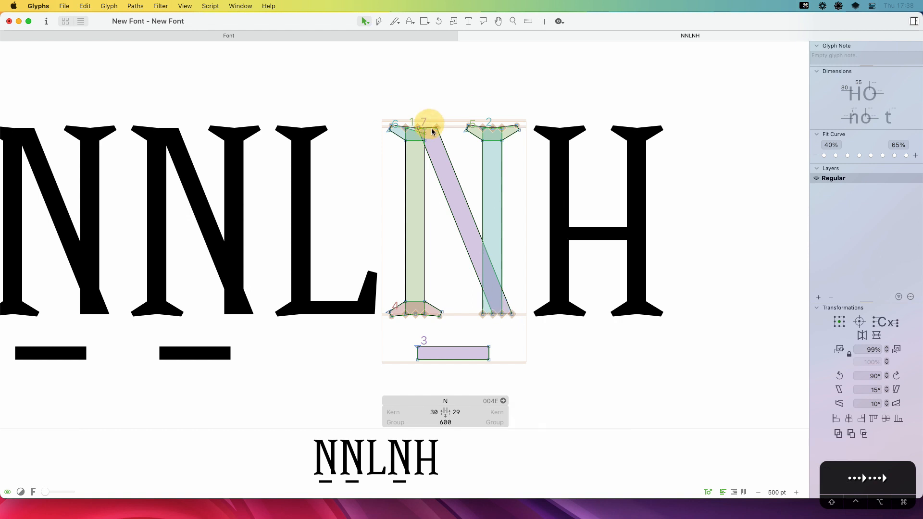
pyautogui.hotkey('shift', 'Left')
pyautogui.hotkey('shift', 'Left')
pyautogui.hotkey('shift', 'Left')
pyautogui.hotkey('shift', 'Left')
pyautogui.hotkey('shift', 'Left')
pyautogui.hotkey('shift', 'Left')
pyautogui.hotkey('shift', 'Left')
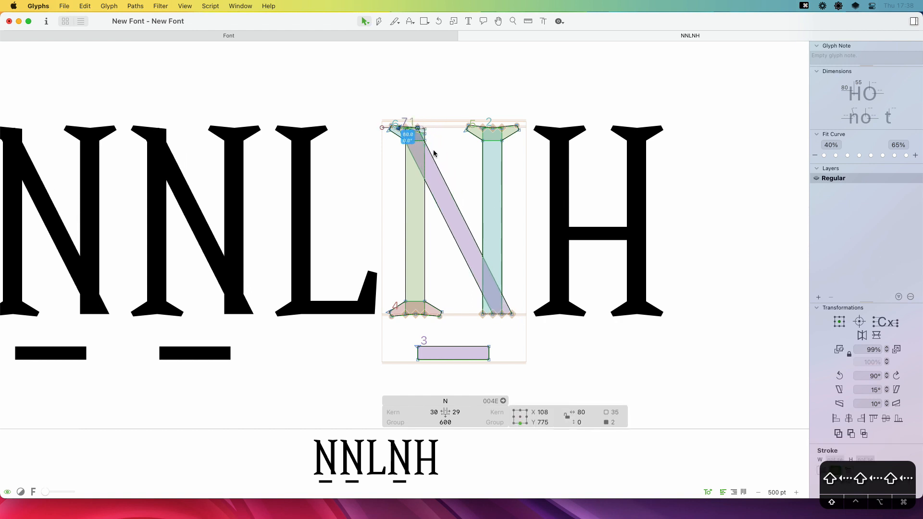
pyautogui.press('Left')
pyautogui.press('Right')
pyautogui.press('Right')
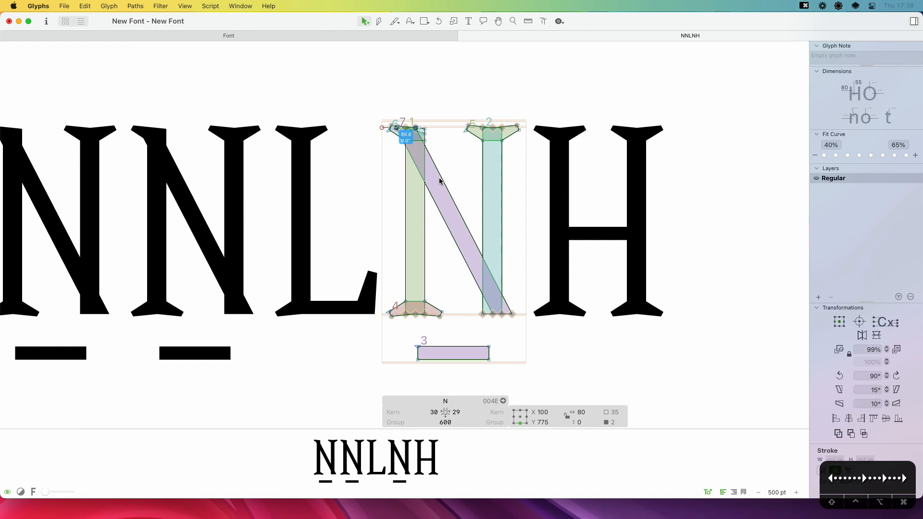
pyautogui.press('Left')
pyautogui.press('Left')
pyautogui.press('Left')
pyautogui.press('Left')
pyautogui.press('Right')
pyautogui.press('Right')
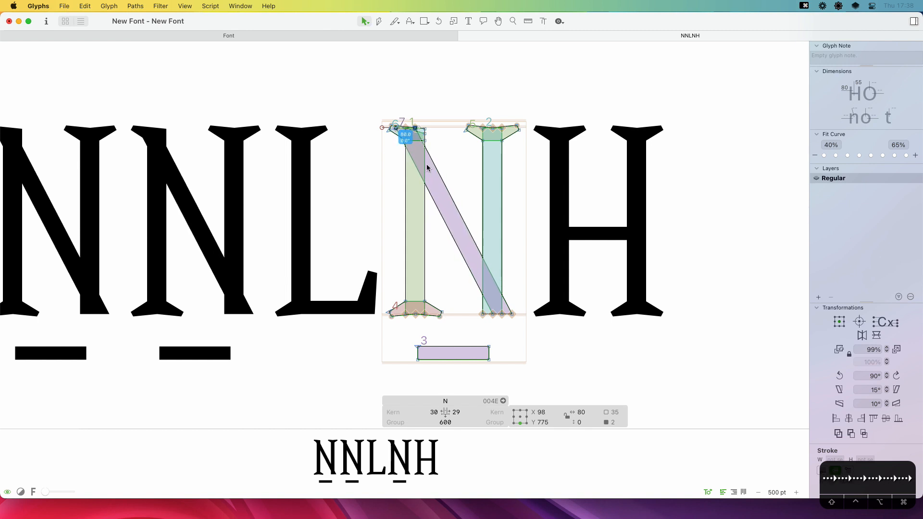
# Duplicate the left stem's bottom serif and place the copy just above that stem's top serif as an alignment guide
pyautogui.doubleClick(439, 313)
pyautogui.press('super+c')
pyautogui.keyDown('alt'); pyautogui.keyDown('shift'); pyautogui.moveTo(439, 318); pyautogui.dragTo(369, 173); pyautogui.keyUp('shift'); pyautogui.keyUp('alt')
pyautogui.press('z')
pyautogui.press('v')
pyautogui.moveTo(457, 74); pyautogui.dragTo(459, 145)
pyautogui.click(473, 181)
# Nudge the diagonal's top edge right to X 100, aligning its right node with the middle of the serif copy
pyautogui.click(431, 184)
pyautogui.click(412, 184)
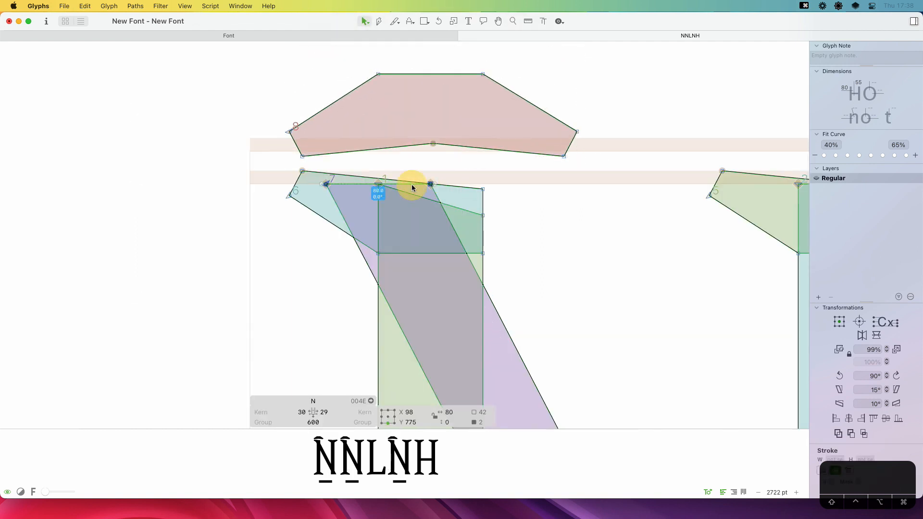
pyautogui.press('Right')
pyautogui.press('Right')
pyautogui.press('Right')
pyautogui.press('Left')
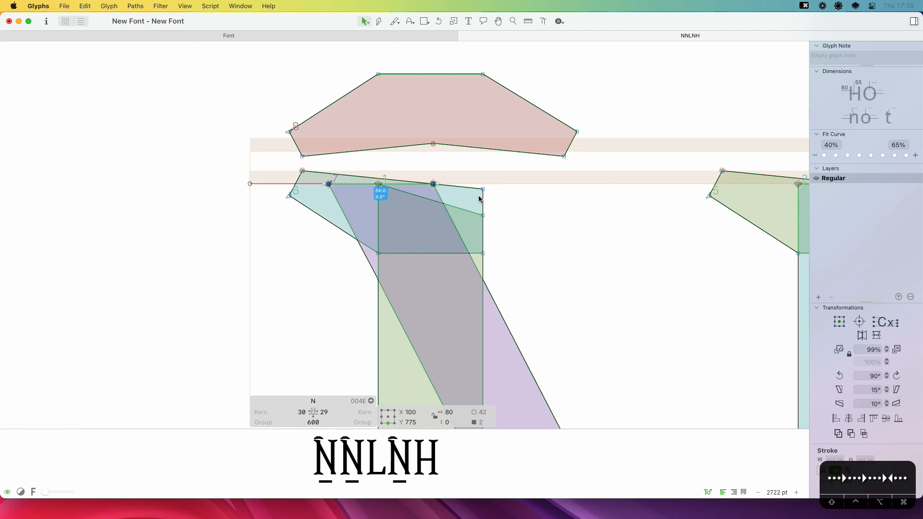
# Delete the serif copy above the left stem and preview the letters
pyautogui.doubleClick(460, 143)
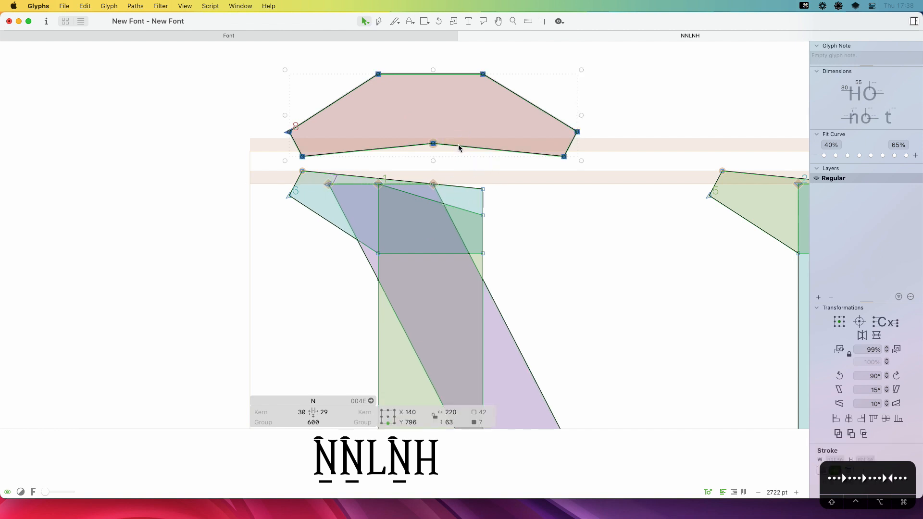
pyautogui.moveTo(457, 144); pyautogui.dragTo(471, 181)
pyautogui.press('BackSpace')
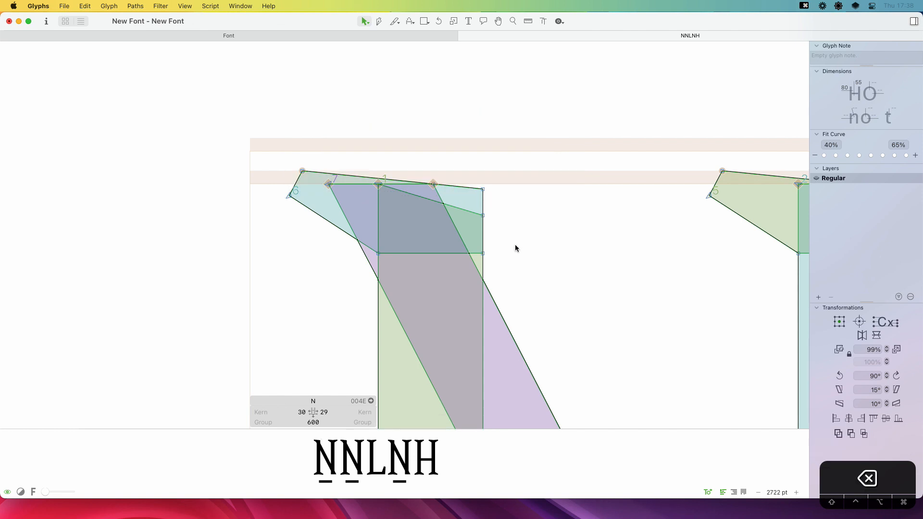
pyautogui.press('super+minus')
pyautogui.press('space')
pyautogui.press('space')
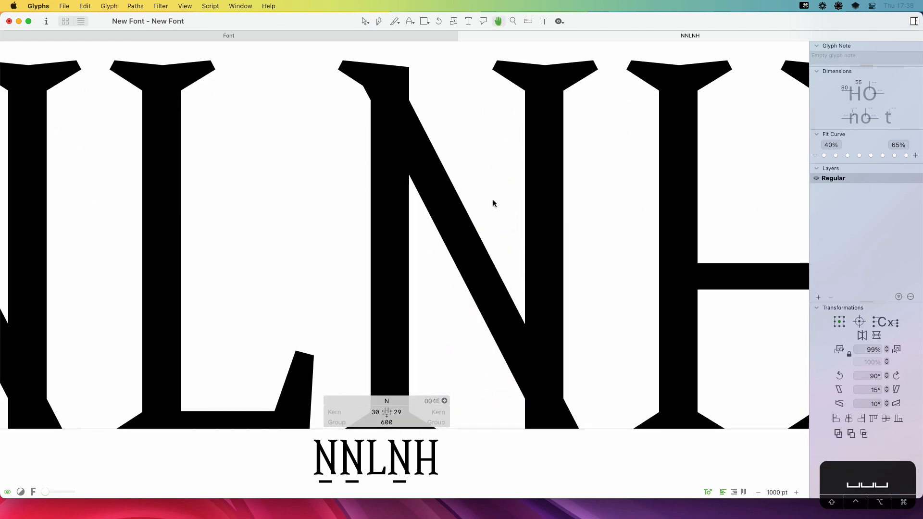
# Add nodes on the diagonal's edges inside the stems, at X 463, Y 151 and X 137, Y 626
pyautogui.press('p')
pyautogui.press('super+minus')
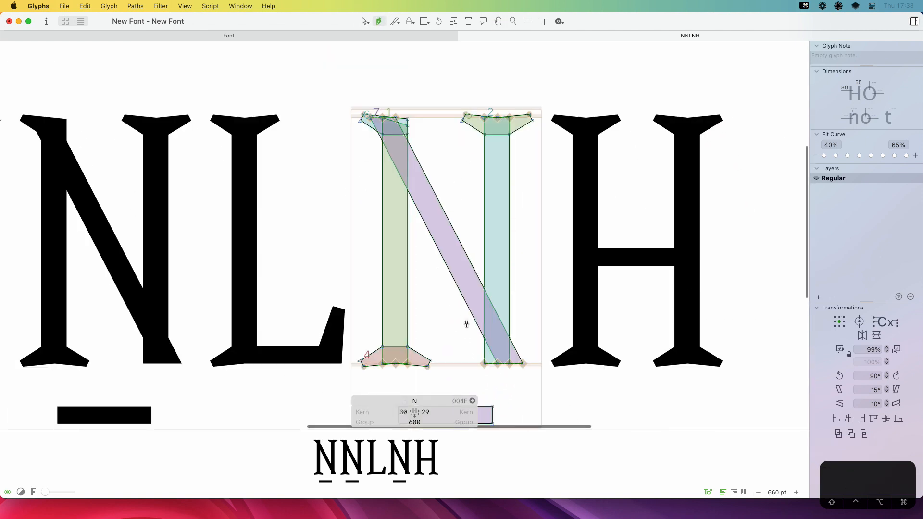
pyautogui.click(498, 316)
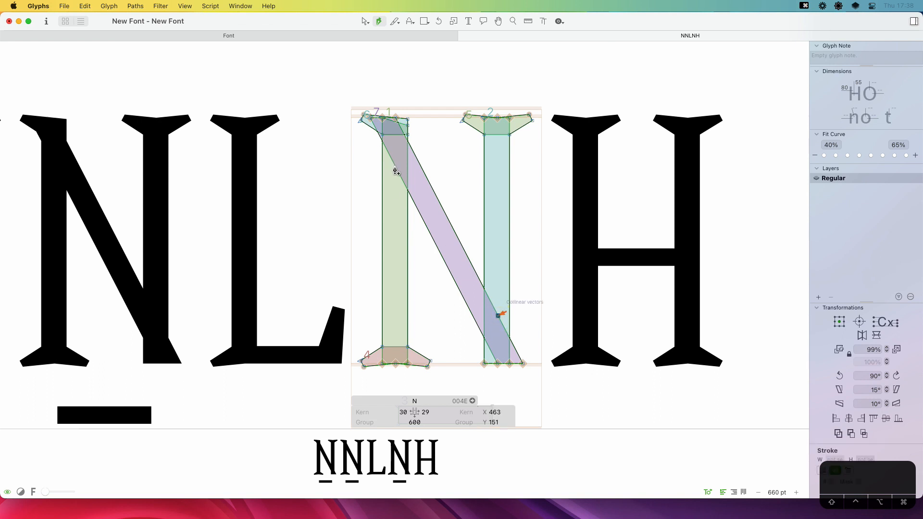
# Delete the diagonal's upper-left and lower-right corner nodes to trim the ends protruding beyond the stems
pyautogui.press('v')
pyautogui.click(354, 160)
pyautogui.click(368, 119)
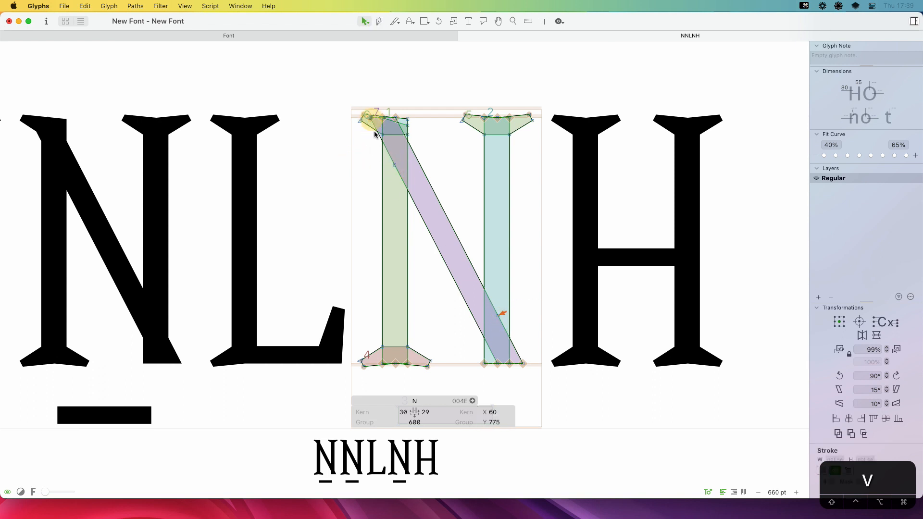
pyautogui.press('BackSpace')
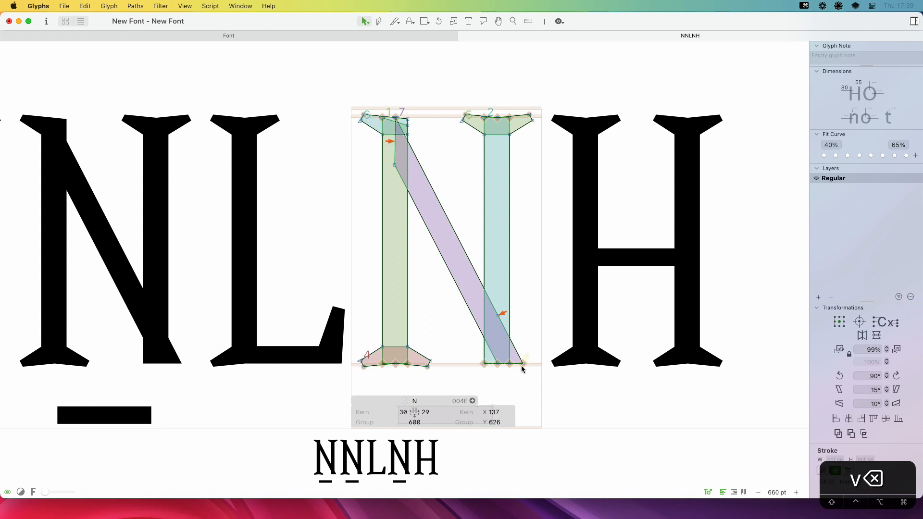
pyautogui.press('BackSpace')
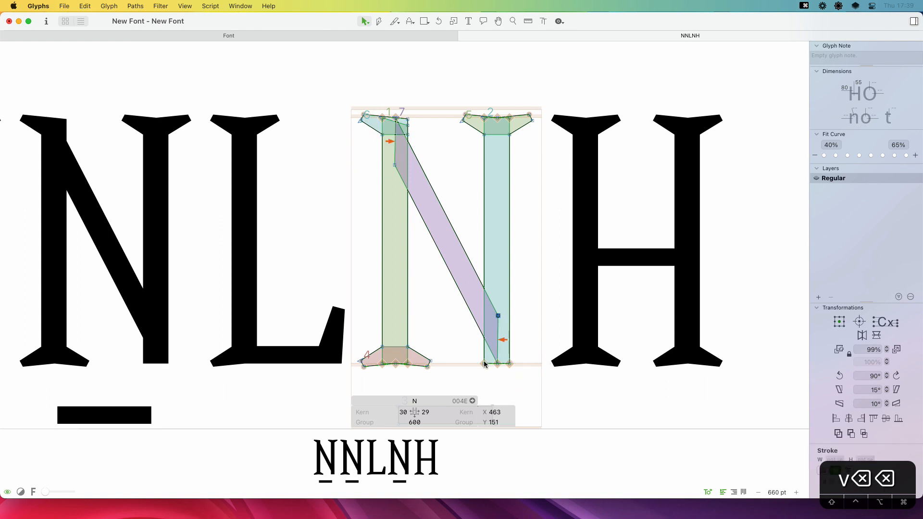
# Add nodes on the diagonal at the inner stem edges, at X 419, Y 145 and X 178, Y 649
pyautogui.press('p')
pyautogui.click(485, 319)
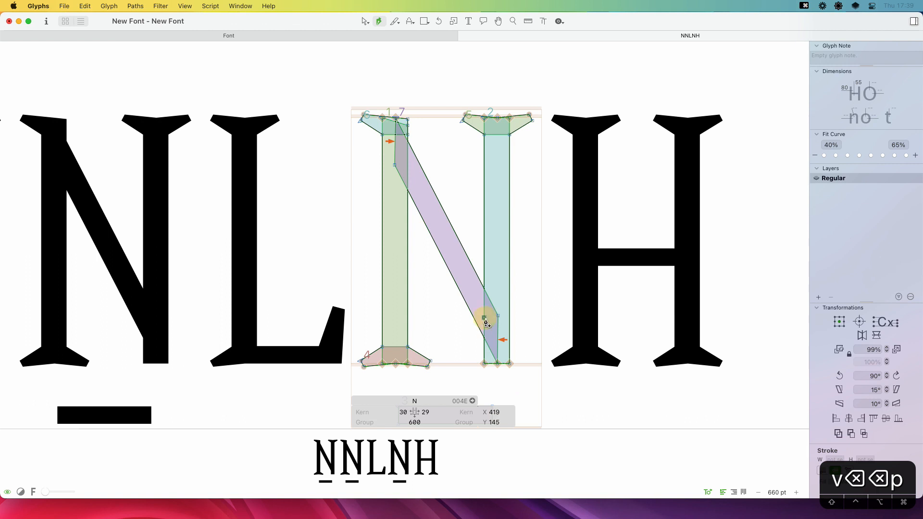
pyautogui.press('v')
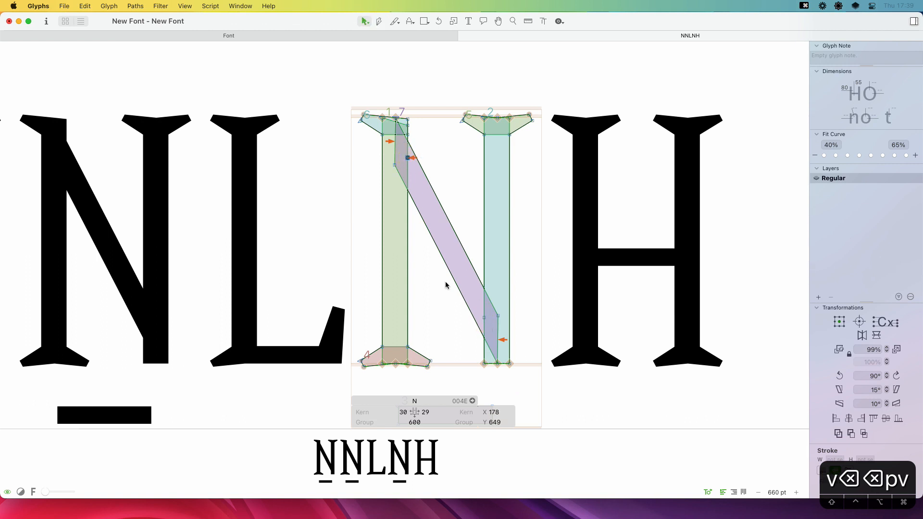
pyautogui.moveTo(468, 354); pyautogui.dragTo(484, 366)
pyautogui.press('BackSpace')
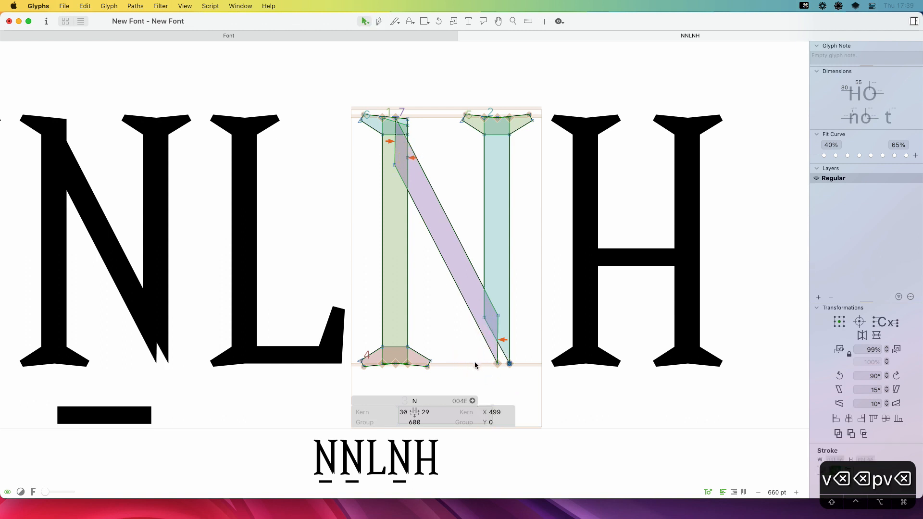
pyautogui.press('cmd+z')
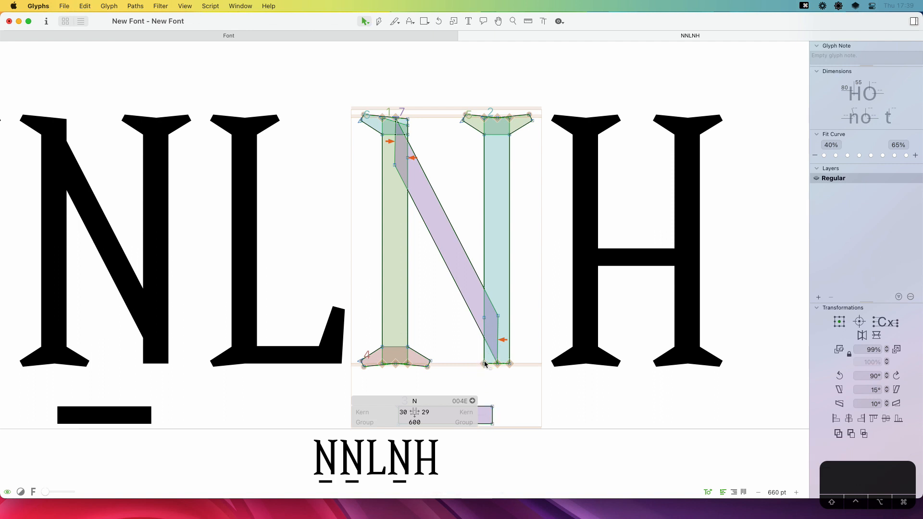
# Move the right stem's lower inner corner node onto the diagonal's bottom tip at X 461, Y 0, and preview the letters
pyautogui.keyDown('shift'); pyautogui.click(487, 364); pyautogui.keyUp('shift')
pyautogui.press('space')
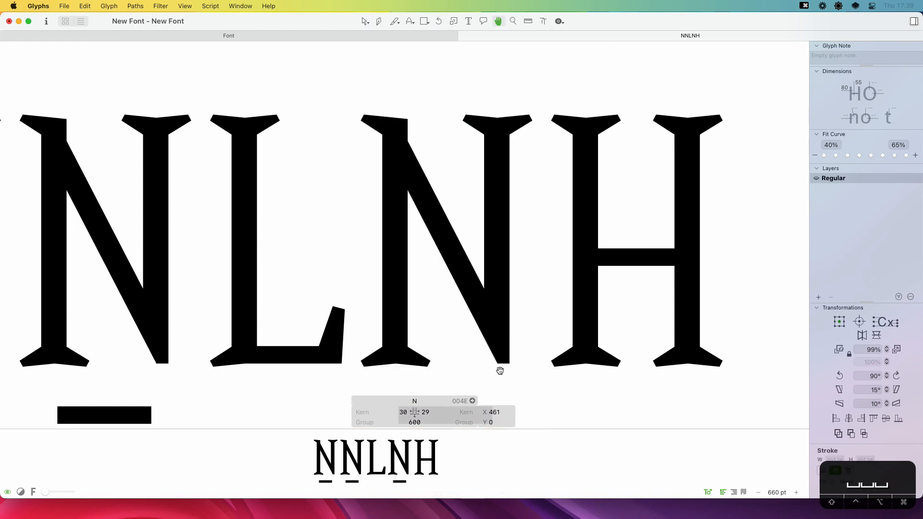
# Move the right corner node of the left stem's top serif onto the diagonal's top node
pyautogui.press('z')
pyautogui.moveTo(451, 78); pyautogui.dragTo(337, 207)
pyautogui.press('v')
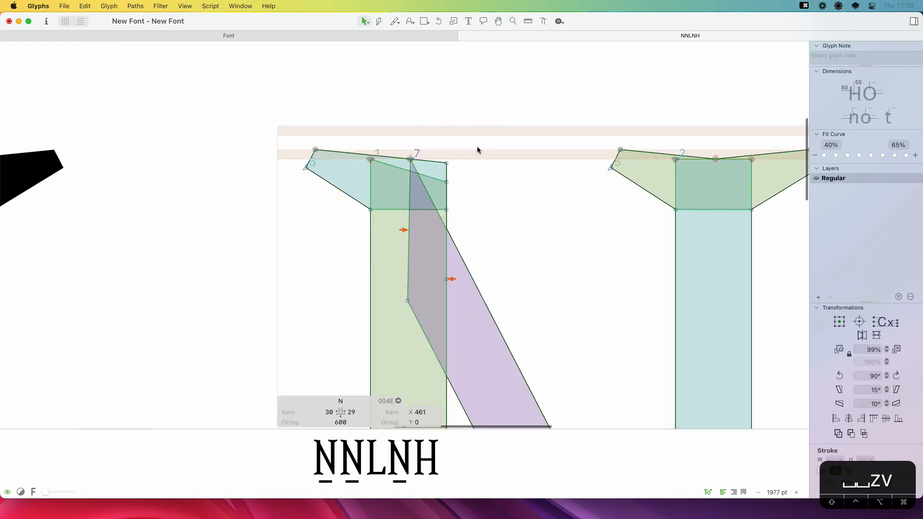
pyautogui.click(446, 163)
pyautogui.press('z')
pyautogui.moveTo(479, 103); pyautogui.dragTo(307, 236)
pyautogui.press('v')
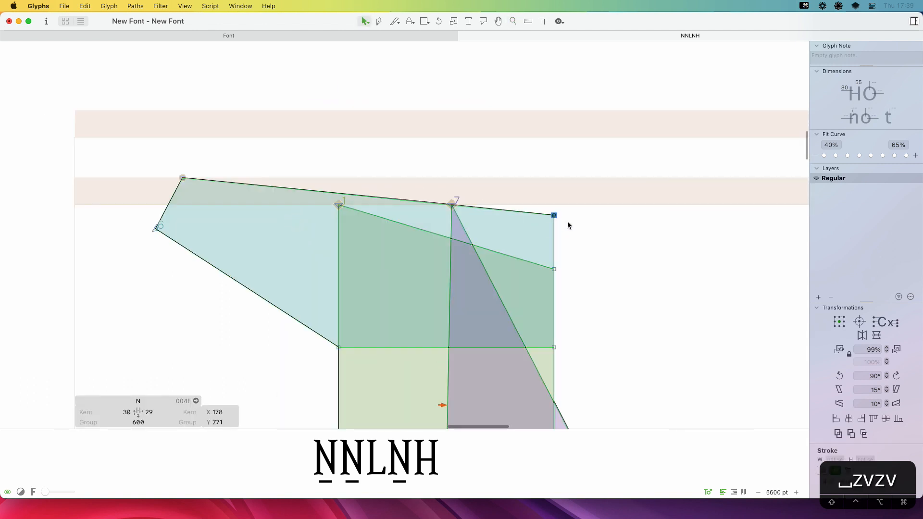
pyautogui.click(567, 222)
pyautogui.moveTo(554, 216); pyautogui.dragTo(451, 203)
pyautogui.press('super+minus')
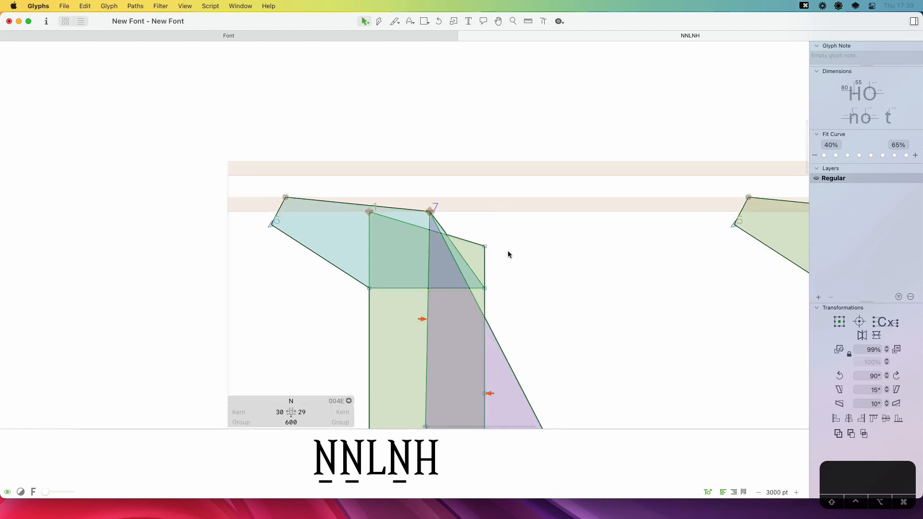
# Tuck the inner corners of the left stem's top and its serif inside the diagonal, and delete the extra node on the diagonal's upper edge
pyautogui.moveTo(485, 247); pyautogui.dragTo(511, 252)
pyautogui.click(517, 292)
pyautogui.click(484, 394)
pyautogui.press('BackSpace')
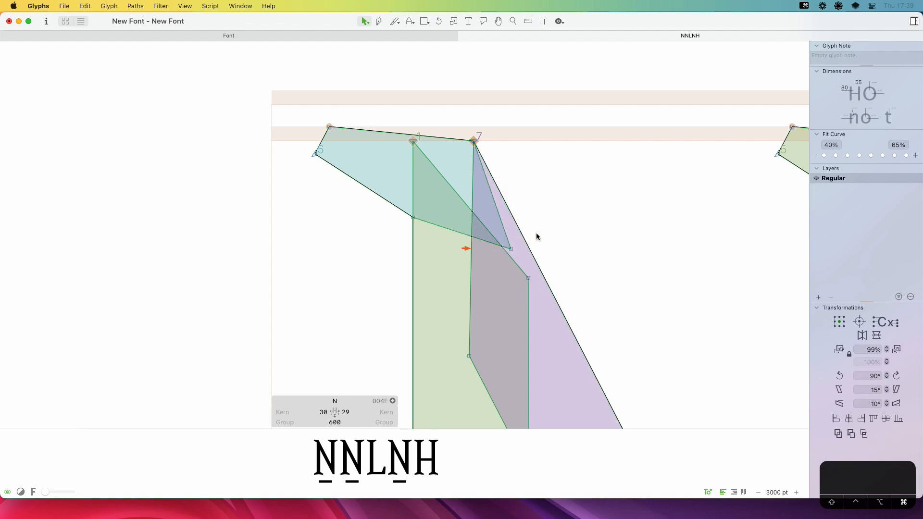
pyautogui.press('super+minus')
pyautogui.press('super+minus')
pyautogui.press('super+minus')
pyautogui.press('space')
pyautogui.moveTo(539, 347); pyautogui.dragTo(495, 268)
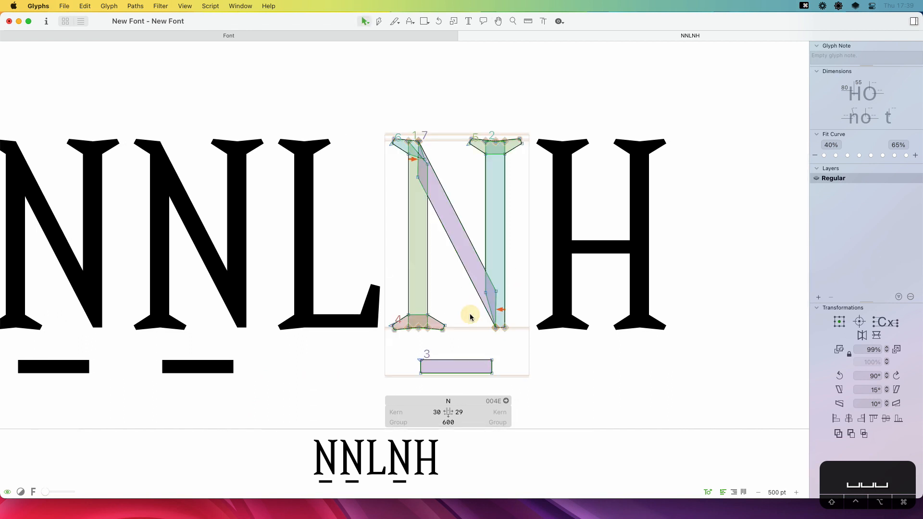
pyautogui.click(427, 281)
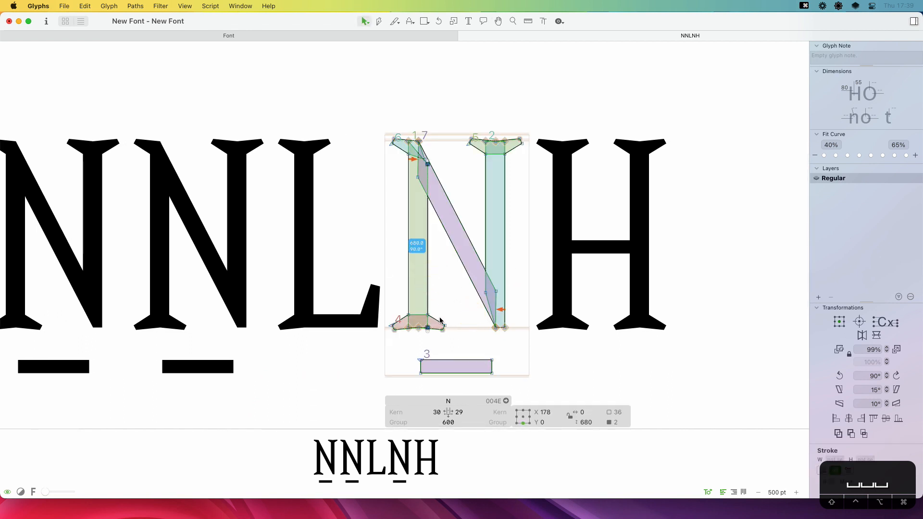
pyautogui.keyDown('shift'); pyautogui.click(443, 316); pyautogui.keyUp('shift')
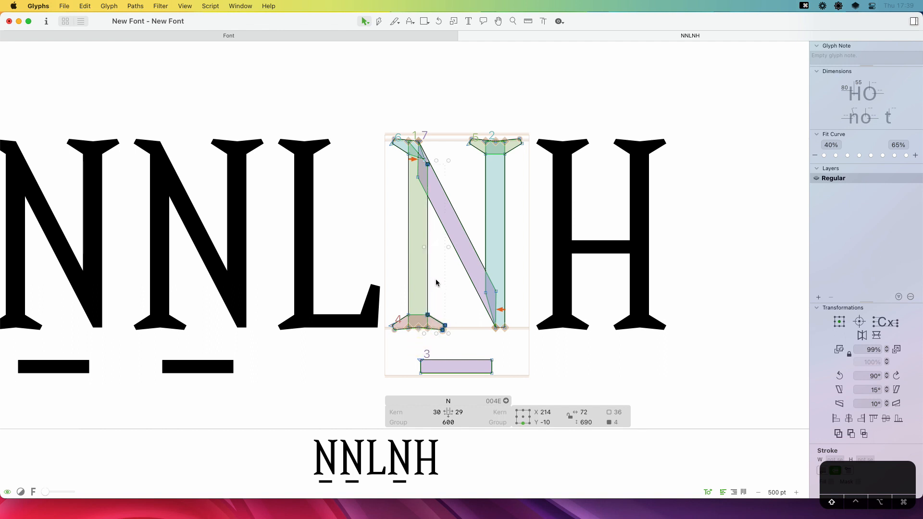
pyautogui.hotkey('shift', 'Left')
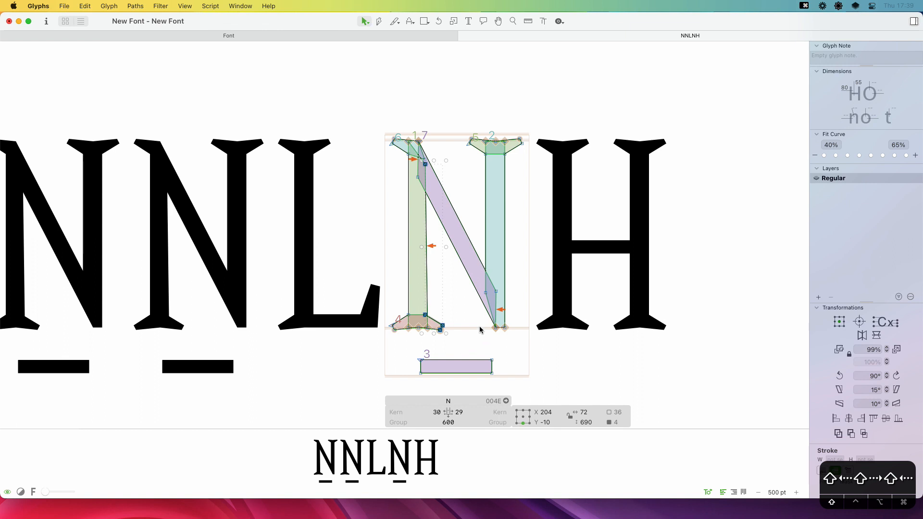
pyautogui.hotkey('shift', 'Right')
pyautogui.hotkey('shift', 'Left')
pyautogui.hotkey('shift', 'Right')
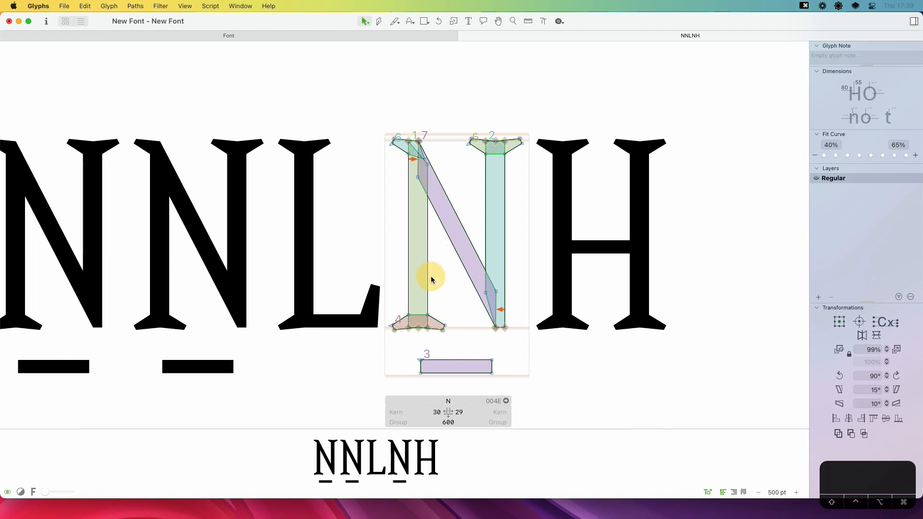
# Shift the left stem's inner edge and the inner half of its bottom serif 20 units left, and measure the stem's thickness
pyautogui.click(428, 282)
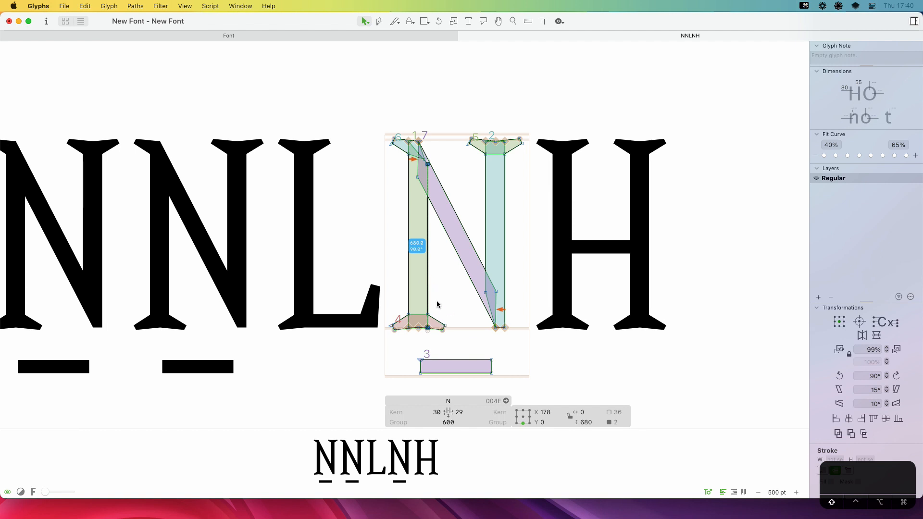
pyautogui.keyDown('shift'); pyautogui.click(426, 316); pyautogui.keyUp('shift')
pyautogui.moveTo(450, 319); pyautogui.dragTo(438, 337)
pyautogui.hotkey('shift', 'Left')
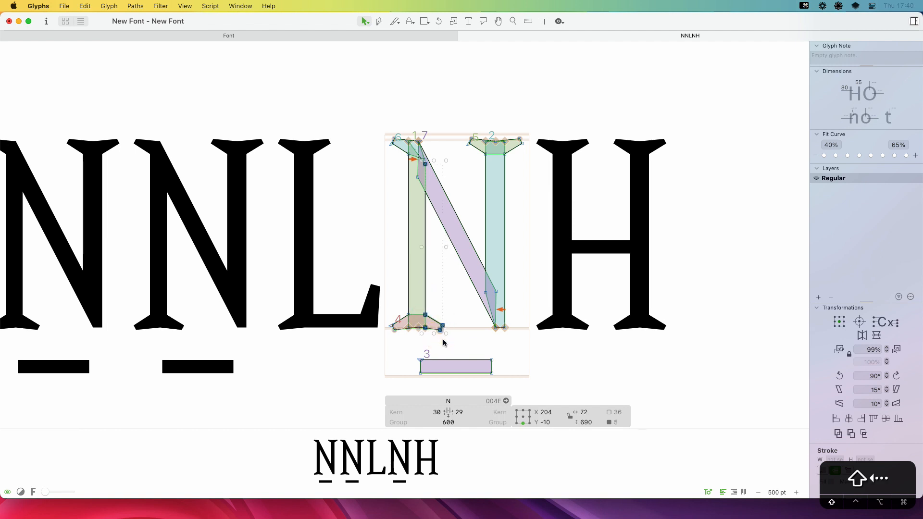
pyautogui.hotkey('shift', 'Left')
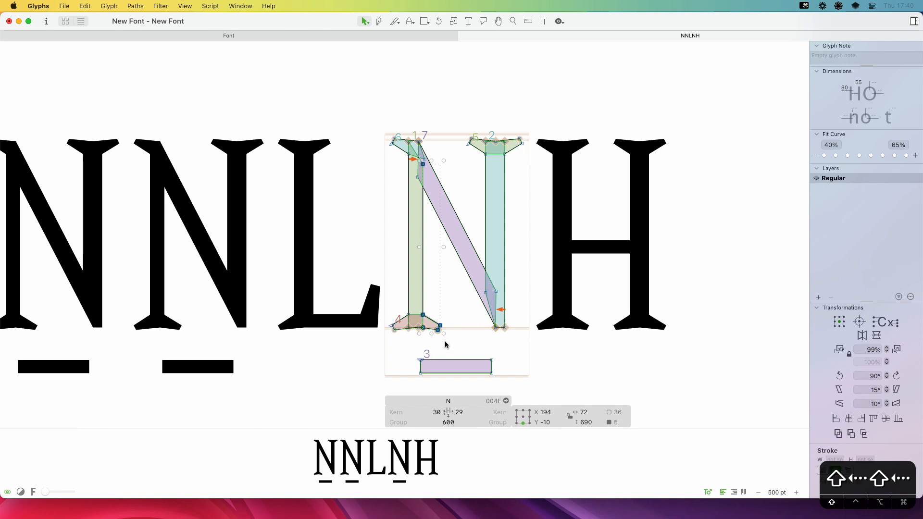
pyautogui.press('l')
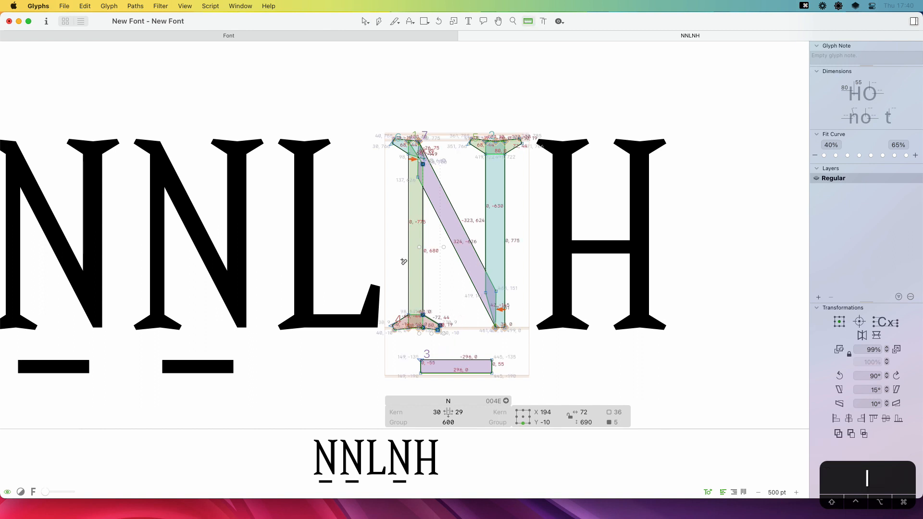
pyautogui.click(447, 266)
pyautogui.press('v')
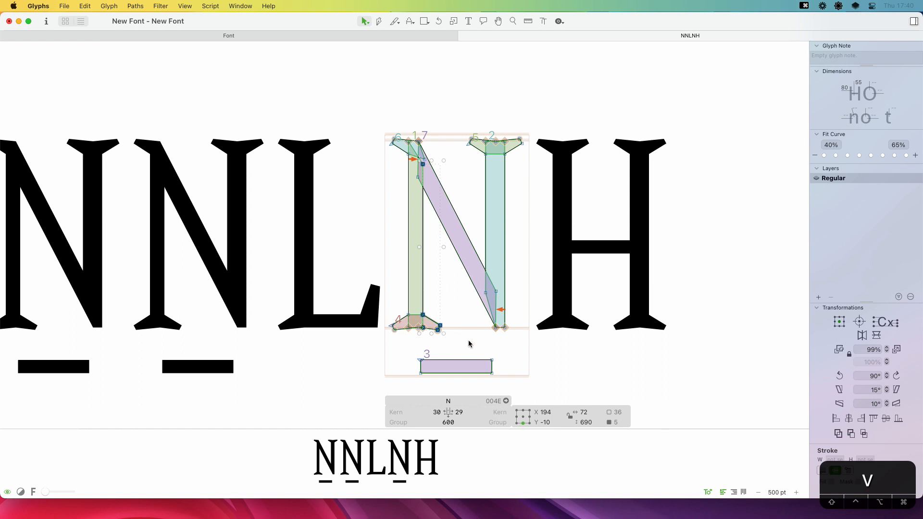
# Nudge the selected stem edge and serif nodes 5 units right, measure the stem again and preview the letters
pyautogui.press('Right')
pyautogui.press('Right')
pyautogui.press('Right')
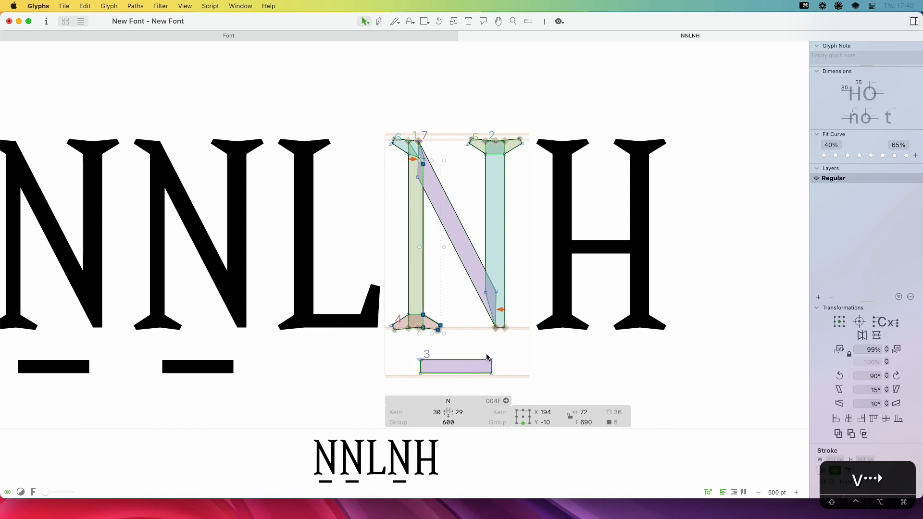
pyautogui.press('Right')
pyautogui.press('Right')
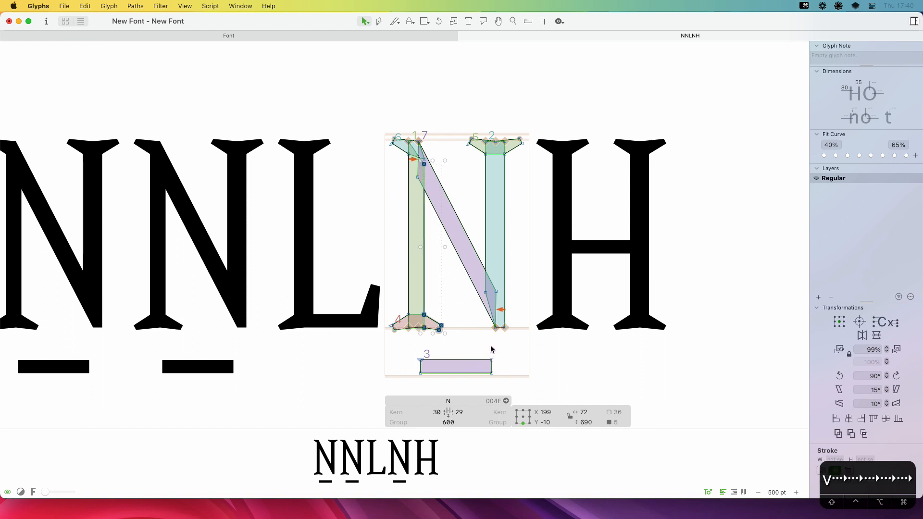
pyautogui.press('l')
pyautogui.click(449, 267)
pyautogui.press('v')
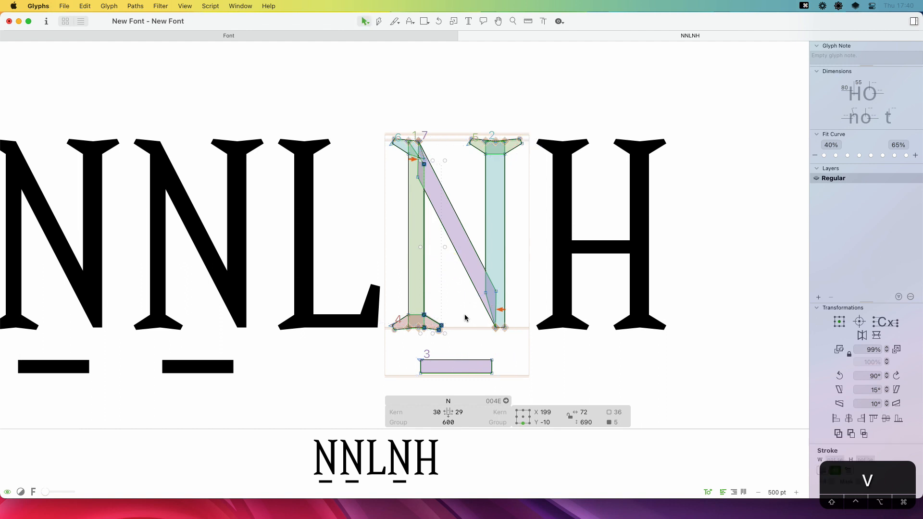
pyautogui.press('space')
pyautogui.press('space')
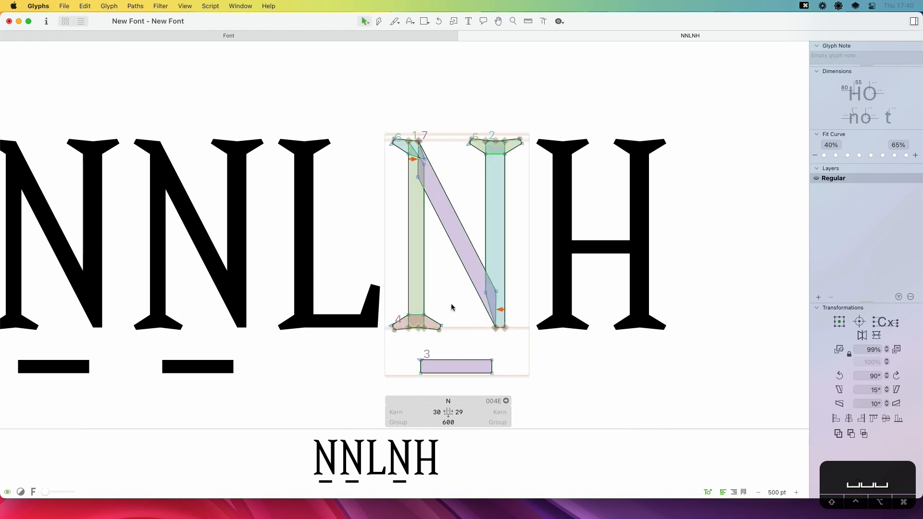
# Move the centre node on the base of the left stem's bottom serif to X 131, Y 0
pyautogui.press('z')
pyautogui.moveTo(455, 293); pyautogui.dragTo(371, 361)
pyautogui.press('v')
pyautogui.click(431, 241)
pyautogui.hotkey('shift', 'Left')
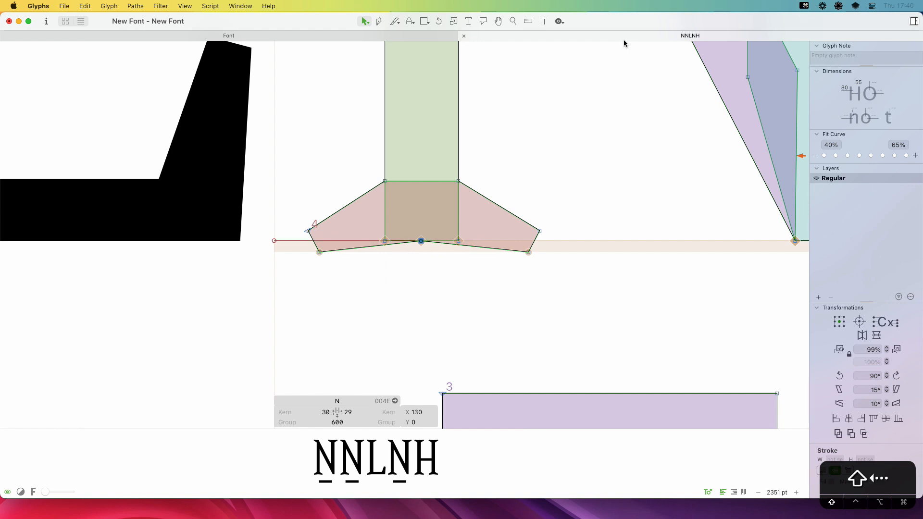
pyautogui.press('Right')
pyautogui.press('Right')
pyautogui.press('Right')
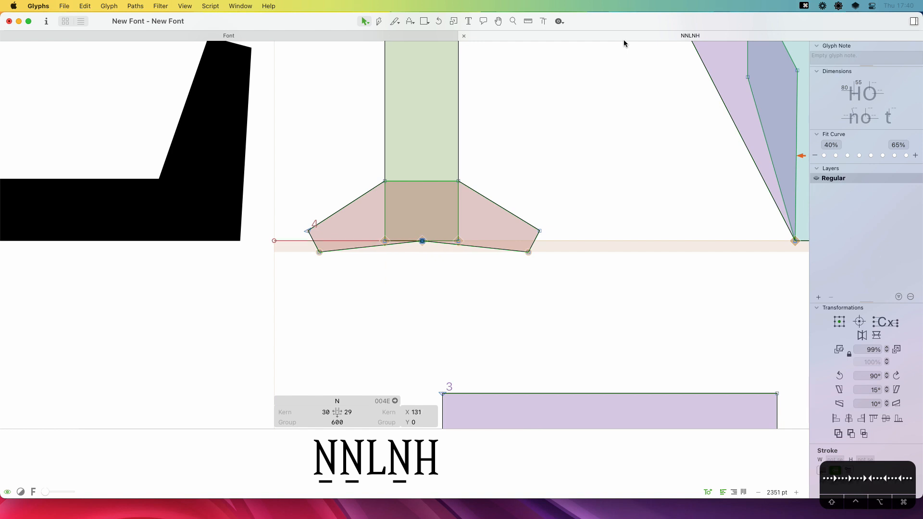
# Measure both halves of the bottom serif's base and nudge its centre node to X 132
pyautogui.keyDown('shift'); pyautogui.click(528, 251); pyautogui.keyUp('shift')
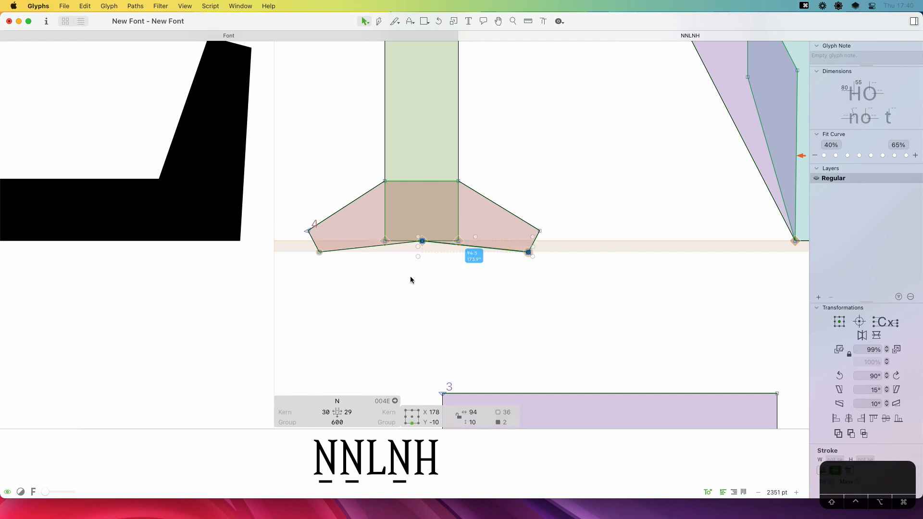
pyautogui.moveTo(435, 278); pyautogui.dragTo(403, 217)
pyautogui.moveTo(354, 289); pyautogui.dragTo(276, 232)
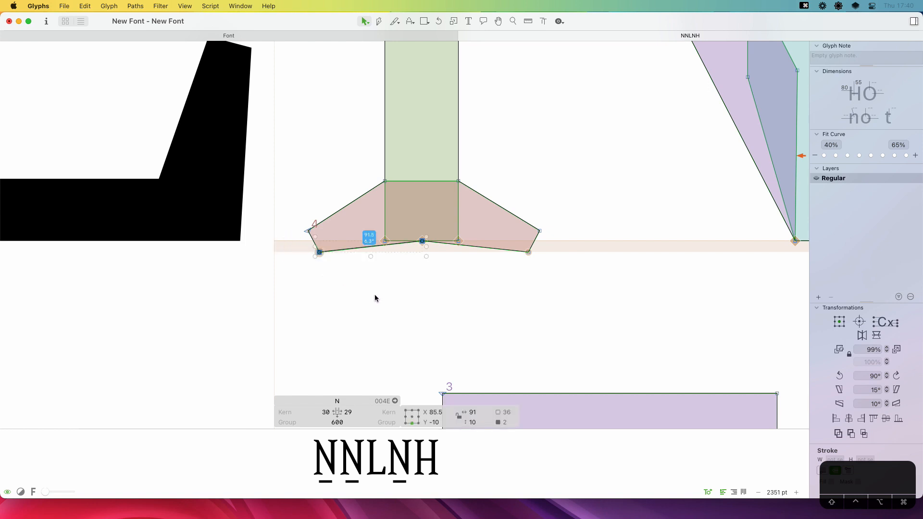
pyautogui.moveTo(433, 268); pyautogui.dragTo(412, 237)
pyautogui.press('Right')
pyautogui.moveTo(342, 270); pyautogui.dragTo(289, 225)
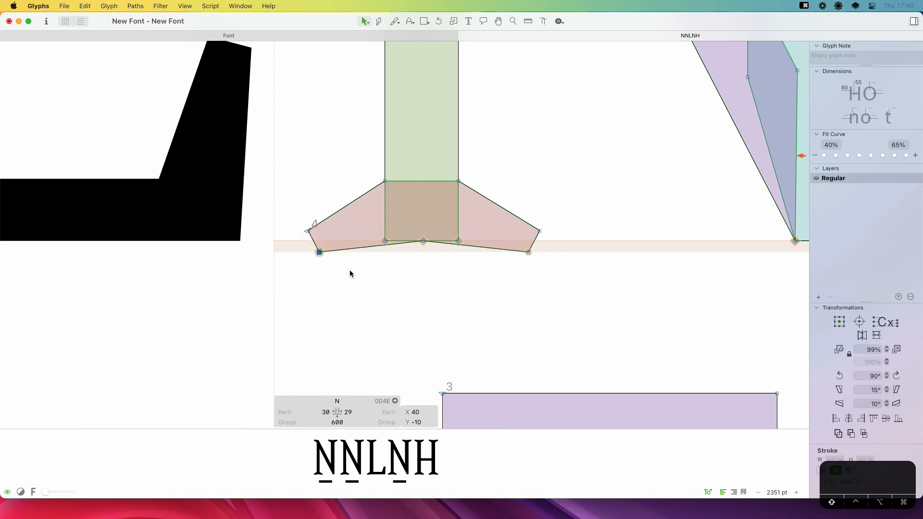
pyautogui.moveTo(457, 288); pyautogui.dragTo(406, 221)
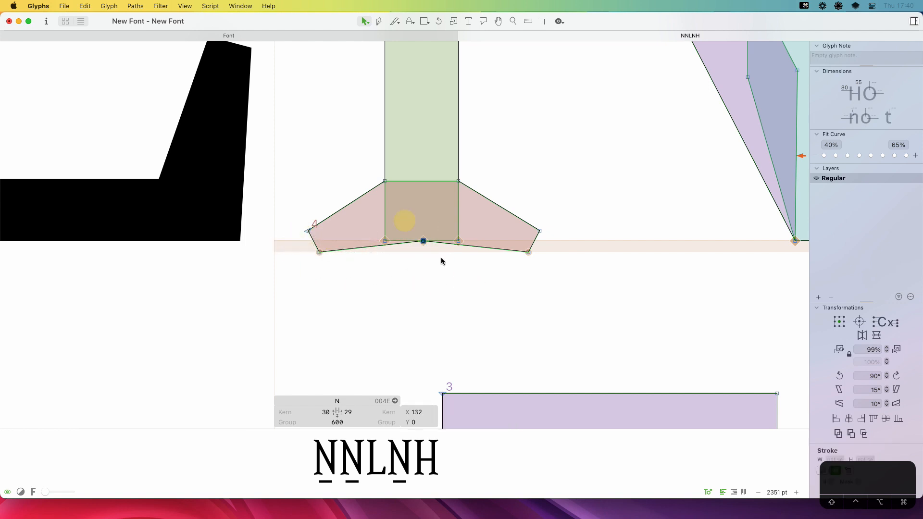
# Nudge the bottom serif's centre node one more unit right and compare the lengths of its two base segments
pyautogui.keyDown('shift'); pyautogui.click(528, 251); pyautogui.keyUp('shift')
pyautogui.moveTo(513, 290); pyautogui.dragTo(420, 227)
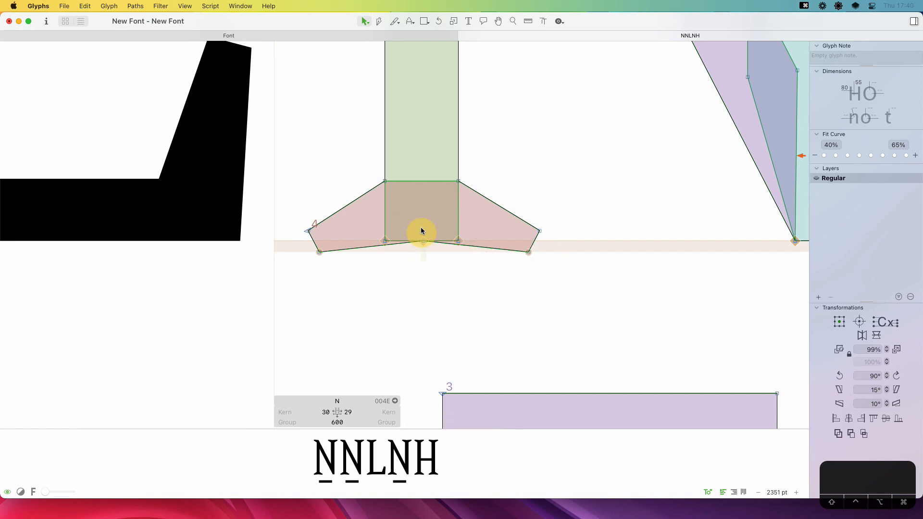
pyautogui.press('Right')
pyautogui.keyDown('shift'); pyautogui.click(528, 252); pyautogui.keyUp('shift')
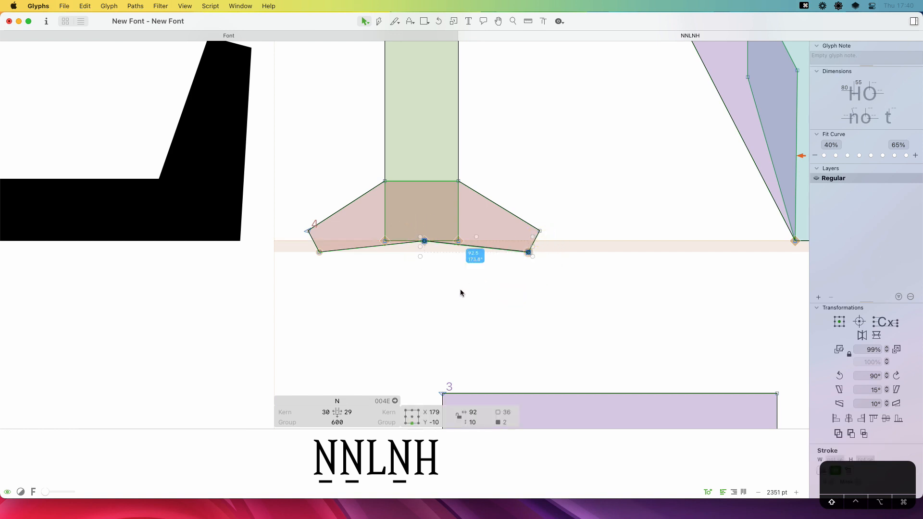
pyautogui.moveTo(350, 280); pyautogui.dragTo(296, 239)
pyautogui.keyDown('shift'); pyautogui.click(424, 241); pyautogui.keyUp('shift')
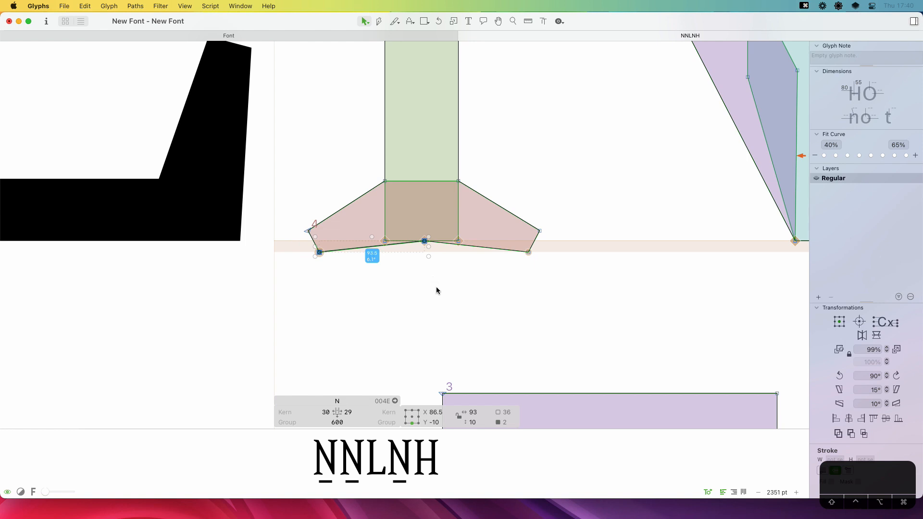
# Duplicate the left stem with its bottom serif, place the copy over the right stem and rotate it 180°
pyautogui.press('super+minus')
pyautogui.press('super+minus')
pyautogui.press('space')
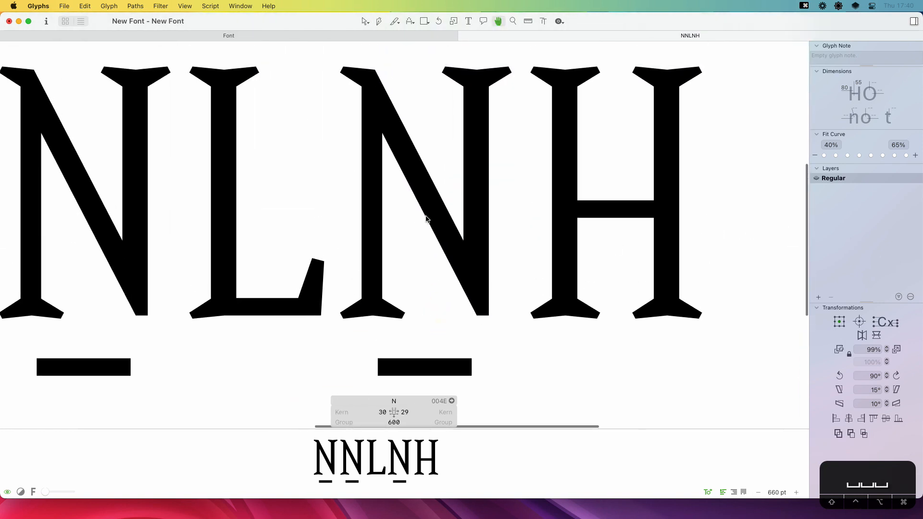
pyautogui.click(460, 154)
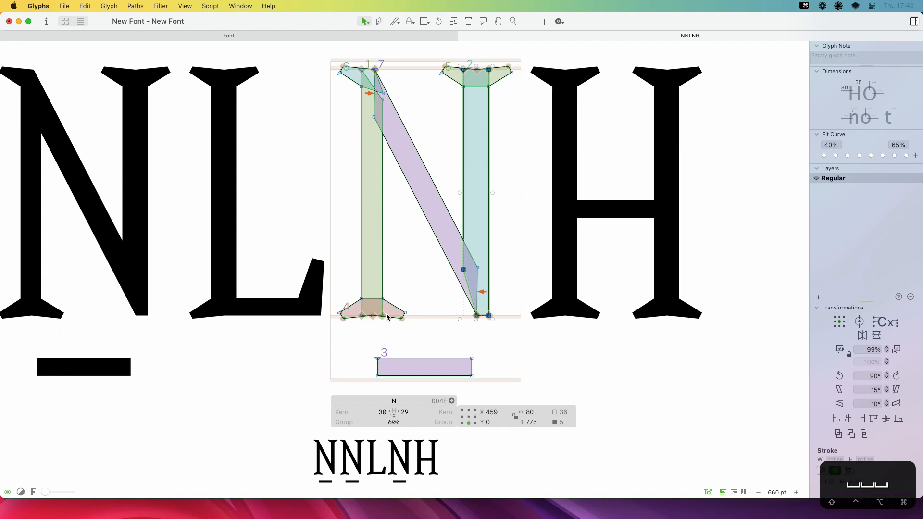
pyautogui.click(384, 275)
pyautogui.press('super+c')
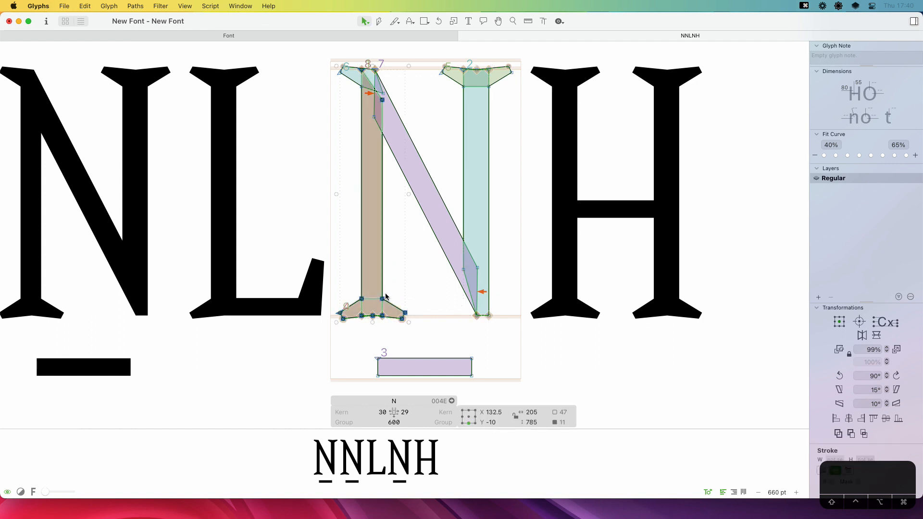
pyautogui.moveTo(383, 298); pyautogui.dragTo(475, 298)
pyautogui.click(840, 378)
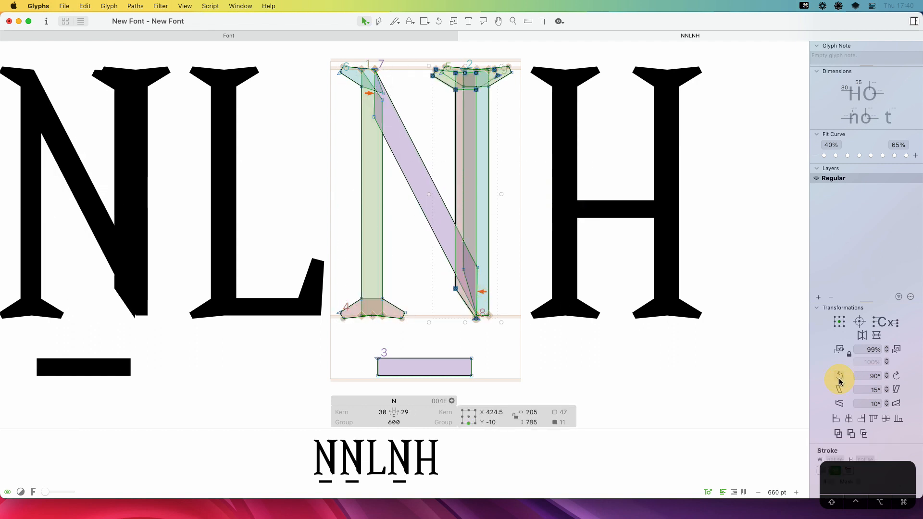
# Move the rotated stem and serif copy right to X 464.5, aligning its outer edge with the right stem's outer edge
pyautogui.press('z')
pyautogui.moveTo(540, 48); pyautogui.dragTo(384, 272)
pyautogui.hotkey('shift', 'Right')
pyautogui.hotkey('shift', 'Right')
pyautogui.hotkey('shift', 'Right')
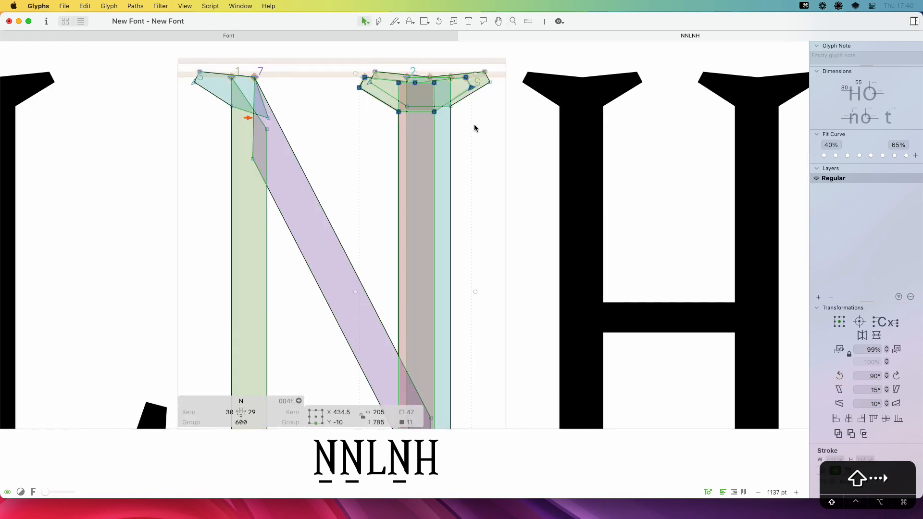
pyautogui.press('space')
pyautogui.moveTo(378, 401); pyautogui.dragTo(419, 189)
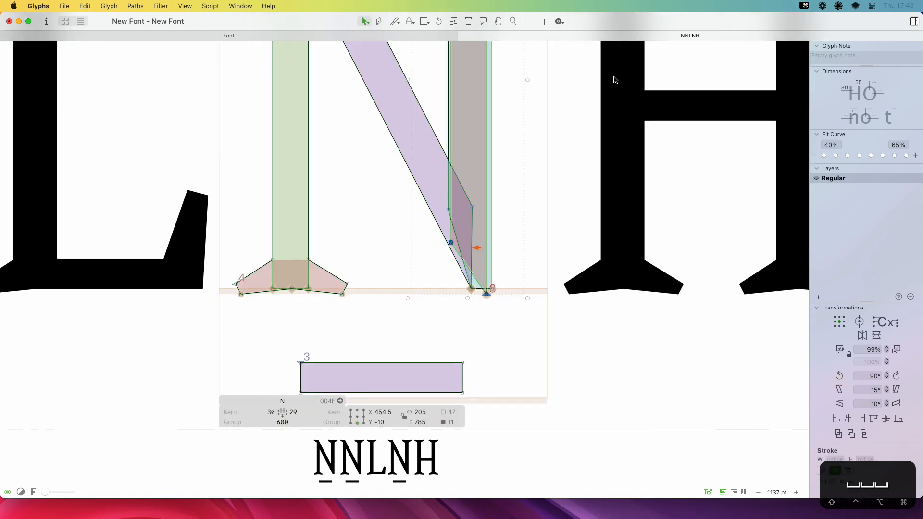
pyautogui.press('Right')
pyautogui.press('Right')
pyautogui.press('Right')
pyautogui.press('Right')
pyautogui.press('Right')
pyautogui.press('Right')
pyautogui.press('Right')
pyautogui.press('Right')
pyautogui.press('Right')
pyautogui.press('Right')
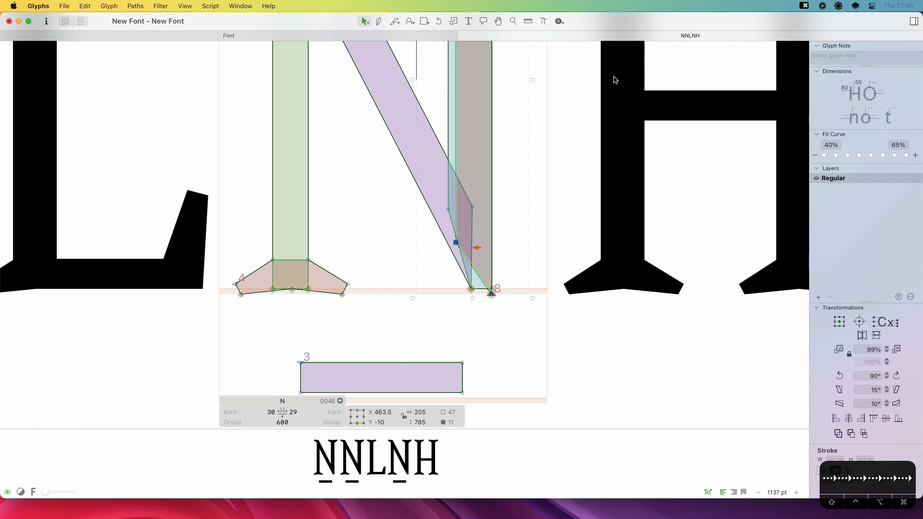
pyautogui.press('z')
pyautogui.moveTo(516, 265); pyautogui.dragTo(459, 318)
pyautogui.press('v')
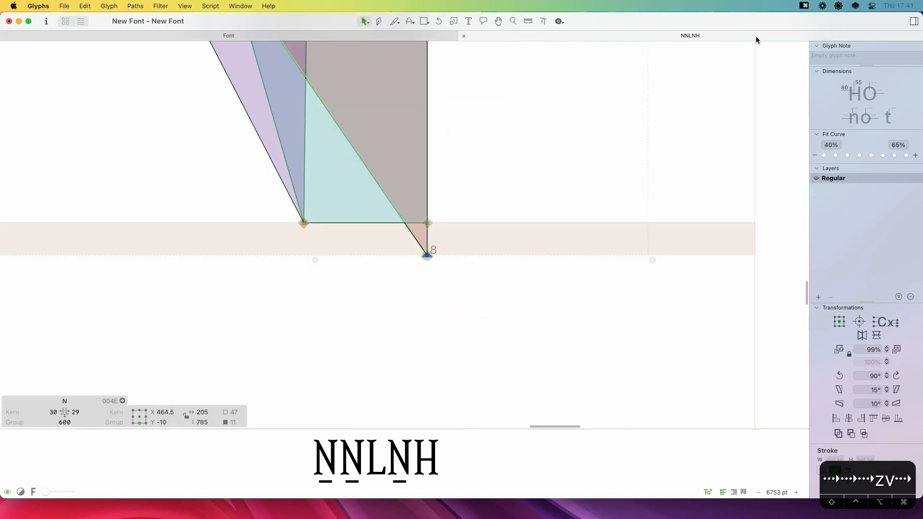
pyautogui.press('Right')
pyautogui.press('Left')
# Delete the original top serif of the right stem, keeping the rotated copy
pyautogui.press('super+minus')
pyautogui.press('super+minus')
pyautogui.press('super+minus')
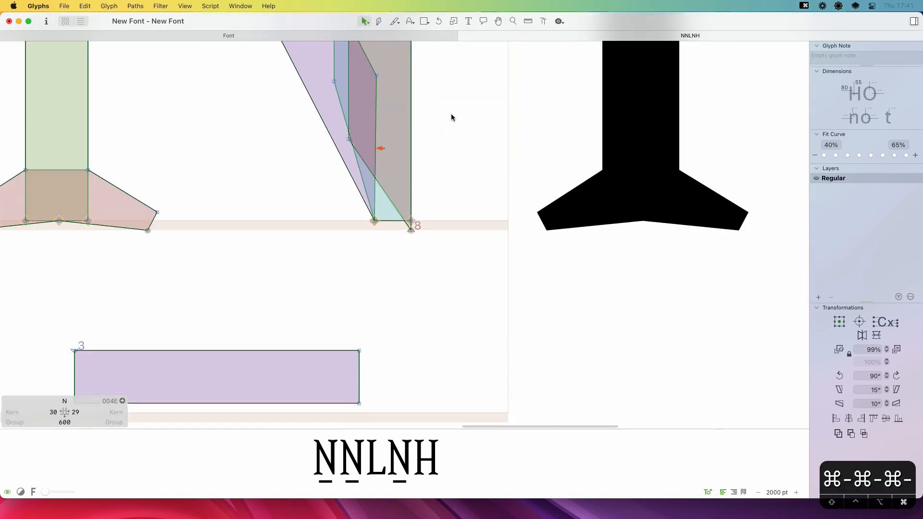
pyautogui.press('space')
pyautogui.moveTo(455, 117); pyautogui.dragTo(510, 249)
pyautogui.click(424, 235)
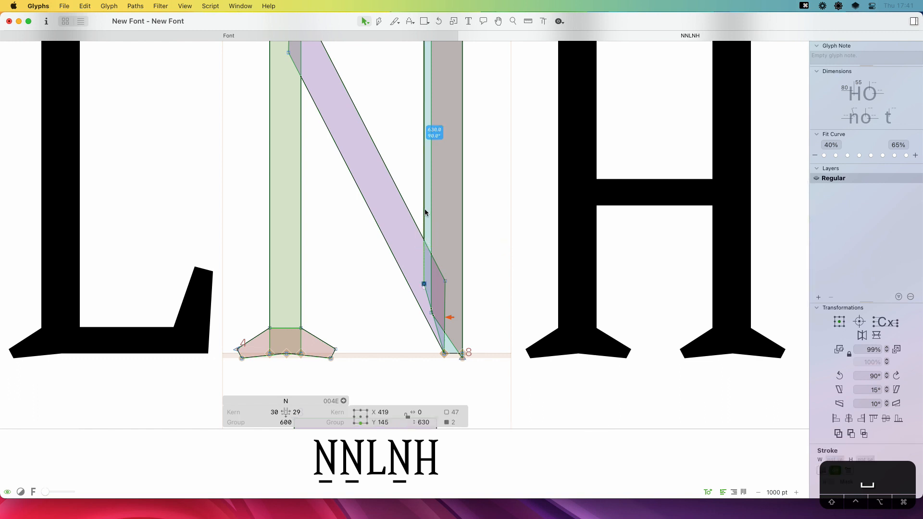
pyautogui.press('space')
pyautogui.moveTo(420, 201); pyautogui.dragTo(420, 396)
pyautogui.click(395, 248)
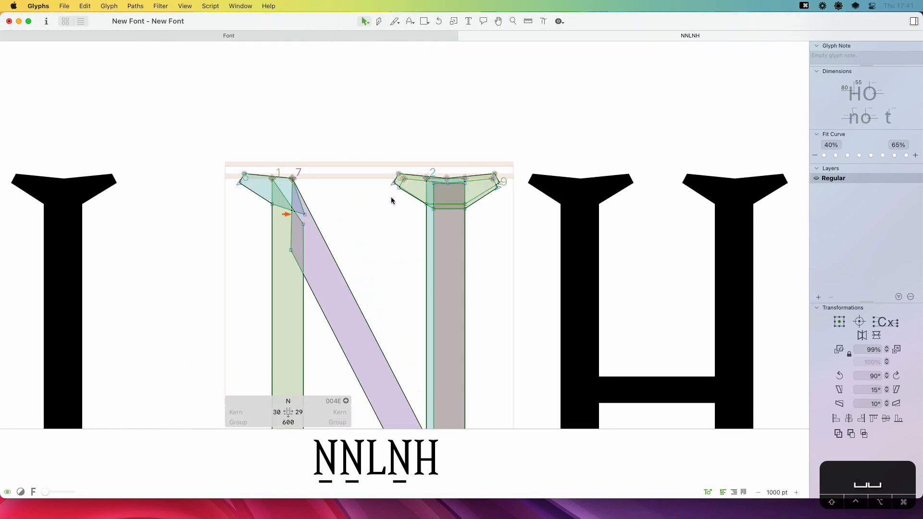
pyautogui.click(405, 175)
pyautogui.press('BackSpace')
# Move the remaining top serif of the right stem up to Y 722 and check its height against the cap line
pyautogui.click(484, 203)
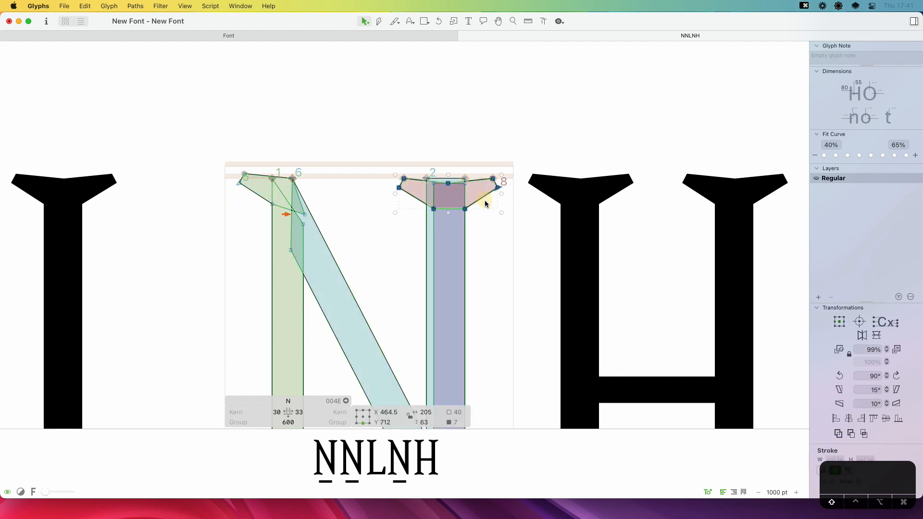
pyautogui.press('Up')
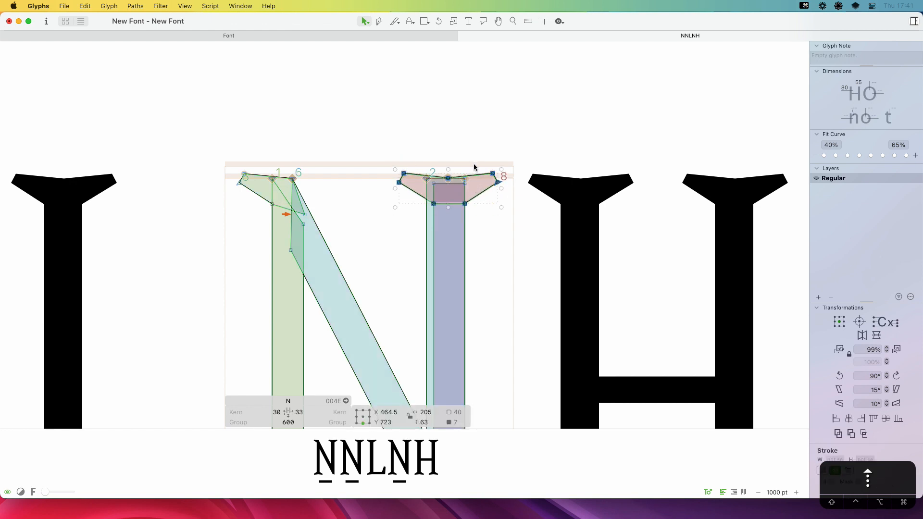
pyautogui.press('z')
pyautogui.click(362, 226)
pyautogui.press('v')
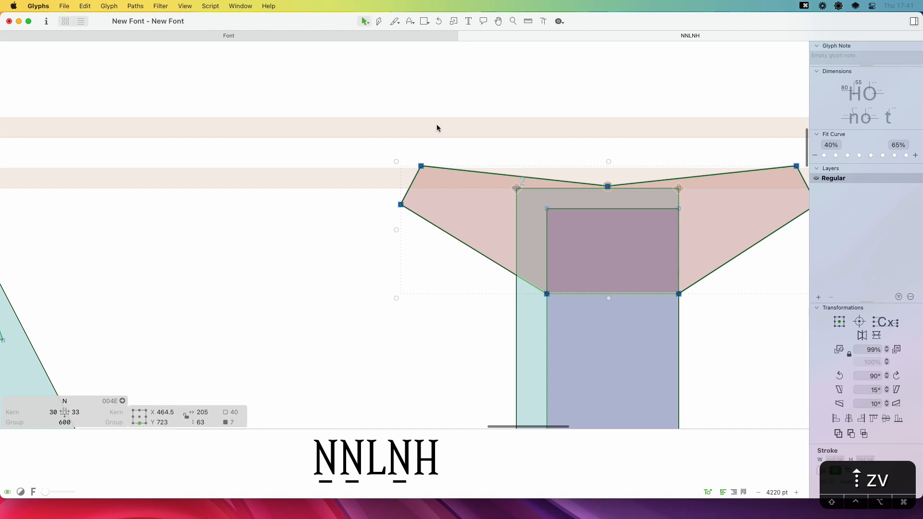
pyautogui.press('super+minus')
pyautogui.press('super+minus')
pyautogui.press('super+minus')
pyautogui.press('super+minus')
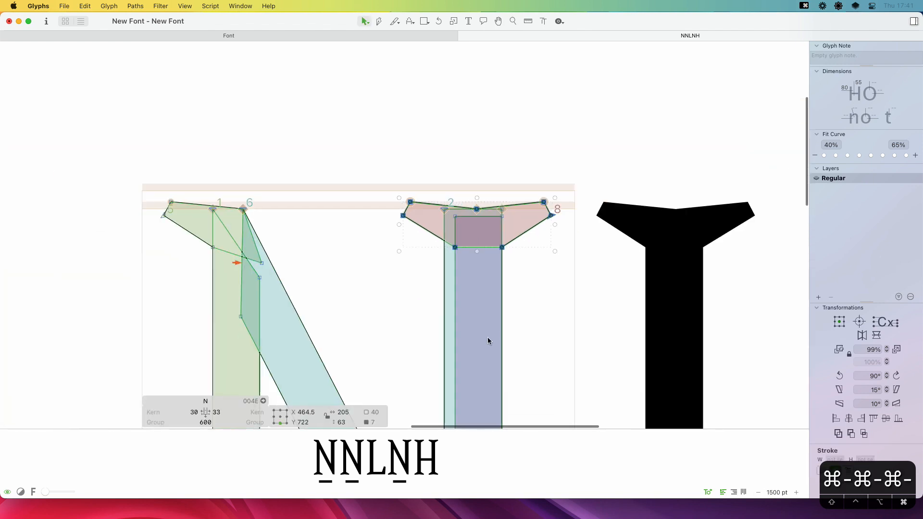
# Thin the right stem by moving its inner vertical edge right to X 434, in line with the copied stem
pyautogui.press('space')
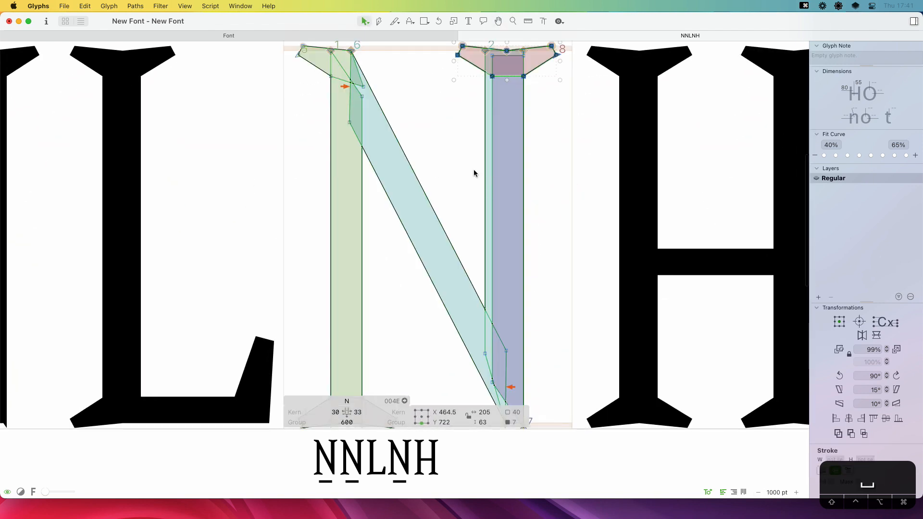
pyautogui.scroll(-2, 476, 183)
pyautogui.click(482, 204)
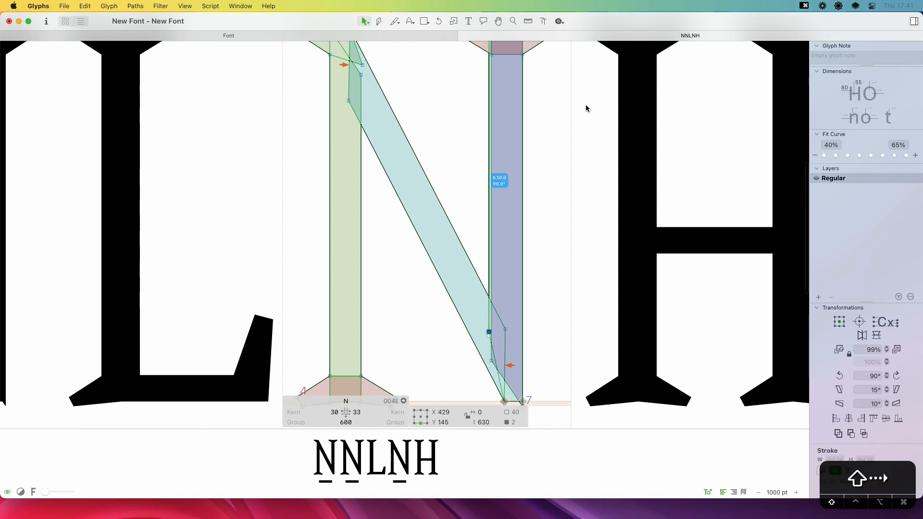
pyautogui.press('Right')
pyautogui.press('Right')
pyautogui.press('Right')
pyautogui.press('Right')
pyautogui.press('Right')
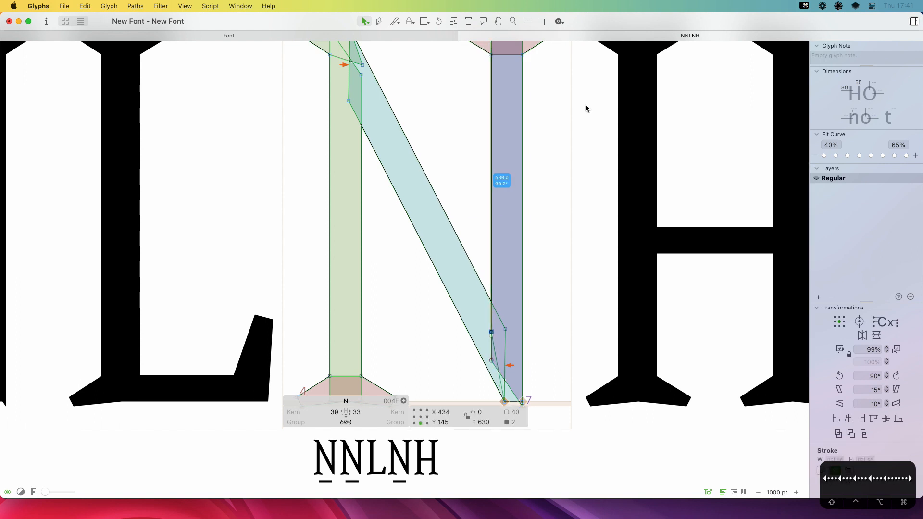
# Delete the duplicated 65-unit-wide stem lying over the right stem
pyautogui.press('space')
pyautogui.moveTo(556, 408); pyautogui.dragTo(527, 262)
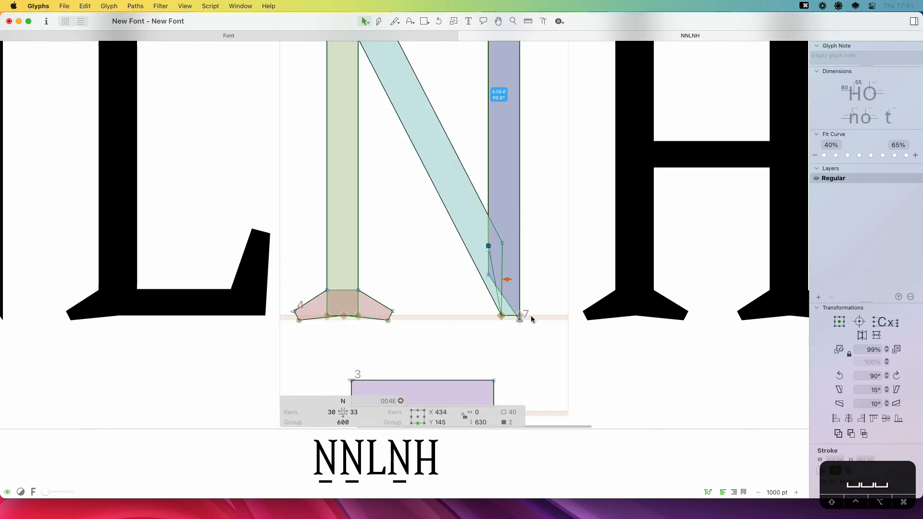
pyautogui.click(515, 336)
pyautogui.doubleClick(509, 306)
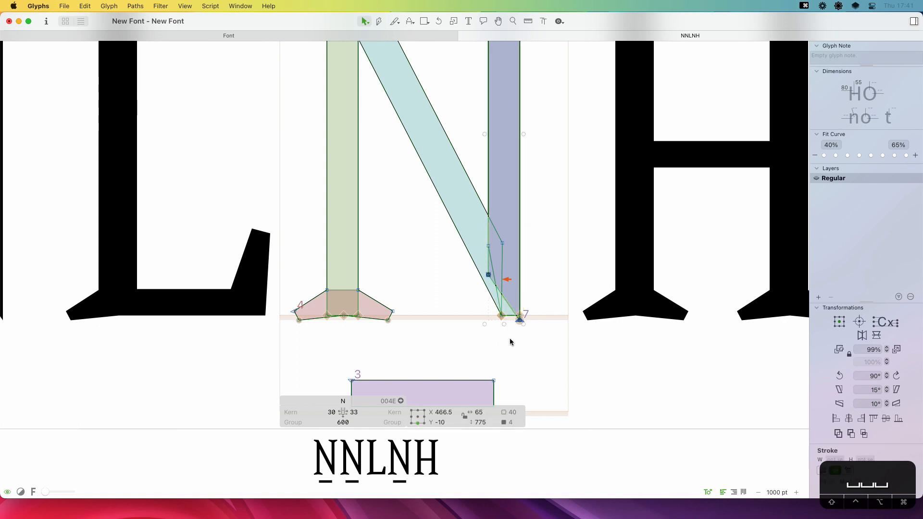
pyautogui.press('BackSpace')
# Insert another N before the H in the sample text and open the N after the L for editing
pyautogui.press('super+minus')
pyautogui.press('space')
pyautogui.moveTo(482, 259); pyautogui.dragTo(532, 318)
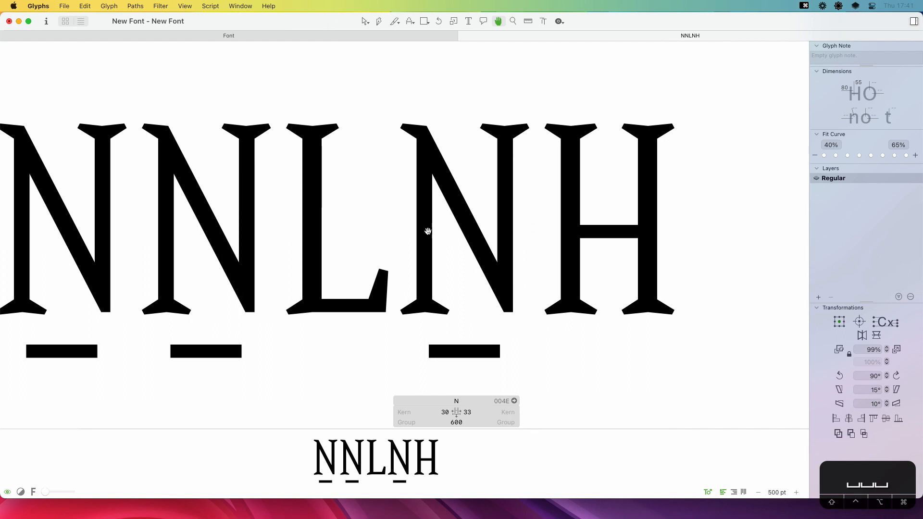
pyautogui.click(460, 163)
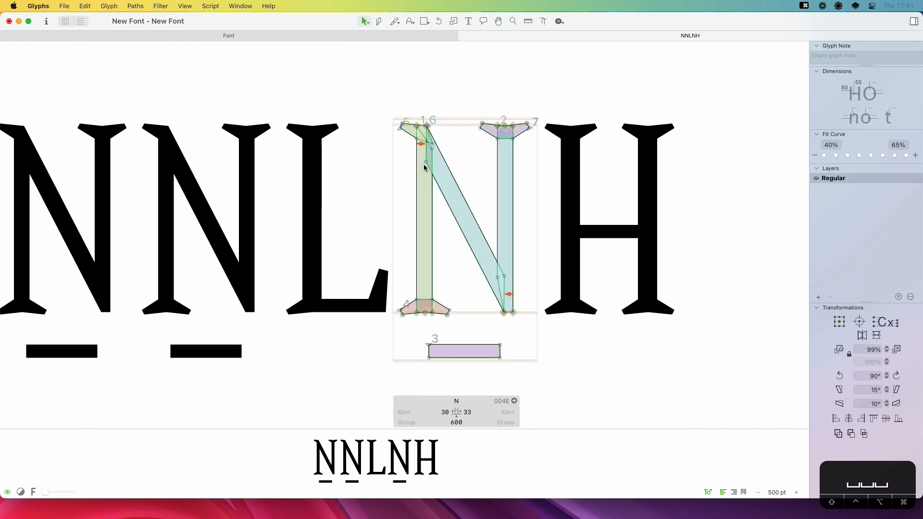
pyautogui.click(425, 162)
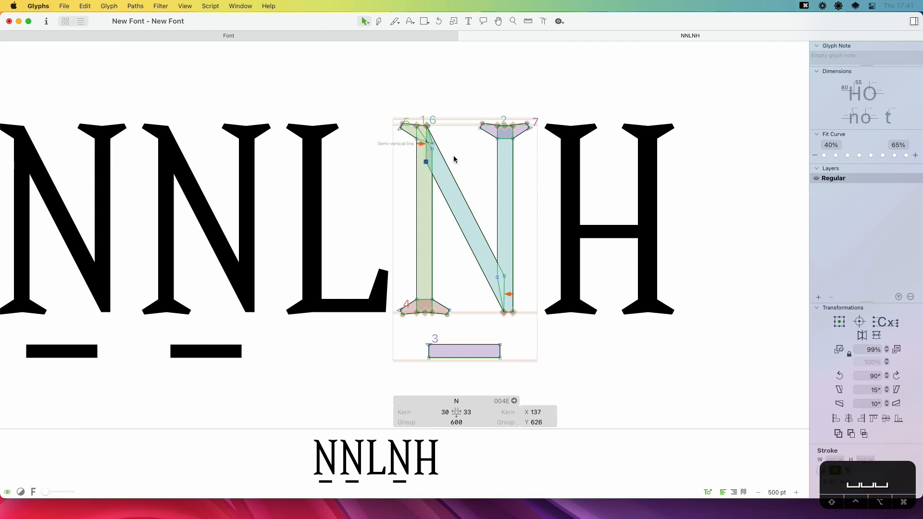
pyautogui.write('t')
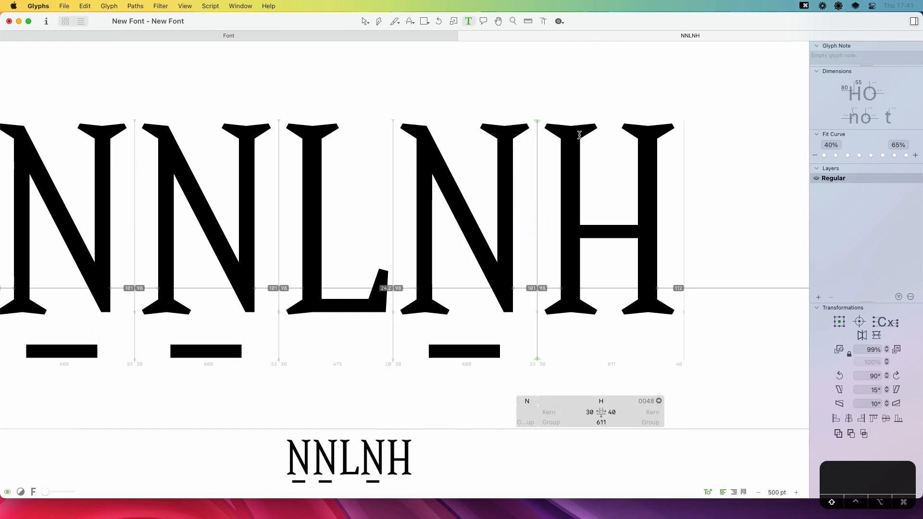
pyautogui.write('N')
pyautogui.press('Escape')
pyautogui.doubleClick(422, 228)
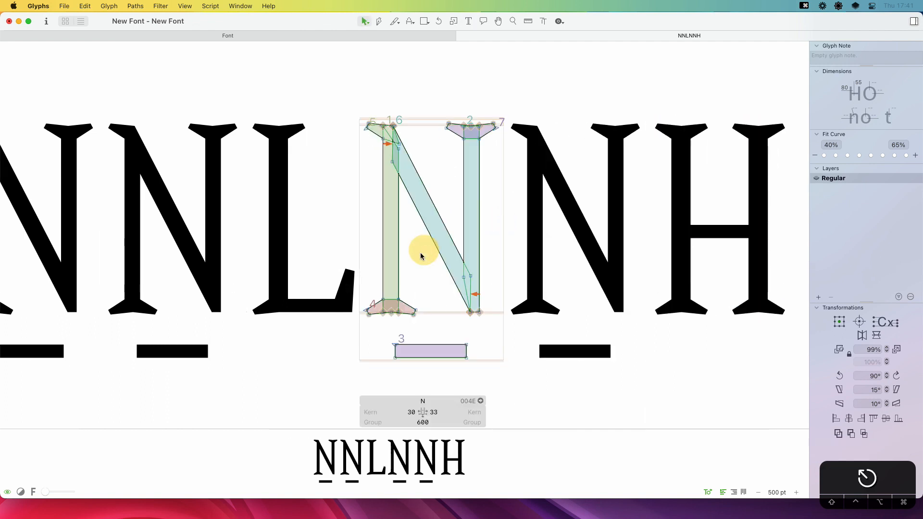
# Thicken the diagonal by raising its node inside the right stem and lowering its node inside the left stem to Y 606
pyautogui.click(391, 163)
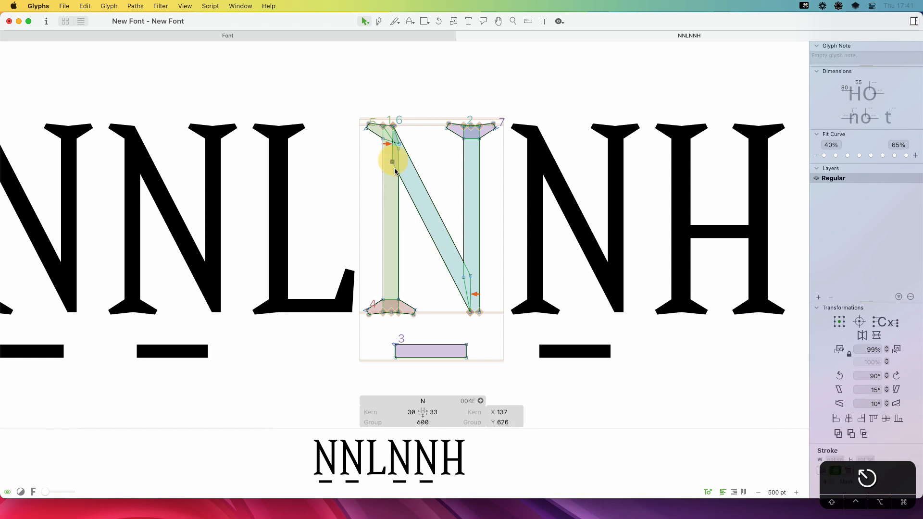
pyautogui.keyDown('shift'); pyautogui.click(471, 277); pyautogui.keyUp('shift')
pyautogui.hotkey('shift', 'Up')
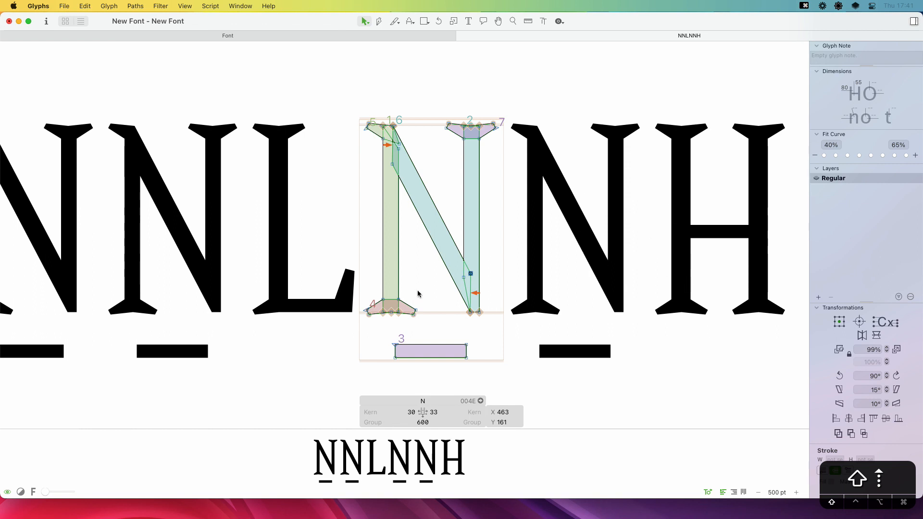
pyautogui.click(396, 157)
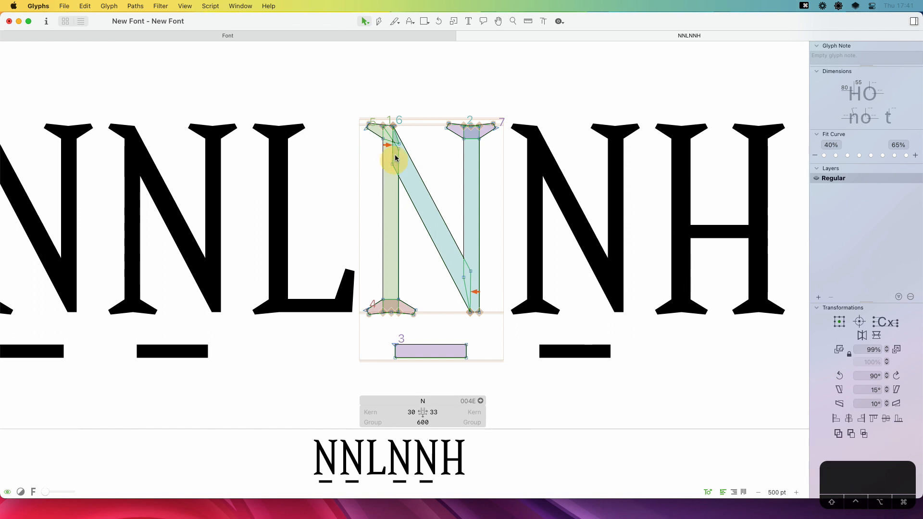
pyautogui.click(385, 168)
pyautogui.hotkey('shift', 'Down')
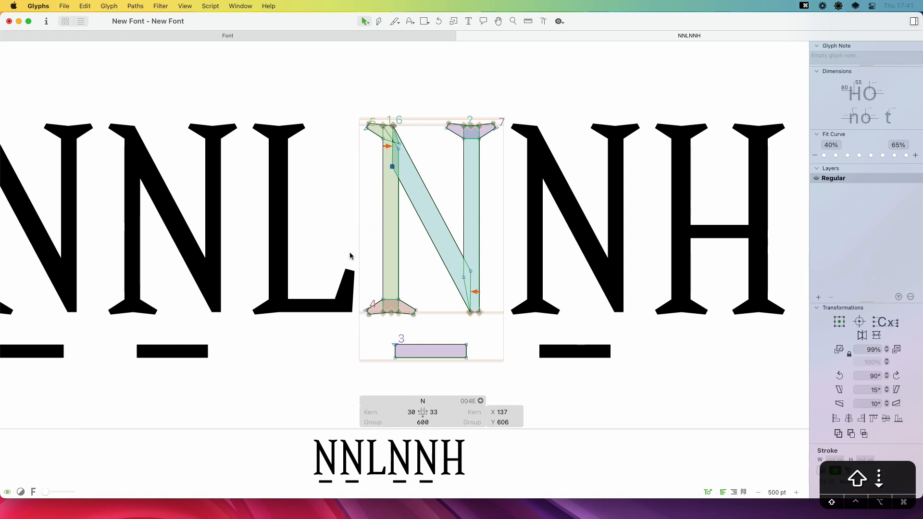
# Nudge the diagonal's node inside the left stem up four units and lower its node inside the right stem to Y 166
pyautogui.press('Up')
pyautogui.press('Up')
pyautogui.press('Up')
pyautogui.press('Up')
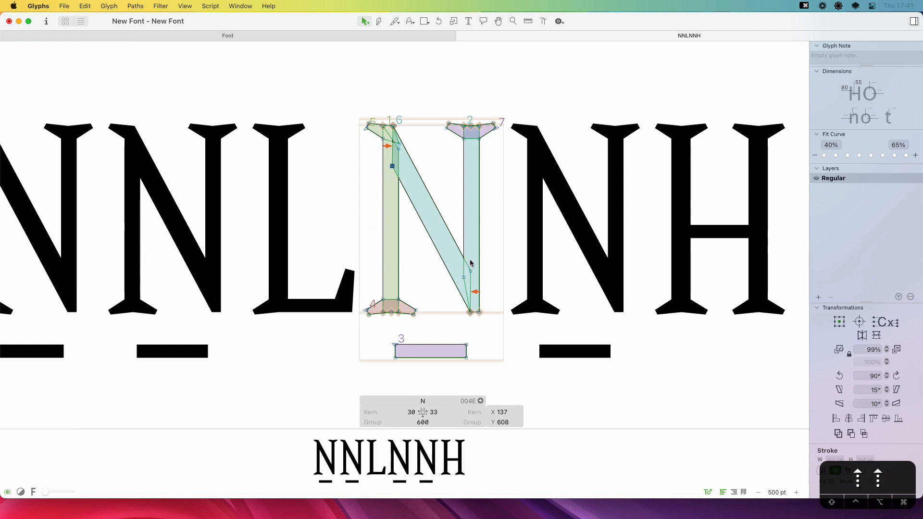
pyautogui.click(471, 270)
pyautogui.press('Down')
pyautogui.press('Down')
pyautogui.press('Down')
pyautogui.press('Down')
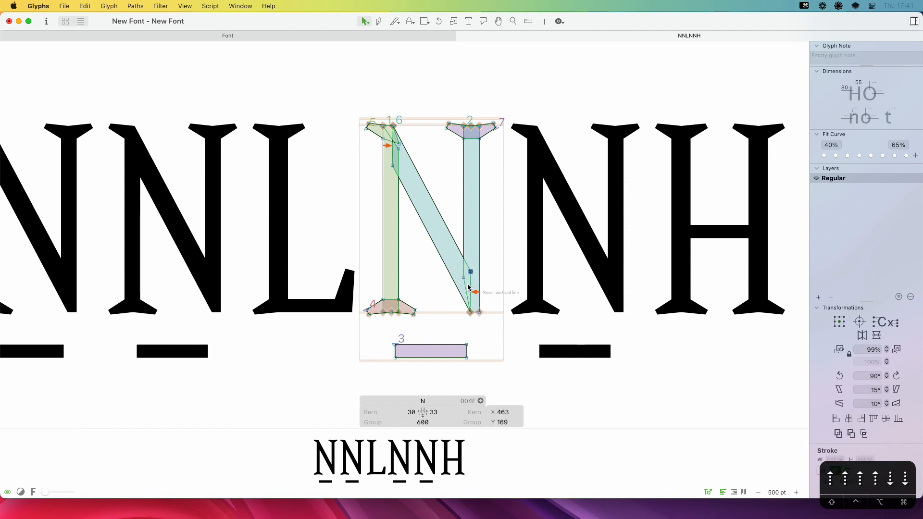
pyautogui.press('Down')
# Delete the rectangular reference bar below the N
pyautogui.click(437, 321)
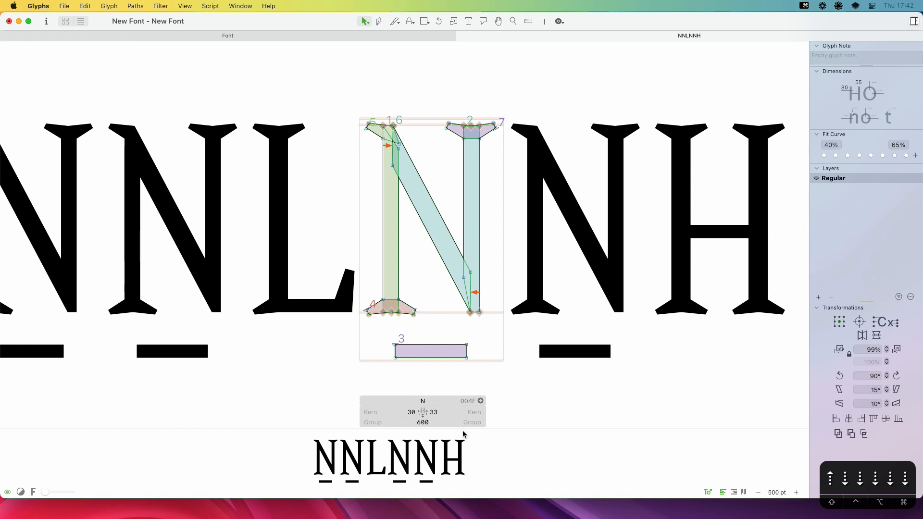
pyautogui.moveTo(483, 338); pyautogui.dragTo(392, 392)
pyautogui.press('BackSpace')
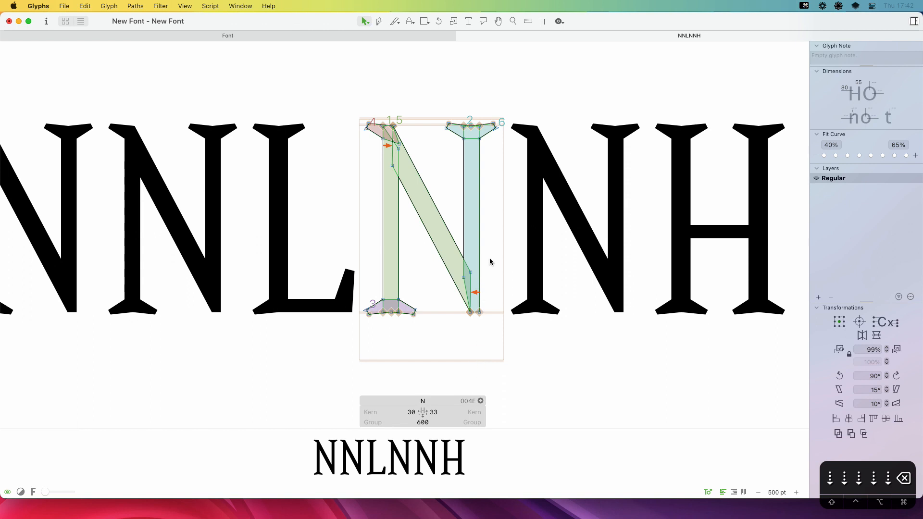
# Try to make the diagonal's semi-vertical edge inside the right stem vertical by moving its upper node to X 461
pyautogui.press('z')
pyautogui.moveTo(498, 258); pyautogui.dragTo(412, 352)
pyautogui.press('v')
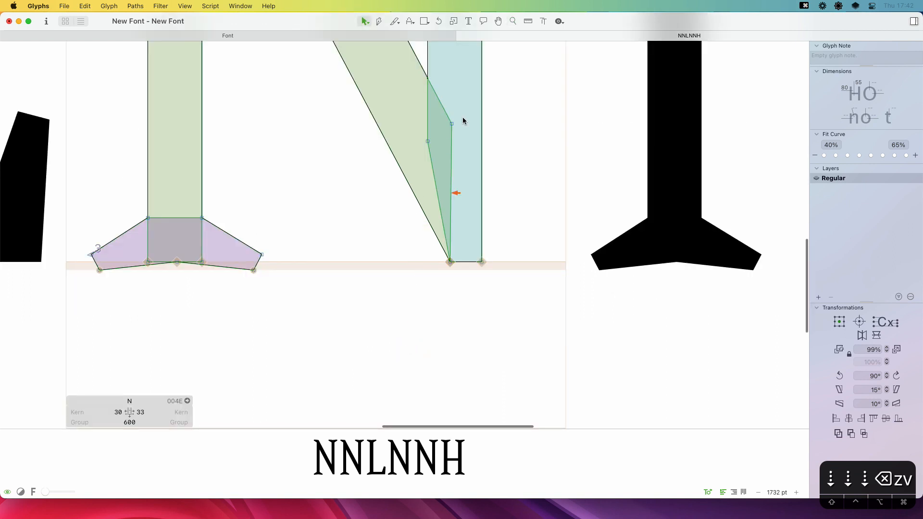
pyautogui.moveTo(464, 114); pyautogui.dragTo(439, 137)
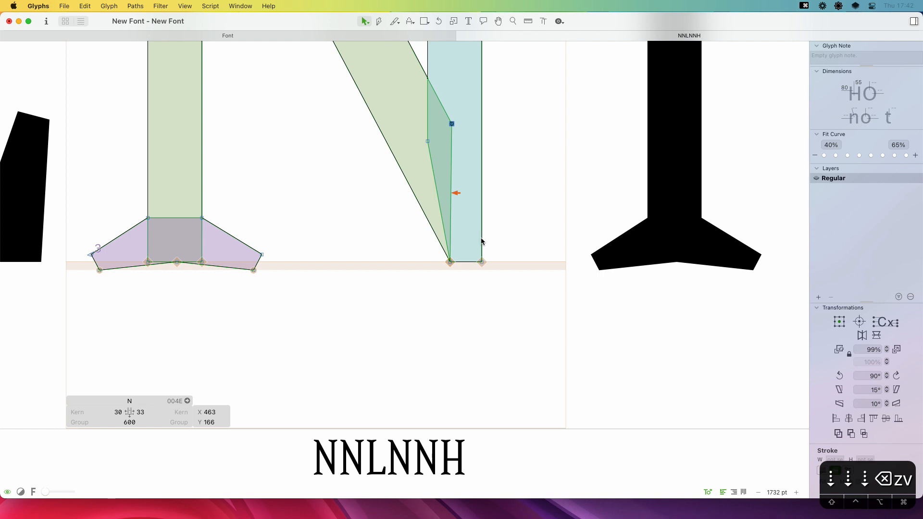
pyautogui.click(455, 195)
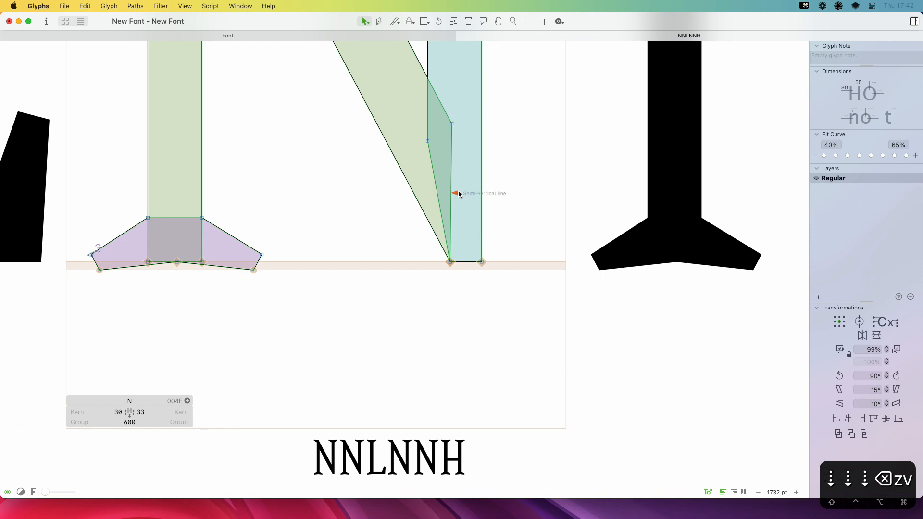
pyautogui.moveTo(460, 118); pyautogui.dragTo(441, 137)
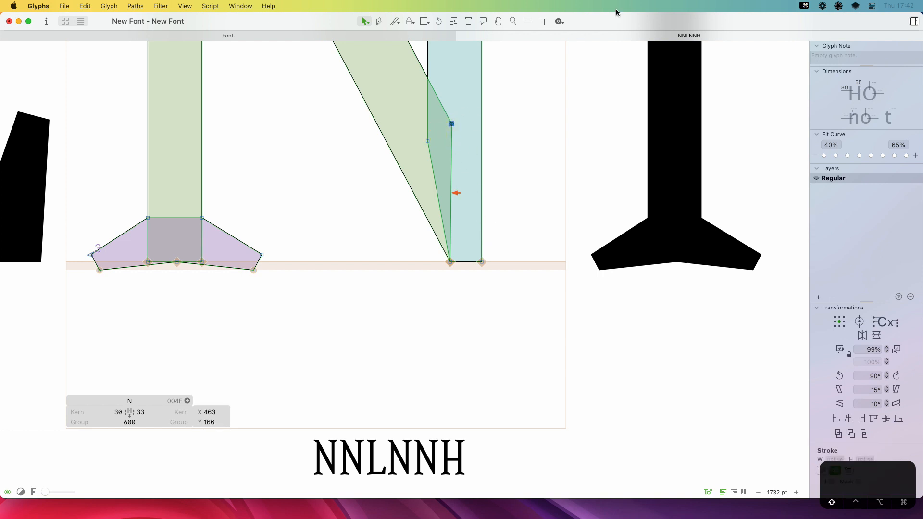
pyautogui.press('Left')
pyautogui.press('Left')
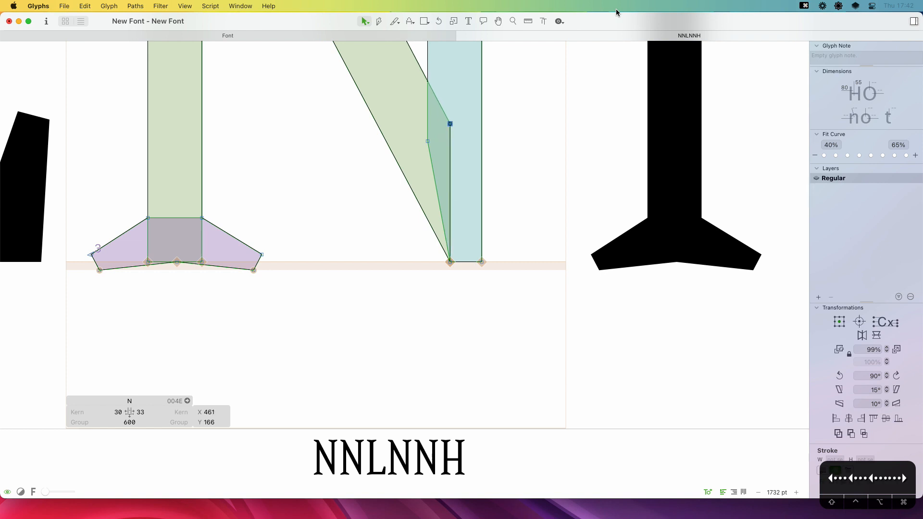
# Undo the leftward moves of the diagonal's node inside the right stem
pyautogui.press('super+z')
pyautogui.press('super+z')
pyautogui.press('super+z')
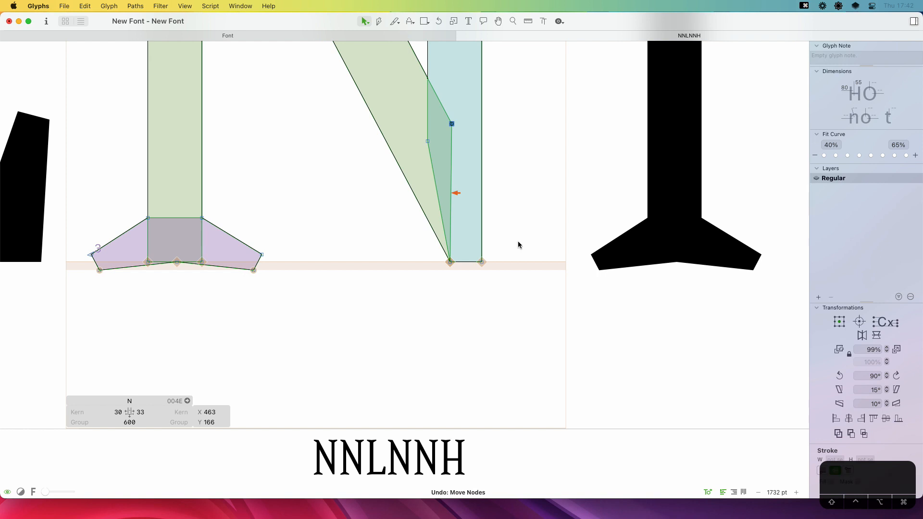
# Examine the N's weight against its neighbours in the NNLNNH sample with the outlines hidden
pyautogui.press('super+z')
pyautogui.press('super+z')
pyautogui.press('super+minus')
pyautogui.press('super+minus')
pyautogui.press('super+minus')
pyautogui.press('super+minus')
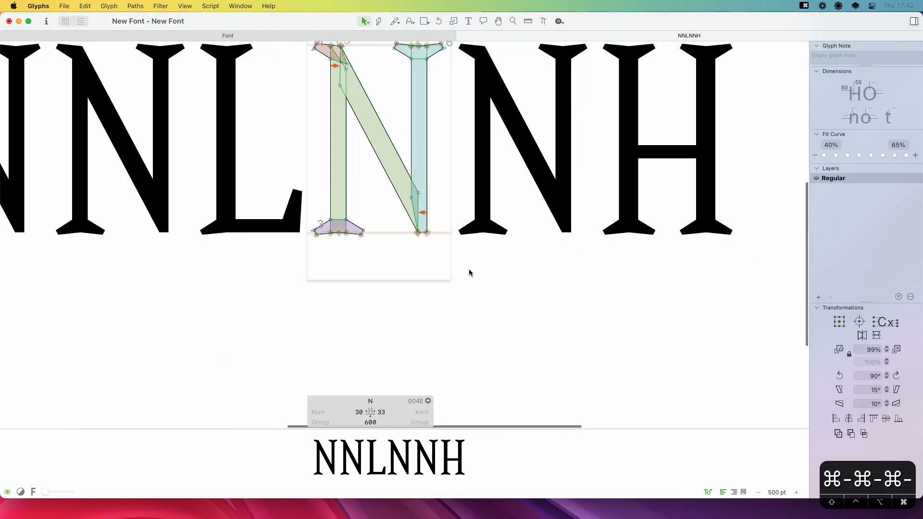
pyautogui.press('space')
pyautogui.press('space')
pyautogui.moveTo(500, 222); pyautogui.dragTo(560, 270)
pyautogui.press('space')
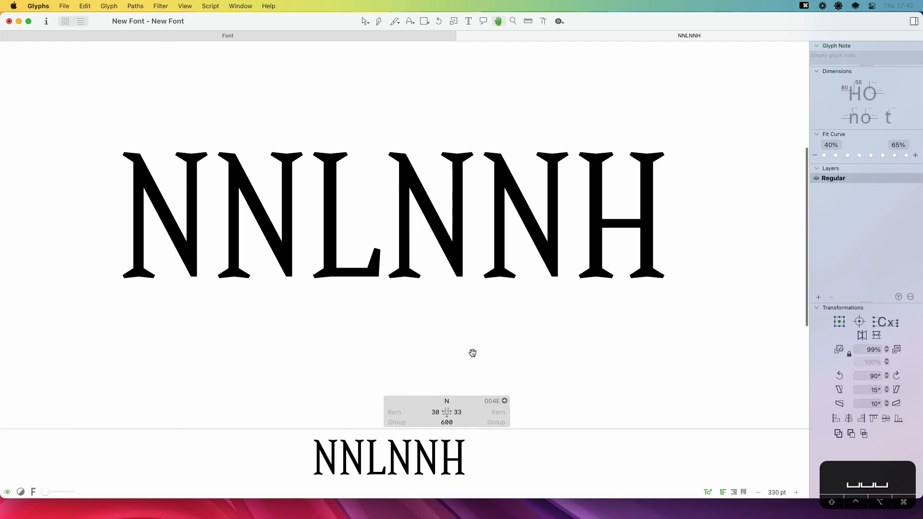
pyautogui.moveTo(513, 312); pyautogui.dragTo(548, 334)
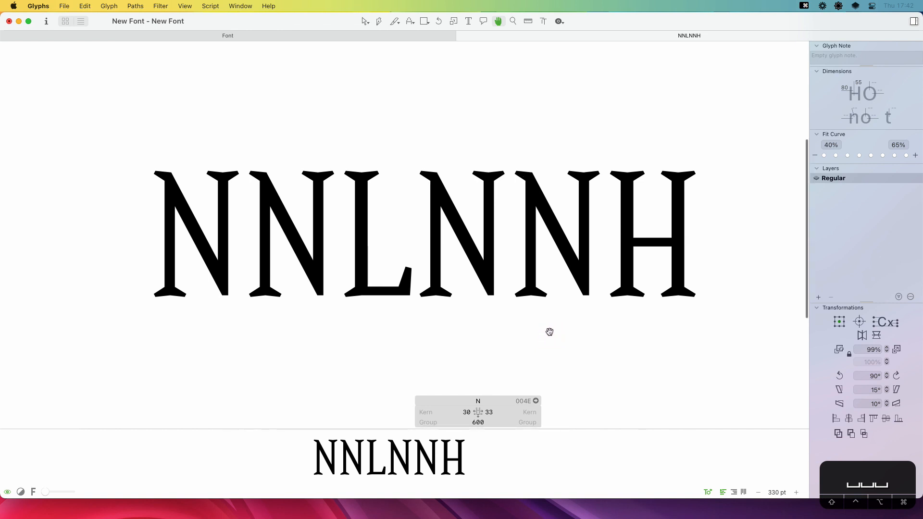
pyautogui.press('t')
pyautogui.click(694, 259)
pyautogui.press('Escape')
pyautogui.press('space')
pyautogui.moveTo(720, 255); pyautogui.dragTo(674, 286)
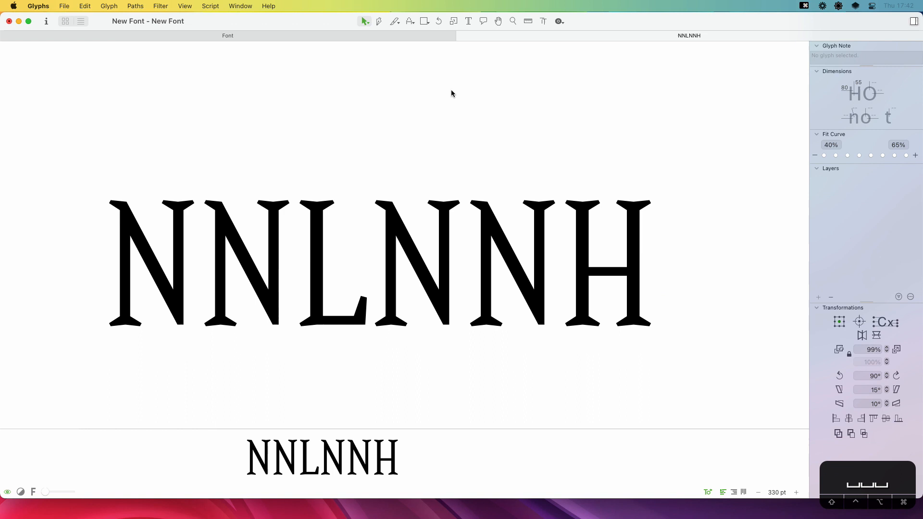
# Open the N glyph in a new tab and link both its left and right sidebearings to H
pyautogui.click(462, 36)
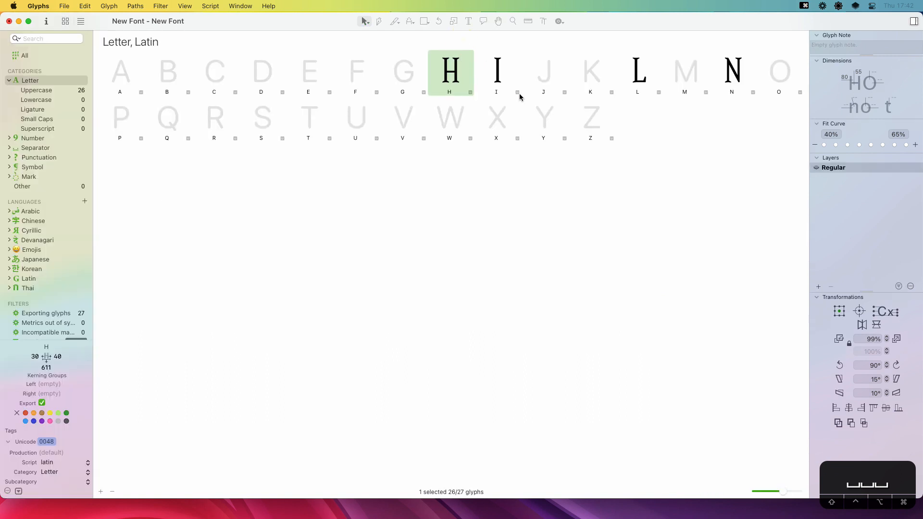
pyautogui.doubleClick(732, 75)
pyautogui.click(403, 412)
pyautogui.press('super+a')
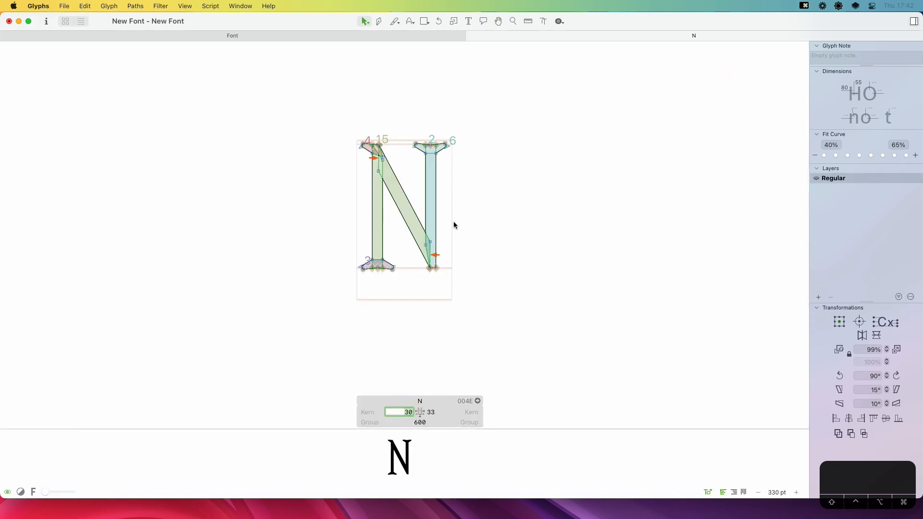
pyautogui.write('H')
pyautogui.press('Tab')
pyautogui.write('H')
pyautogui.press('Return')
# Replace the sample text with HILNHHH and centre it for viewing without outlines
pyautogui.press('t')
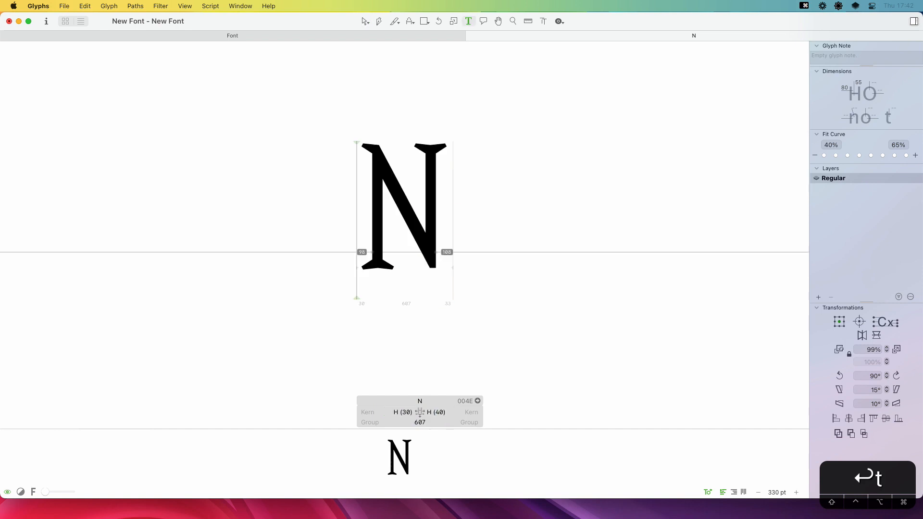
pyautogui.press('super+a')
pyautogui.write('HIL')
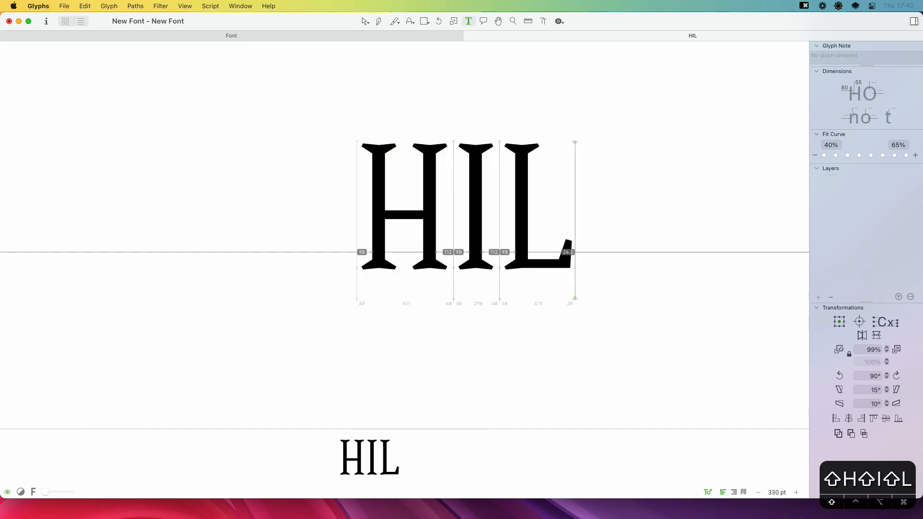
pyautogui.write('N')
pyautogui.press('Escape')
pyautogui.write('t')
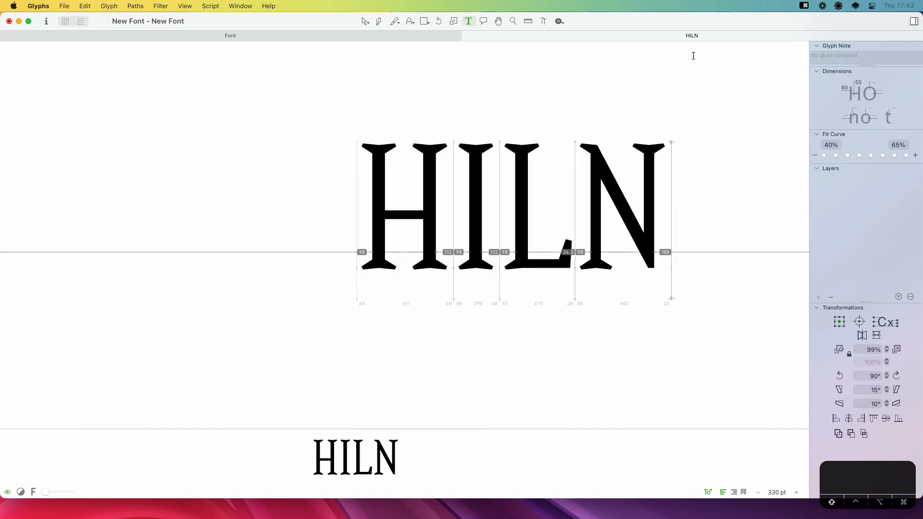
pyautogui.write('H')
pyautogui.press('Escape')
pyautogui.press('space')
pyautogui.moveTo(570, 179); pyautogui.dragTo(512, 178)
pyautogui.press('t')
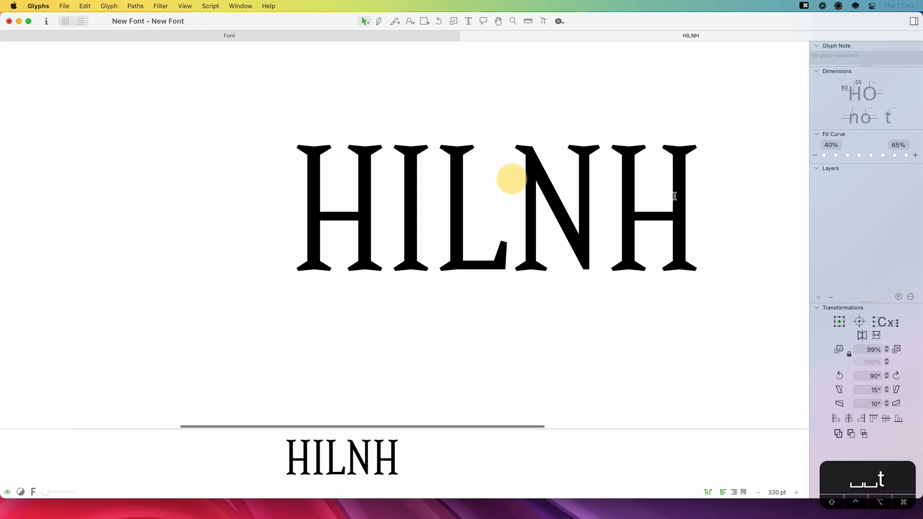
pyautogui.click(689, 192)
pyautogui.write('HH')
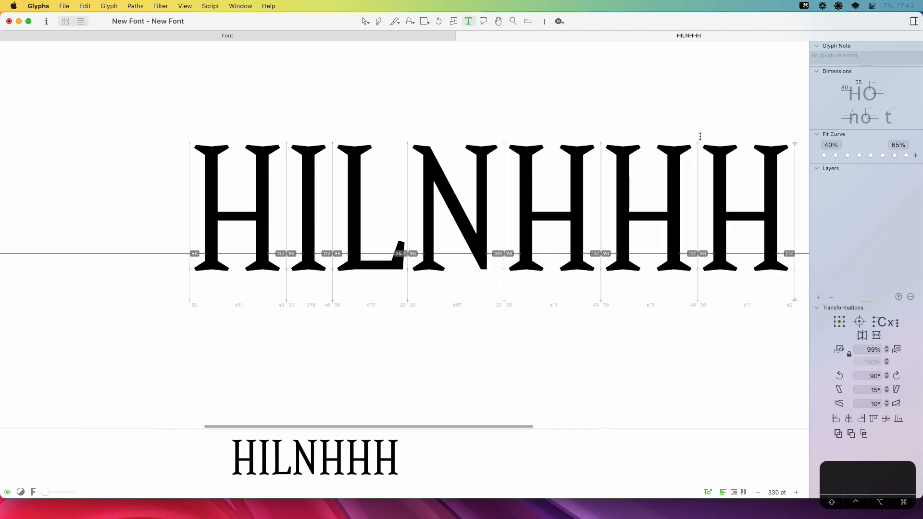
pyautogui.press('Escape')
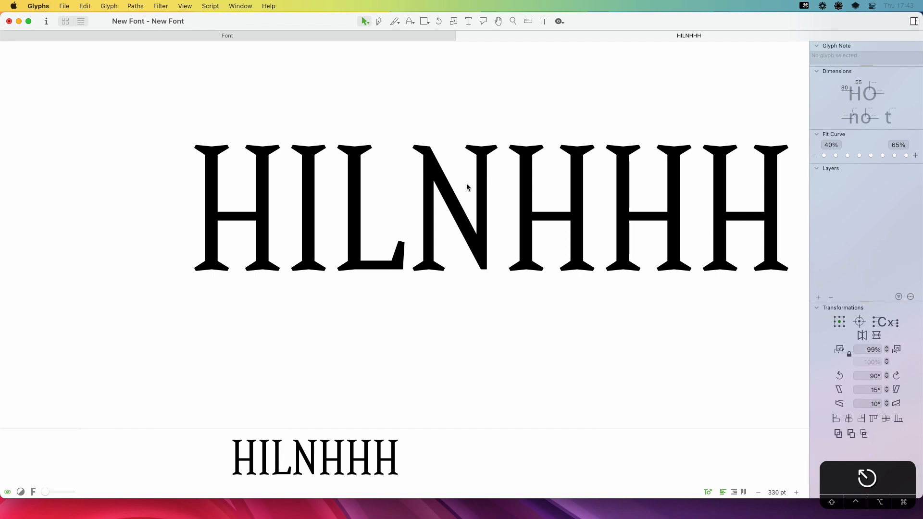
# Measure the space between the N's right stem and the following H, and activate that H for comparison
pyautogui.press('l')
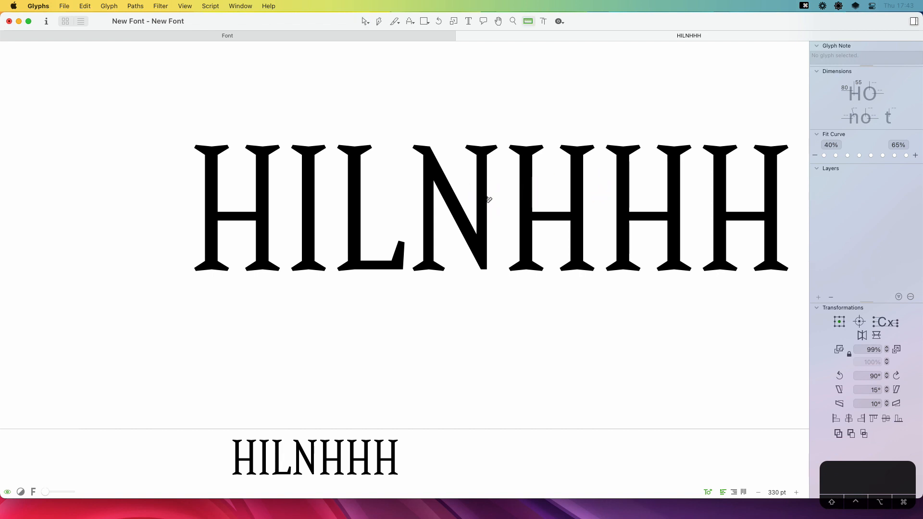
pyautogui.doubleClick(466, 197)
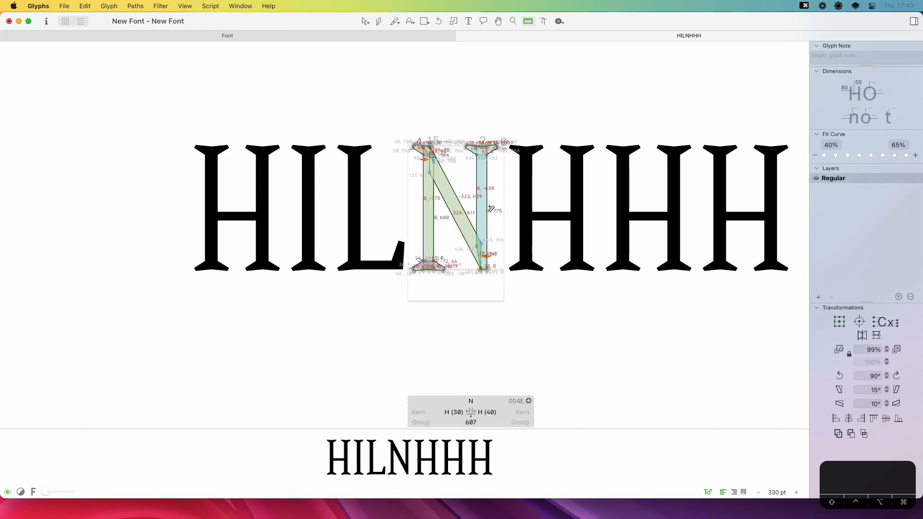
pyautogui.moveTo(481, 208); pyautogui.dragTo(630, 201)
pyautogui.doubleClick(597, 203)
pyautogui.press('v')
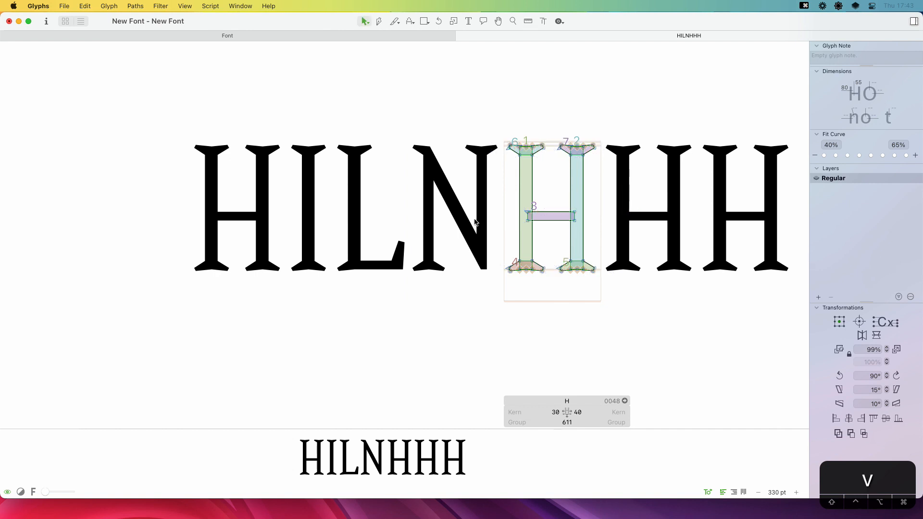
# Set the N's right sidebearing to the formula =H+4
pyautogui.doubleClick(475, 220)
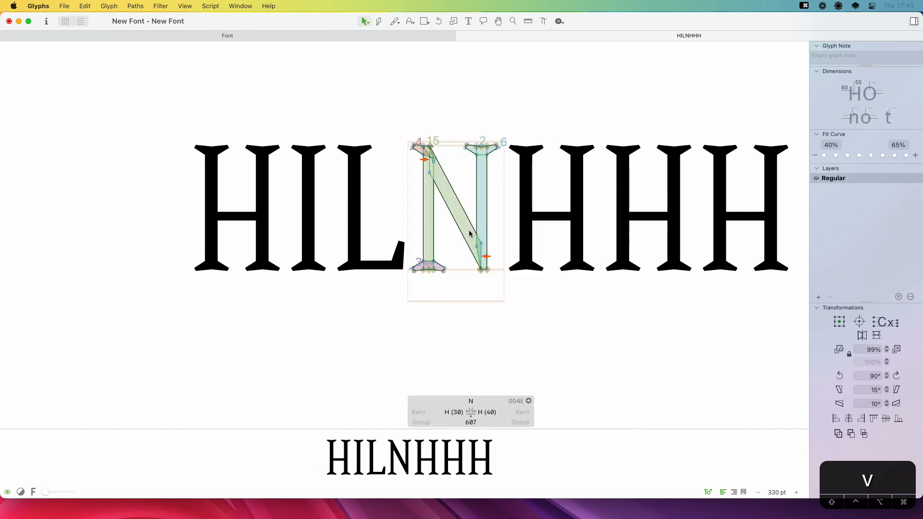
pyautogui.click(495, 415)
pyautogui.press('BackSpace')
pyautogui.write('=H')
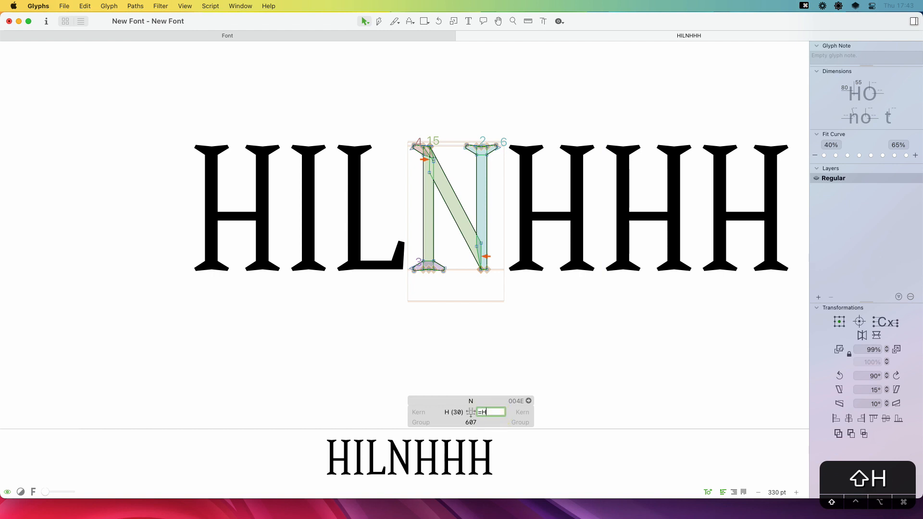
pyautogui.write('+4')
pyautogui.press('Return')
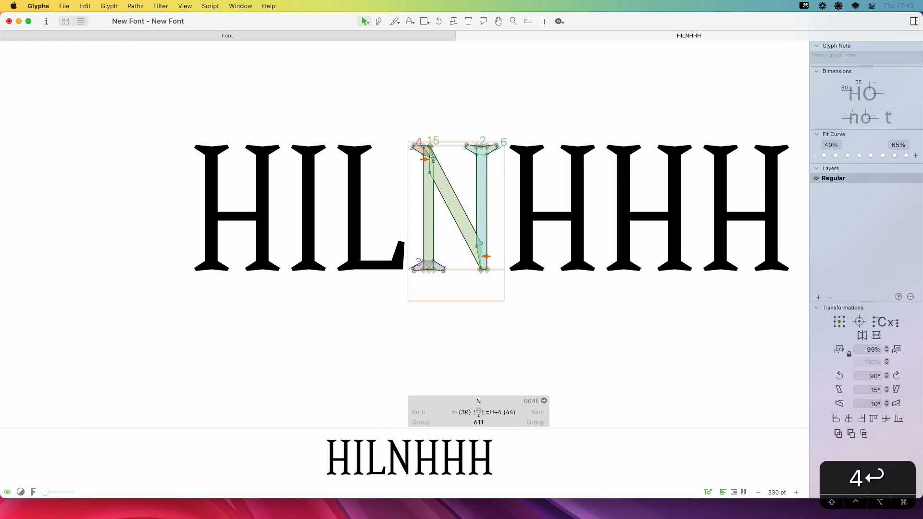
# Check the N's spacing in the HILNHHH sample at a reduced 150 pt size
pyautogui.press('l')
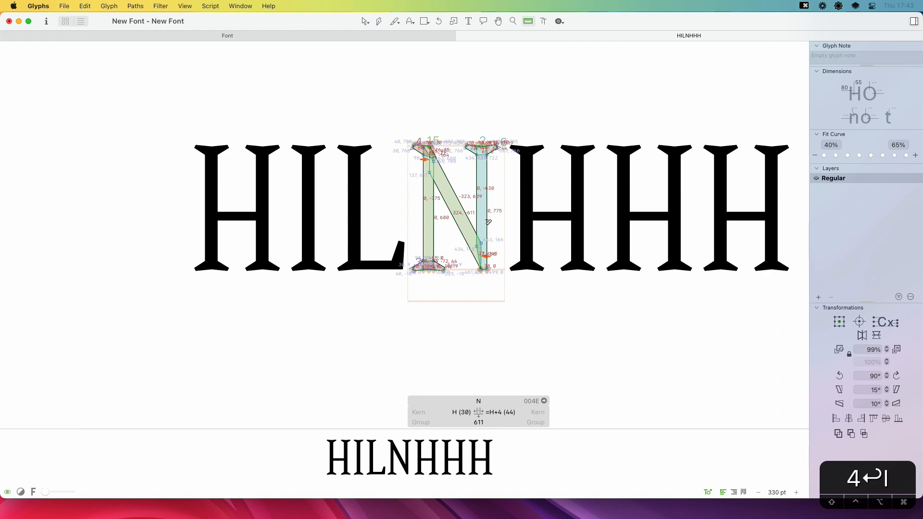
pyautogui.press('v')
pyautogui.press('t')
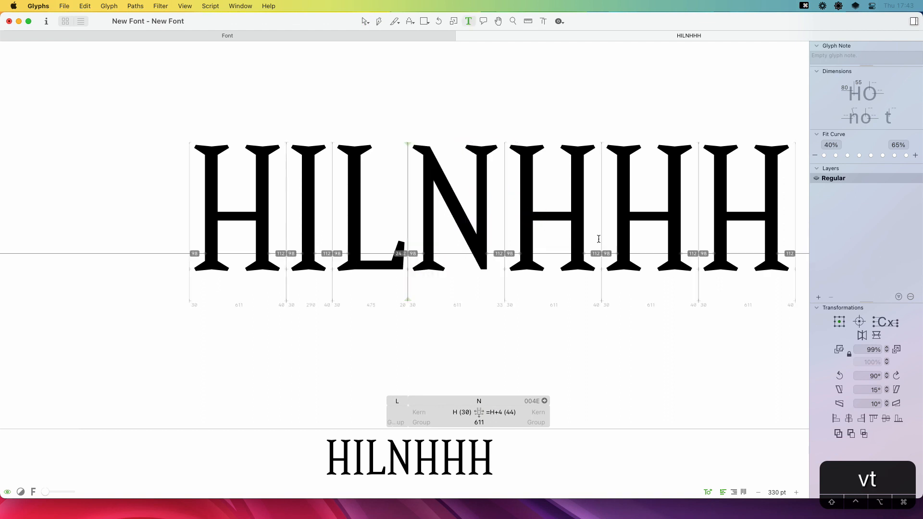
pyautogui.doubleClick(651, 282)
pyautogui.press('super+minus')
pyautogui.press('super+minus')
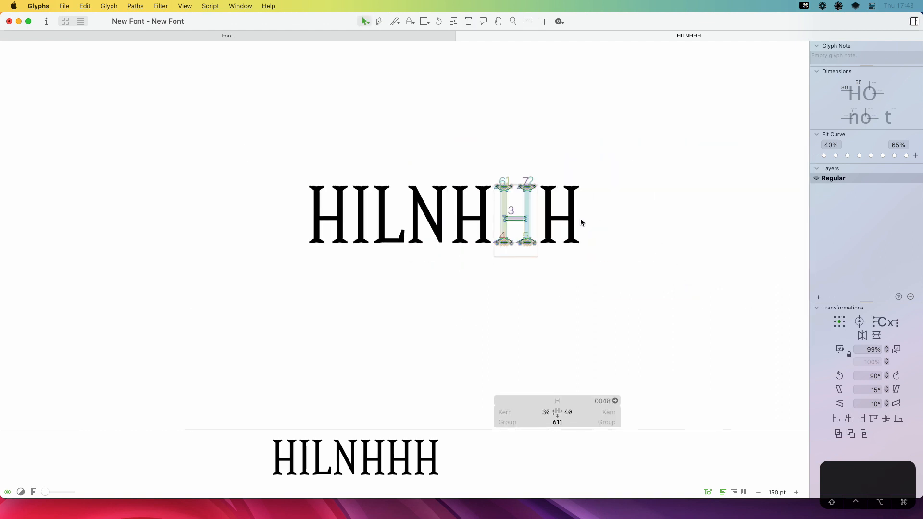
pyautogui.press('t')
pyautogui.click(582, 220)
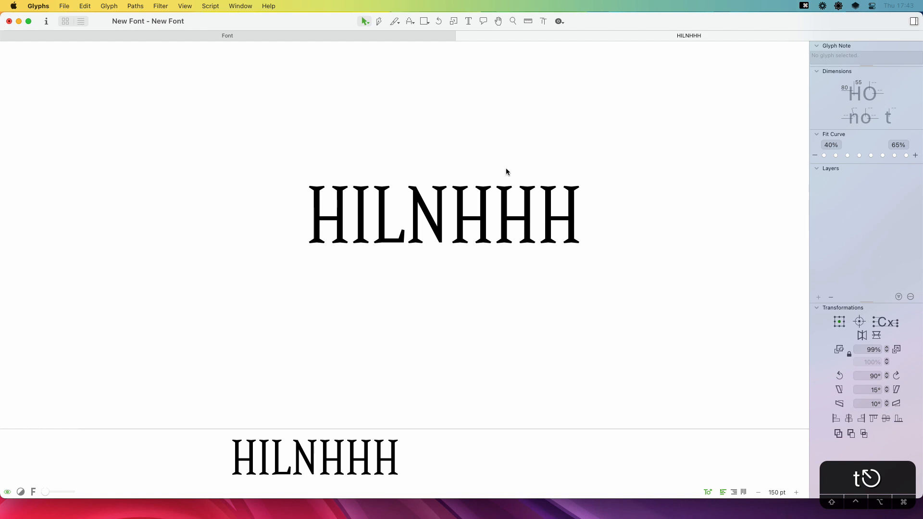
# Open the empty T glyph in a new tab from the font overview
pyautogui.click(463, 38)
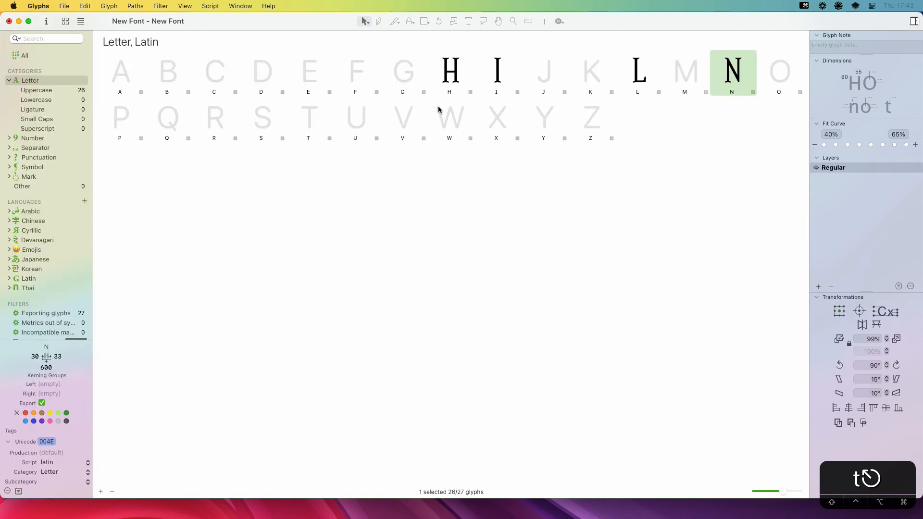
pyautogui.click(483, 125)
pyautogui.doubleClick(313, 122)
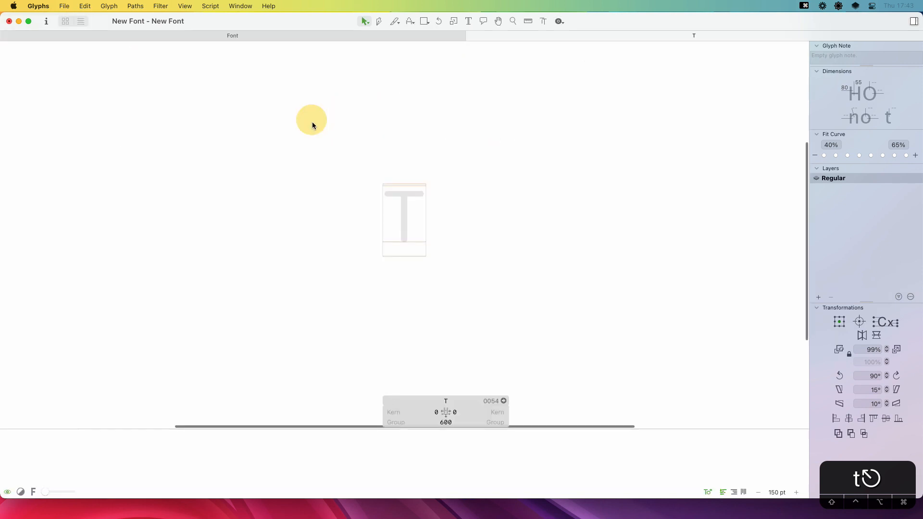
# Set the sample text to LHITTT so the finished L, H and I precede the empty T glyphs
pyautogui.press('t')
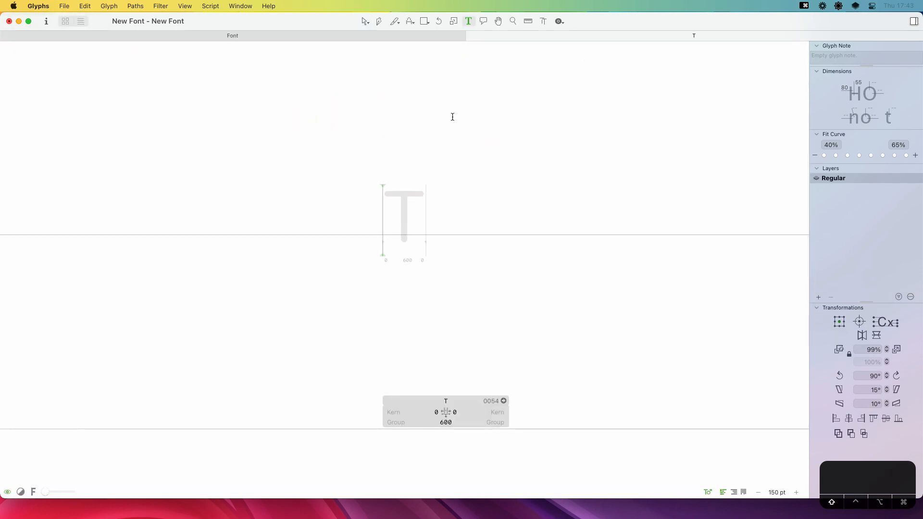
pyautogui.write('LHT')
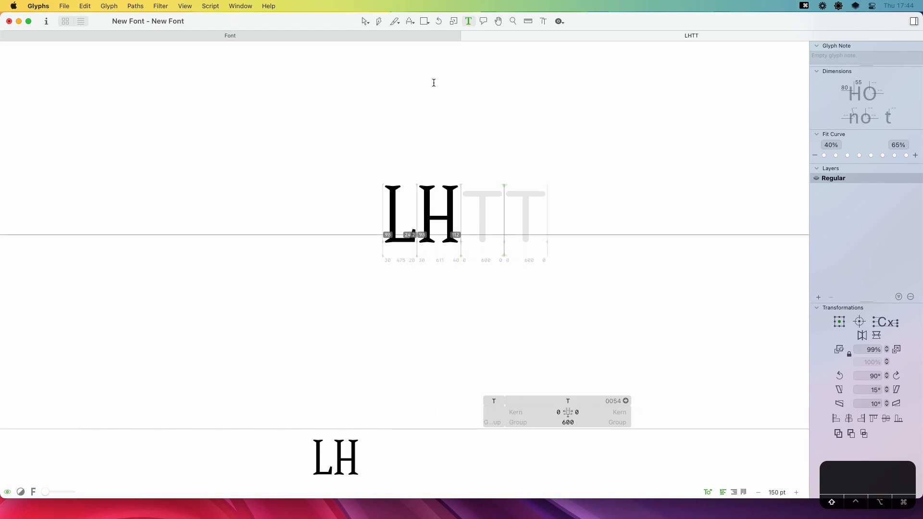
pyautogui.write('I')
pyautogui.press('Escape')
pyautogui.press('z')
pyautogui.moveTo(615, 139); pyautogui.dragTo(445, 268)
pyautogui.press('t')
pyautogui.click(368, 256)
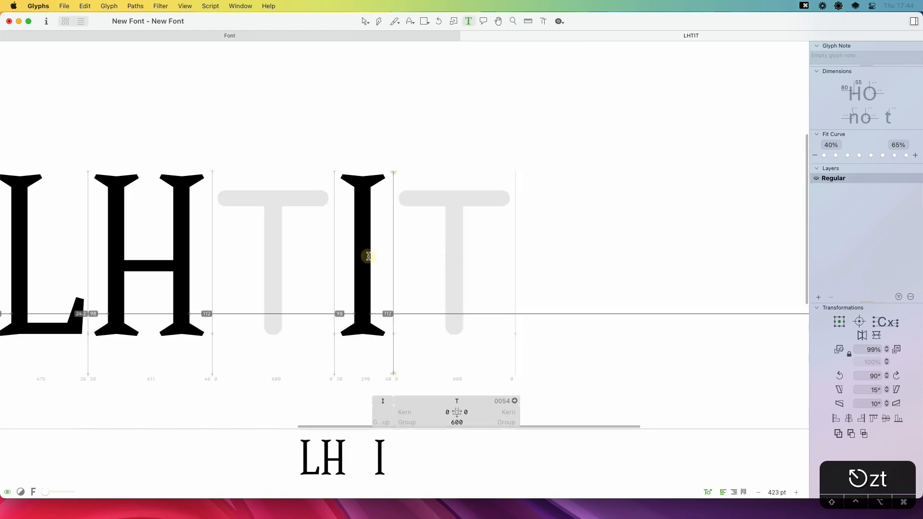
pyautogui.press('BackSpace')
pyautogui.press('BackSpace')
pyautogui.write('U')
pyautogui.press('BackSpace')
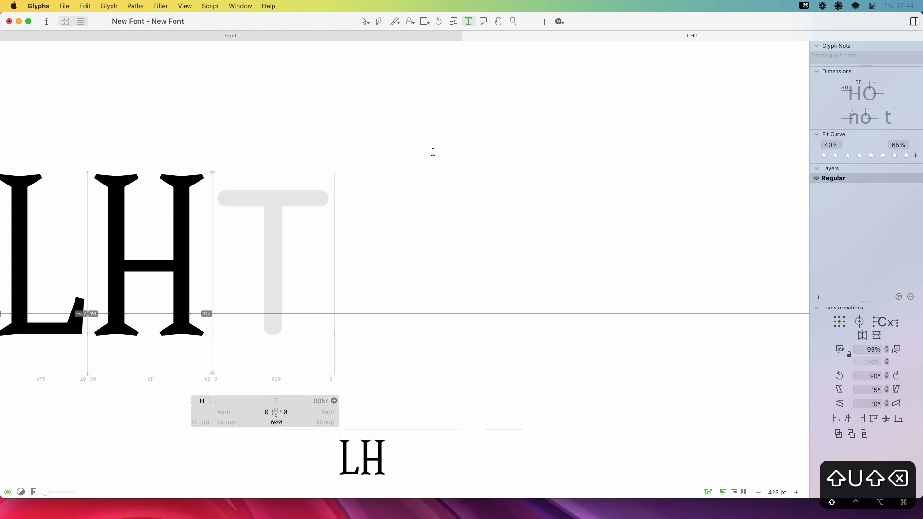
pyautogui.write('ITT')
pyautogui.press('Escape')
pyautogui.press('space')
pyautogui.moveTo(311, 223); pyautogui.dragTo(405, 227)
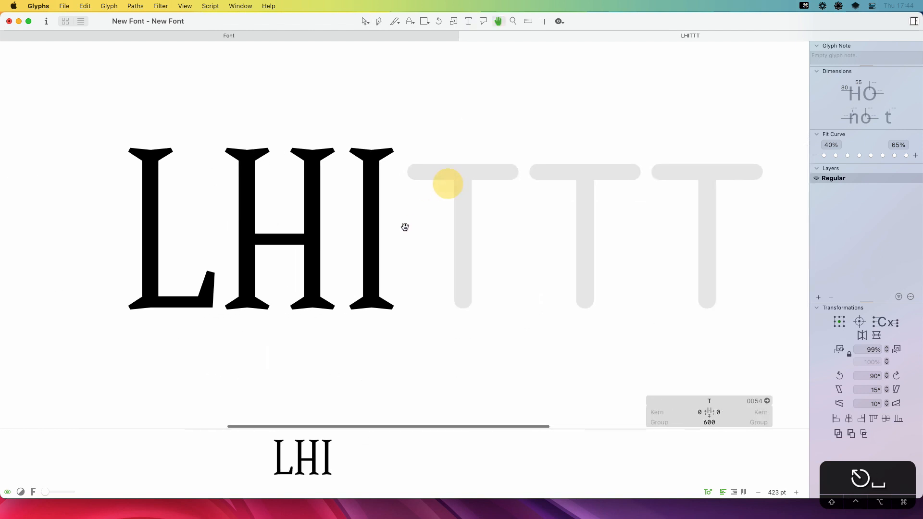
# Copy the I's stem and bottom serif into the T and move them to about the middle of the glyph
pyautogui.doubleClick(387, 255)
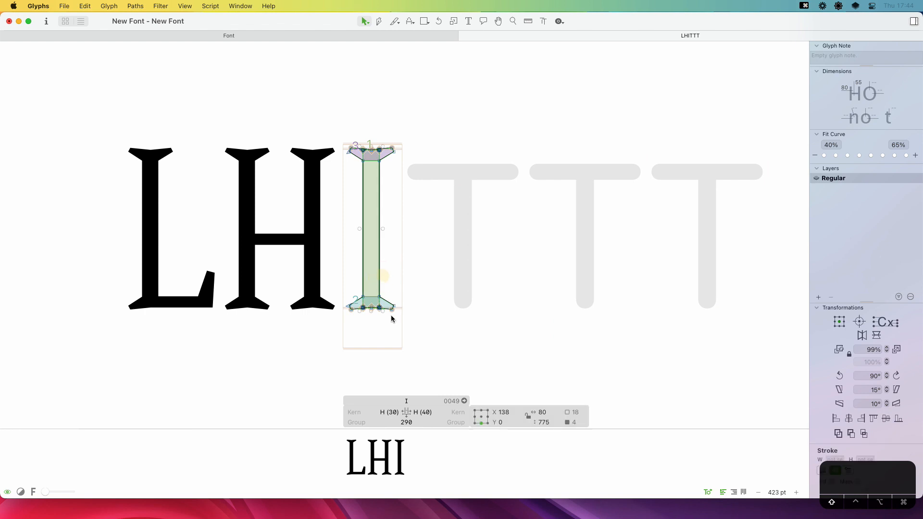
pyautogui.doubleClick(476, 296)
pyautogui.press('super+v')
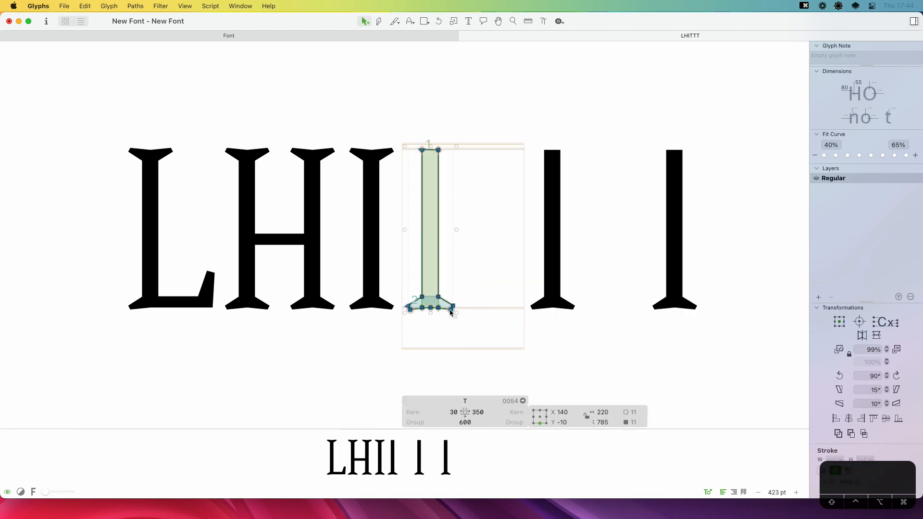
pyautogui.moveTo(451, 313); pyautogui.dragTo(482, 310)
pyautogui.click(435, 363)
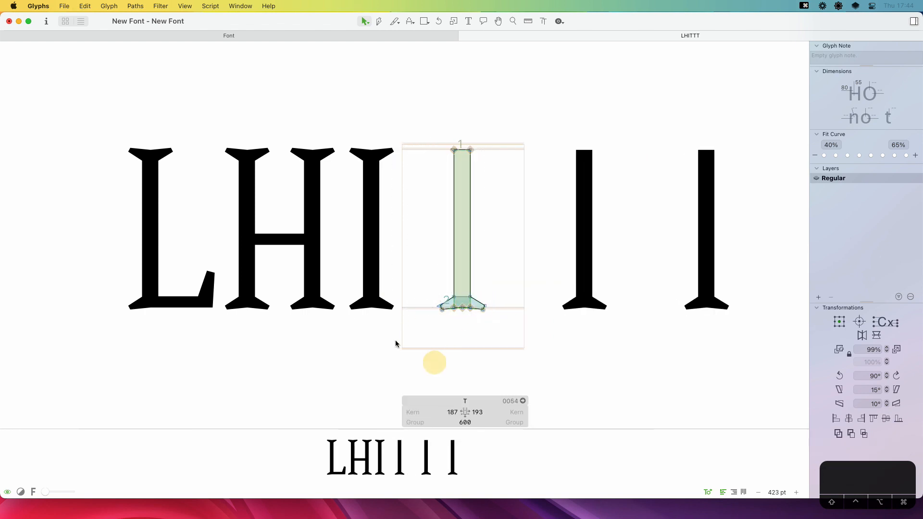
# Copy the L's horizontal arm and its upright end serif and paste them into the T
pyautogui.doubleClick(192, 272)
pyautogui.doubleClick(185, 302)
pyautogui.keyDown('shift'); pyautogui.doubleClick(203, 282); pyautogui.keyUp('shift')
pyautogui.press('super+c')
pyautogui.doubleClick(490, 219)
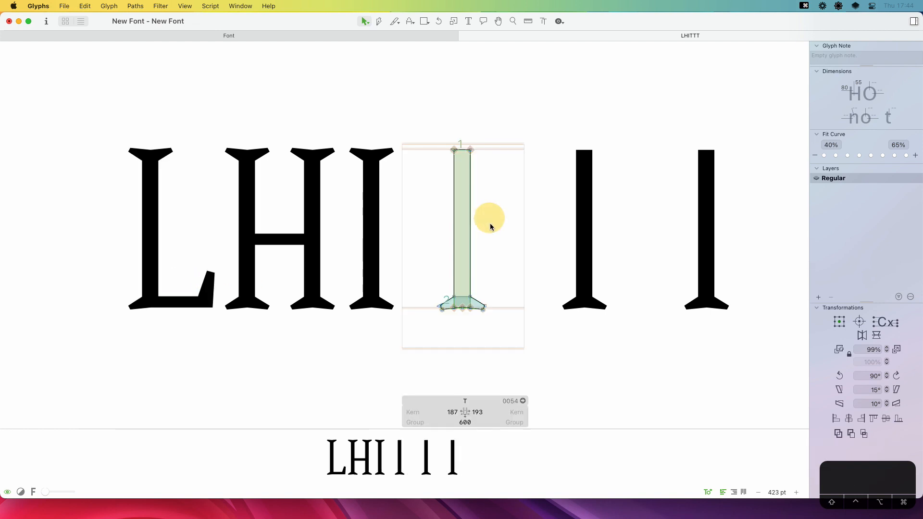
pyautogui.press('super+v')
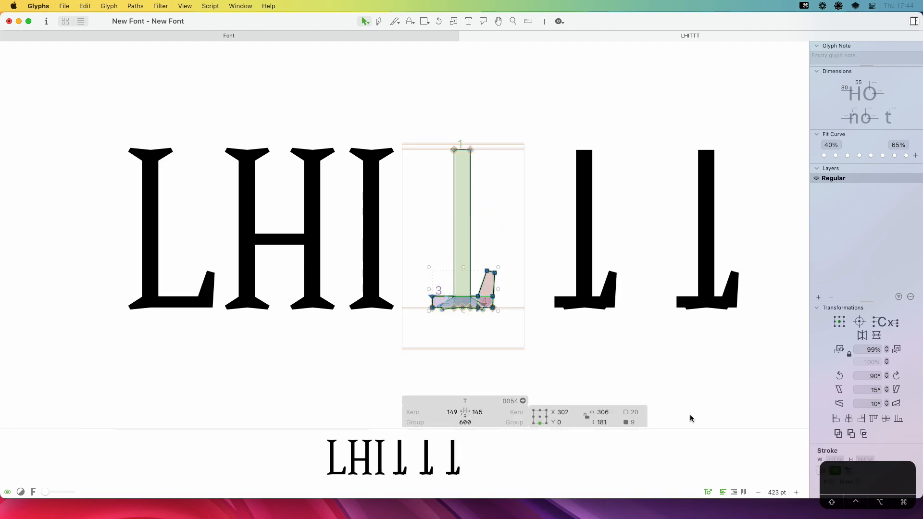
# Flip the pasted arm and its end serif vertically and move them to the top of the T's stem, at X 402, Y 594
pyautogui.click(876, 335)
pyautogui.moveTo(493, 286); pyautogui.dragTo(494, 161)
pyautogui.press('z')
pyautogui.click(466, 166)
pyautogui.press('v')
pyautogui.press('Down')
pyautogui.press('Down')
pyautogui.press('Down')
pyautogui.press('Down')
pyautogui.press('Down')
pyautogui.press('Down')
pyautogui.press('Down')
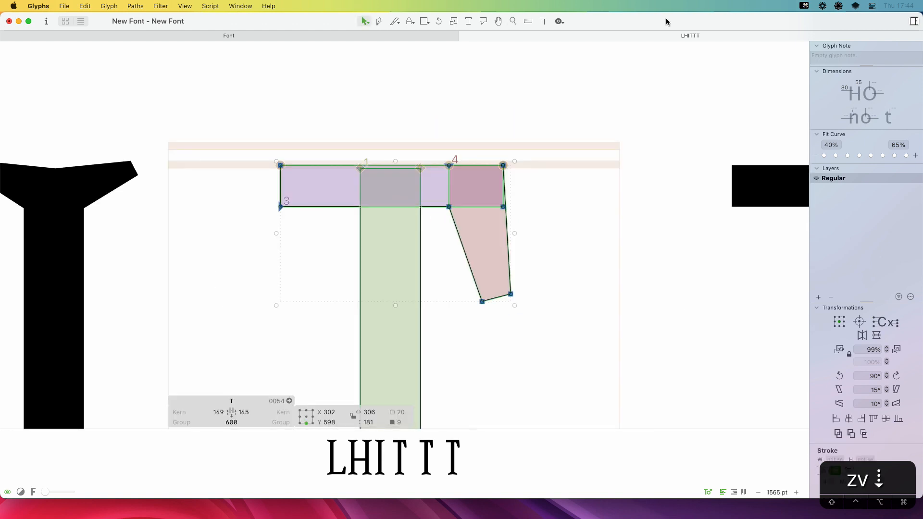
pyautogui.press('Up')
pyautogui.press('space')
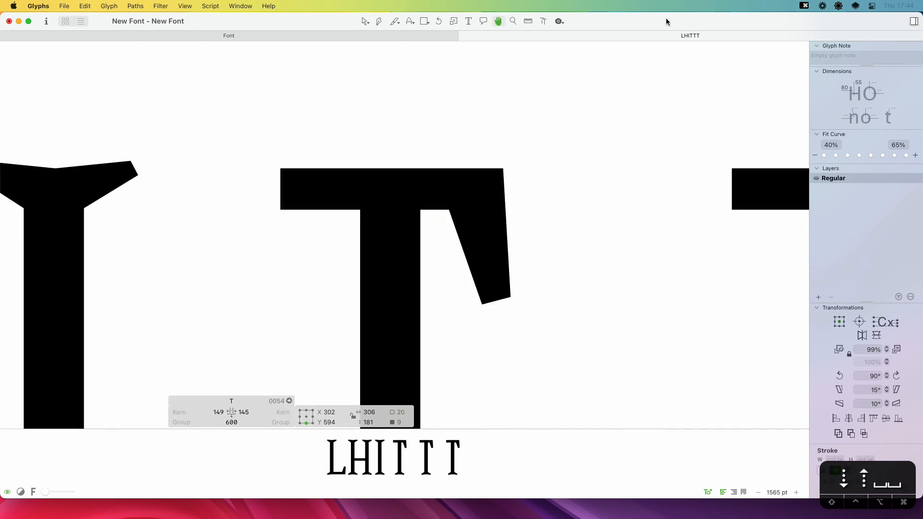
pyautogui.moveTo(450, 211); pyautogui.dragTo(524, 210)
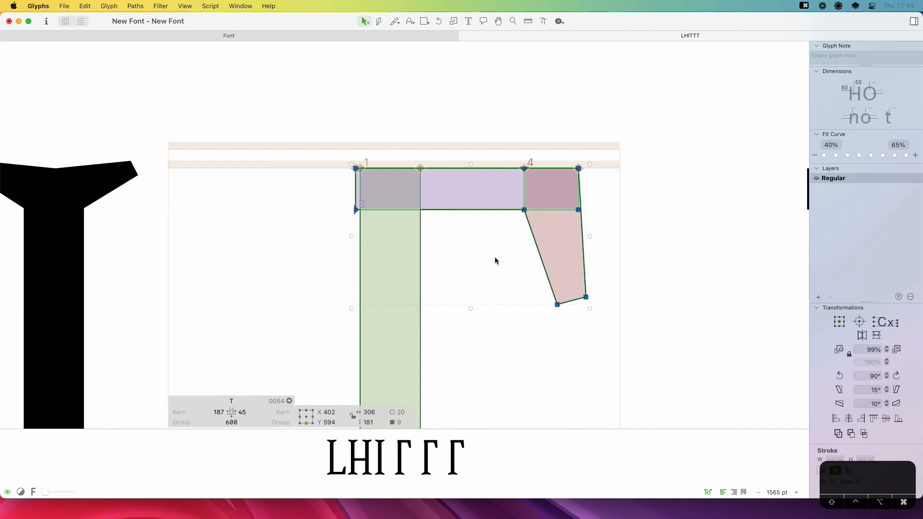
pyautogui.press('super+z')
# Duplicate the arm's end serif, mirror the copy horizontally and move it to the opposite side of the T's stem
pyautogui.click(546, 352)
pyautogui.click(553, 272)
pyautogui.press('super+c')
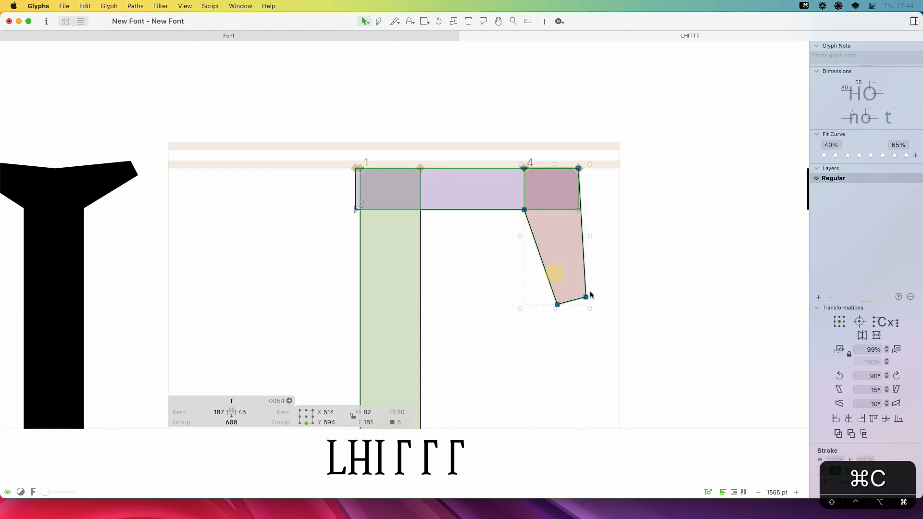
pyautogui.press('super+v')
pyautogui.click(862, 335)
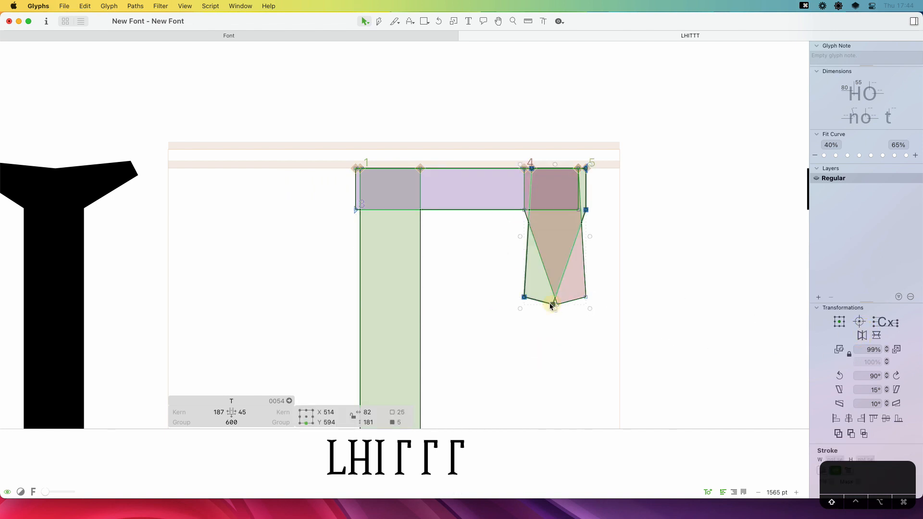
pyautogui.moveTo(539, 305); pyautogui.dragTo(235, 307)
pyautogui.click(434, 295)
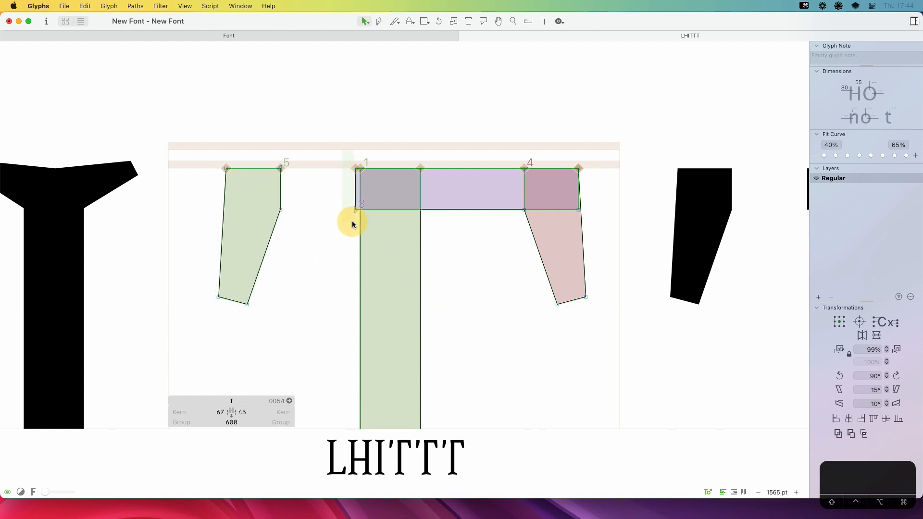
# Extend the crossbar's left end to X 77 so it meets the mirrored serif's upper outer corner
pyautogui.moveTo(355, 212); pyautogui.dragTo(232, 211)
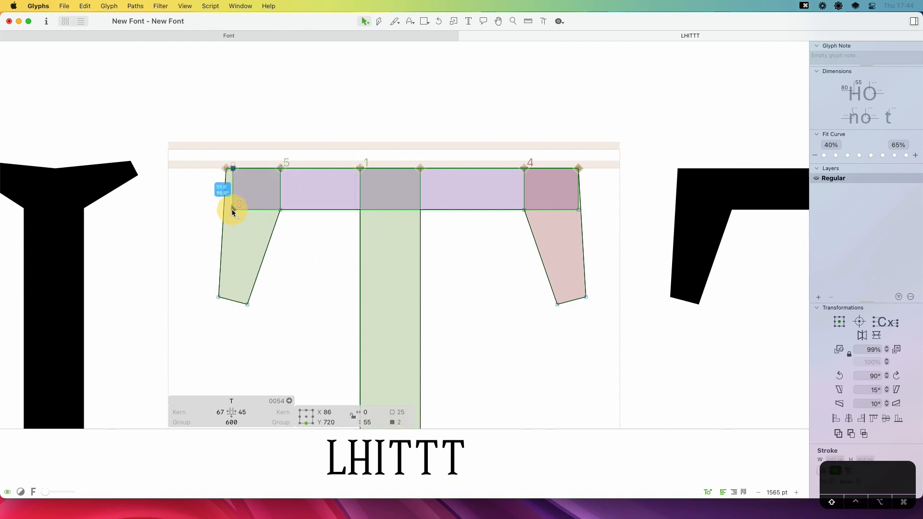
pyautogui.press('z')
pyautogui.moveTo(253, 152); pyautogui.dragTo(208, 229)
pyautogui.press('v')
pyautogui.press('Left')
pyautogui.press('Left')
pyautogui.press('Left')
pyautogui.press('Left')
pyautogui.press('Left')
pyautogui.press('Left')
pyautogui.press('Left')
pyautogui.press('Left')
pyautogui.press('Left')
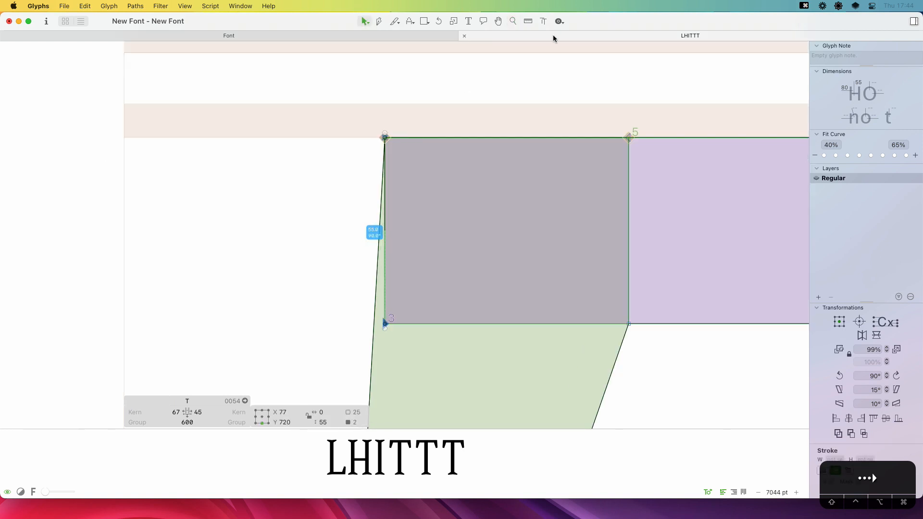
# Align the crossbar, stem and bottom serif of the T on their horizontal centres
pyautogui.press('super+minus')
pyautogui.press('super+minus')
pyautogui.press('super+minus')
pyautogui.press('super+minus')
pyautogui.press('super+minus')
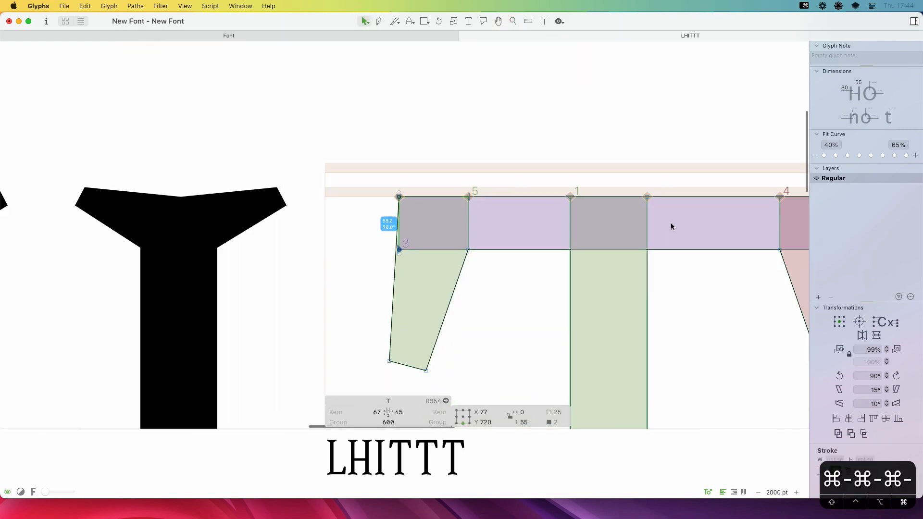
pyautogui.press('space')
pyautogui.moveTo(584, 300); pyautogui.dragTo(548, 220)
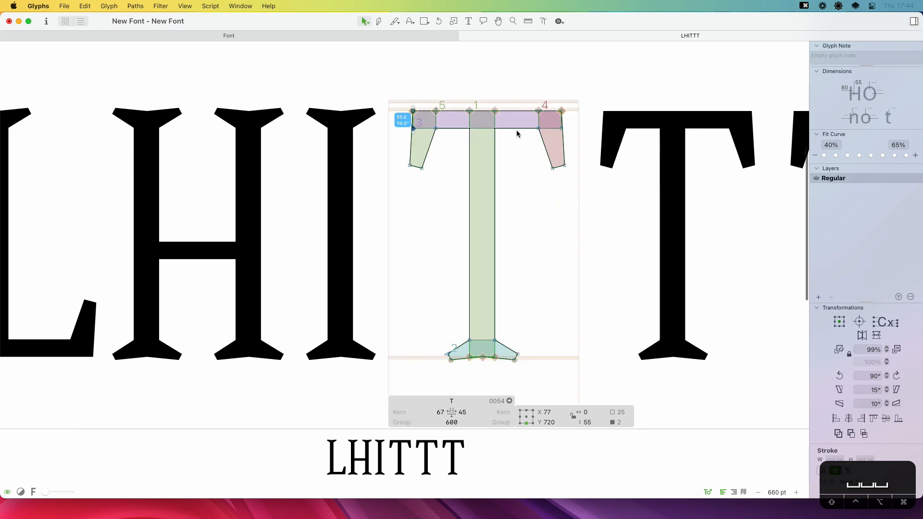
pyautogui.doubleClick(516, 129)
pyautogui.keyDown('shift'); pyautogui.doubleClick(495, 161); pyautogui.keyUp('shift')
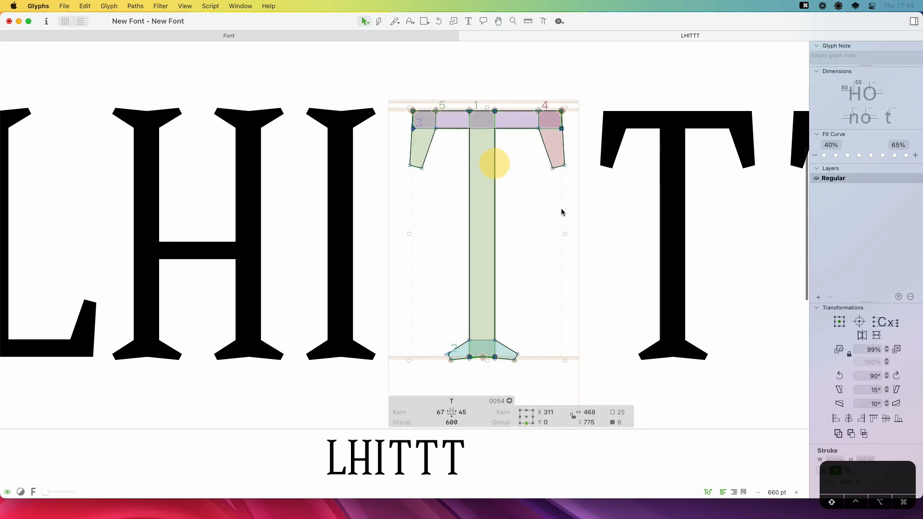
pyautogui.click(846, 419)
pyautogui.press('super+z')
pyautogui.keyDown('shift'); pyautogui.doubleClick(509, 351); pyautogui.keyUp('shift')
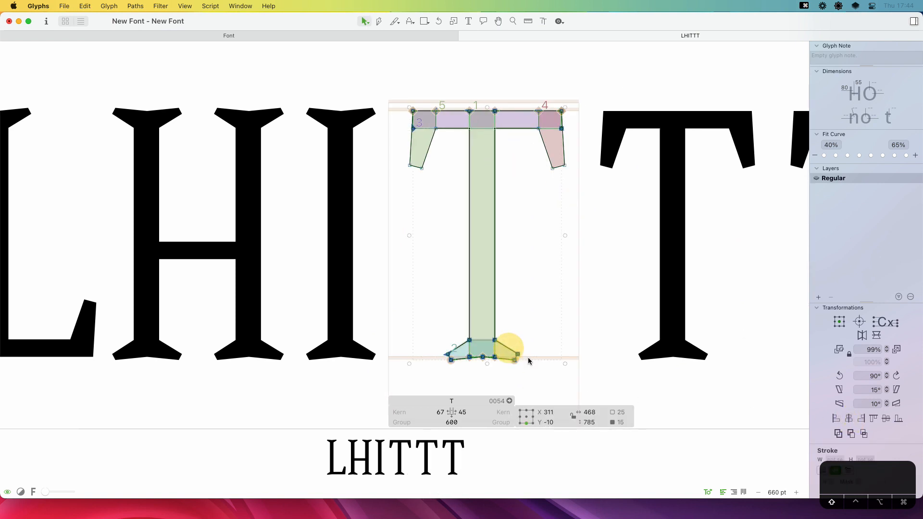
pyautogui.click(849, 419)
pyautogui.press('space')
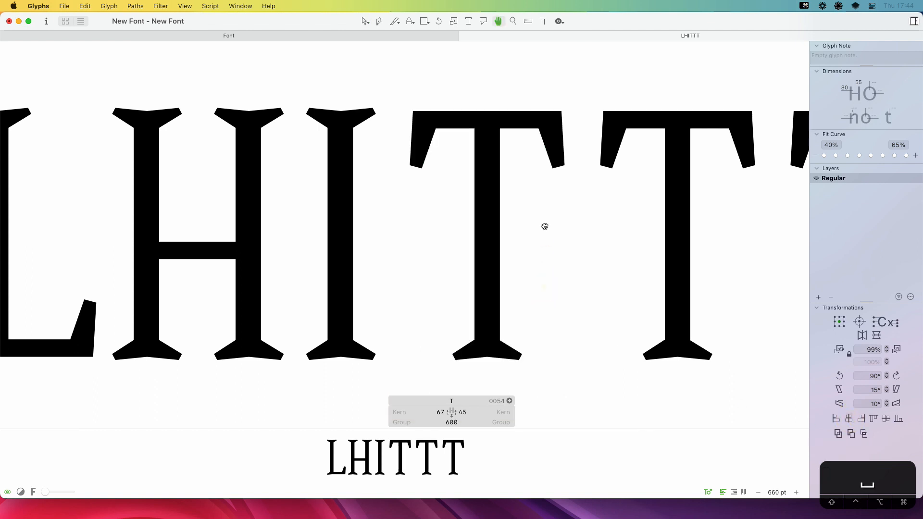
pyautogui.moveTo(544, 226); pyautogui.dragTo(510, 218)
# Set the T's left sidebearing to the metrics key H
pyautogui.press('super+minus')
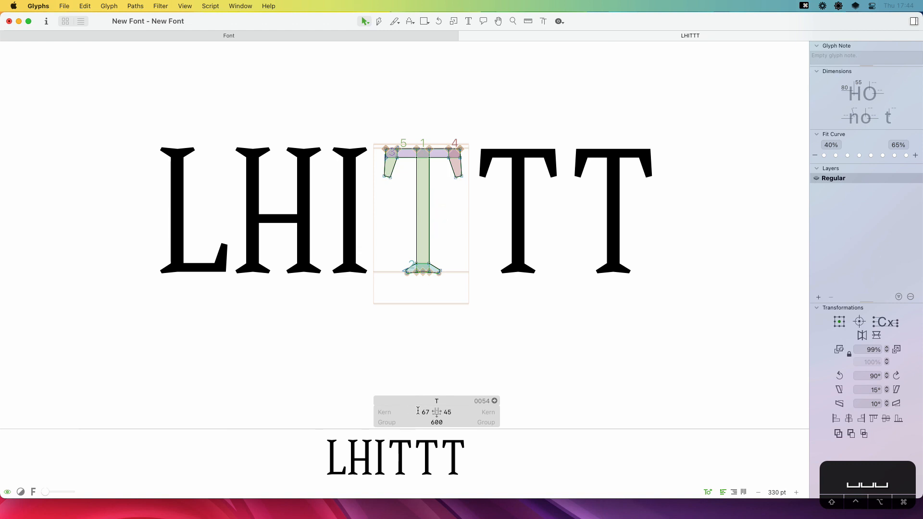
pyautogui.press('super+a')
pyautogui.press('BackSpace')
pyautogui.press('Return')
pyautogui.click(414, 413)
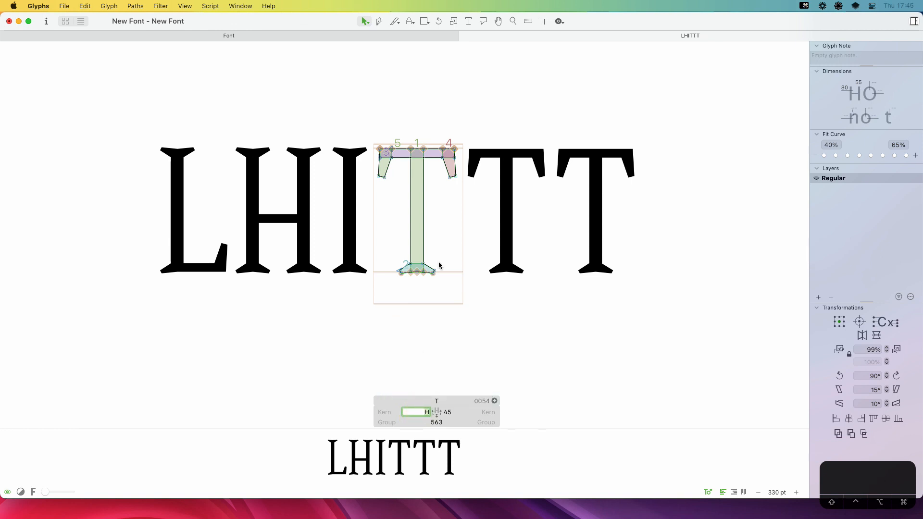
pyautogui.press('Escape')
pyautogui.press('Escape')
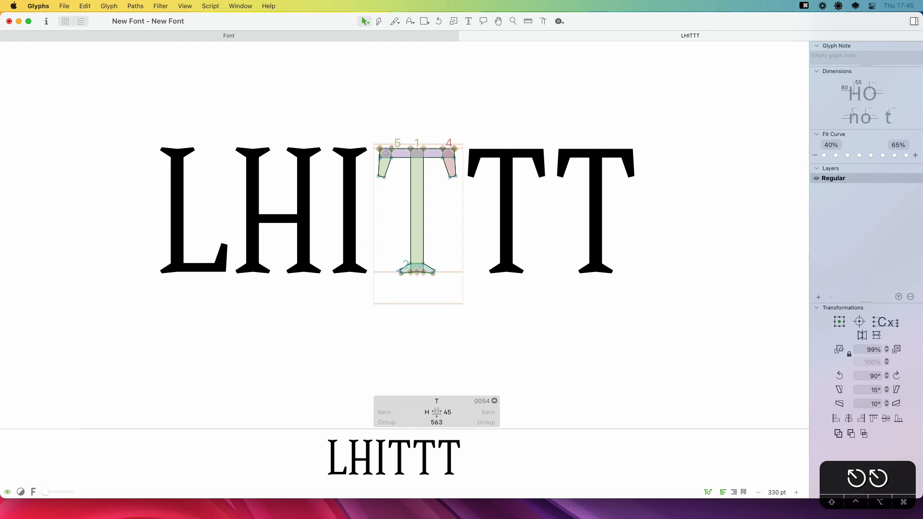
# Set the T's left and right sidebearings to 25 and its width key to t
pyautogui.click(423, 412)
pyautogui.write('25')
pyautogui.press('Tab')
pyautogui.write('25')
pyautogui.press('Tab')
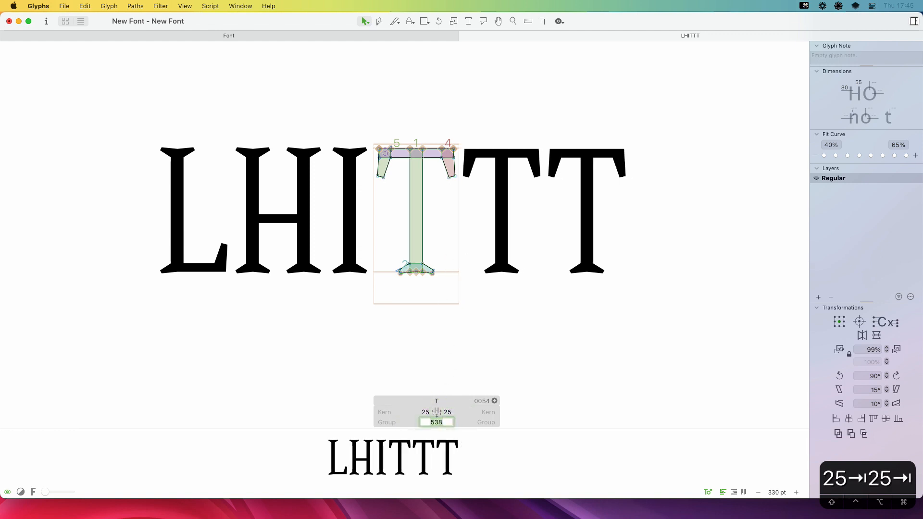
pyautogui.write('t')
pyautogui.press('Return')
# Review the T's spacing in the whole LHITTT line at a small size with no glyph active
pyautogui.press('t')
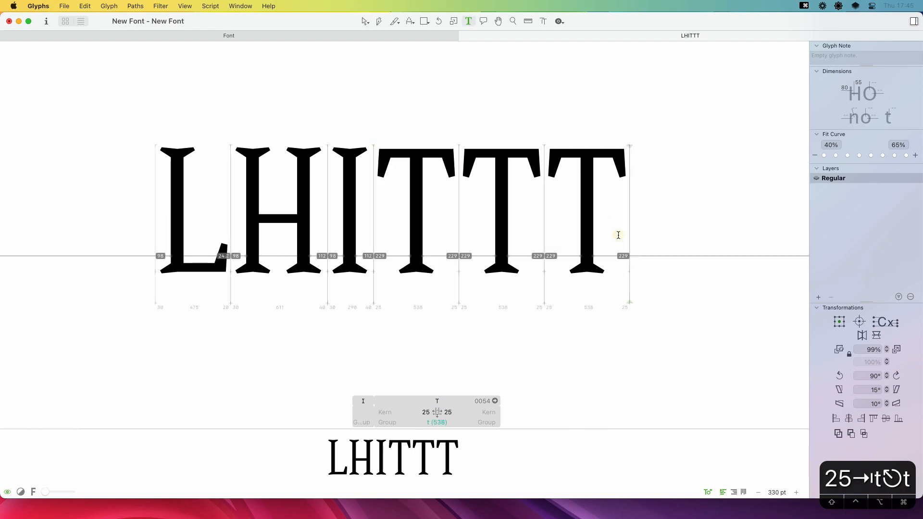
pyautogui.click(618, 235)
pyautogui.press('Escape')
pyautogui.press('space')
pyautogui.press('0')
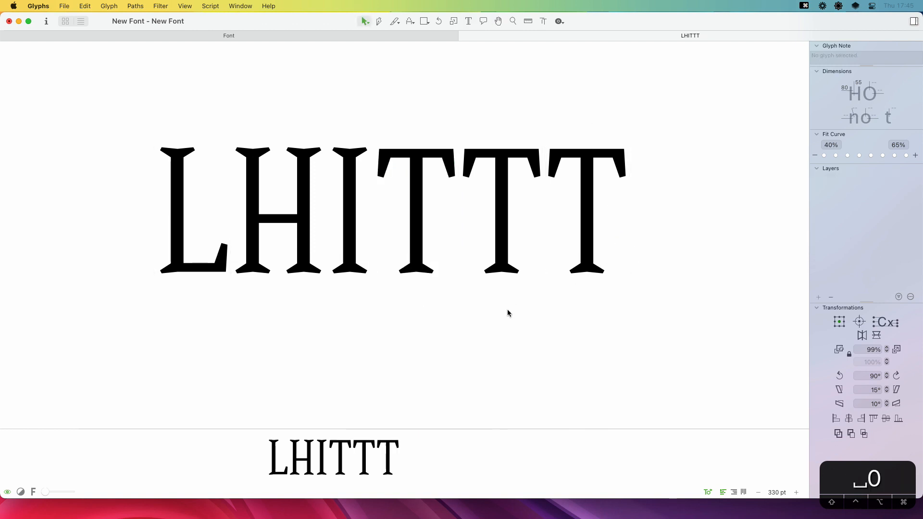
pyautogui.press('super+minus')
pyautogui.press('super+minus')
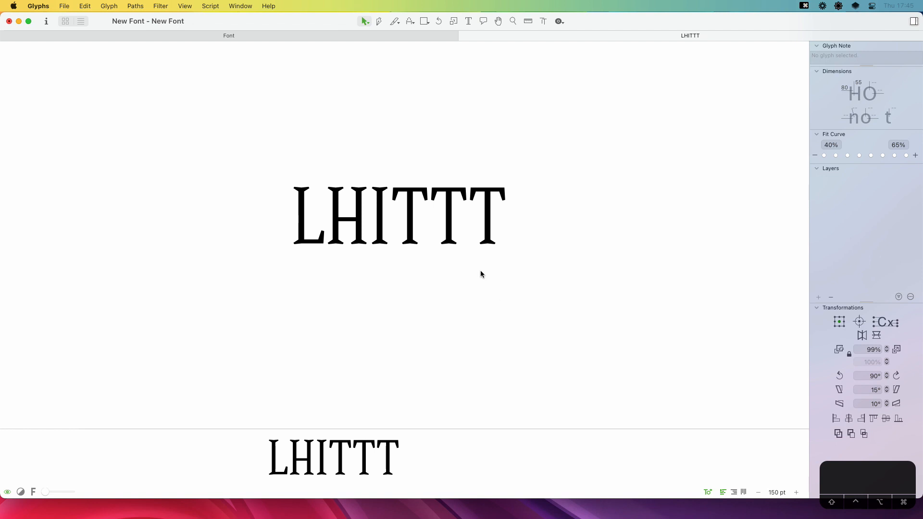
# Add a node on the crossbar's upper edge at X 359 and another on its lower edge directly below, right of the stem
pyautogui.press('z')
pyautogui.click(396, 205)
pyautogui.press('v')
pyautogui.click(487, 201)
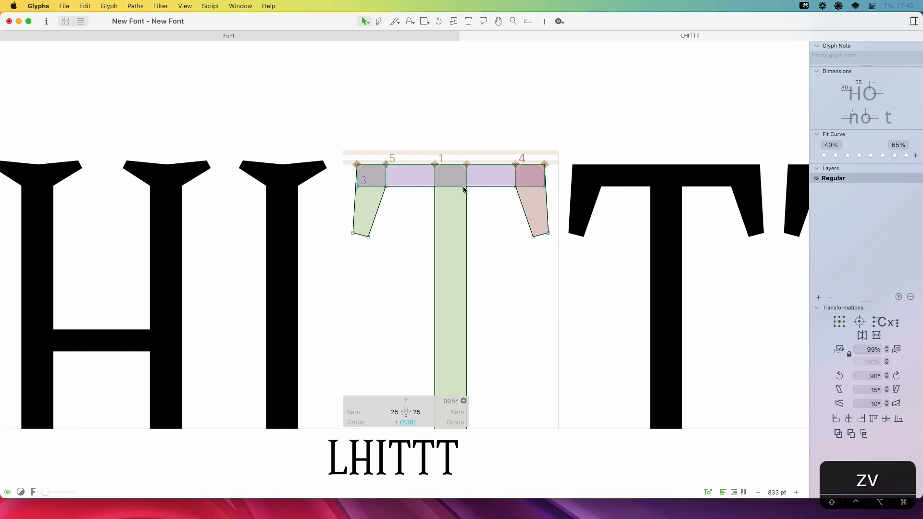
pyautogui.press('=')
pyautogui.press('z')
pyautogui.click(401, 222)
pyautogui.press('v')
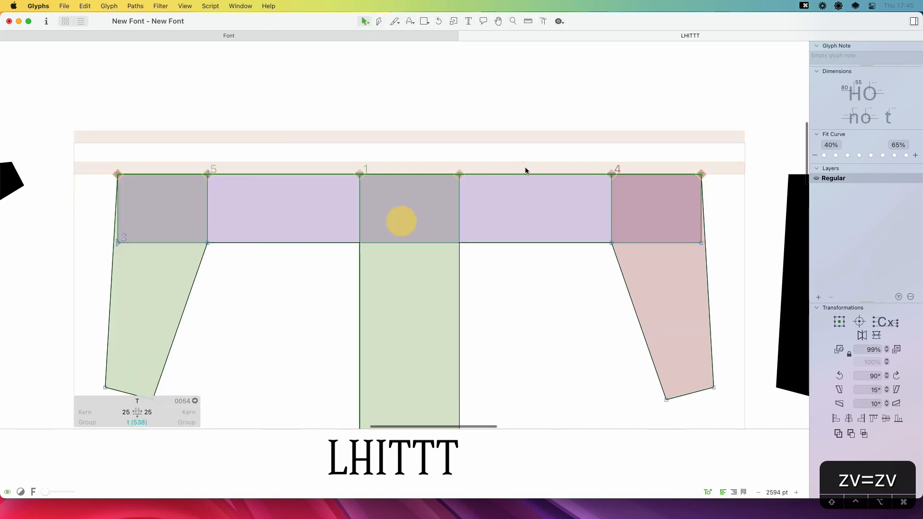
pyautogui.press('p')
pyautogui.click(522, 174)
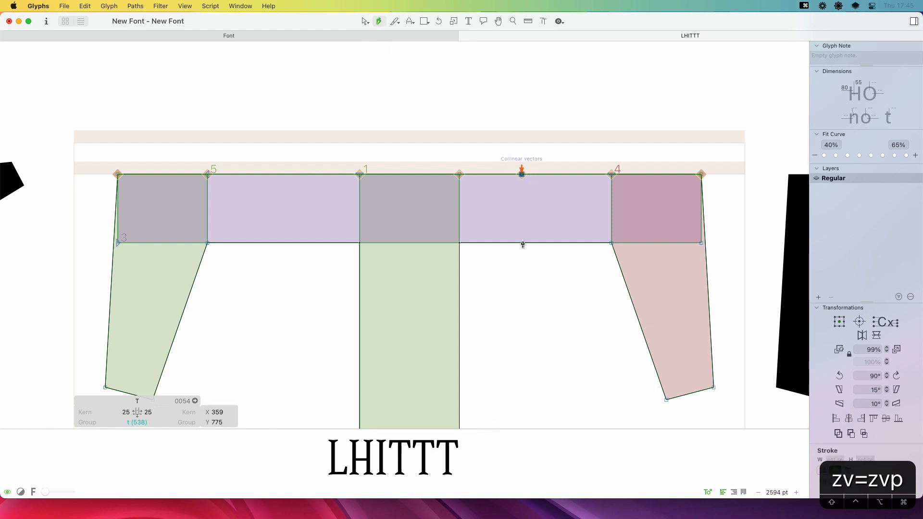
pyautogui.click(521, 243)
# Move the crossbar's two new nodes together to the middle of the stem, at X 269
pyautogui.press('v')
pyautogui.keyDown('shift'); pyautogui.click(521, 243); pyautogui.keyUp('shift')
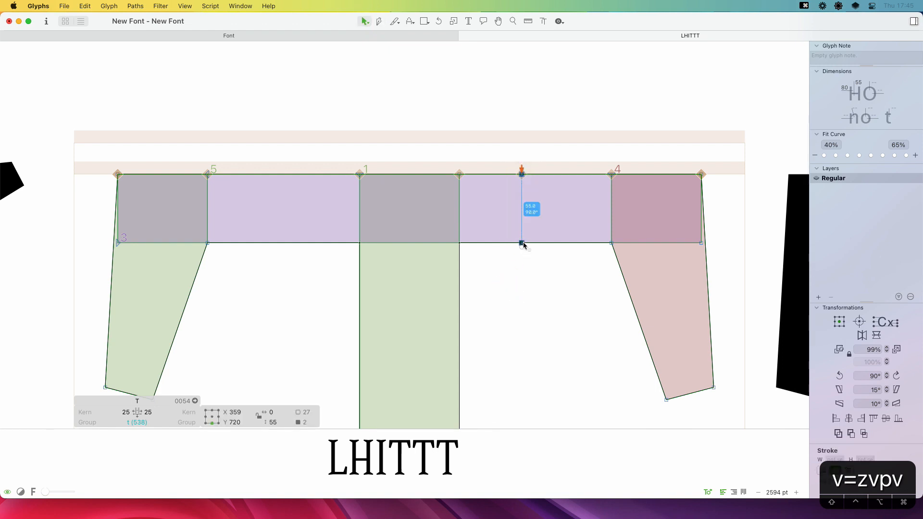
pyautogui.moveTo(521, 243); pyautogui.dragTo(412, 243)
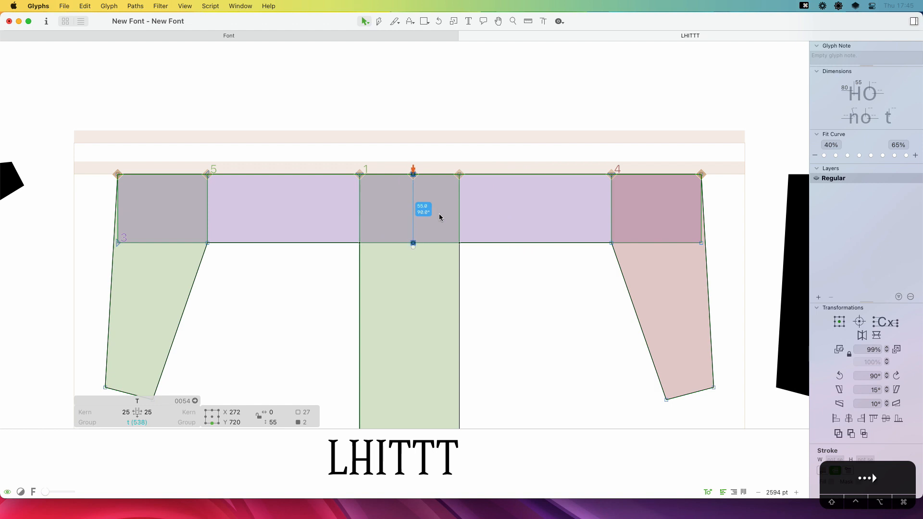
pyautogui.press('Left')
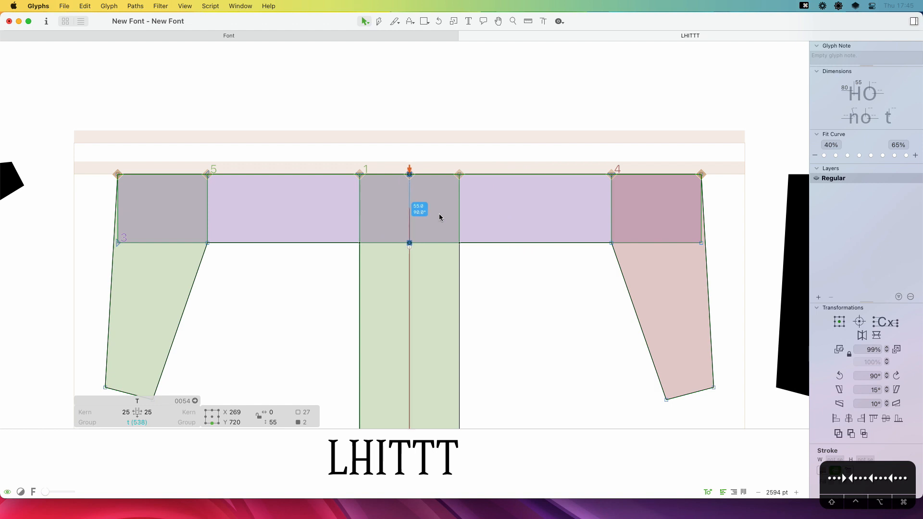
# Raise both crossbar ends with their serifs to Y 604, bending the arm up from its centre nodes
pyautogui.click(612, 351)
pyautogui.press('super+minus')
pyautogui.press('space')
pyautogui.moveTo(527, 354); pyautogui.dragTo(533, 329)
pyautogui.moveTo(489, 142); pyautogui.dragTo(606, 340)
pyautogui.moveTo(325, 140); pyautogui.dragTo(223, 346)
pyautogui.hotkey('shift', 'Up')
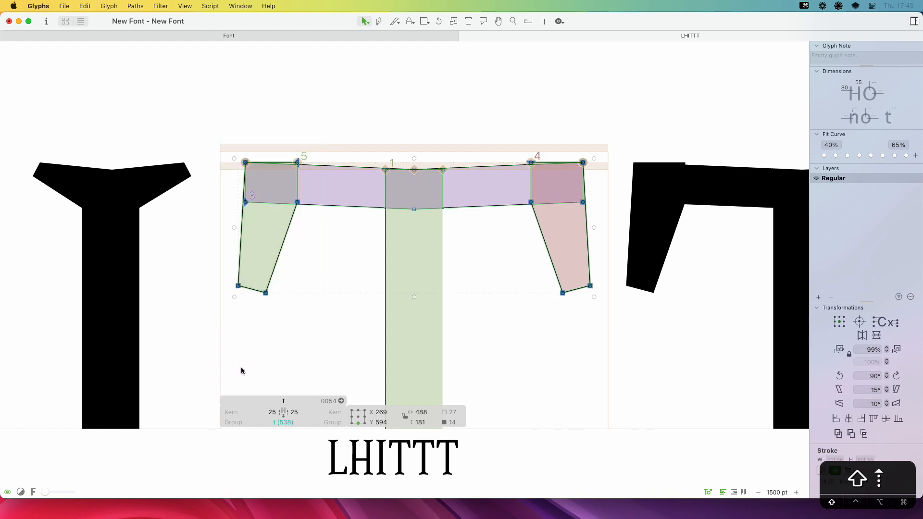
pyautogui.hotkey('shift', 'Up')
# Lower the inner top nodes of both end serifs so they sit within the sloping crossbar
pyautogui.press('z')
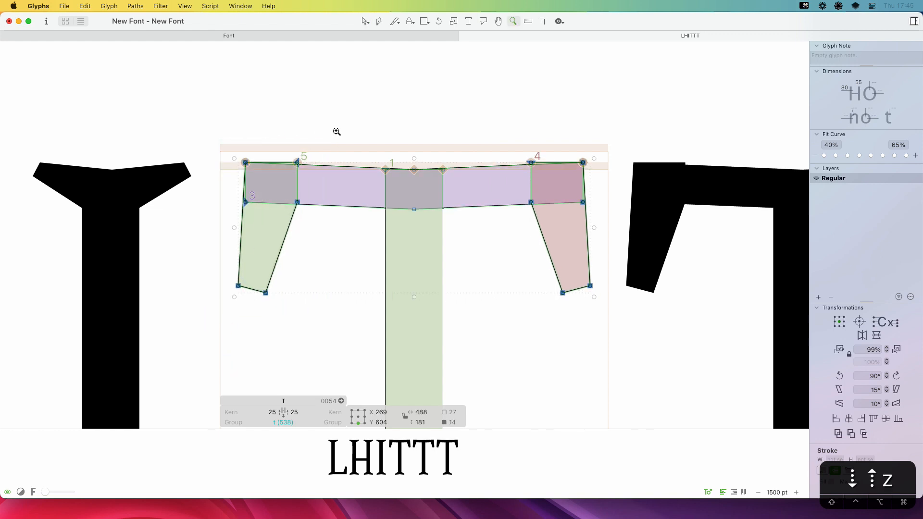
pyautogui.moveTo(332, 134); pyautogui.dragTo(201, 230)
pyautogui.press('v')
pyautogui.press('super+minus')
pyautogui.press('super+minus')
pyautogui.press('super+minus')
pyautogui.press('super+minus')
pyautogui.press('super+minus')
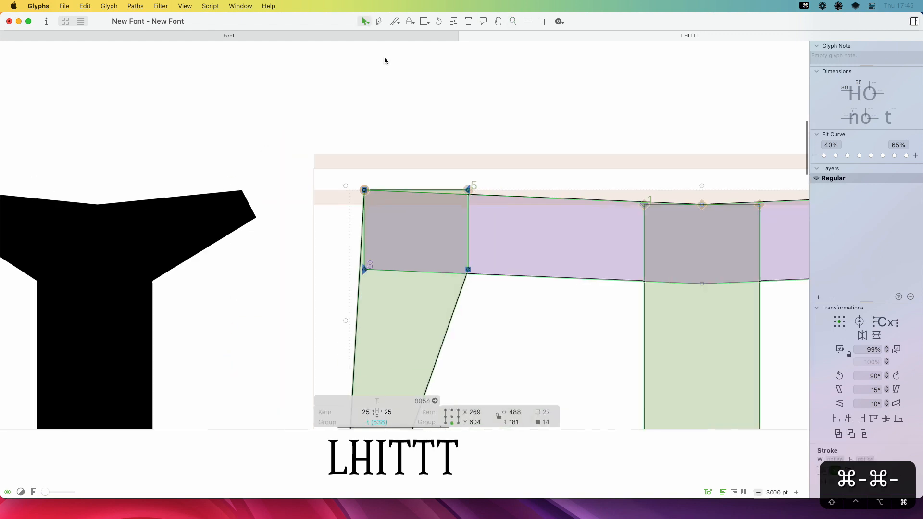
pyautogui.press('space')
pyautogui.moveTo(560, 302); pyautogui.dragTo(565, 239)
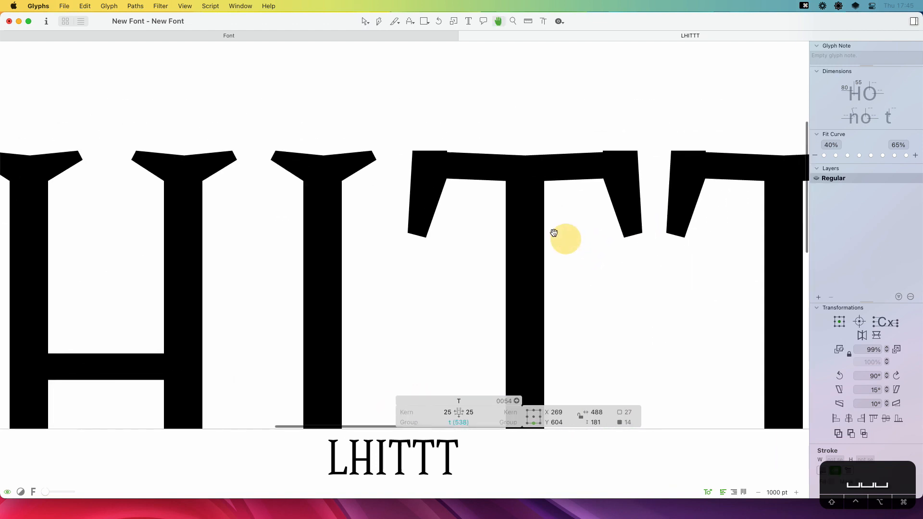
pyautogui.moveTo(459, 139); pyautogui.dragTo(438, 157)
pyautogui.moveTo(608, 139); pyautogui.dragTo(598, 181)
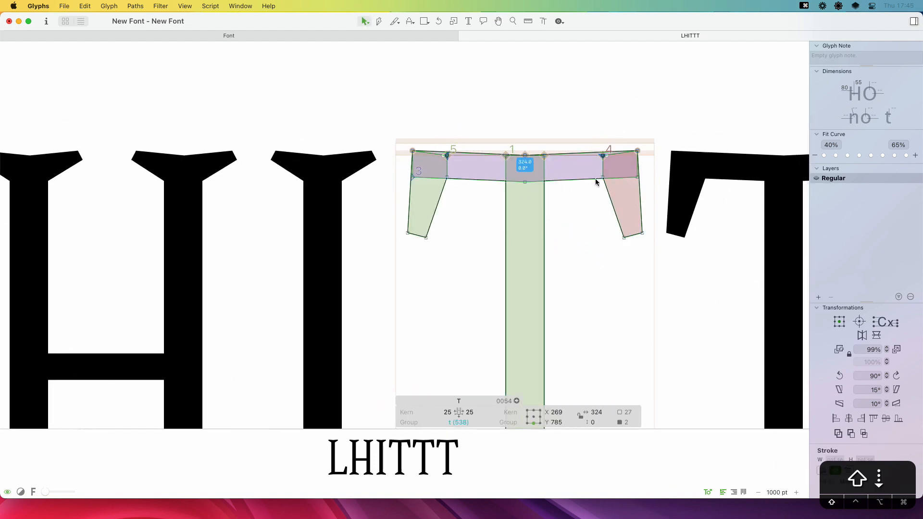
# Examine the T with its bent crossbar within the whole LHITTT line, ending with the first T open for editing
pyautogui.press('super+minus')
pyautogui.press('super+minus')
pyautogui.press('space')
pyautogui.moveTo(525, 316); pyautogui.dragTo(570, 282)
pyautogui.press('t')
pyautogui.click(549, 257)
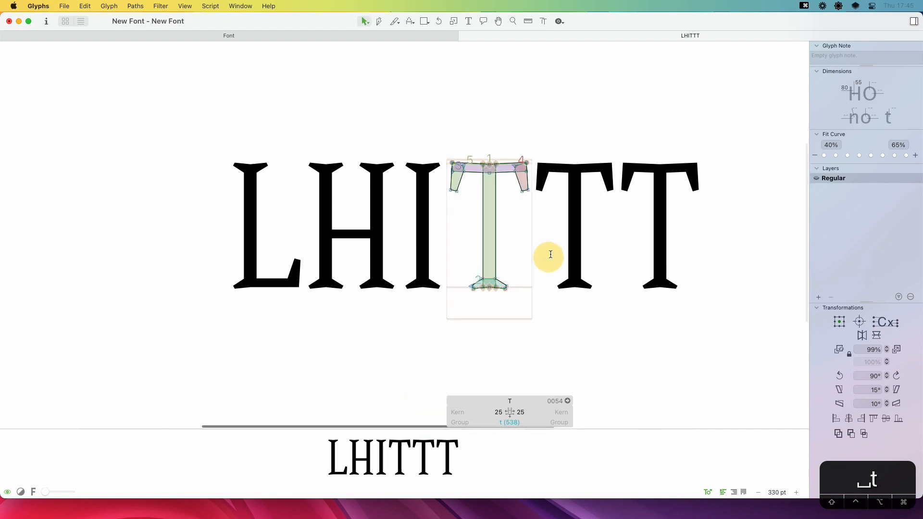
pyautogui.press('Escape')
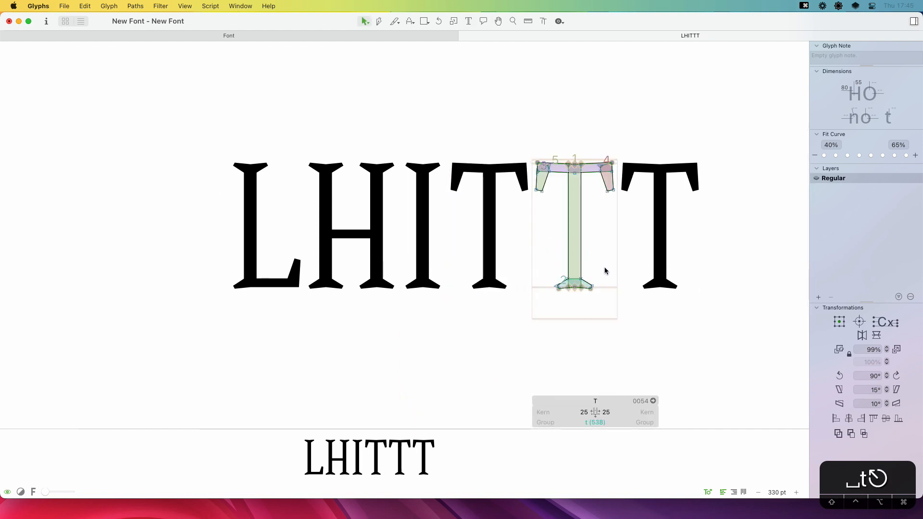
pyautogui.press('space')
pyautogui.moveTo(597, 233); pyautogui.dragTo(538, 217)
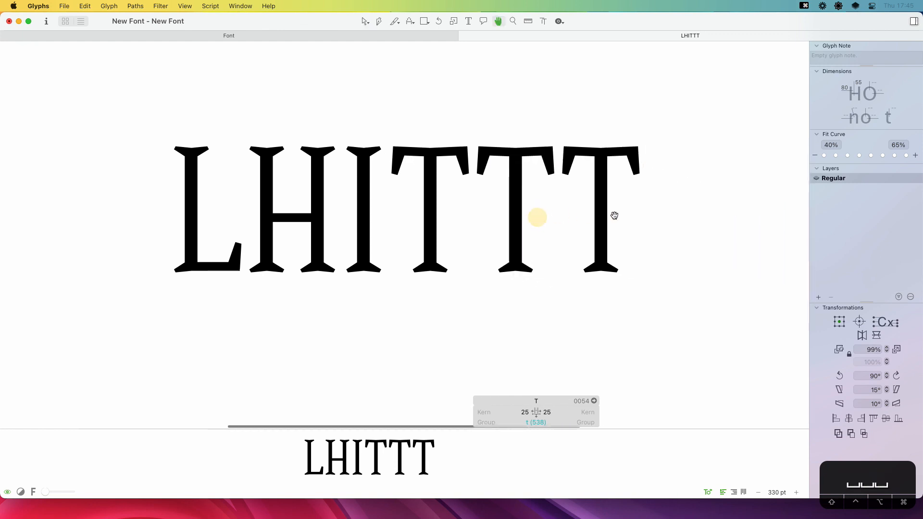
pyautogui.press('t')
pyautogui.click(631, 216)
pyautogui.press('Escape')
pyautogui.doubleClick(414, 238)
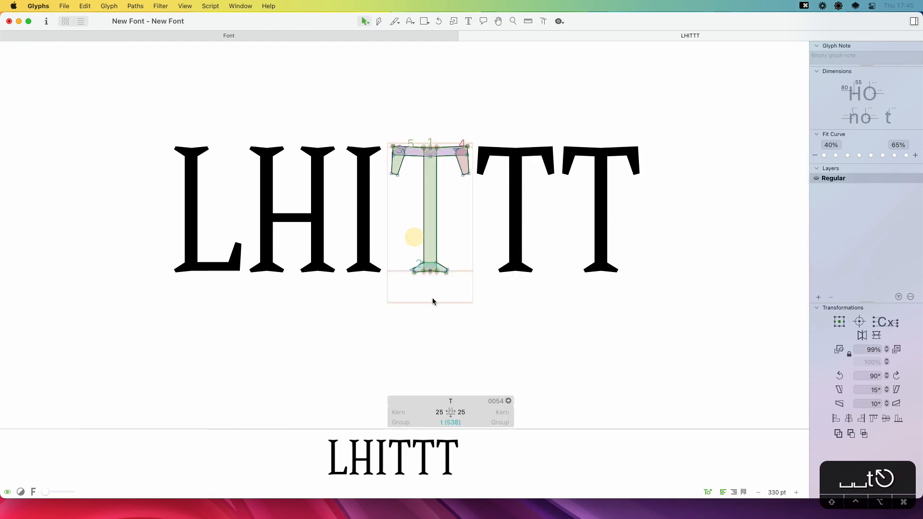
# Clear the entry in the T's width field
pyautogui.click(439, 412)
pyautogui.click(453, 422)
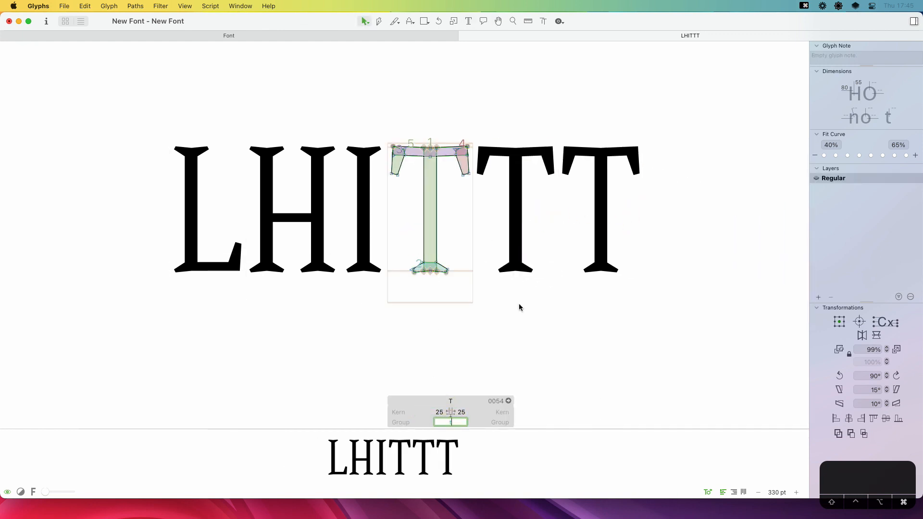
pyautogui.press('BackSpace')
pyautogui.press('Return')
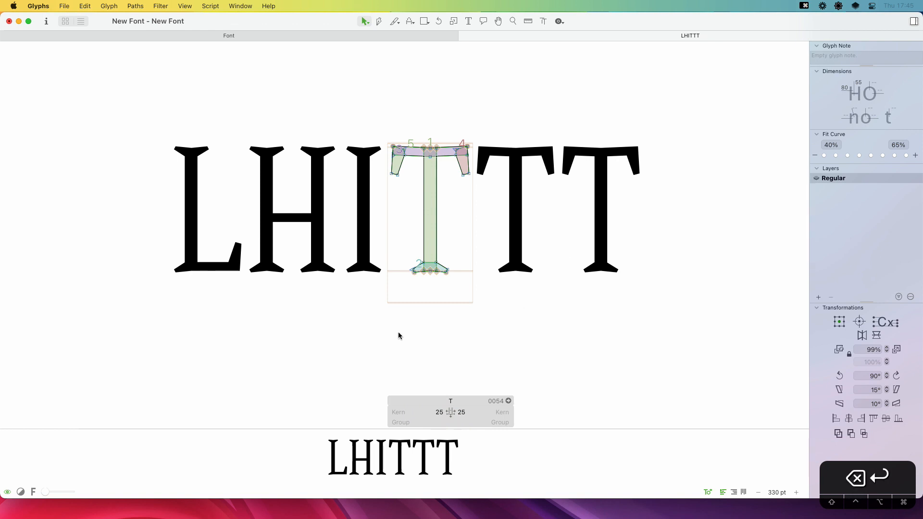
pyautogui.click(440, 412)
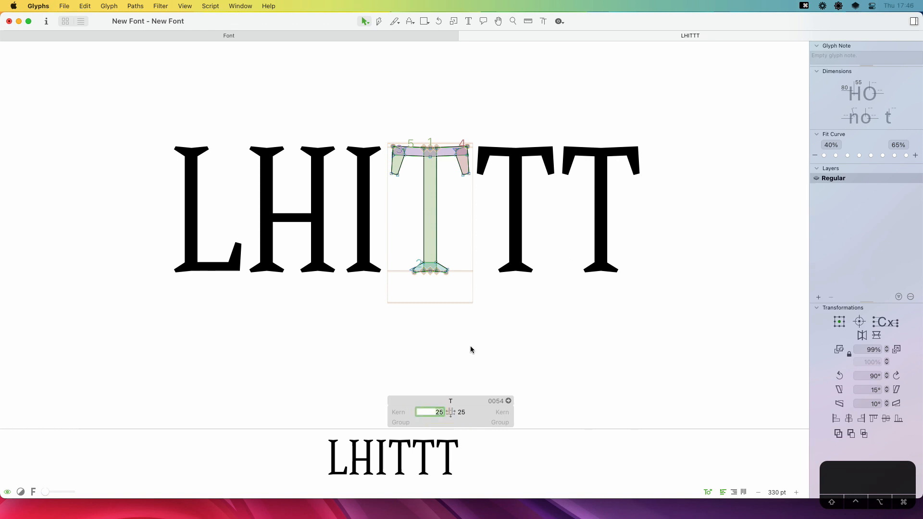
pyautogui.press('Return')
# Set both the left and right sidebearings of the T to 30
pyautogui.click(439, 413)
pyautogui.write('30')
pyautogui.press('Tab')
pyautogui.write('30')
pyautogui.press('Return')
pyautogui.press('Escape')
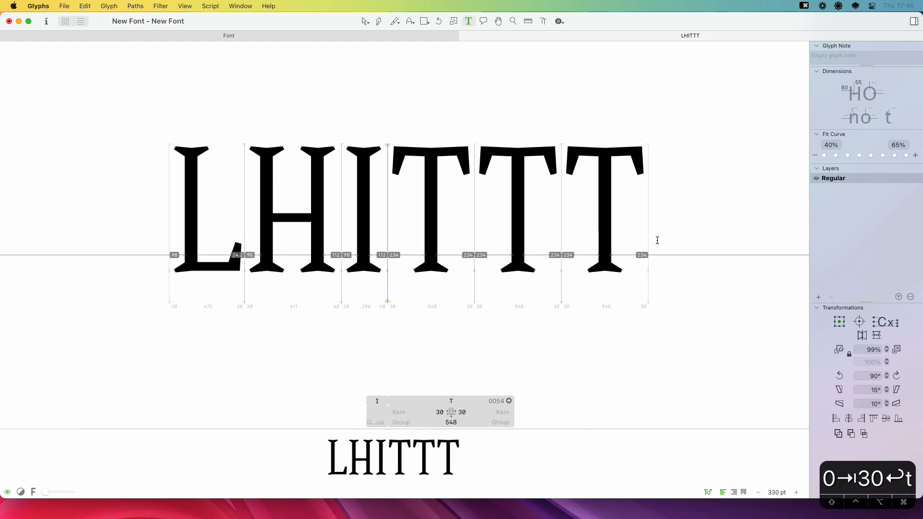
# Insert an L after the first T so the line reads LHITLTT, and examine the spacing
pyautogui.press('Escape')
pyautogui.press('cmd+minus')
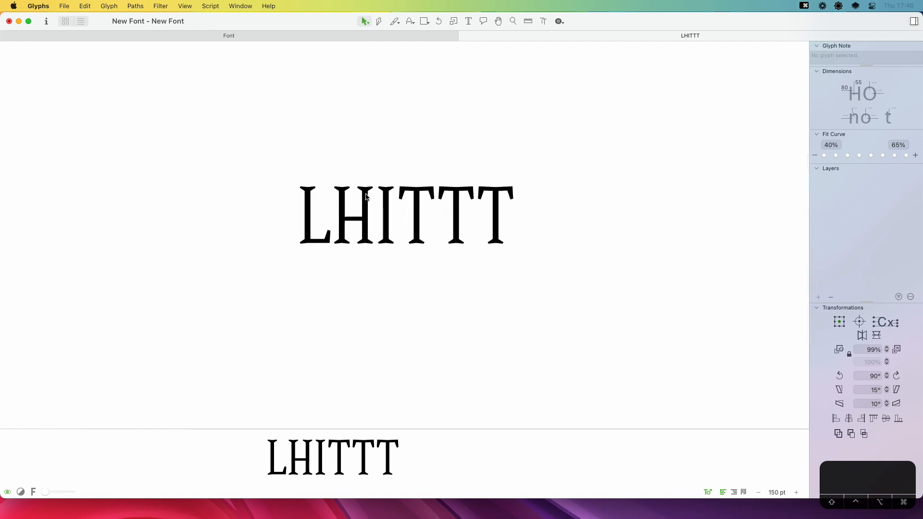
pyautogui.press('t')
pyautogui.click(427, 220)
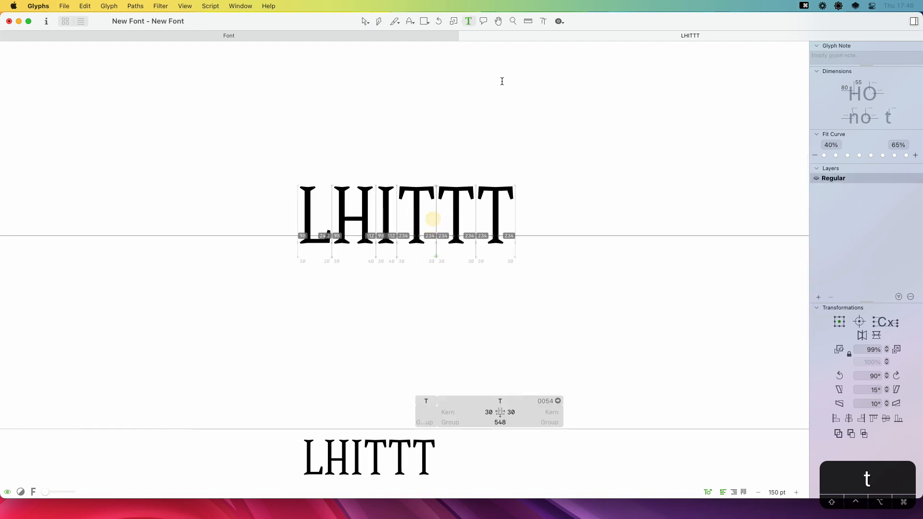
pyautogui.write('J')
pyautogui.press('BackSpace')
pyautogui.write('L')
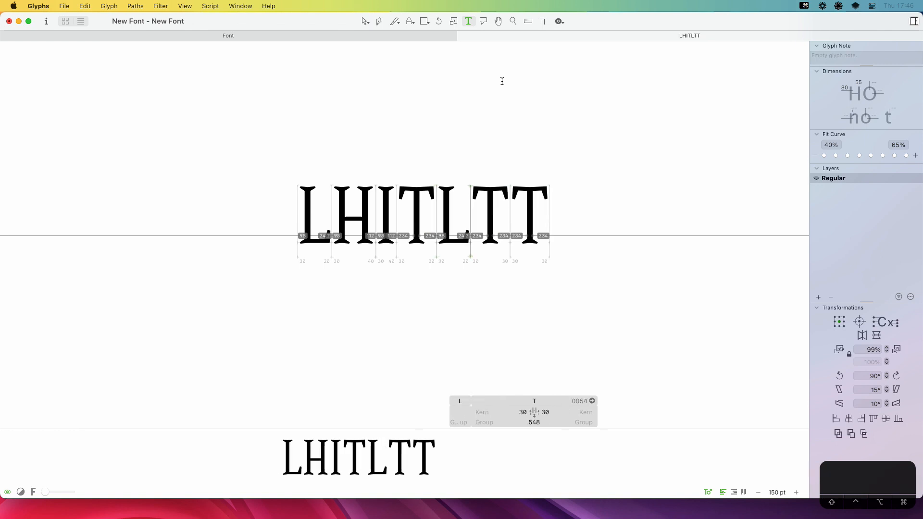
pyautogui.press('Escape')
pyautogui.press('t')
pyautogui.press('Escape')
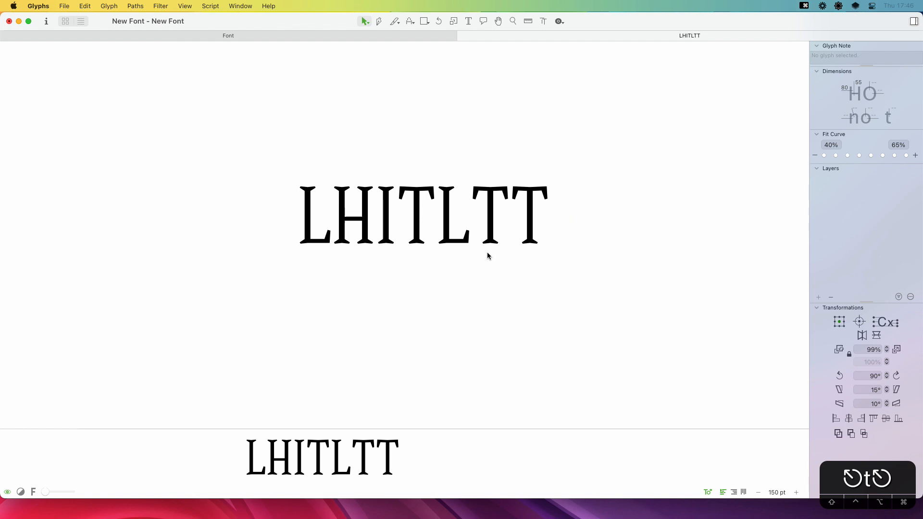
# Close the LHITLTT tab, open the empty E for editing and add FEH in front of it
pyautogui.click(464, 36)
pyautogui.click(447, 134)
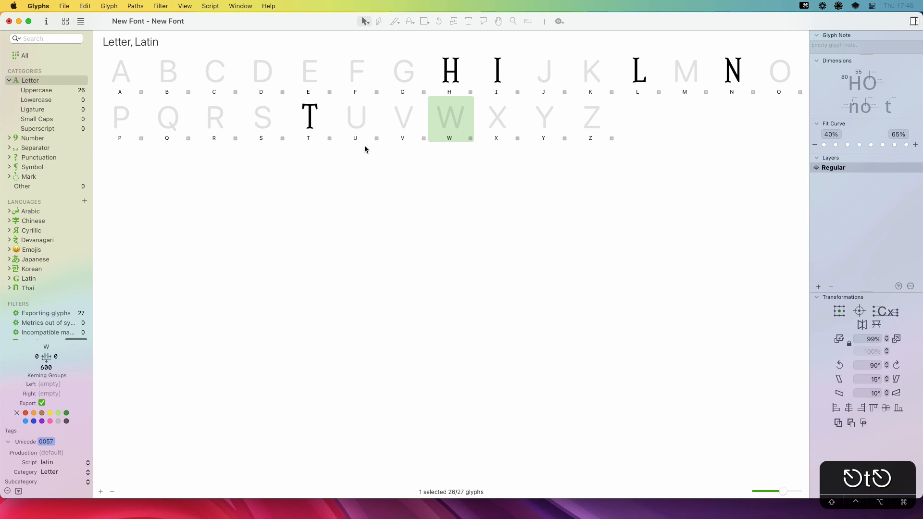
pyautogui.doubleClick(320, 75)
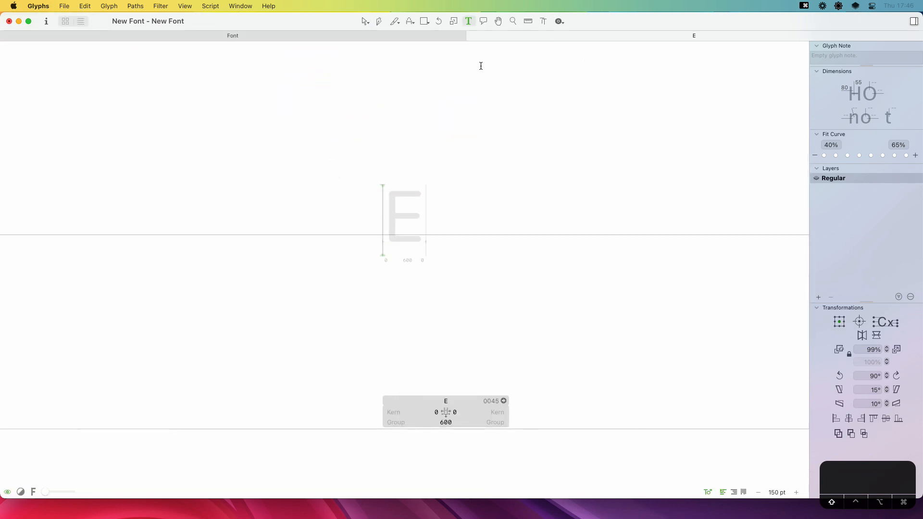
pyautogui.write('FEH')
pyautogui.write('z')
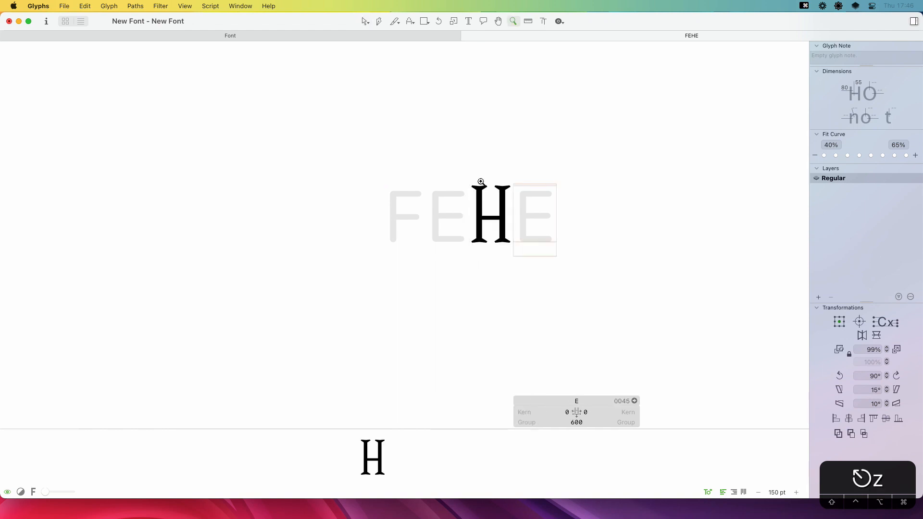
pyautogui.moveTo(594, 140); pyautogui.dragTo(343, 296)
pyautogui.write('vtG')
pyautogui.press('Escape')
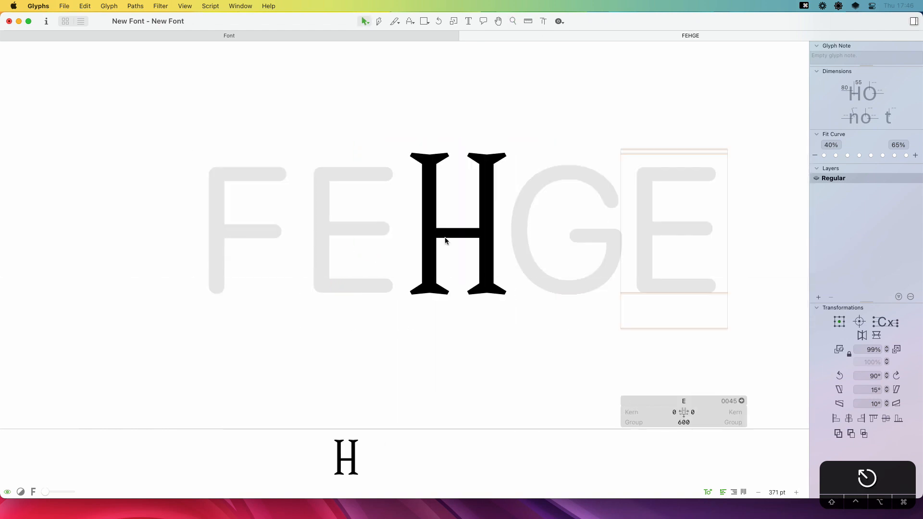
pyautogui.press('t')
pyautogui.click(582, 250)
pyautogui.press('BackSpace')
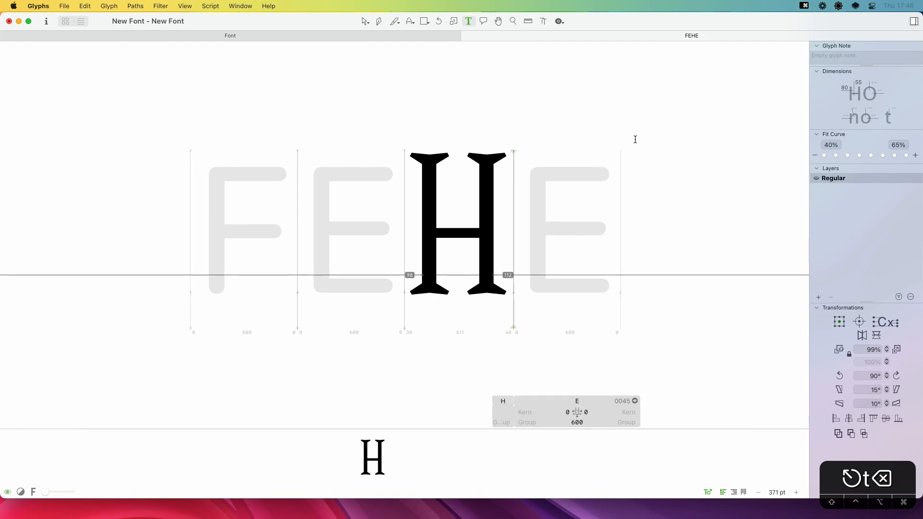
# Insert F and then L directly after the H so the line reads FEHLFE
pyautogui.write('F')
pyautogui.press('Escape')
pyautogui.doubleClick(468, 197)
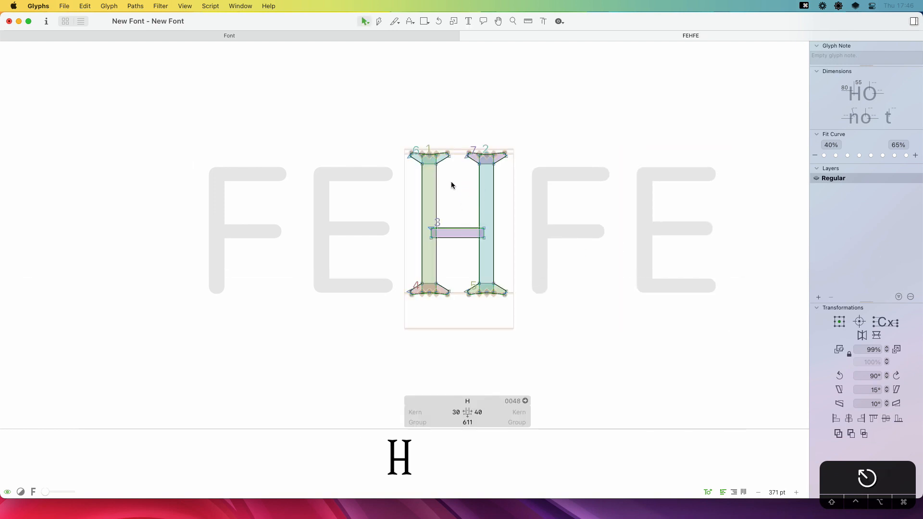
pyautogui.press('t')
pyautogui.click(537, 151)
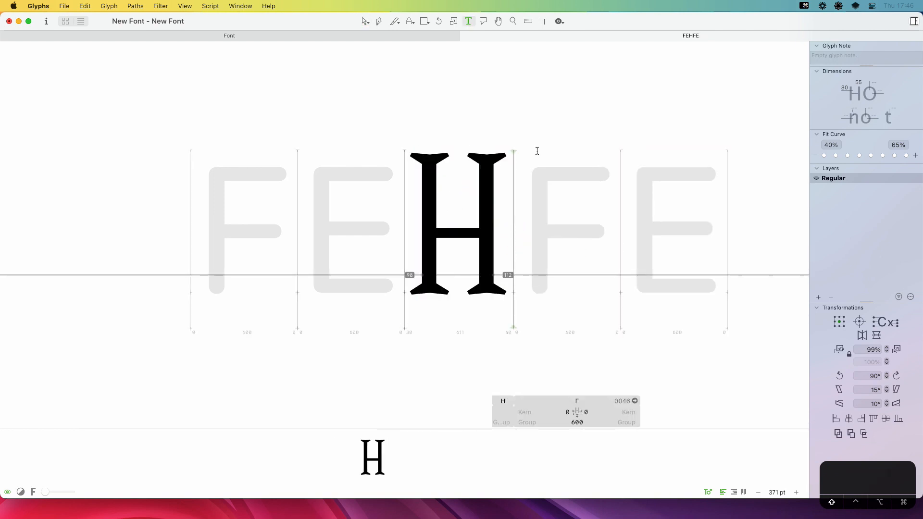
pyautogui.write('L')
pyautogui.press('Escape')
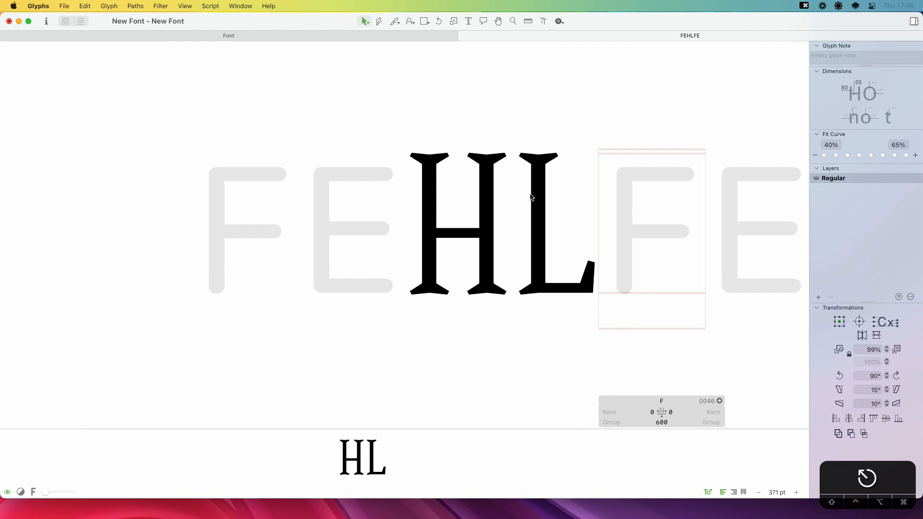
# Copy all of the L's outlines and paste them into the empty E
pyautogui.doubleClick(569, 194)
pyautogui.press('super+a')
pyautogui.press('super+c')
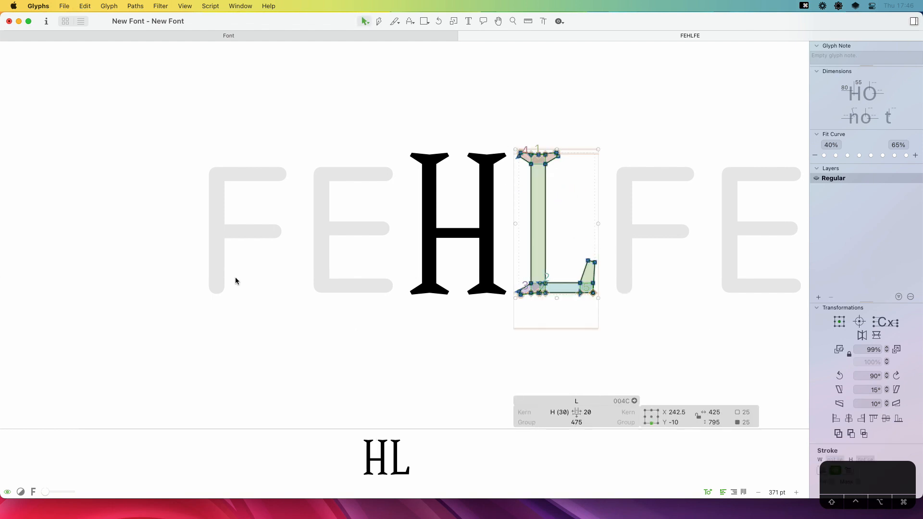
pyautogui.click(359, 257)
pyautogui.doubleClick(359, 256)
pyautogui.press('super+v')
# Delete the top serif from the stem of the E
pyautogui.press('z')
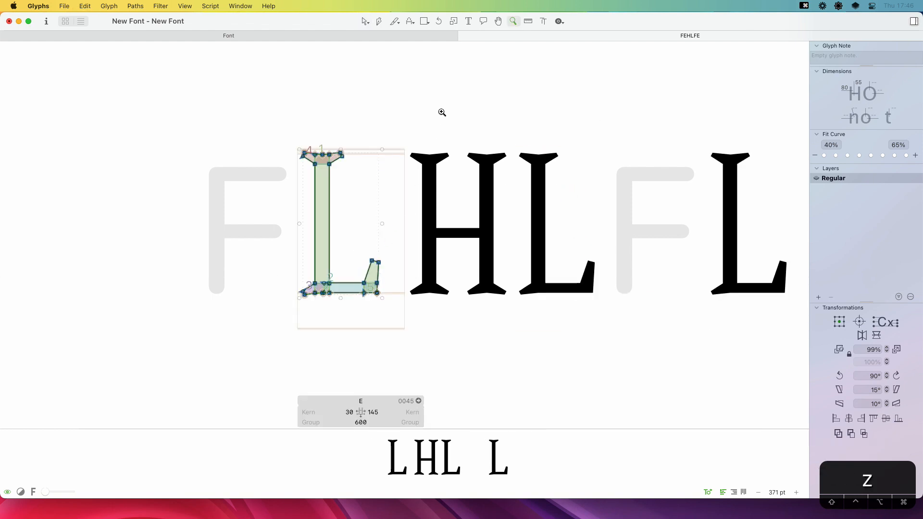
pyautogui.moveTo(437, 114); pyautogui.dragTo(235, 385)
pyautogui.press('v')
pyautogui.click(426, 154)
pyautogui.click(408, 112)
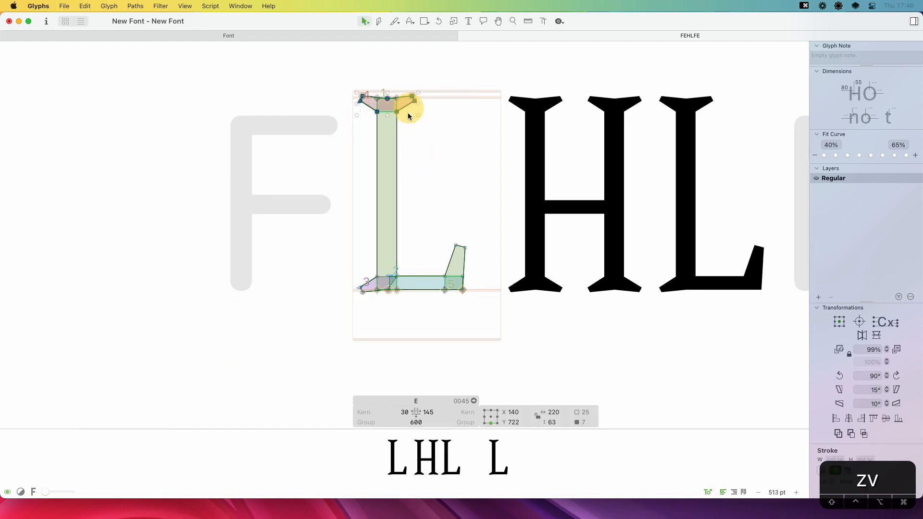
pyautogui.press('BackSpace')
pyautogui.moveTo(476, 230); pyautogui.dragTo(355, 331)
pyautogui.press('super+c')
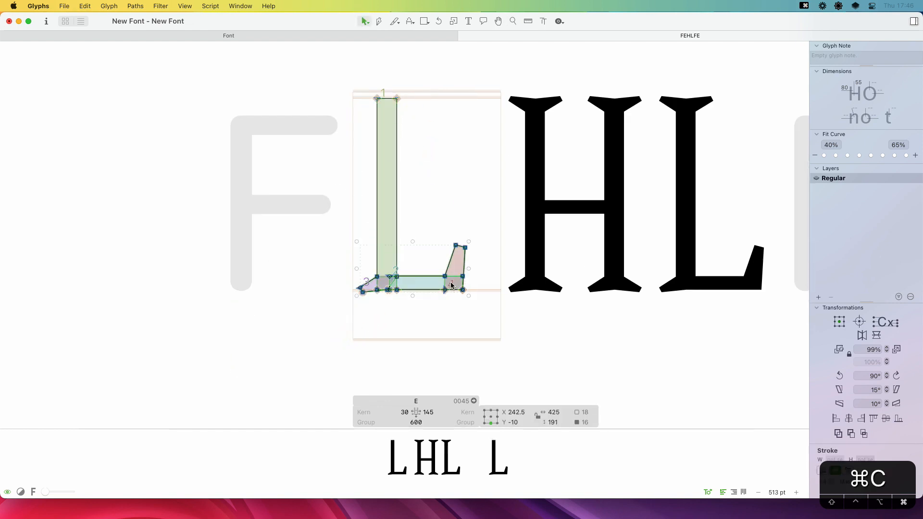
pyautogui.click(393, 235)
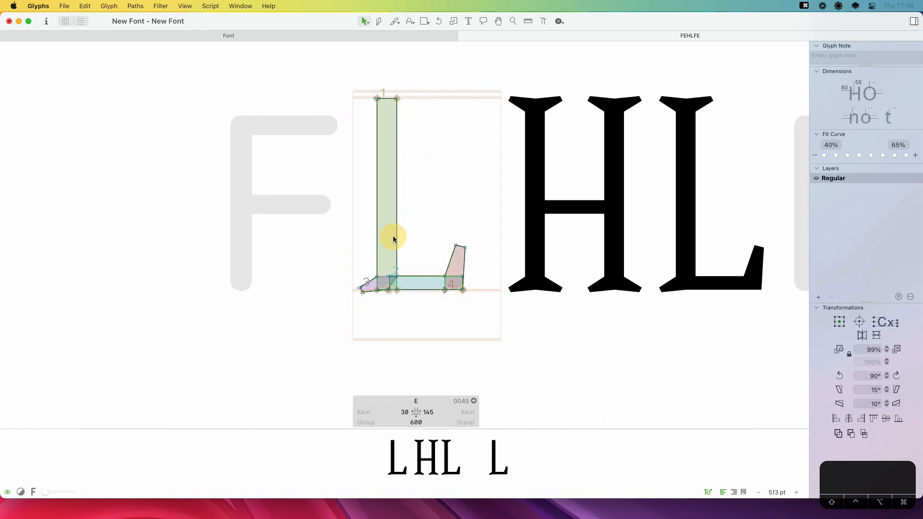
pyautogui.click(367, 281)
pyautogui.keyDown('shift'); pyautogui.click(450, 259); pyautogui.keyUp('shift')
pyautogui.press('super+c')
pyautogui.press('super+v')
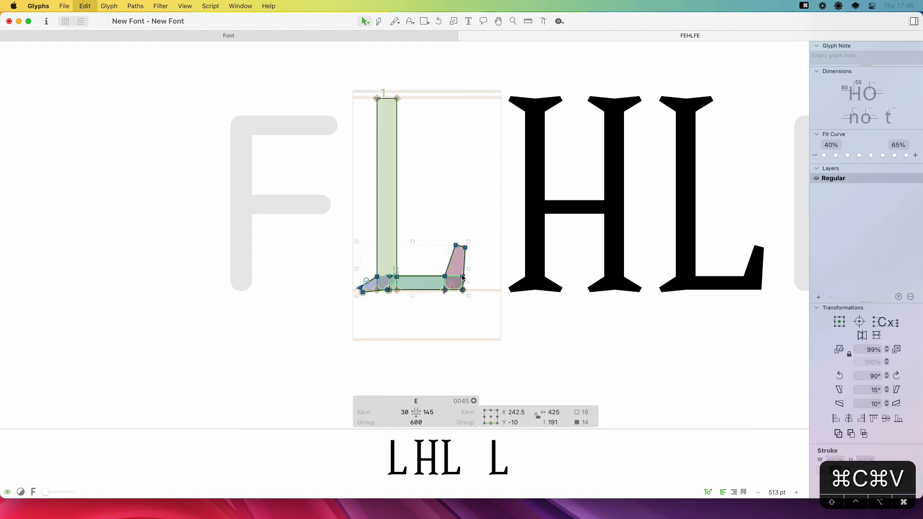
pyautogui.moveTo(456, 264); pyautogui.dragTo(452, 99)
pyautogui.click(876, 335)
pyautogui.press('space')
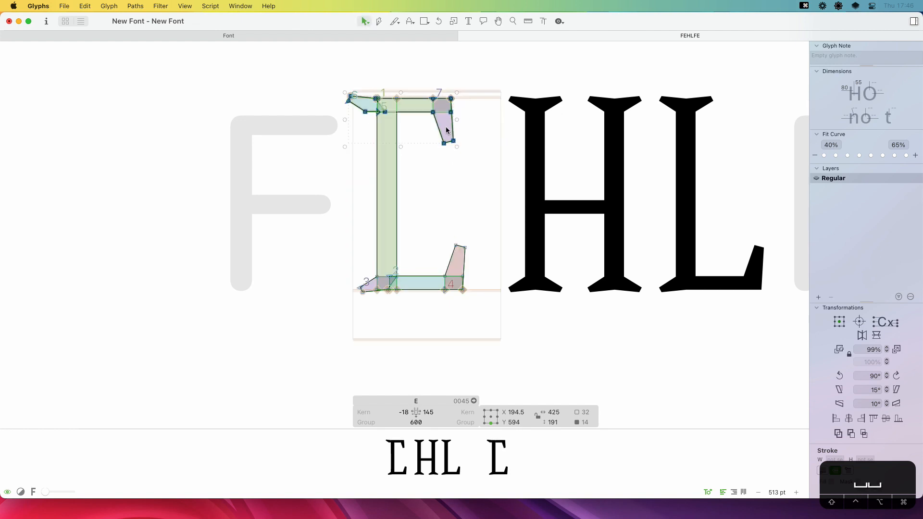
pyautogui.press('BackSpace')
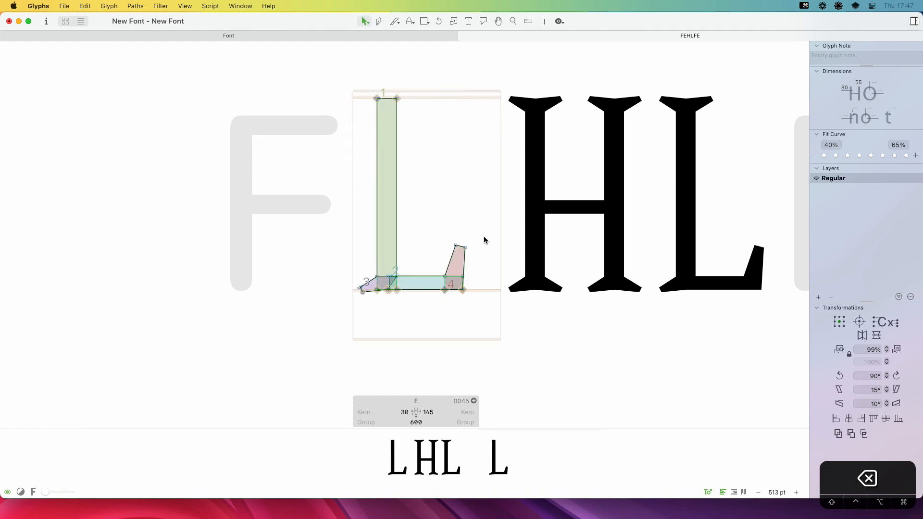
# Duplicate the E's bottom arm with both its serifs, raise the copy straight up to the stem's top and flip it vertically
pyautogui.doubleClick(416, 278)
pyautogui.keyDown('shift'); pyautogui.click(360, 288); pyautogui.keyUp('shift')
pyautogui.click(358, 266)
pyautogui.doubleClick(368, 279)
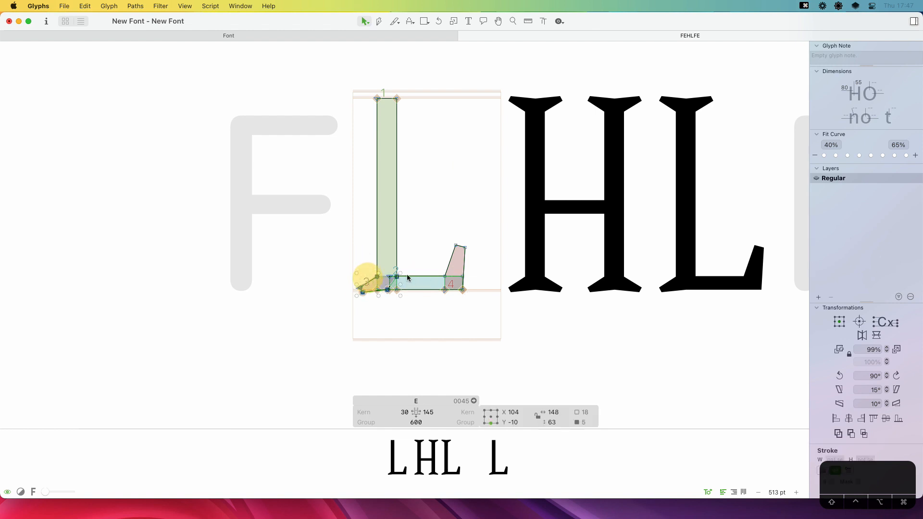
pyautogui.keyDown('shift'); pyautogui.doubleClick(408, 278); pyautogui.keyUp('shift')
pyautogui.keyDown('shift'); pyautogui.doubleClick(454, 262); pyautogui.keyUp('shift')
pyautogui.press('cmd+c')
pyautogui.press('cmd+v')
pyautogui.moveTo(464, 276); pyautogui.dragTo(465, 137)
pyautogui.click(877, 335)
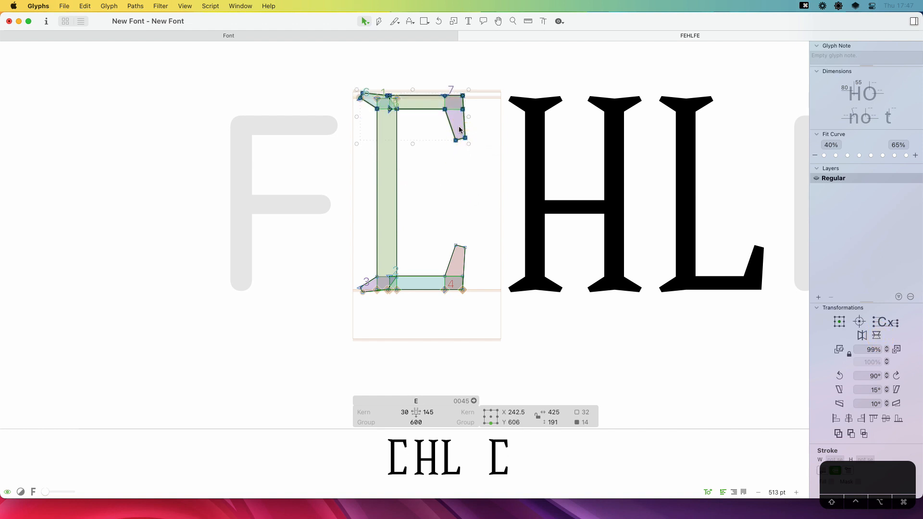
# Lower the E's top arm with its serifs to Y 594 to align it with the top of the stem
pyautogui.press('z')
pyautogui.moveTo(494, 73); pyautogui.dragTo(346, 156)
pyautogui.press('v')
pyautogui.hotkey('shift', 'Down')
pyautogui.press('Down')
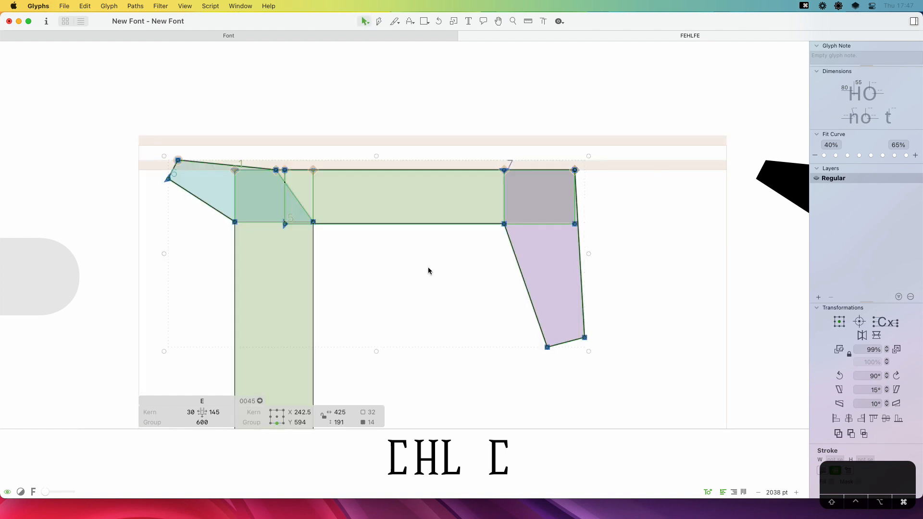
# Copy the H's crossbar and paste it into the E as its middle arm
pyautogui.press('super+minus')
pyautogui.press('super+minus')
pyautogui.press('super+minus')
pyautogui.press('space')
pyautogui.moveTo(443, 308); pyautogui.dragTo(394, 221)
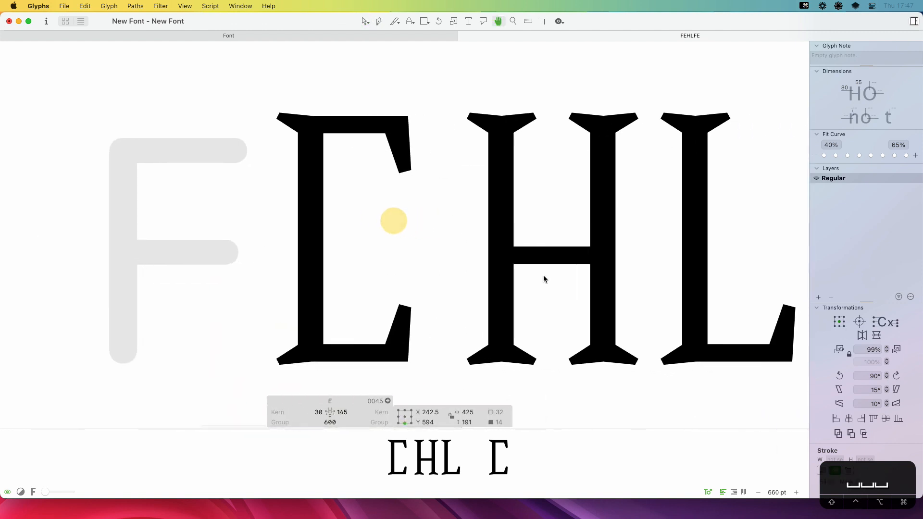
pyautogui.doubleClick(548, 278)
pyautogui.click(544, 255)
pyautogui.doubleClick(353, 264)
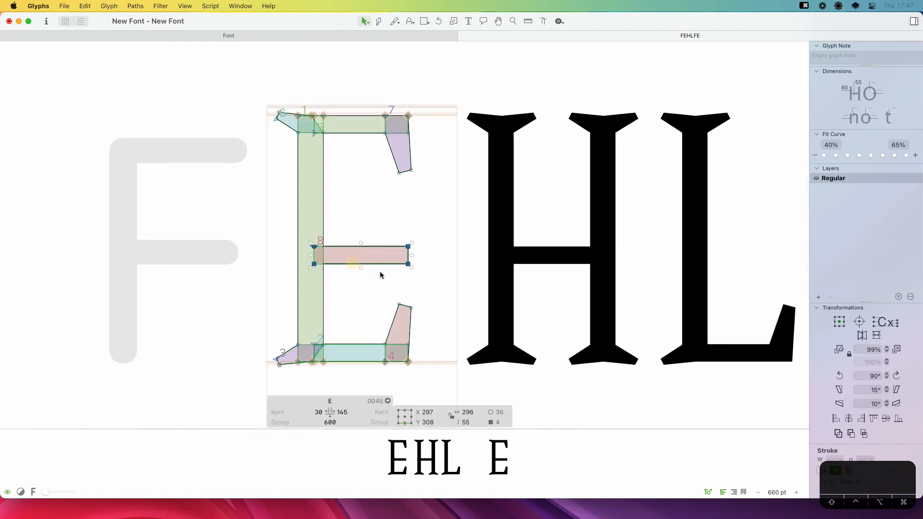
# Shorten the E's middle arm by moving its two end nodes in to X 309
pyautogui.click(389, 282)
pyautogui.click(407, 262)
pyautogui.moveTo(376, 266); pyautogui.dragTo(364, 268)
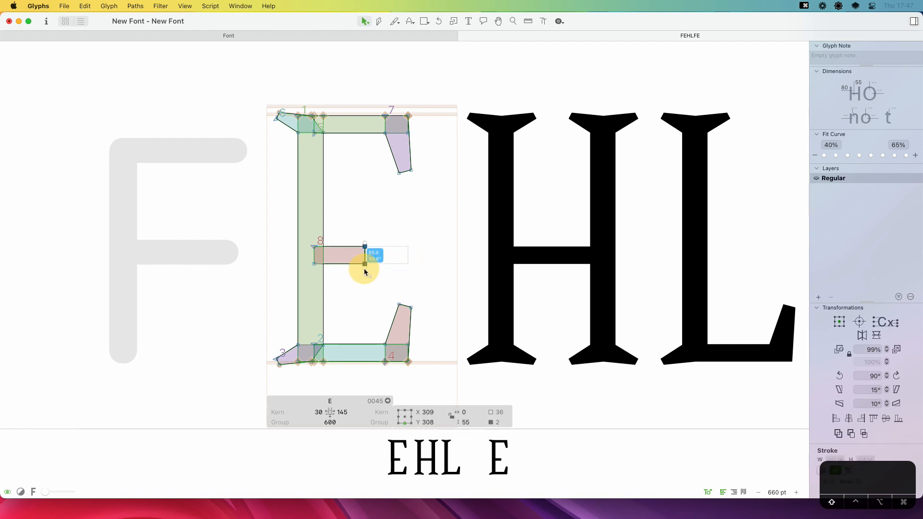
# Duplicate the bottom arm's end serif and place the copy at the end of the middle arm, at X 305, Y 329
pyautogui.doubleClick(394, 319)
pyautogui.press('super+d')
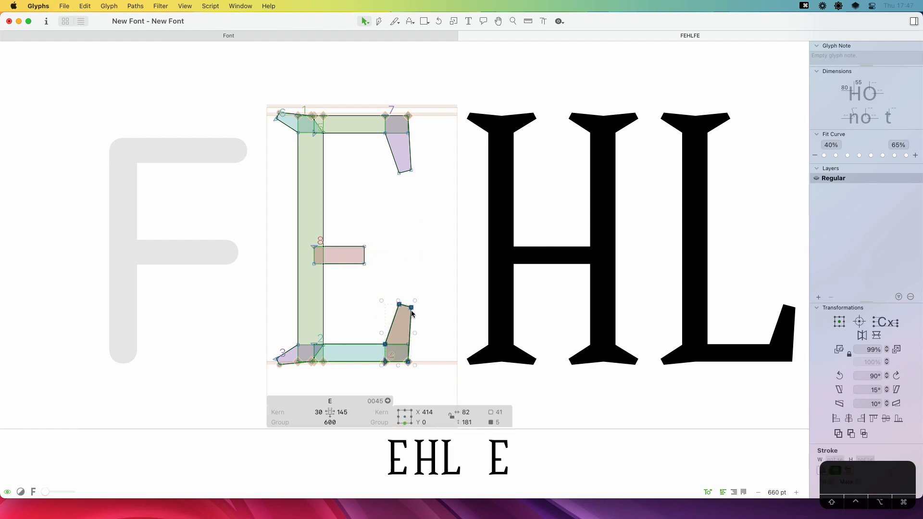
pyautogui.moveTo(393, 320); pyautogui.dragTo(285, 330)
pyautogui.press('z')
pyautogui.press('v')
# Duplicate the middle arm's serif, flip the copy vertically and move it down so it mirrors the upper half
pyautogui.press('super+c')
pyautogui.press('super+v')
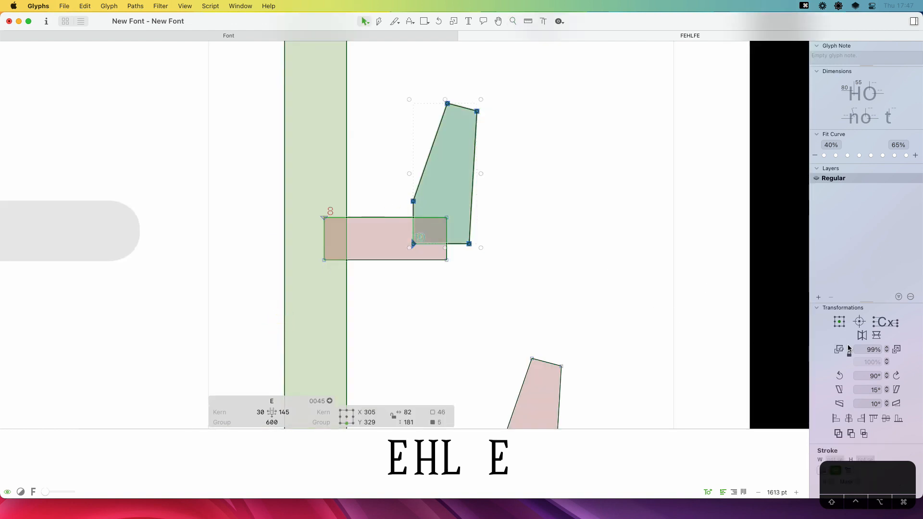
pyautogui.click(877, 336)
pyautogui.moveTo(470, 106); pyautogui.dragTo(470, 243)
pyautogui.click(515, 326)
pyautogui.press('super+minus')
pyautogui.press('super+minus')
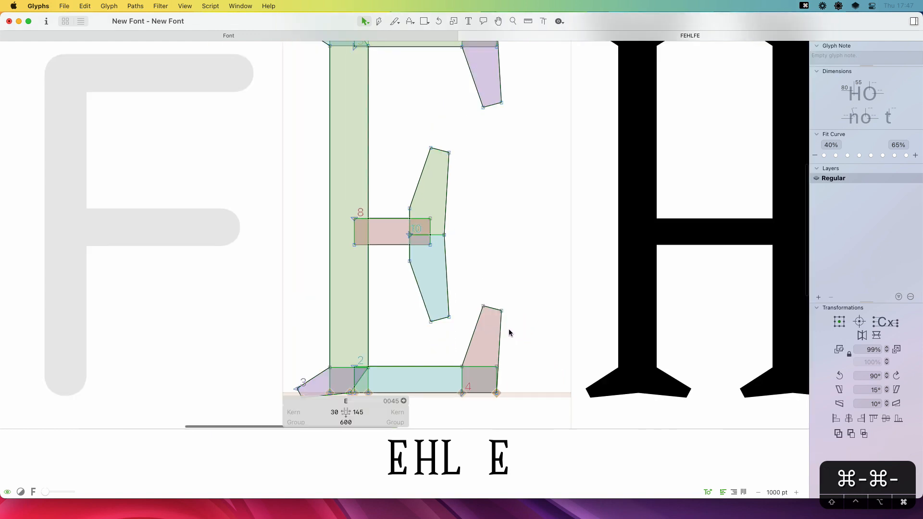
# Lower the three upper nodes of the middle arm's top serif half to Y 364
pyautogui.press('space')
pyautogui.press('z')
pyautogui.moveTo(476, 162); pyautogui.dragTo(337, 378)
pyautogui.press('v')
pyautogui.moveTo(456, 56); pyautogui.dragTo(391, 137)
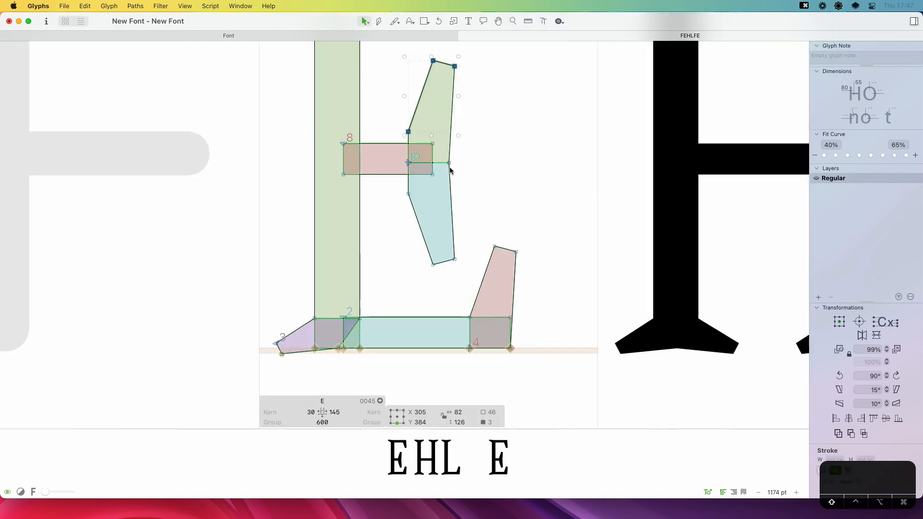
pyautogui.hotkey('shift', 'Down')
pyautogui.press('Down')
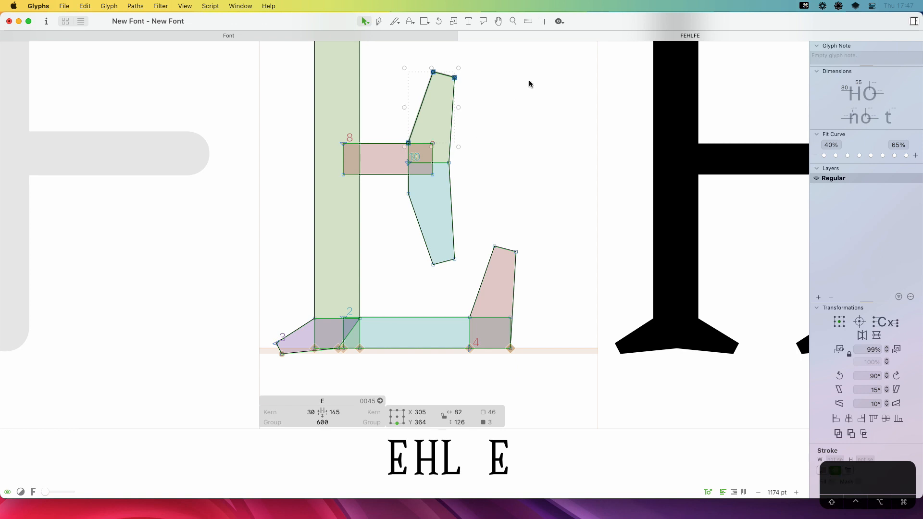
# Raise the three lower nodes of the middle arm's bottom serif half to Y 181
pyautogui.hotkey('shift', 'Down')
pyautogui.press('space')
pyautogui.moveTo(405, 189); pyautogui.dragTo(461, 281)
pyautogui.press('space')
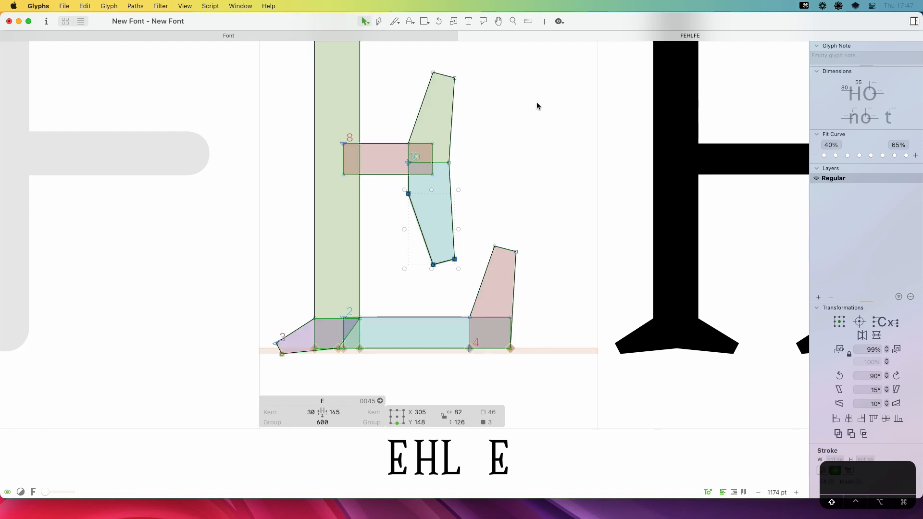
pyautogui.hotkey('shift', 'Up')
pyautogui.hotkey('shift', 'Up')
pyautogui.press('Up')
pyautogui.press('Up')
pyautogui.press('Up')
pyautogui.press('Up')
pyautogui.press('Up')
pyautogui.press('Up')
pyautogui.press('Up')
pyautogui.press('Up')
pyautogui.press('Up')
pyautogui.press('Up')
pyautogui.press('Up')
pyautogui.press('Up')
pyautogui.press('Up')
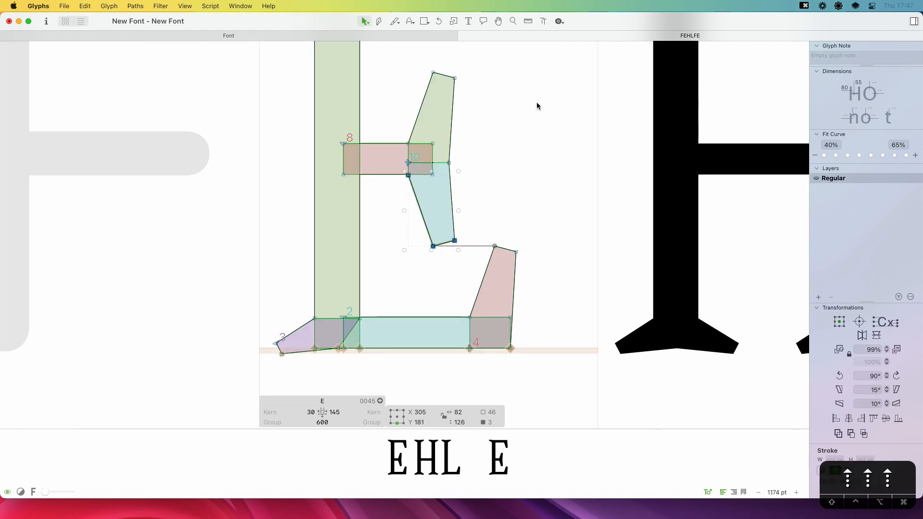
# Move the end serif of the E's top arm inward to X 394
pyautogui.press('space')
pyautogui.press('super+minus')
pyautogui.press('super+minus')
pyautogui.press('super+minus')
pyautogui.press('space')
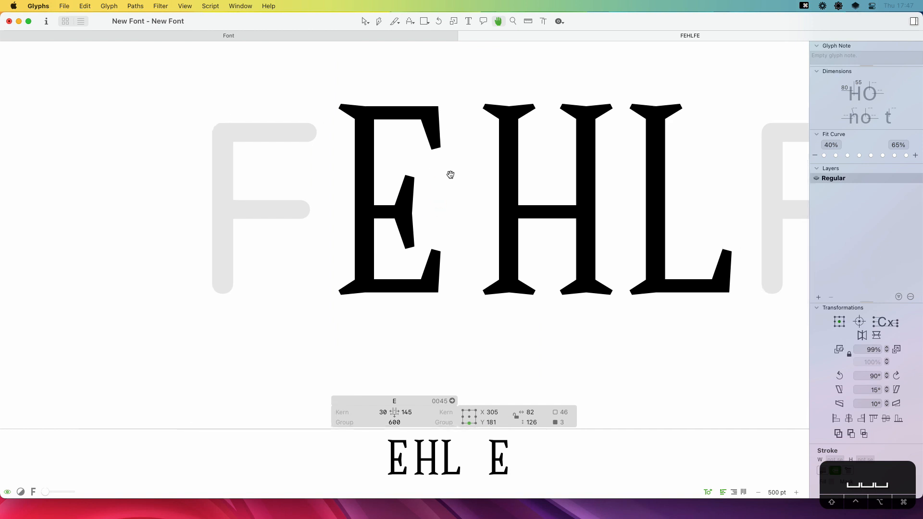
pyautogui.moveTo(458, 91); pyautogui.dragTo(403, 161)
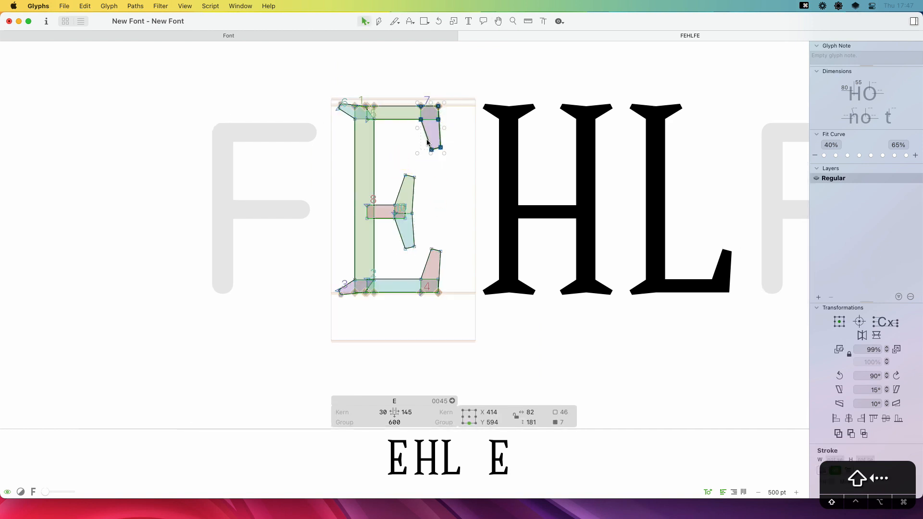
pyautogui.hotkey('shift', 'Left')
pyautogui.hotkey('shift', 'Left')
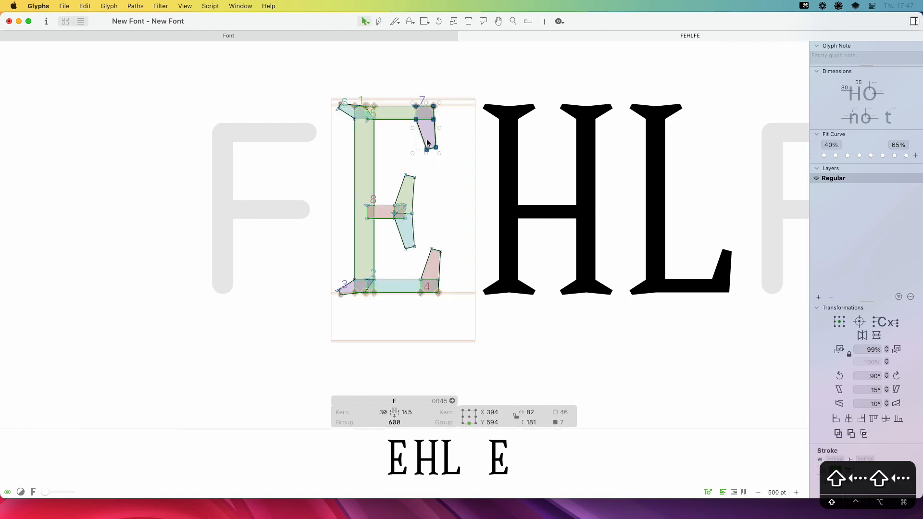
# Link both the left and right sidebearings of the E to the H
pyautogui.click(382, 413)
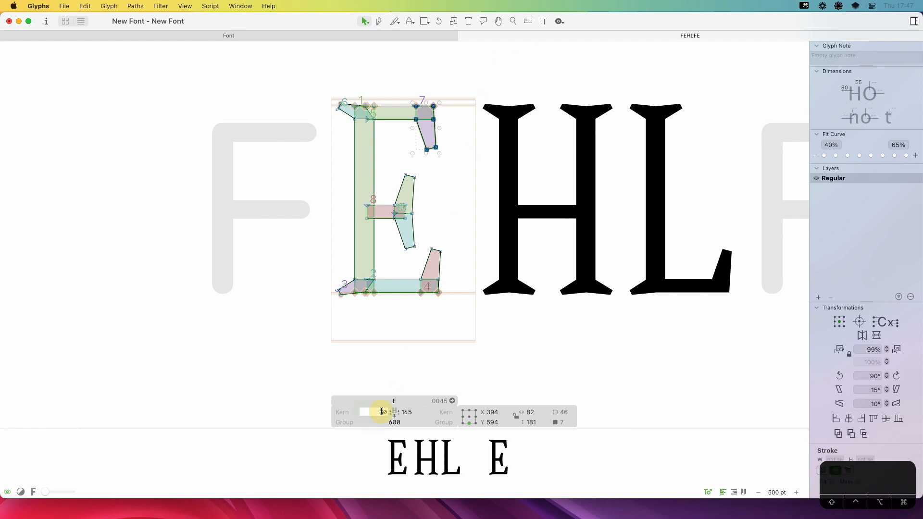
pyautogui.press('super+a')
pyautogui.write('H')
pyautogui.press('Tab')
pyautogui.write('H')
pyautogui.press('Return')
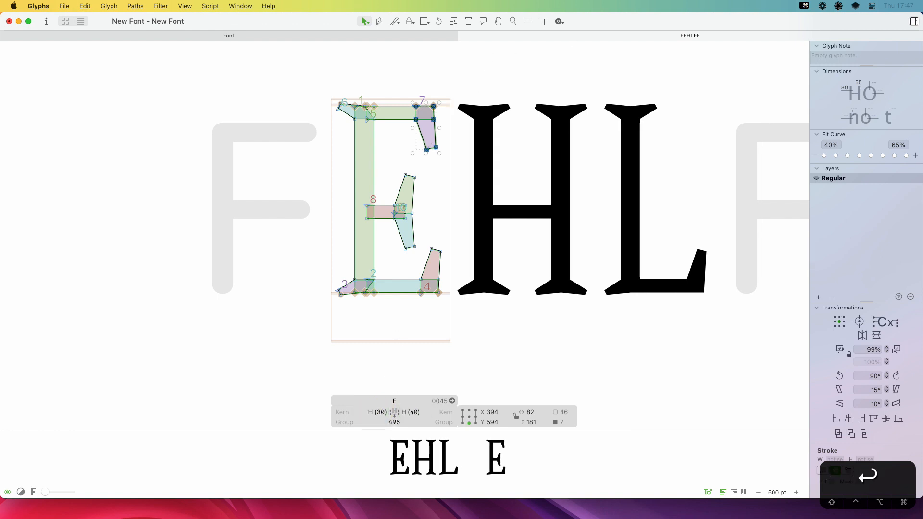
pyautogui.click(434, 192)
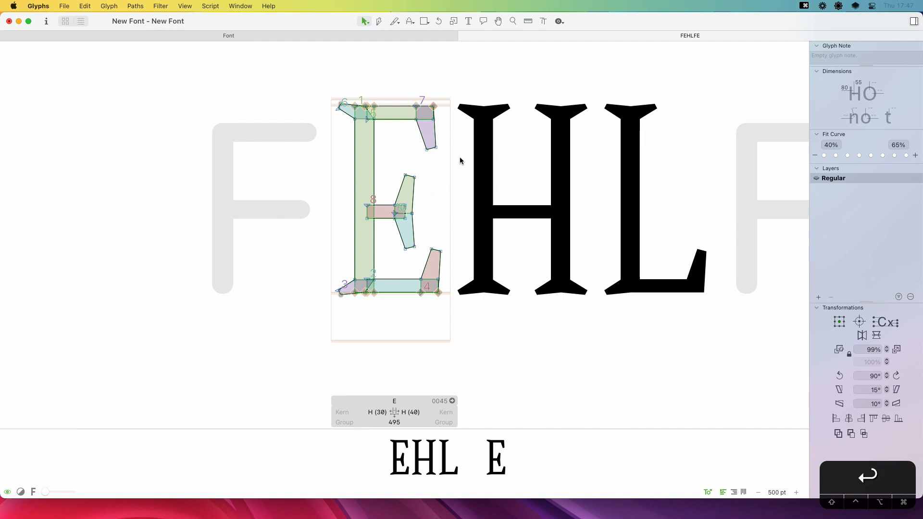
# Copy the H's left foot serif into the E, place it beside the middle arm and rotate it 90° counterclockwise
pyautogui.press('z')
pyautogui.moveTo(478, 116); pyautogui.dragTo(312, 302)
pyautogui.press('v')
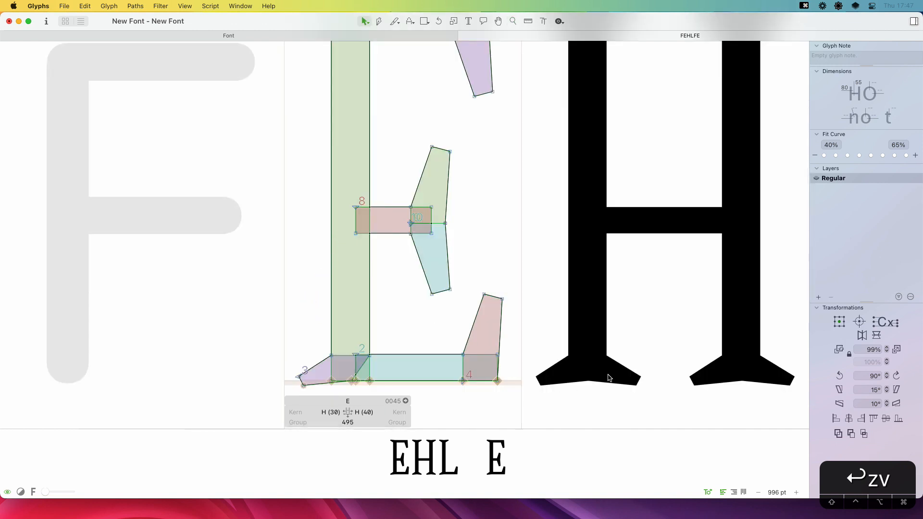
pyautogui.doubleClick(629, 366)
pyautogui.doubleClick(630, 366)
pyautogui.press('super+c')
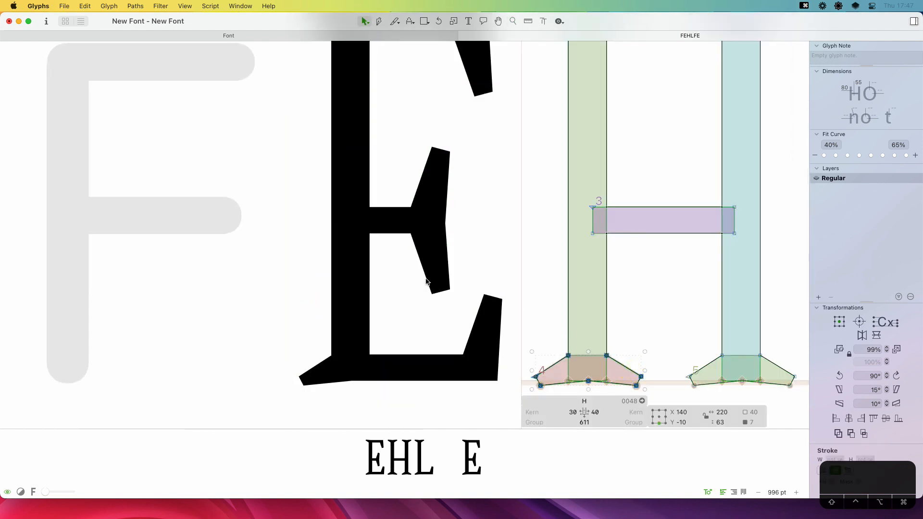
pyautogui.doubleClick(412, 282)
pyautogui.press('super+v')
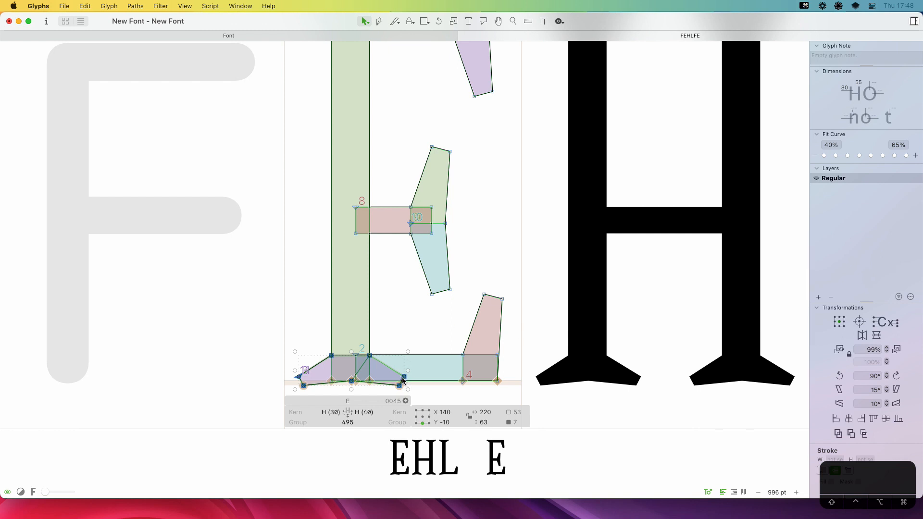
pyautogui.moveTo(403, 382); pyautogui.dragTo(515, 263)
pyautogui.click(842, 378)
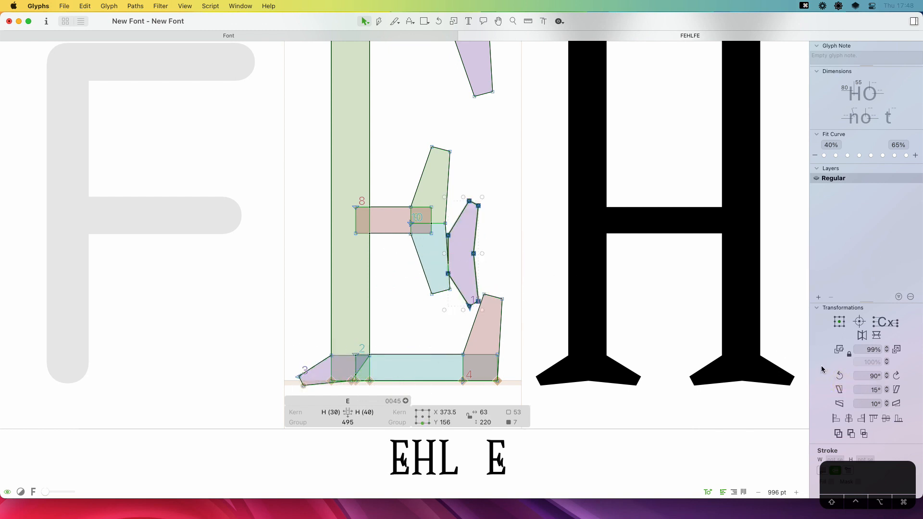
# Move both halves of the old middle arm serif out of the E, over the neighbouring F placeholder
pyautogui.click(442, 185)
pyautogui.keyDown('shift'); pyautogui.click(422, 264); pyautogui.keyUp('shift')
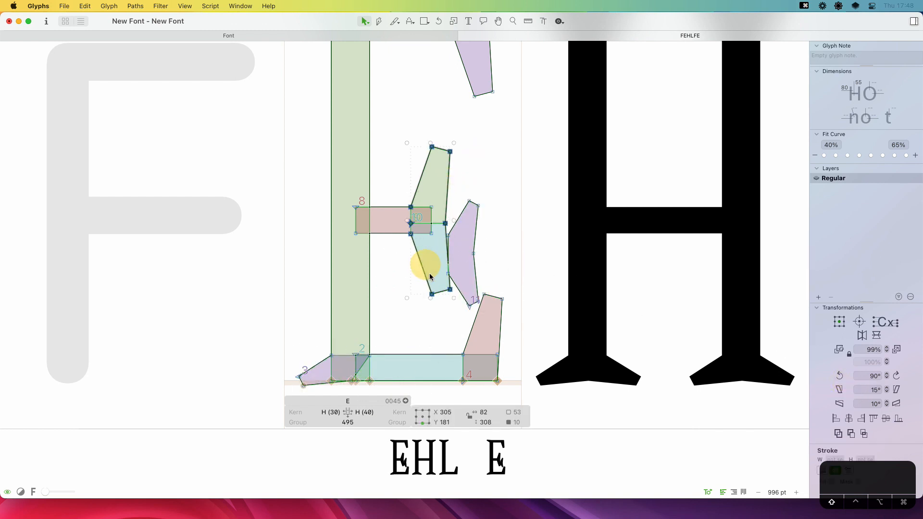
pyautogui.moveTo(450, 291); pyautogui.dragTo(234, 290)
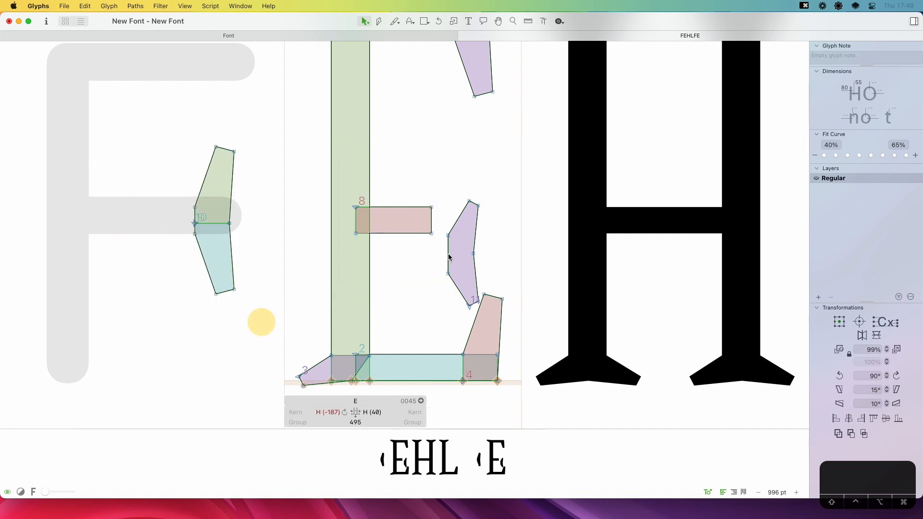
# Place the rotated foot serif at the end of the middle arm, at X 285.5, Y 225
pyautogui.click(471, 239)
pyautogui.moveTo(471, 239); pyautogui.dragTo(432, 219)
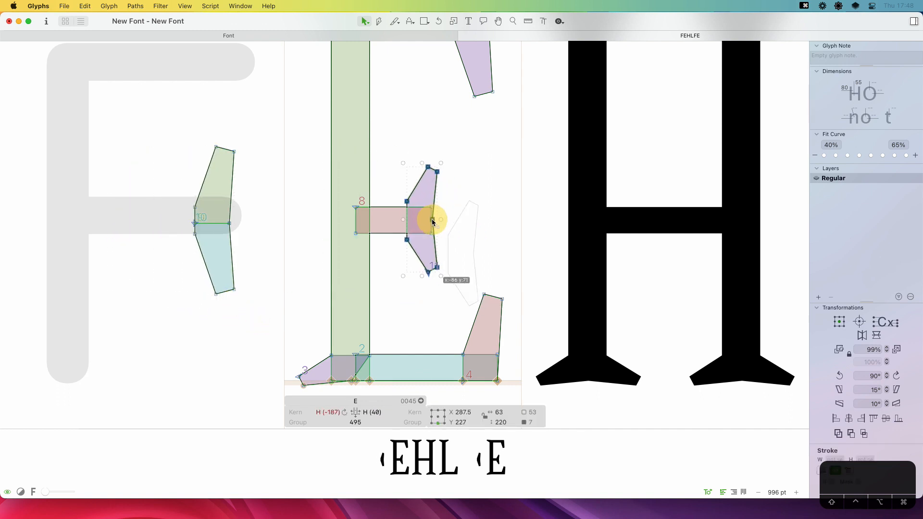
pyautogui.press('z')
pyautogui.click(439, 193)
pyautogui.press('v')
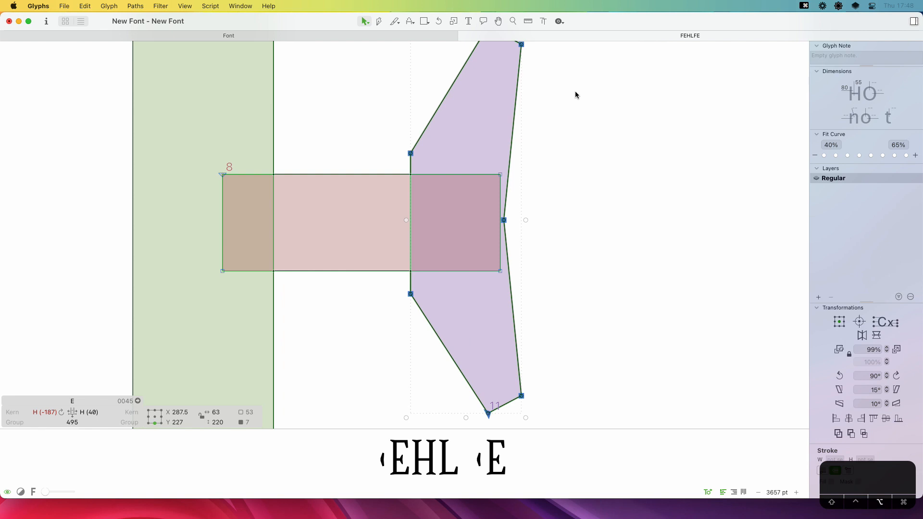
pyautogui.press('Left')
pyautogui.press('Left')
pyautogui.press('Down')
pyautogui.press('Down')
pyautogui.press('Down')
pyautogui.press('Up')
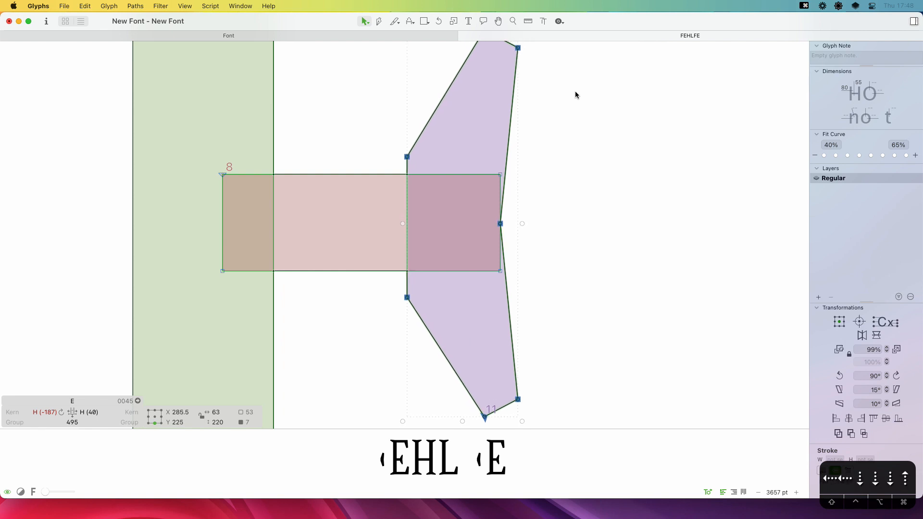
pyautogui.click(627, 192)
# Lower the three upper nodes of the new middle arm serif to Y 364, level with the arm's top edge
pyautogui.press('super+minus')
pyautogui.press('super+minus')
pyautogui.press('super+minus')
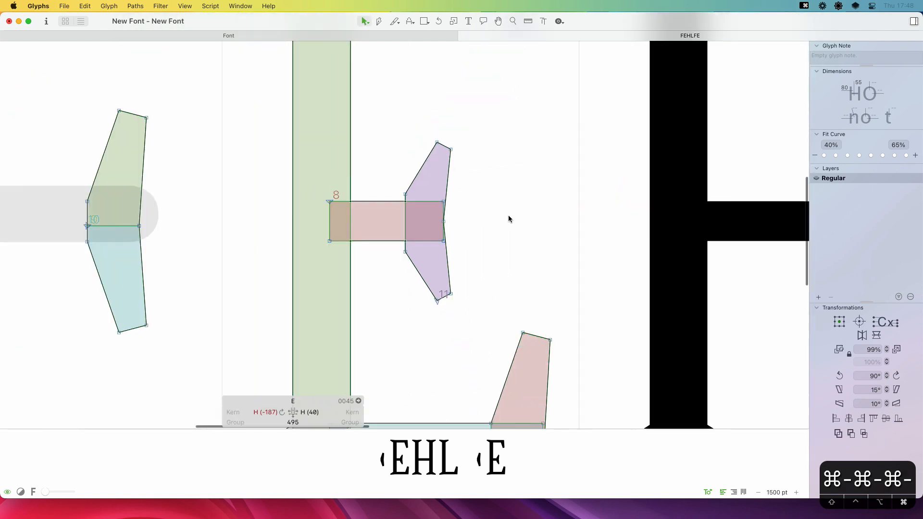
pyautogui.moveTo(474, 121); pyautogui.dragTo(468, 126)
pyautogui.moveTo(386, 177); pyautogui.dragTo(387, 178)
pyautogui.keyDown('shift'); pyautogui.click(405, 195); pyautogui.keyUp('shift')
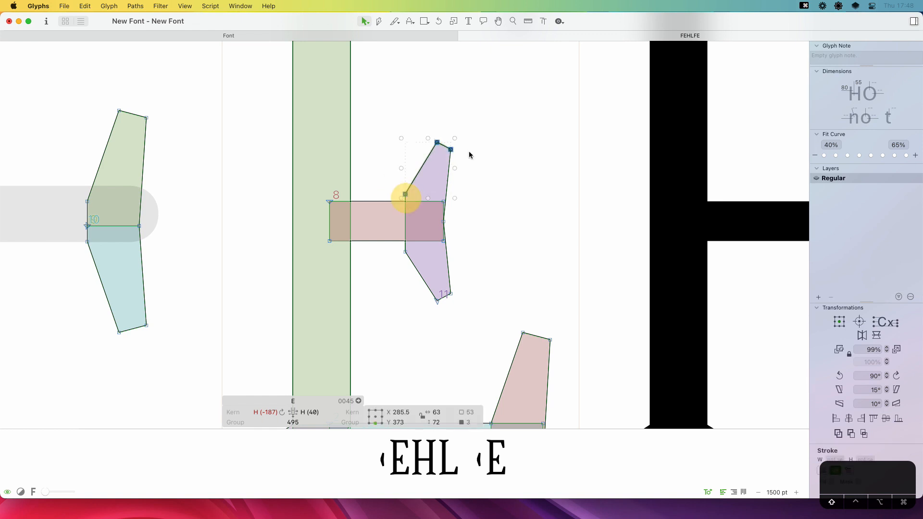
pyautogui.press('Down')
pyautogui.press('Down')
pyautogui.press('Down')
pyautogui.press('Down')
pyautogui.press('Down')
pyautogui.press('Down')
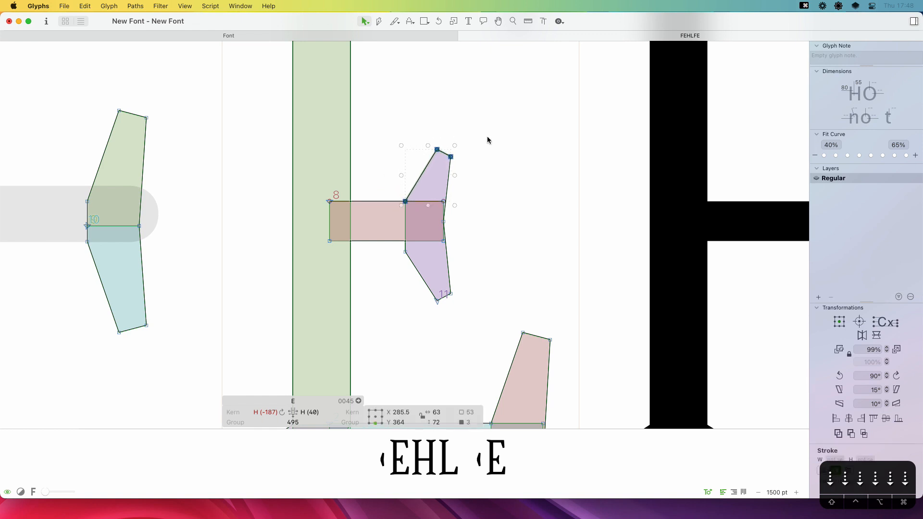
# Raise the three lower nodes of the middle arm's serif to Y 239, level with the arm's bottom edge
pyautogui.click(462, 291)
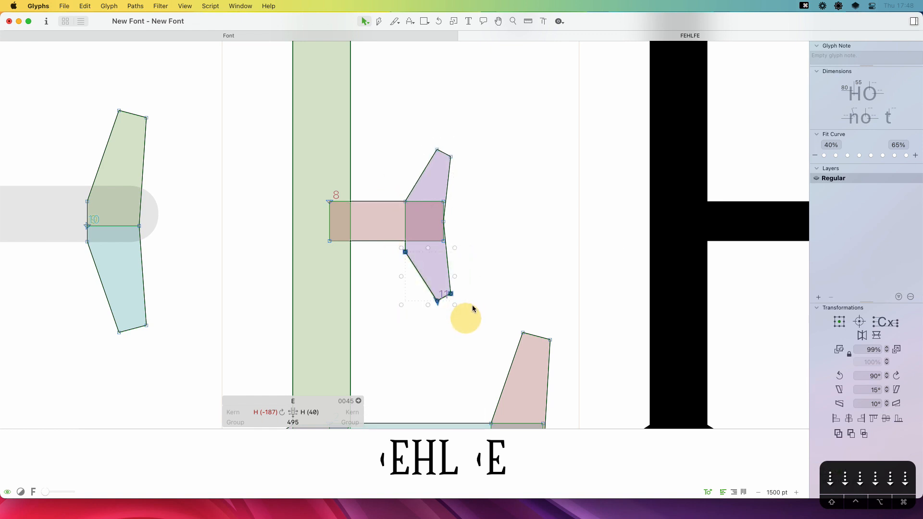
pyautogui.hotkey('shift', 'Up')
pyautogui.press('Up')
pyautogui.press('Up')
pyautogui.press('Up')
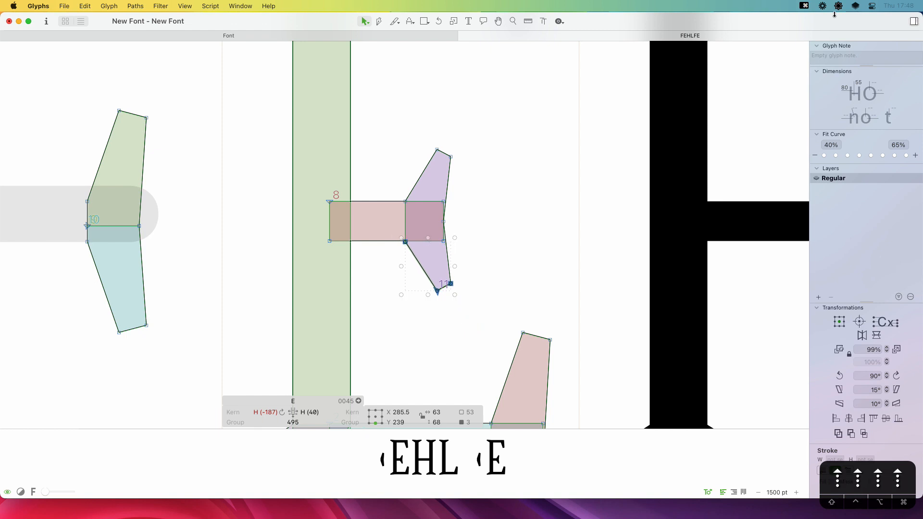
pyautogui.click(500, 210)
# Delete the old two-part serif set aside on the F placeholder
pyautogui.press('super+minus')
pyautogui.press('super+minus')
pyautogui.press('super+minus')
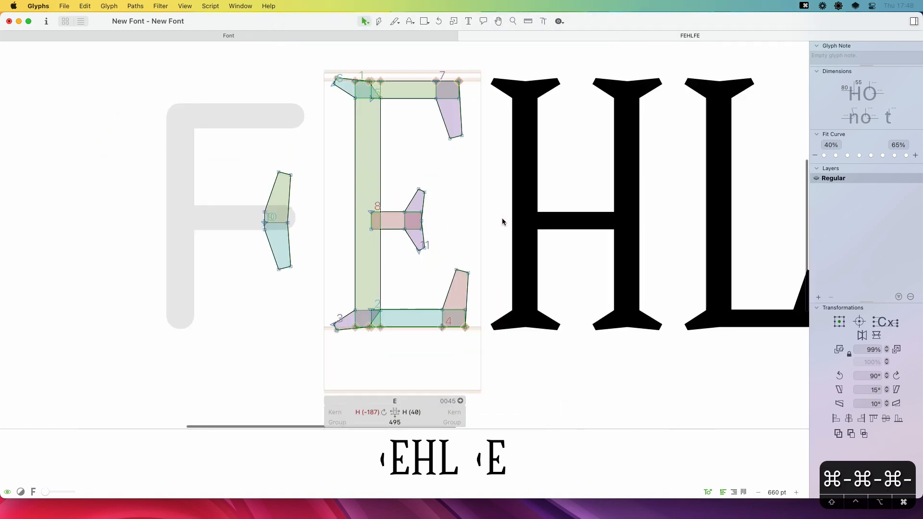
pyautogui.press('space')
pyautogui.moveTo(455, 224); pyautogui.dragTo(433, 234)
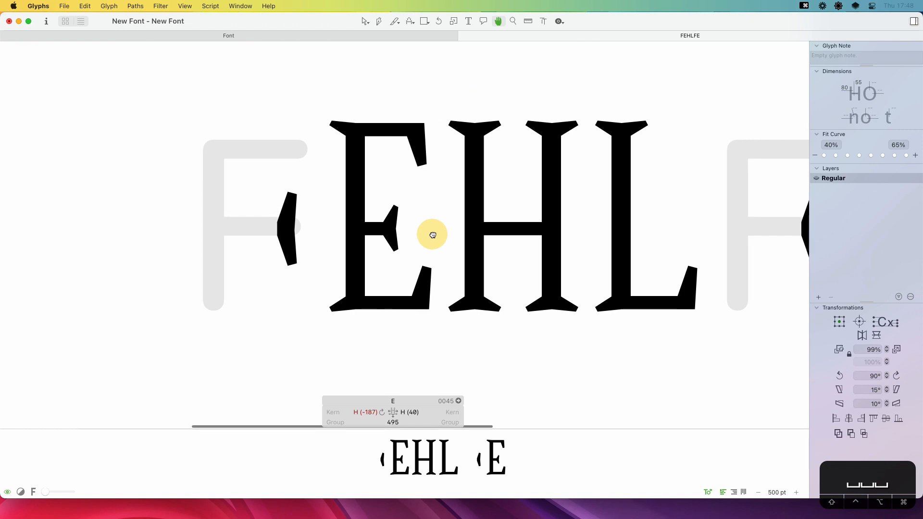
pyautogui.moveTo(262, 268); pyautogui.dragTo(313, 187)
pyautogui.press('BackSpace')
pyautogui.click(438, 211)
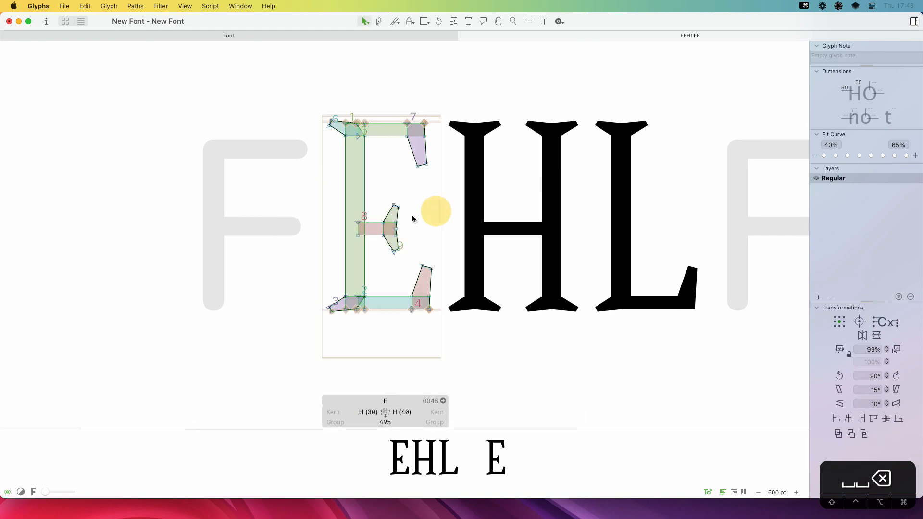
# Move the middle arm serif's two top tip nodes up to Y 435 and its two bottom tip nodes down the same distance
pyautogui.press('z')
pyautogui.moveTo(447, 173); pyautogui.dragTo(317, 318)
pyautogui.press('v')
pyautogui.moveTo(468, 108); pyautogui.dragTo(402, 145)
pyautogui.hotkey('shift', 'Up')
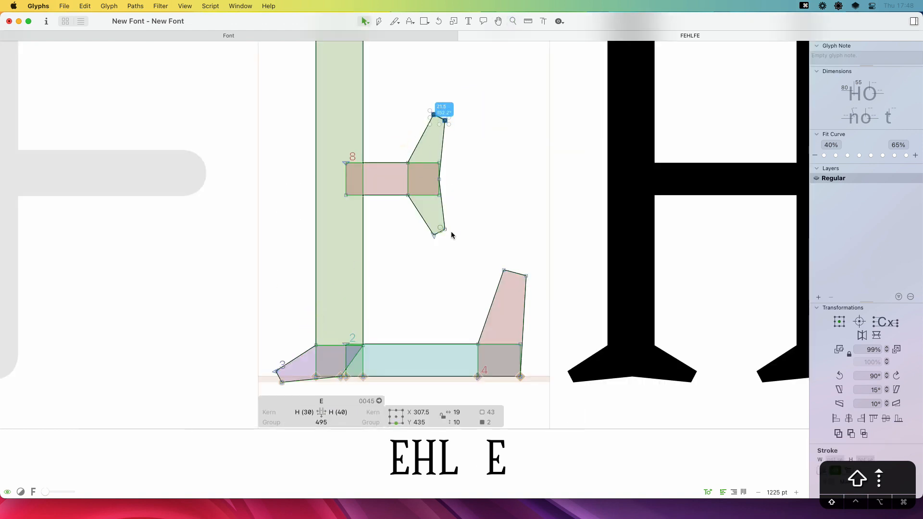
pyautogui.moveTo(461, 216); pyautogui.dragTo(398, 249)
pyautogui.hotkey('shift', 'Down')
pyautogui.click(497, 244)
# Extend the middle arm's serif by 20 units at each end, with the top tip nodes at Y 455
pyautogui.press('super+minus')
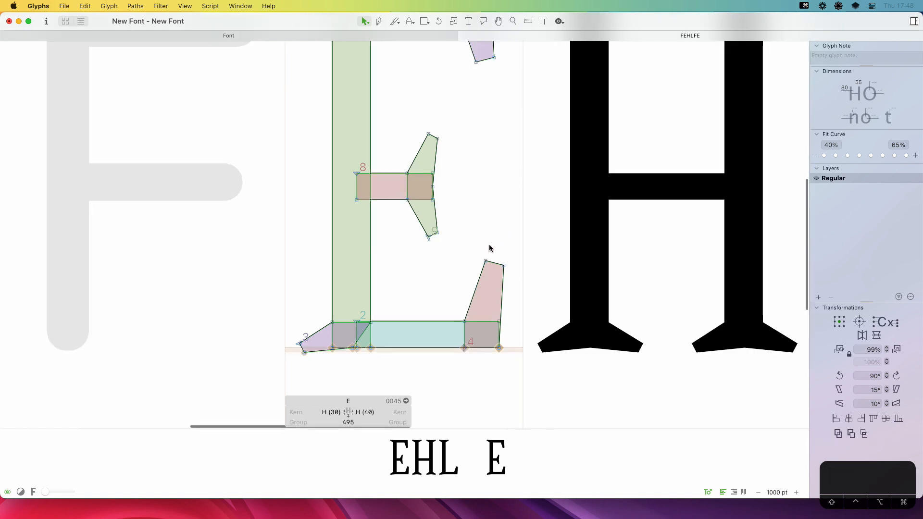
pyautogui.press('super+minus')
pyautogui.press('space')
pyautogui.moveTo(486, 245); pyautogui.dragTo(450, 256)
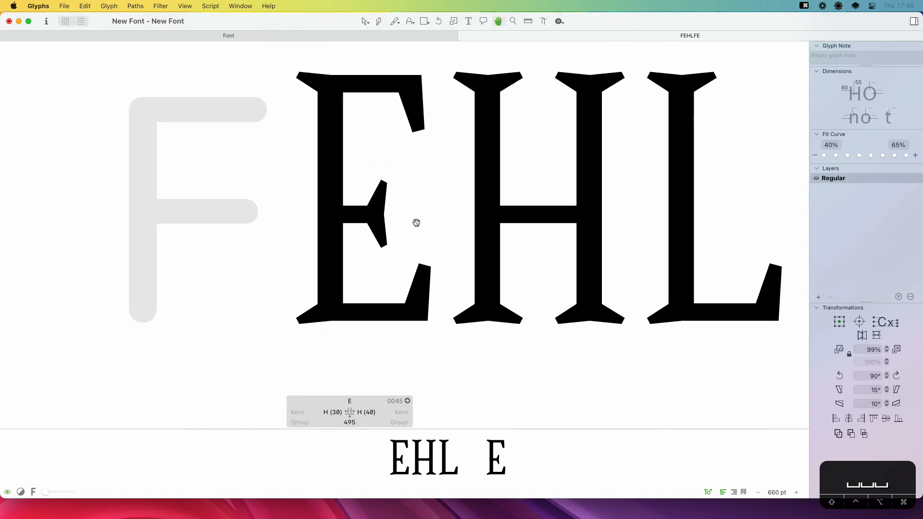
pyautogui.moveTo(403, 174); pyautogui.dragTo(366, 194)
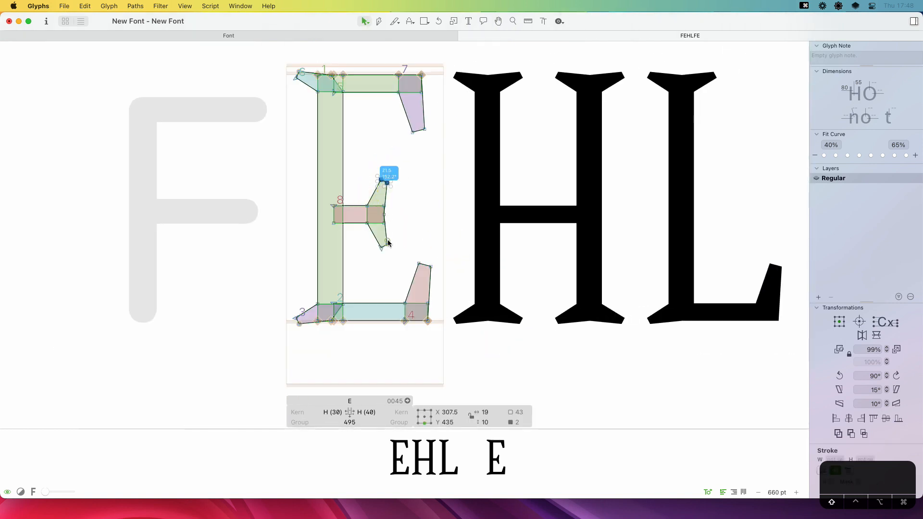
pyautogui.hotkey('shift', 'Up')
pyautogui.moveTo(400, 238); pyautogui.dragTo(366, 264)
pyautogui.hotkey('shift', 'Down')
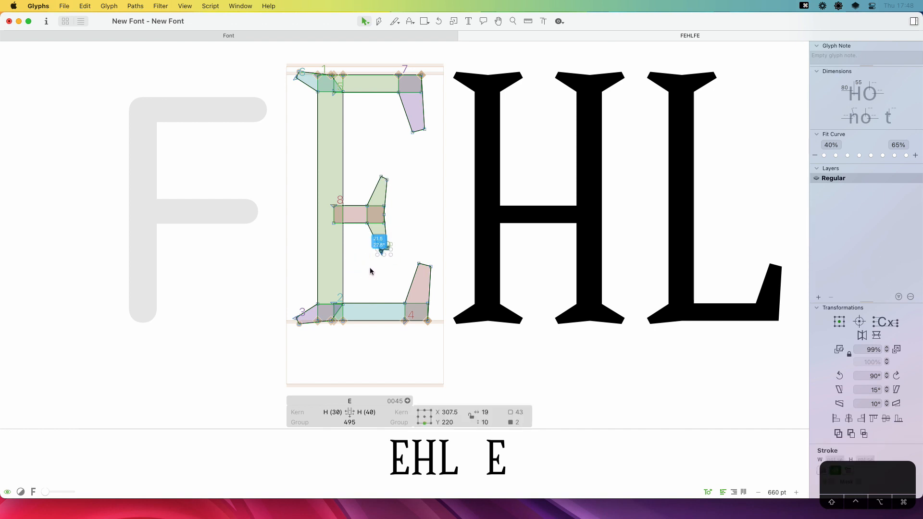
pyautogui.hotkey('shift', 'Down')
pyautogui.moveTo(403, 170); pyautogui.dragTo(365, 189)
pyautogui.hotkey('shift', 'Up')
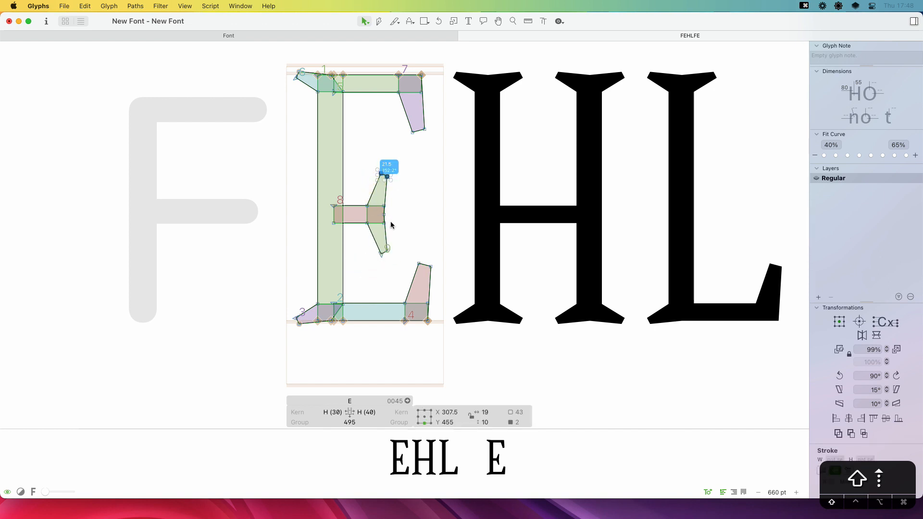
# Lengthen the middle arm's serif by another 10 units at both its top and bottom tips
pyautogui.moveTo(406, 167); pyautogui.dragTo(365, 189)
pyautogui.hotkey('shift', 'Up')
pyautogui.moveTo(401, 239); pyautogui.dragTo(364, 273)
pyautogui.hotkey('shift', 'Down')
pyautogui.click(403, 252)
# Move the right-edge nodes of the middle arm and its serif outward to X 322
pyautogui.press('space')
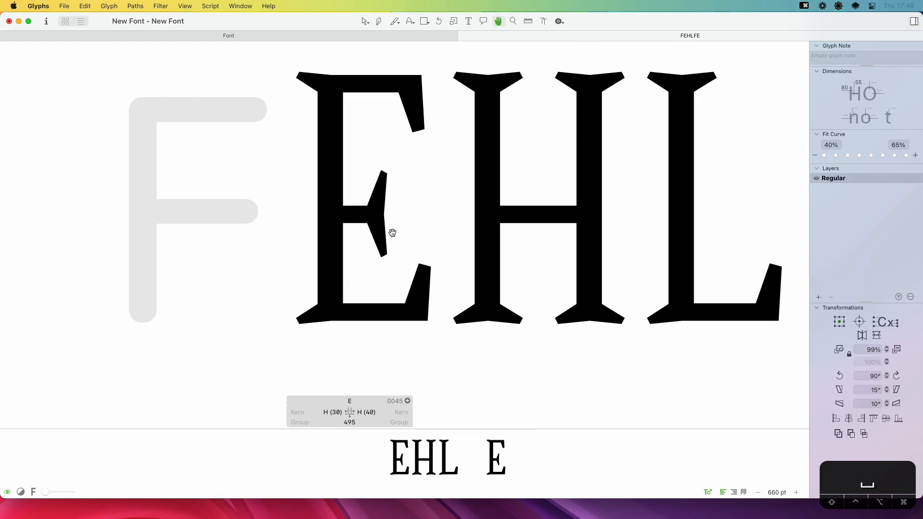
pyautogui.moveTo(400, 166); pyautogui.dragTo(383, 264)
pyautogui.click(405, 172)
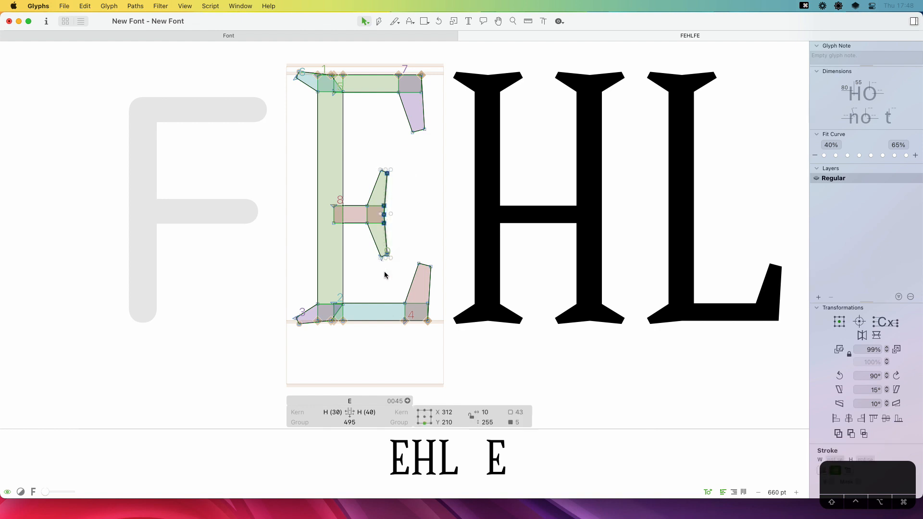
pyautogui.hotkey('shift', 'Right')
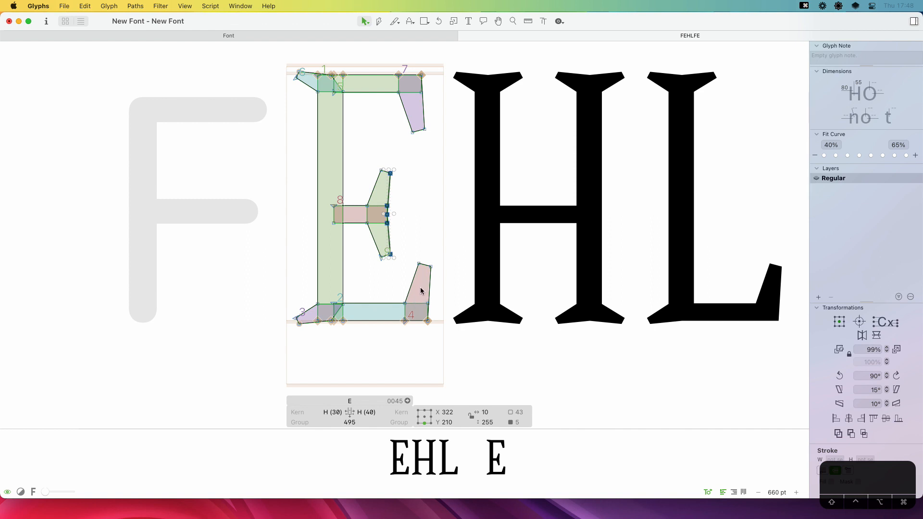
pyautogui.click(370, 294)
pyautogui.press('super+minus')
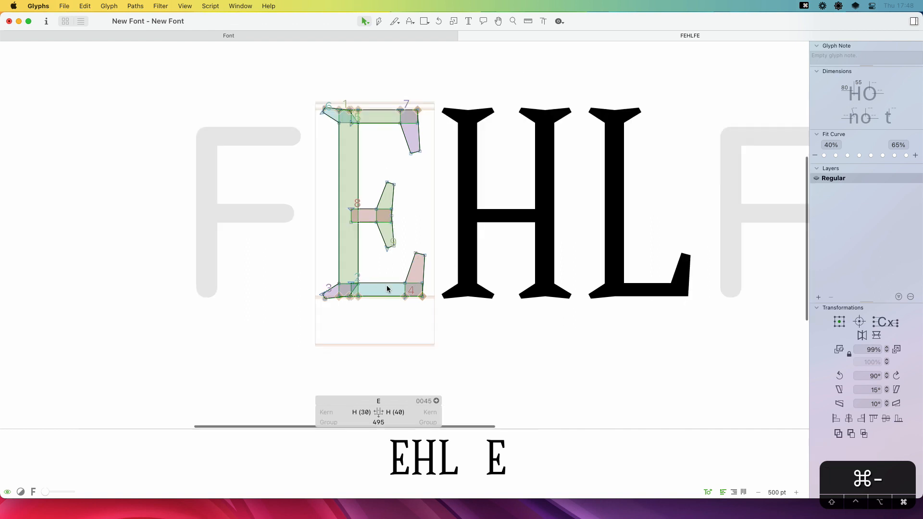
# Copy the E's stem, top-left serif, upper arm serif and middle arm with its serif into the F glyph
pyautogui.press('space')
pyautogui.moveTo(412, 292); pyautogui.dragTo(394, 324)
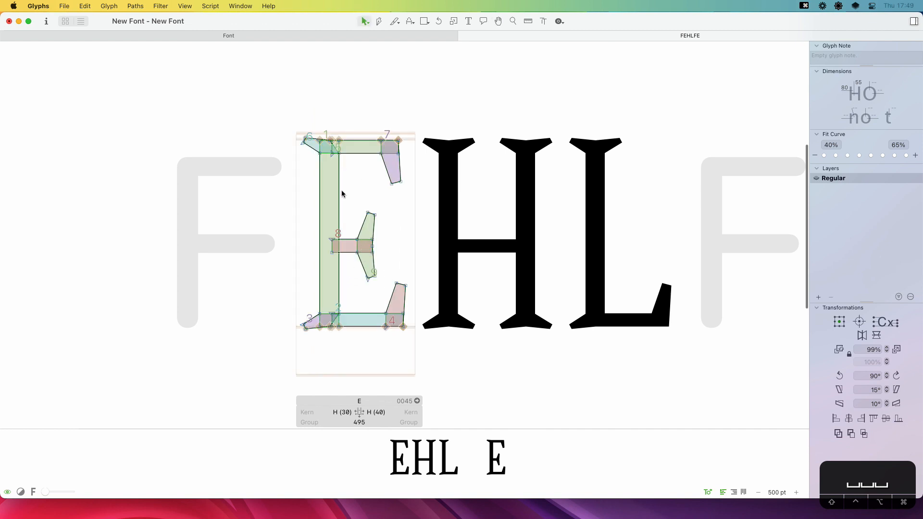
pyautogui.doubleClick(342, 239)
pyautogui.keyDown('shift'); pyautogui.doubleClick(362, 224); pyautogui.keyUp('shift')
pyautogui.keyDown('shift'); pyautogui.doubleClick(328, 204); pyautogui.keyUp('shift')
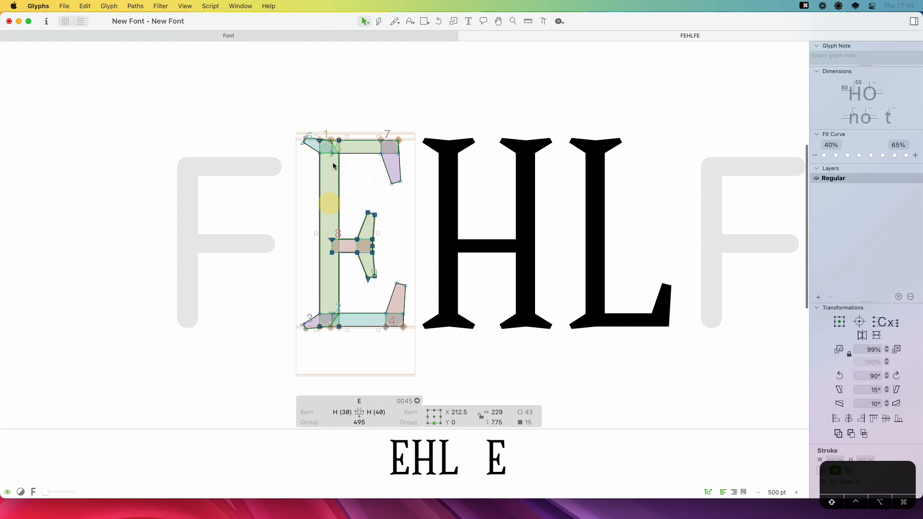
pyautogui.keyDown('shift'); pyautogui.doubleClick(307, 142); pyautogui.keyUp('shift')
pyautogui.keyDown('shift'); pyautogui.doubleClick(394, 172); pyautogui.keyUp('shift')
pyautogui.doubleClick(241, 278)
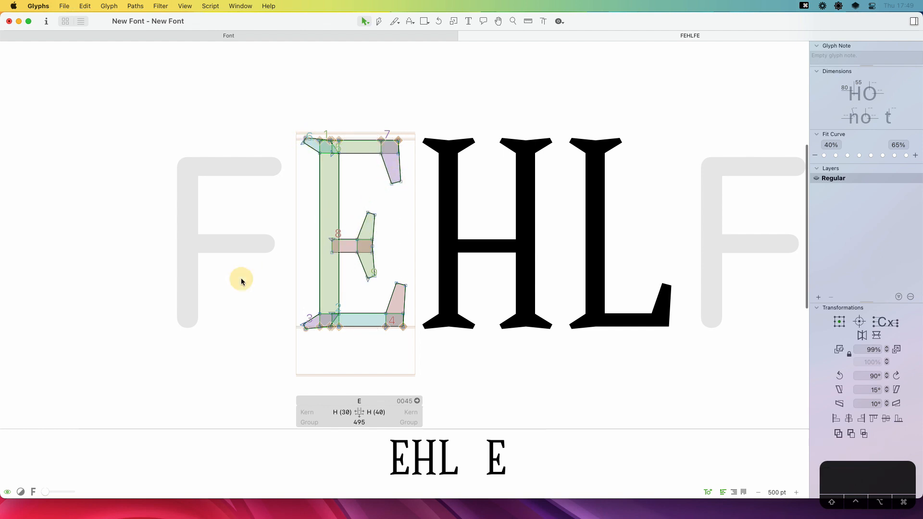
pyautogui.click(230, 304)
pyautogui.press('super+v')
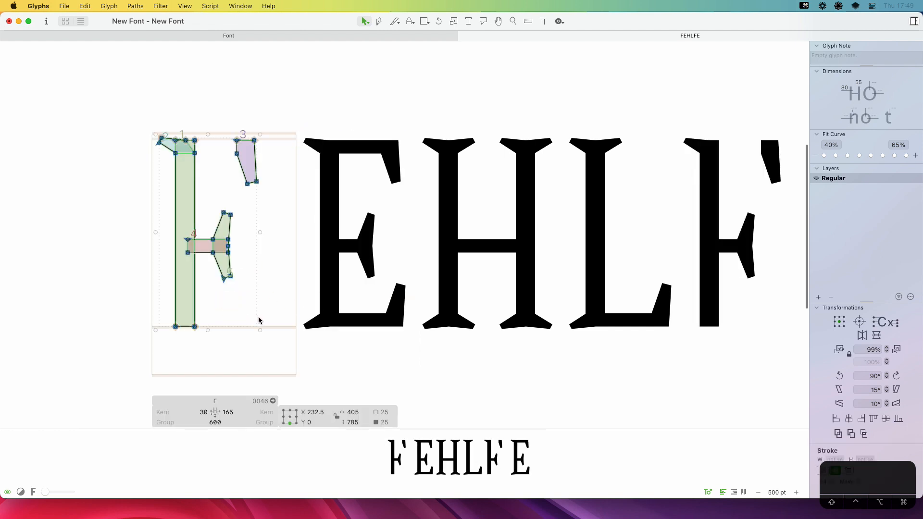
# Copy the E's horizontal top bar into the F glyph
pyautogui.doubleClick(351, 181)
pyautogui.doubleClick(353, 150)
pyautogui.press('super+c')
pyautogui.doubleClick(241, 218)
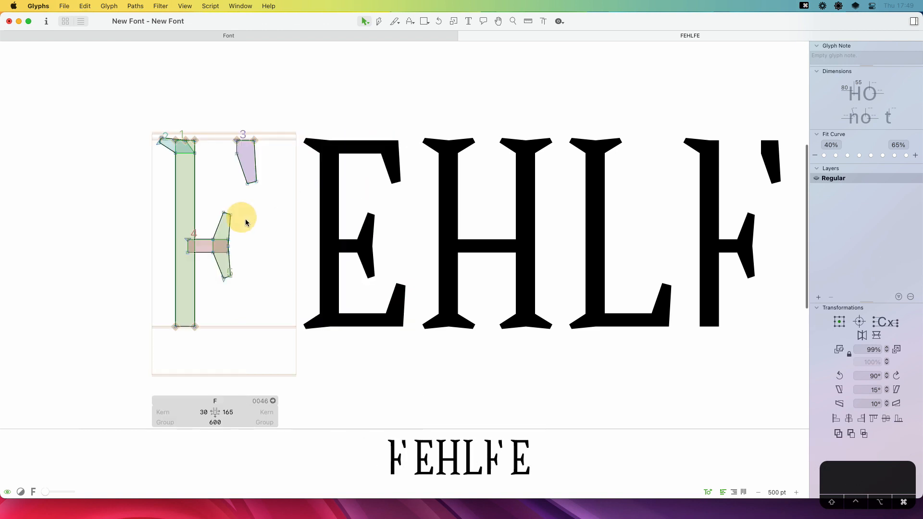
pyautogui.press('super+v')
# Copy the foot serif from the H's left stem to the base of the F's stem
pyautogui.doubleClick(515, 317)
pyautogui.doubleClick(466, 322)
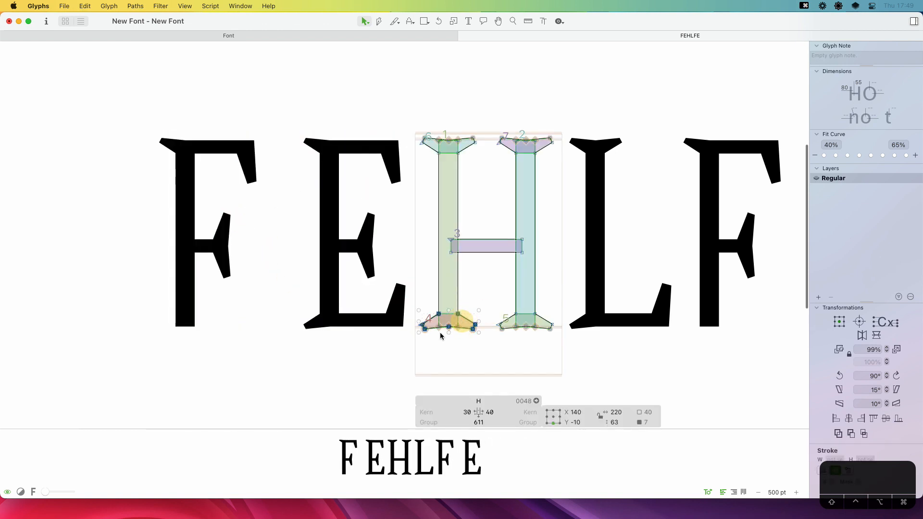
pyautogui.press('super+c')
pyautogui.doubleClick(207, 330)
pyautogui.press('super+v')
pyautogui.click(241, 330)
# Link both of the F's sidebearings to those of the H
pyautogui.press('space')
pyautogui.moveTo(255, 323); pyautogui.dragTo(354, 349)
pyautogui.click(293, 411)
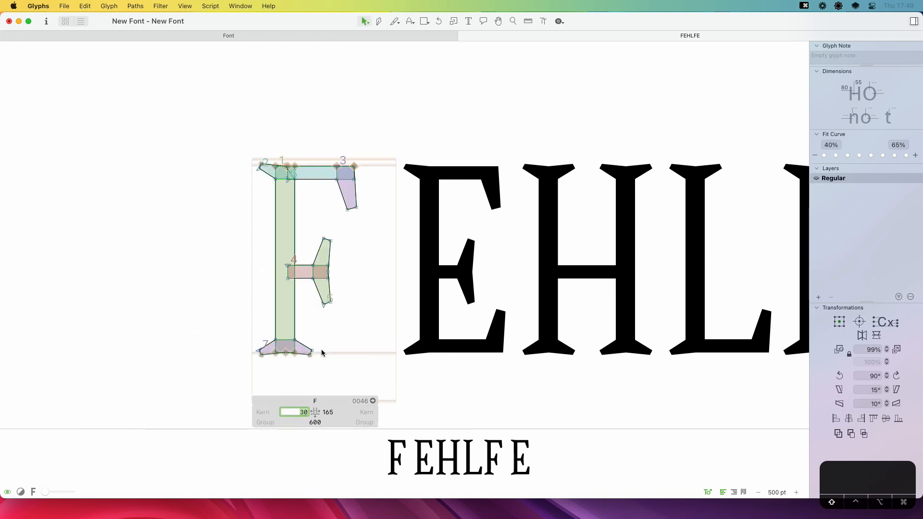
pyautogui.press('Tab')
pyautogui.write('H')
pyautogui.press('Return')
# Examine the FEHLFE sample word at 150 pt to judge the letter shapes and spacing
pyautogui.press('t')
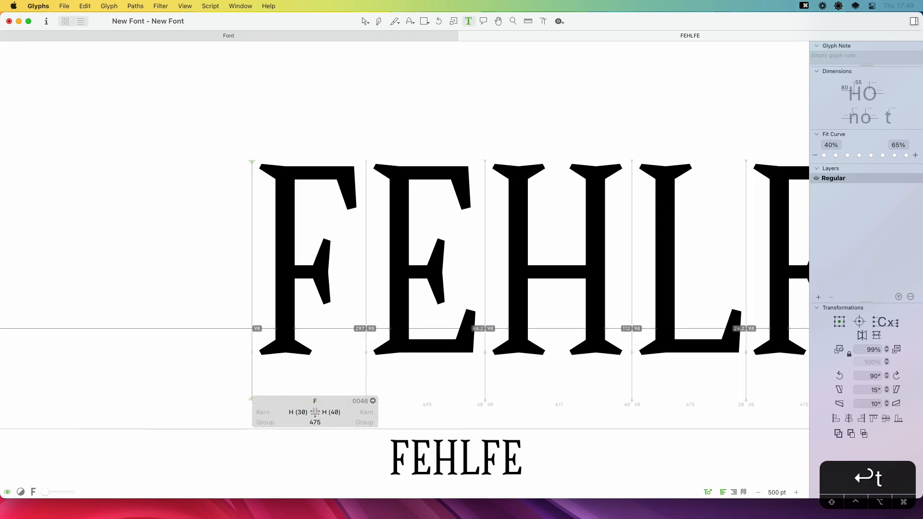
pyautogui.press('super+minus')
pyautogui.press('super+minus')
pyautogui.press('Escape')
pyautogui.press('space')
pyautogui.moveTo(458, 199); pyautogui.dragTo(369, 197)
pyautogui.press('t')
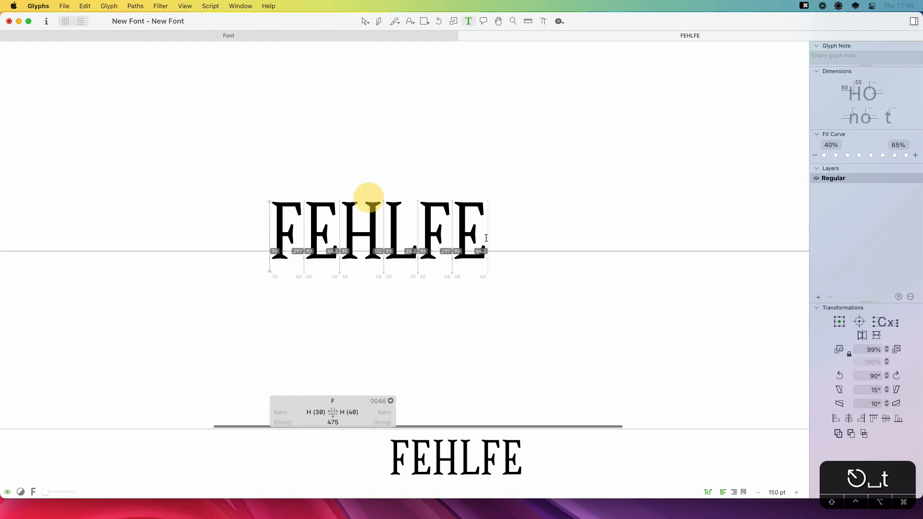
pyautogui.click(503, 239)
pyautogui.press('Escape')
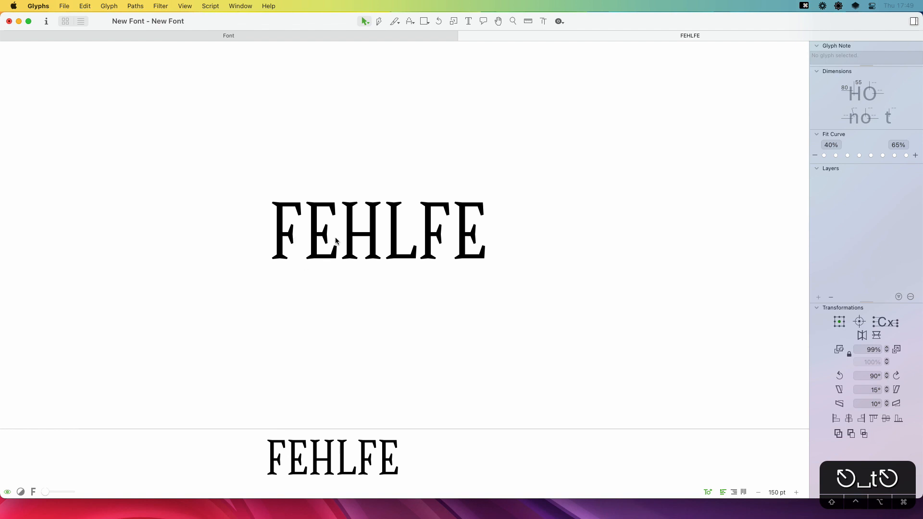
# Shift the serifed ends of all three E arms 10 units to the right
pyautogui.press('z')
pyautogui.moveTo(403, 184); pyautogui.dragTo(223, 303)
pyautogui.press('v')
pyautogui.doubleClick(423, 189)
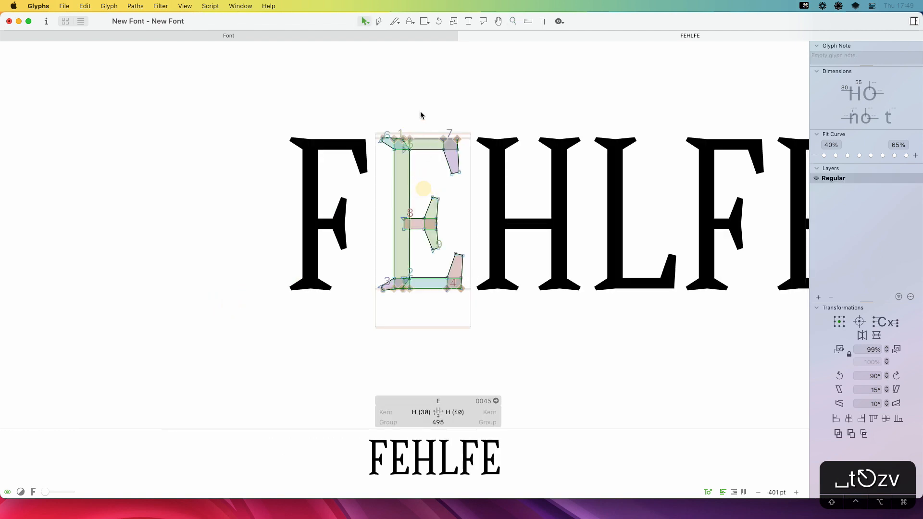
pyautogui.moveTo(421, 115); pyautogui.dragTo(462, 315)
pyautogui.hotkey('shift', 'Right')
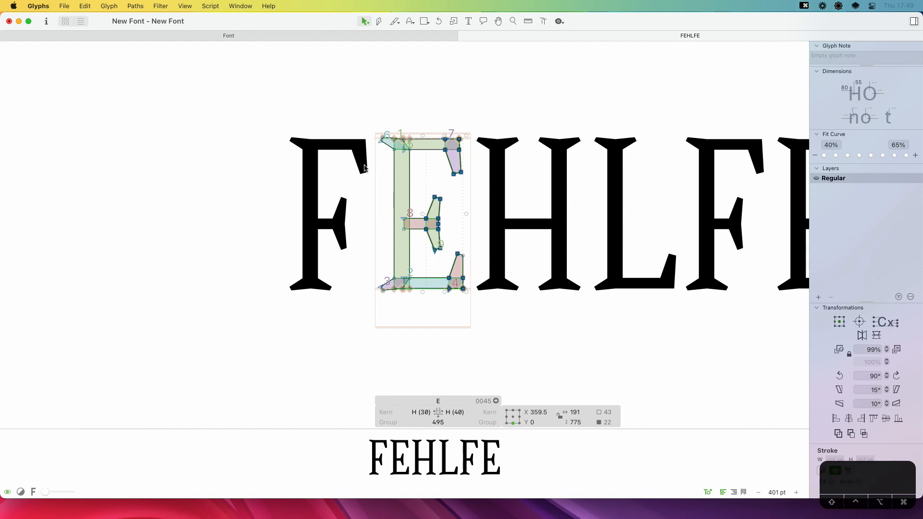
# Shift the serifed ends of the F's two arms 20 units outward and update the glyph's linked metrics
pyautogui.doubleClick(341, 182)
pyautogui.moveTo(372, 110); pyautogui.dragTo(322, 270)
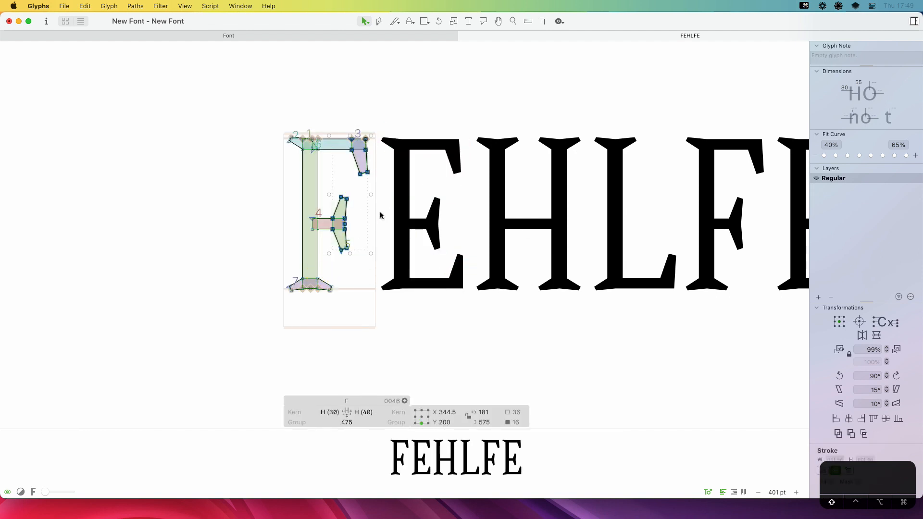
pyautogui.hotkey('shift', 'Right')
pyautogui.hotkey('shift', 'Right')
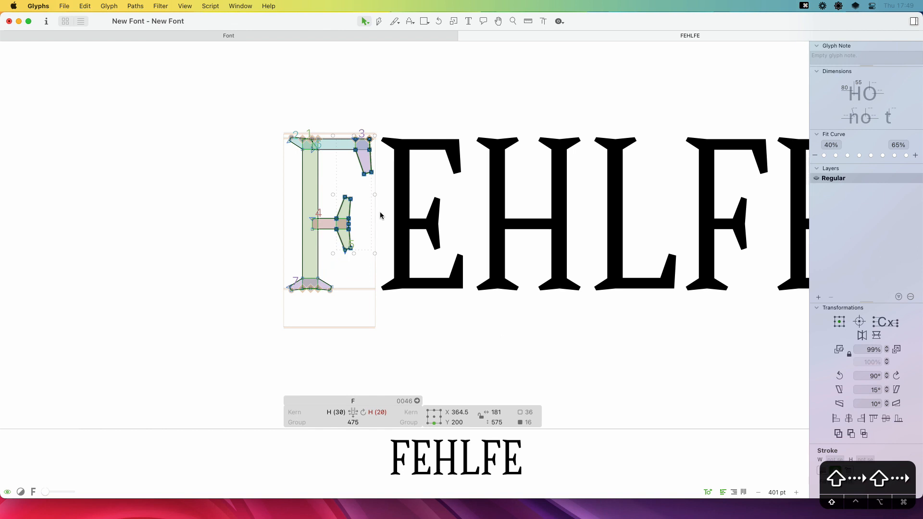
pyautogui.press('ctrl+super+m')
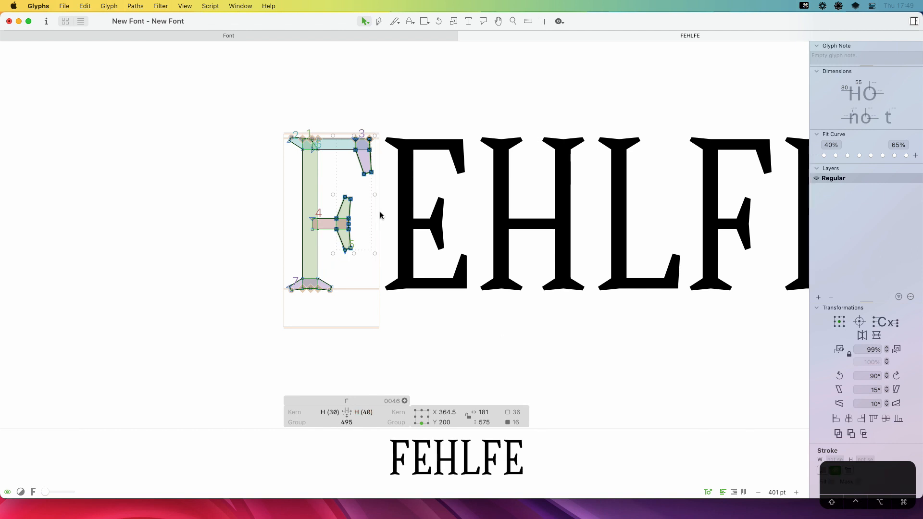
# Append NN to the FEHLFE sample word and examine the letters together at 100 pt
pyautogui.press('t')
pyautogui.press('super+minus')
pyautogui.press('super+minus')
pyautogui.press('super+minus')
pyautogui.press('Escape')
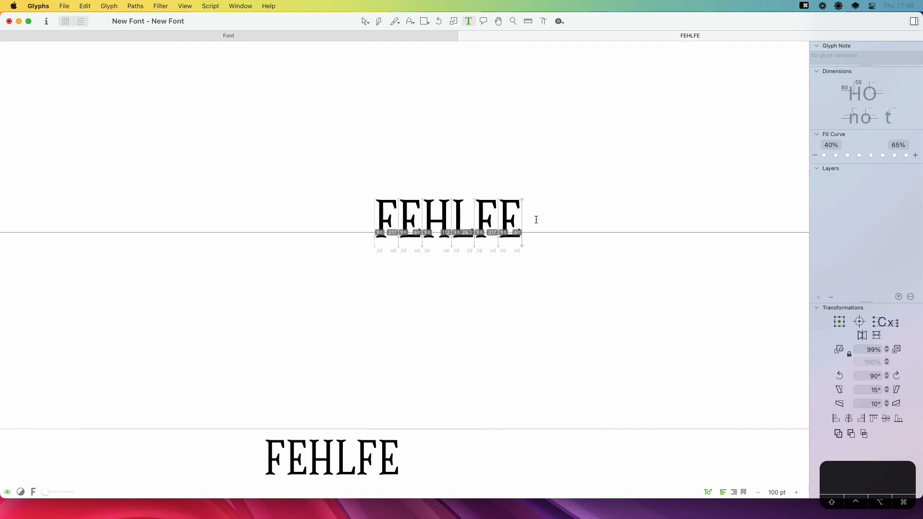
pyautogui.moveTo(587, 188); pyautogui.dragTo(507, 181)
pyautogui.press('t')
pyautogui.click(461, 214)
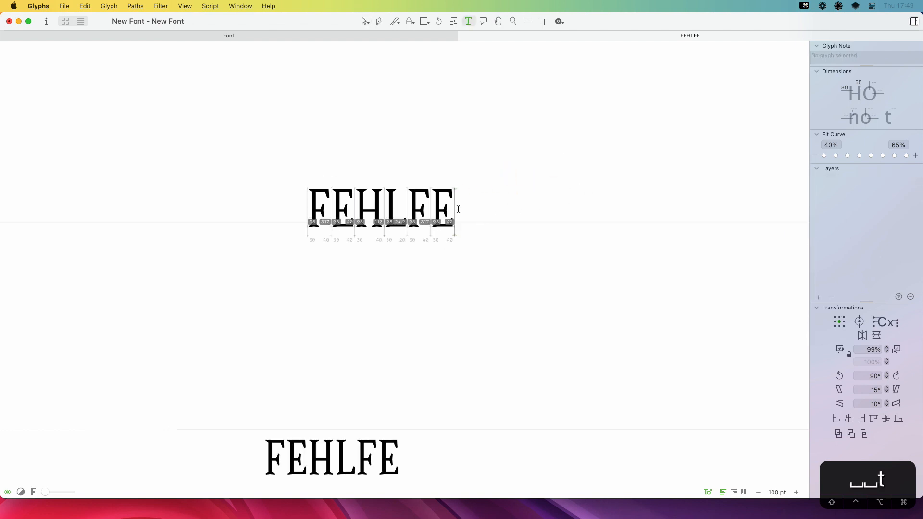
pyautogui.write('NN')
pyautogui.press('Escape')
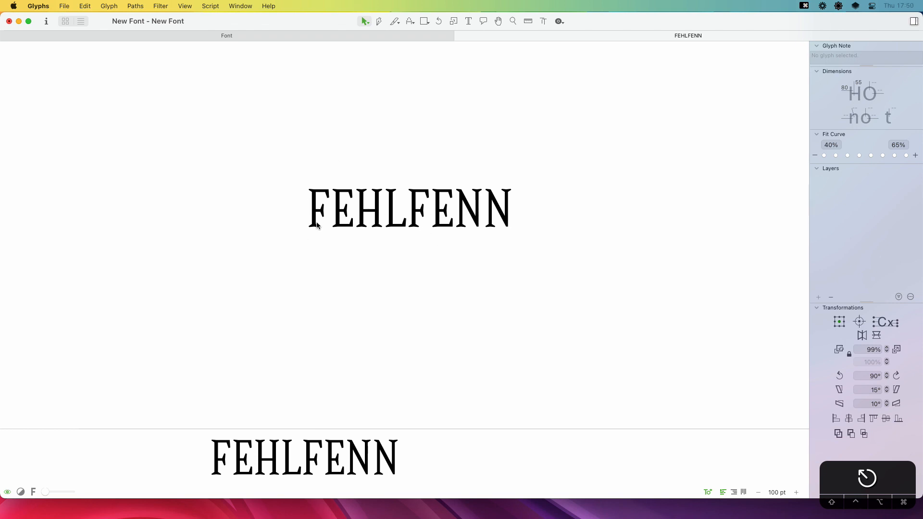
# Close the FEHLFENN edit view, open the N in a new one and add the empty O glyph after it
pyautogui.click(460, 36)
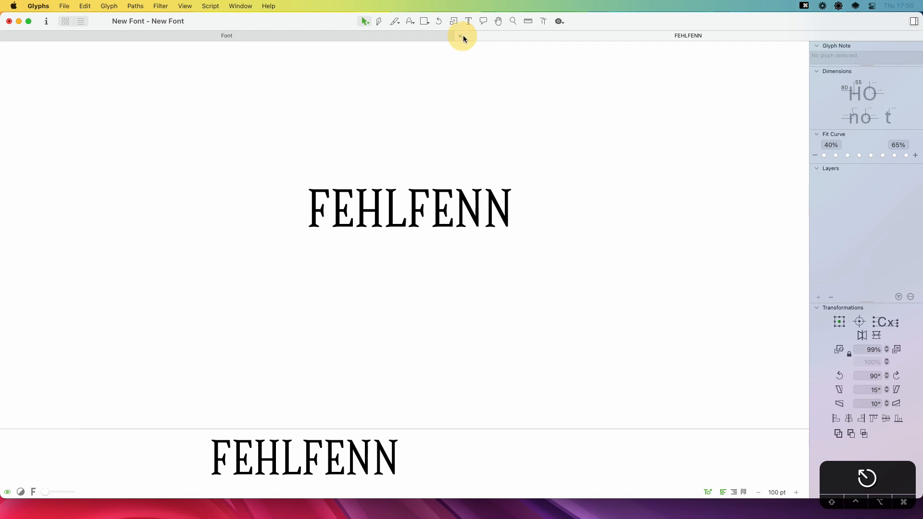
pyautogui.click(461, 36)
pyautogui.click(455, 136)
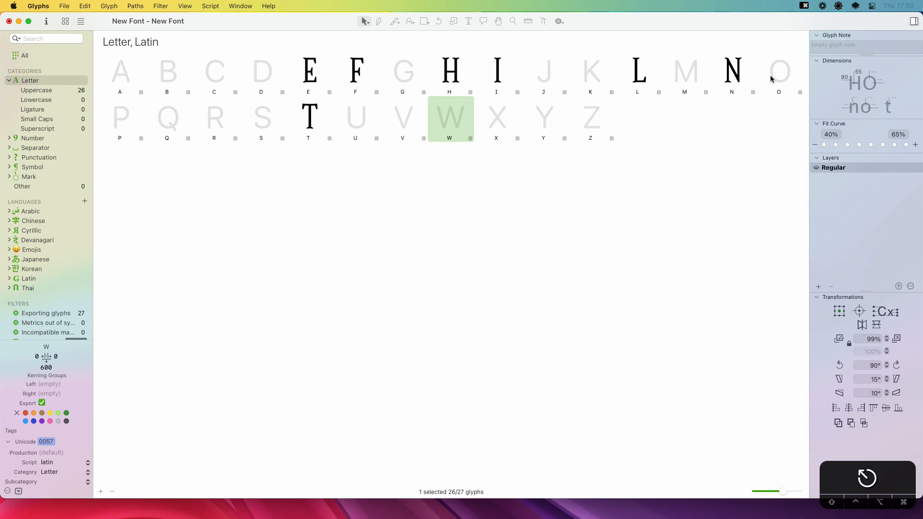
pyautogui.doubleClick(729, 76)
pyautogui.click(439, 217)
pyautogui.write('t')
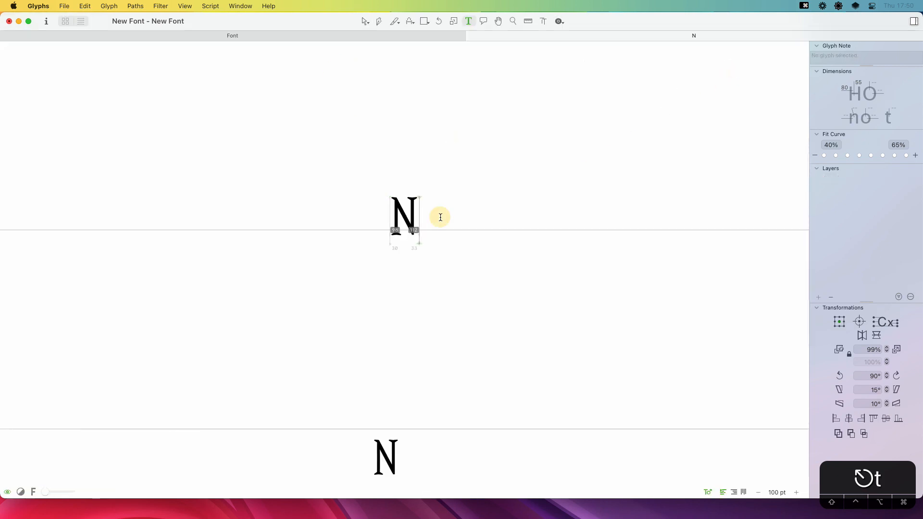
pyautogui.write('Oz')
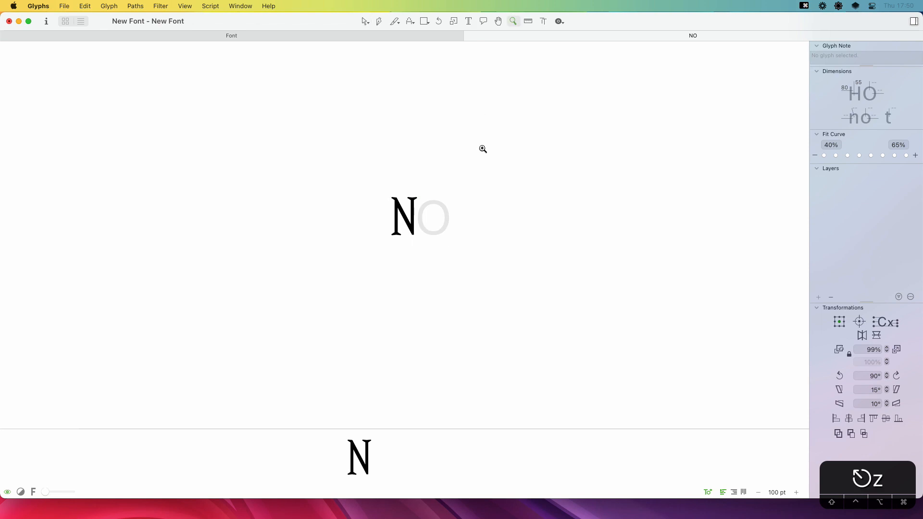
pyautogui.click(341, 268)
pyautogui.press('v')
pyautogui.click(465, 244)
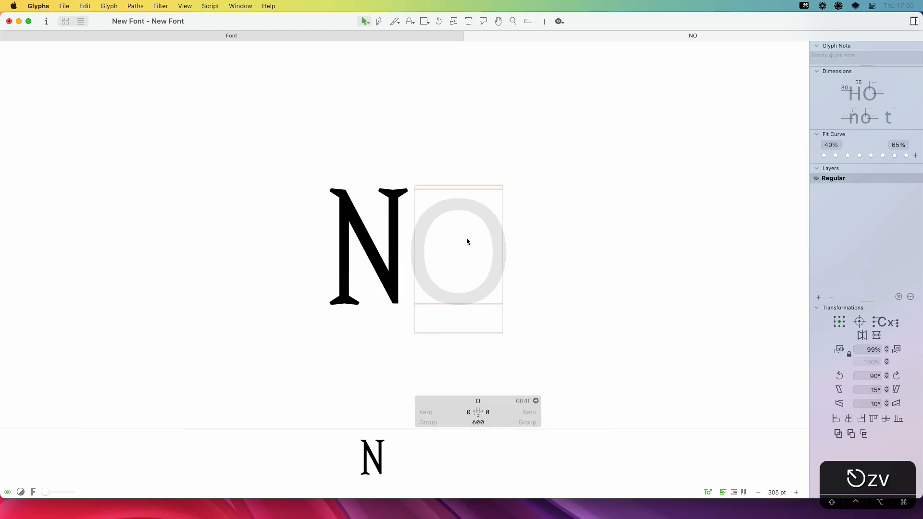
# Insert an H between the N and the O
pyautogui.moveTo(425, 22); pyautogui.dragTo(435, 32)
pyautogui.press('v')
pyautogui.press('t')
pyautogui.click(423, 230)
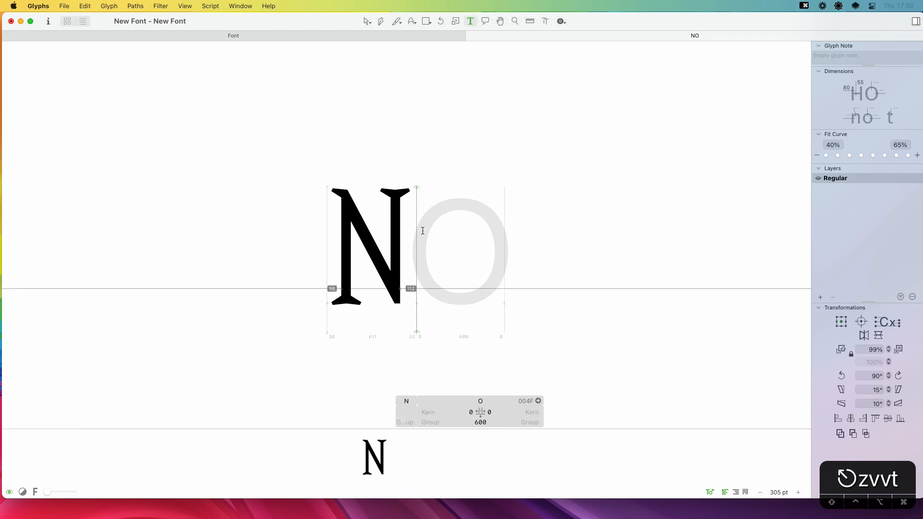
pyautogui.write('H')
pyautogui.press('Escape')
# Copy the H's two vertical stems into the empty O glyph
pyautogui.doubleClick(457, 223)
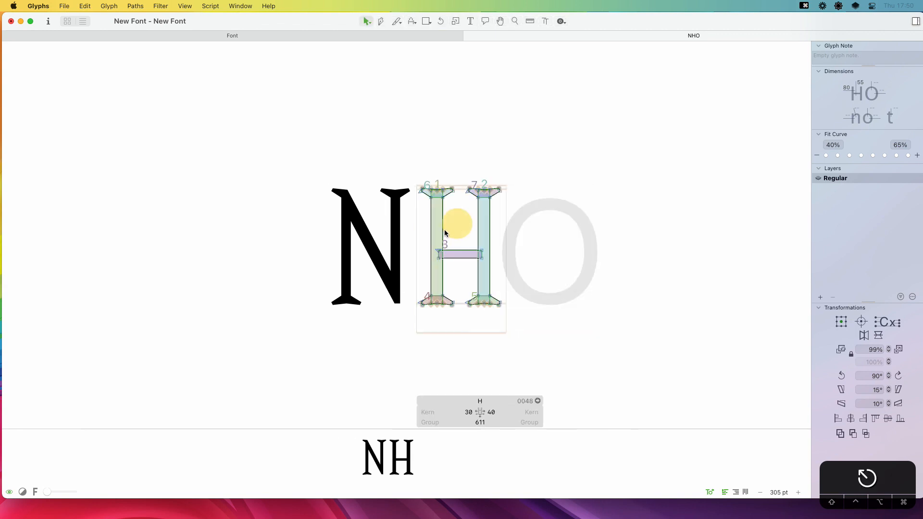
pyautogui.doubleClick(443, 229)
pyautogui.keyDown('shift'); pyautogui.doubleClick(473, 235); pyautogui.keyUp('shift')
pyautogui.press('super+c')
pyautogui.doubleClick(535, 247)
pyautogui.press('super+v')
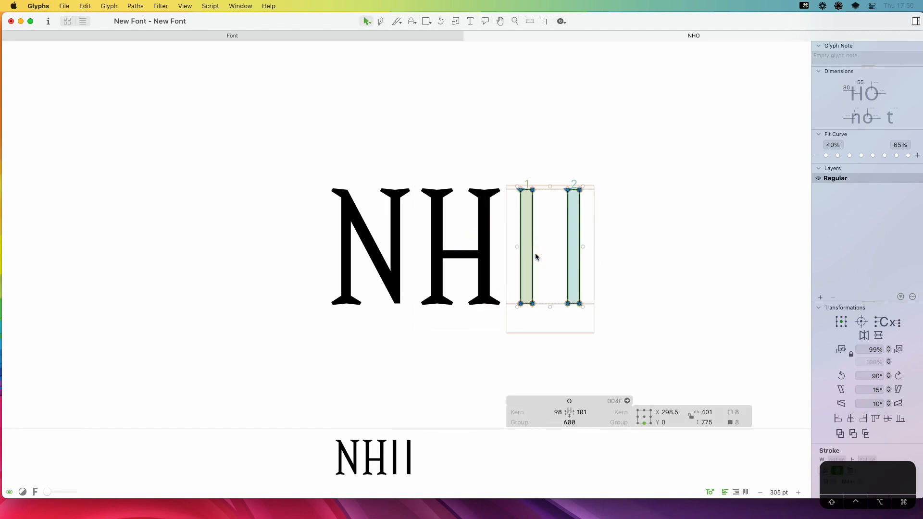
# Shorten both O stems to a height of about 382 units and raise them to about Y 183
pyautogui.moveTo(608, 165); pyautogui.dragTo(511, 200)
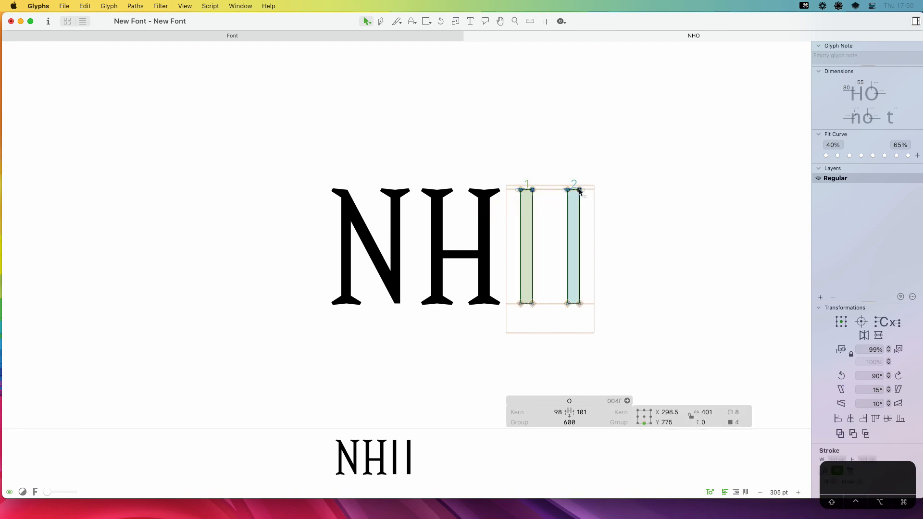
pyautogui.moveTo(580, 190); pyautogui.dragTo(585, 248)
pyautogui.moveTo(513, 307); pyautogui.dragTo(586, 243)
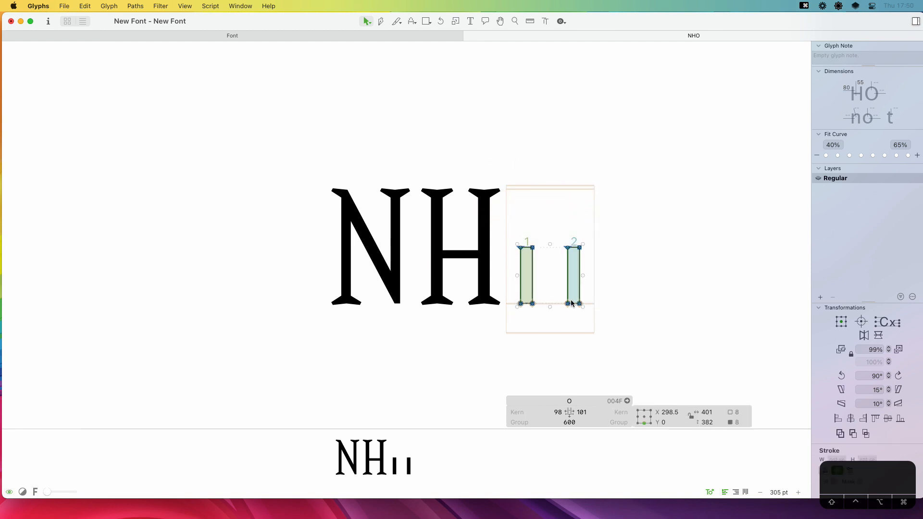
pyautogui.moveTo(569, 303); pyautogui.dragTo(571, 278)
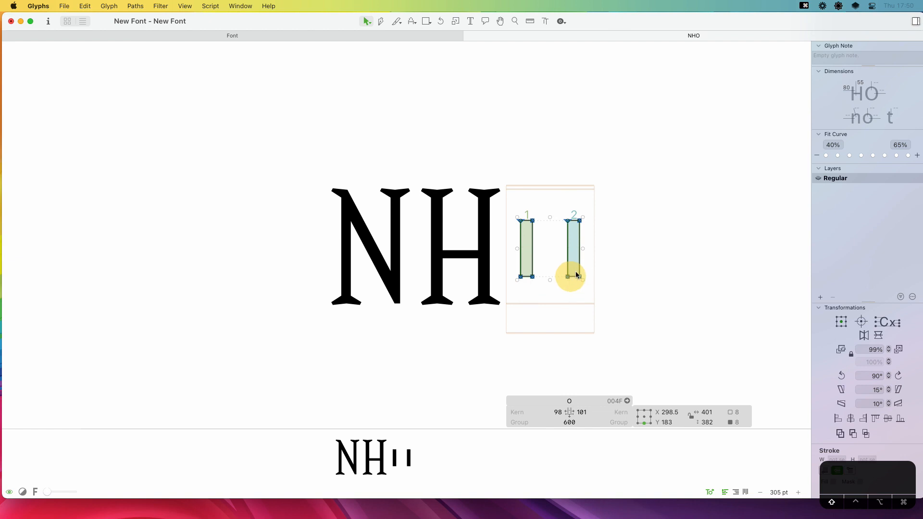
pyautogui.click(634, 206)
pyautogui.press('z')
pyautogui.moveTo(622, 148); pyautogui.dragTo(443, 368)
pyautogui.press('v')
pyautogui.press('z')
pyautogui.moveTo(553, 70); pyautogui.dragTo(323, 329)
pyautogui.click(426, 22)
pyautogui.click(436, 37)
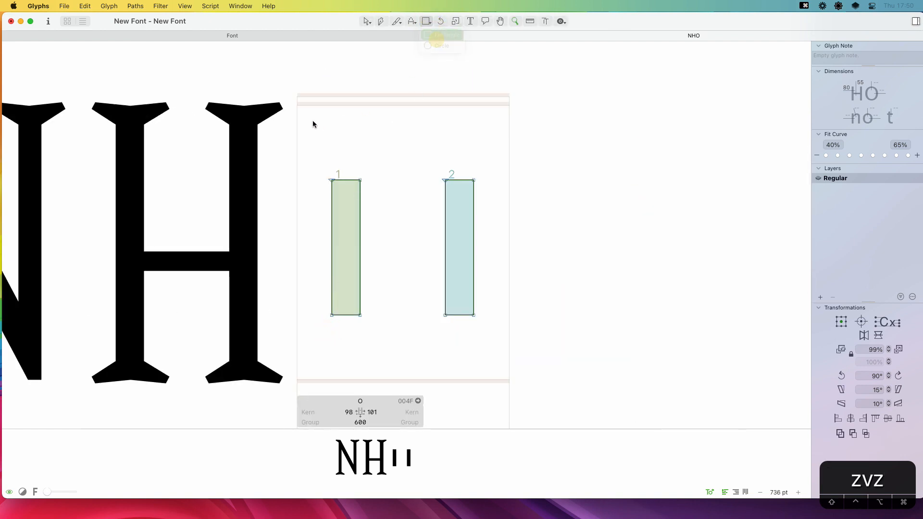
pyautogui.moveTo(329, 102)
pyautogui.mouseDown()
pyautogui.moveTo(383, 144)
pyautogui.moveTo(469, 240)
pyautogui.mouseUp()
pyautogui.press('super+z')
# Draw a circle about 408 units in diameter across the tops of the O's two stems
pyautogui.click(426, 21)
pyautogui.click(442, 46)
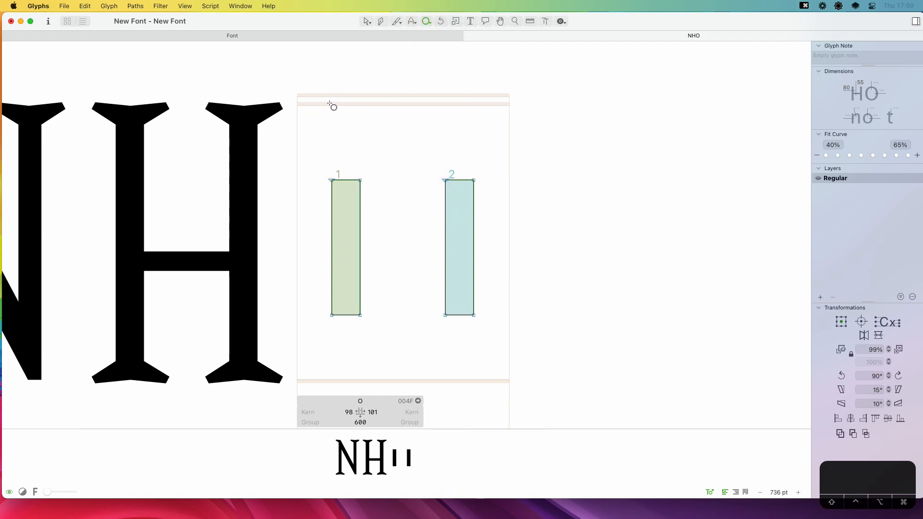
pyautogui.moveTo(330, 103); pyautogui.dragTo(478, 200)
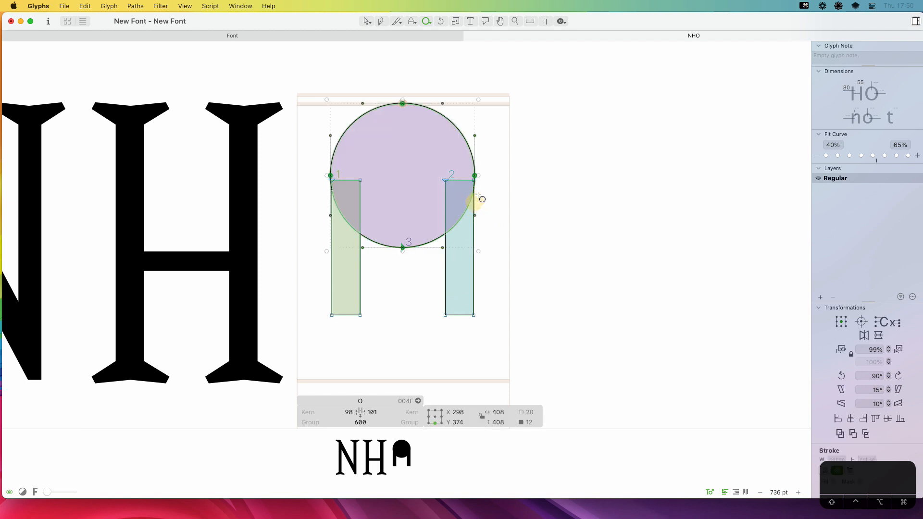
# Nudge the circle until its right extreme node sits on the outer top corner of the right stem
pyautogui.press('z')
pyautogui.press('v')
pyautogui.moveTo(584, 234); pyautogui.dragTo(578, 232)
pyautogui.press('space')
pyautogui.moveTo(494, 280); pyautogui.dragTo(618, 247)
pyautogui.press('Right')
pyautogui.press('Right')
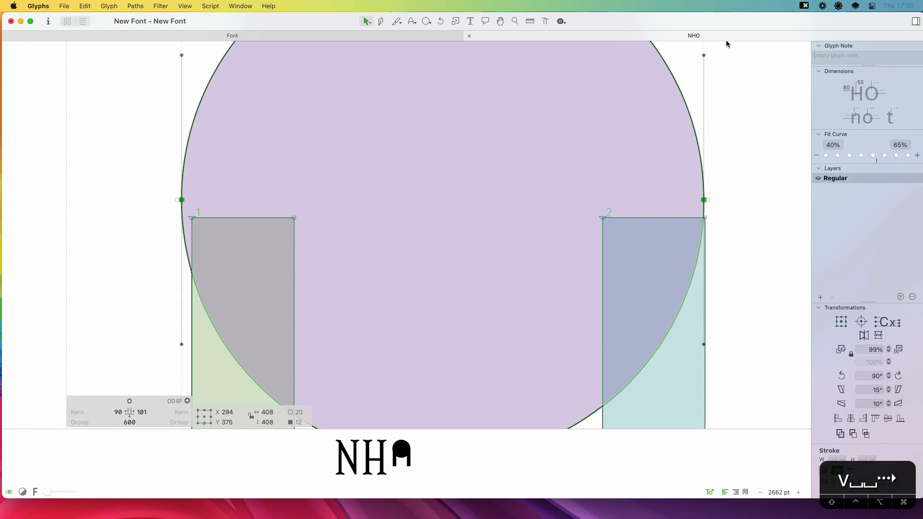
pyautogui.press('Down')
pyautogui.press('Down')
pyautogui.press('Down')
pyautogui.press('Down')
pyautogui.press('Down')
pyautogui.press('Down')
pyautogui.press('Down')
pyautogui.press('Down')
pyautogui.press('Down')
pyautogui.press('Down')
pyautogui.press('Down')
pyautogui.press('Down')
pyautogui.press('Down')
pyautogui.press('Down')
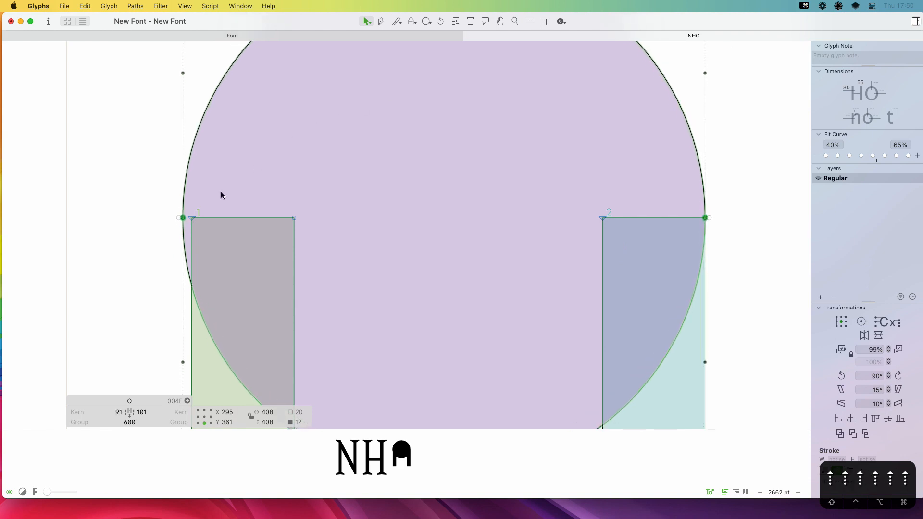
# Scale the circle down to 401 units so its left node meets the outer top corner of the left stem
pyautogui.click(177, 219)
pyautogui.doubleClick(186, 188)
pyautogui.moveTo(178, 218); pyautogui.dragTo(186, 219)
pyautogui.click(171, 230)
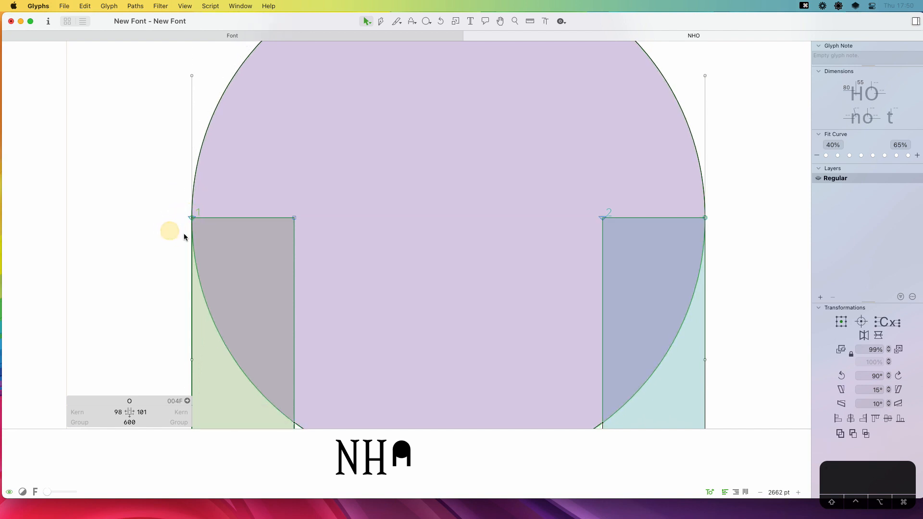
# Raise the circle to a bottom Y of 384 so its top overshoots the cap height
pyautogui.press('space')
pyautogui.press('super+minus')
pyautogui.press('super+minus')
pyautogui.press('super+minus')
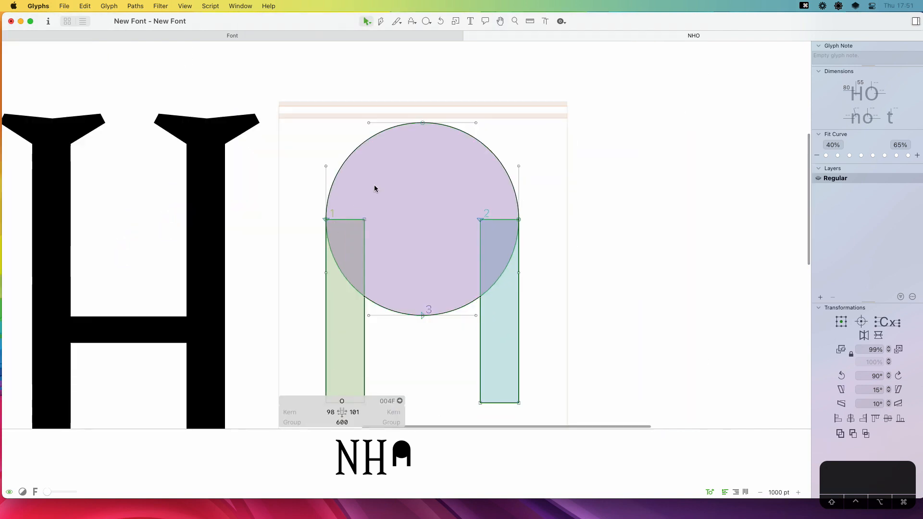
pyautogui.doubleClick(474, 139)
pyautogui.hotkey('shift', 'Up')
pyautogui.hotkey('shift', 'Up')
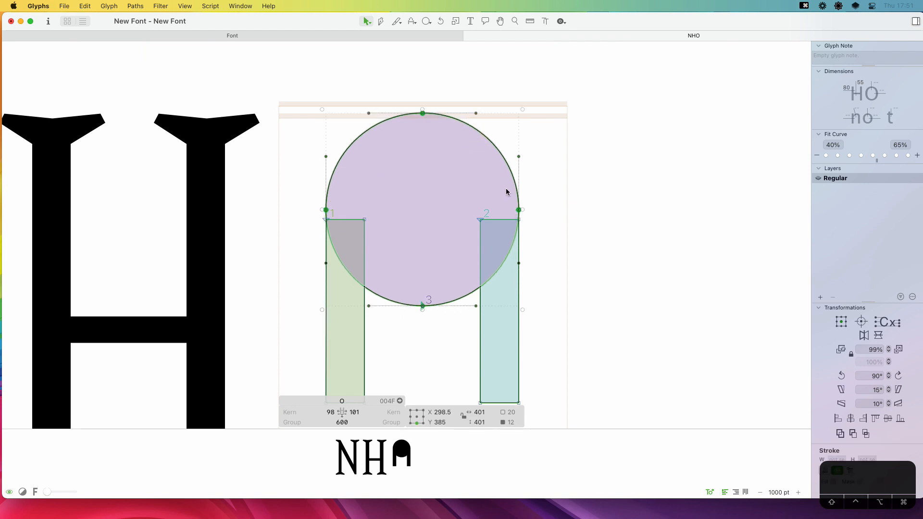
pyautogui.press('Down')
pyautogui.click(537, 162)
# Raise the top corners of both stems to Y 584, level with the circle's side nodes
pyautogui.press('space')
pyautogui.moveTo(459, 193); pyautogui.dragTo(465, 133)
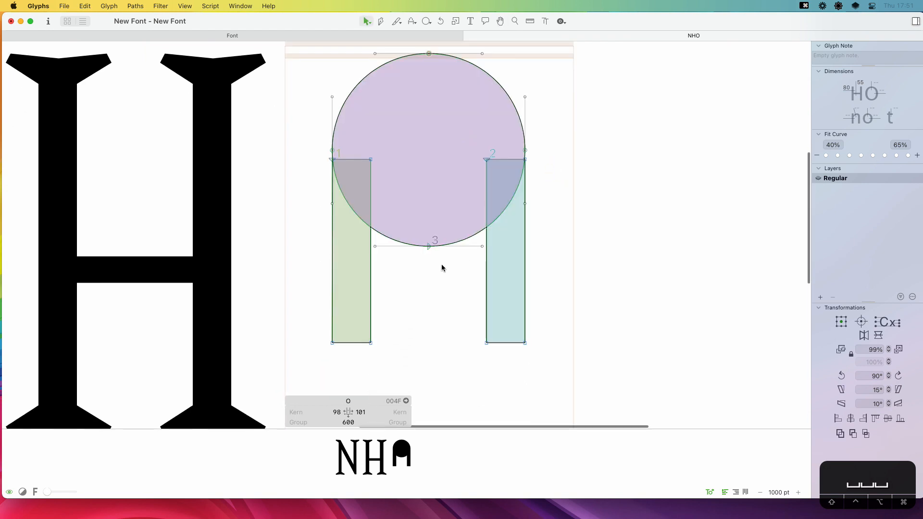
pyautogui.press('space')
pyautogui.moveTo(551, 155); pyautogui.dragTo(302, 172)
pyautogui.hotkey('shift', 'Up')
pyautogui.hotkey('shift', 'Up')
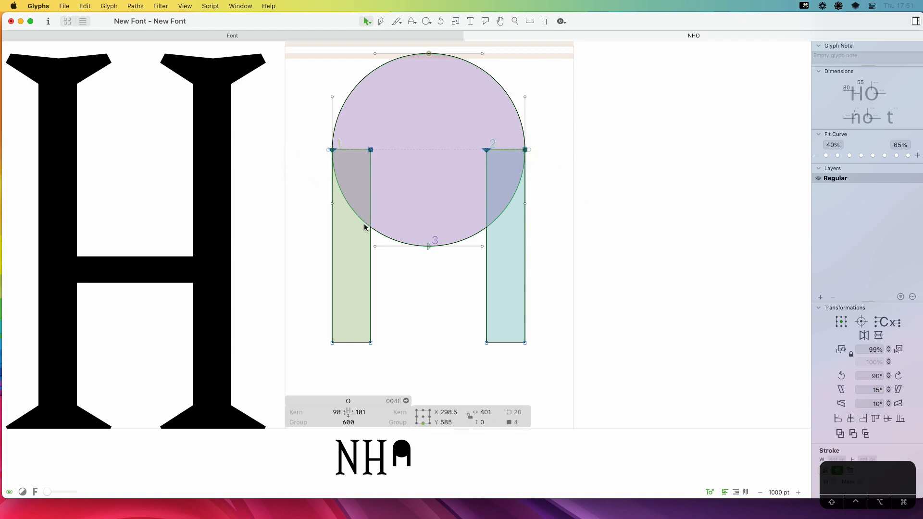
pyautogui.press('space')
pyautogui.press('Down')
pyautogui.press('z')
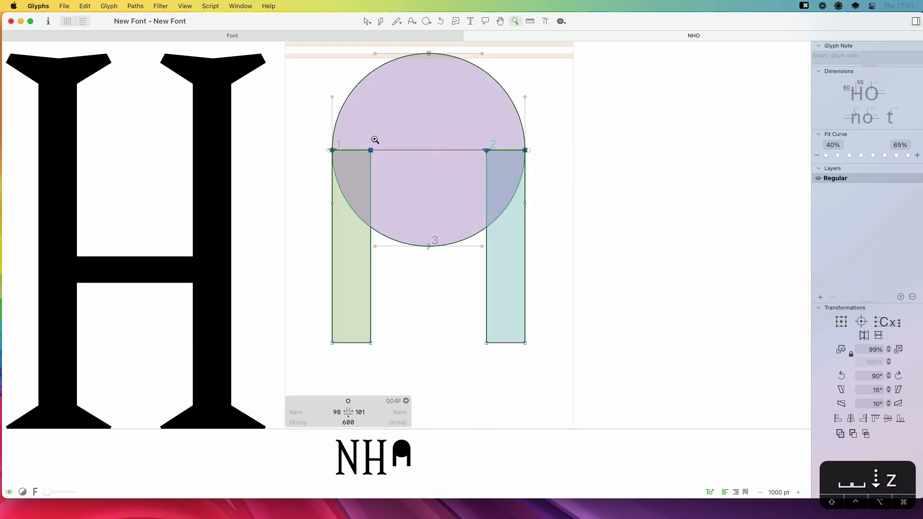
pyautogui.moveTo(374, 140); pyautogui.dragTo(295, 169)
pyautogui.press('v')
pyautogui.press('Down')
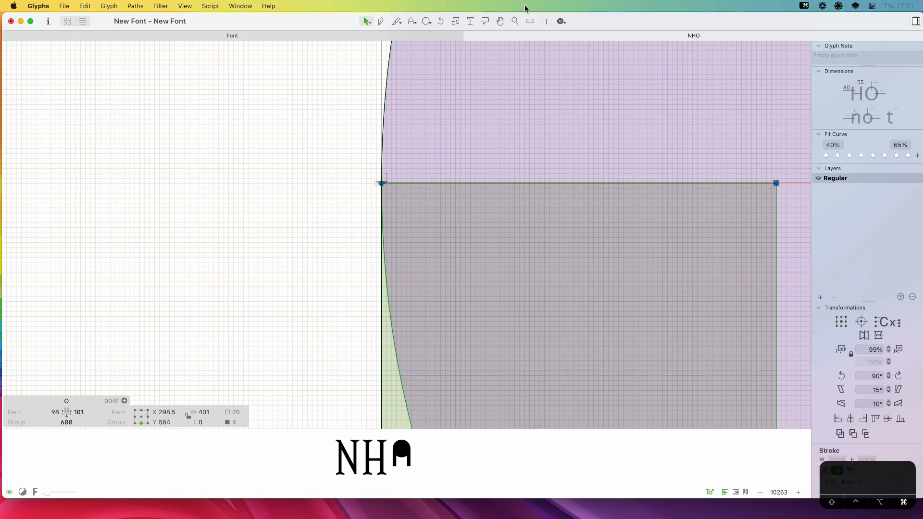
# Copy the circle and paste a duplicate in place
pyautogui.press('super+minus')
pyautogui.press('super+minus')
pyautogui.press('super+minus')
pyautogui.press('super+minus')
pyautogui.press('space')
pyautogui.moveTo(589, 318); pyautogui.dragTo(477, 218)
pyautogui.press('super+c')
pyautogui.press('super+v')
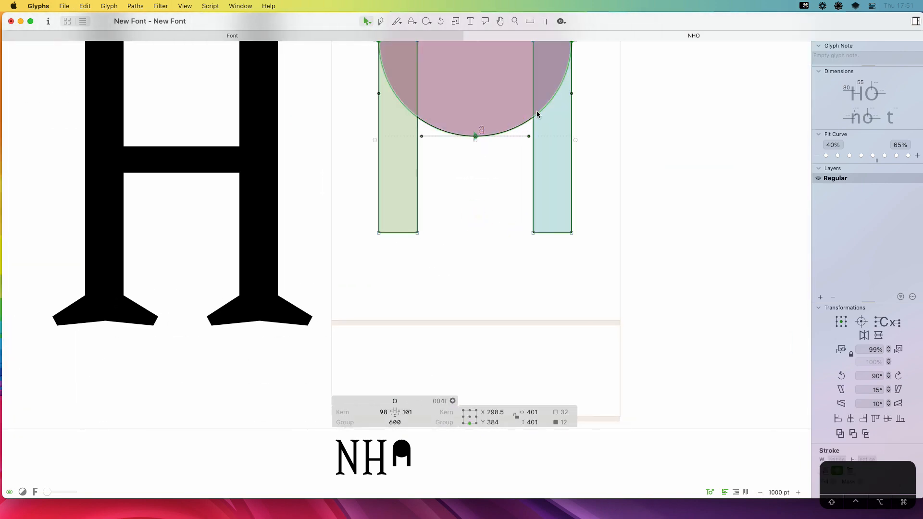
pyautogui.click(519, 190)
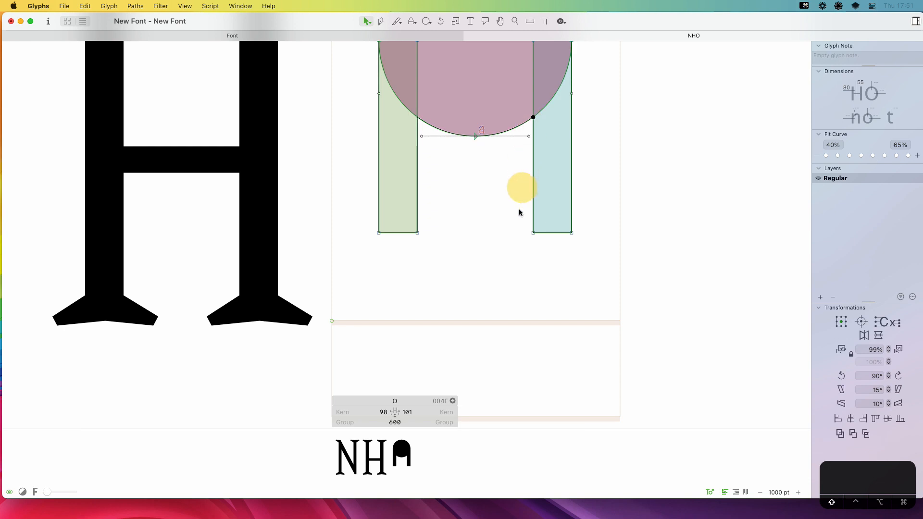
pyautogui.doubleClick(515, 126)
pyautogui.moveTo(509, 132); pyautogui.dragTo(503, 222)
pyautogui.press('super+z')
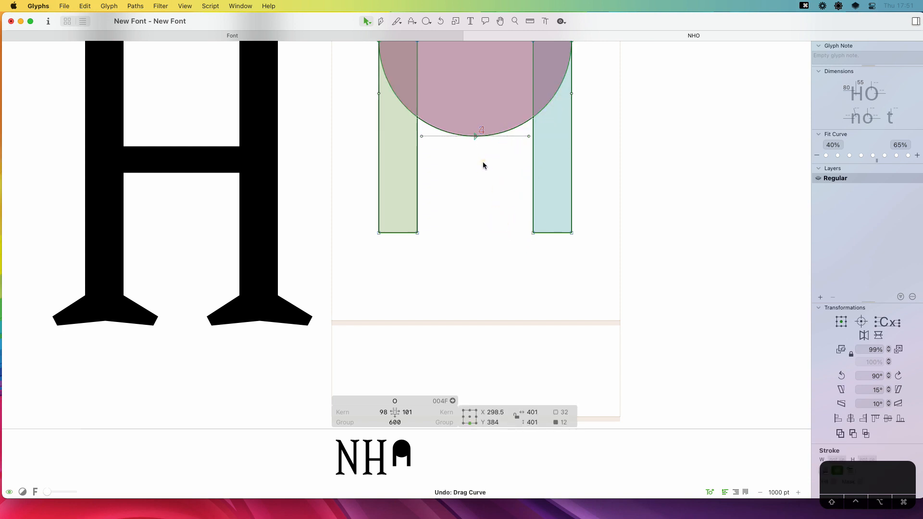
# Move the duplicate circle down below the first one, with its bottom at Y -10 in the baseline overshoot zone
pyautogui.moveTo(478, 137); pyautogui.dragTo(473, 330)
pyautogui.press('z')
pyautogui.moveTo(500, 302); pyautogui.dragTo(428, 352)
pyautogui.press('v')
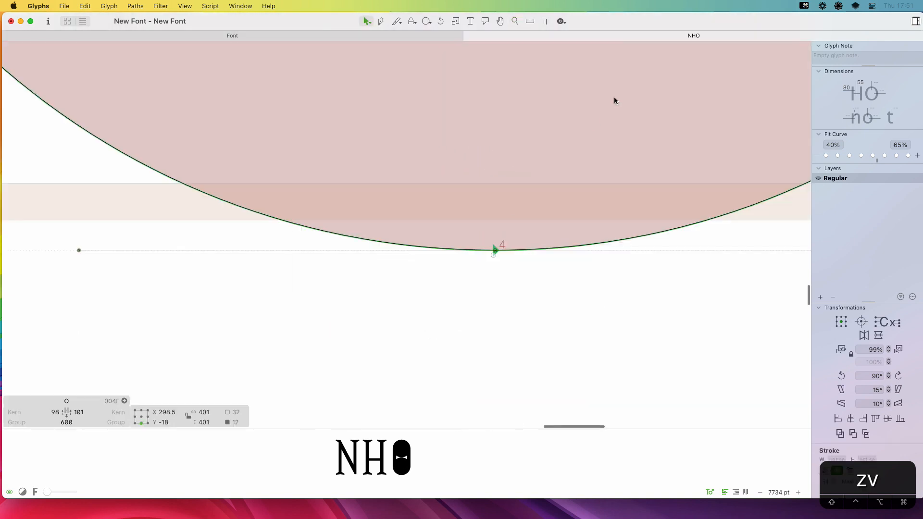
pyautogui.hotkey('shift', 'Up')
pyautogui.press('Down')
pyautogui.press('Down')
pyautogui.press('Down')
pyautogui.press('Up')
# Raise the bottom corners of both stems until they are level with the lower circle's side nodes
pyautogui.press('super+minus')
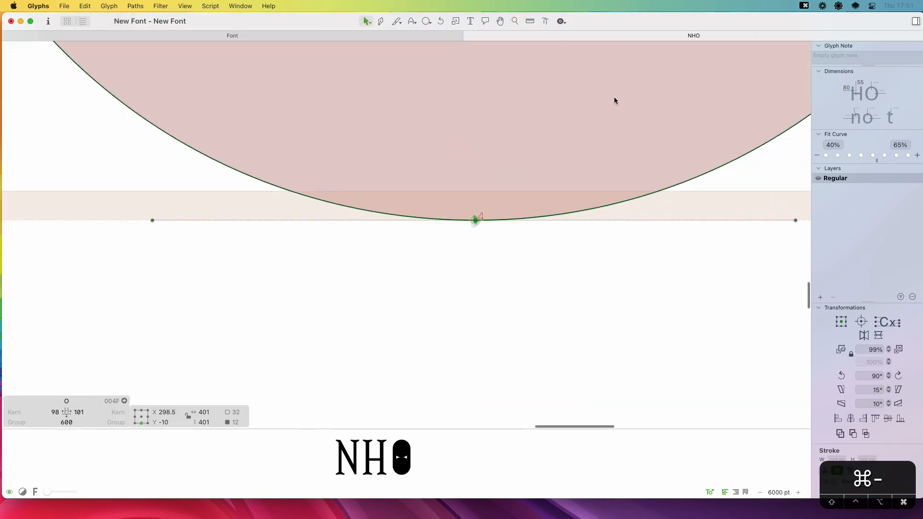
pyautogui.press('super+minus')
pyautogui.press('super+minus')
pyautogui.moveTo(516, 153); pyautogui.dragTo(570, 356)
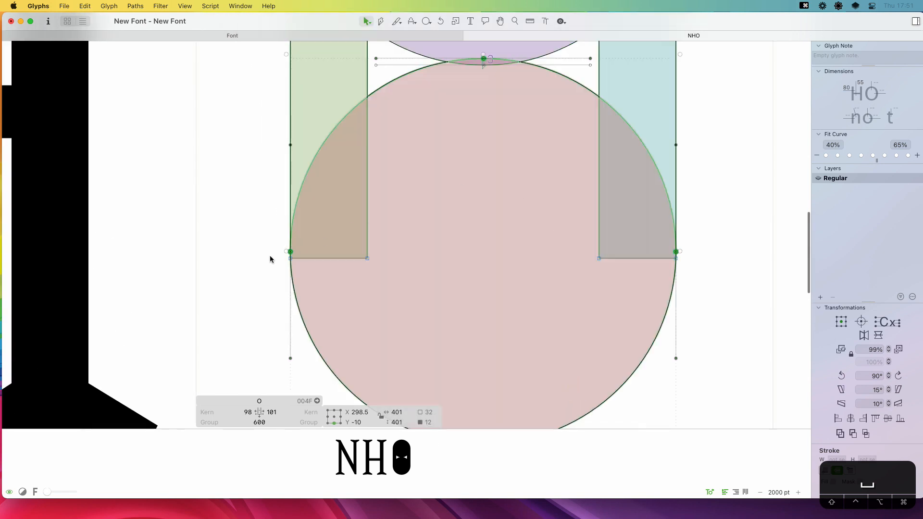
pyautogui.moveTo(272, 256); pyautogui.dragTo(714, 265)
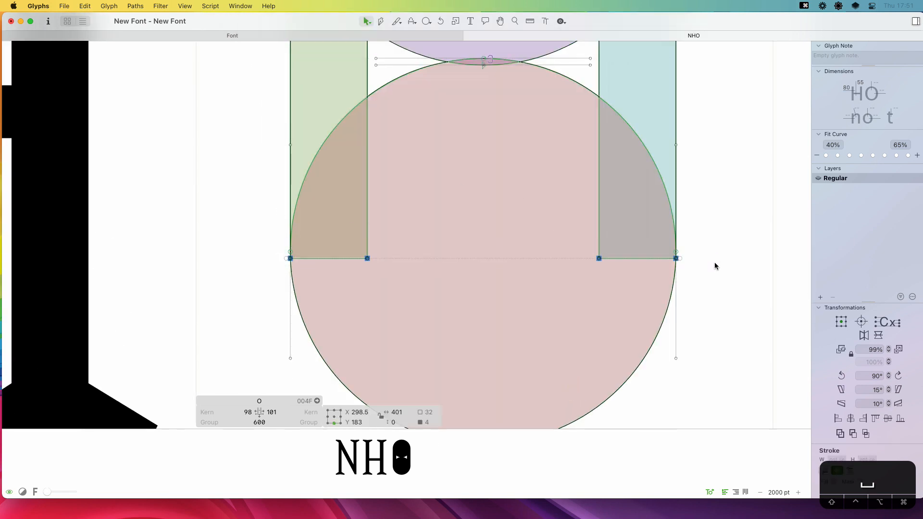
pyautogui.press('Left')
pyautogui.press('Left')
pyautogui.press('Left')
pyautogui.press('Right')
pyautogui.press('Right')
pyautogui.press('Right')
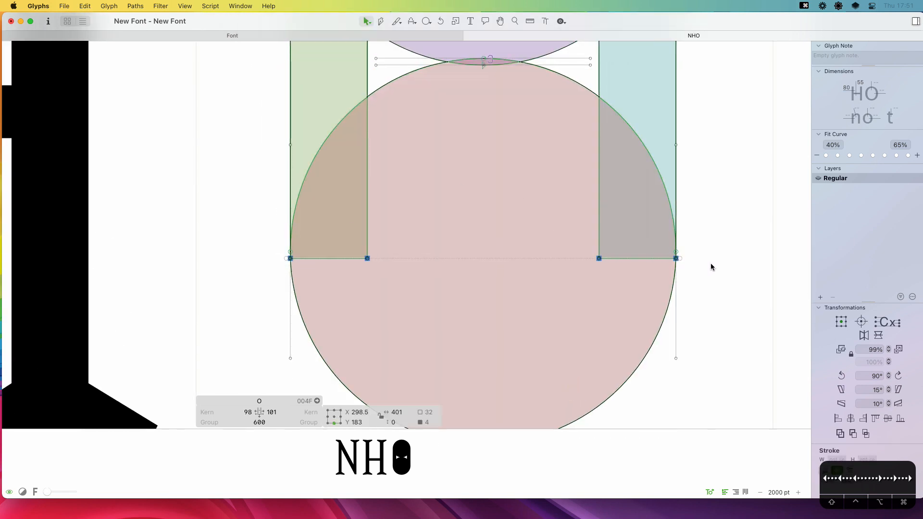
pyautogui.press('Up')
pyautogui.press('Up')
pyautogui.press('Up')
pyautogui.press('Up')
pyautogui.press('Up')
pyautogui.press('Up')
pyautogui.press('Up')
# Duplicate the upper circle in place and scale the copy about its centre to 241 units, meeting the stems' inner edges
pyautogui.press('super+minus')
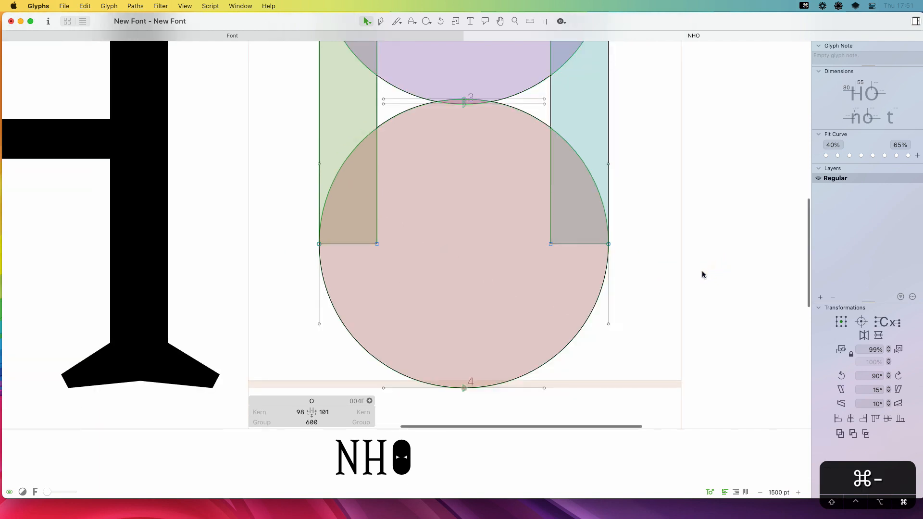
pyautogui.press('space')
pyautogui.moveTo(606, 243); pyautogui.dragTo(622, 295)
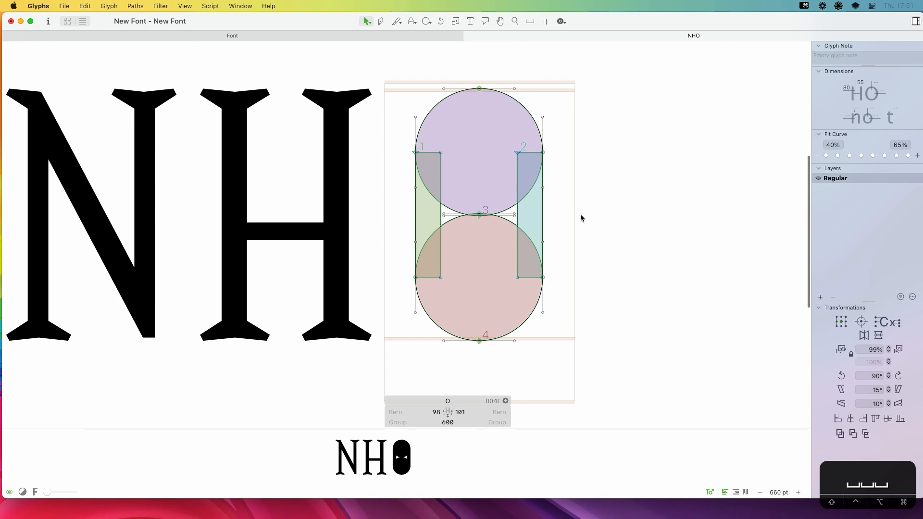
pyautogui.doubleClick(497, 204)
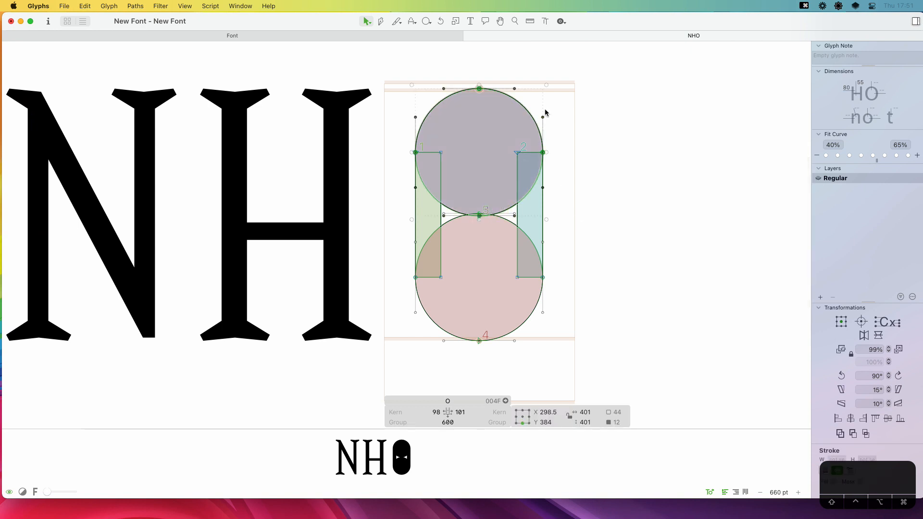
pyautogui.moveTo(546, 85); pyautogui.dragTo(378, 206)
pyautogui.press('z')
pyautogui.press('v')
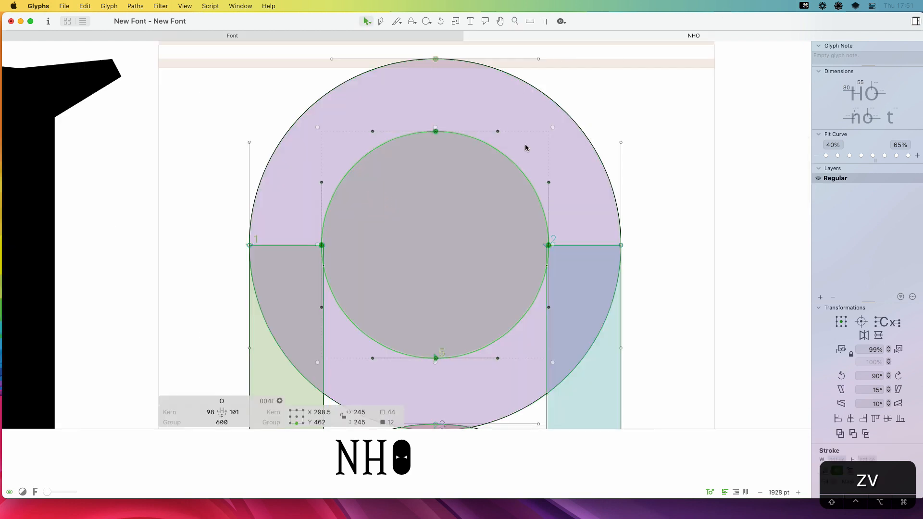
pyautogui.click(684, 131)
# Apply Correct Path Direction to the outer and inner upper circles to cut out the counter
pyautogui.click(553, 111)
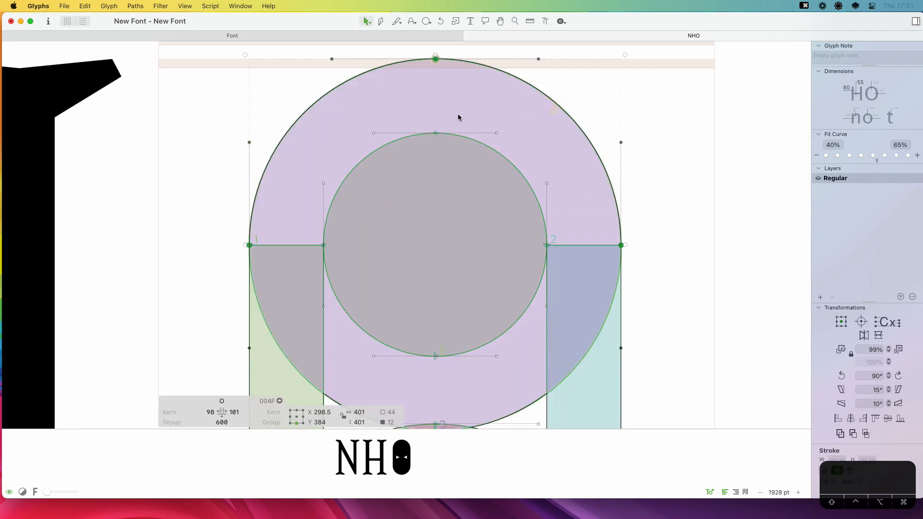
pyautogui.keyDown('shift'); pyautogui.click(381, 154); pyautogui.keyUp('shift')
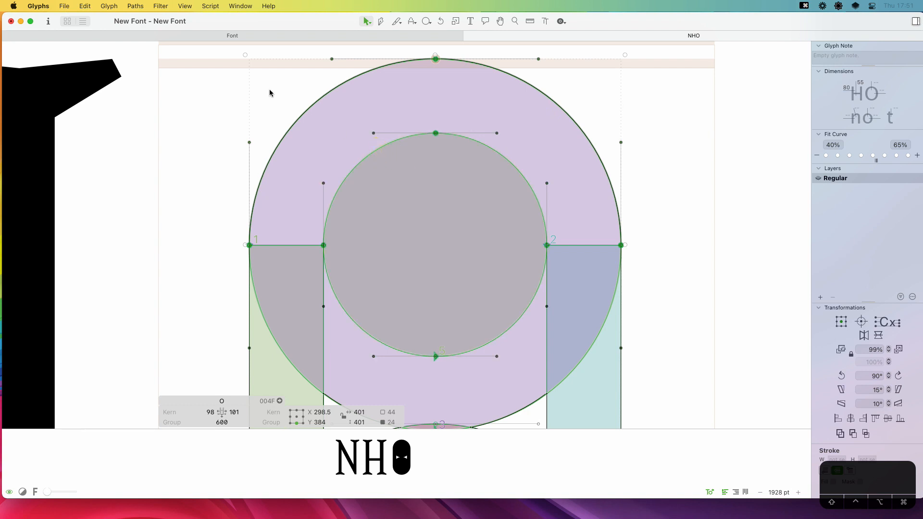
pyautogui.click(135, 6)
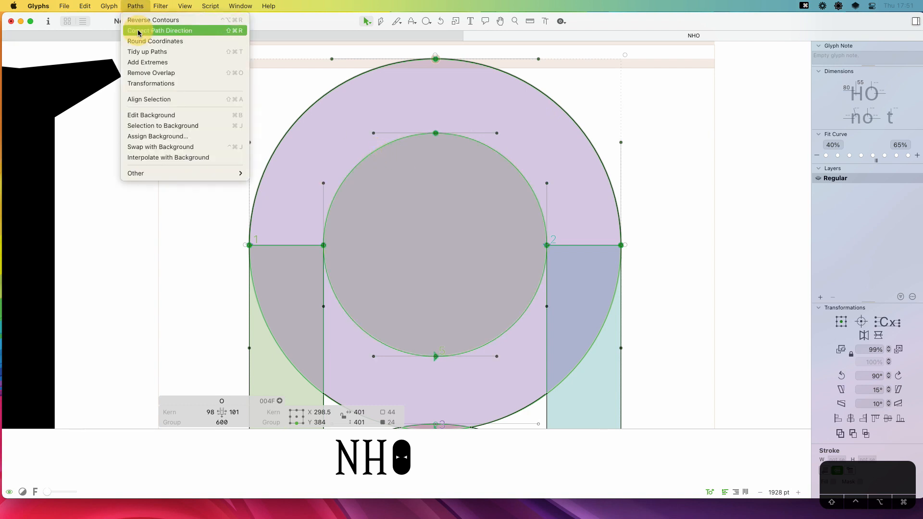
pyautogui.click(140, 30)
# Copy the crossbar of the H and paste it into the O glyph as a thickness guide
pyautogui.press('super+minus')
pyautogui.press('super+minus')
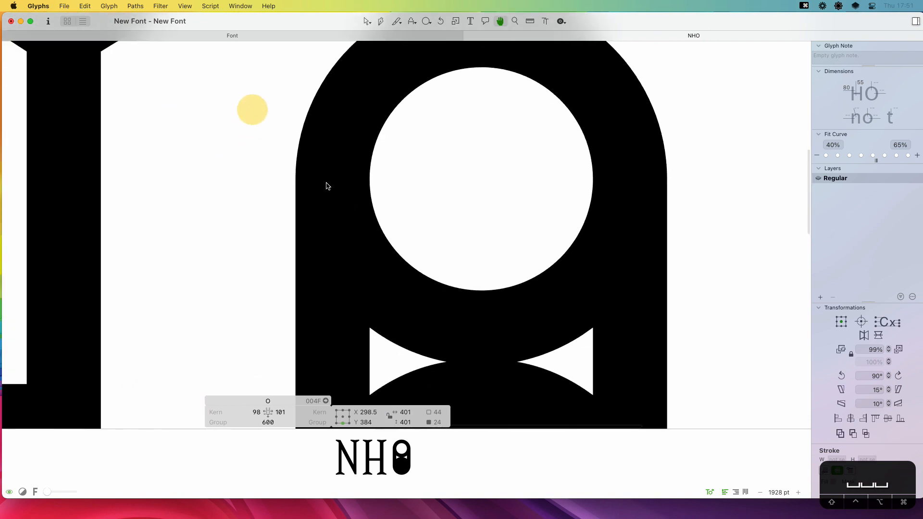
pyautogui.press('space')
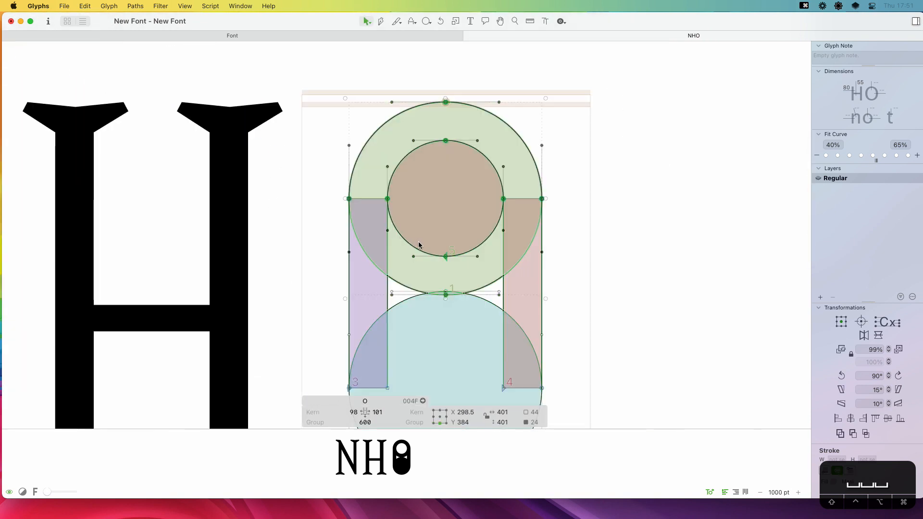
pyautogui.doubleClick(171, 310)
pyautogui.press('super+c')
pyautogui.doubleClick(430, 199)
pyautogui.press('super+v')
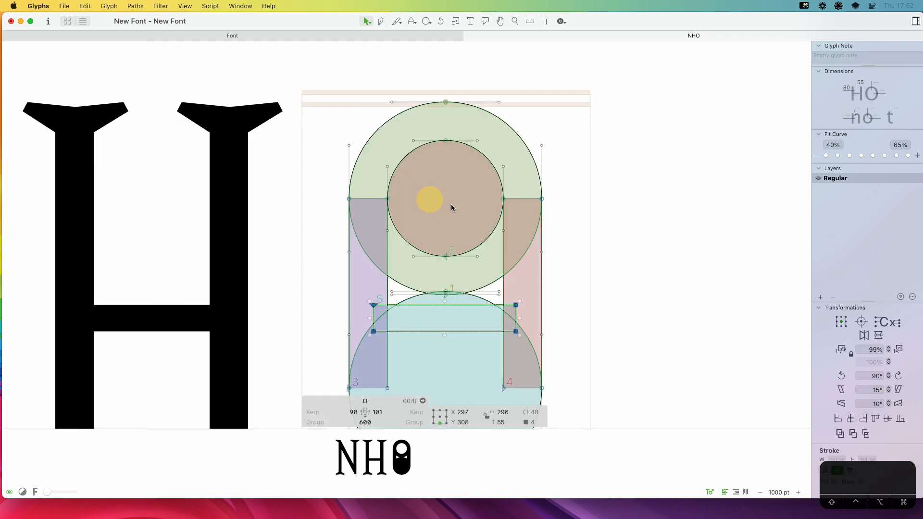
# Move the pasted bar to the top of the outer circle, aligning their top edges with the bar at Y 730
pyautogui.moveTo(515, 306); pyautogui.dragTo(393, 154)
pyautogui.press('z')
pyautogui.press('v')
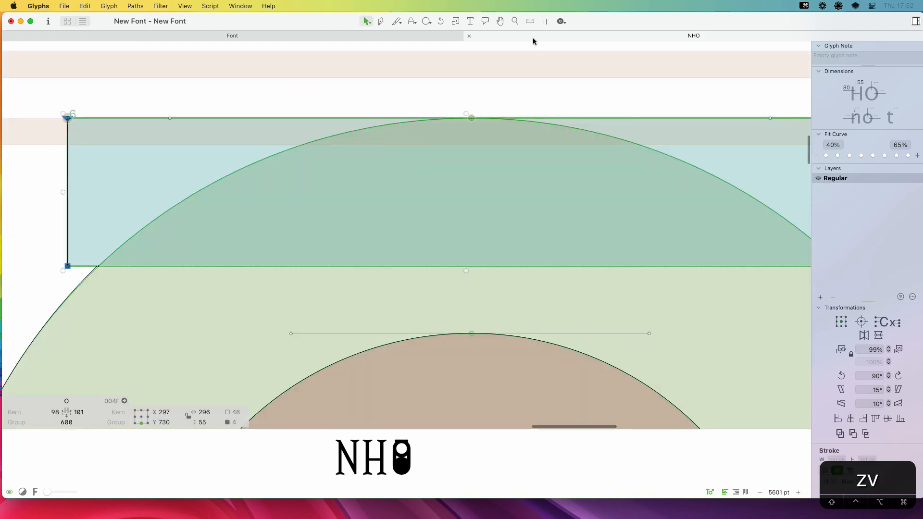
pyautogui.press('Down')
pyautogui.press('Up')
# Raise the inner circle's top and side nodes until its top meets the lower edge of the pasted bar
pyautogui.press('super+minus')
pyautogui.press('super+minus')
pyautogui.press('super+minus')
pyautogui.press('space')
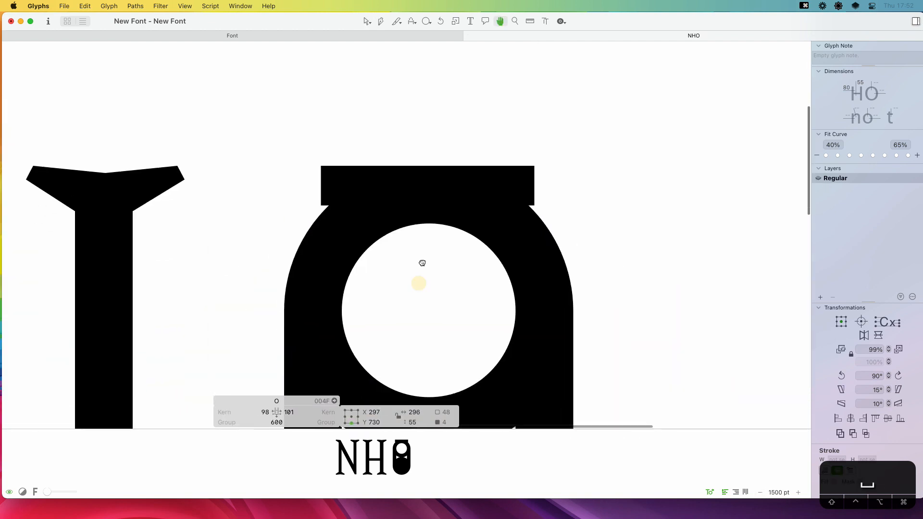
pyautogui.moveTo(351, 260); pyautogui.dragTo(333, 275)
pyautogui.moveTo(458, 211); pyautogui.dragTo(406, 172)
pyautogui.moveTo(503, 254); pyautogui.dragTo(541, 281)
pyautogui.hotkey('shift', 'Up')
pyautogui.hotkey('shift', 'Up')
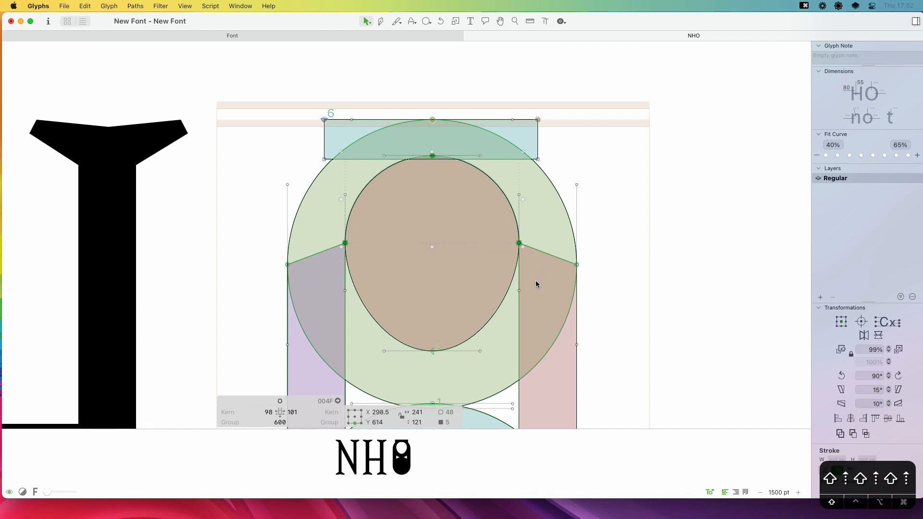
pyautogui.press('Up')
pyautogui.press('Up')
pyautogui.press('Up')
pyautogui.press('Up')
pyautogui.press('Up')
pyautogui.press('Up')
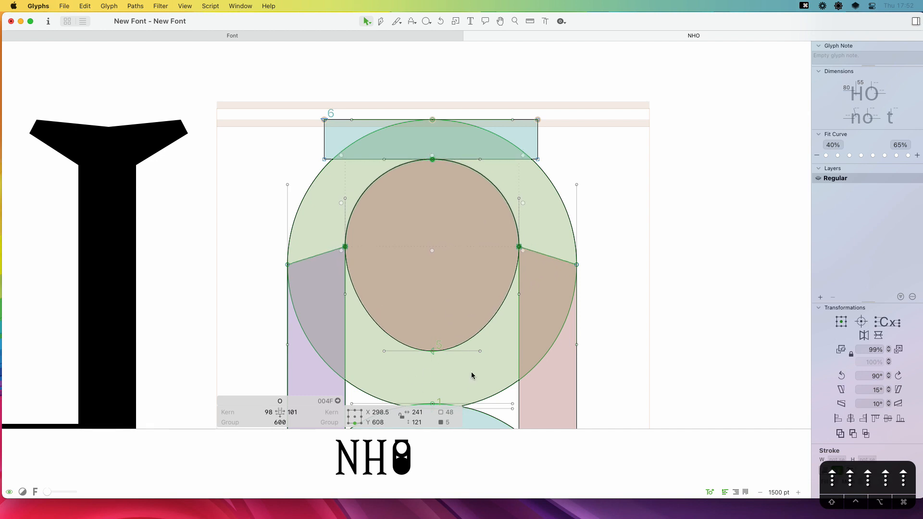
# Preview the filled O beside the N and H to examine its counter shape and top thickness
pyautogui.press('space')
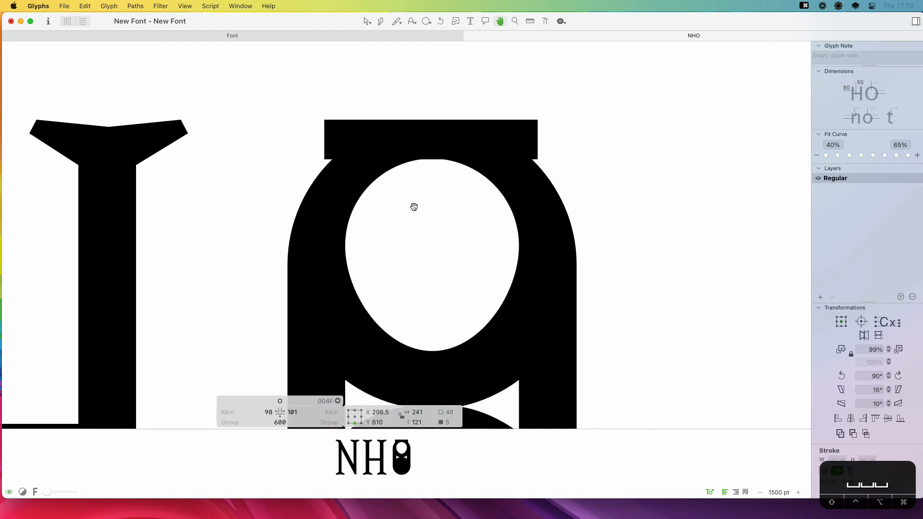
pyautogui.press('Left')
pyautogui.press('Right')
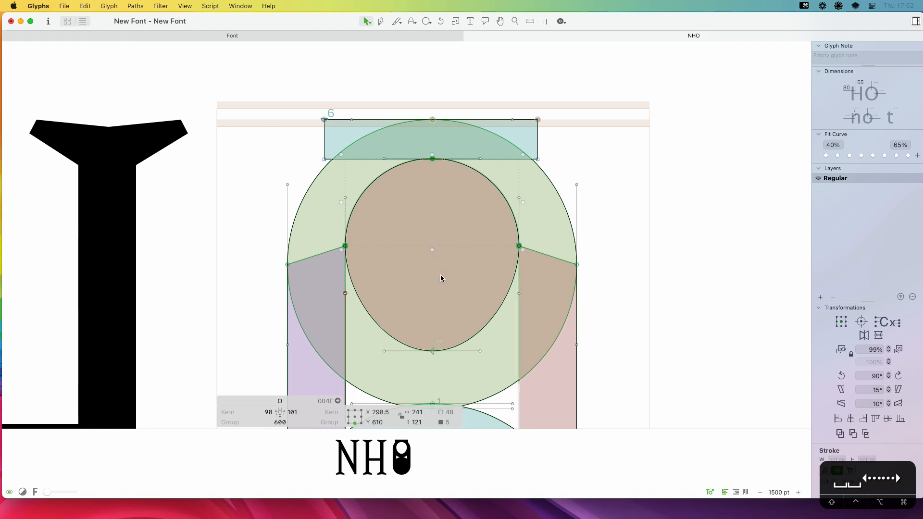
pyautogui.press('space')
pyautogui.press('super+minus')
pyautogui.press('super+minus')
pyautogui.press('super+minus')
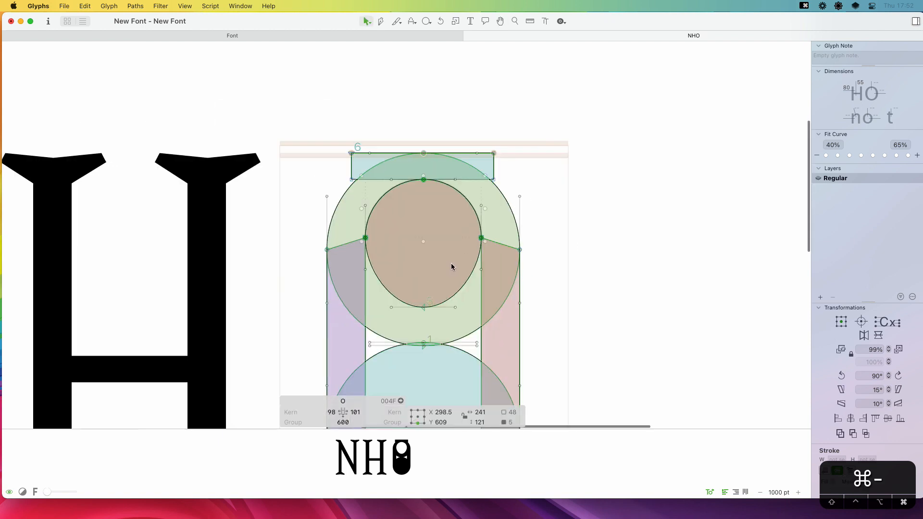
pyautogui.press('space')
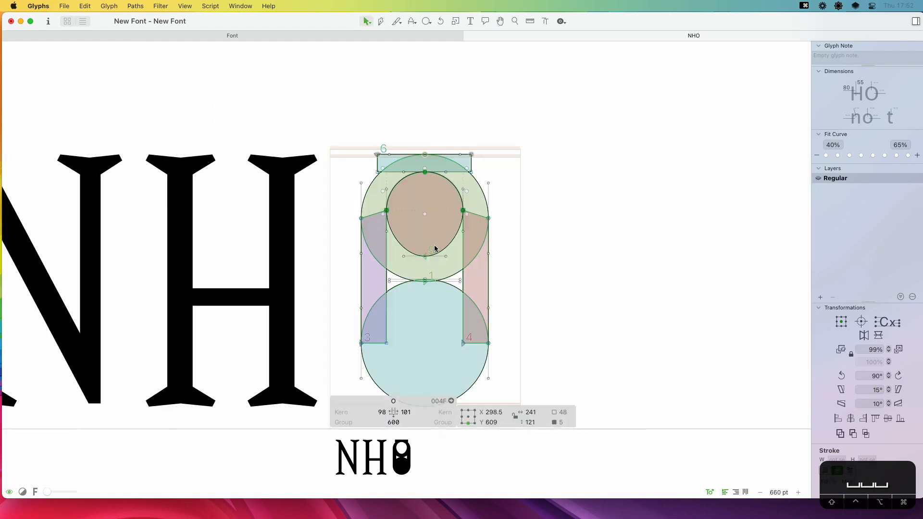
# Delete the lower circle from the O and preview the filled shape
pyautogui.click(445, 312)
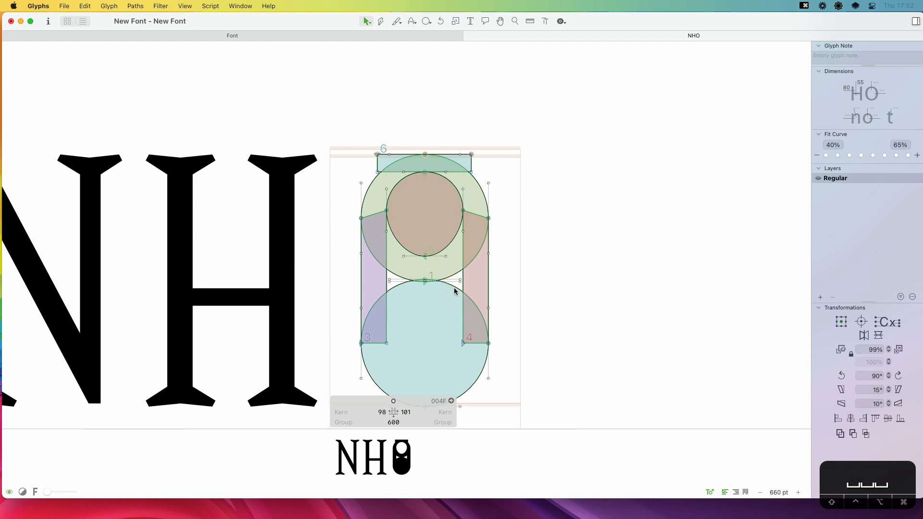
pyautogui.doubleClick(454, 287)
pyautogui.press('BackSpace')
pyautogui.press('space')
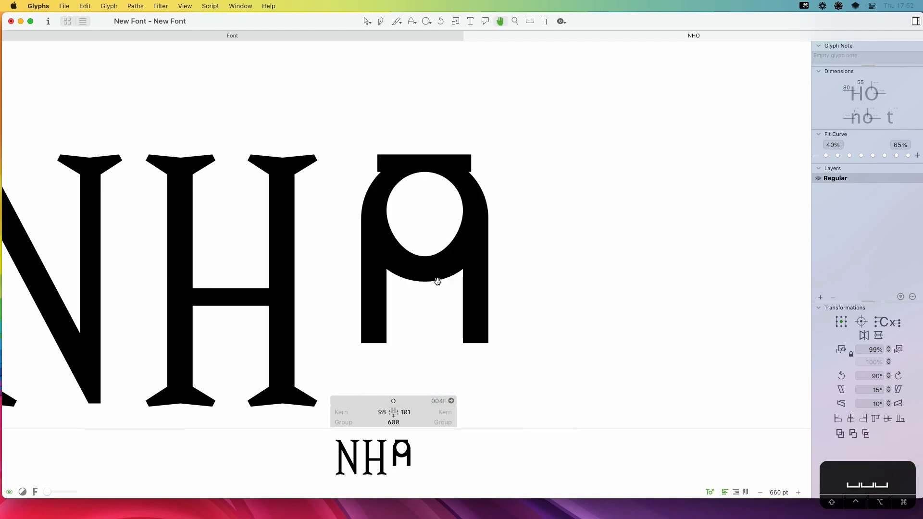
# Cut the ring at both lower sides and delete its bottom pieces, leaving only an arch overlapping the two stems
pyautogui.press('e')
pyautogui.moveTo(409, 237); pyautogui.dragTo(390, 289)
pyautogui.moveTo(438, 240); pyautogui.dragTo(454, 286)
pyautogui.press('v')
pyautogui.click(434, 294)
pyautogui.press('BackSpace')
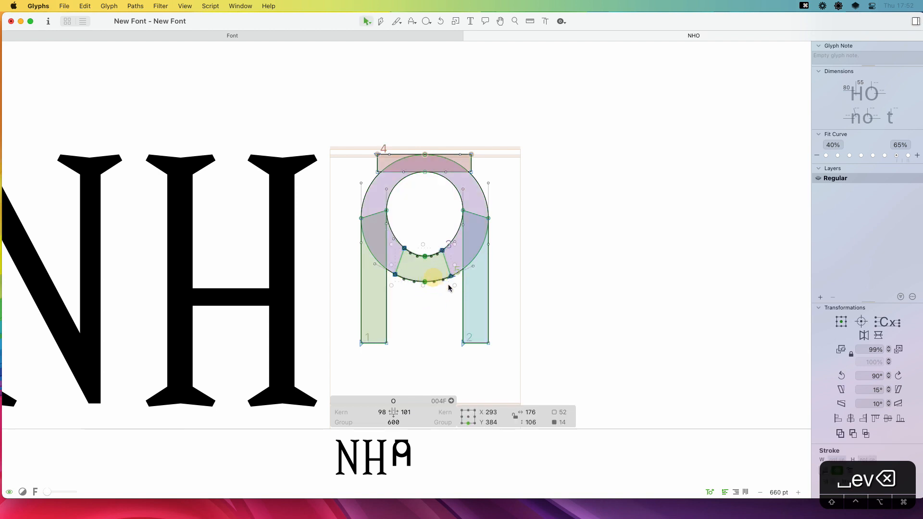
pyautogui.click(434, 249)
pyautogui.press('BackSpace')
pyautogui.click(396, 277)
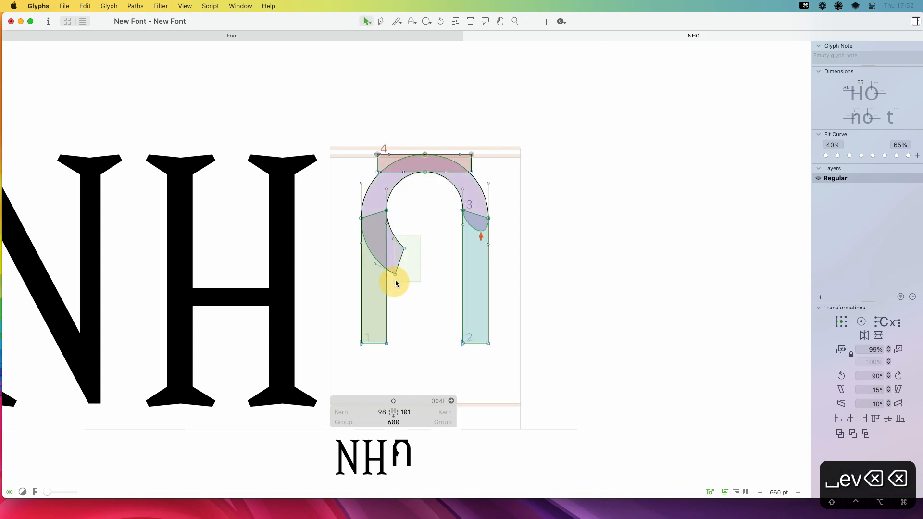
pyautogui.press('BackSpace')
pyautogui.press('space')
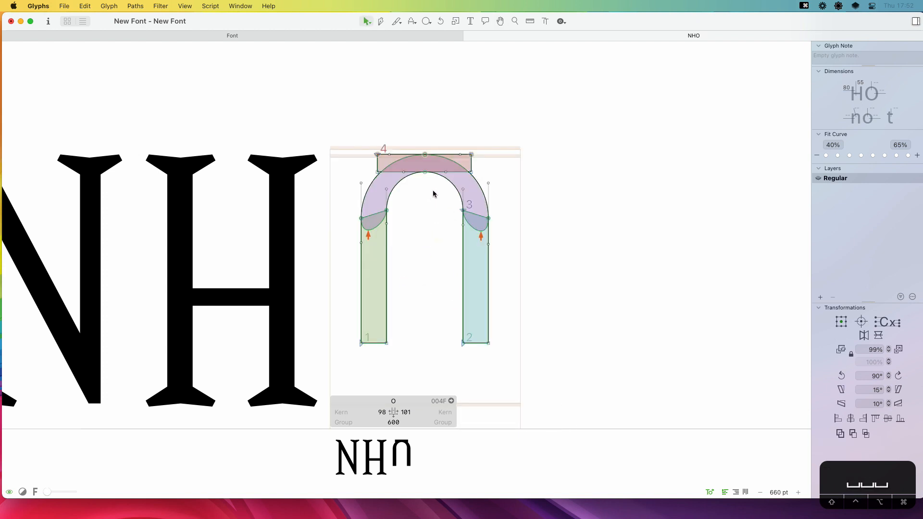
# Lower the inner arch's top node and its upper handles slightly below the guide bar's lower edge to thicken the top of the O
pyautogui.click(425, 172)
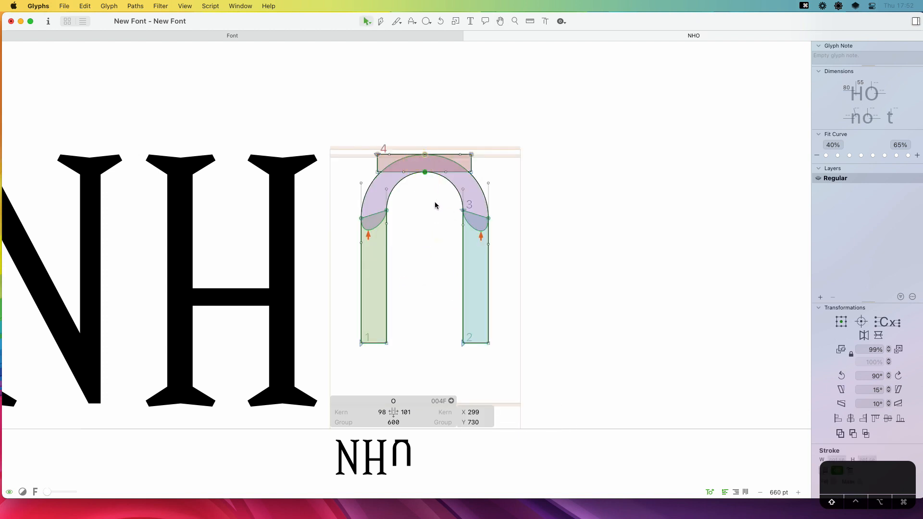
pyautogui.hotkey('shift', 'Down')
pyautogui.hotkey('shift', 'Up')
pyautogui.moveTo(391, 194); pyautogui.dragTo(467, 171)
pyautogui.keyDown('shift'); pyautogui.click(465, 188); pyautogui.keyUp('shift')
pyautogui.click(437, 202)
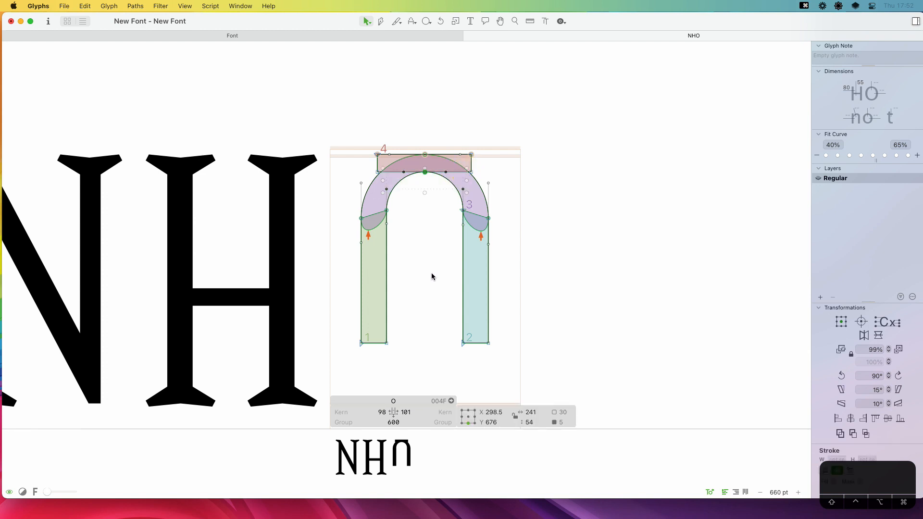
pyautogui.press('Down')
pyautogui.press('Down')
pyautogui.press('Down')
pyautogui.press('Down')
pyautogui.press('Down')
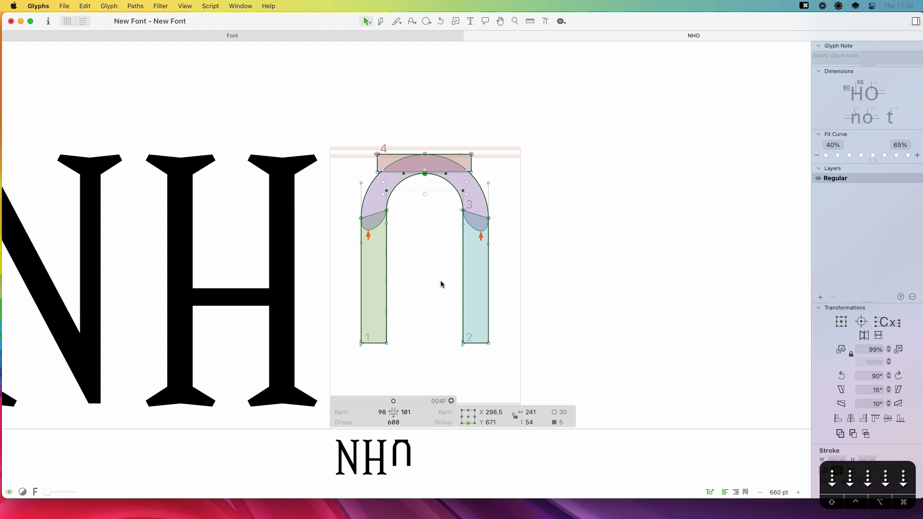
pyautogui.press('Down')
pyautogui.click(440, 264)
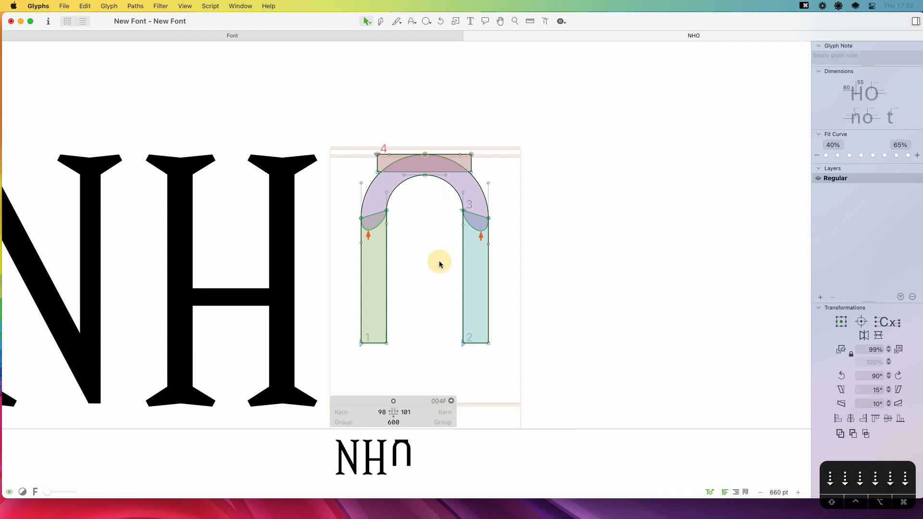
pyautogui.press('space')
# Lower the inner arch's two side nodes and the adjoining stem corners to Y 599
pyautogui.click(387, 210)
pyautogui.keyDown('shift'); pyautogui.click(463, 210); pyautogui.keyUp('shift')
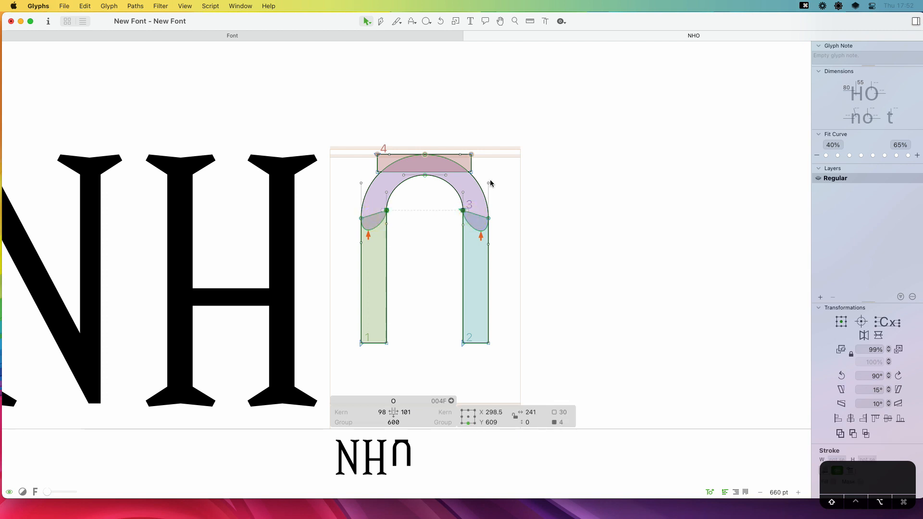
pyautogui.hotkey('shift', 'Down')
pyautogui.press('space')
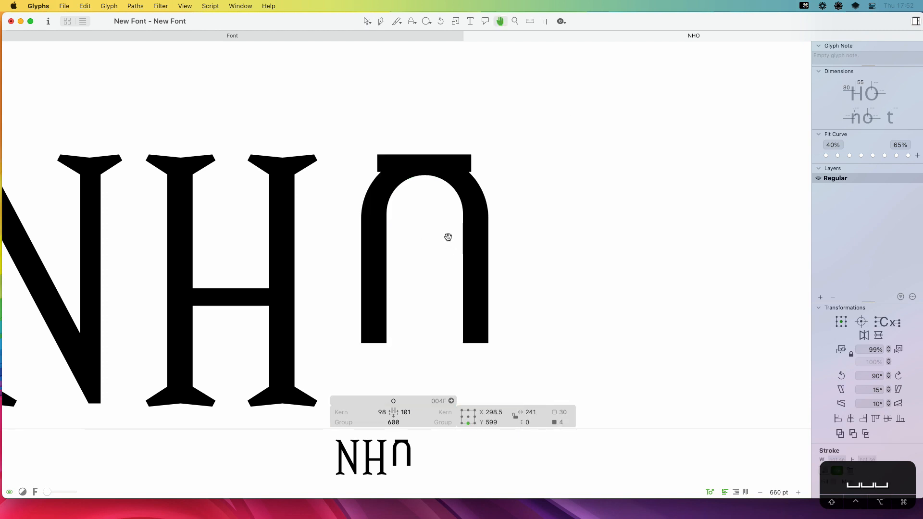
# Delete the thickness guide bar and preview the filled arch beside the N and H
pyautogui.click(476, 159)
pyautogui.press('BackSpace')
pyautogui.press('space')
pyautogui.moveTo(439, 239); pyautogui.dragTo(482, 189)
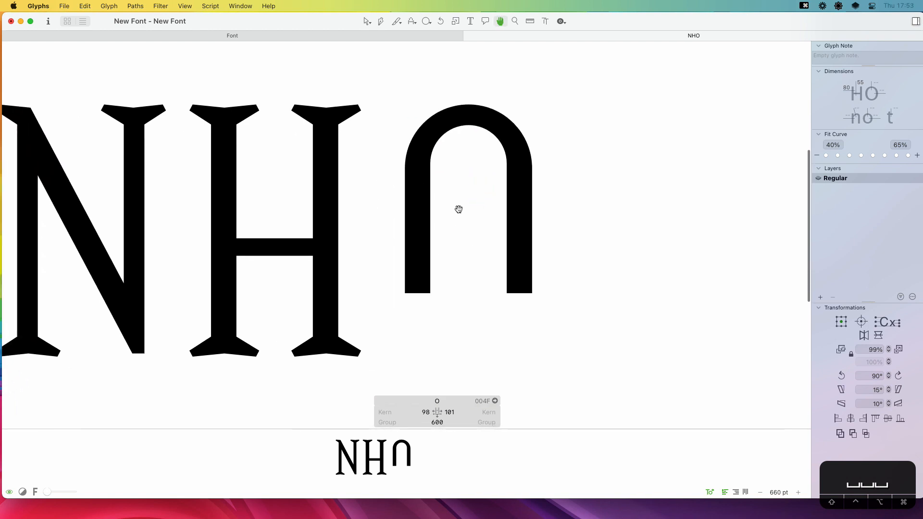
# Duplicate the whole arch with its stems in place and flip the copy vertically
pyautogui.click(455, 197)
pyautogui.click(442, 140)
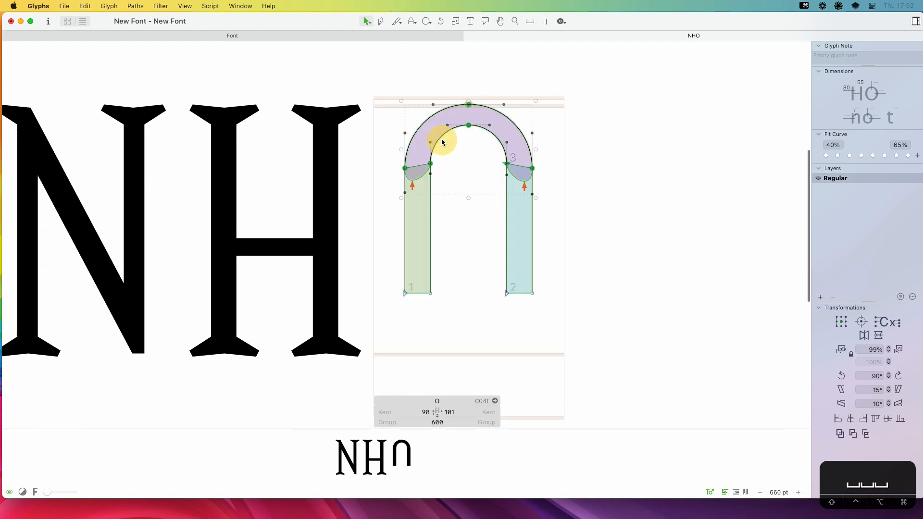
pyautogui.press('super+a')
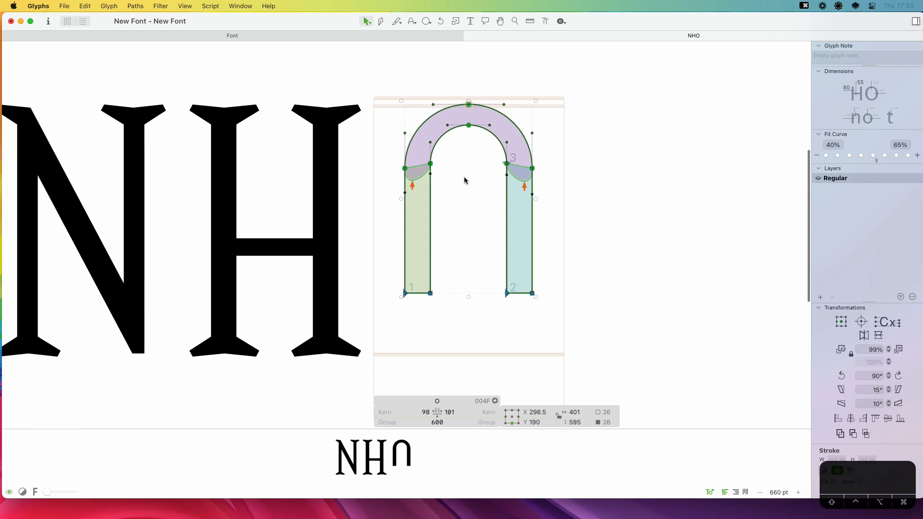
pyautogui.press('space')
pyautogui.moveTo(489, 212); pyautogui.dragTo(471, 208)
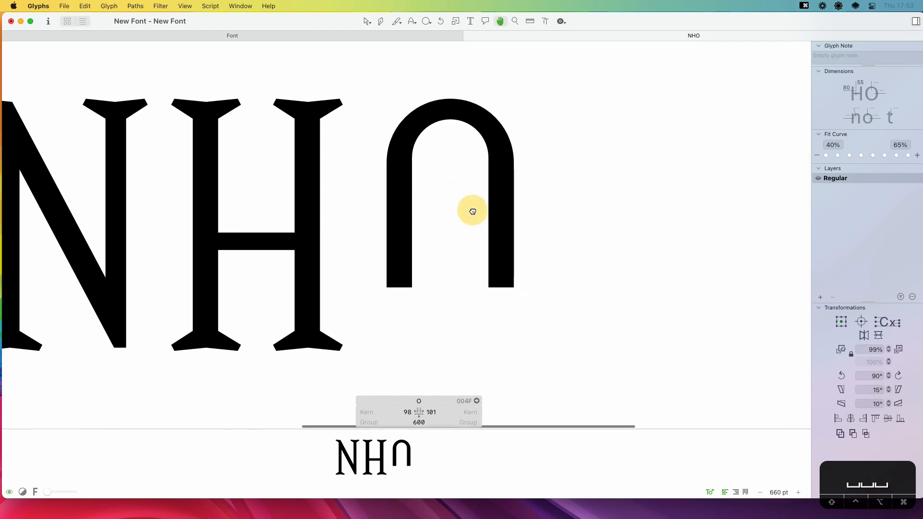
pyautogui.press('super+a')
pyautogui.press('super+c')
pyautogui.press('super+v')
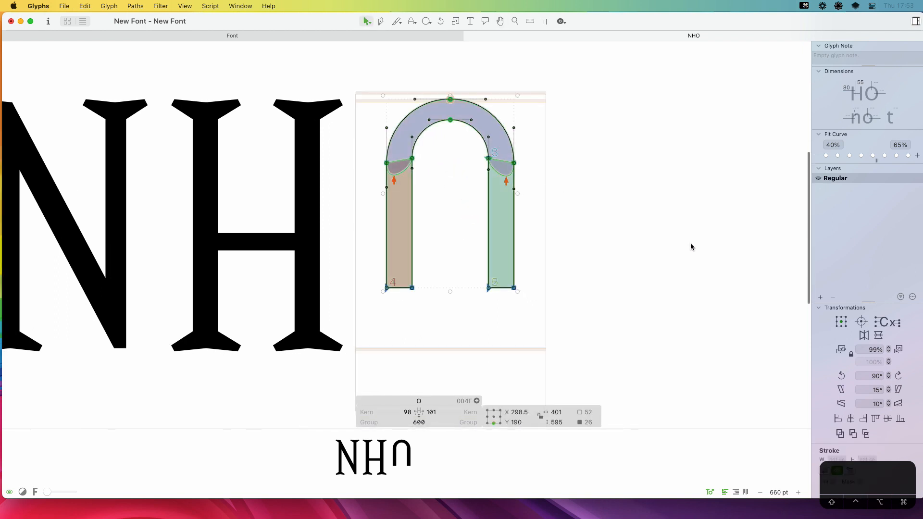
pyautogui.click(878, 335)
# Position the flipped copy as the O's lower half, with its lowest point on the baseline overshoot at Y -10
pyautogui.moveTo(450, 268); pyautogui.dragTo(395, 378)
pyautogui.press('z')
pyautogui.press('v')
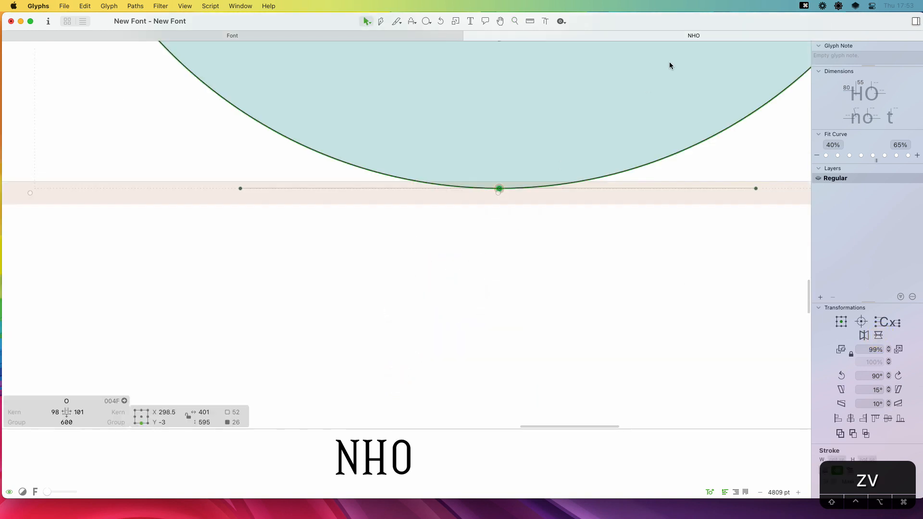
pyautogui.hotkey('shift', 'Left')
pyautogui.hotkey('shift', 'Right')
pyautogui.hotkey('shift', 'Down')
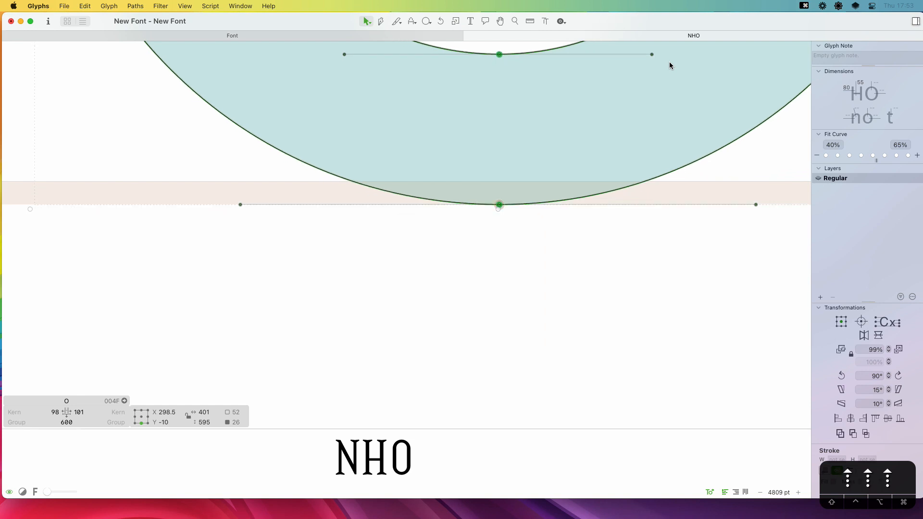
pyautogui.click(512, 318)
pyautogui.press('cmd+0')
pyautogui.press('space')
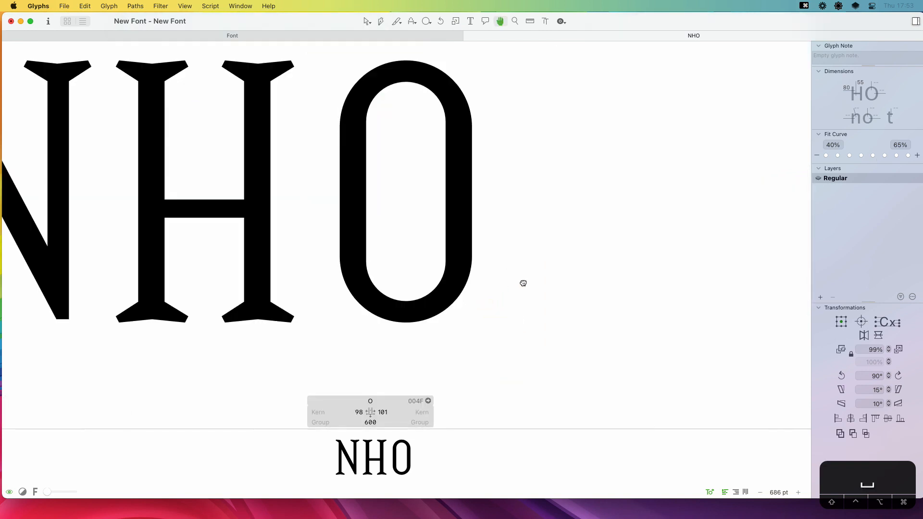
# Delete the duplicate left and right stems, keeping one stem on each side of the O
pyautogui.moveTo(525, 283); pyautogui.dragTo(559, 294)
pyautogui.moveTo(448, 241); pyautogui.dragTo(364, 201)
pyautogui.press('BackSpace')
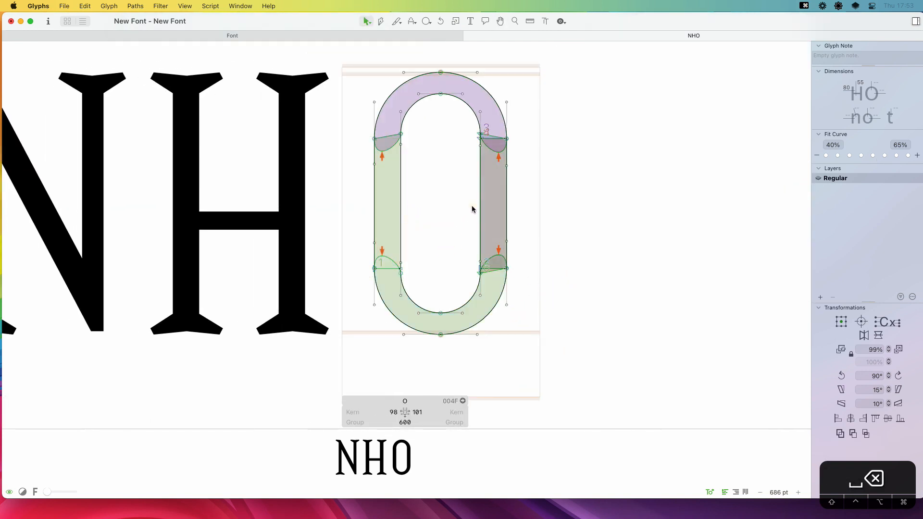
pyautogui.doubleClick(480, 206)
pyautogui.press('BackSpace')
pyautogui.press('space')
# Lower the inner bottom corners of both stems to Y 176 so they meet the lower arch's inner side nodes
pyautogui.press('z')
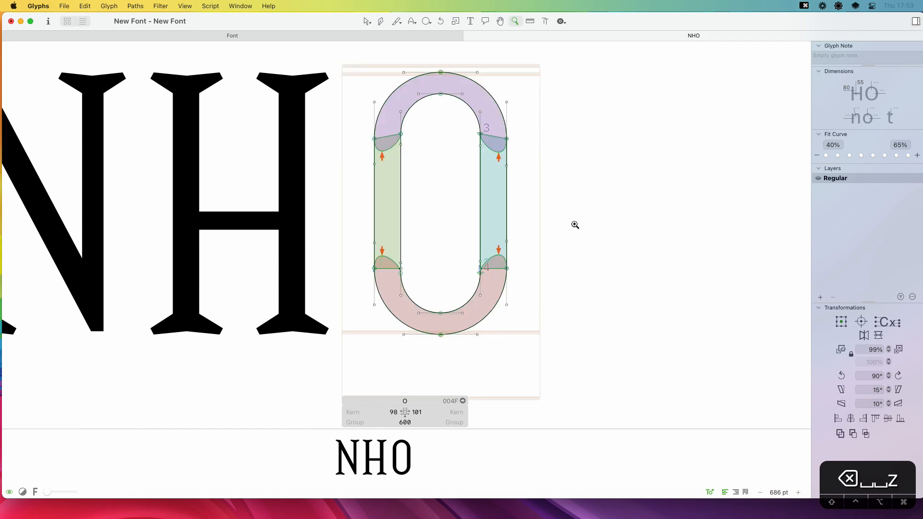
pyautogui.moveTo(616, 213); pyautogui.dragTo(305, 325)
pyautogui.press('v')
pyautogui.moveTo(351, 210); pyautogui.dragTo(319, 222)
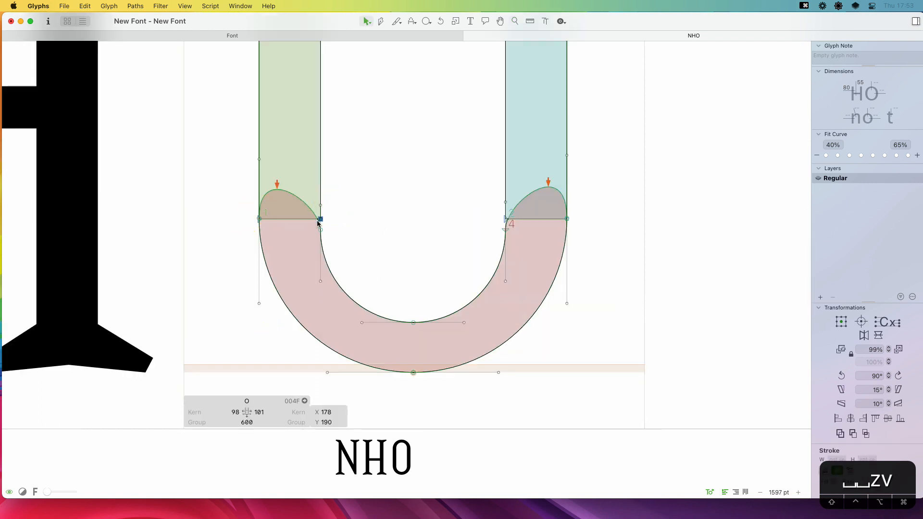
pyautogui.keyDown('shift'); pyautogui.click(506, 220); pyautogui.keyUp('shift')
pyautogui.press('Down')
pyautogui.press('Down')
pyautogui.press('Down')
pyautogui.press('Down')
pyautogui.press('Down')
pyautogui.press('Down')
pyautogui.press('Down')
pyautogui.press('Down')
pyautogui.press('Down')
pyautogui.press('Down')
pyautogui.press('Down')
pyautogui.press('Down')
pyautogui.press('Down')
pyautogui.press('Down')
pyautogui.press('Down')
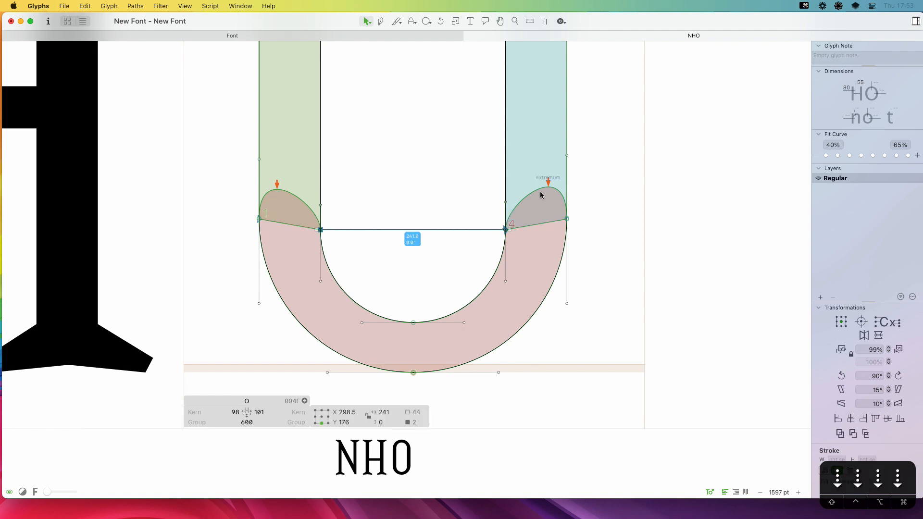
pyautogui.click(407, 238)
# Preview the finished O beside the N and H, and set its left and right sidebearings to 30
pyautogui.press('super+minus')
pyautogui.press('super+minus')
pyautogui.press('super+minus')
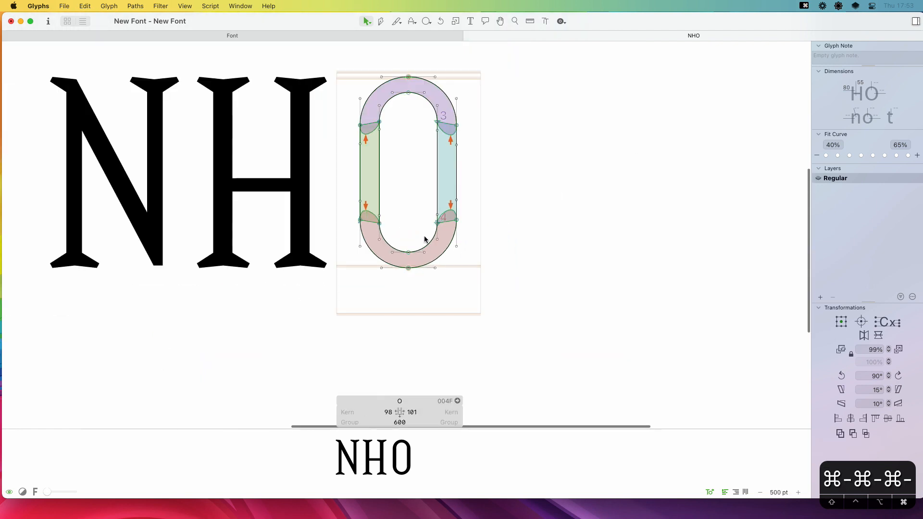
pyautogui.press('space')
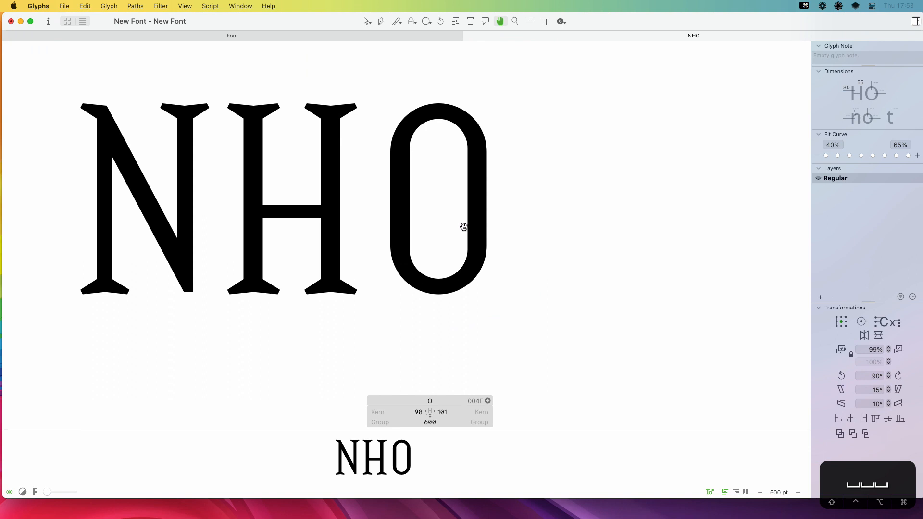
pyautogui.moveTo(466, 229); pyautogui.dragTo(497, 249)
pyautogui.moveTo(551, 90); pyautogui.dragTo(396, 321)
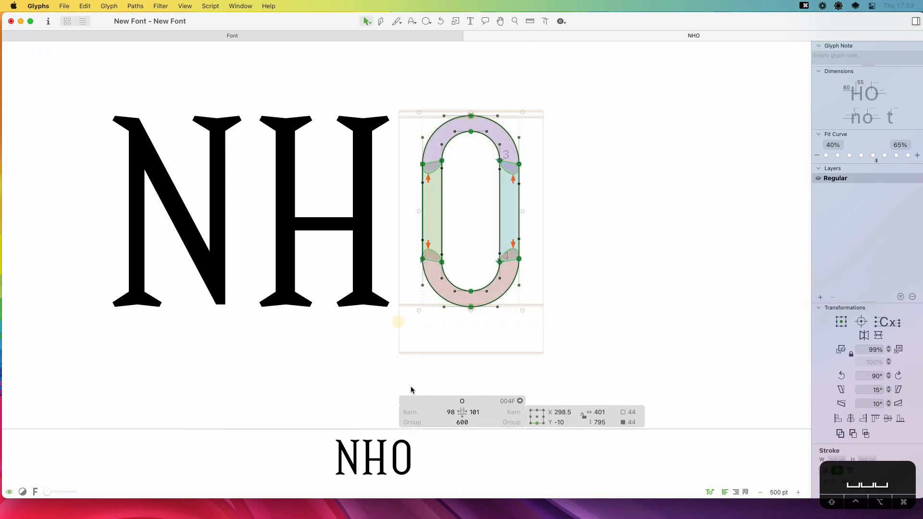
pyautogui.click(438, 408)
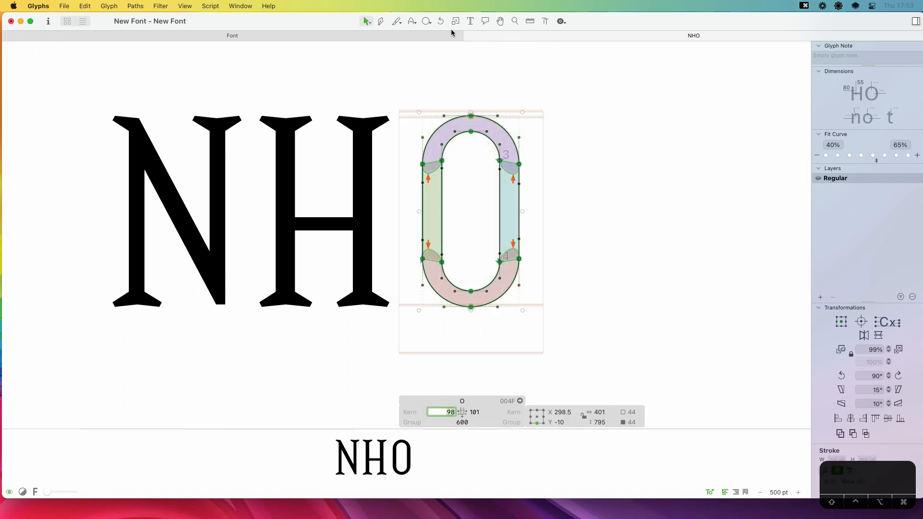
pyautogui.write('25')
pyautogui.press('BackSpace')
pyautogui.press('BackSpace')
pyautogui.write('30')
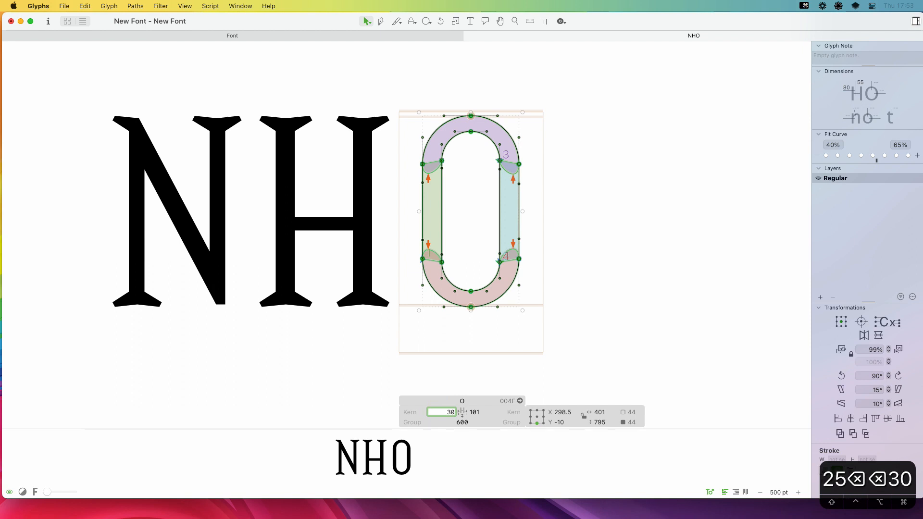
pyautogui.press('Tab')
pyautogui.write('30')
pyautogui.press('Return')
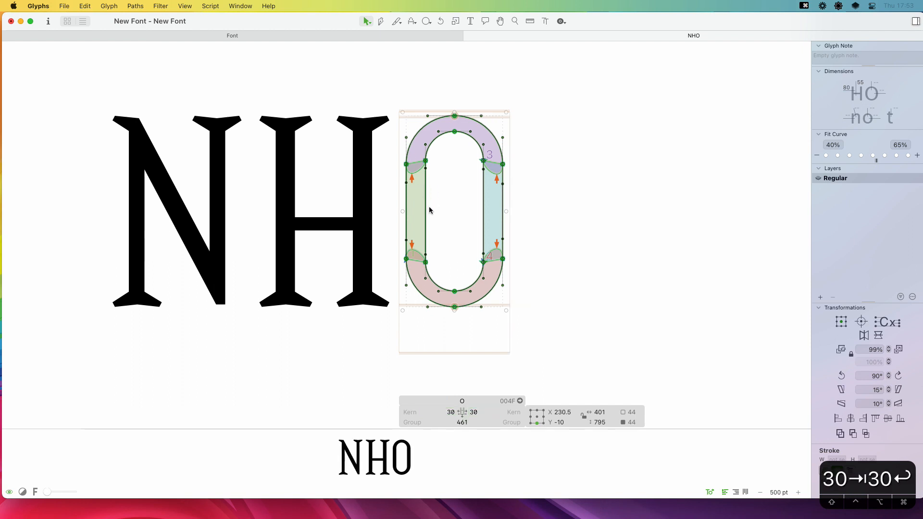
# Set the right sidebearing of the H to 30
pyautogui.doubleClick(341, 243)
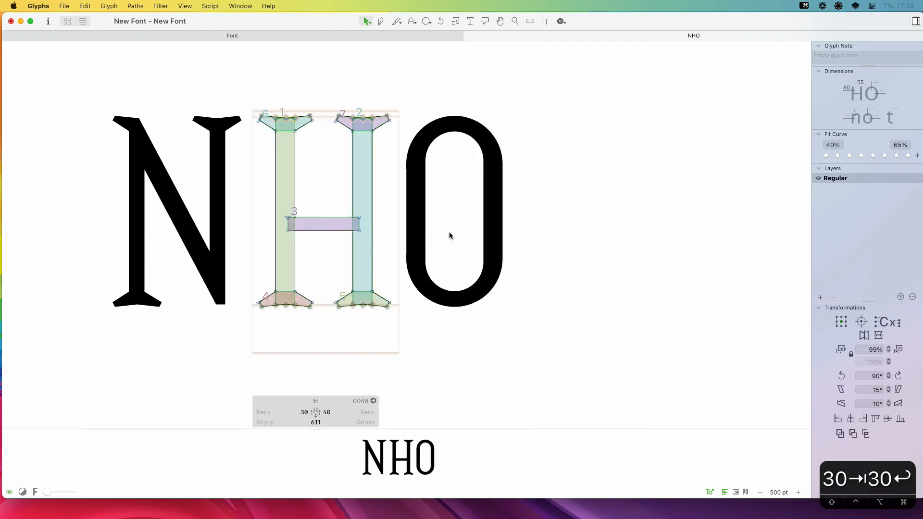
pyautogui.click(329, 412)
pyautogui.press('cmd+a')
pyautogui.write('3o]')
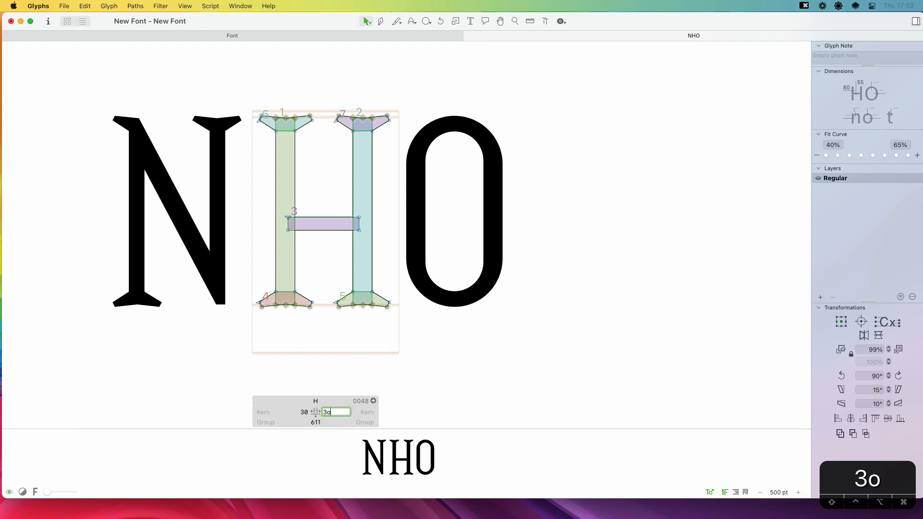
pyautogui.press('BackSpace')
pyautogui.press('BackSpace')
pyautogui.write('-')
pyautogui.press('BackSpace')
pyautogui.write('0')
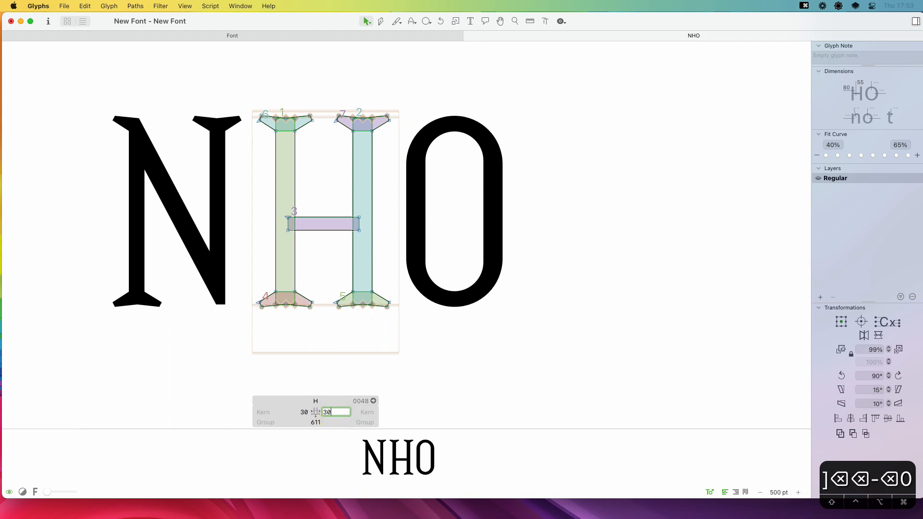
pyautogui.press('Return')
# View the NHO word with all letters filled to check the spacing, and reopen the O for editing
pyautogui.doubleClick(488, 187)
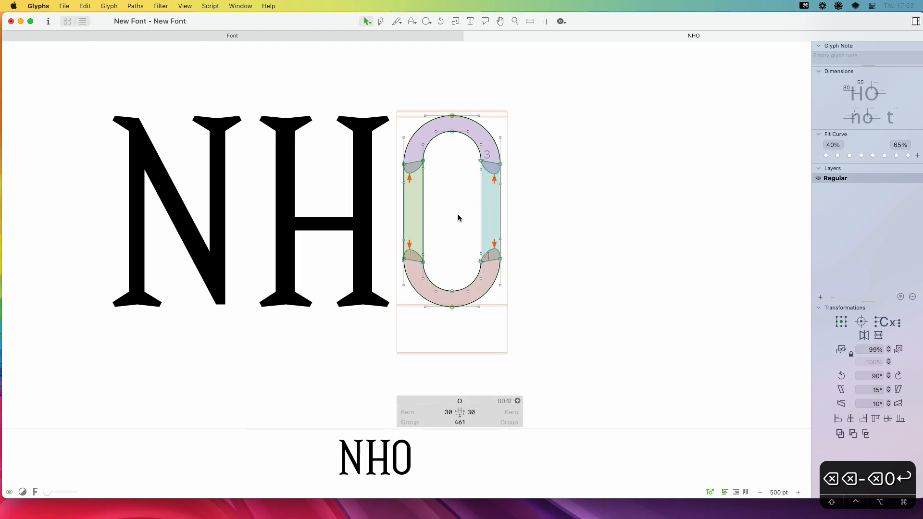
pyautogui.click(458, 215)
pyautogui.press('t')
pyautogui.press('Escape')
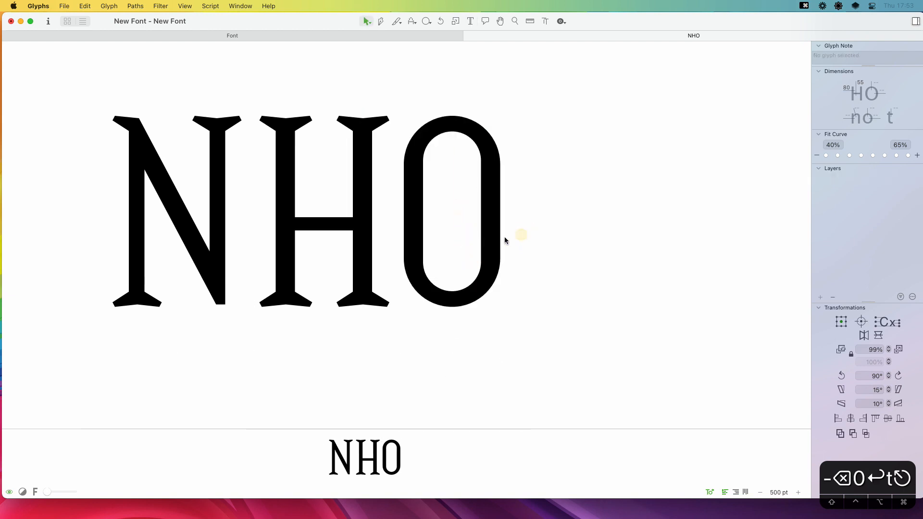
pyautogui.click(450, 179)
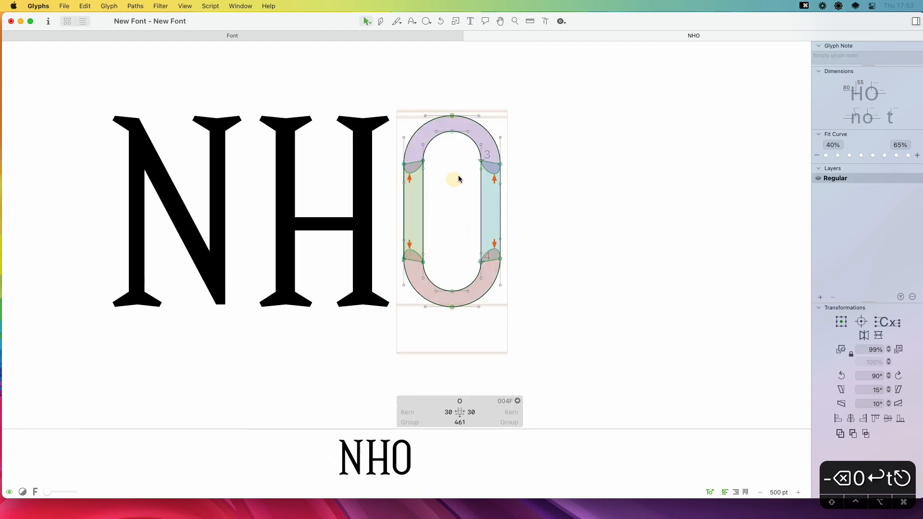
# Increase the O's overshoot by raising its upper half to Y 795 and lowering its lower half to Y -20, previewing the result
pyautogui.press('space')
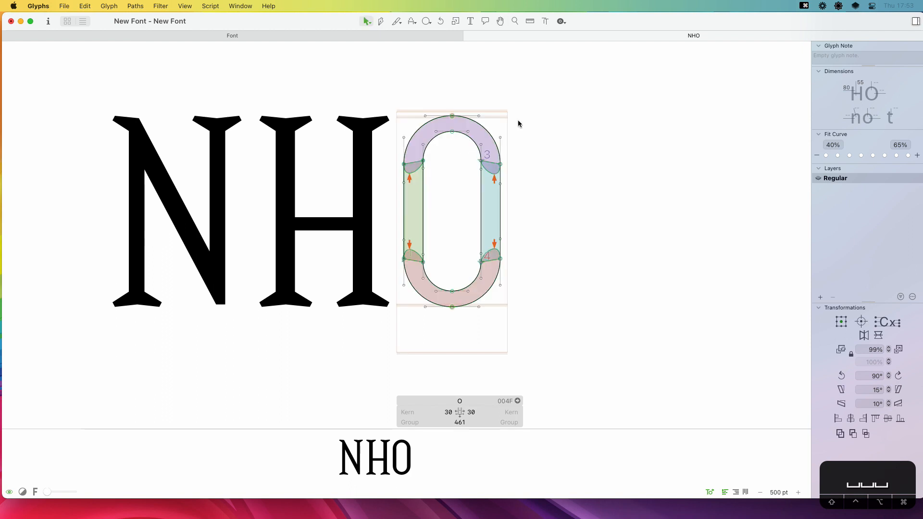
pyautogui.moveTo(536, 105); pyautogui.dragTo(399, 178)
pyautogui.press('space')
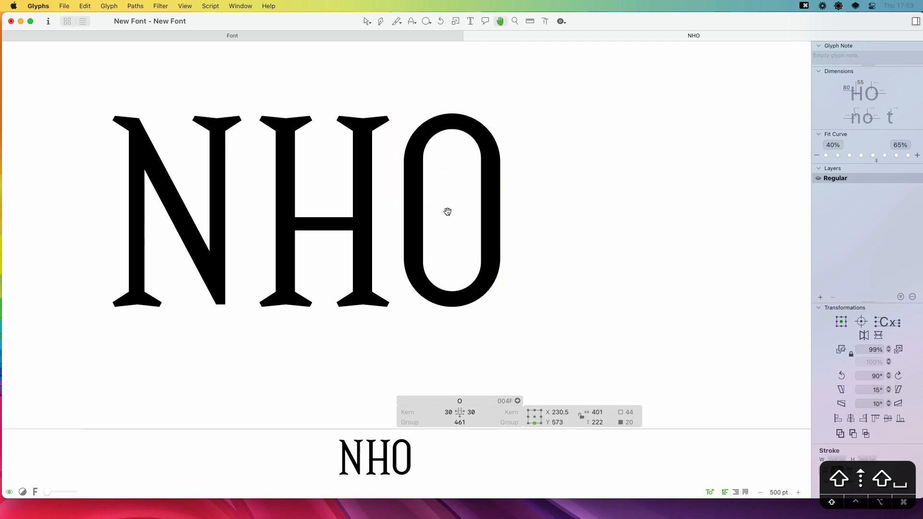
pyautogui.moveTo(528, 234); pyautogui.dragTo(407, 317)
pyautogui.press('space')
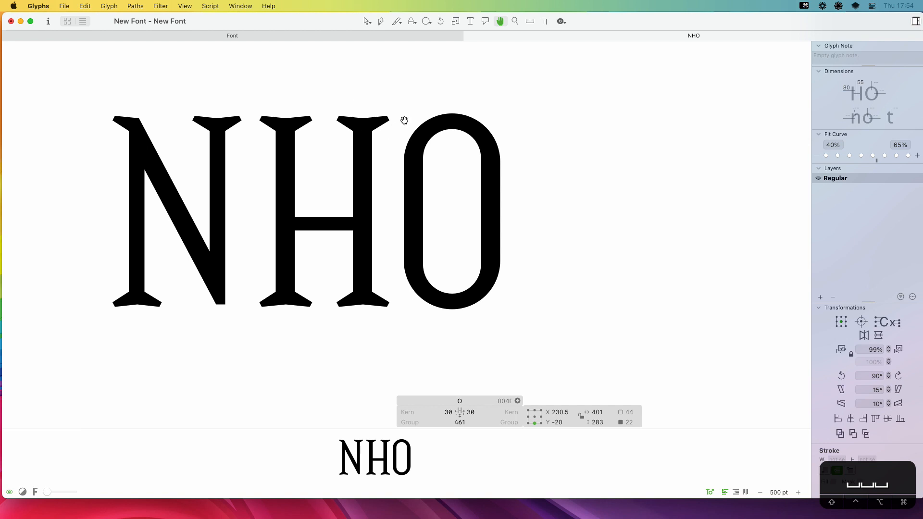
# Fit all the O's curves at the squarest 65% setting and preview the letter filled
pyautogui.moveTo(528, 97); pyautogui.dragTo(390, 335)
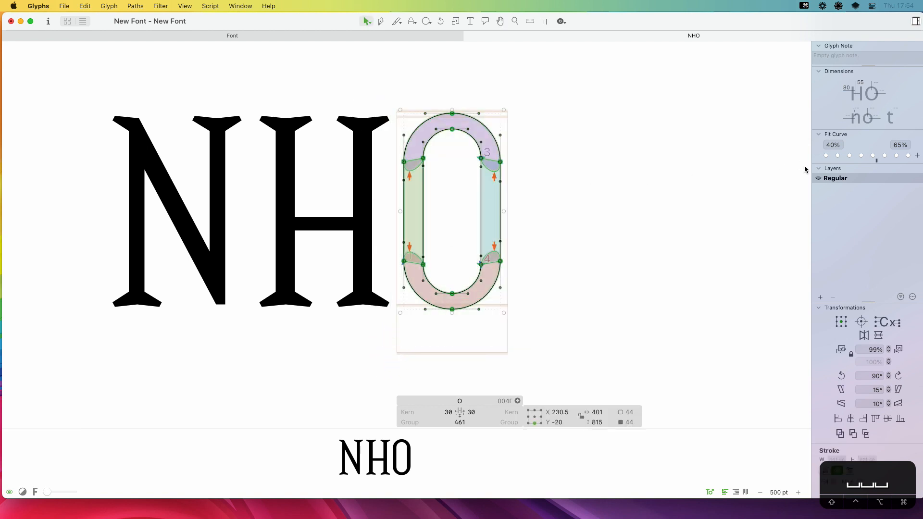
pyautogui.click(909, 156)
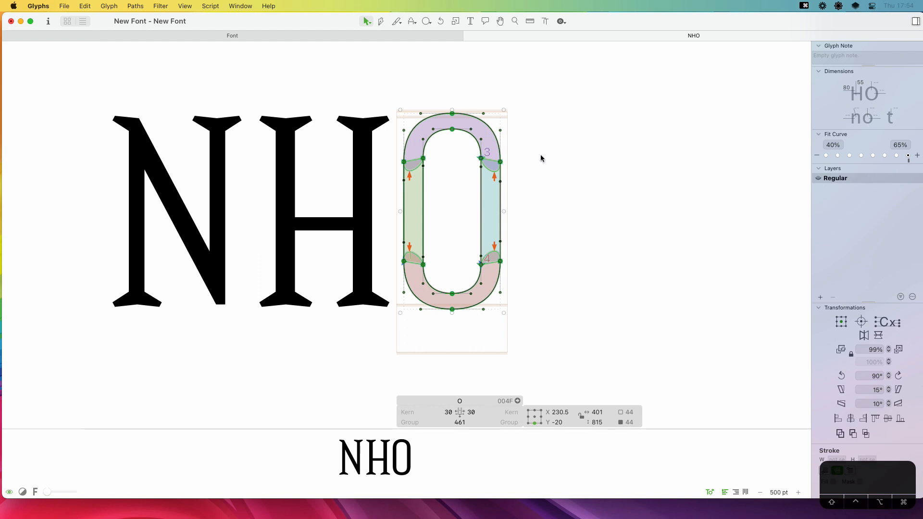
pyautogui.click(466, 225)
pyautogui.press('space')
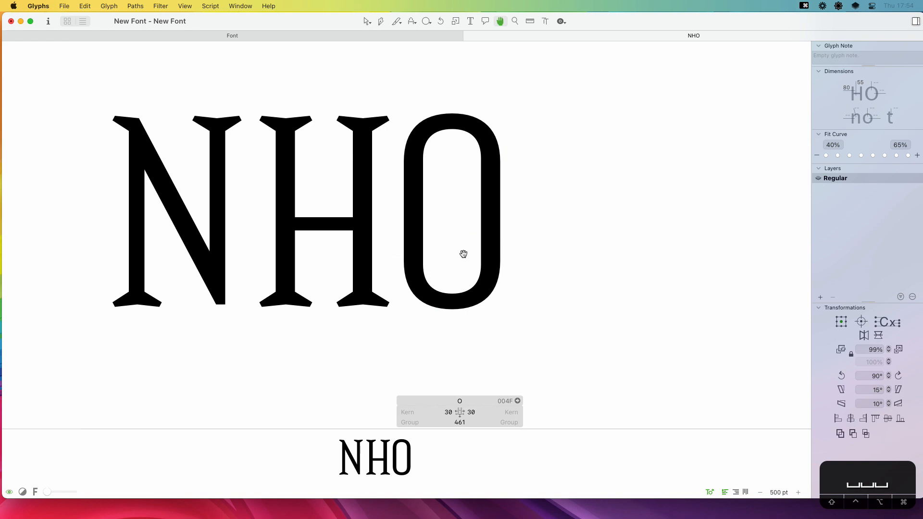
pyautogui.press('space')
pyautogui.press('space')
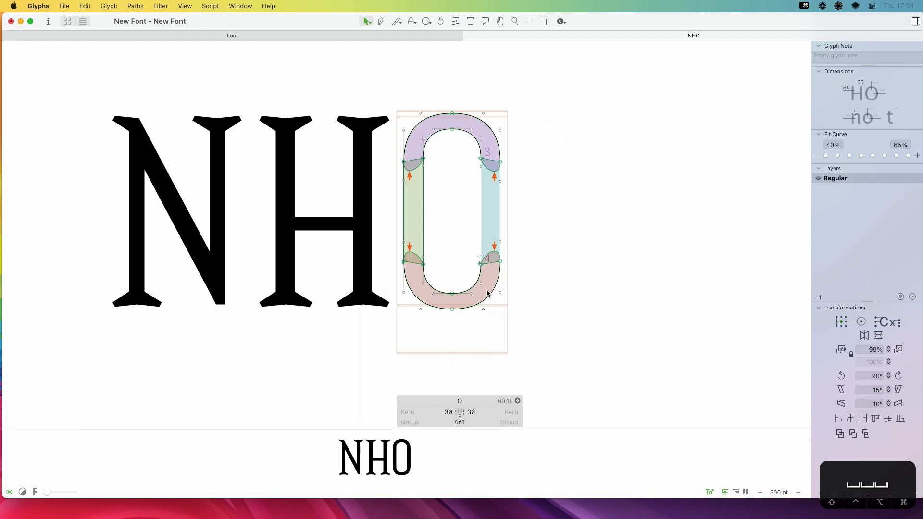
# Delete the arch ends overlapping the stems at all four joints of the O, and preview the letter filled
pyautogui.moveTo(430, 161); pyautogui.dragTo(382, 189)
pyautogui.click(403, 176)
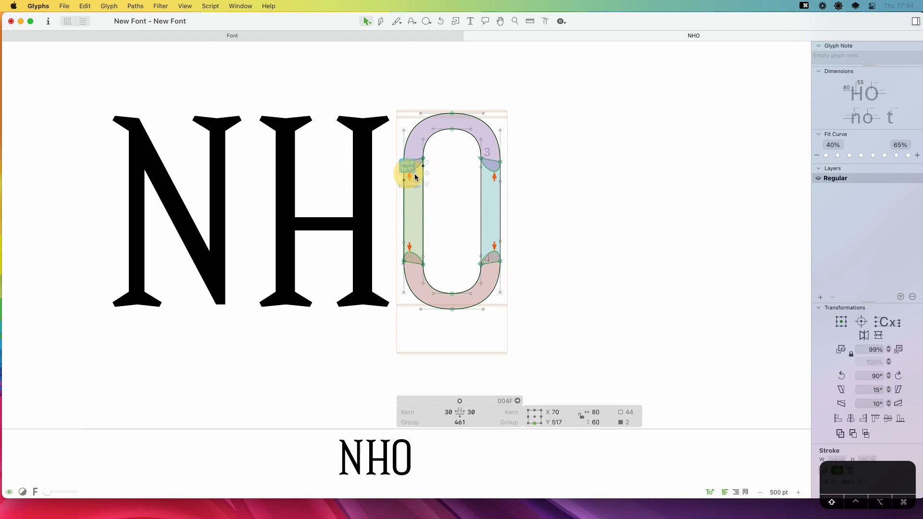
pyautogui.press('BackSpace')
pyautogui.click(486, 166)
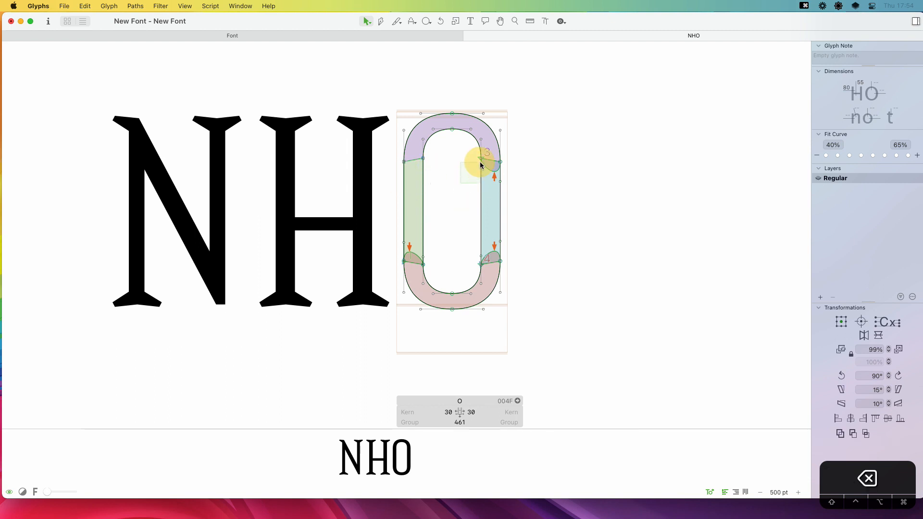
pyautogui.press('BackSpace')
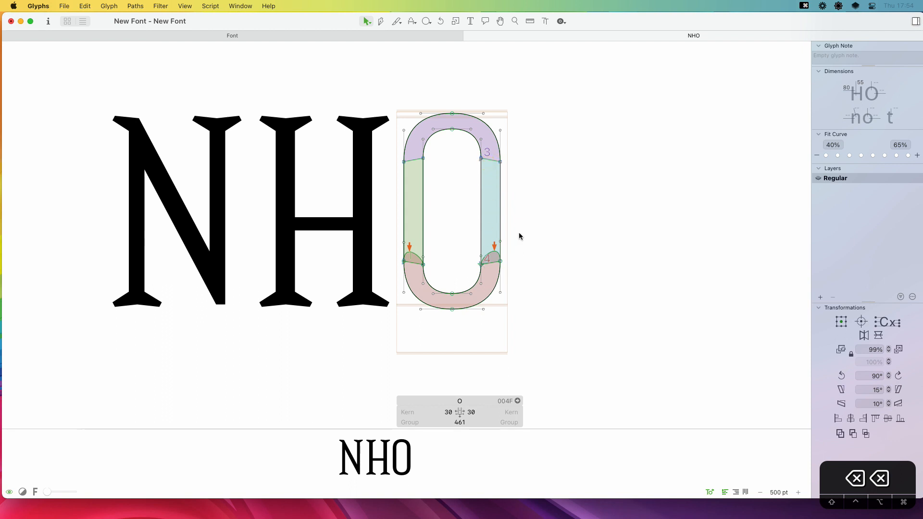
pyautogui.moveTo(490, 247); pyautogui.dragTo(390, 260)
pyautogui.press('BackSpace')
pyautogui.press('BackSpace')
pyautogui.press('space')
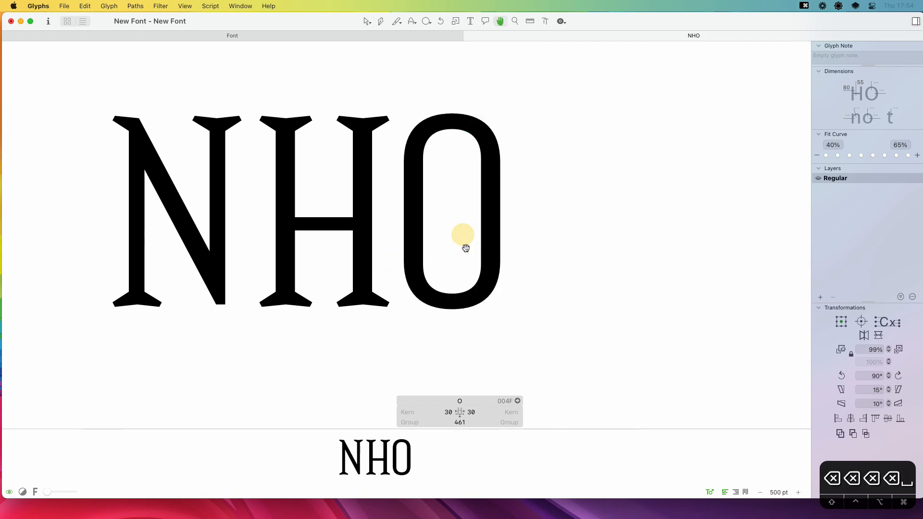
pyautogui.moveTo(452, 242); pyautogui.dragTo(465, 265)
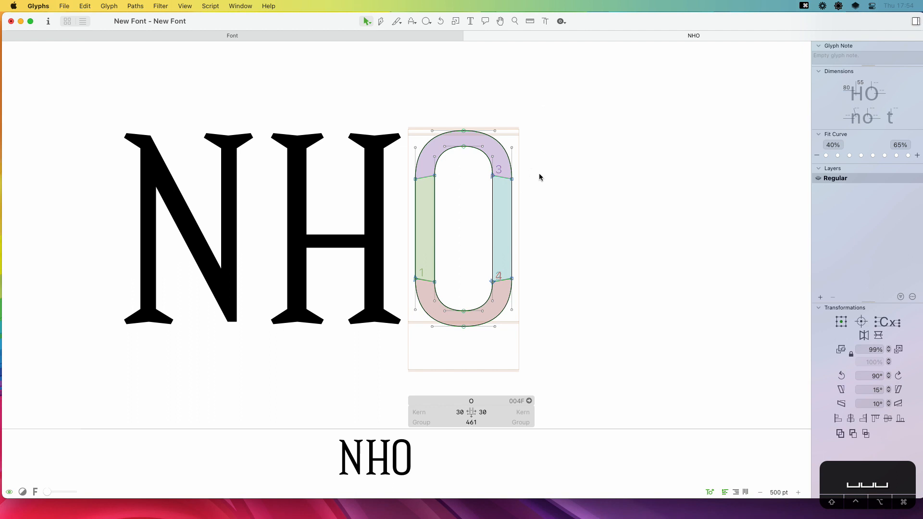
# Raise the inner curve of the O's upper arch and the adjoining inner stem corners by 5 units, to Y 614
pyautogui.moveTo(492, 144); pyautogui.dragTo(431, 193)
pyautogui.press('Up')
pyautogui.press('Up')
pyautogui.press('Up')
pyautogui.press('Up')
pyautogui.press('Up')
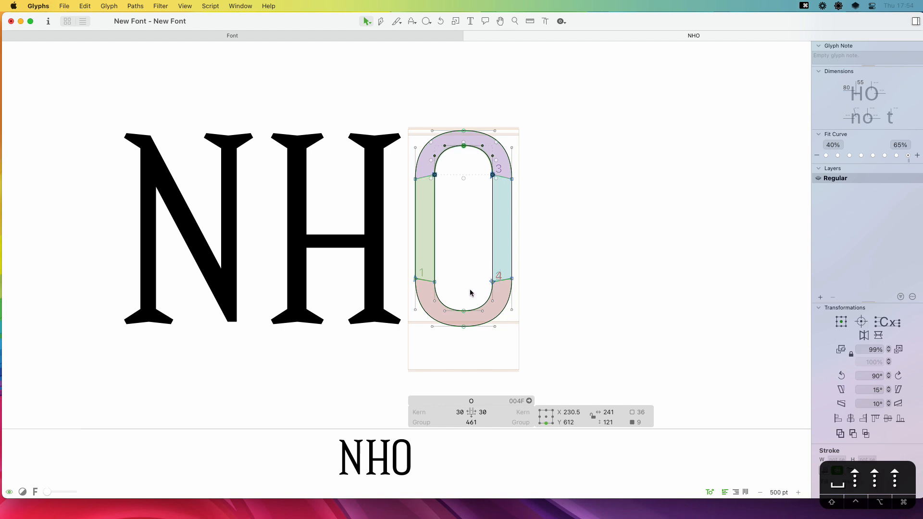
# Lower the inner curve of the O's lower arch and the adjoining inner stem corners by 5 units, to Y 161
pyautogui.moveTo(500, 264); pyautogui.dragTo(435, 309)
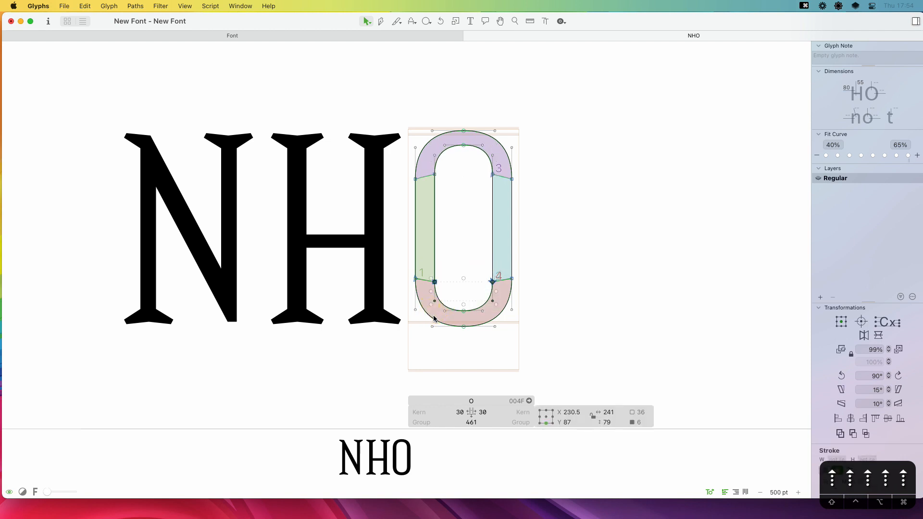
pyautogui.press('Down')
pyautogui.press('Down')
pyautogui.press('Down')
pyautogui.press('Down')
pyautogui.press('Down')
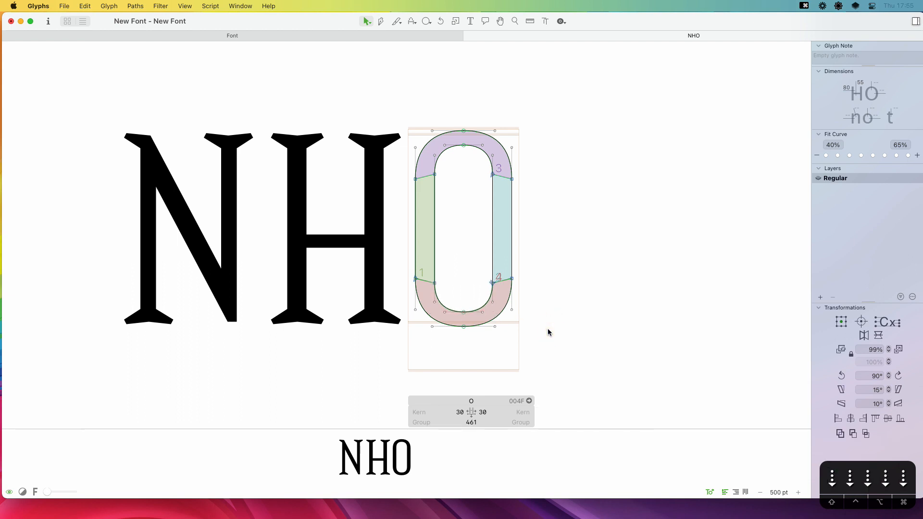
# Measure the O's lower curve thickness and record the O dimensions as 60 for the horizontal and 80 for the vertical stroke
pyautogui.press('l')
pyautogui.click(469, 342)
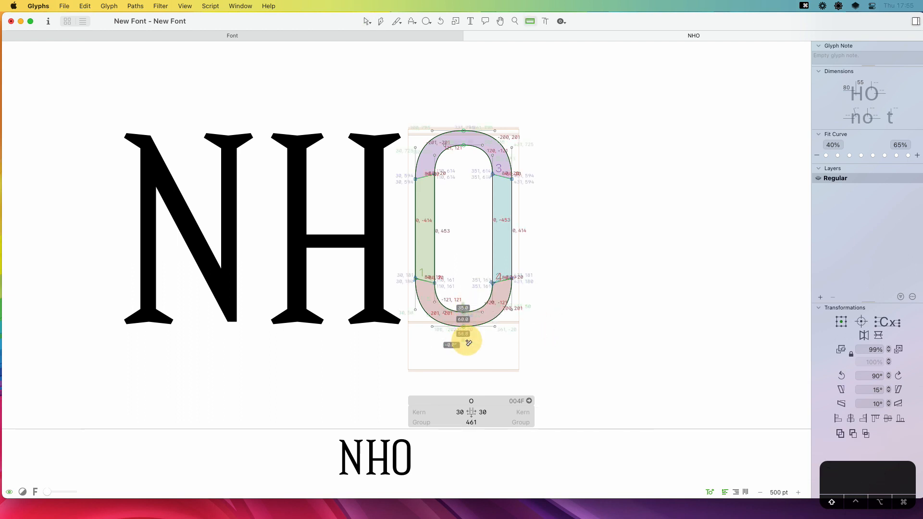
pyautogui.click(877, 80)
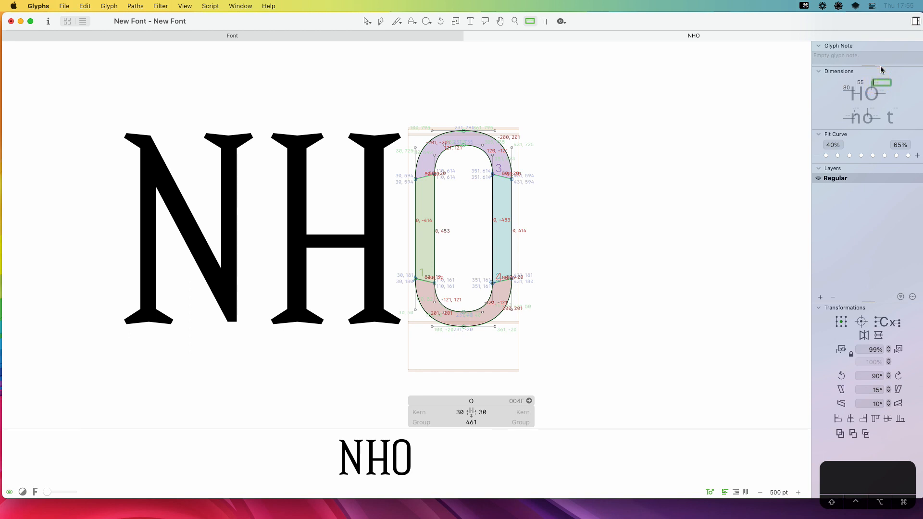
pyautogui.write('60')
pyautogui.press('Return')
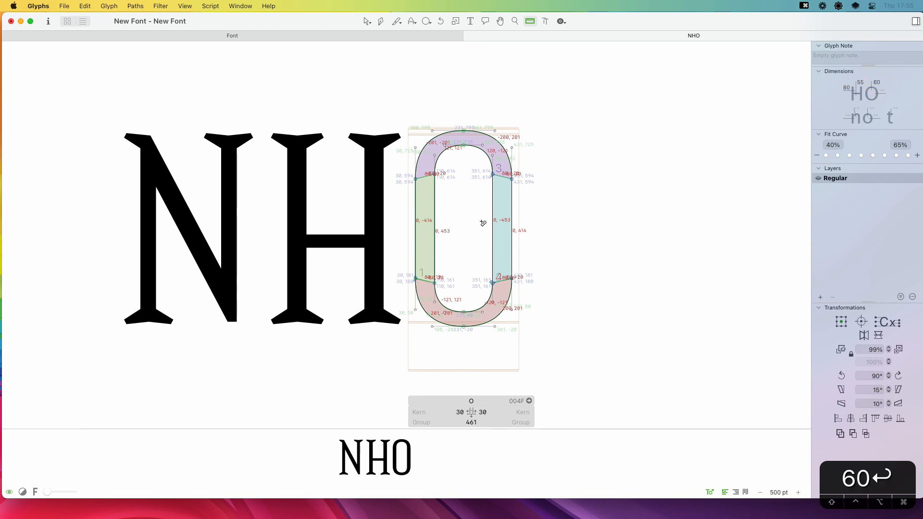
pyautogui.click(889, 90)
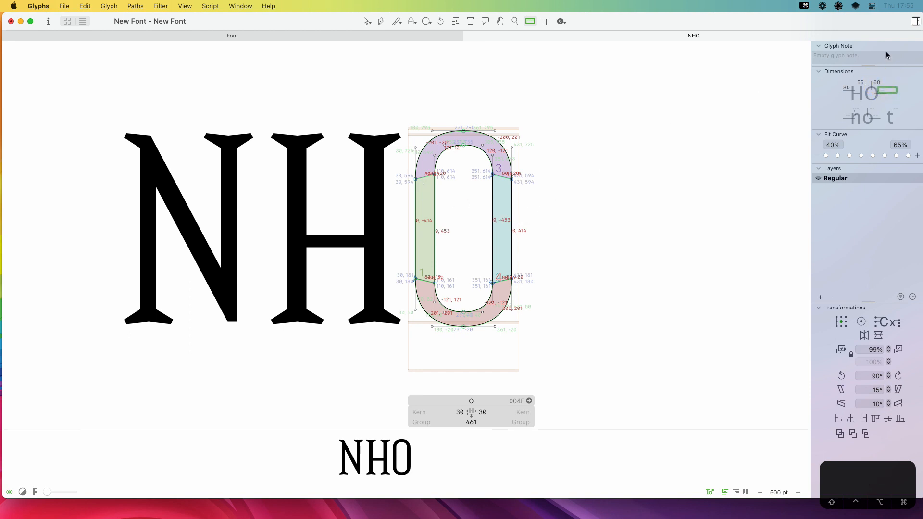
pyautogui.write('80')
pyautogui.press('Return')
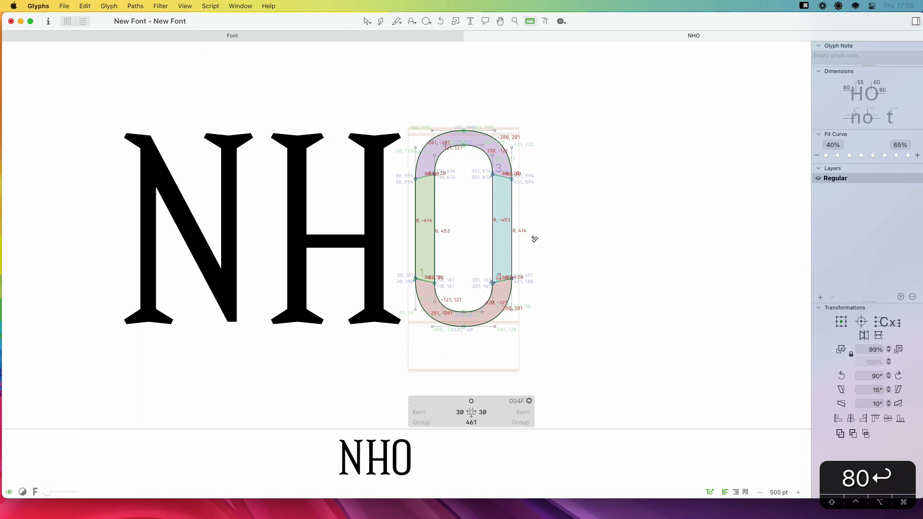
pyautogui.press('t')
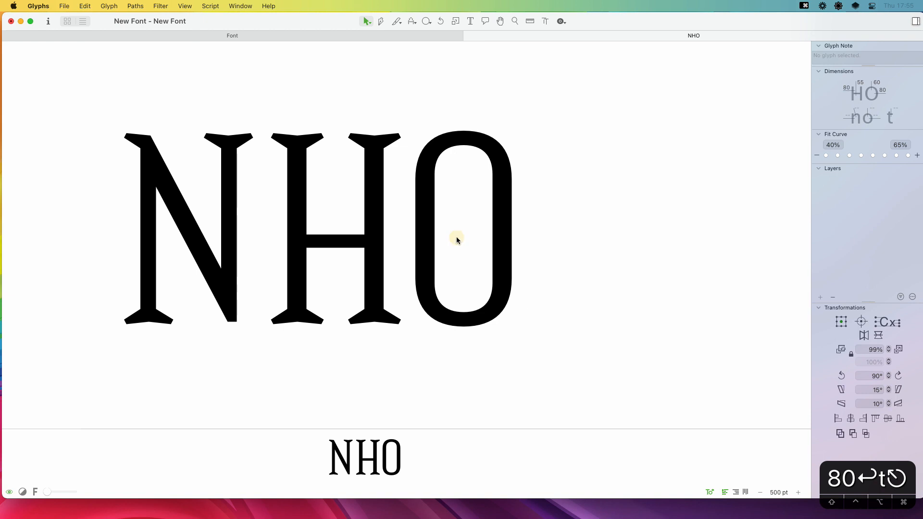
# Copy the H's upper right serif into the O's counter and rotate it 90° counterclockwise
pyautogui.doubleClick(409, 149)
pyautogui.doubleClick(394, 145)
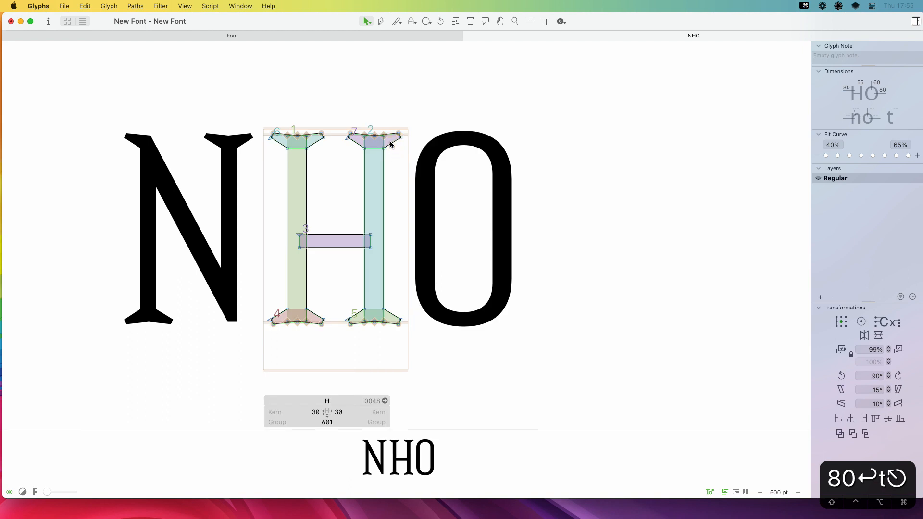
pyautogui.click(390, 141)
pyautogui.doubleClick(443, 214)
pyautogui.press('super+v')
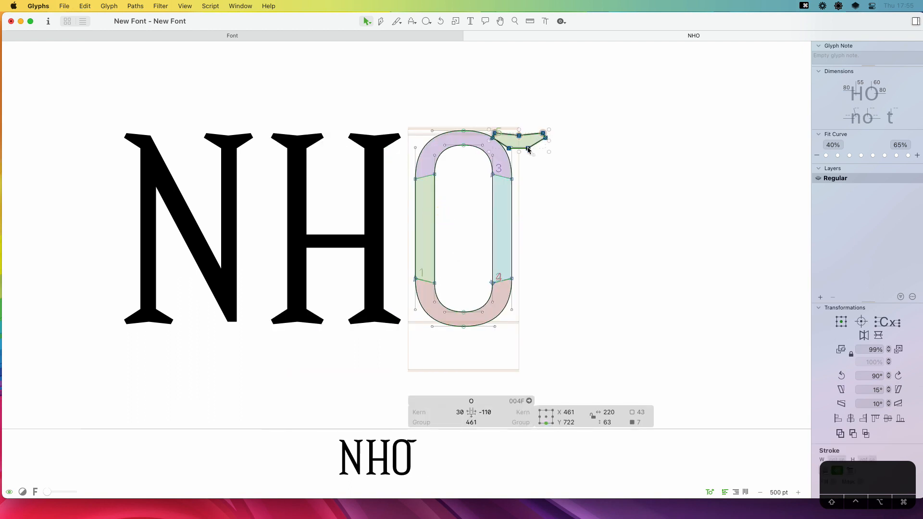
pyautogui.moveTo(527, 149); pyautogui.dragTo(460, 246)
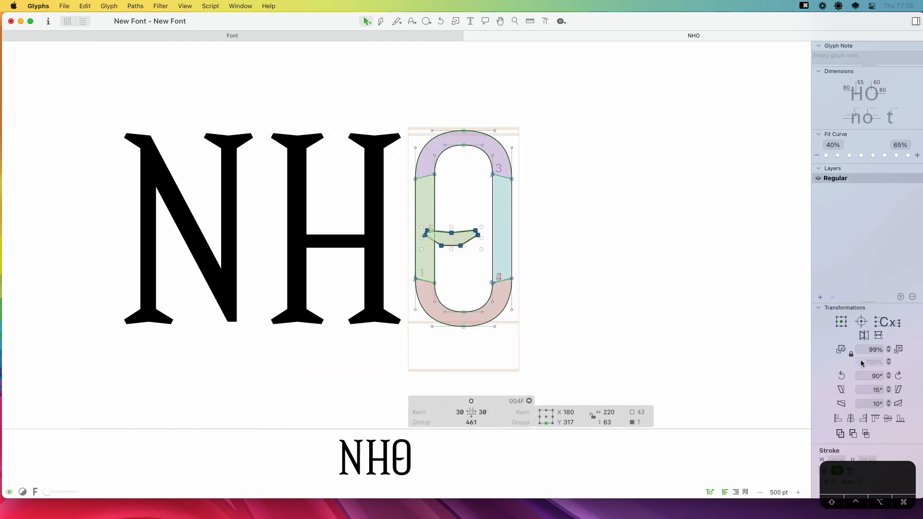
pyautogui.click(843, 377)
# Add a node on the straight right edge of the rotated serif and pull it outward to X 232, Y 350
pyautogui.press('z')
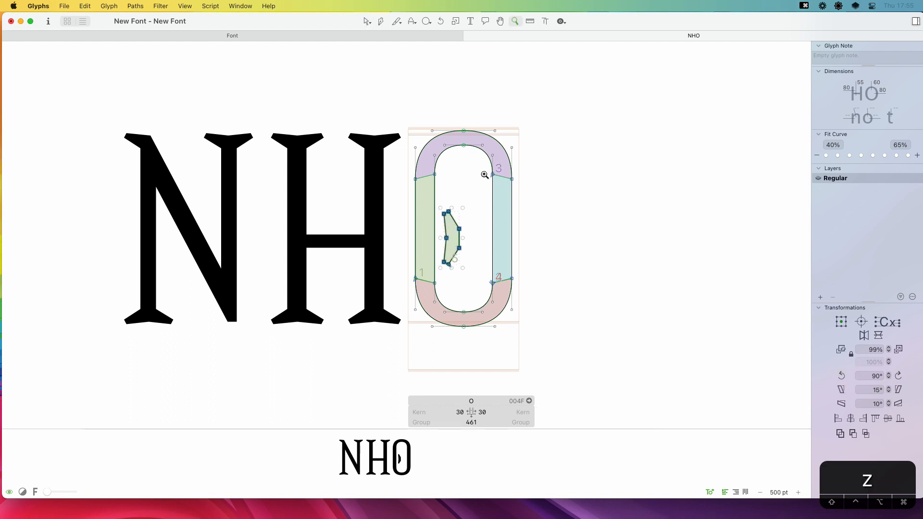
pyautogui.press('v')
pyautogui.moveTo(487, 174); pyautogui.dragTo(532, 164)
pyautogui.press('z')
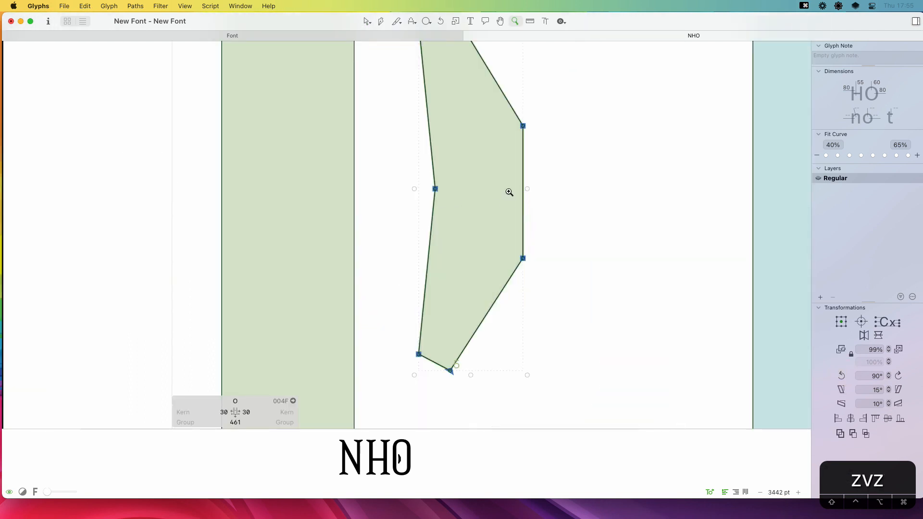
pyautogui.press('p')
pyautogui.click(523, 173)
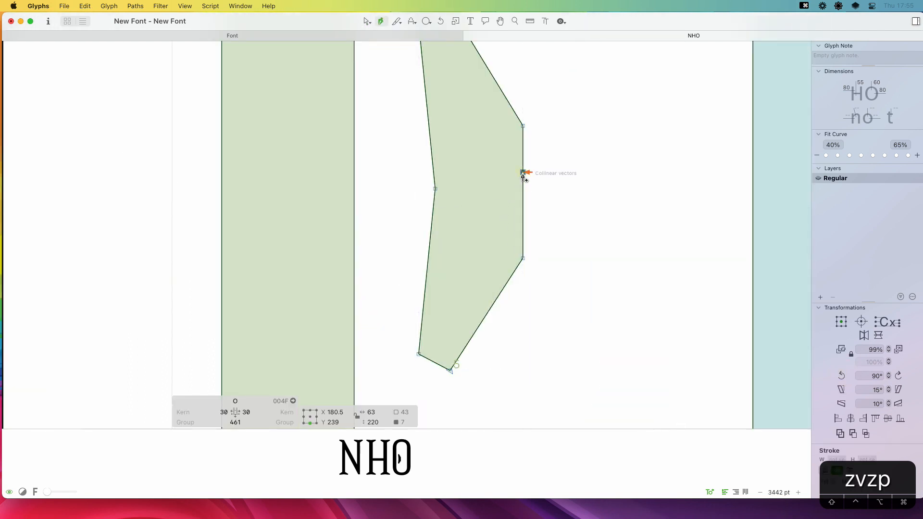
pyautogui.press('v')
pyautogui.moveTo(524, 174); pyautogui.dragTo(556, 188)
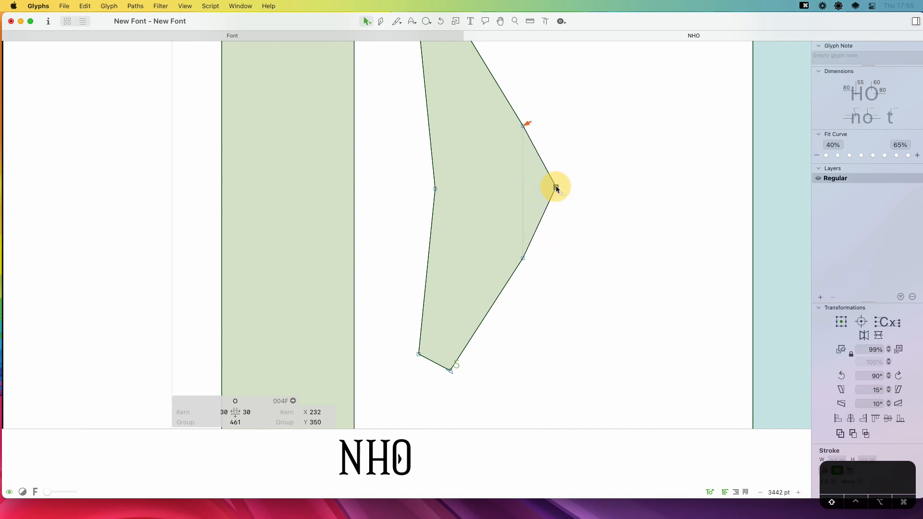
# Nudge the new tip node of the rotated serif to X 237, Y 349
pyautogui.press('Right')
pyautogui.press('Right')
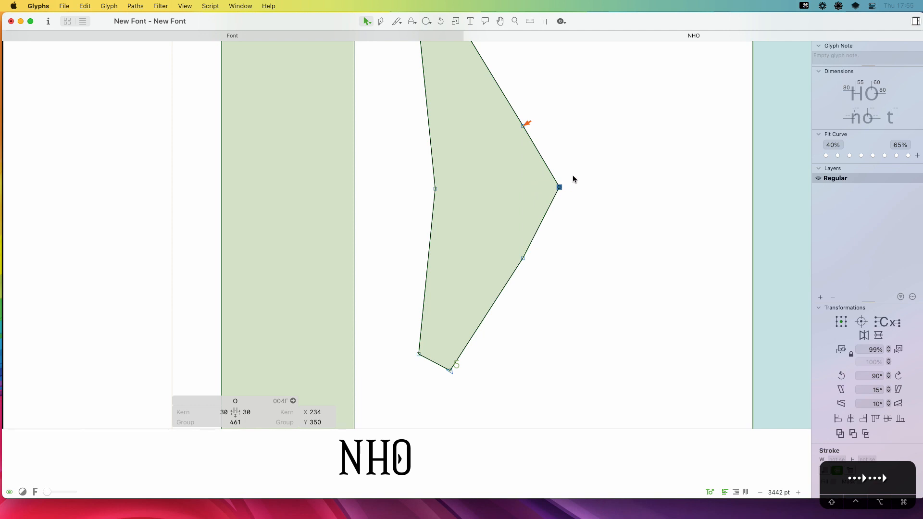
pyautogui.press('Down')
pyautogui.press('Right')
pyautogui.press('Right')
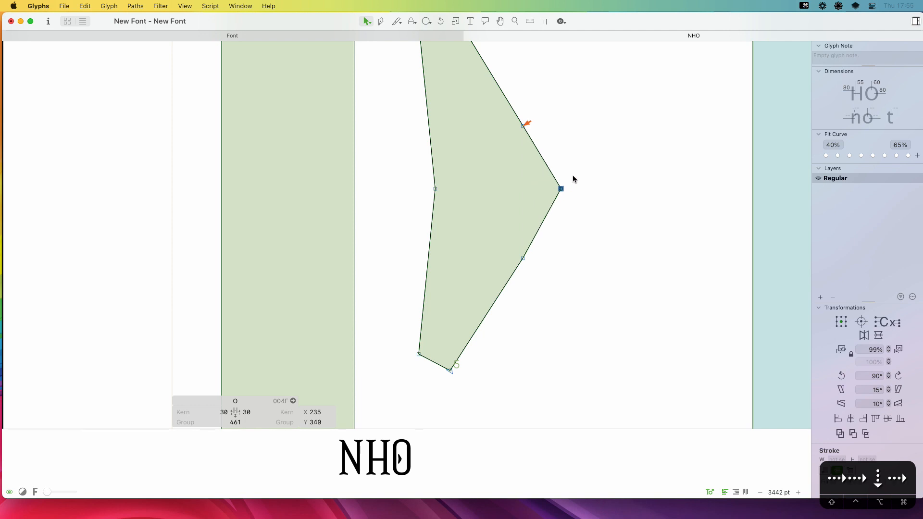
pyautogui.press('Right')
pyautogui.press('Right')
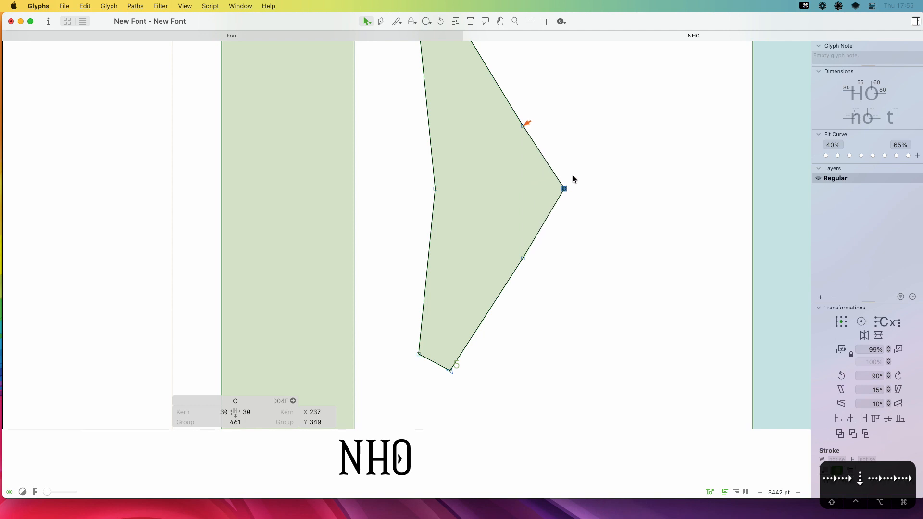
# Delete the corner nodes above and below the tip so the rotated serif's sides run straight to the point
pyautogui.moveTo(559, 95); pyautogui.dragTo(508, 153)
pyautogui.press('BackSpace')
pyautogui.moveTo(540, 291); pyautogui.dragTo(503, 228)
pyautogui.press('BackSpace')
pyautogui.press('super+minus')
pyautogui.press('super+minus')
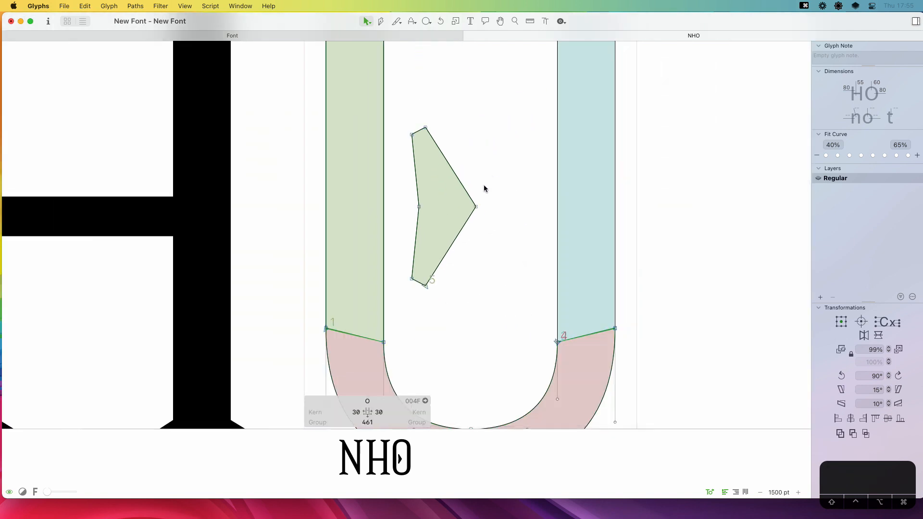
# Move the pointed serif onto the O's left stem at X 109.5, with its tip projecting into the counter
pyautogui.doubleClick(471, 218)
pyautogui.moveTo(476, 208); pyautogui.dragTo(401, 207)
pyautogui.press('super+minus')
pyautogui.press('super+minus')
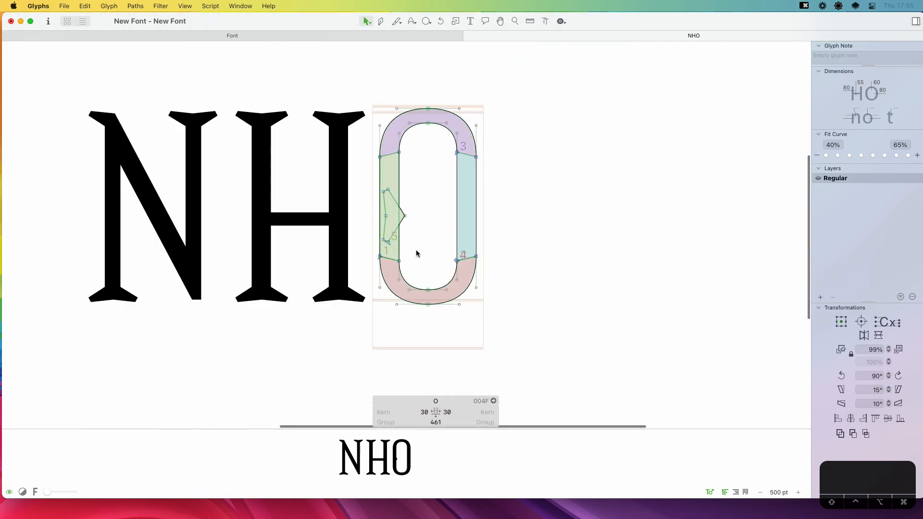
pyautogui.click(405, 216)
pyautogui.doubleClick(402, 220)
pyautogui.hotkey('shift', 'Right')
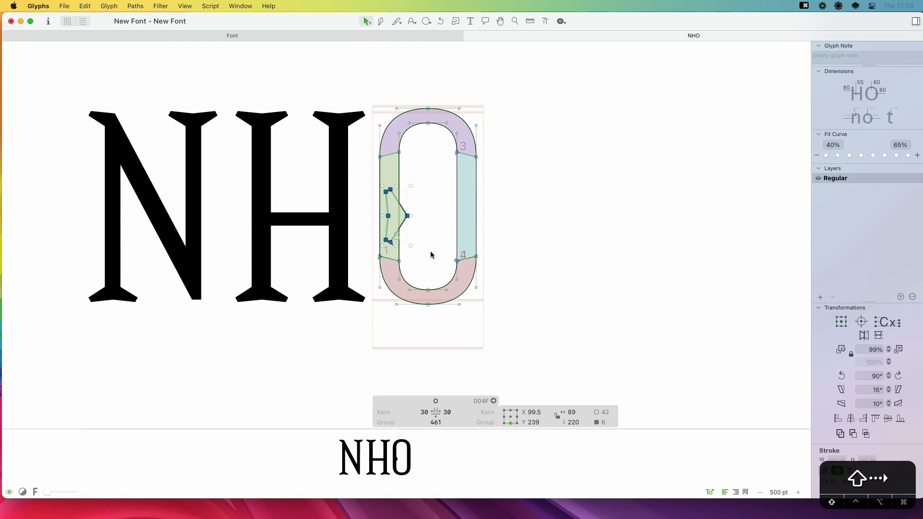
pyautogui.hotkey('shift', 'Right')
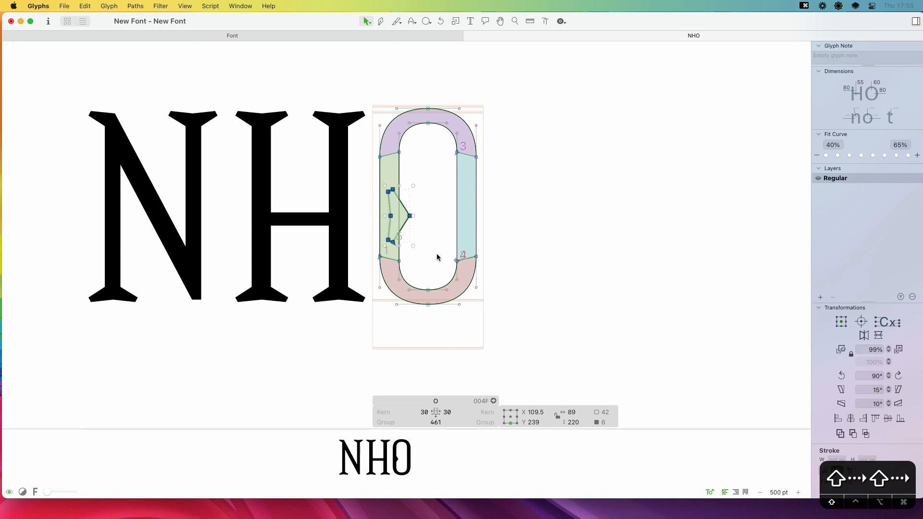
# Duplicate the pointed serif, mirror the copy horizontally and move it to X 40.5 so its tip projects outside the O's left stem
pyautogui.press('super+c')
pyautogui.press('super+v')
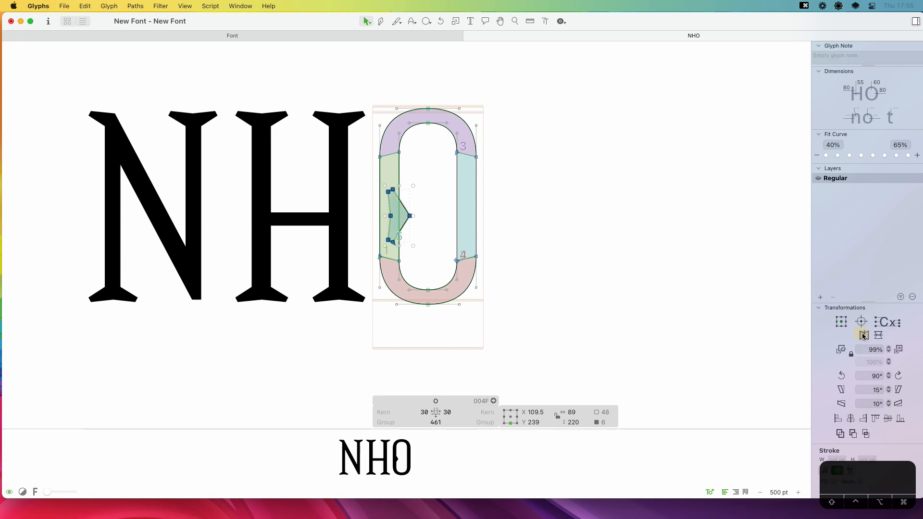
pyautogui.click(863, 336)
pyautogui.hotkey('shift', 'Left')
pyautogui.hotkey('shift', 'Left')
pyautogui.hotkey('shift', 'Left')
pyautogui.hotkey('shift', 'Left')
pyautogui.hotkey('shift', 'Left')
pyautogui.hotkey('shift', 'Left')
pyautogui.hotkey('shift', 'Left')
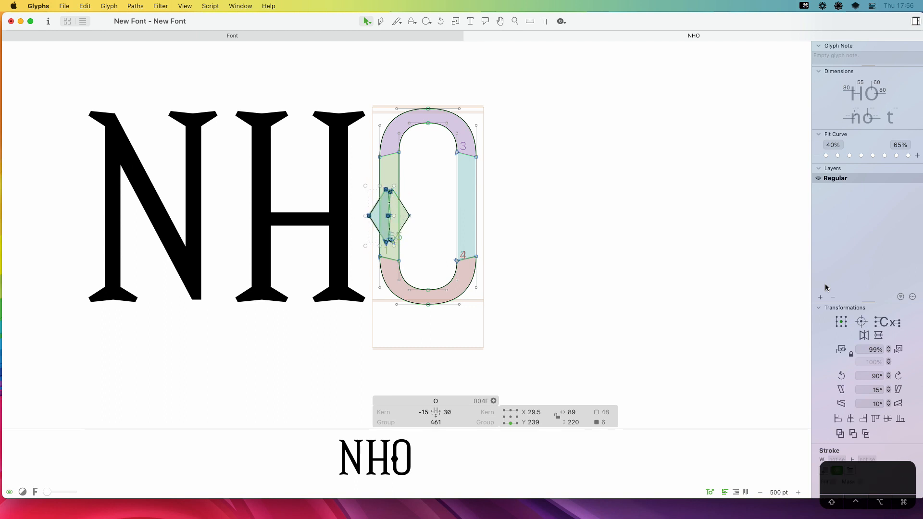
pyautogui.press('space')
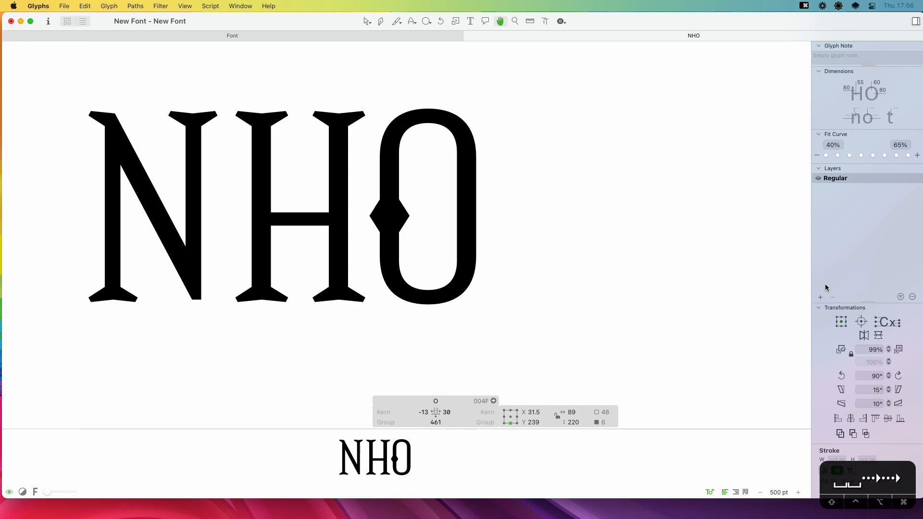
pyautogui.hotkey('shift', 'Right')
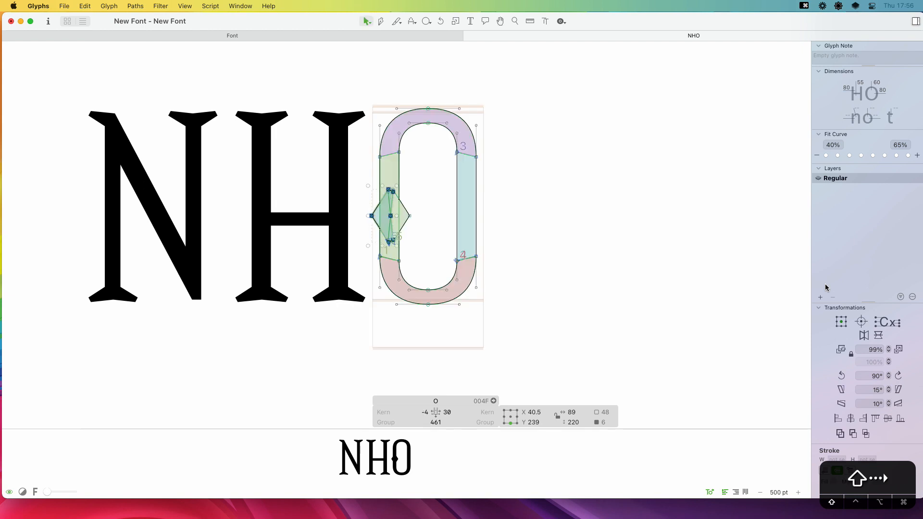
# Move the inner pointed serif on the O's left stem to X 99.5
pyautogui.click(410, 216)
pyautogui.doubleClick(407, 226)
pyautogui.press('space')
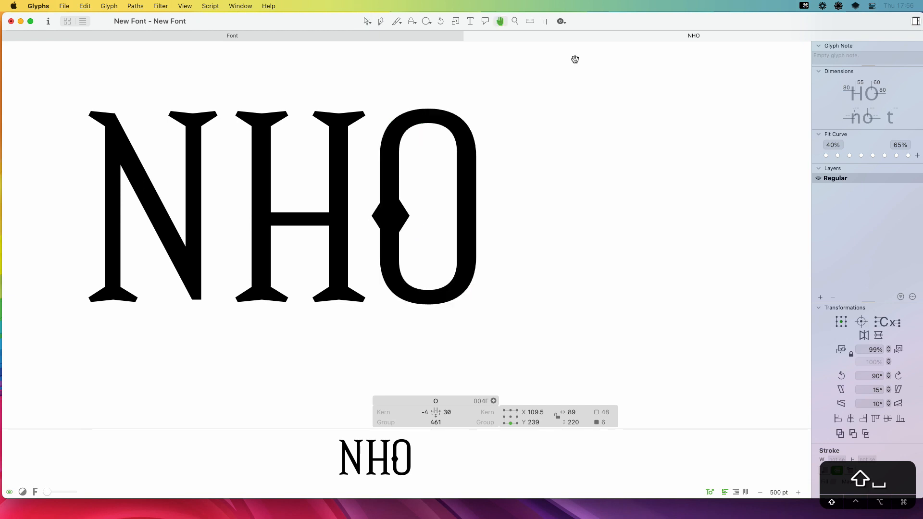
pyautogui.hotkey('shift', 'Left')
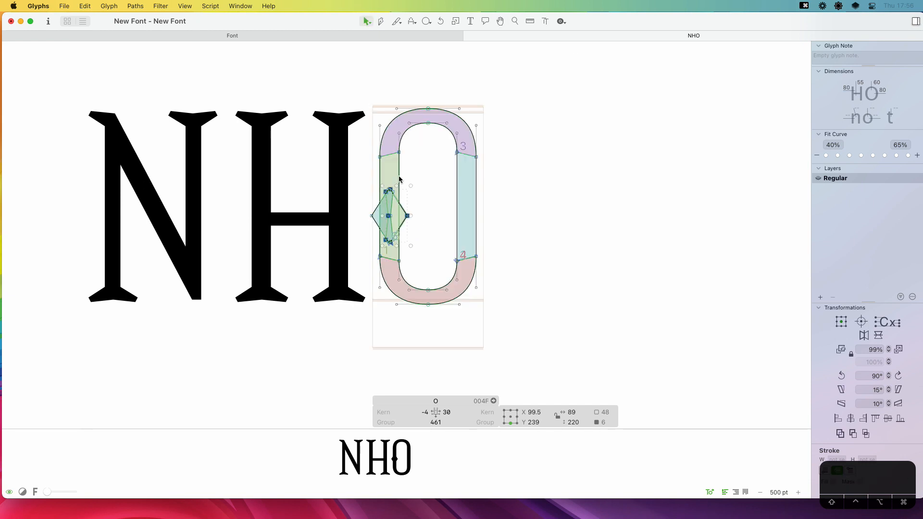
# Duplicate both pointed serifs of the O's left stem and place the copies on the right stem at X 392, Y 239
pyautogui.click(442, 221)
pyautogui.press('z')
pyautogui.moveTo(561, 122); pyautogui.dragTo(309, 330)
pyautogui.press('v')
pyautogui.click(364, 208)
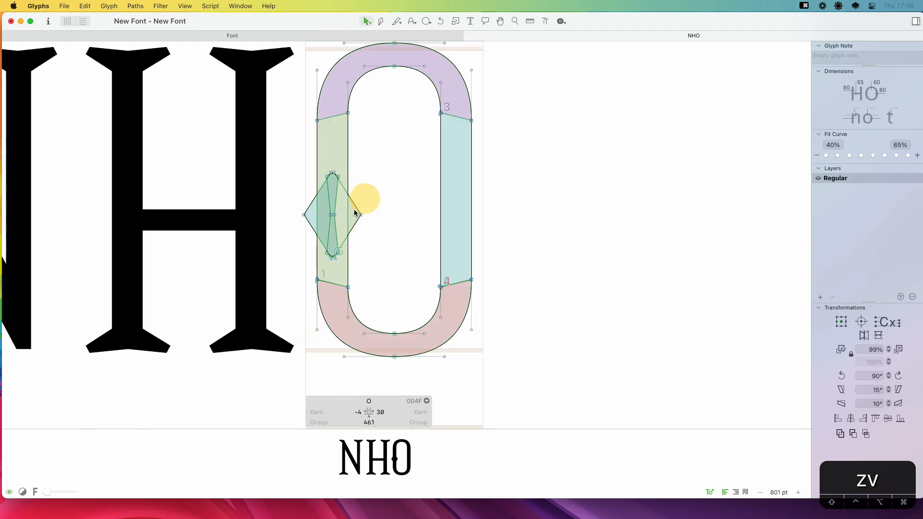
pyautogui.doubleClick(355, 208)
pyautogui.click(361, 200)
pyautogui.doubleClick(356, 206)
pyautogui.click(361, 199)
pyautogui.doubleClick(359, 202)
pyautogui.keyDown('shift'); pyautogui.doubleClick(313, 197); pyautogui.keyUp('shift')
pyautogui.press('cmd+c')
pyautogui.press('cmd+v')
pyautogui.moveTo(339, 220); pyautogui.dragTo(464, 221)
# Nudge the spur pair on the O's right stem to X 391
pyautogui.press('space')
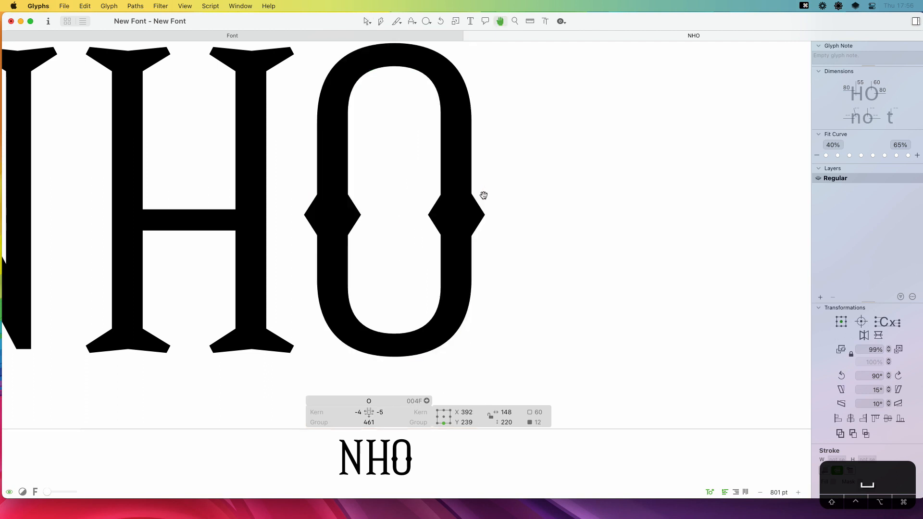
pyautogui.press('Left')
pyautogui.press('Left')
pyautogui.press('Left')
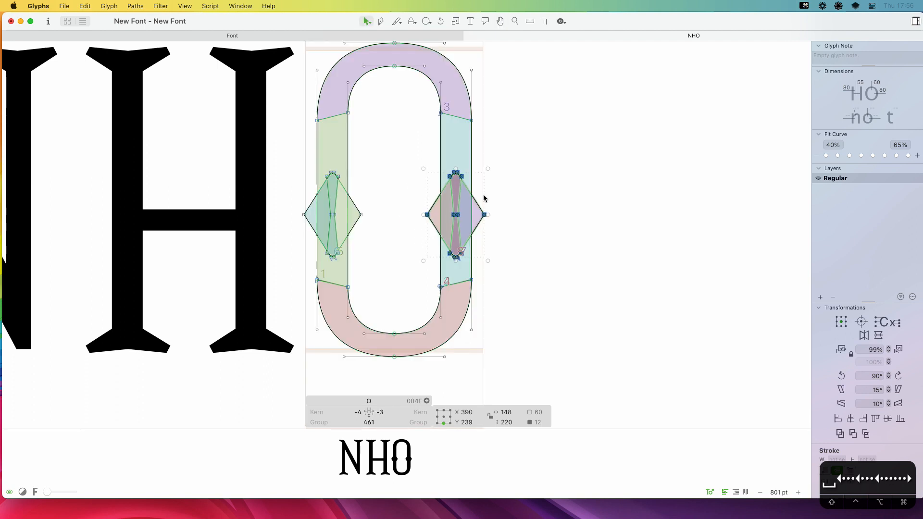
pyautogui.press('Right')
pyautogui.press('Right')
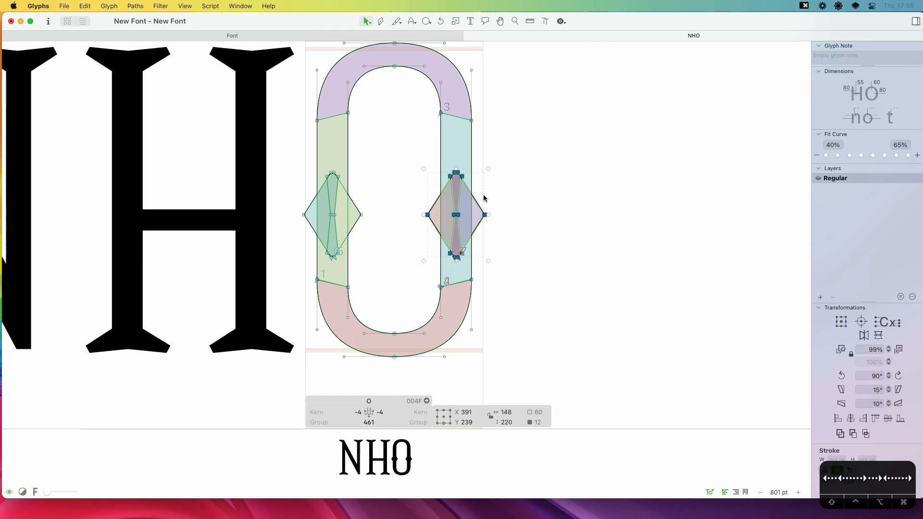
# Examine the filled preview of the spurred O beside the N and H at a reduced size
pyautogui.press('cmd+minus')
pyautogui.press('cmd+minus')
pyautogui.press('cmd+minus')
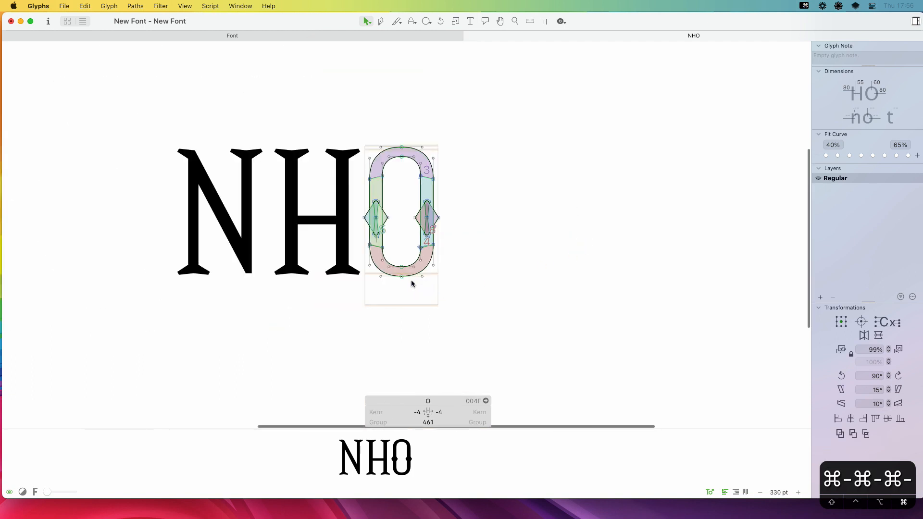
pyautogui.press('space')
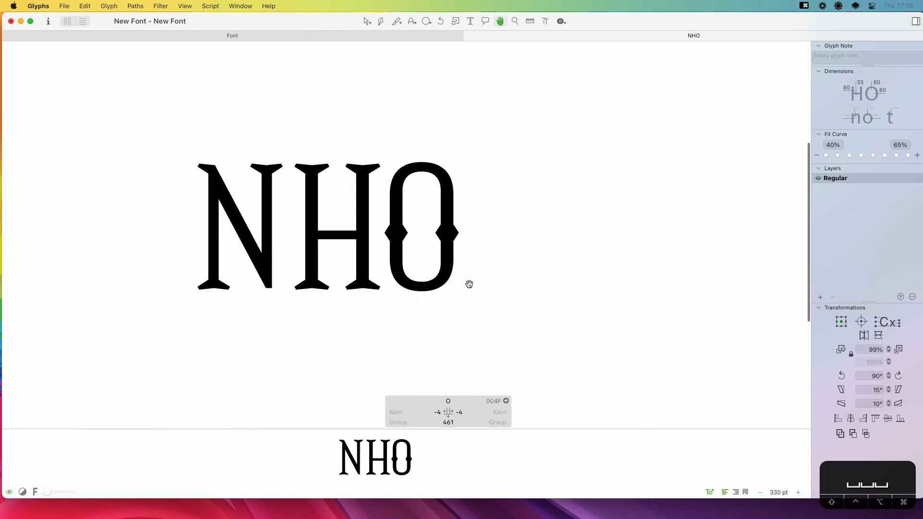
pyautogui.press('t')
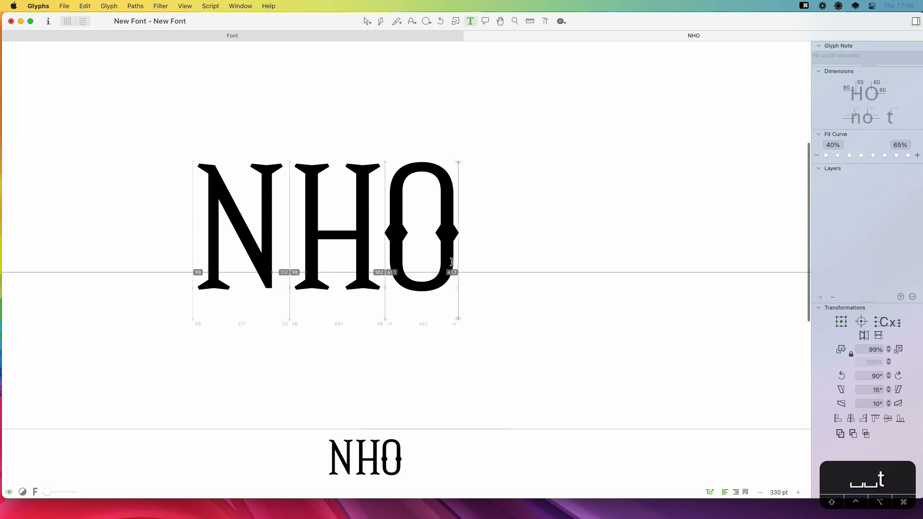
pyautogui.doubleClick(418, 253)
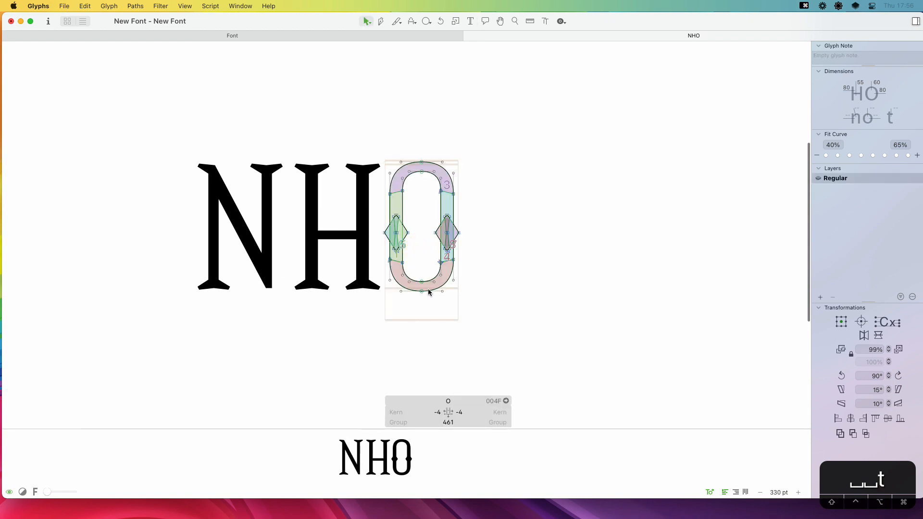
pyautogui.press('space')
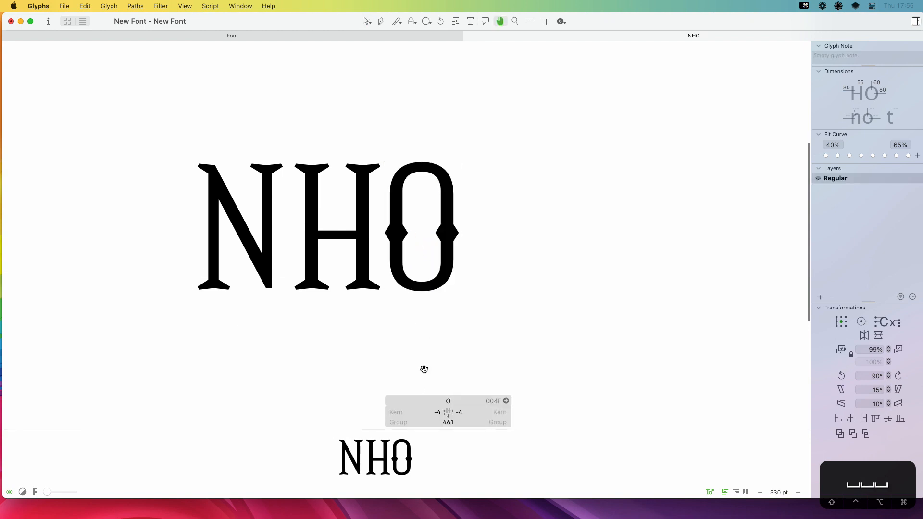
# Set the O's left and right sidebearings to 0
pyautogui.click(438, 413)
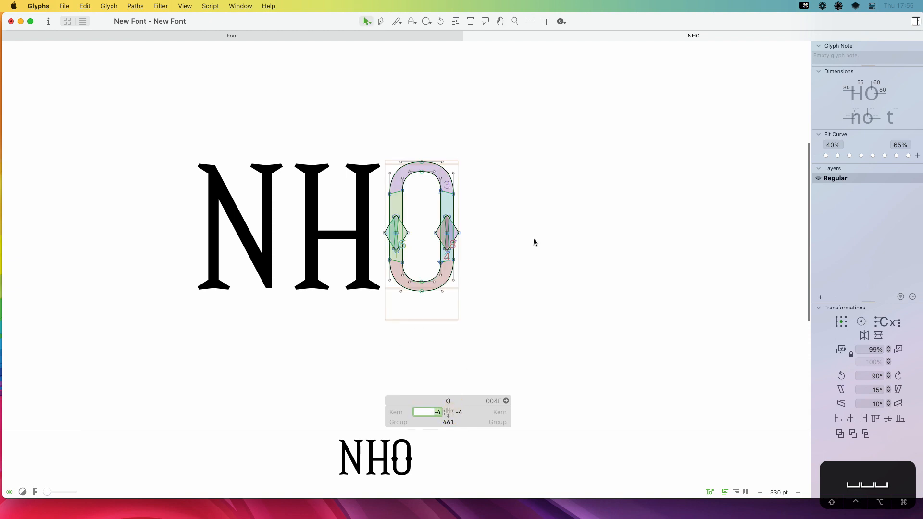
pyautogui.write('0')
pyautogui.press('Tab')
pyautogui.write('0')
pyautogui.press('Tab')
pyautogui.press('Return')
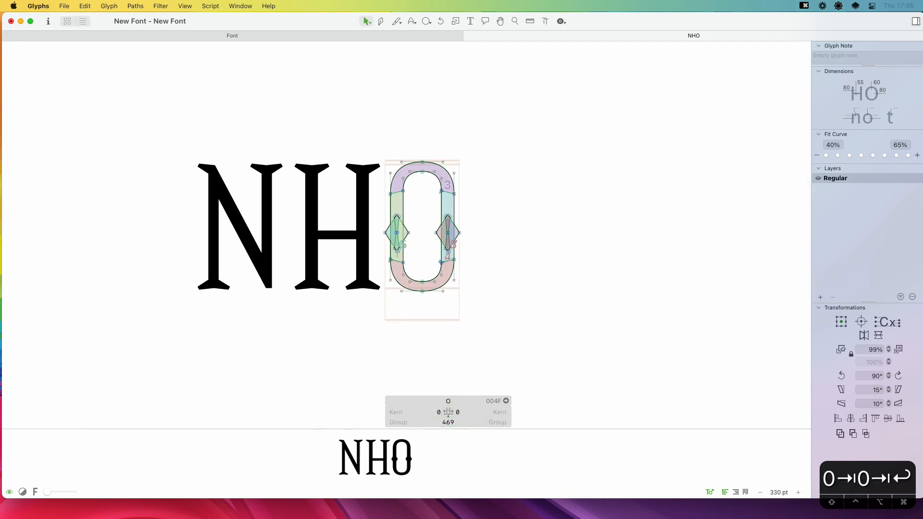
# Insert an H directly before and after the O so the sample line reads NHHOH
pyautogui.press('t')
pyautogui.click(483, 245)
pyautogui.press('Escape')
pyautogui.doubleClick(425, 249)
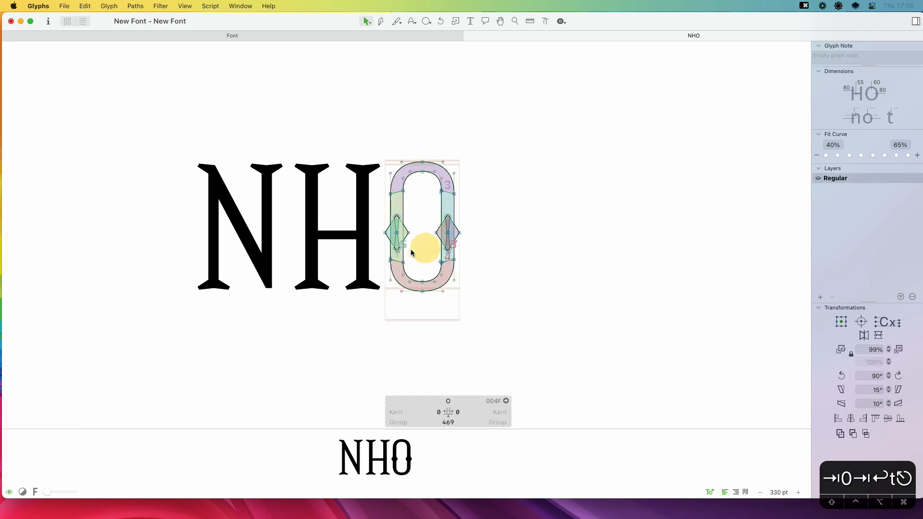
pyautogui.write('tH')
pyautogui.press('Escape')
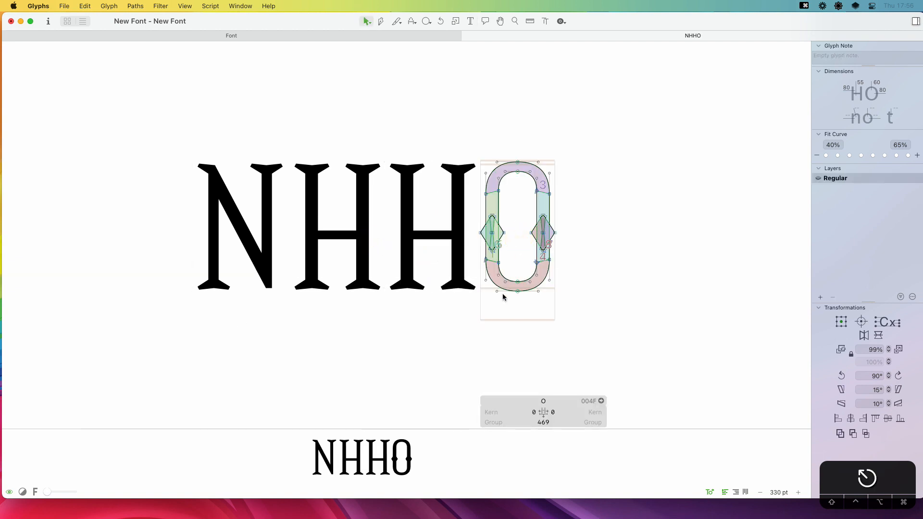
pyautogui.press('t')
pyautogui.click(567, 241)
pyautogui.write('H')
pyautogui.press('Escape')
# Set the O's left and right sidebearings to 20
pyautogui.click(513, 255)
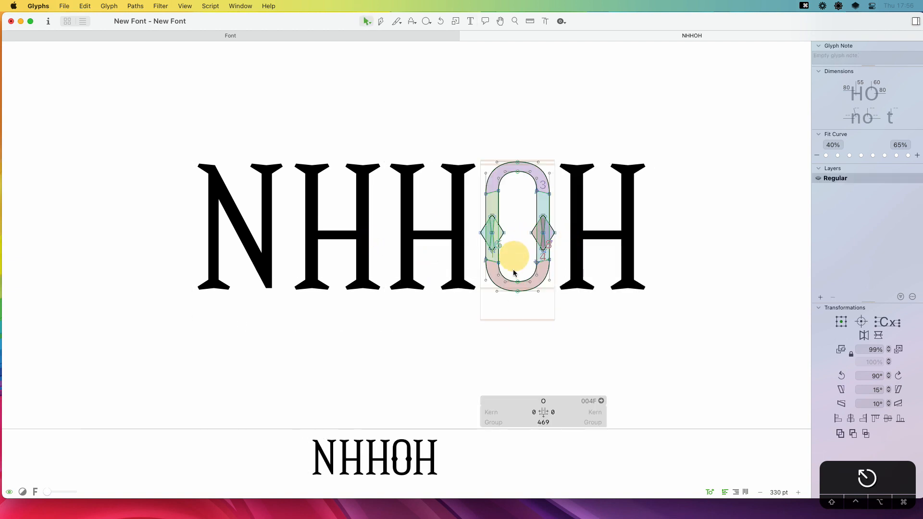
pyautogui.click(514, 410)
pyautogui.write('20')
pyautogui.press('Tab')
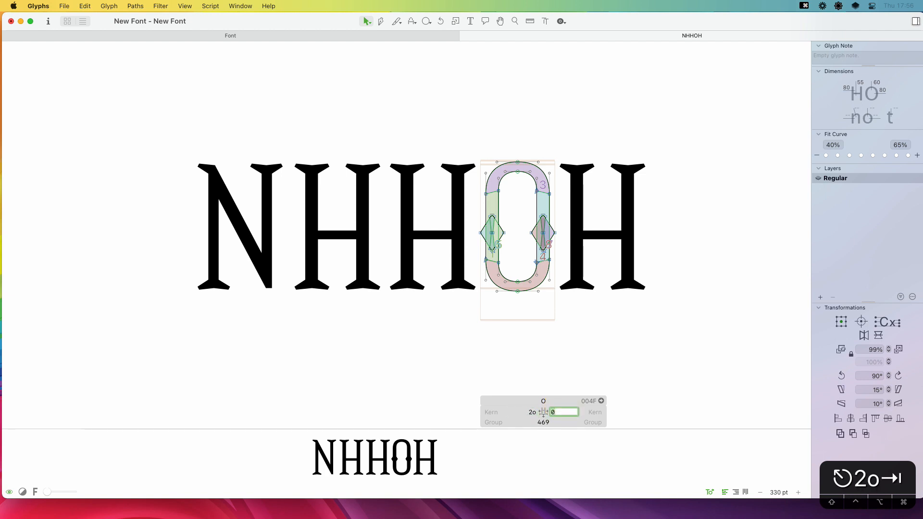
pyautogui.write('20')
pyautogui.press('Tab')
pyautogui.write('20')
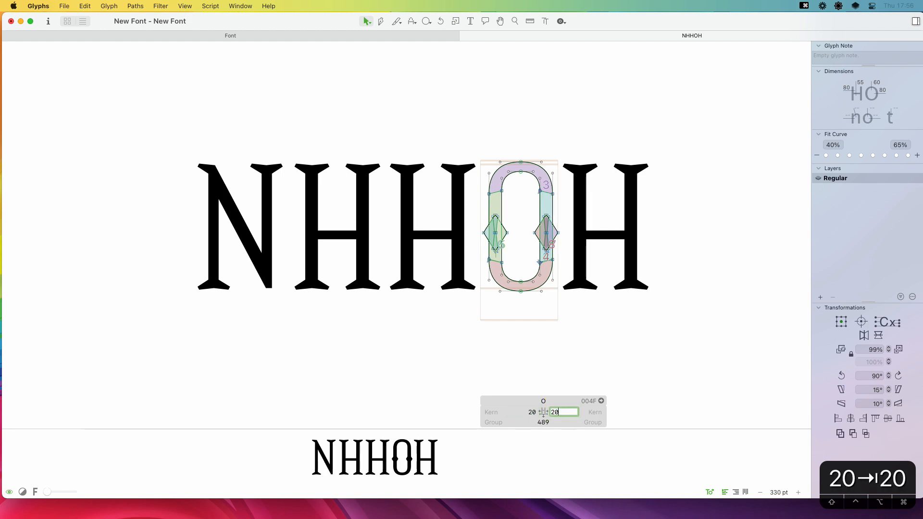
pyautogui.press('Return')
# Add a second sample line reading OOO below NHHOH and preview both lines at 100 pt
pyautogui.press('t')
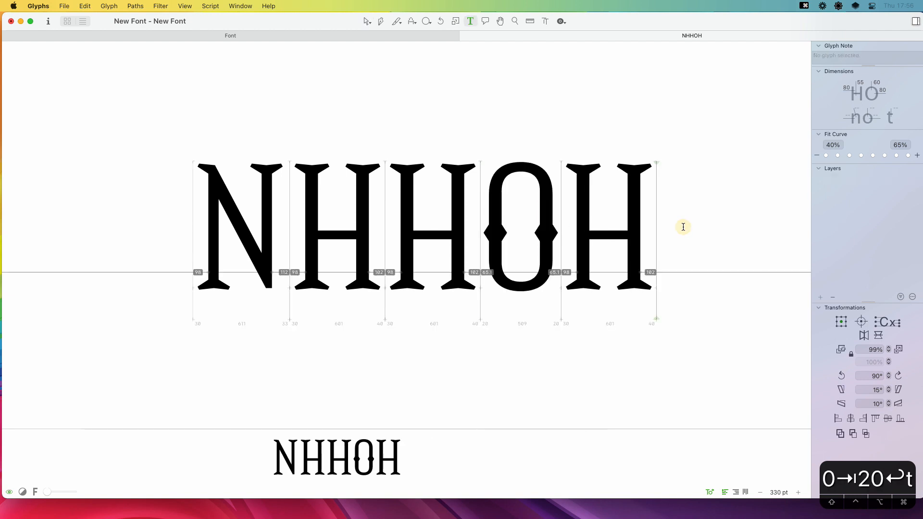
pyautogui.click(697, 123)
pyautogui.press('Return')
pyautogui.write('OOO')
pyautogui.press('cmd+minus')
pyautogui.press('cmd+minus')
pyautogui.press('cmd+minus')
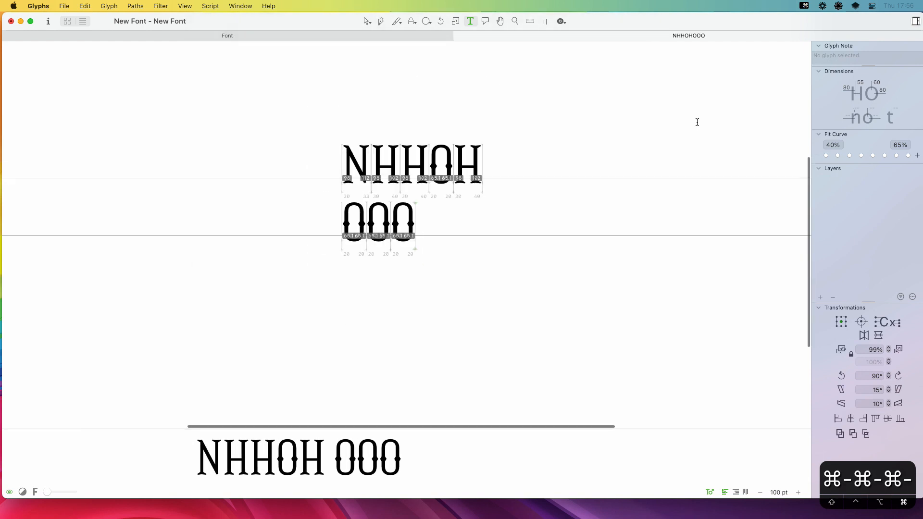
pyautogui.press('Escape')
pyautogui.press('space')
pyautogui.moveTo(434, 179); pyautogui.dragTo(430, 223)
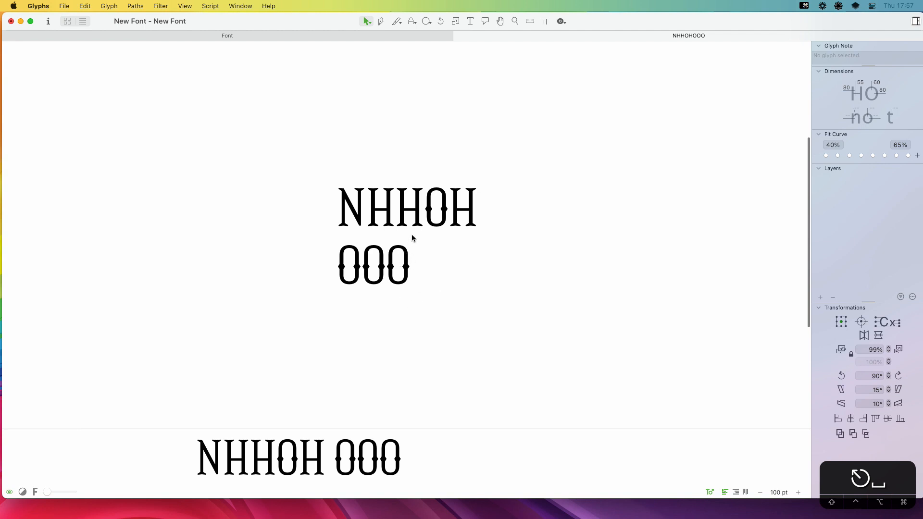
# Add the letters DCG after OOO on the second sample line
pyautogui.press('t')
pyautogui.click(418, 268)
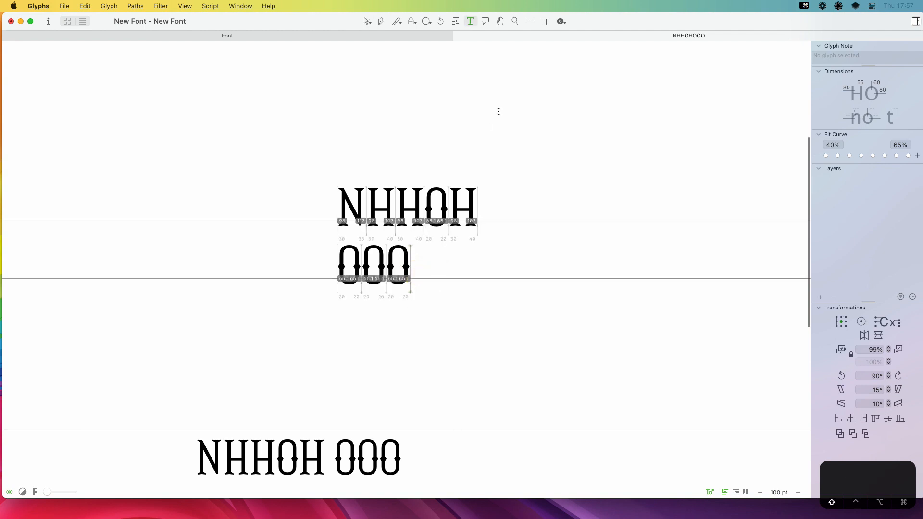
pyautogui.write('CG')
pyautogui.click(363, 292)
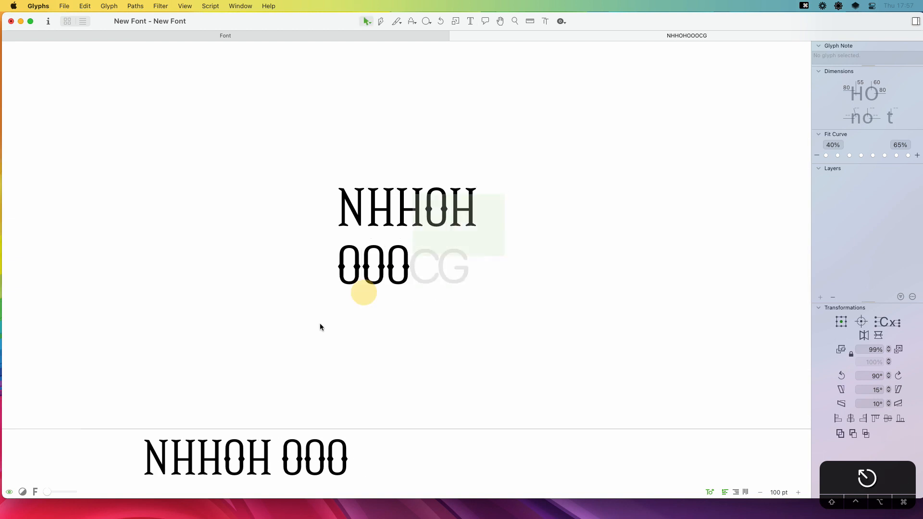
pyautogui.click(413, 269)
pyautogui.write('D')
pyautogui.press('Escape')
# Insert an I between OOO and the empty D on the second line
pyautogui.press('z')
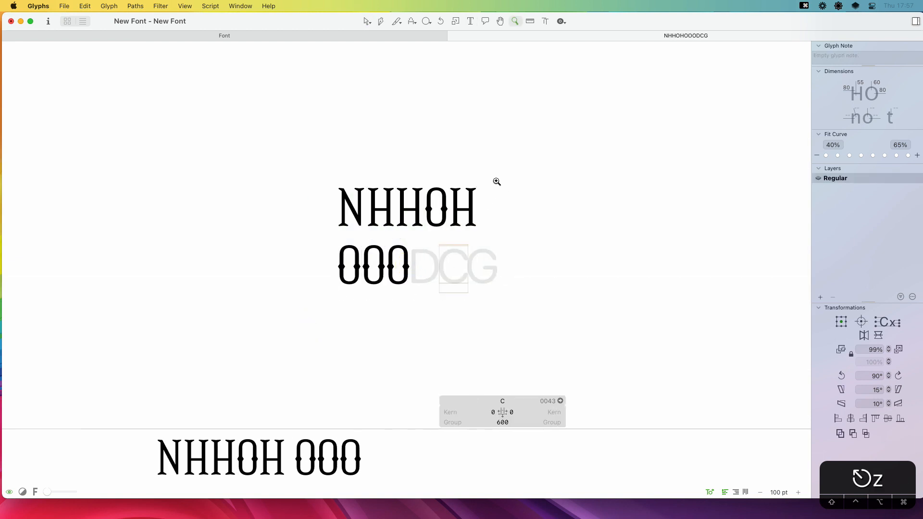
pyautogui.moveTo(496, 181); pyautogui.dragTo(330, 314)
pyautogui.press('v')
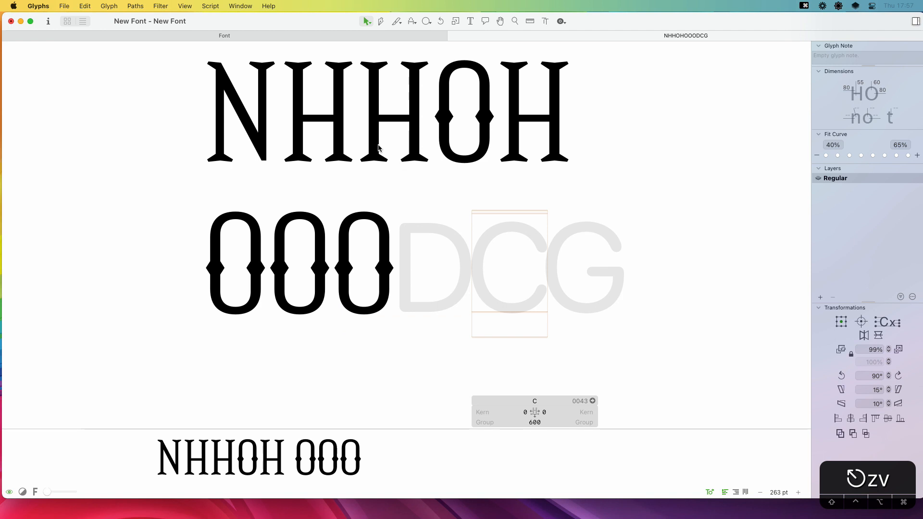
pyautogui.write('t')
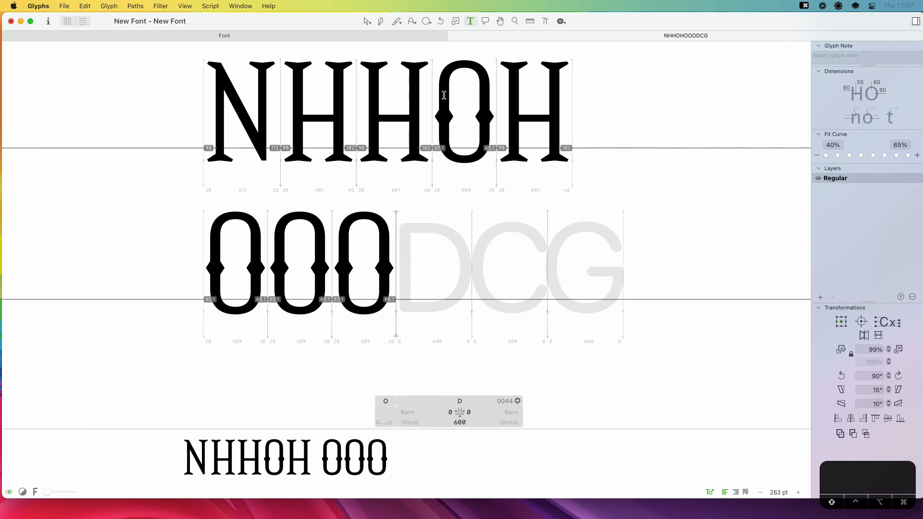
pyautogui.write('I')
pyautogui.press('Escape')
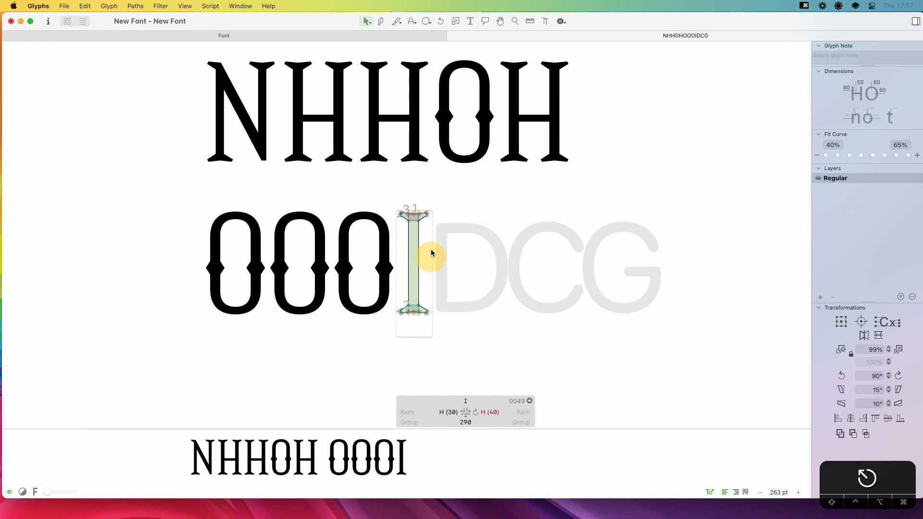
# Copy the I's stem and serifs and paste them into the empty D glyph
pyautogui.moveTo(375, 344); pyautogui.dragTo(376, 342)
pyautogui.press('super+c')
pyautogui.doubleClick(468, 290)
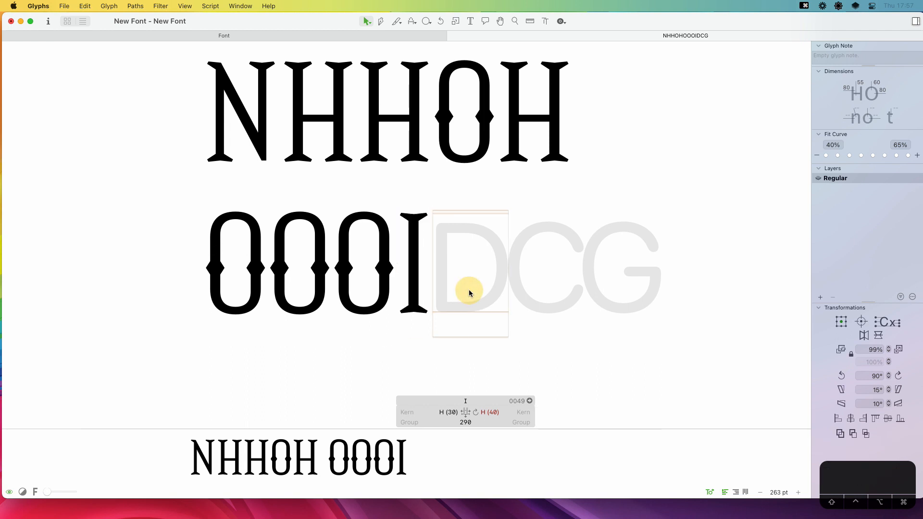
pyautogui.press('super+v')
pyautogui.click(476, 302)
pyautogui.press('z')
pyautogui.moveTo(498, 209); pyautogui.dragTo(361, 350)
pyautogui.write('v')
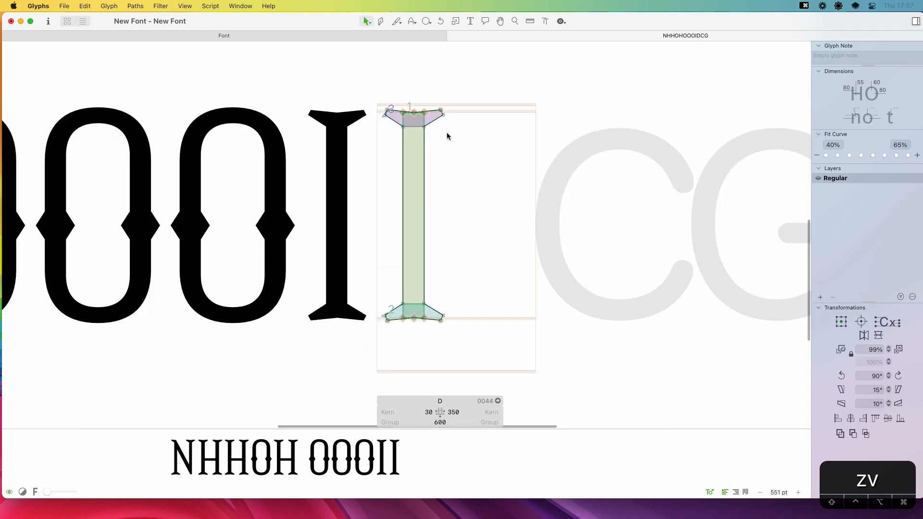
# Insert an E before the D and copy the E's left serifs and horizontal top and bottom arms
pyautogui.write('tE')
pyautogui.press('Escape')
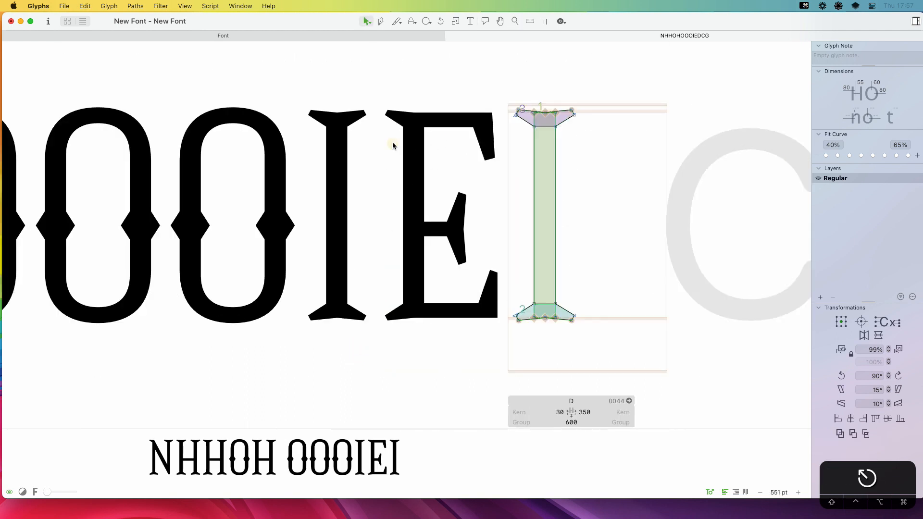
pyautogui.doubleClick(394, 127)
pyautogui.keyDown('shift'); pyautogui.click(390, 306); pyautogui.keyUp('shift')
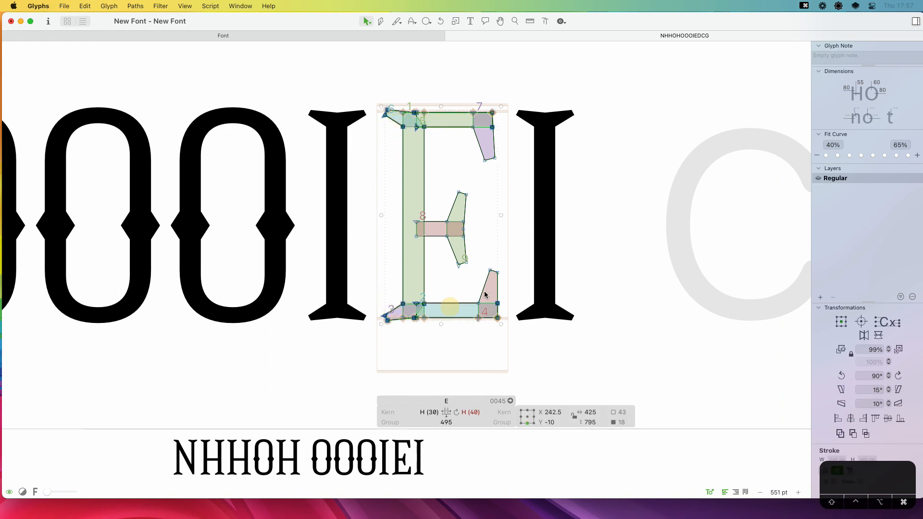
pyautogui.doubleClick(579, 229)
pyautogui.doubleClick(459, 291)
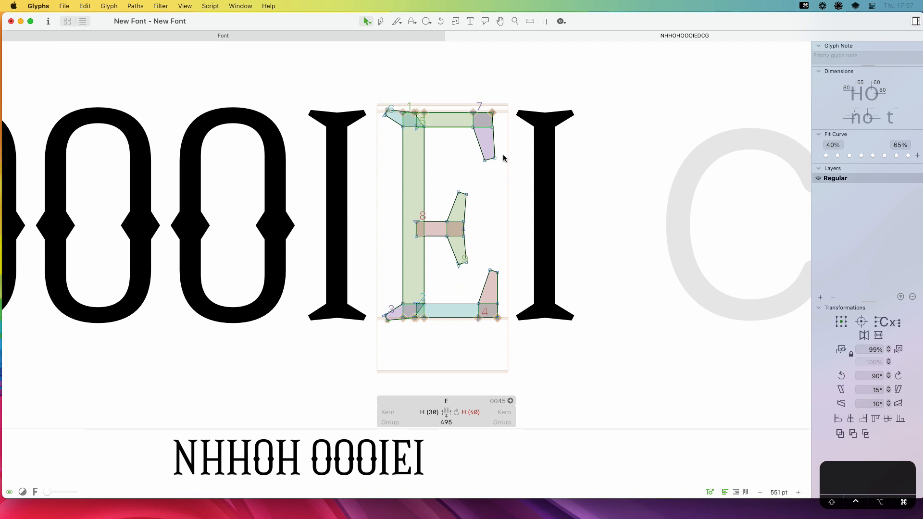
# Clear the I parts out of the D glyph and paste the E's left serifs and arms in their place
pyautogui.doubleClick(579, 222)
pyautogui.press('t')
pyautogui.press('super+a')
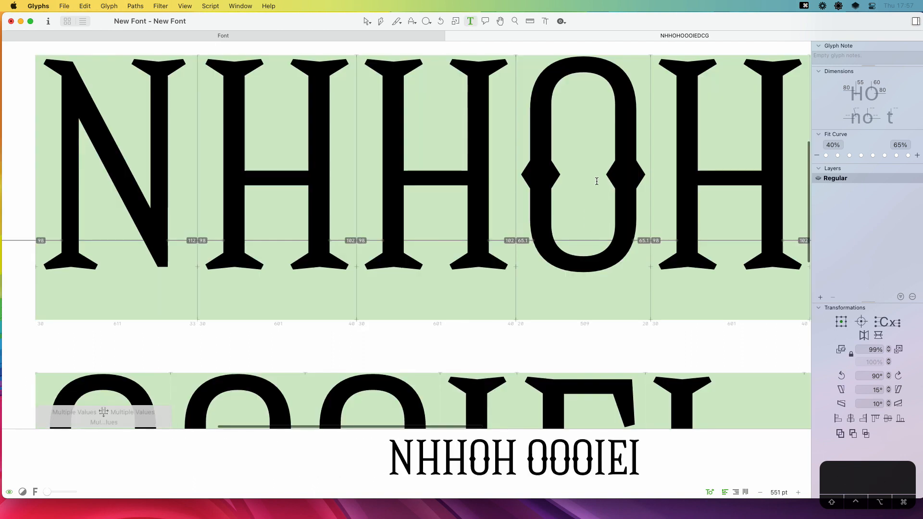
pyautogui.click(568, 380)
pyautogui.press('Escape')
pyautogui.press('space')
pyautogui.moveTo(715, 249); pyautogui.dragTo(480, 252)
pyautogui.doubleClick(491, 261)
pyautogui.press('BackSpace')
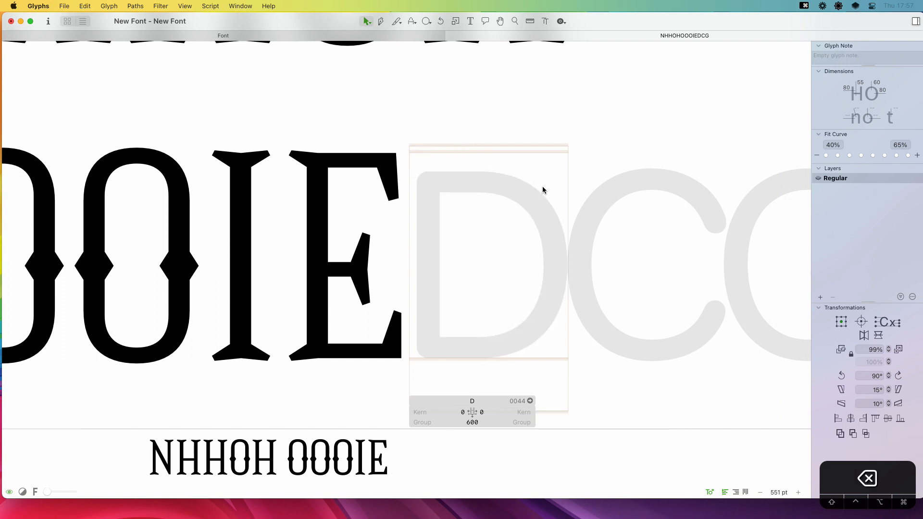
pyautogui.press('super+a')
# Shorten the D's top and bottom arms by moving their right ends left to X 312
pyautogui.click(488, 307)
pyautogui.moveTo(486, 382); pyautogui.dragTo(487, 384)
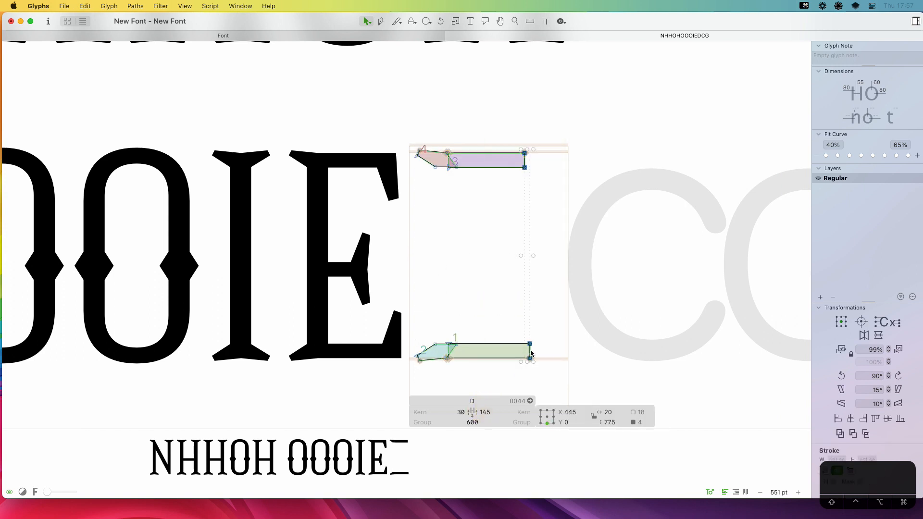
pyautogui.moveTo(530, 359); pyautogui.dragTo(494, 353)
# Copy the E's vertical stem and paste it into the D between the left serifs
pyautogui.hscroll(-5, 553, 312)
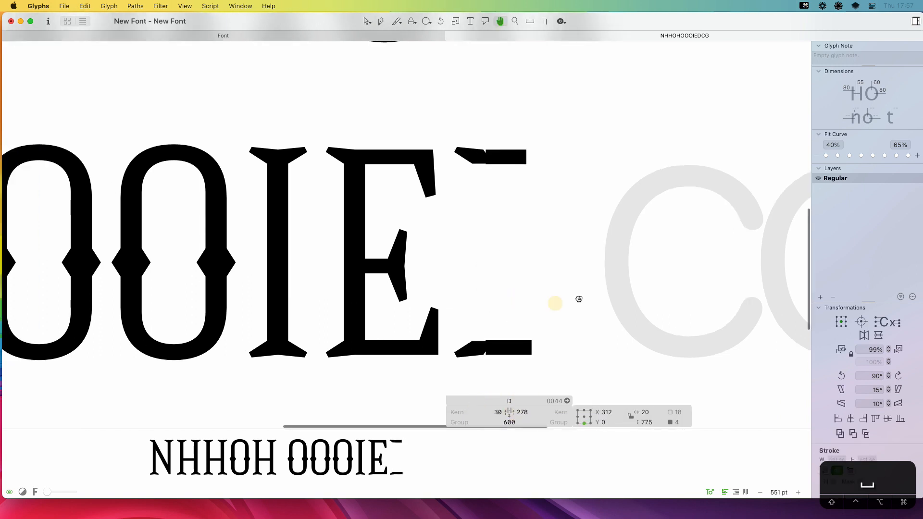
pyautogui.doubleClick(414, 201)
pyautogui.doubleClick(530, 232)
pyautogui.press('super+v')
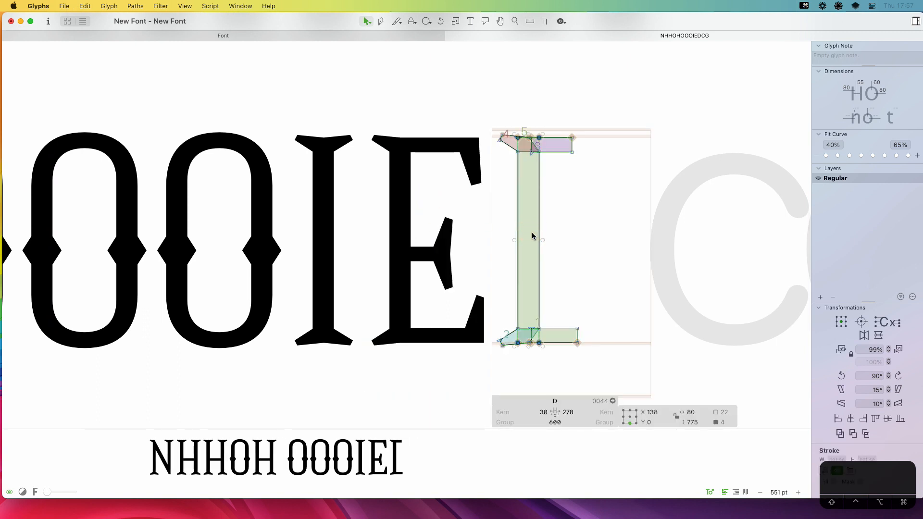
pyautogui.click(575, 239)
pyautogui.press('space')
pyautogui.moveTo(576, 249); pyautogui.dragTo(641, 225)
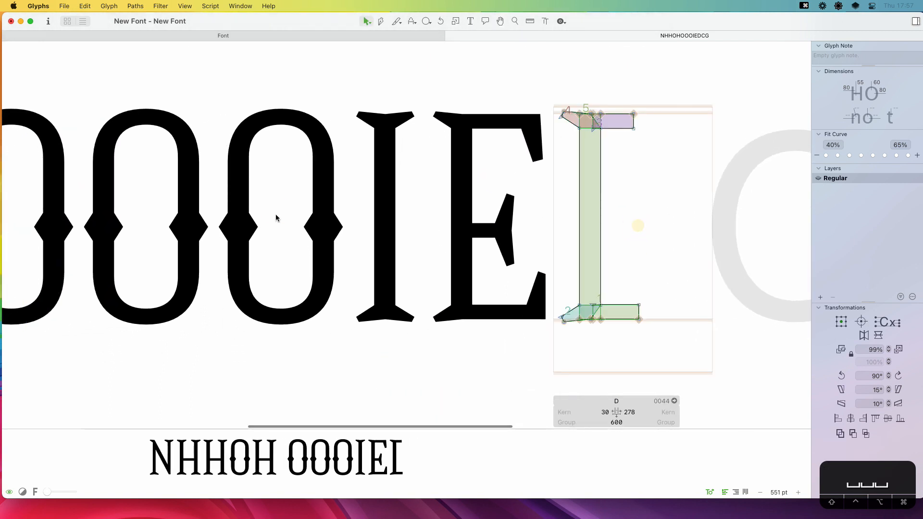
# Copy the right half of the O with its spur into the D and move it right, clear of the arms
pyautogui.doubleClick(275, 211)
pyautogui.moveTo(273, 93); pyautogui.dragTo(347, 340)
pyautogui.press('super+c')
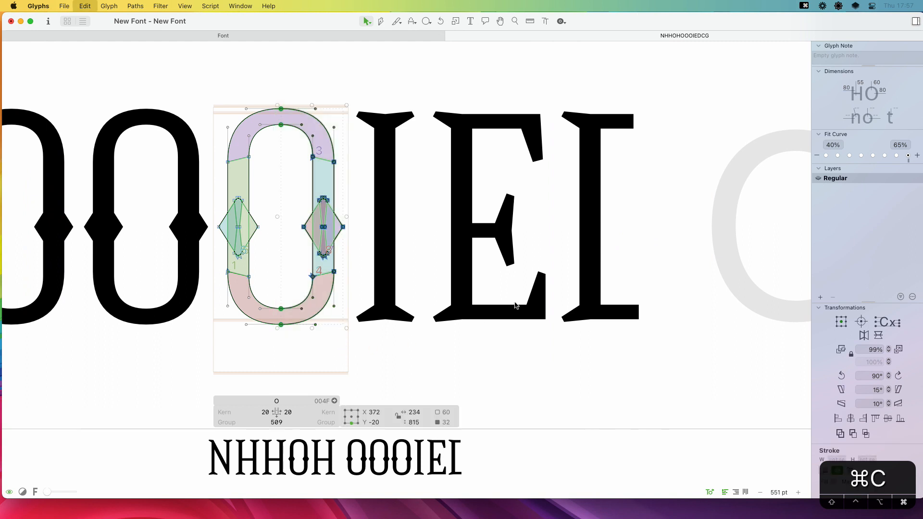
pyautogui.doubleClick(657, 231)
pyautogui.press('super+v')
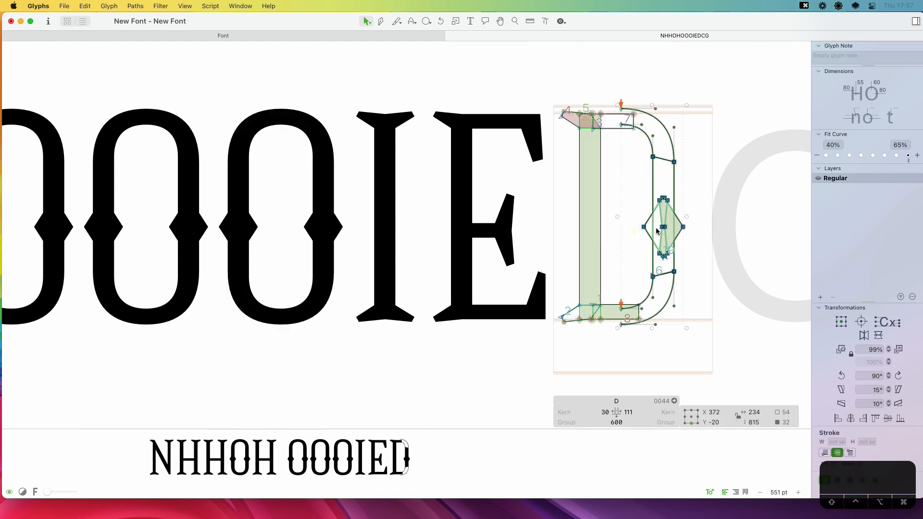
pyautogui.moveTo(656, 277); pyautogui.dragTo(693, 275)
pyautogui.click(659, 258)
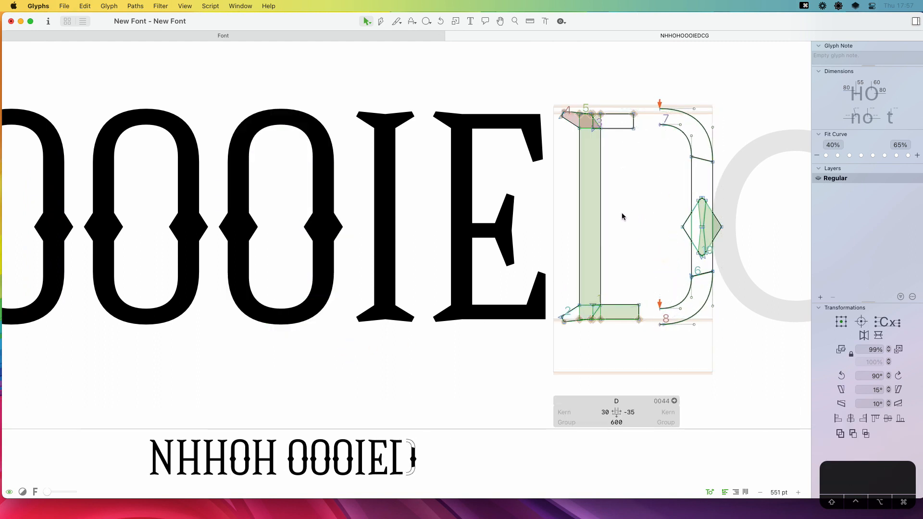
# Close the open left ends of the D's top and bottom curves with the Pen tool
pyautogui.press('p')
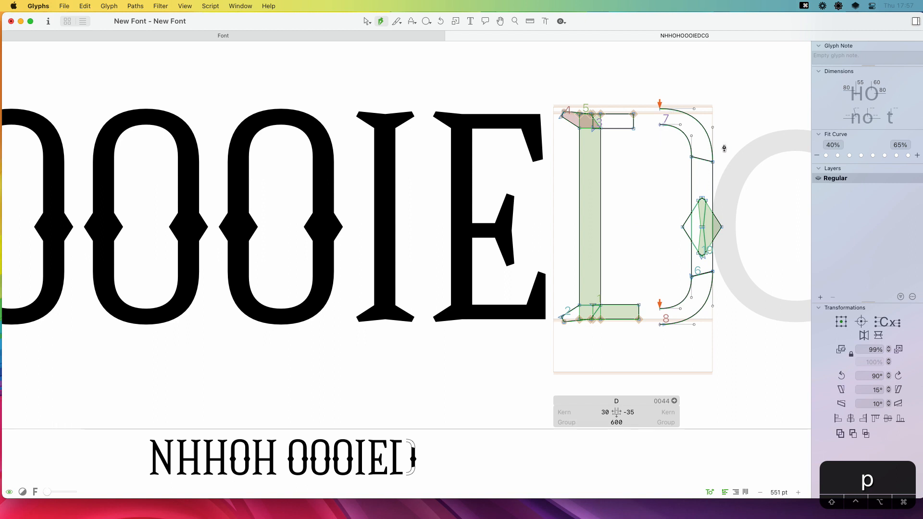
pyautogui.click(661, 110)
pyautogui.click(660, 125)
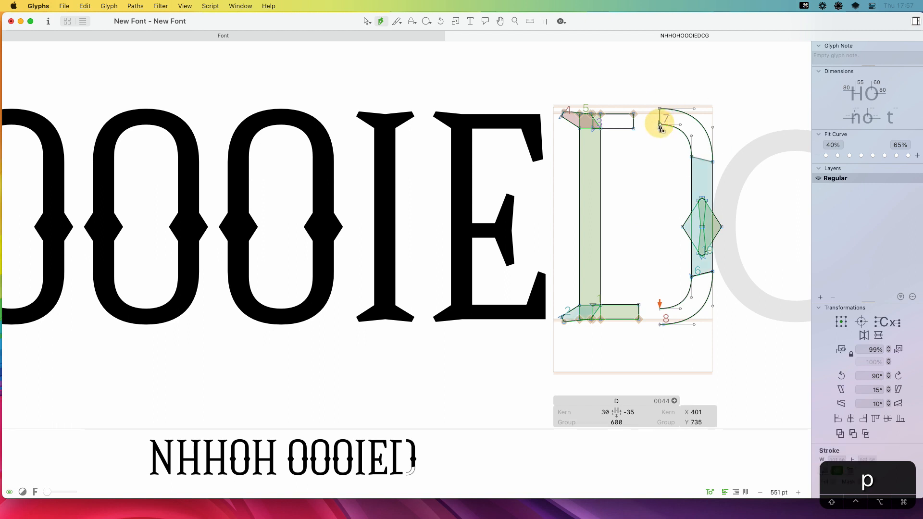
pyautogui.click(660, 311)
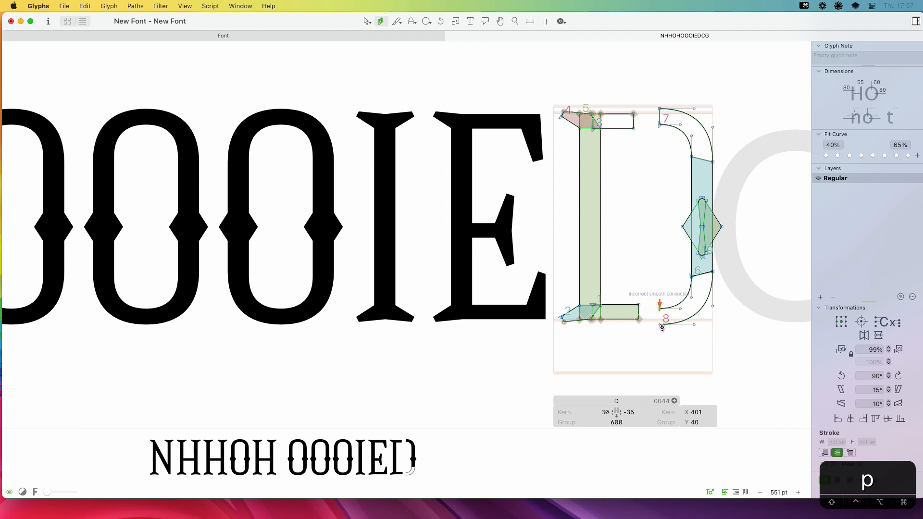
pyautogui.click(660, 326)
pyautogui.press('v')
pyautogui.press('space')
pyautogui.moveTo(656, 338); pyautogui.dragTo(593, 371)
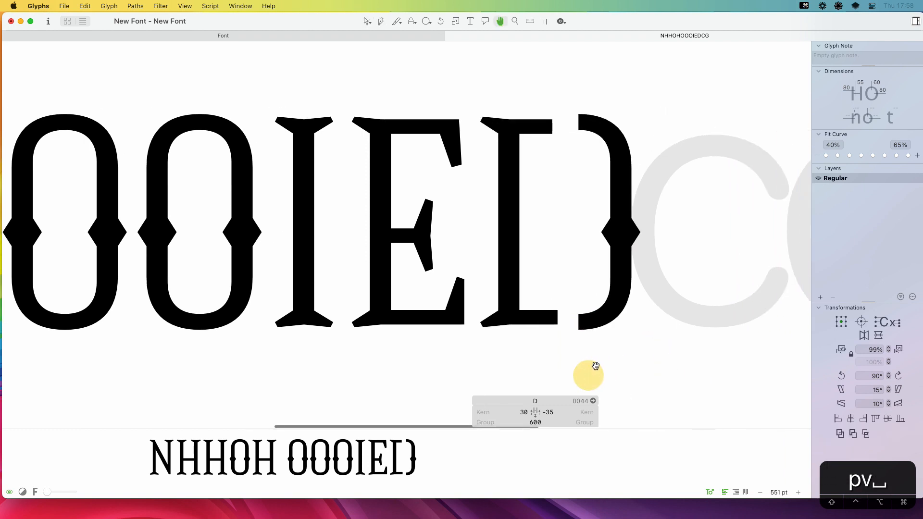
# Lower the D's top curve to Y 574 and raise its bottom curve to the baseline at Y 0
pyautogui.moveTo(638, 102); pyautogui.dragTo(575, 200)
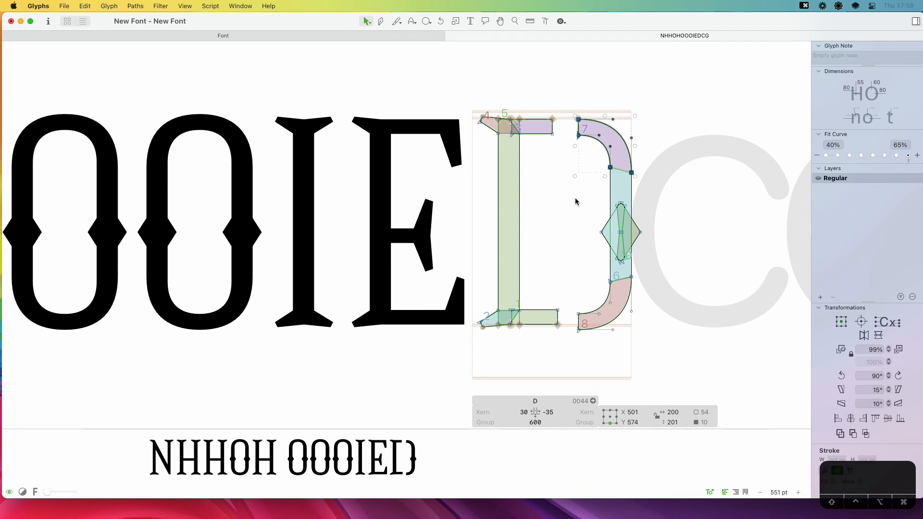
pyautogui.press('space')
pyautogui.moveTo(660, 271); pyautogui.dragTo(562, 348)
pyautogui.hotkey('shift', 'Up')
pyautogui.hotkey('shift', 'Up')
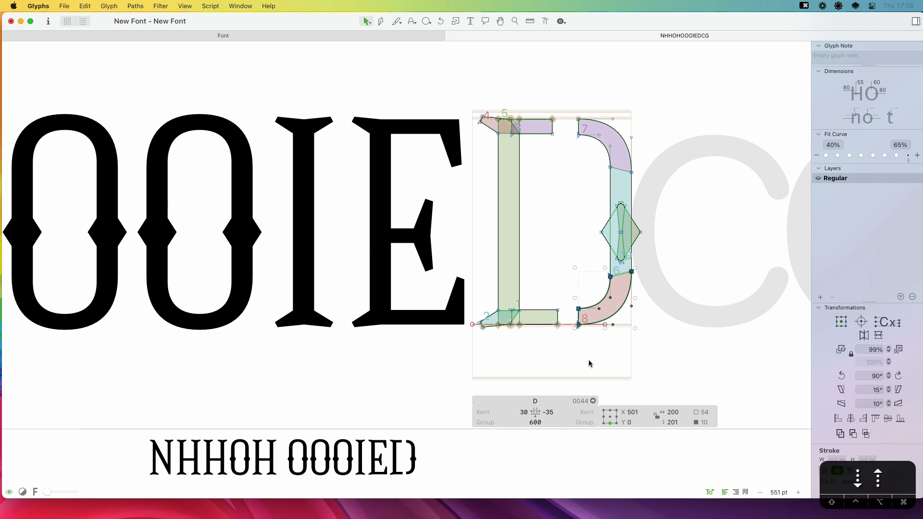
pyautogui.click(588, 360)
# Shift the D's whole right half with its spur left to X 388 so the curves overlap the arms
pyautogui.moveTo(657, 86); pyautogui.dragTo(568, 352)
pyautogui.hotkey('shift', 'Left')
pyautogui.hotkey('shift', 'Left')
pyautogui.hotkey('shift', 'Left')
pyautogui.hotkey('shift', 'Left')
pyautogui.hotkey('shift', 'Left')
pyautogui.hotkey('shift', 'Left')
pyautogui.hotkey('shift', 'Left')
pyautogui.hotkey('shift', 'Left')
pyautogui.hotkey('shift', 'Left')
pyautogui.hotkey('shift', 'Left')
pyautogui.hotkey('shift', 'Left')
pyautogui.hotkey('shift', 'Left')
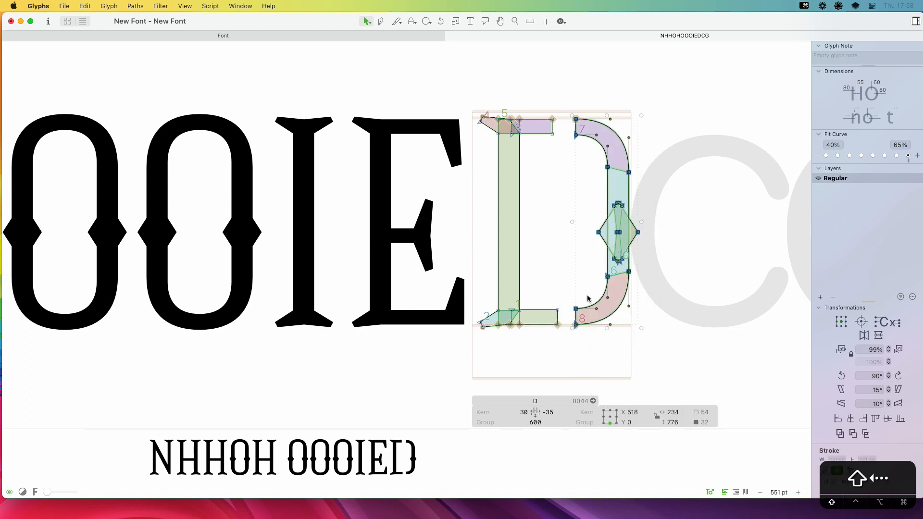
pyautogui.hotkey('shift', 'Right')
pyautogui.hotkey('shift', 'Right')
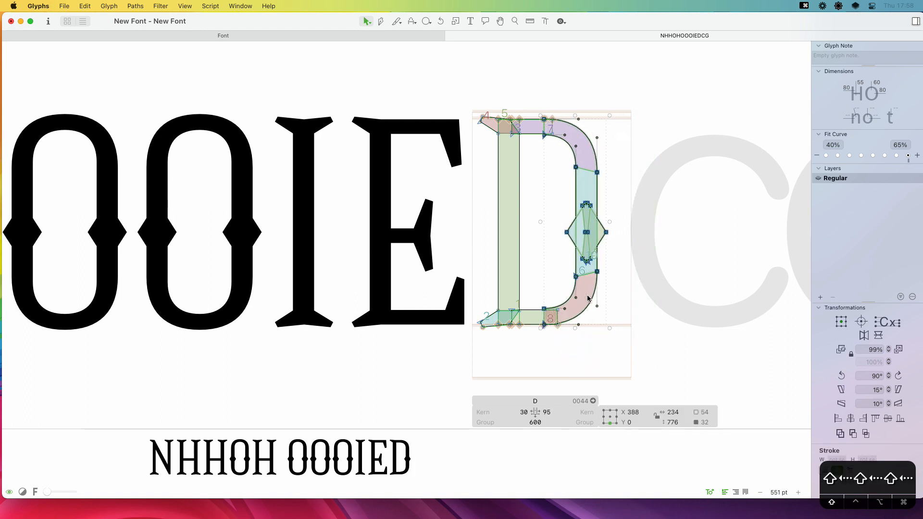
pyautogui.hotkey('shift', 'Left')
pyautogui.hotkey('shift', 'Left')
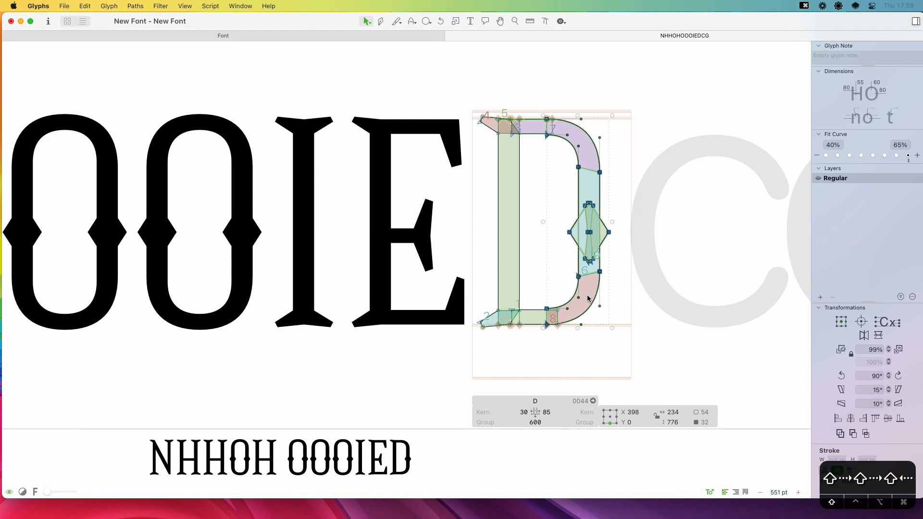
# Raise the inner contour of the D's top curve to Y 599 to bring it up to the arm's lower edge
pyautogui.press('z')
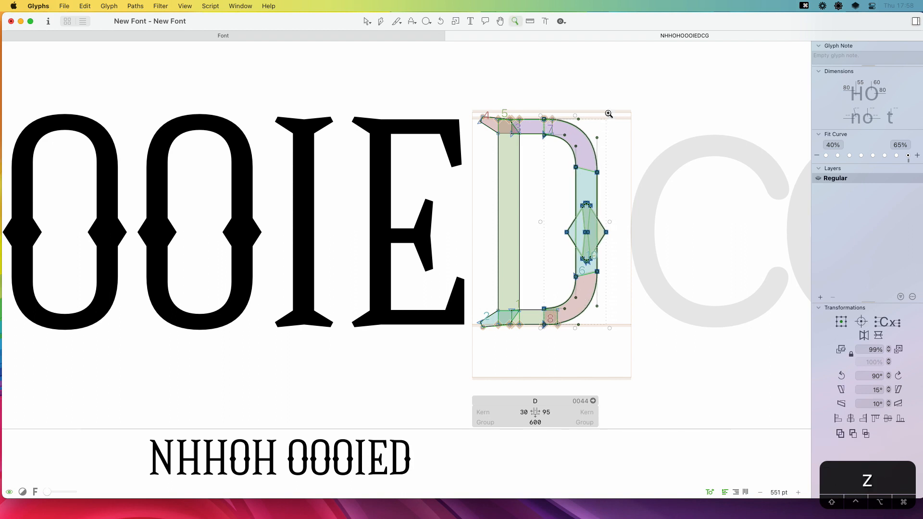
pyautogui.click(554, 154)
pyautogui.press('v')
pyautogui.press('z')
pyautogui.click(450, 175)
pyautogui.press('v')
pyautogui.moveTo(377, 289); pyautogui.dragTo(486, 225)
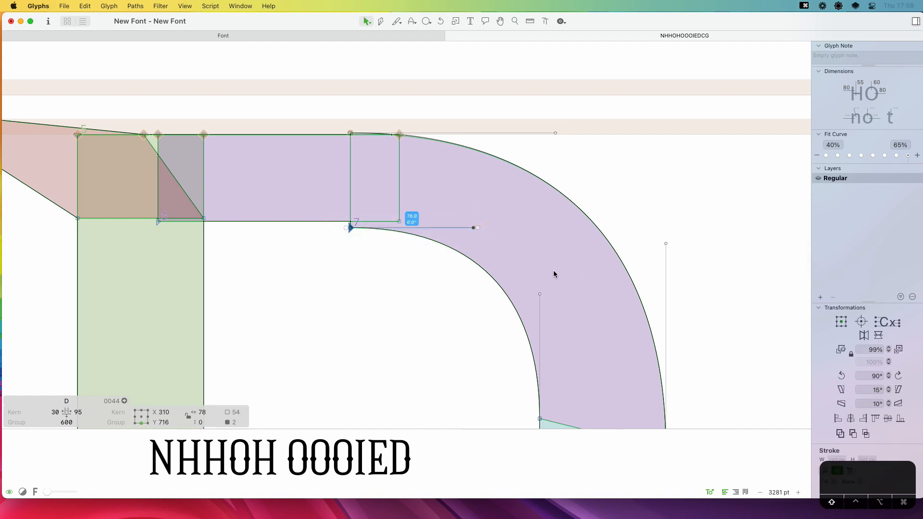
pyautogui.moveTo(552, 274); pyautogui.dragTo(515, 309)
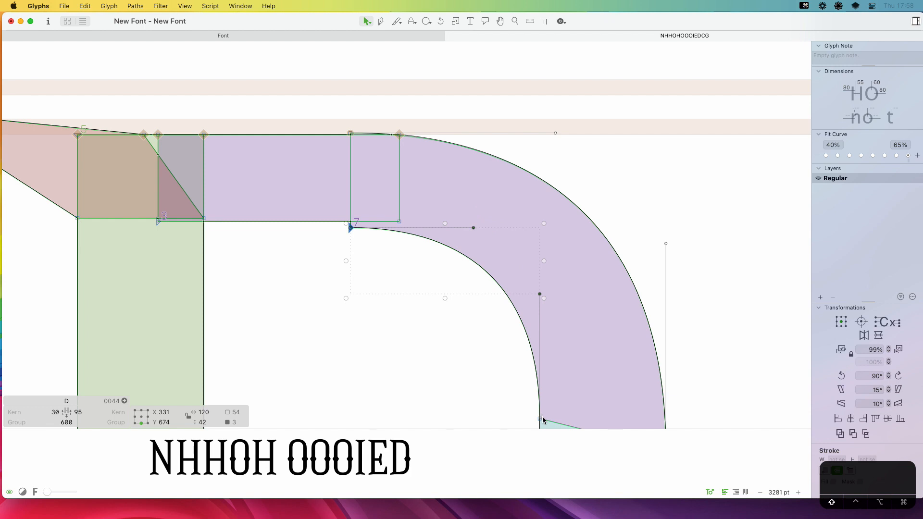
pyautogui.press('space')
pyautogui.moveTo(424, 334); pyautogui.dragTo(464, 193)
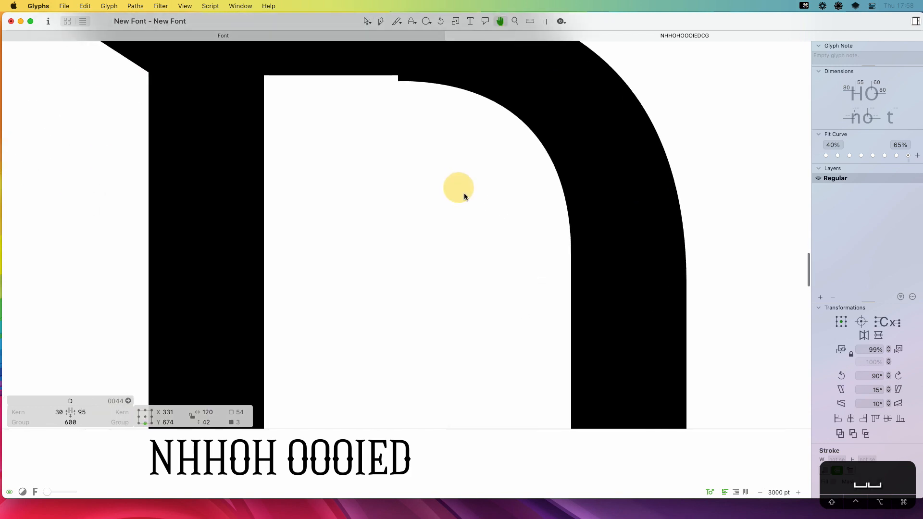
pyautogui.click(504, 266)
pyautogui.moveTo(576, 283); pyautogui.dragTo(579, 286)
pyautogui.press('space')
pyautogui.moveTo(512, 240); pyautogui.dragTo(503, 288)
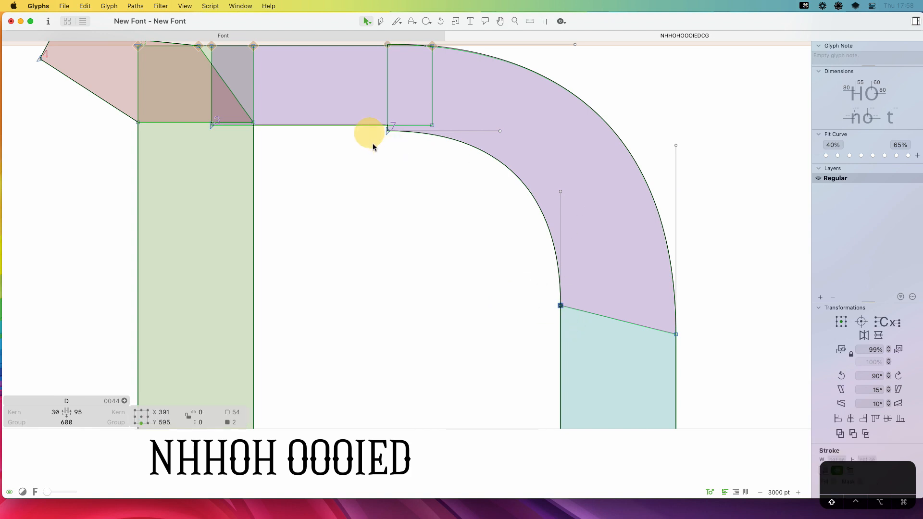
pyautogui.keyDown('shift'); pyautogui.click(381, 128); pyautogui.keyUp('shift')
pyautogui.press('Up')
pyautogui.press('Up')
pyautogui.press('Up')
pyautogui.press('Up')
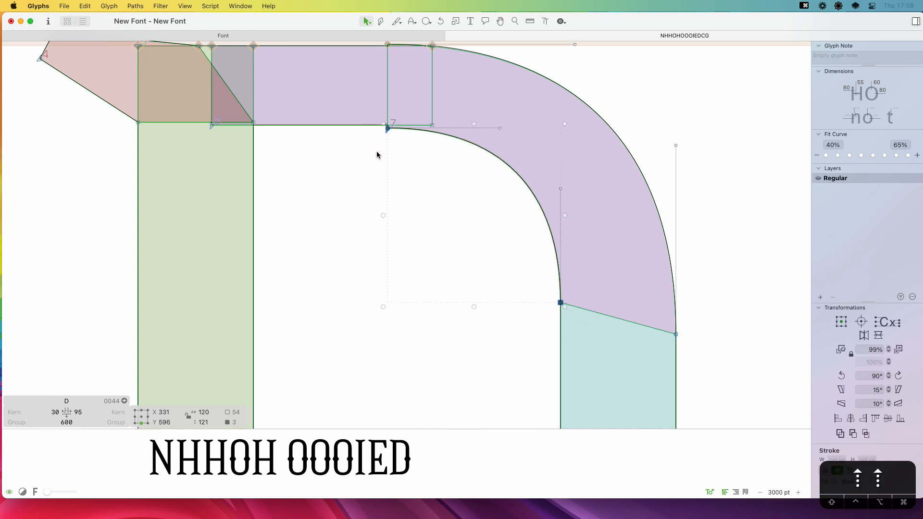
# Lower the D's top curve by one unit to line up with the arm's upper edge, keeping its horizontal position
pyautogui.press('super+minus')
pyautogui.press('super+minus')
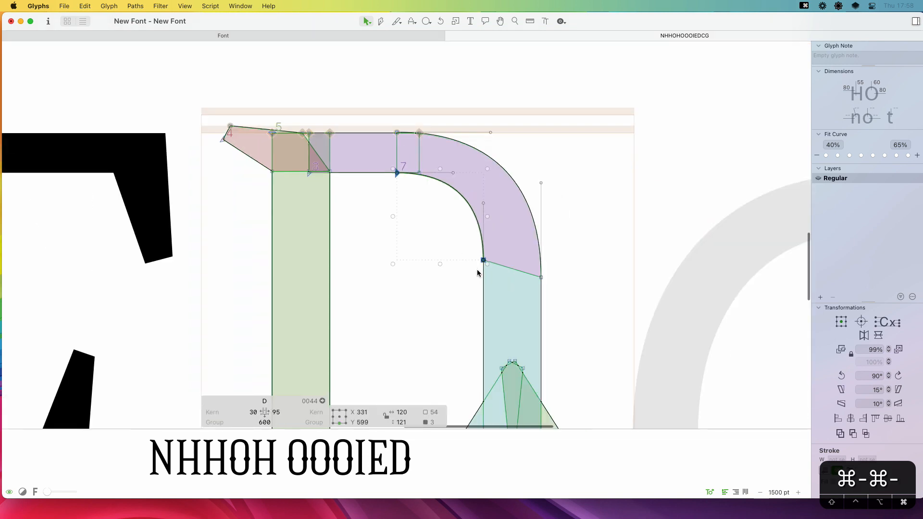
pyautogui.press('space')
pyautogui.moveTo(428, 268); pyautogui.dragTo(486, 213)
pyautogui.press('z')
pyautogui.moveTo(594, 82); pyautogui.dragTo(376, 234)
pyautogui.press('v')
pyautogui.doubleClick(494, 145)
pyautogui.press('Left')
pyautogui.press('Left')
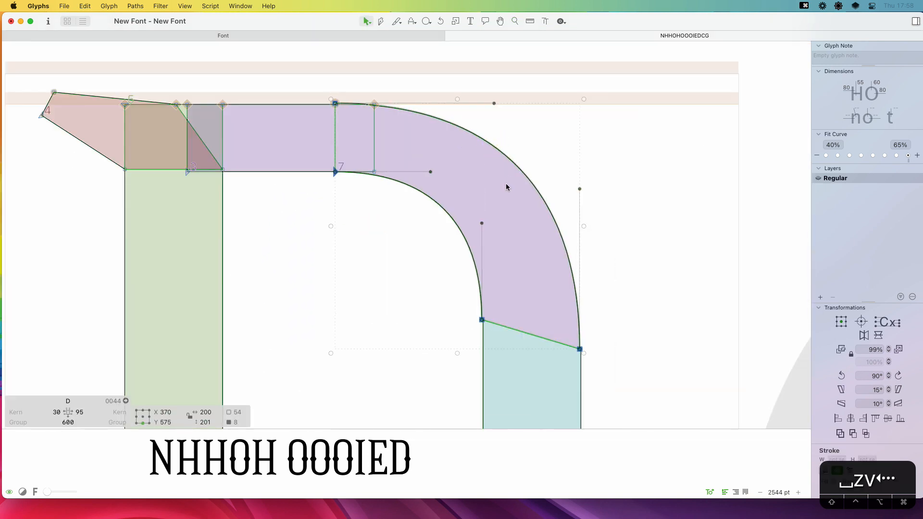
pyautogui.press('Right')
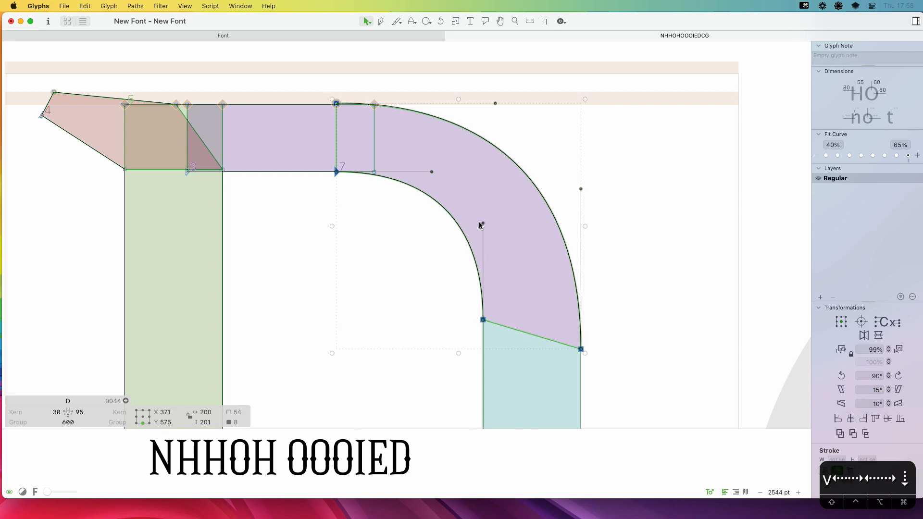
pyautogui.click(466, 233)
pyautogui.press('space')
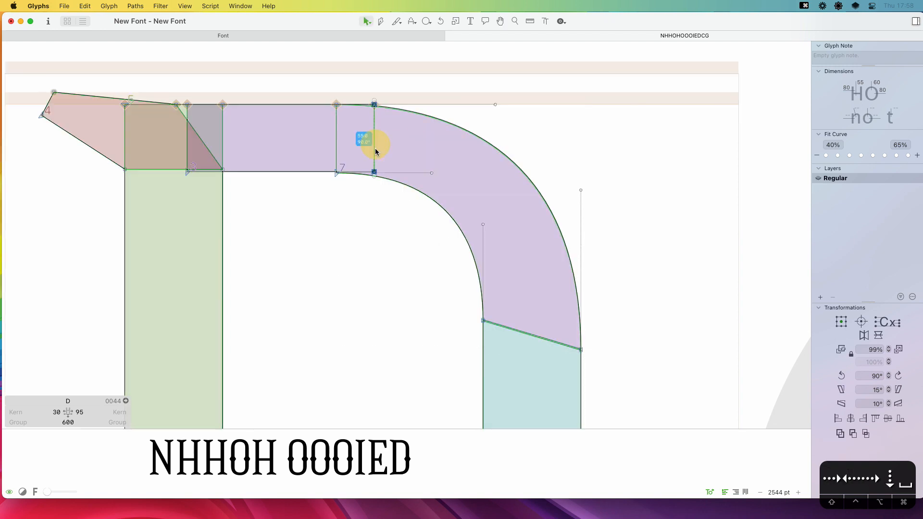
# Pull the top arm's right end back to X 271 where the curve starts, and raise the inner contour to Y 599
pyautogui.moveTo(374, 105); pyautogui.dragTo(337, 105)
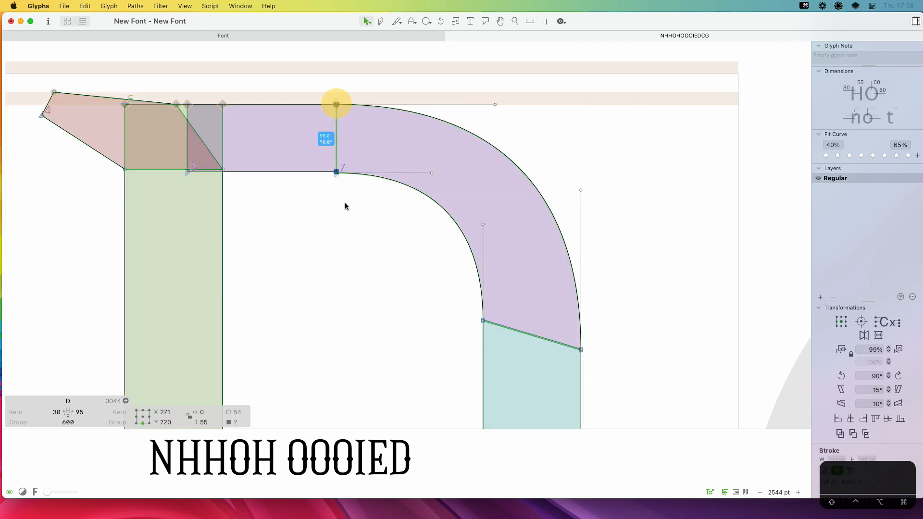
pyautogui.click(336, 173)
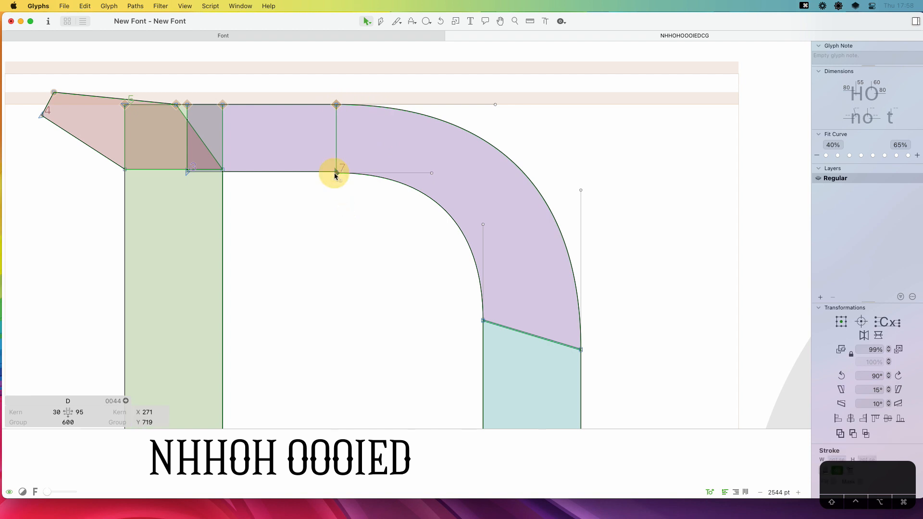
pyautogui.keyDown('shift'); pyautogui.click(484, 321); pyautogui.keyUp('shift')
pyautogui.press('space')
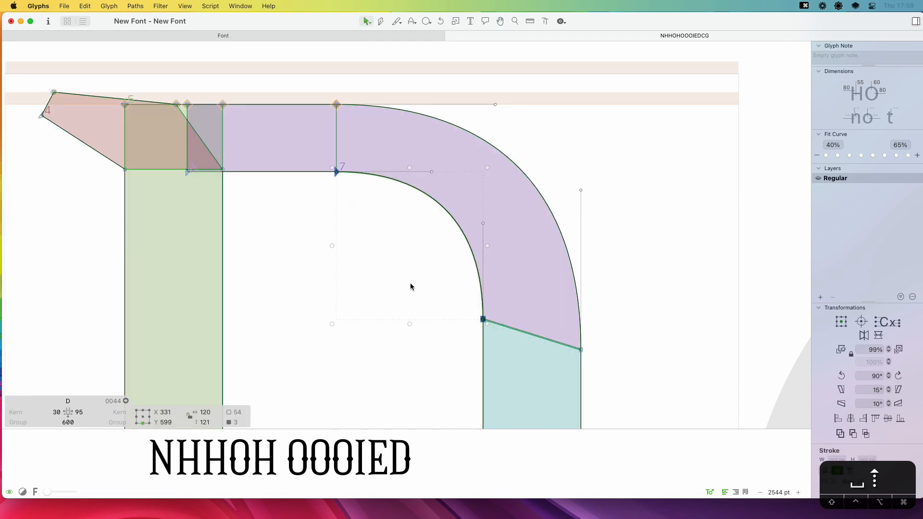
# Pull the D's bottom arm's right end back to X 271 where the curve starts, and lower the curve's inner contour to Y 55
pyautogui.press('space')
pyautogui.press('super+minus')
pyautogui.press('super+minus')
pyautogui.press('super+minus')
pyautogui.press('space')
pyautogui.moveTo(441, 267); pyautogui.dragTo(524, 96)
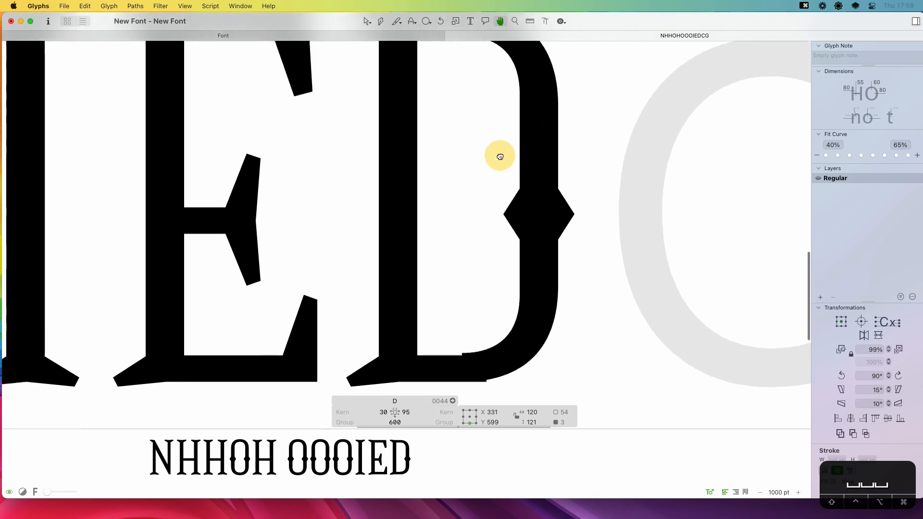
pyautogui.doubleClick(513, 319)
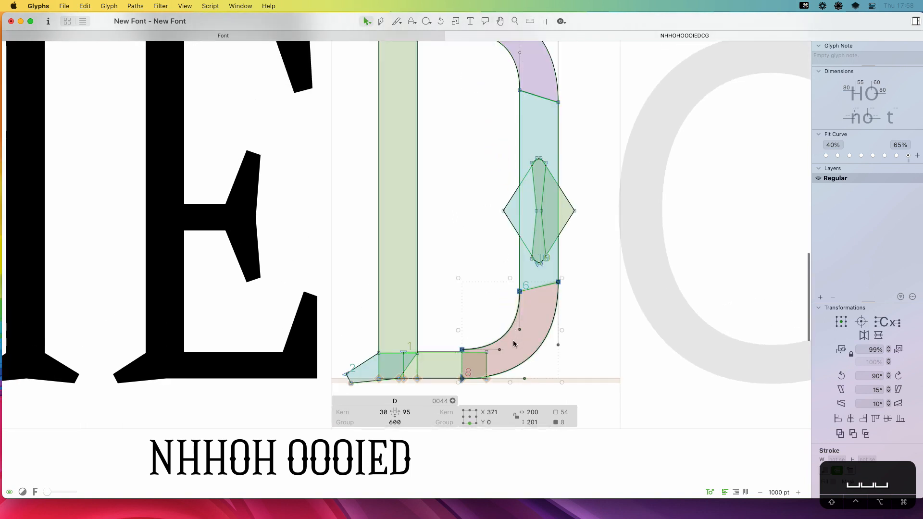
pyautogui.press('z')
pyautogui.moveTo(528, 320); pyautogui.dragTo(406, 393)
pyautogui.press('v')
pyautogui.click(541, 354)
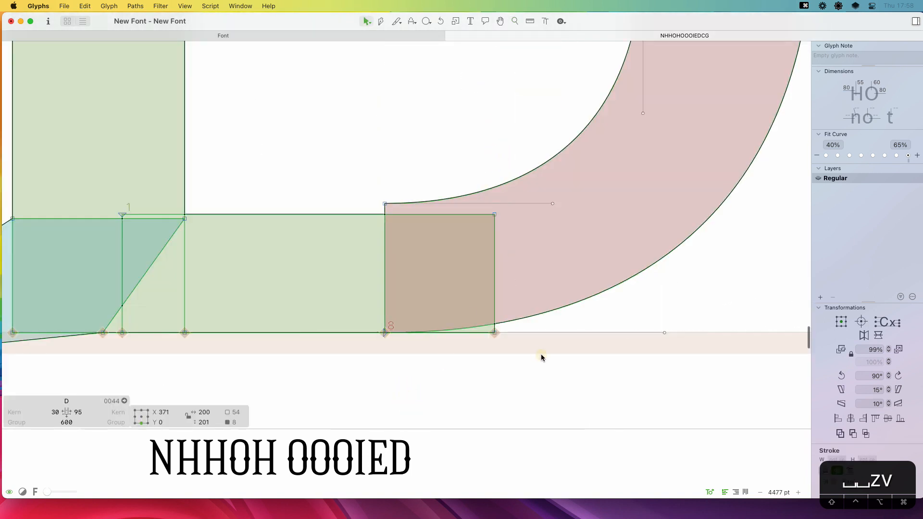
pyautogui.click(494, 307)
pyautogui.moveTo(496, 333); pyautogui.dragTo(386, 338)
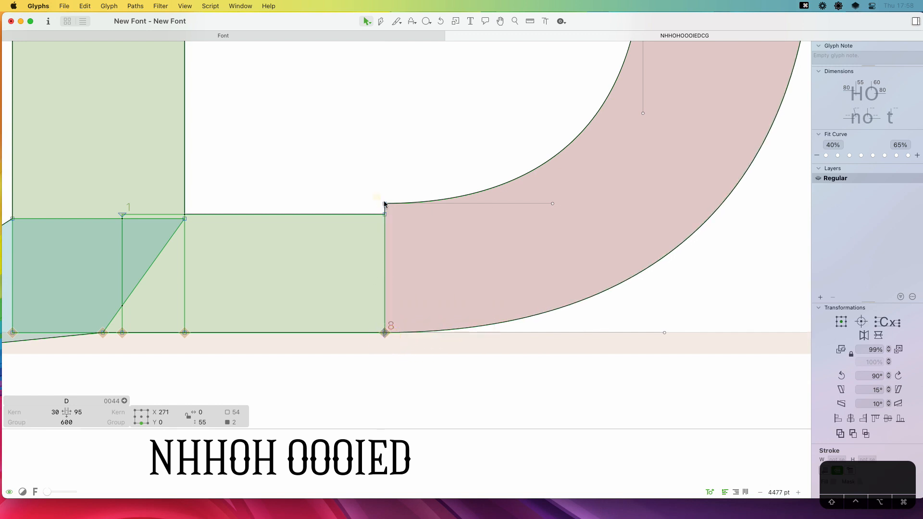
pyautogui.scroll(5, 478, 159)
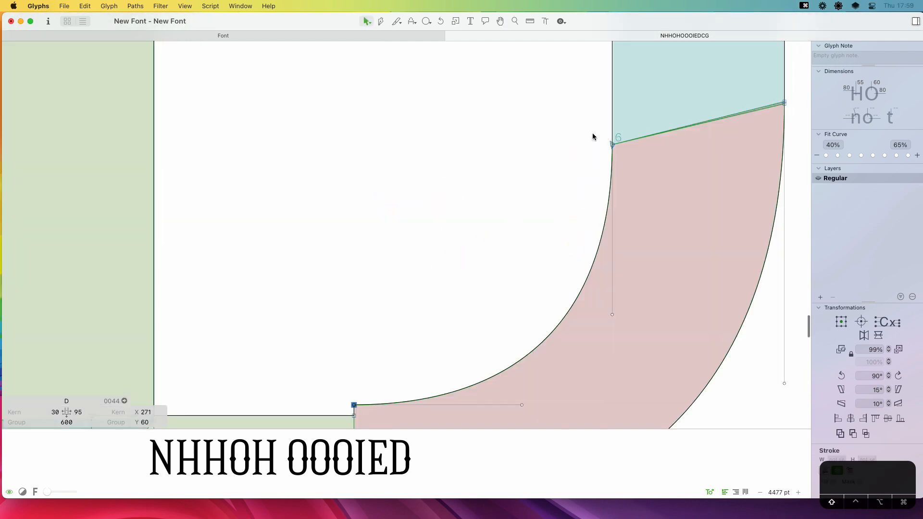
pyautogui.keyDown('shift'); pyautogui.click(612, 144); pyautogui.keyUp('shift')
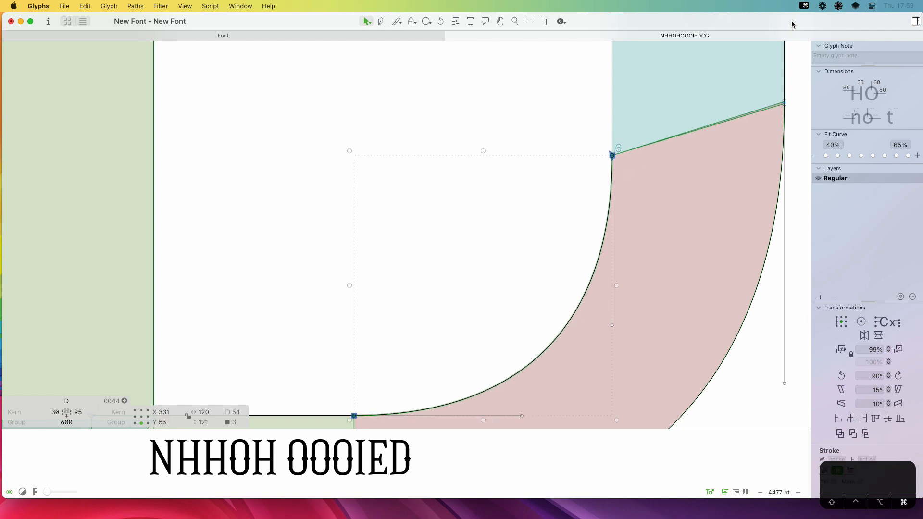
# Link the D's left sidebearing to H and its right sidebearing to O
pyautogui.press('super+minus')
pyautogui.press('super+minus')
pyautogui.press('super+minus')
pyautogui.press('super+minus')
pyautogui.press('super+minus')
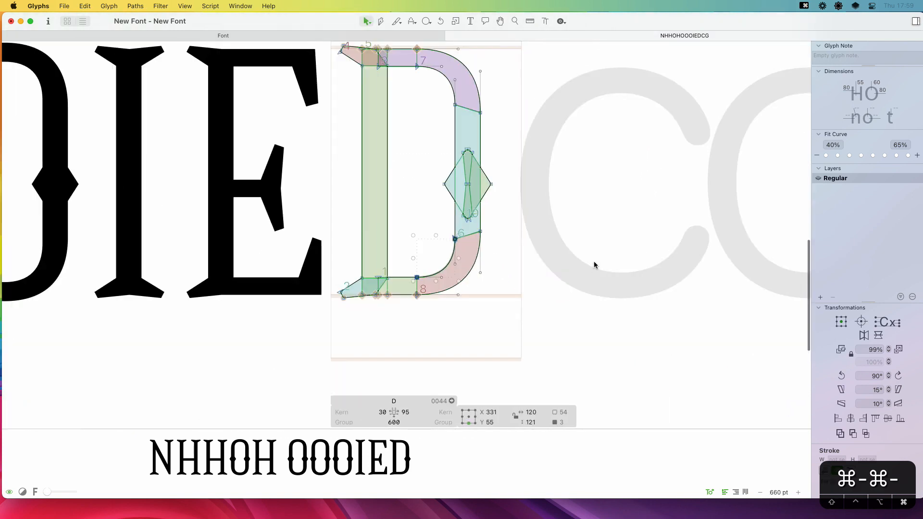
pyautogui.press('space')
pyautogui.moveTo(522, 207); pyautogui.dragTo(592, 234)
pyautogui.click(453, 413)
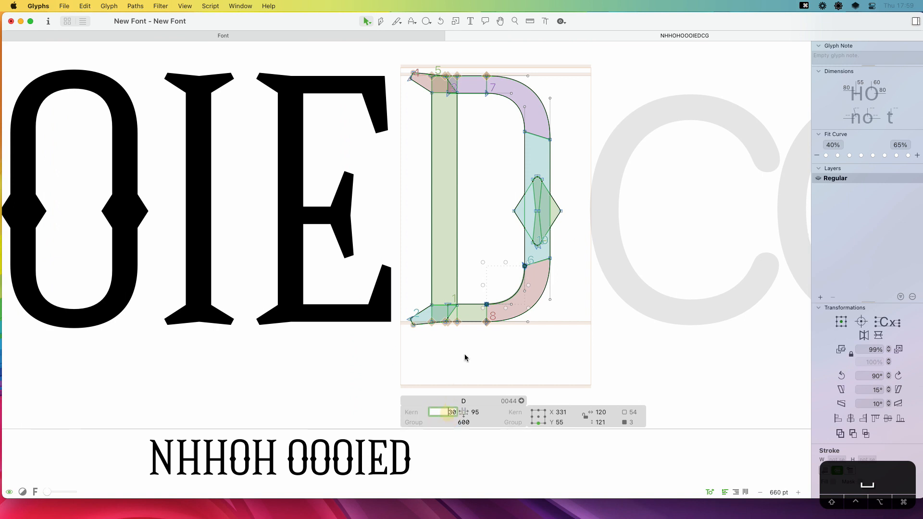
pyautogui.press('super+a')
pyautogui.write('H')
pyautogui.press('Tab')
pyautogui.write('O')
pyautogui.press('Return')
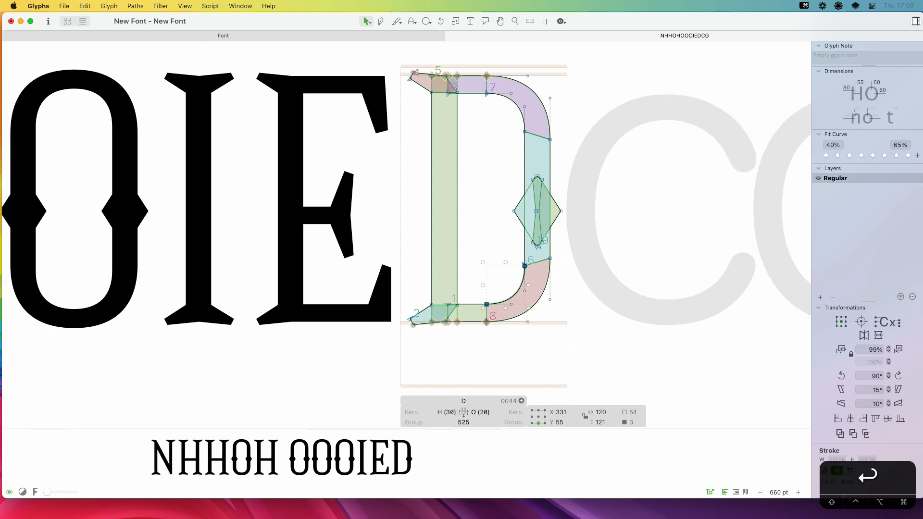
# Check the D's shape and spacing against the neighbouring letters in the text line
pyautogui.press('t')
pyautogui.press('super+minus')
pyautogui.press('Escape')
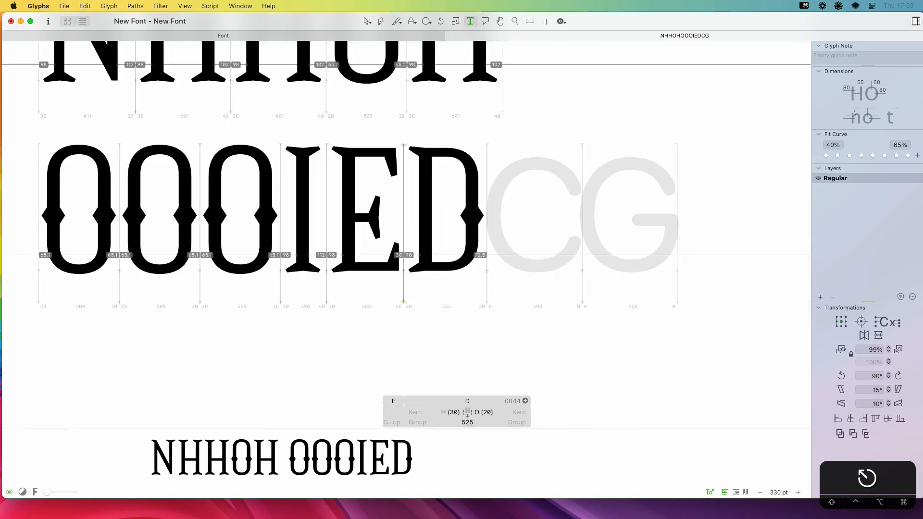
pyautogui.press('space')
pyautogui.moveTo(428, 207); pyautogui.dragTo(503, 215)
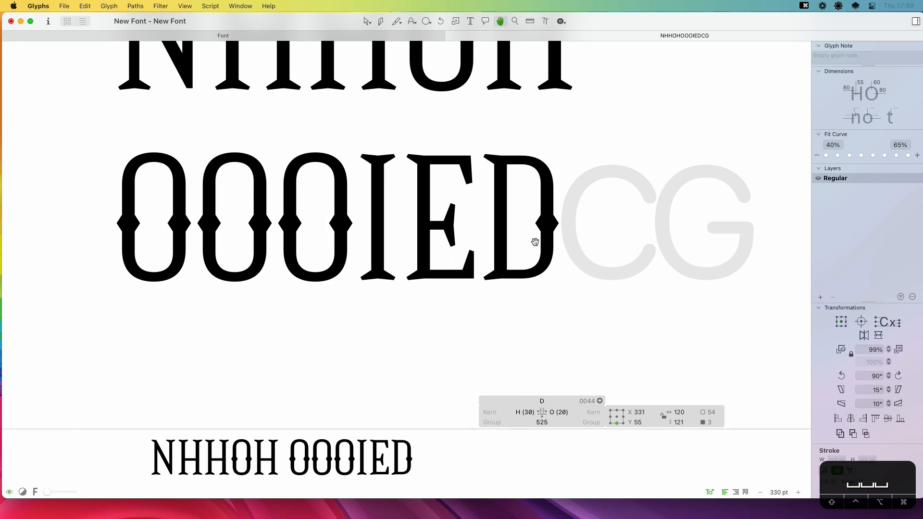
pyautogui.press('space')
pyautogui.moveTo(532, 247); pyautogui.dragTo(443, 233)
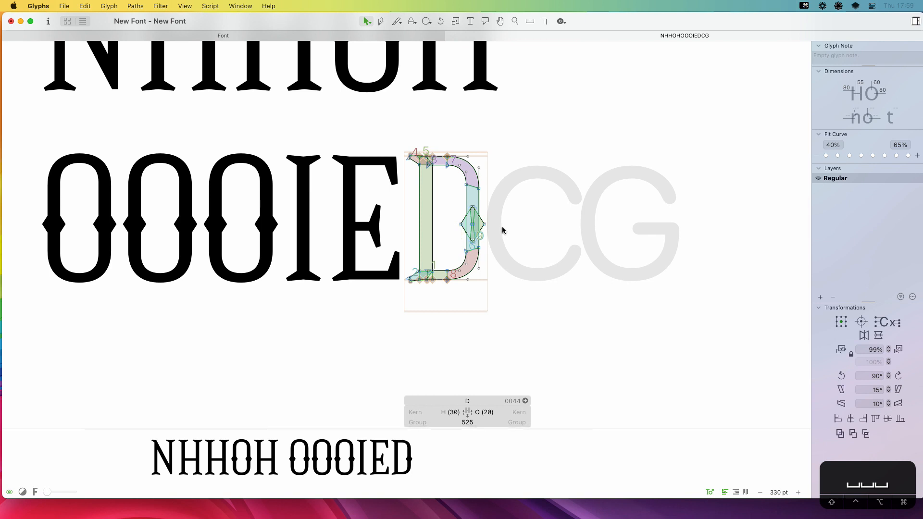
# Copy the whole O outline into the empty C glyph
pyautogui.doubleClick(246, 219)
pyautogui.press('cmd+a')
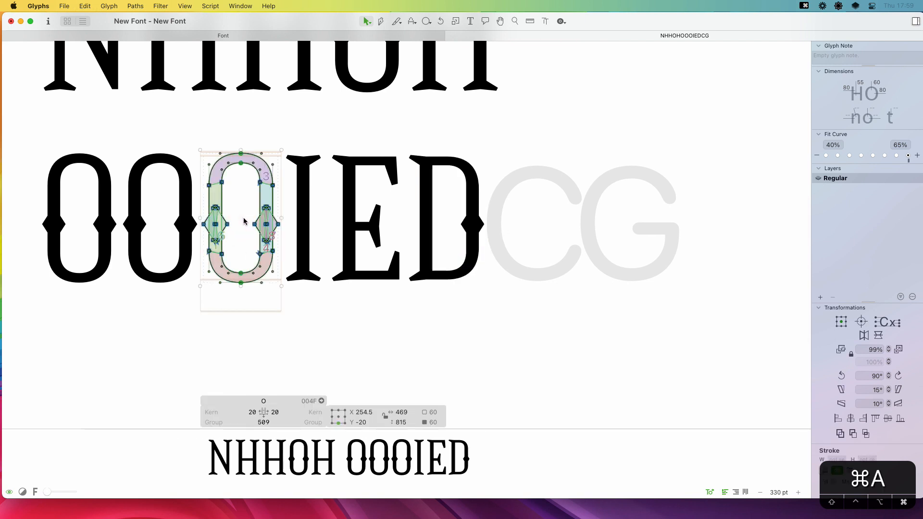
pyautogui.doubleClick(533, 249)
pyautogui.press('super+v')
# Delete the right spur and the right stem from the C to open its right side
pyautogui.press('z')
pyautogui.moveTo(606, 117); pyautogui.dragTo(418, 331)
pyautogui.press('v')
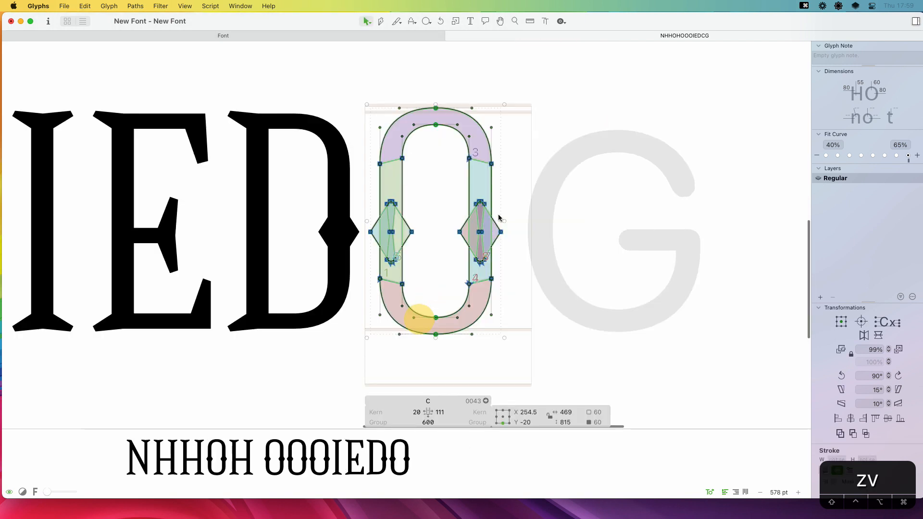
pyautogui.click(532, 210)
pyautogui.moveTo(515, 198); pyautogui.dragTo(440, 268)
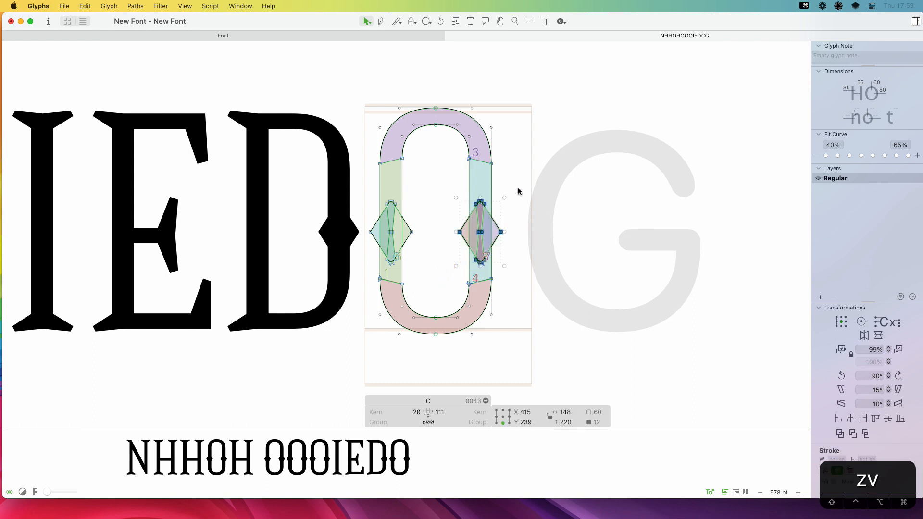
pyautogui.moveTo(518, 190); pyautogui.dragTo(450, 269)
pyautogui.press('BackSpace')
pyautogui.doubleClick(469, 244)
pyautogui.press('BackSpace')
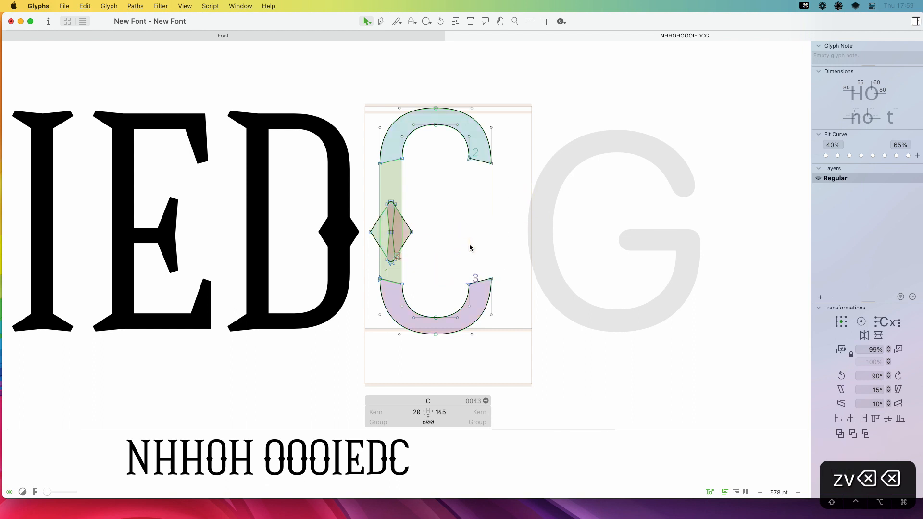
# Lower the inner corner of the C's top terminal to Y 594 to make its end flat
pyautogui.click(468, 159)
pyautogui.press('z')
pyautogui.moveTo(529, 103); pyautogui.dragTo(391, 239)
pyautogui.press('v')
pyautogui.click(418, 208)
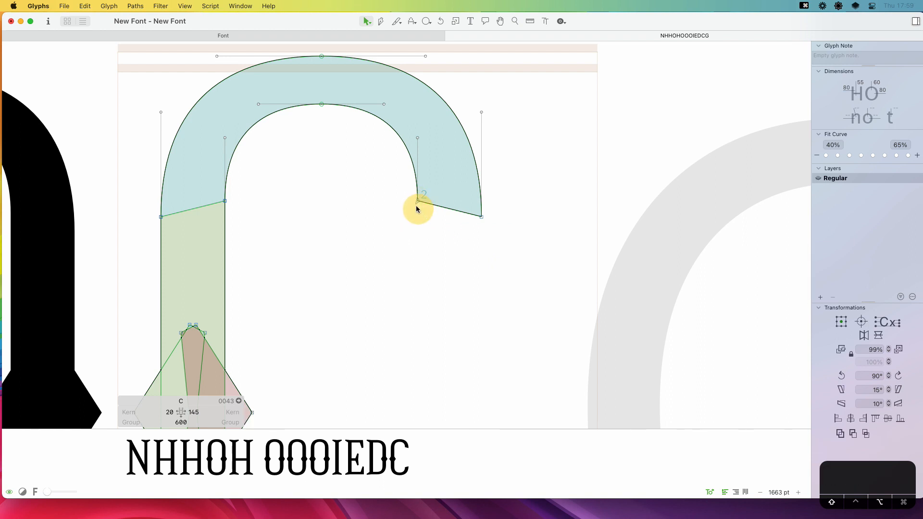
pyautogui.click(422, 207)
pyautogui.moveTo(419, 208); pyautogui.dragTo(418, 218)
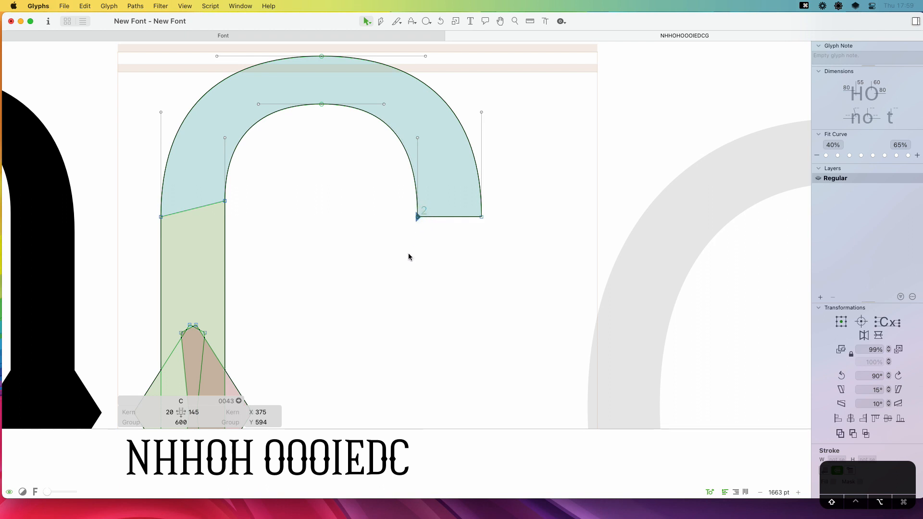
# Raise the inner corner of the C's bottom terminal to Y 181 to make its end flat, leaving its handle in place
pyautogui.press('space')
pyautogui.press('super+minus')
pyautogui.press('super+minus')
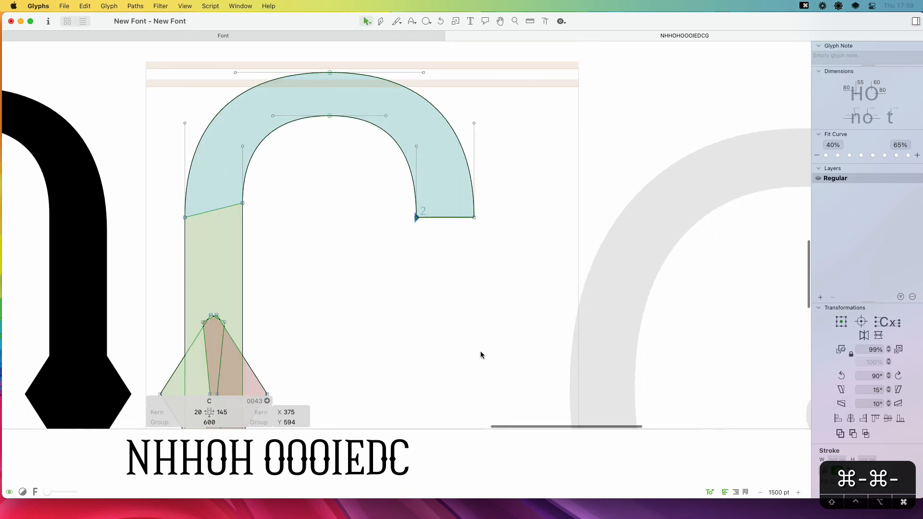
pyautogui.press('space')
pyautogui.moveTo(482, 354); pyautogui.dragTo(503, 95)
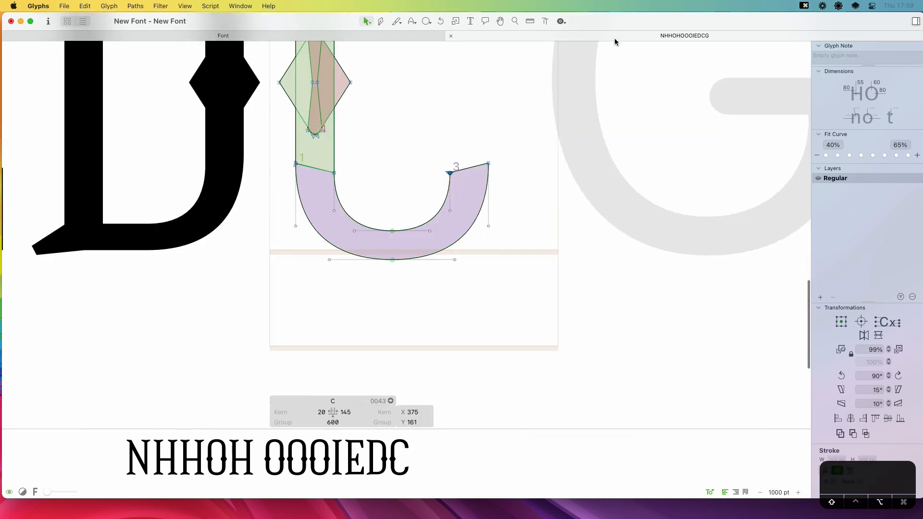
pyautogui.hotkey('alt', 'Up')
pyautogui.hotkey('alt', 'Up')
pyautogui.hotkey('alt', 'Up')
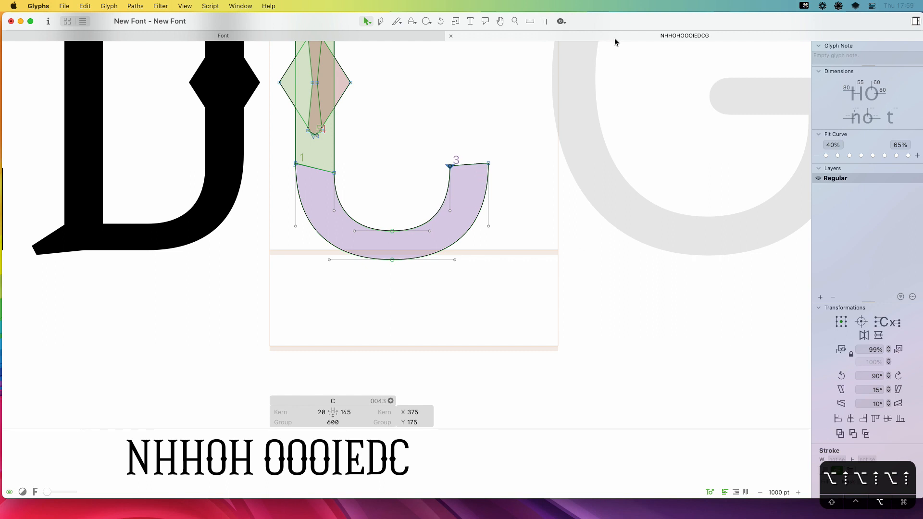
pyautogui.hotkey('alt', 'Up')
pyautogui.hotkey('alt', 'Down')
pyautogui.hotkey('alt', 'Up')
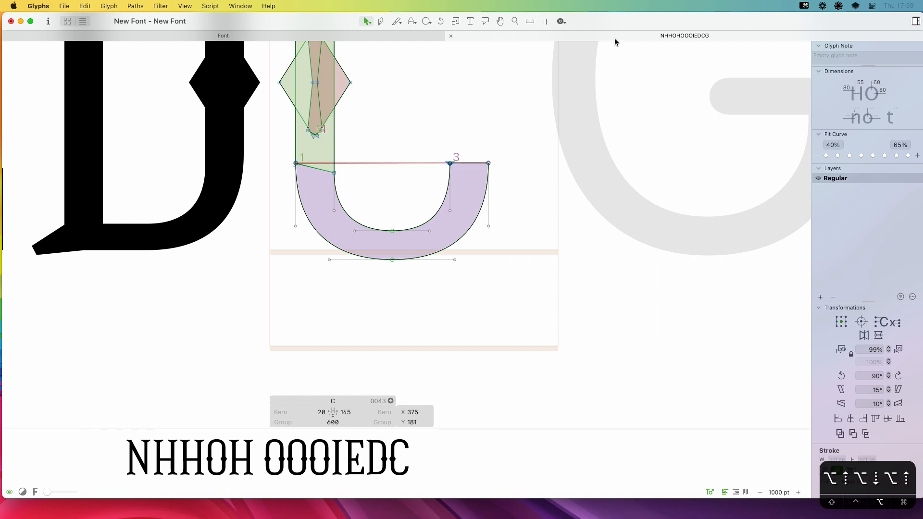
# Thin the C's top terminal by moving its inner corner right to X 390
pyautogui.press('space')
pyautogui.moveTo(408, 234); pyautogui.dragTo(436, 454)
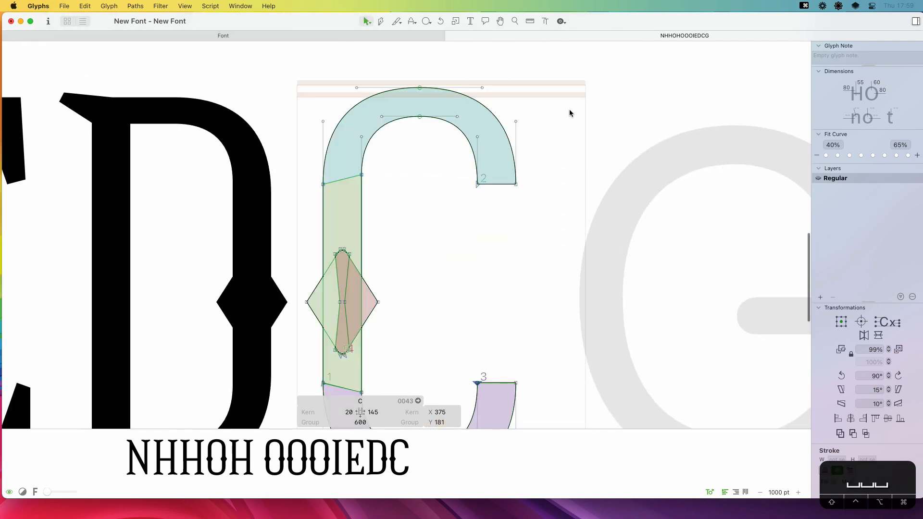
pyautogui.press('z')
pyautogui.moveTo(566, 78); pyautogui.dragTo(350, 262)
pyautogui.press('v')
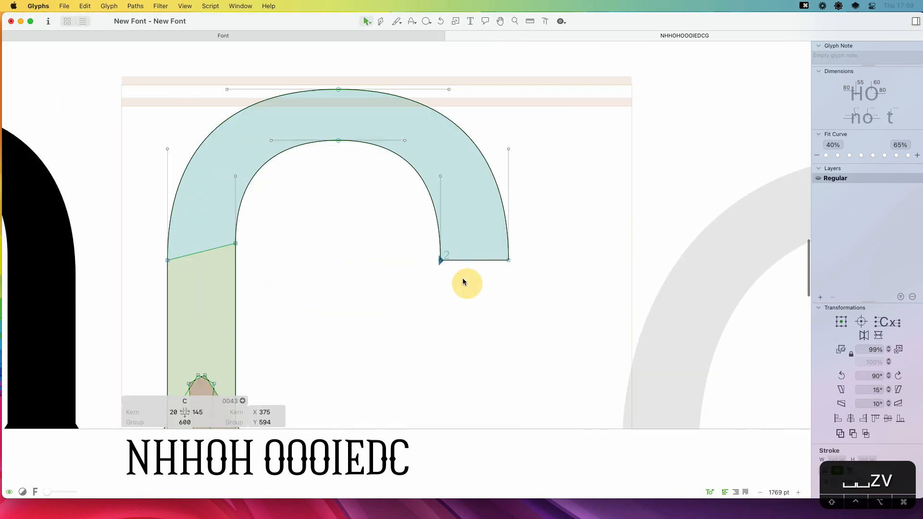
pyautogui.hotkey('shift', 'Right')
pyautogui.press('space')
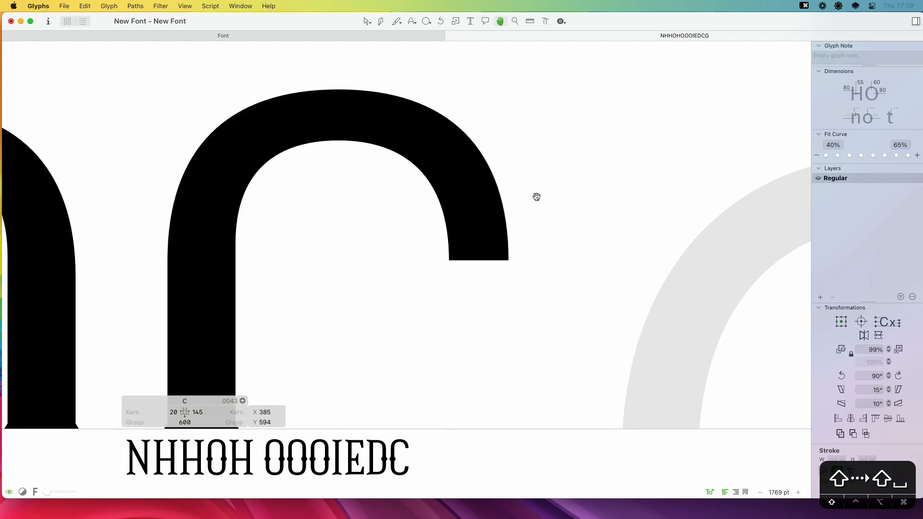
pyautogui.hotkey('shift', 'Right')
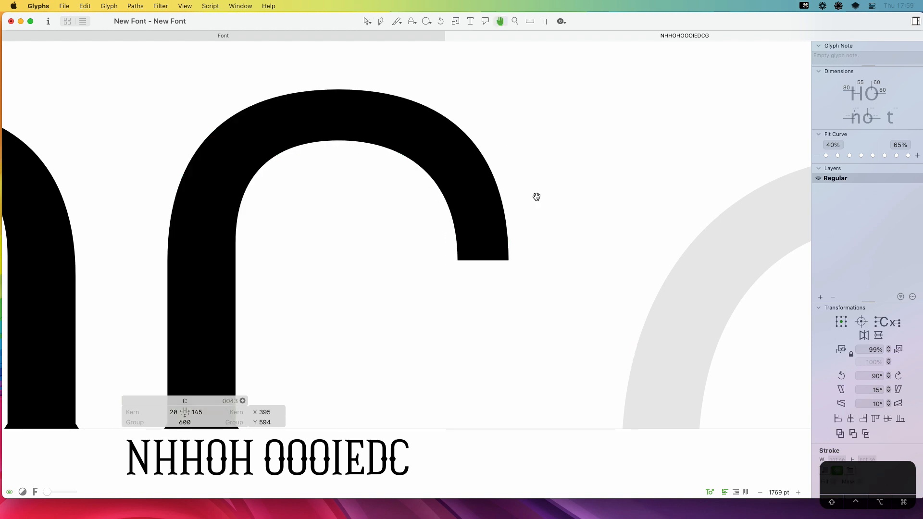
pyautogui.press('Left')
pyautogui.press('Left')
pyautogui.press('Left')
pyautogui.press('Left')
pyautogui.press('Left')
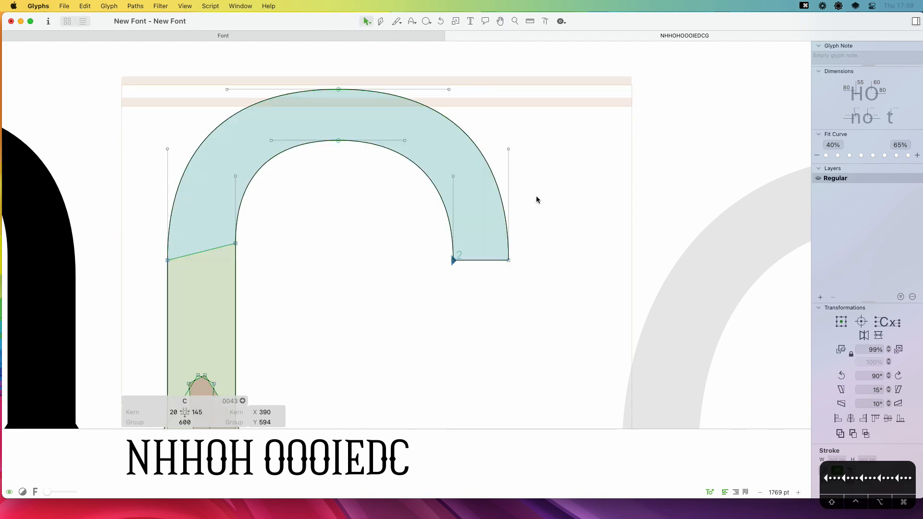
# Shift the C's top terminal with its curve handles five units left to X 389
pyautogui.press('super+minus')
pyautogui.press('super+minus')
pyautogui.press('space')
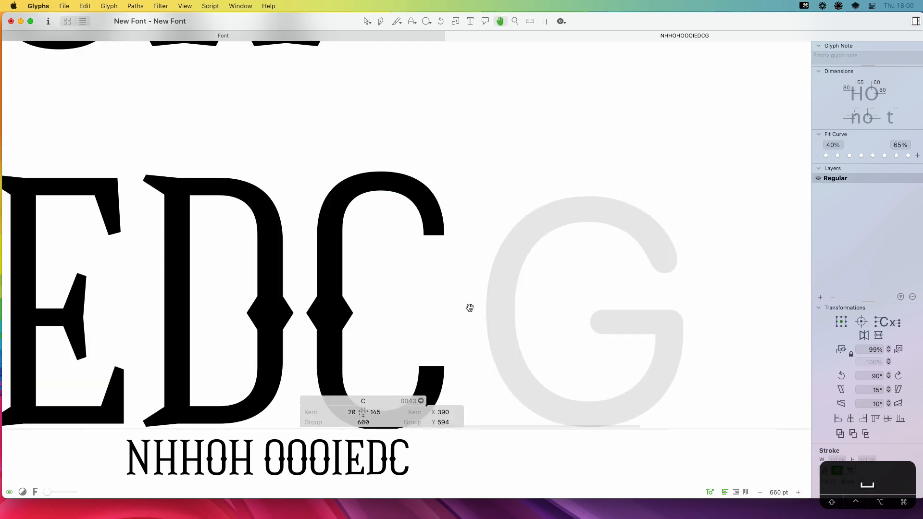
pyautogui.moveTo(470, 307); pyautogui.dragTo(508, 192)
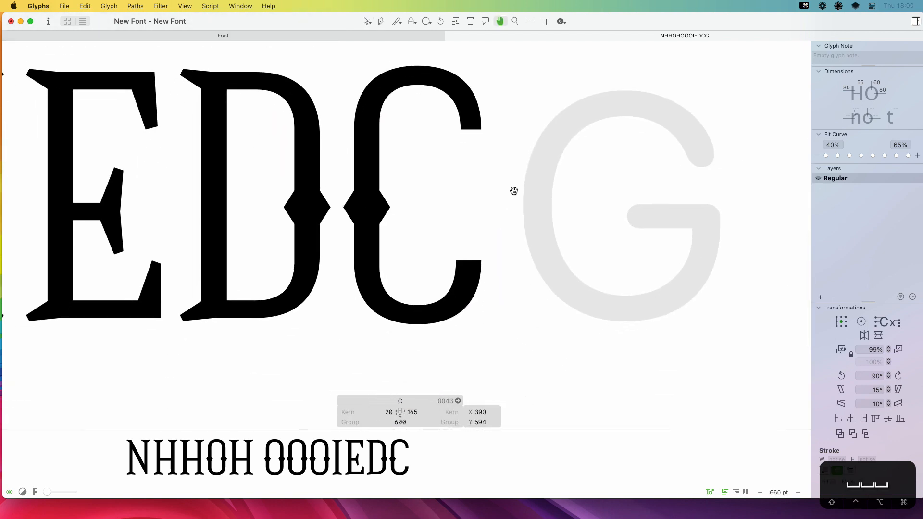
pyautogui.moveTo(497, 46); pyautogui.dragTo(433, 159)
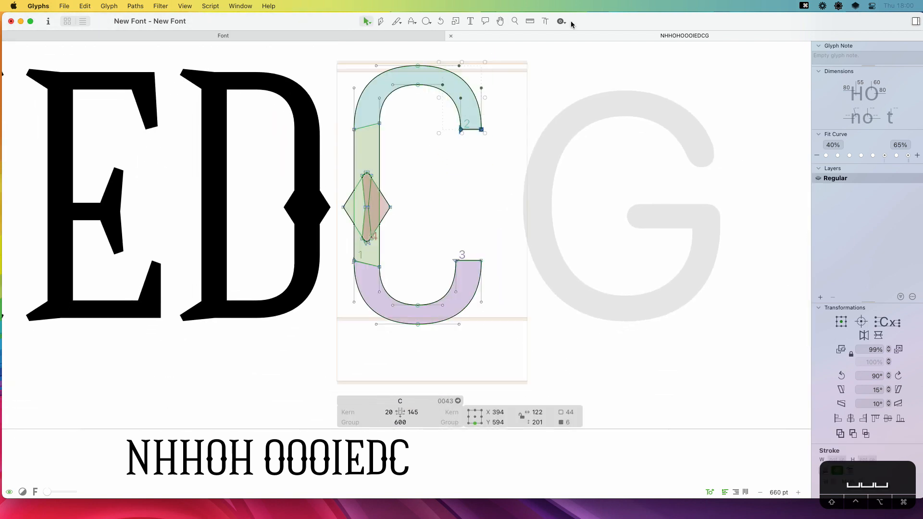
pyautogui.press('Left')
pyautogui.press('Left')
pyautogui.press('Left')
pyautogui.press('Left')
pyautogui.press('Left')
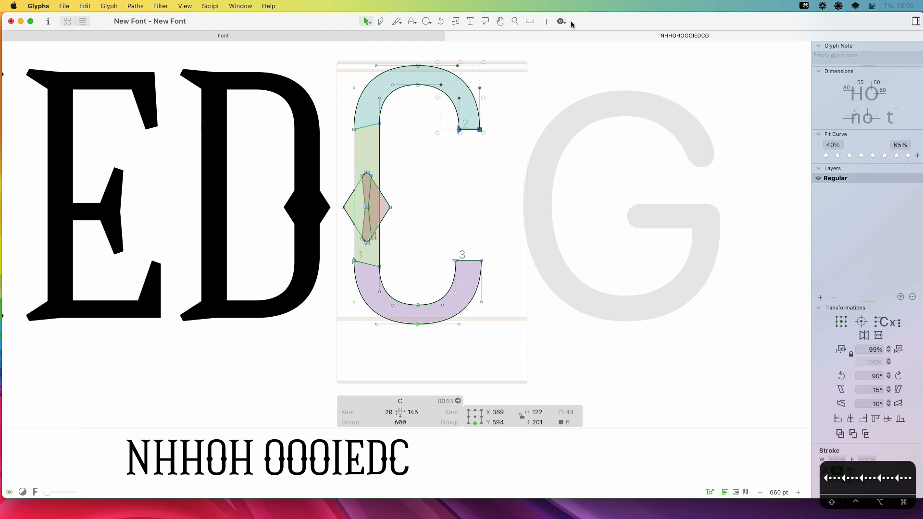
# Shift the right half of the C's top curve, including the apex nodes, left to X 347.5 without moving the unselected handles
pyautogui.moveTo(426, 50); pyautogui.dragTo(410, 105)
pyautogui.hotkey('alt', 'Left')
pyautogui.hotkey('alt', 'Left')
pyautogui.hotkey('alt', 'Left')
pyautogui.hotkey('alt', 'Left')
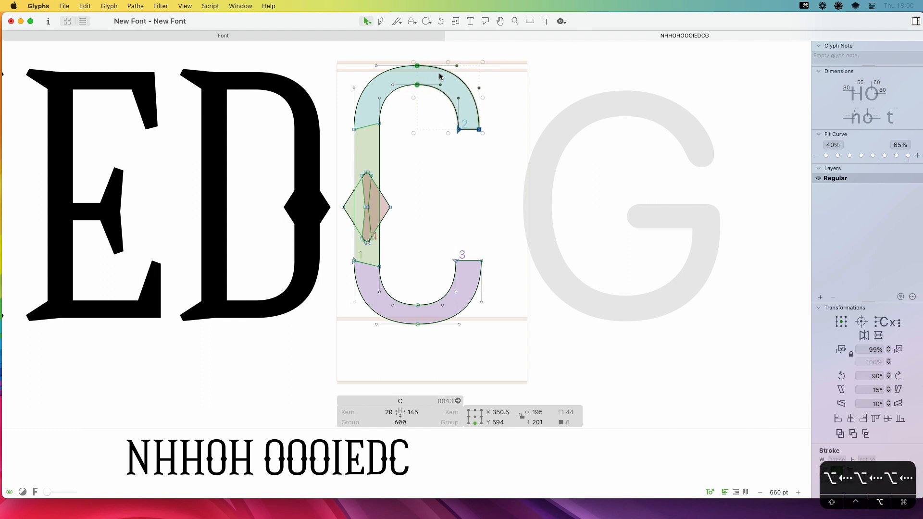
pyautogui.hotkey('alt', 'Left')
pyautogui.press('space')
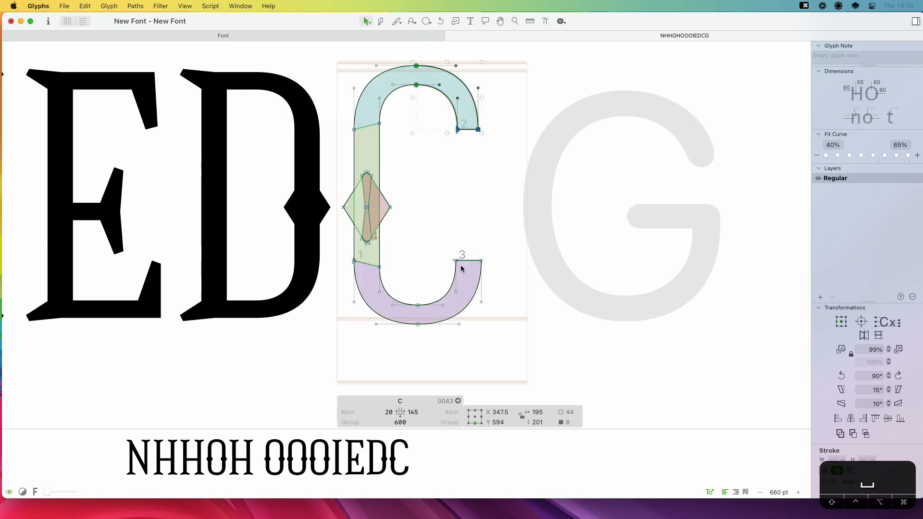
# Duplicate the C's top arc, place the copy between the two arcs with its base at Y 292, and flip it vertically
pyautogui.click(441, 123)
pyautogui.doubleClick(446, 107)
pyautogui.press('super+c')
pyautogui.press('super+v')
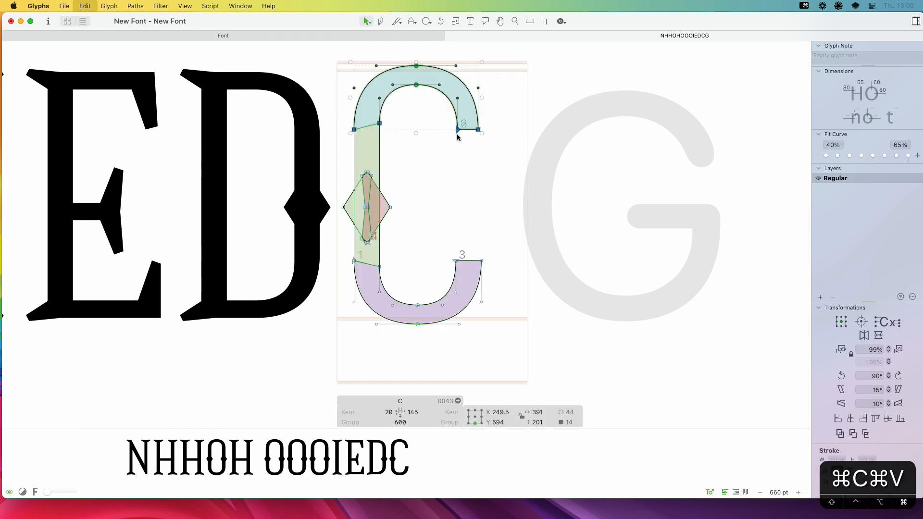
pyautogui.moveTo(457, 130); pyautogui.dragTo(692, 288)
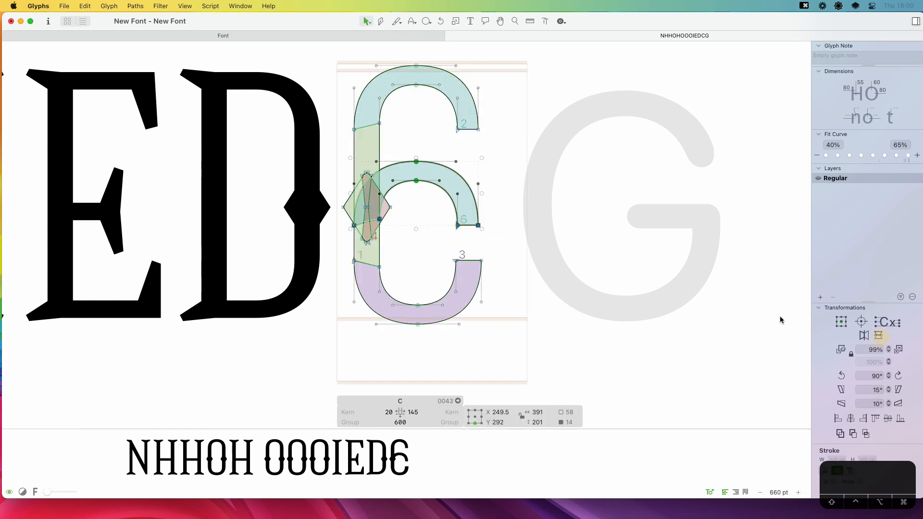
pyautogui.click(878, 335)
pyautogui.moveTo(417, 227); pyautogui.dragTo(417, 325)
pyautogui.press('super+z')
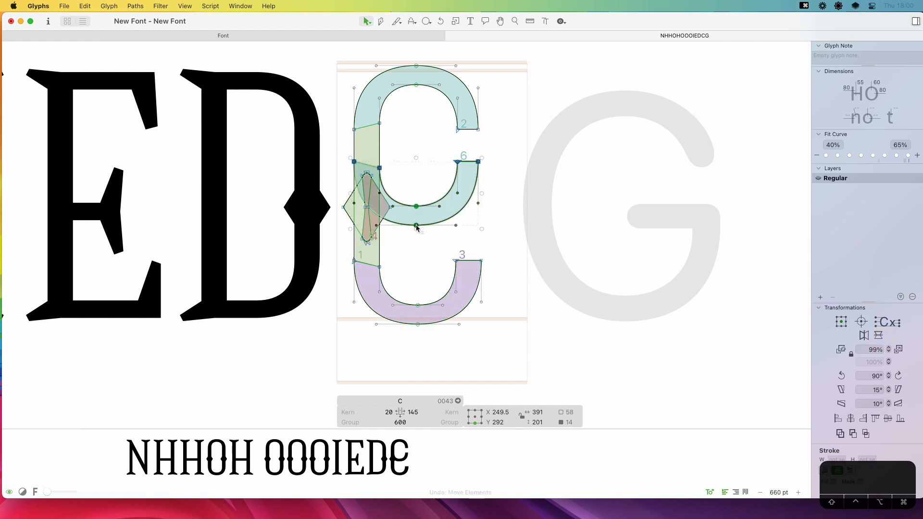
# Align the flipped arc with the C's bottom curve at Y -20 and delete the old bottom arc
pyautogui.moveTo(406, 224); pyautogui.dragTo(439, 250)
pyautogui.press('z')
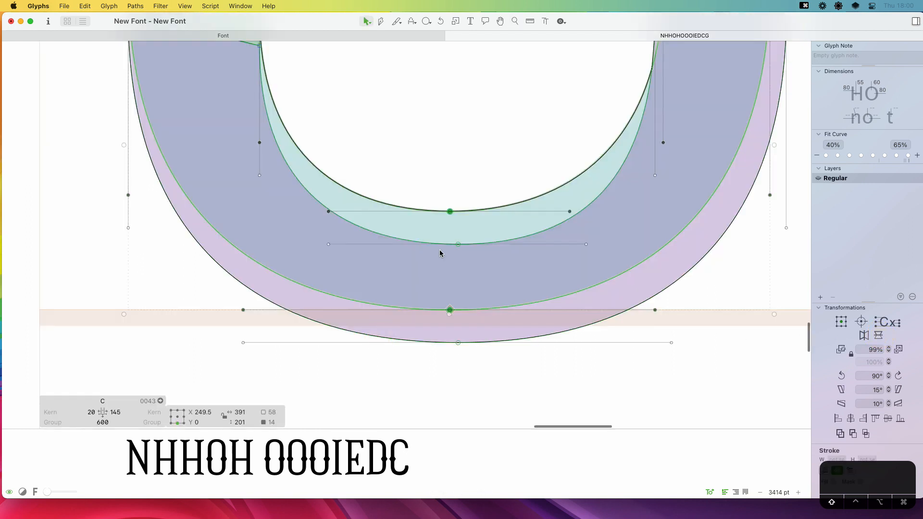
pyautogui.press('super+minus')
pyautogui.press('super+minus')
pyautogui.press('super+minus')
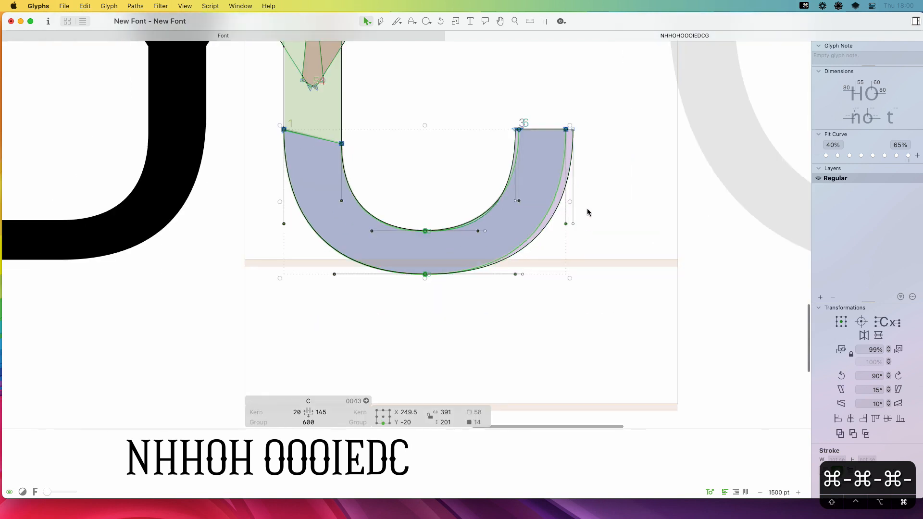
pyautogui.press('BackSpace')
# Preview the C filled beside the neighbouring capitals to examine its terminals and weight
pyautogui.press('super+minus')
pyautogui.press('super+minus')
pyautogui.press('super+minus')
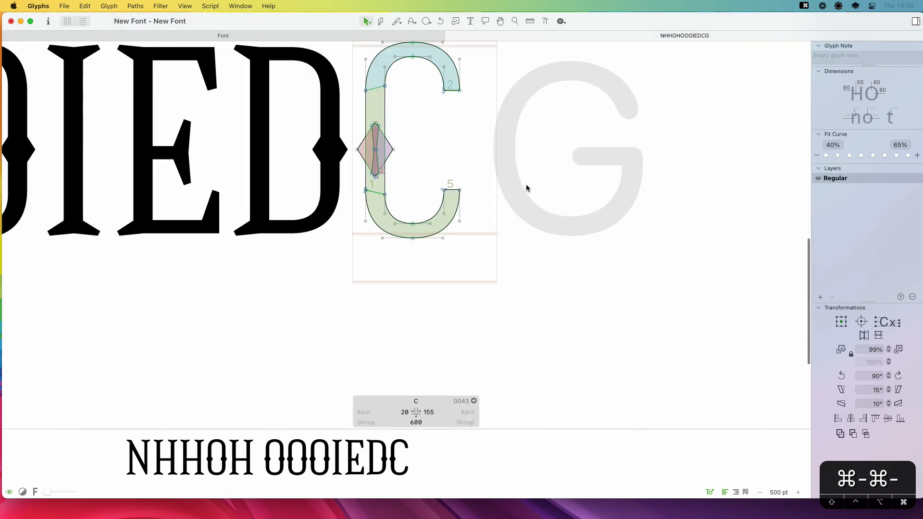
pyautogui.press('space')
pyautogui.moveTo(464, 180); pyautogui.dragTo(561, 224)
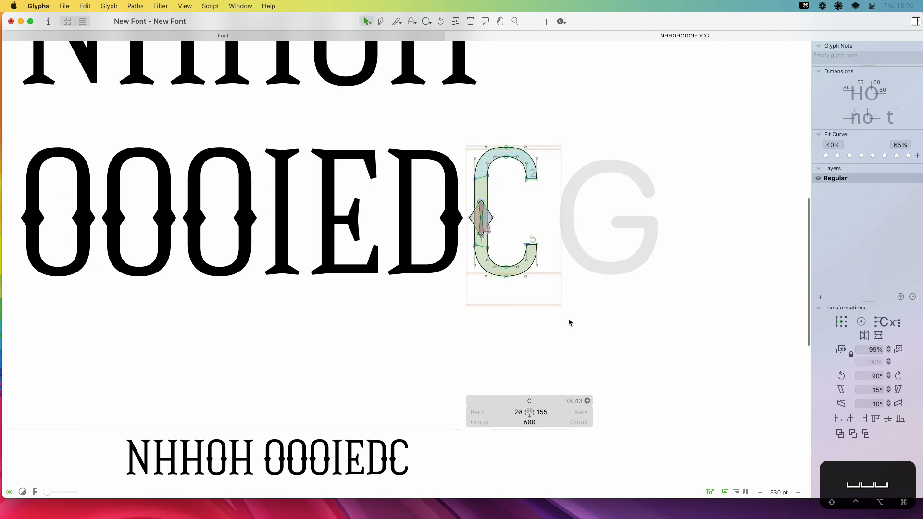
pyautogui.press('space')
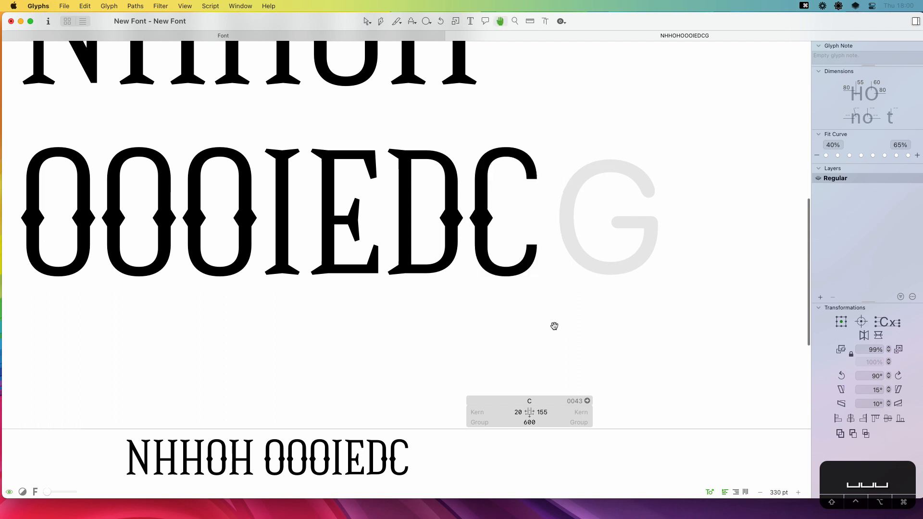
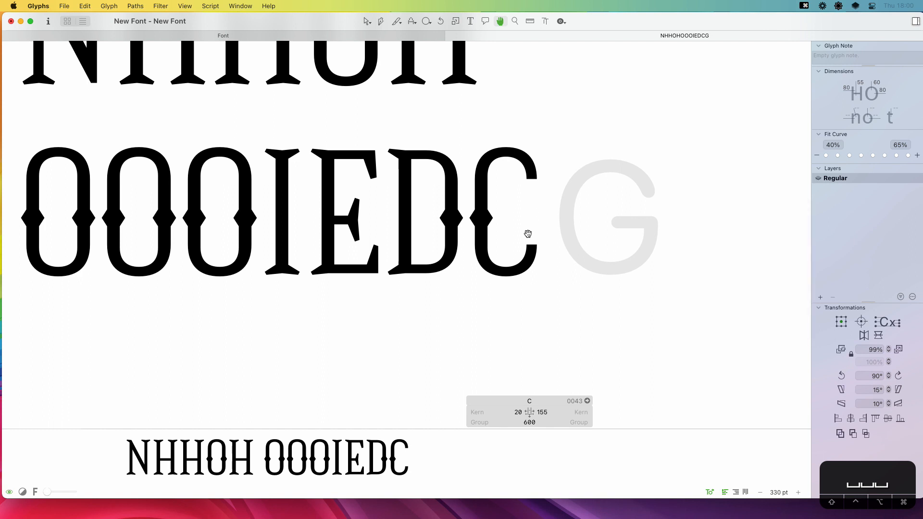
pyautogui.press('space')
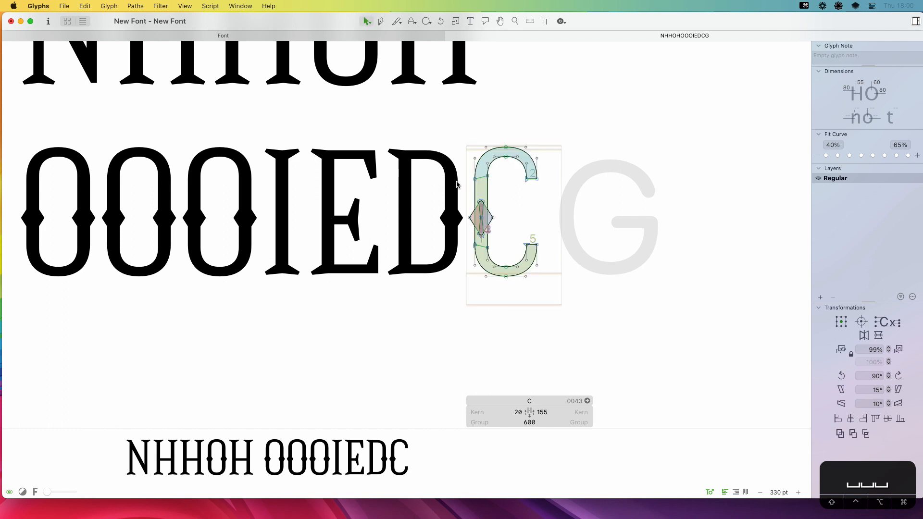
# Copy the capital I's top serif shape into the C and move it onto the top terminal at X 363, Y 538
pyautogui.doubleClick(298, 164)
pyautogui.doubleClick(523, 195)
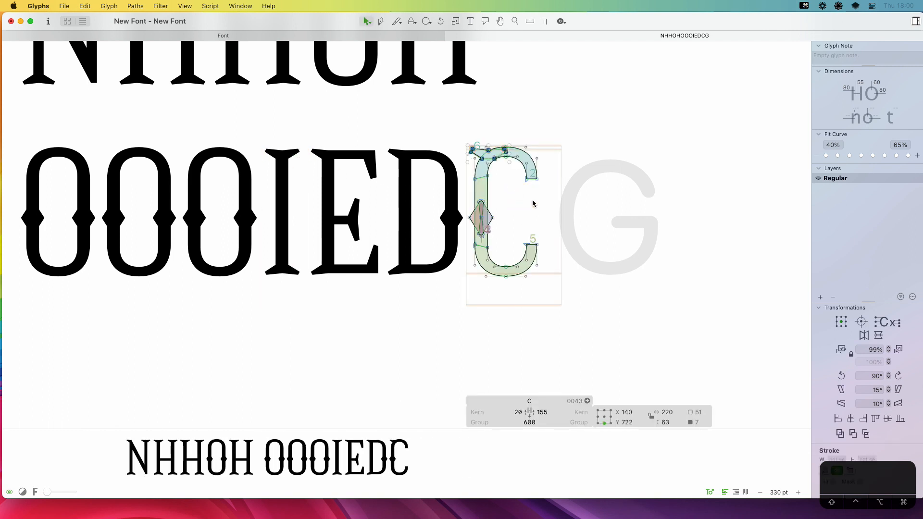
pyautogui.press('z')
pyautogui.moveTo(565, 124); pyautogui.dragTo(425, 214)
pyautogui.press('v')
pyautogui.moveTo(404, 179); pyautogui.dragTo(540, 291)
# Nudge the serif shape up to Y 539 so its slanted edge meets the terminal's inner corner
pyautogui.press('z')
pyautogui.moveTo(611, 223); pyautogui.dragTo(417, 325)
pyautogui.press('v')
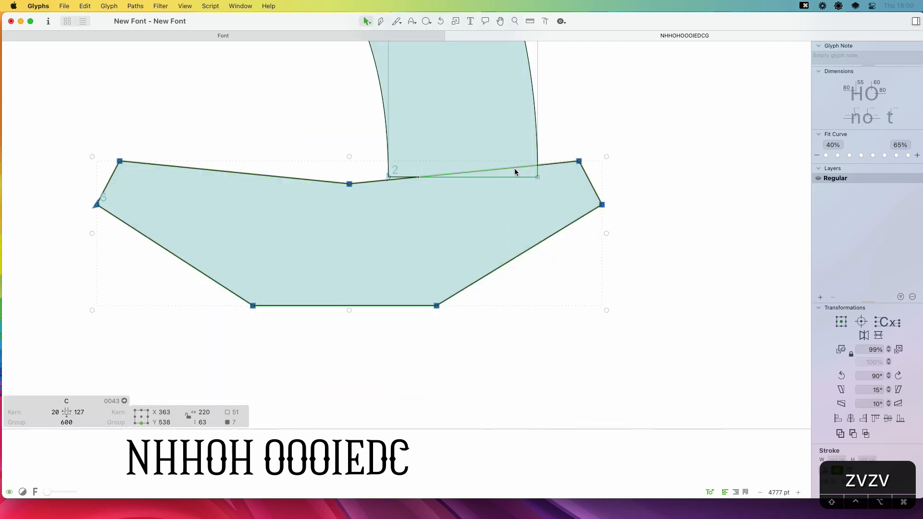
pyautogui.press('Up')
pyautogui.press('Up')
pyautogui.press('Down')
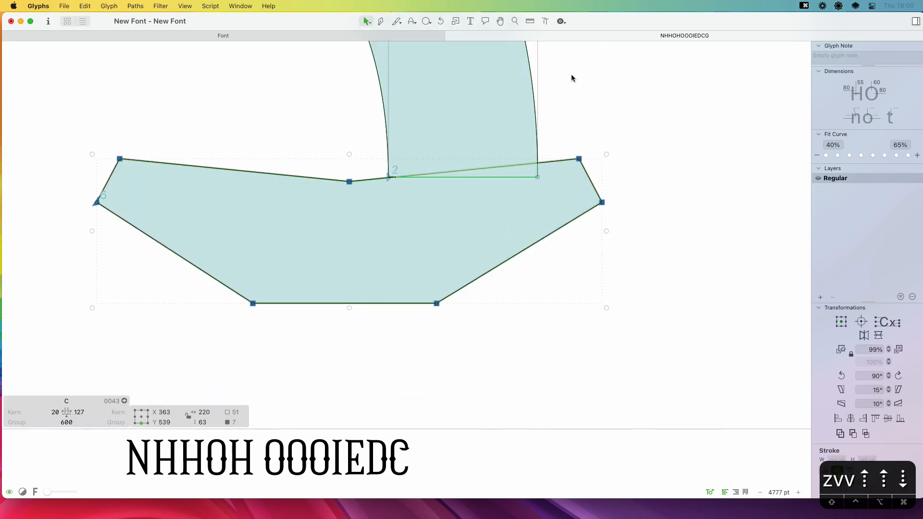
# Add a node on the top terminal's outer edge at X 445, Y 600 and delete the corner below it to slant the end
pyautogui.press('z')
pyautogui.moveTo(579, 122); pyautogui.dragTo(503, 202)
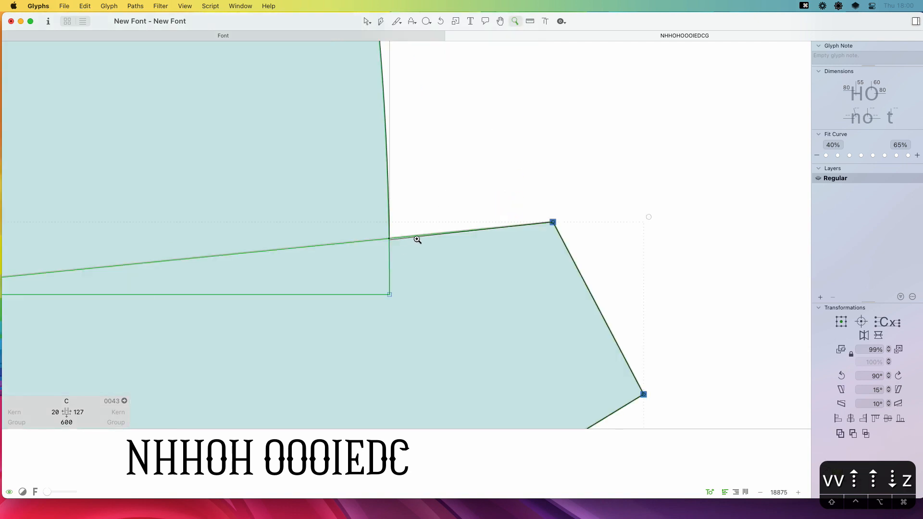
pyautogui.press('p')
pyautogui.click(390, 238)
pyautogui.press('v')
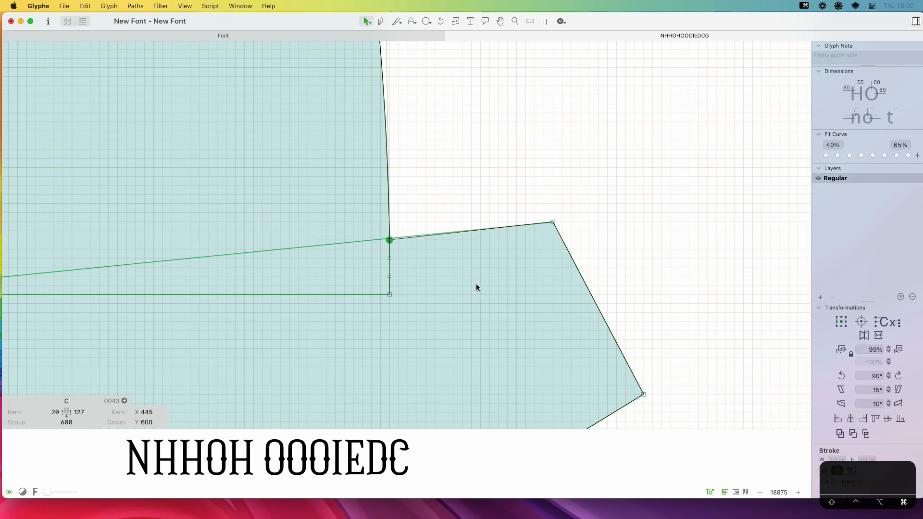
pyautogui.press('super+minus')
pyautogui.press('super+minus')
pyautogui.moveTo(413, 237)
pyautogui.mouseDown()
pyautogui.moveTo(390, 255)
pyautogui.moveTo(397, 238)
pyautogui.moveTo(403, 246)
pyautogui.mouseUp()
pyautogui.click(394, 235)
pyautogui.click(399, 243)
pyautogui.press('BackSpace')
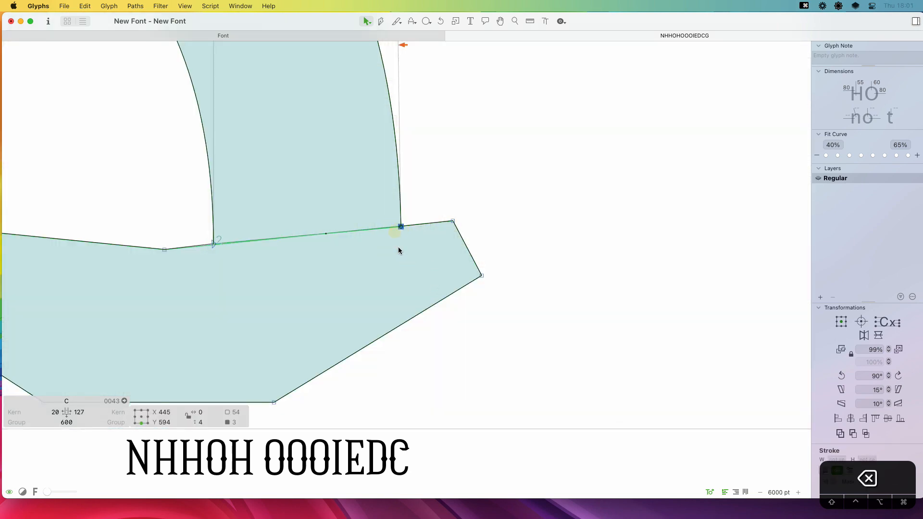
# Delete the borrowed serif shape and preview the C's slanted top terminal
pyautogui.press('super+minus')
pyautogui.press('super+minus')
pyautogui.press('super+minus')
pyautogui.doubleClick(407, 249)
pyautogui.press('BackSpace')
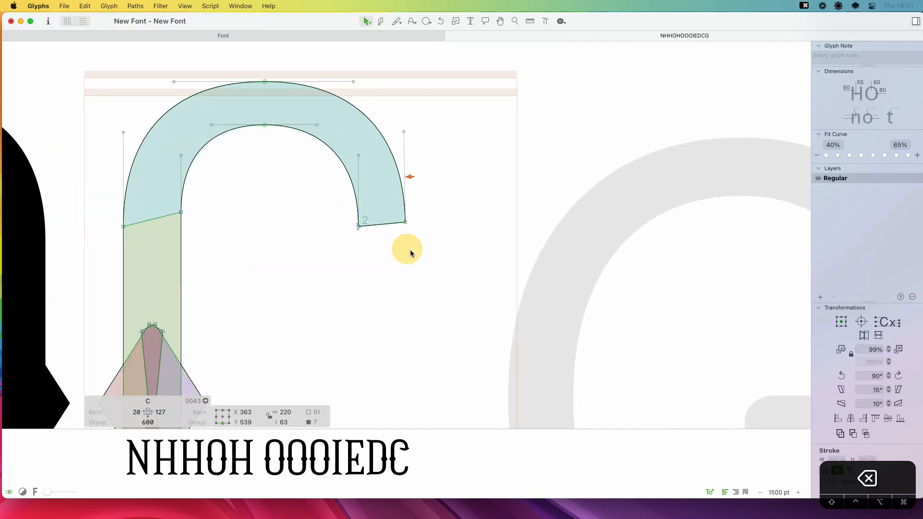
pyautogui.press('super+minus')
pyautogui.press('super+minus')
pyautogui.press('space')
pyautogui.moveTo(427, 276); pyautogui.dragTo(512, 146)
pyautogui.moveTo(472, 217); pyautogui.dragTo(472, 247)
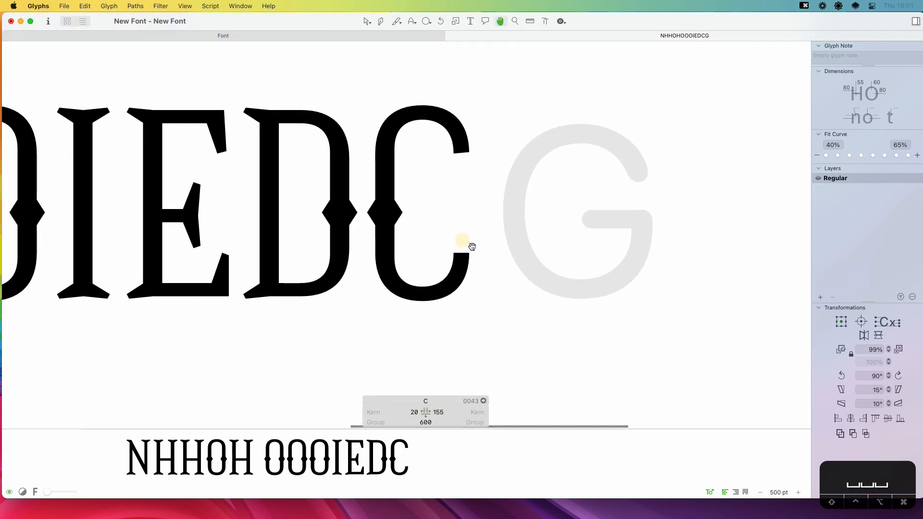
# Move the top terminal's outer curve handle right to X 445 so it stands vertical above its node
pyautogui.press('z')
pyautogui.moveTo(503, 105); pyautogui.dragTo(396, 198)
pyautogui.press('v')
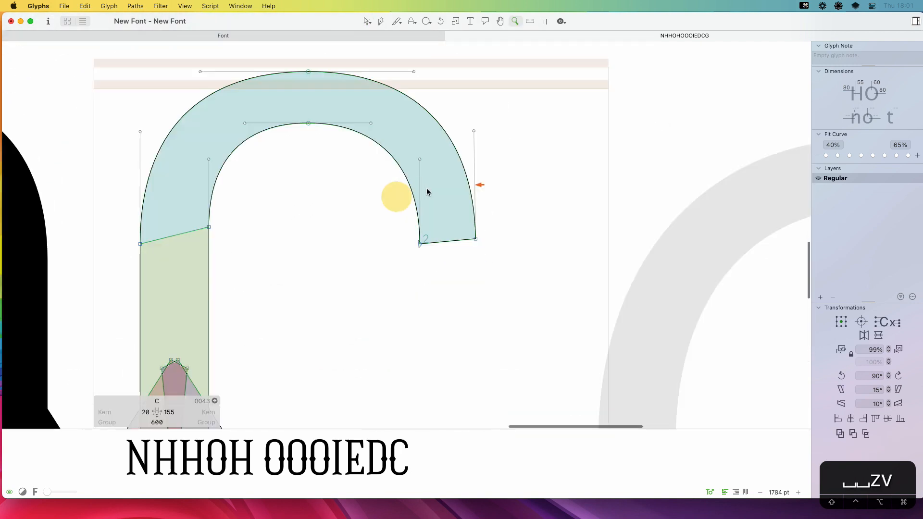
pyautogui.click(419, 244)
pyautogui.press('space')
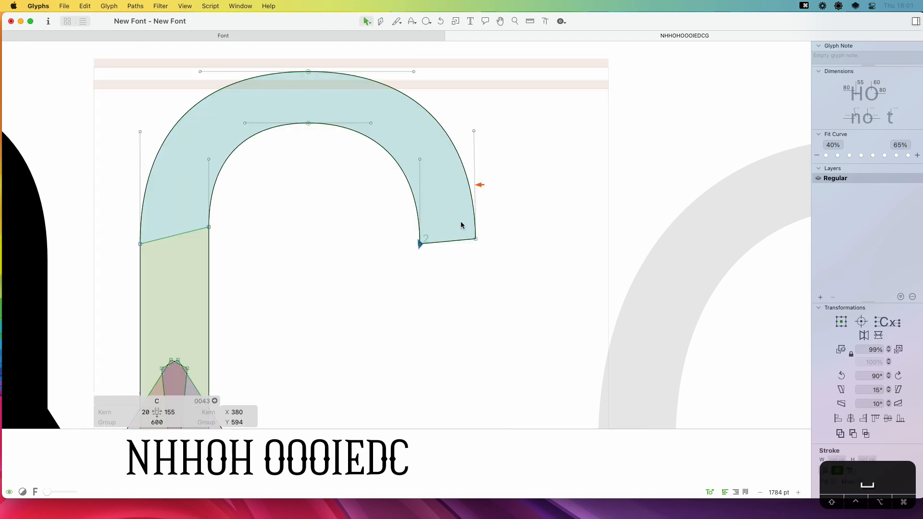
pyautogui.moveTo(474, 131); pyautogui.dragTo(476, 131)
pyautogui.press('space')
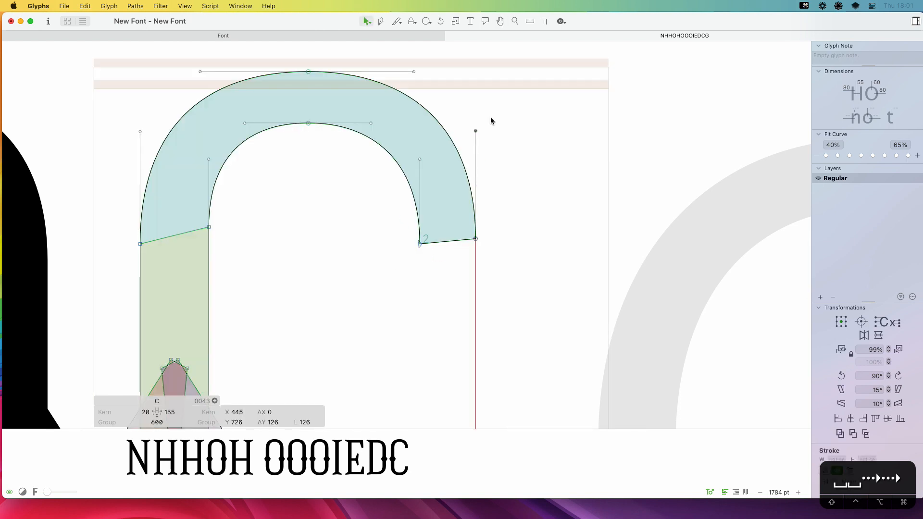
pyautogui.press('space')
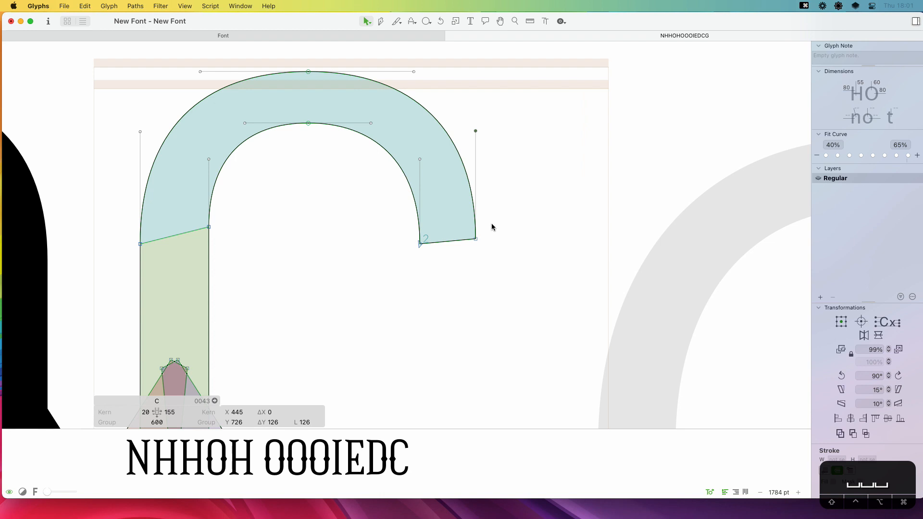
# Examine the inner corner and slanted end of the C's top terminal up close
pyautogui.click(420, 244)
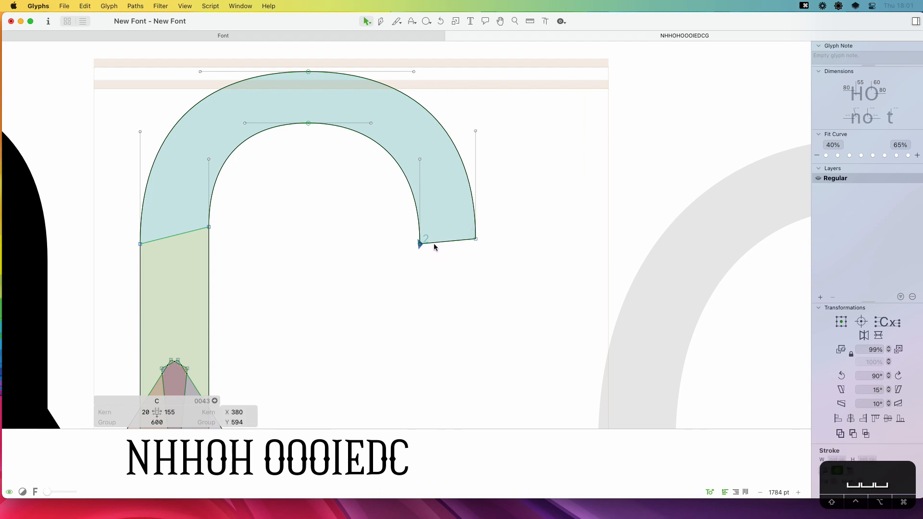
pyautogui.press('z')
pyautogui.moveTo(507, 170); pyautogui.dragTo(360, 287)
pyautogui.press('v')
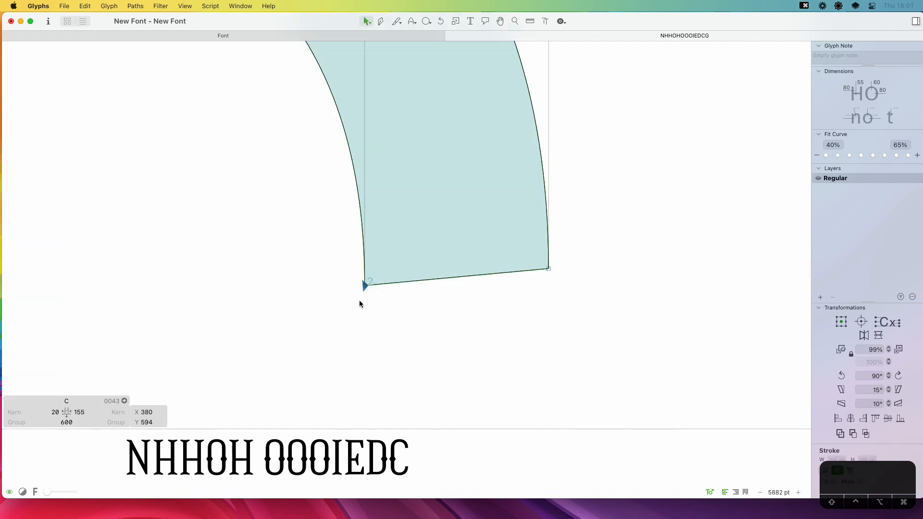
pyautogui.click(374, 282)
pyautogui.moveTo(367, 285); pyautogui.dragTo(372, 283)
pyautogui.press('super+minus')
pyautogui.press('super+minus')
pyautogui.press('super+minus')
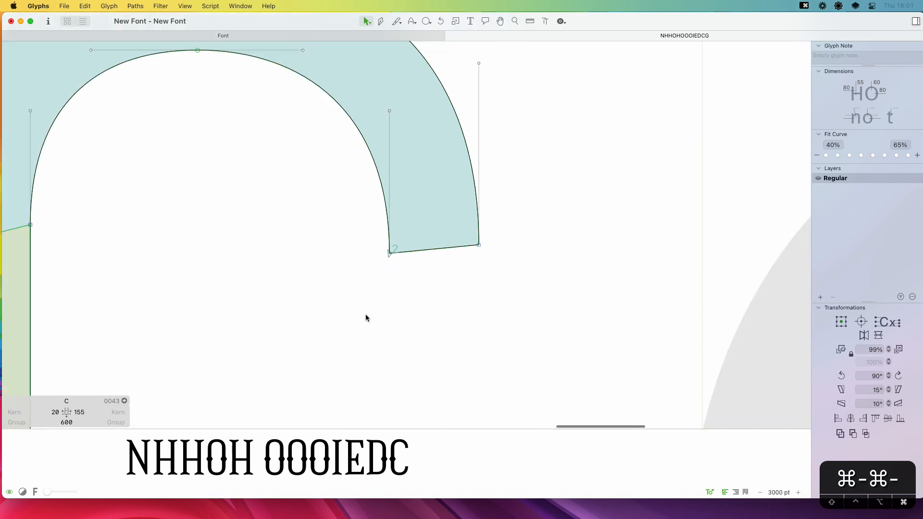
pyautogui.press('space')
pyautogui.moveTo(477, 294); pyautogui.dragTo(500, 259)
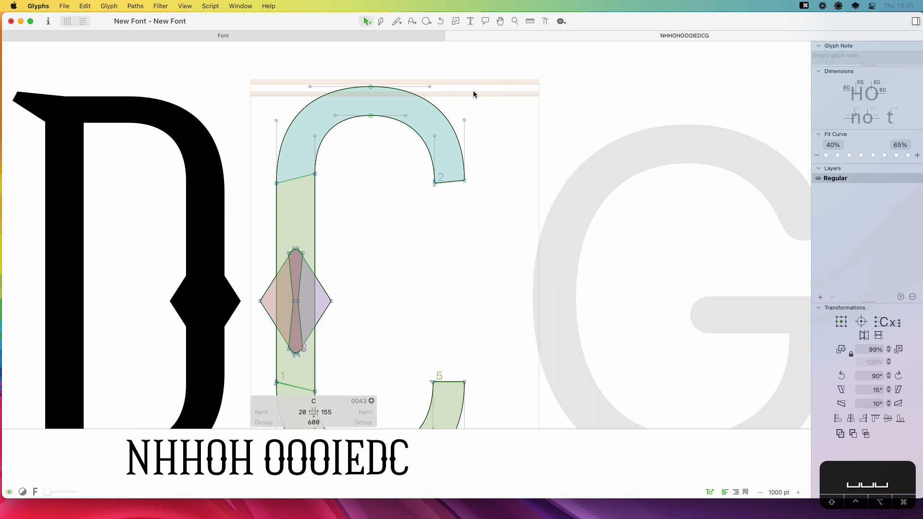
# Select the C's entire top arc and fit its curve handles at 65%
pyautogui.moveTo(492, 79); pyautogui.dragTo(387, 171)
pyautogui.doubleClick(426, 143)
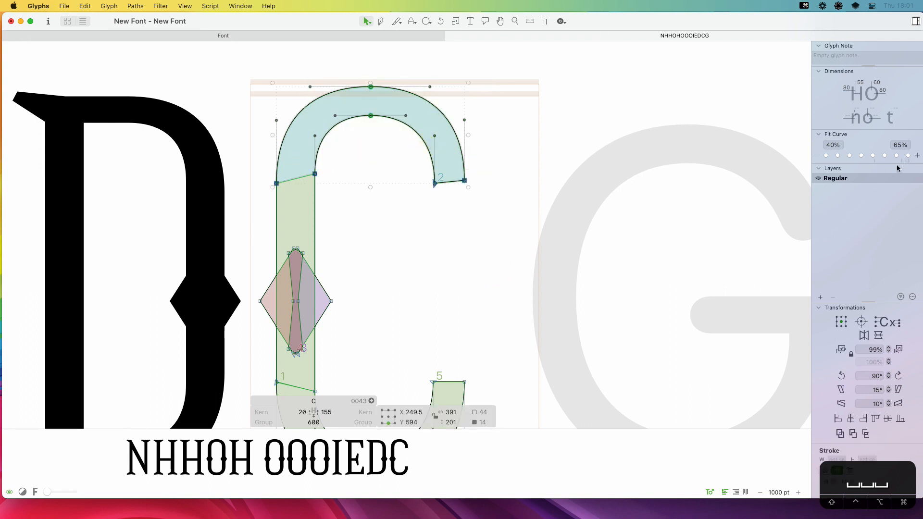
pyautogui.press('space')
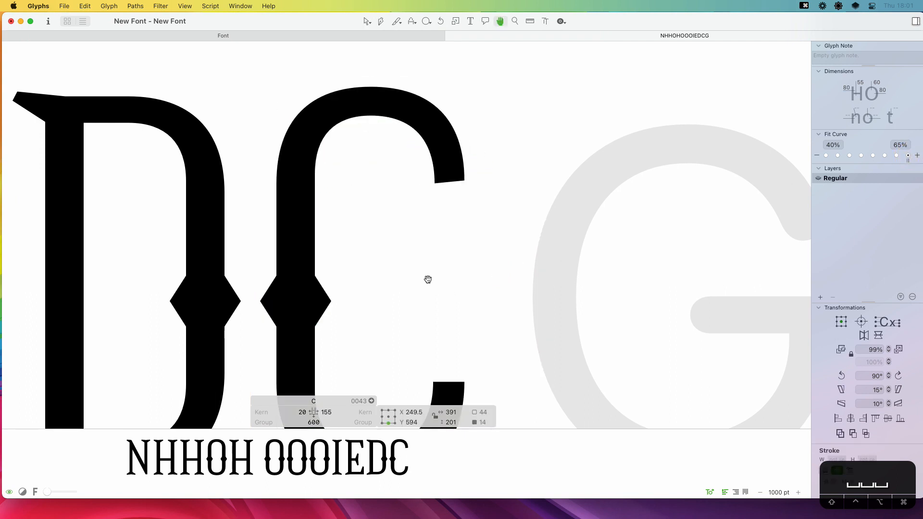
pyautogui.moveTo(463, 286); pyautogui.dragTo(496, 292)
# Shift the top arc's two apex nodes right to X 255 without moving their handles
pyautogui.moveTo(430, 73); pyautogui.dragTo(395, 157)
pyautogui.press('space')
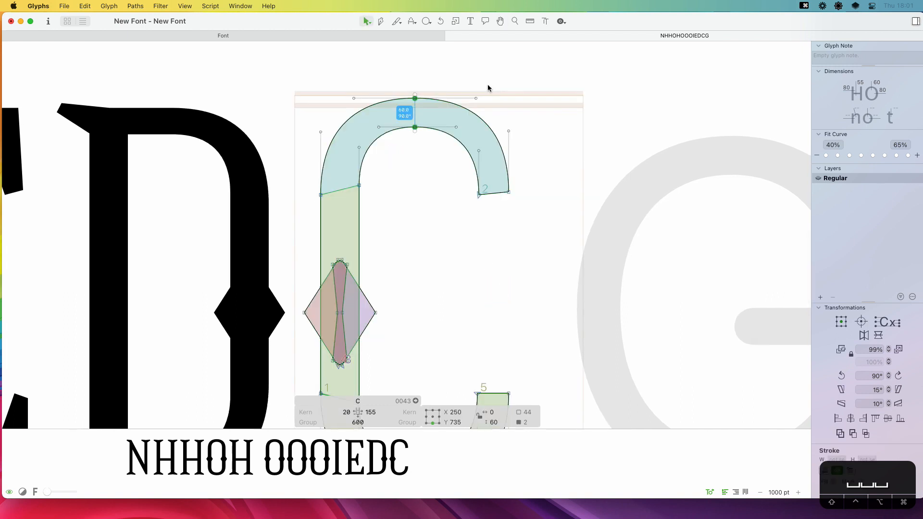
pyautogui.hotkey('alt', 'Right')
pyautogui.hotkey('alt', 'Right')
pyautogui.hotkey('alt', 'Right')
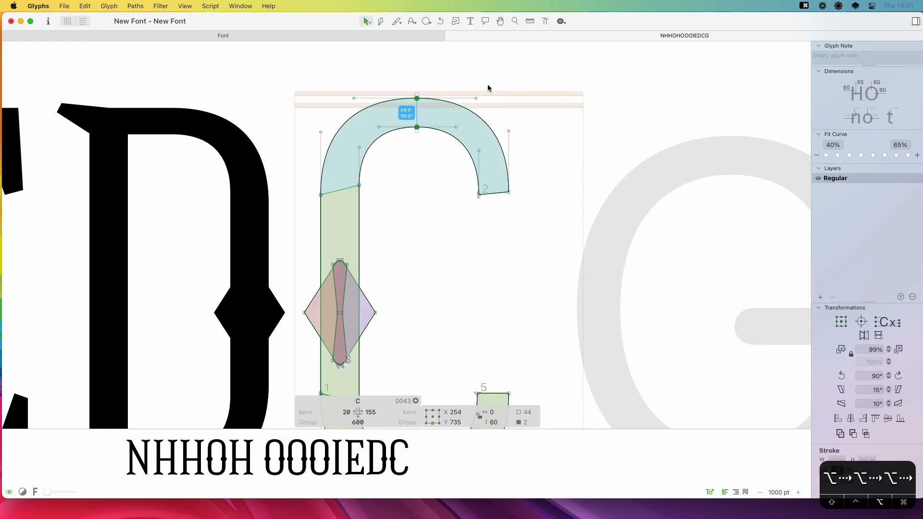
pyautogui.hotkey('alt', 'Right')
# Delete the C's bottom arc, keeping the stem, diamond and top arc
pyautogui.press('space')
pyautogui.moveTo(433, 235); pyautogui.dragTo(456, 187)
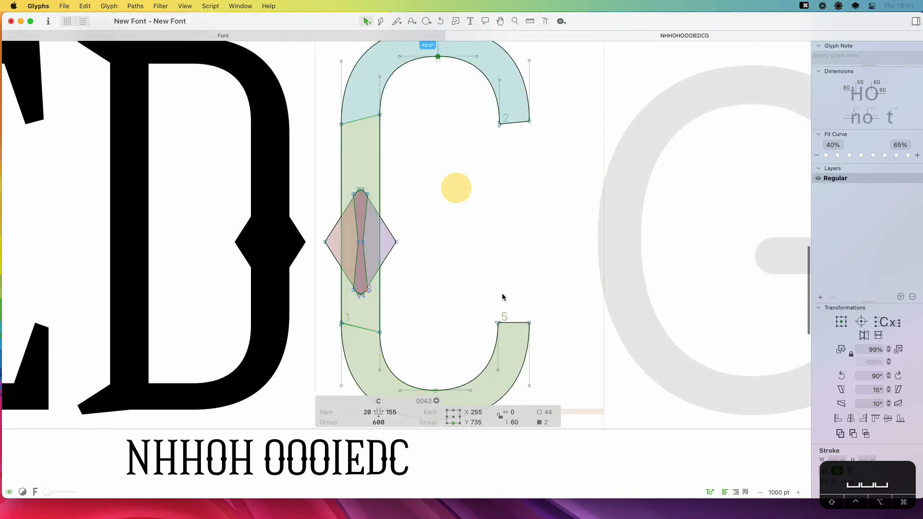
pyautogui.press('super+minus')
pyautogui.click(439, 295)
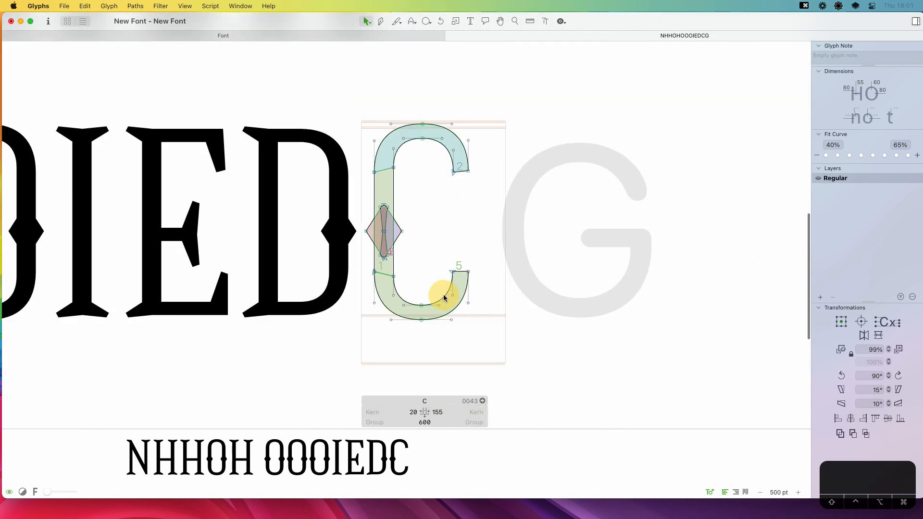
pyautogui.press('BackSpace')
# Try to paste a copy of the revised top arc lower in the C, flipped vertically
pyautogui.click(437, 150)
pyautogui.press('super+c')
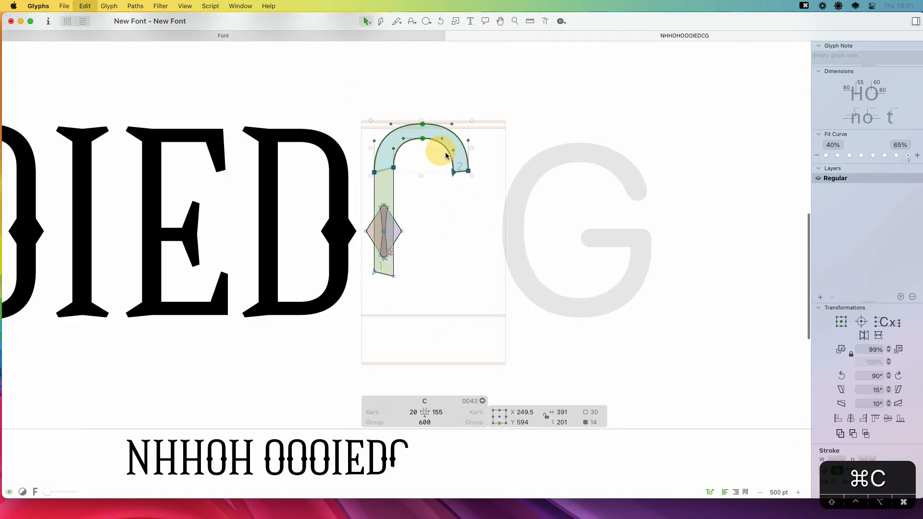
pyautogui.press('super+v')
pyautogui.moveTo(437, 150); pyautogui.dragTo(459, 268)
pyautogui.click(875, 336)
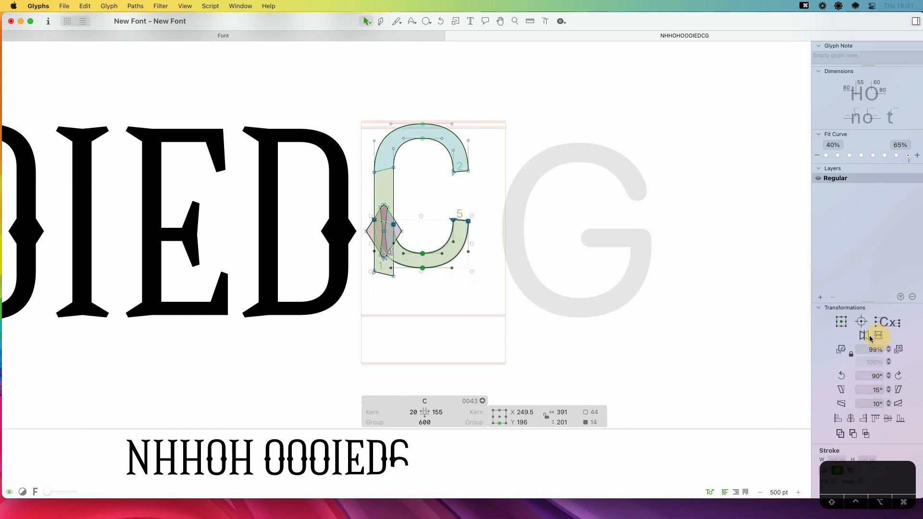
# Try to move the flipped arc down to the bottom of the stem, and undo the move, flip and paste
pyautogui.moveTo(512, 194); pyautogui.dragTo(310, 375)
pyautogui.press('v')
pyautogui.moveTo(429, 187); pyautogui.dragTo(432, 264)
pyautogui.press('super+z')
pyautogui.press('super+z')
pyautogui.press('super+z')
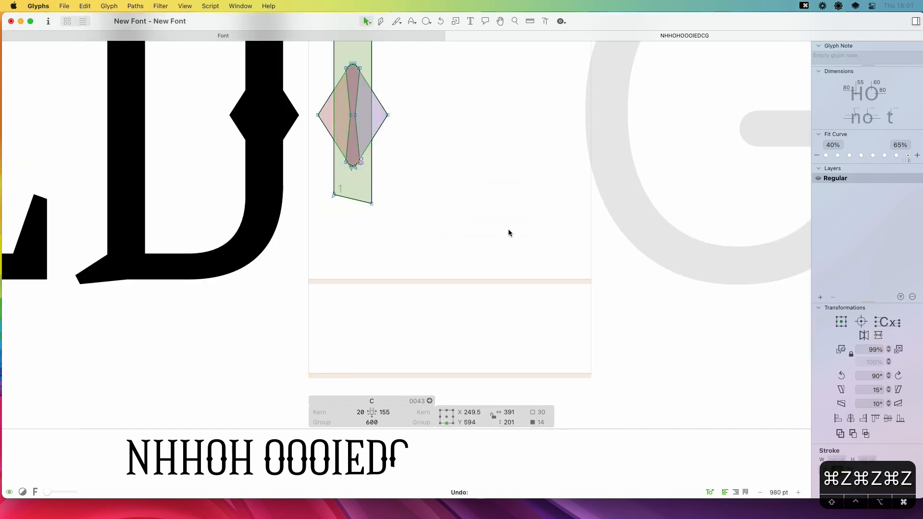
# Undo the preceding edits until the C's deleted bottom arc is restored
pyautogui.press('super+z')
pyautogui.press('space')
pyautogui.moveTo(463, 125); pyautogui.dragTo(451, 292)
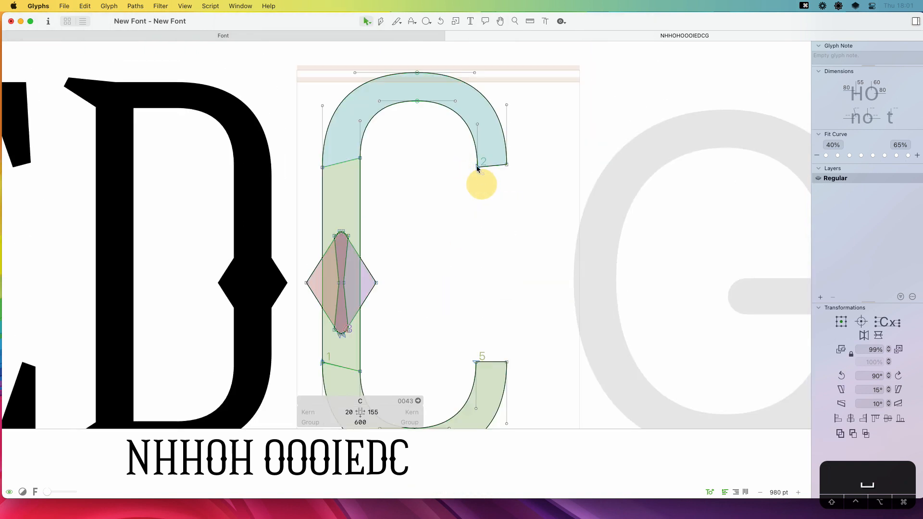
pyautogui.doubleClick(476, 167)
pyautogui.press('super+z')
pyautogui.click(495, 180)
# Duplicate the C's top arc and place the copy below it, across the stem, at about X 260, Y 333
pyautogui.doubleClick(453, 112)
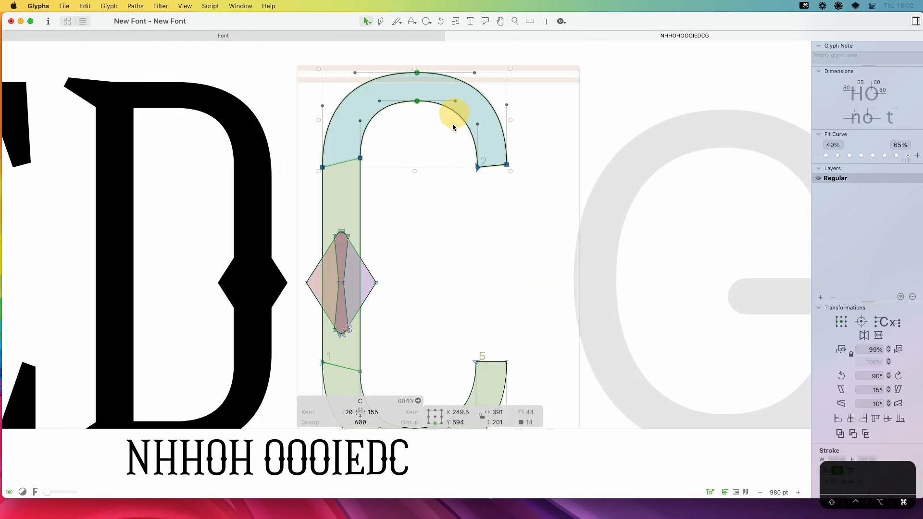
pyautogui.press('super+c')
pyautogui.press('super+v')
pyautogui.moveTo(477, 167); pyautogui.dragTo(469, 286)
pyautogui.press('space')
pyautogui.moveTo(479, 360); pyautogui.dragTo(486, 342)
pyautogui.press('super+z')
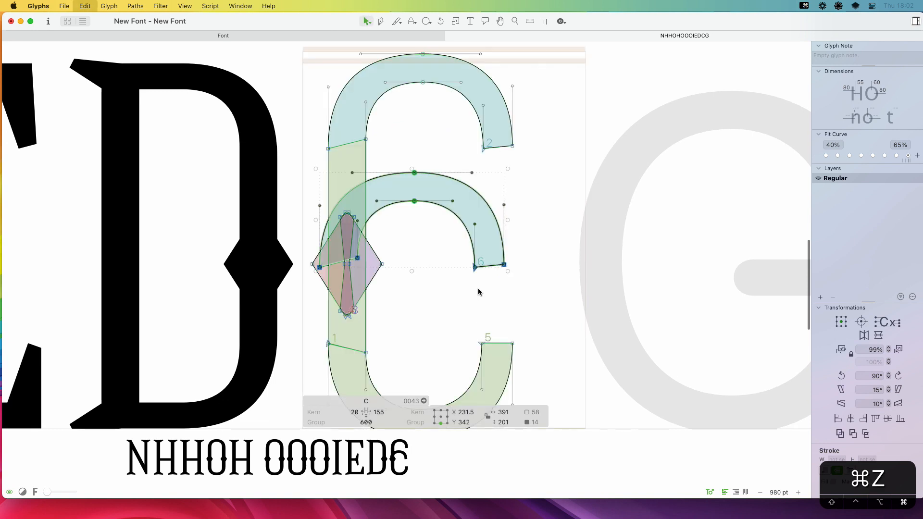
pyautogui.moveTo(485, 152); pyautogui.dragTo(489, 270)
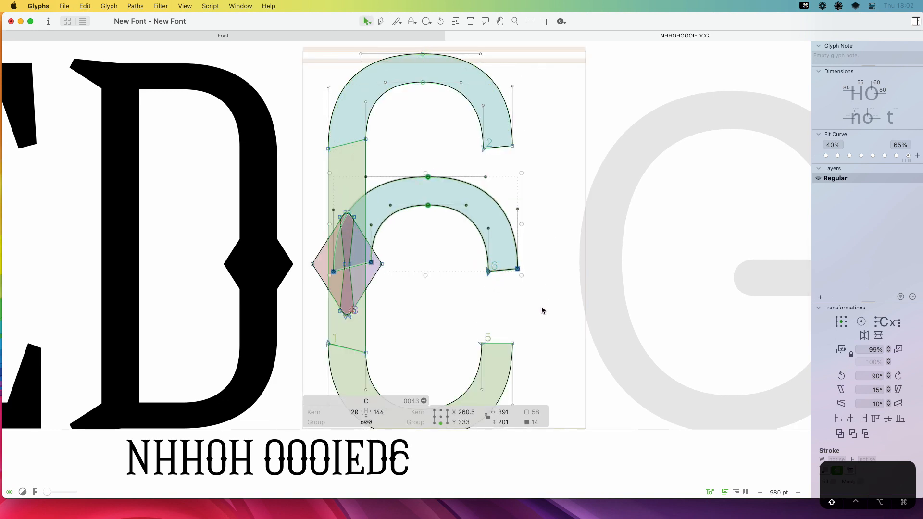
# Shift the duplicated arc left to X 249.5, in line with the top arc
pyautogui.press('Left')
pyautogui.press('Left')
pyautogui.press('Left')
pyautogui.press('Left')
pyautogui.press('Left')
pyautogui.press('Left')
pyautogui.press('Left')
pyautogui.press('Left')
pyautogui.press('Left')
pyautogui.press('Left')
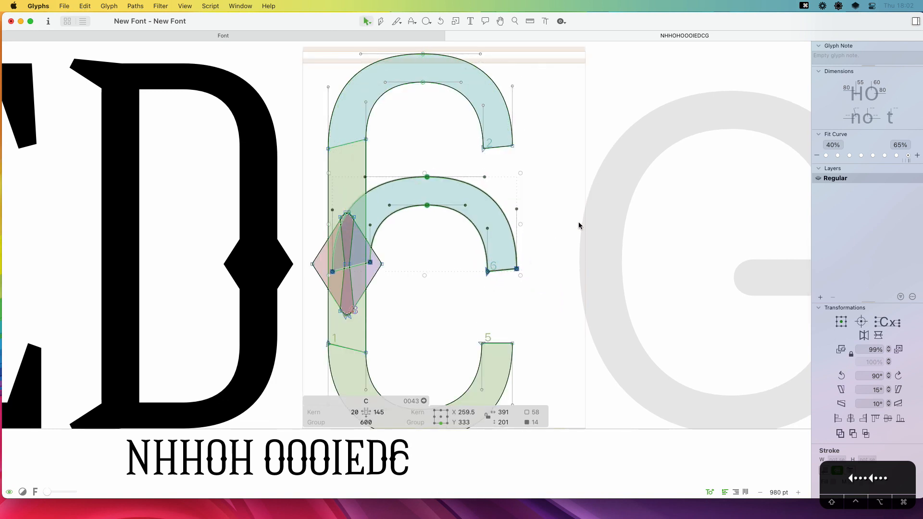
pyautogui.press('Left')
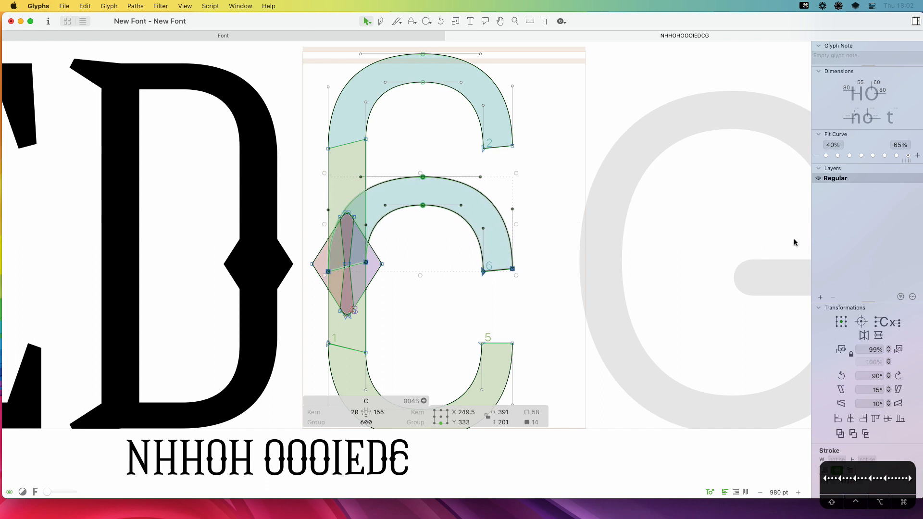
# Flip the duplicated arc vertically and move it down to about Y 103, just above the old bottom arc
pyautogui.click(880, 336)
pyautogui.moveTo(429, 245); pyautogui.dragTo(453, 220)
pyautogui.press('space')
pyautogui.press('z')
pyautogui.moveTo(560, 120); pyautogui.dragTo(336, 325)
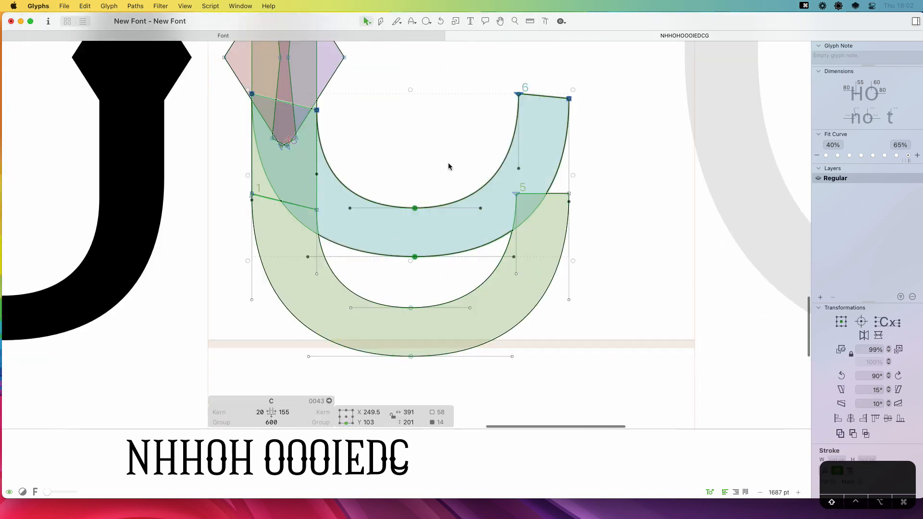
# Lower the flipped arc onto the old bottom arc, to Y -20
pyautogui.hotkey('shift', 'Down')
pyautogui.hotkey('shift', 'Down')
pyautogui.hotkey('shift', 'Down')
pyautogui.hotkey('shift', 'Down')
pyautogui.hotkey('shift', 'Down')
pyautogui.hotkey('shift', 'Down')
pyautogui.hotkey('shift', 'Down')
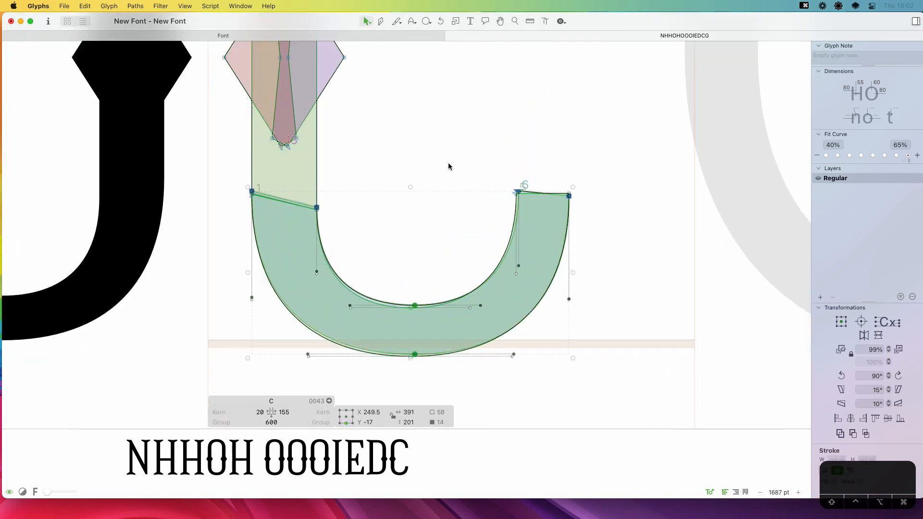
pyautogui.press('Down')
pyautogui.press('Down')
pyautogui.press('Down')
# Delete the old bottom arc underneath, keeping the mirrored arc with its slanted terminal
pyautogui.press('z')
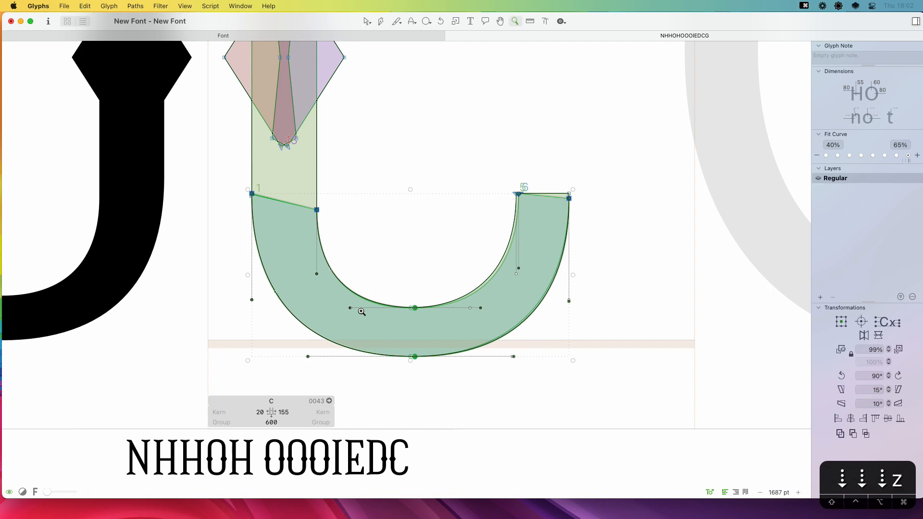
pyautogui.moveTo(361, 312); pyautogui.dragTo(383, 376)
pyautogui.press('super+minus')
pyautogui.press('super+minus')
pyautogui.press('super+minus')
pyautogui.press('super+minus')
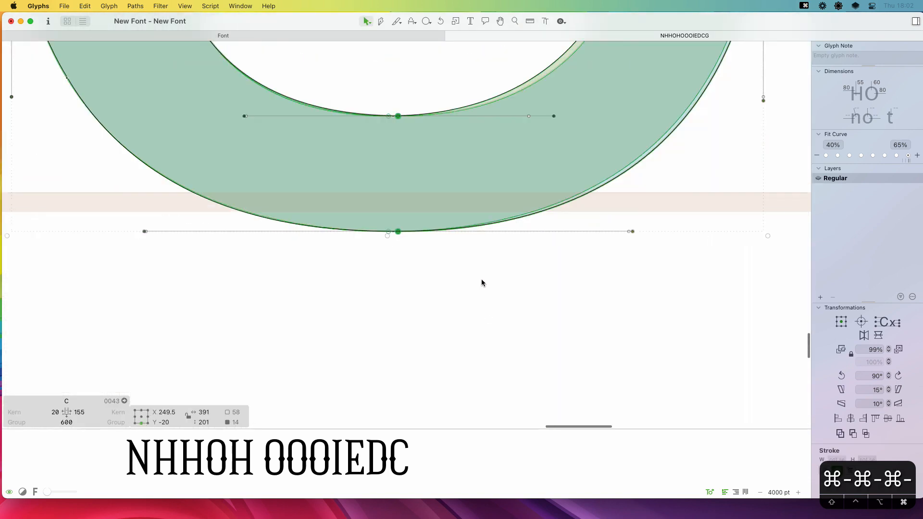
pyautogui.press('space')
pyautogui.click(579, 224)
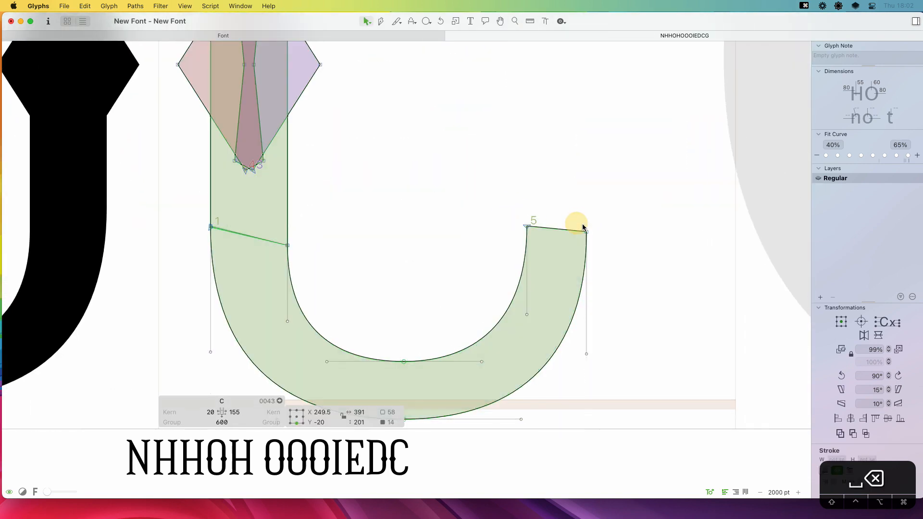
# Link both of the C's sidebearings to the O
pyautogui.press('super+minus')
pyautogui.press('super+minus')
pyautogui.press('super+minus')
pyautogui.press('super+minus')
pyautogui.press('space')
pyautogui.moveTo(531, 279); pyautogui.dragTo(548, 303)
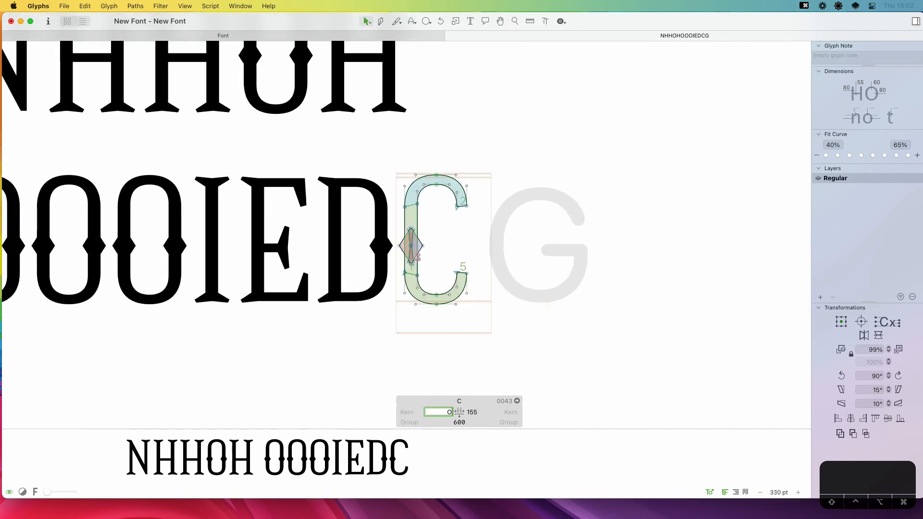
pyautogui.press('Return')
pyautogui.press('t')
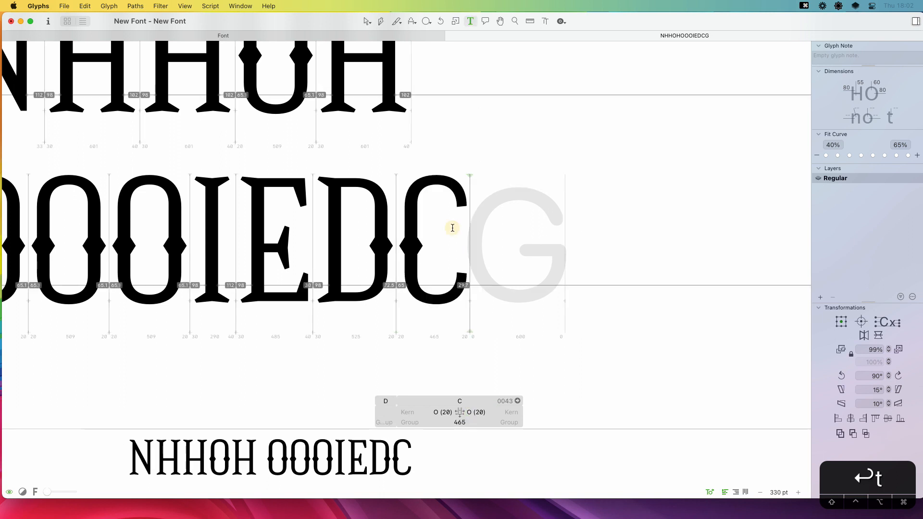
pyautogui.press('Escape')
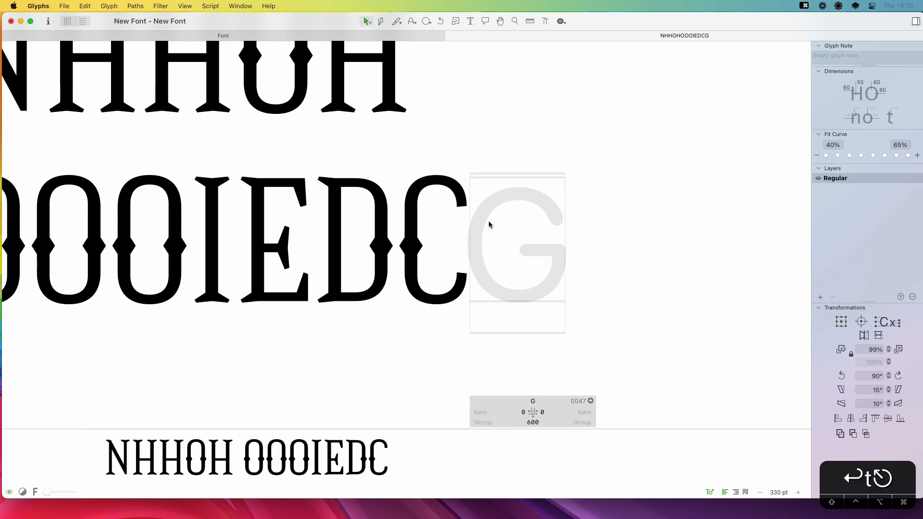
# Copy all of the C's outlines and paste them into the empty G glyph
pyautogui.click(446, 242)
pyautogui.press('super+a')
pyautogui.press('super+c')
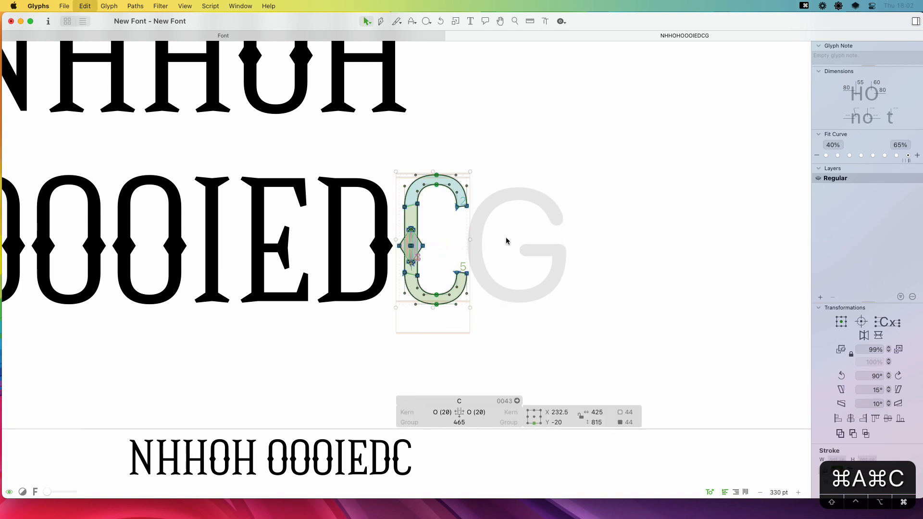
pyautogui.click(506, 237)
pyautogui.press('super+v')
# Add an H after the G in the sample text
pyautogui.press('z')
pyautogui.moveTo(601, 127); pyautogui.dragTo(420, 348)
pyautogui.write('t')
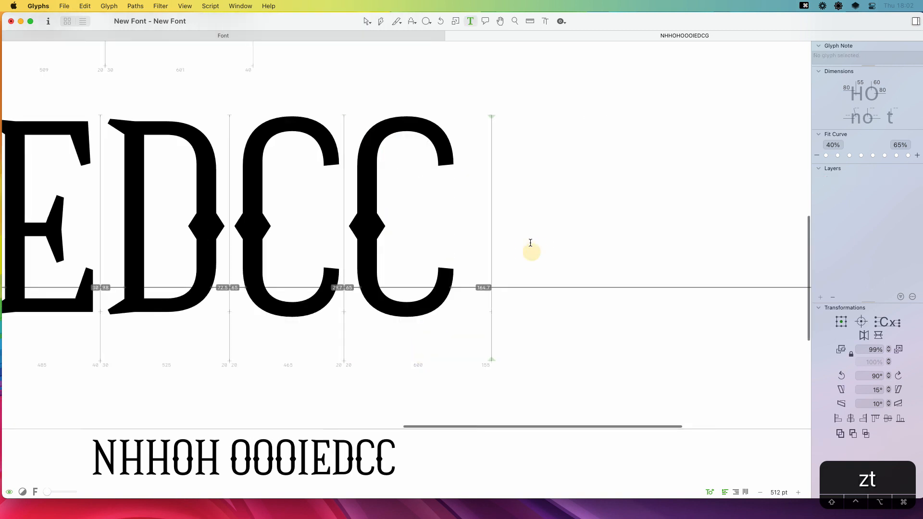
pyautogui.write('H')
pyautogui.press('Escape')
# Copy the H's crossbar into the G and shorten it to a short bar across the opening between the terminals
pyautogui.click(560, 214)
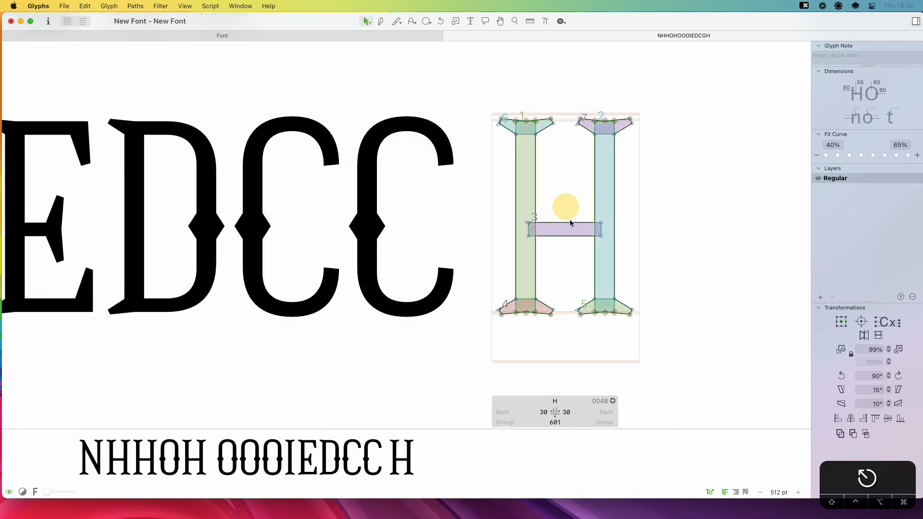
pyautogui.click(566, 226)
pyautogui.press('super+c')
pyautogui.click(423, 234)
pyautogui.press('super+v')
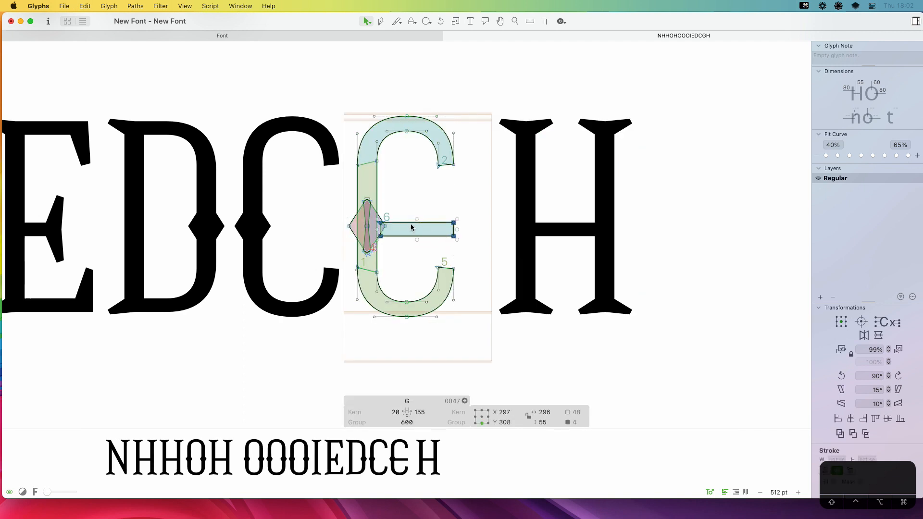
pyautogui.moveTo(452, 225); pyautogui.dragTo(480, 224)
pyautogui.moveTo(491, 210); pyautogui.dragTo(452, 240)
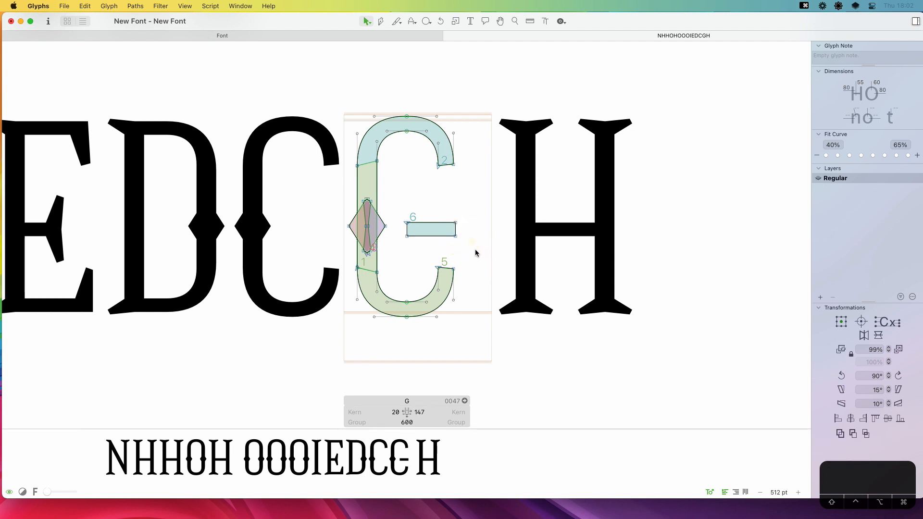
# Copy the E's top-arm serif shape and paste it into the G
pyautogui.press('space')
pyautogui.moveTo(461, 273); pyautogui.dragTo(611, 263)
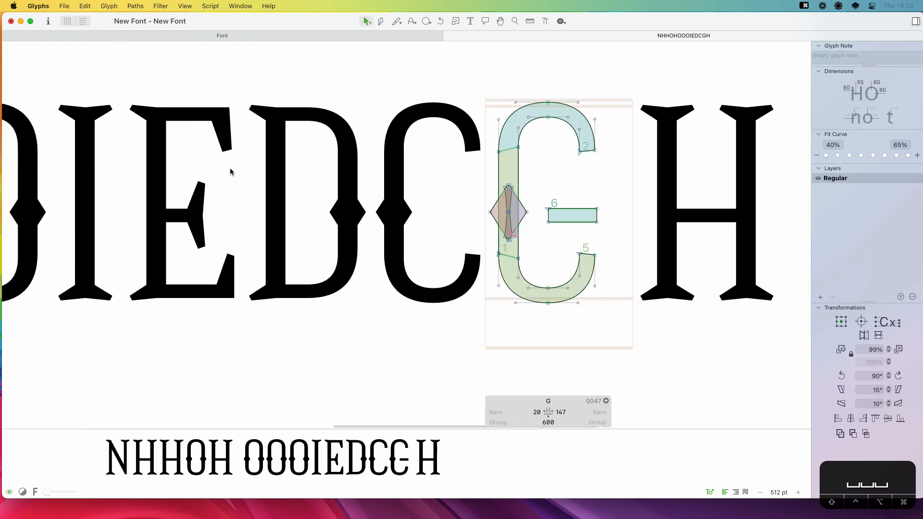
pyautogui.doubleClick(228, 153)
pyautogui.doubleClick(217, 141)
pyautogui.press('super+c')
pyautogui.press('super+v')
pyautogui.doubleClick(597, 274)
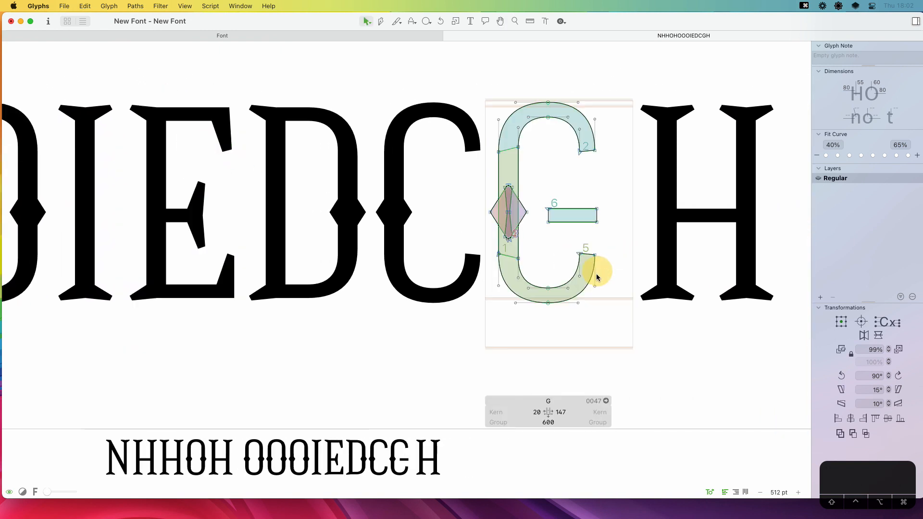
pyautogui.press('super+v')
pyautogui.click(598, 159)
pyautogui.click(602, 207)
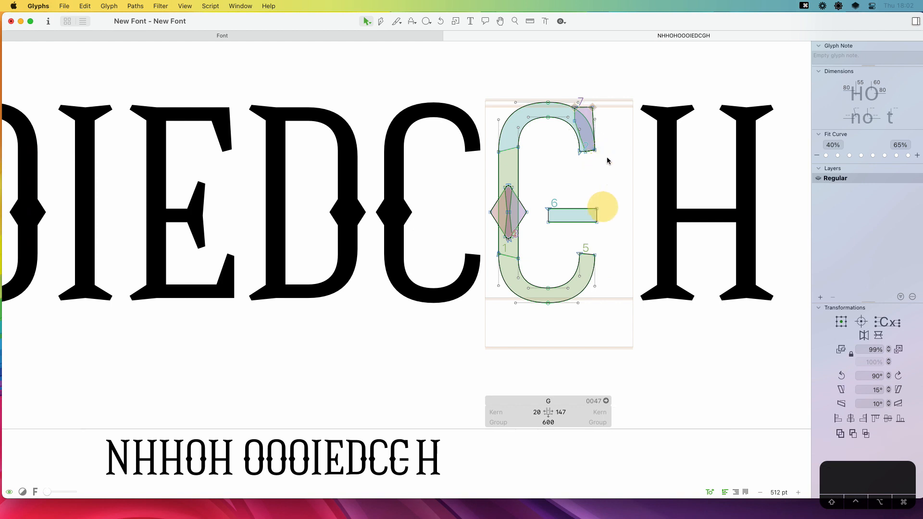
# Move the pasted serif down over the G's lower terminal, positioned at X 404, Y -10
pyautogui.click(612, 120)
pyautogui.click(593, 108)
pyautogui.doubleClick(594, 116)
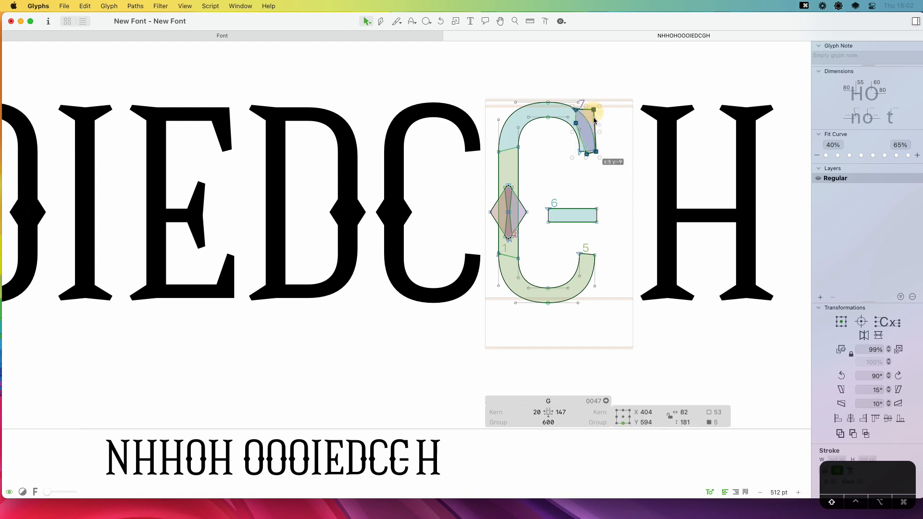
pyautogui.moveTo(595, 116); pyautogui.dragTo(547, 325)
pyautogui.press('z')
pyautogui.press('v')
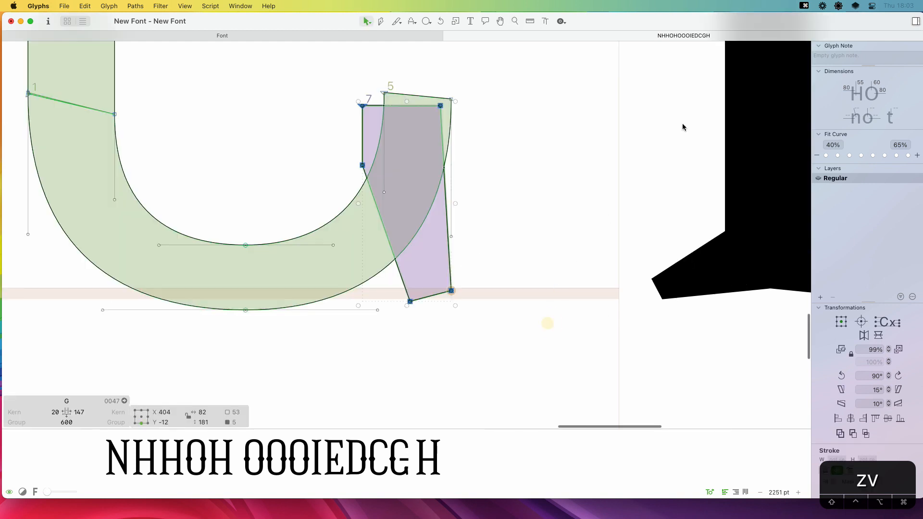
pyautogui.press('Up')
pyautogui.press('Up')
# Shift the serif shape right over the G's lower terminal, to X 419
pyautogui.press('super+minus')
pyautogui.press('super+minus')
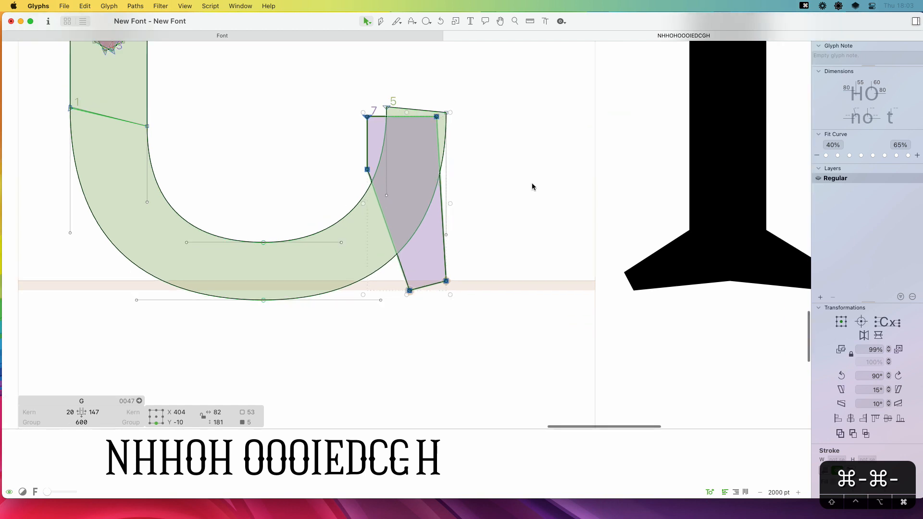
pyautogui.press('space')
pyautogui.moveTo(485, 186); pyautogui.dragTo(538, 213)
pyautogui.hotkey('shift', 'Right')
pyautogui.hotkey('shift', 'Right')
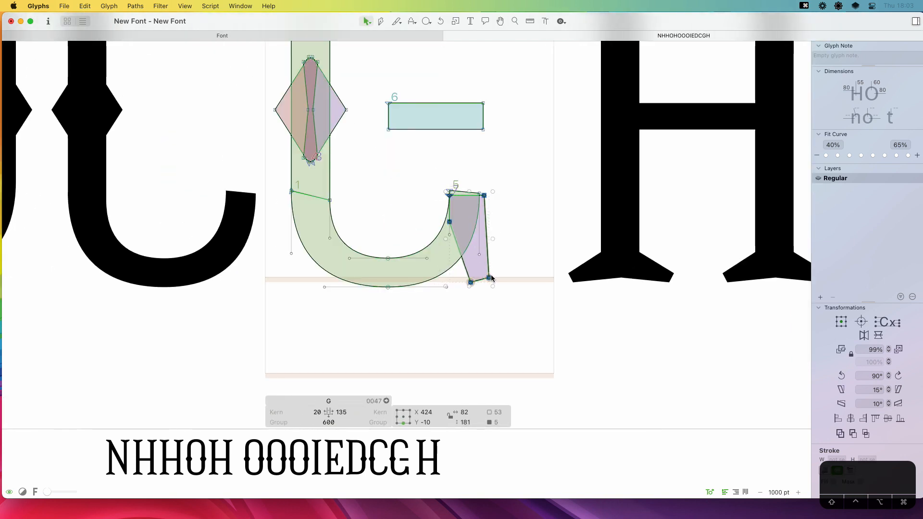
pyautogui.press('Left')
pyautogui.press('Left')
pyautogui.press('Left')
pyautogui.press('Left')
pyautogui.press('Left')
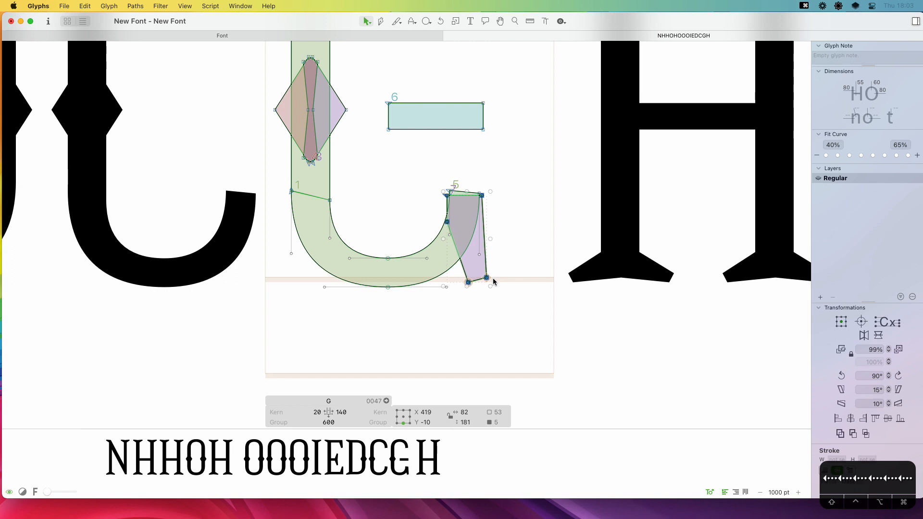
# Raise the serif shape against the underside of the G's bar, flush with its right end, at X 422, Y 127
pyautogui.moveTo(478, 195); pyautogui.dragTo(479, 139)
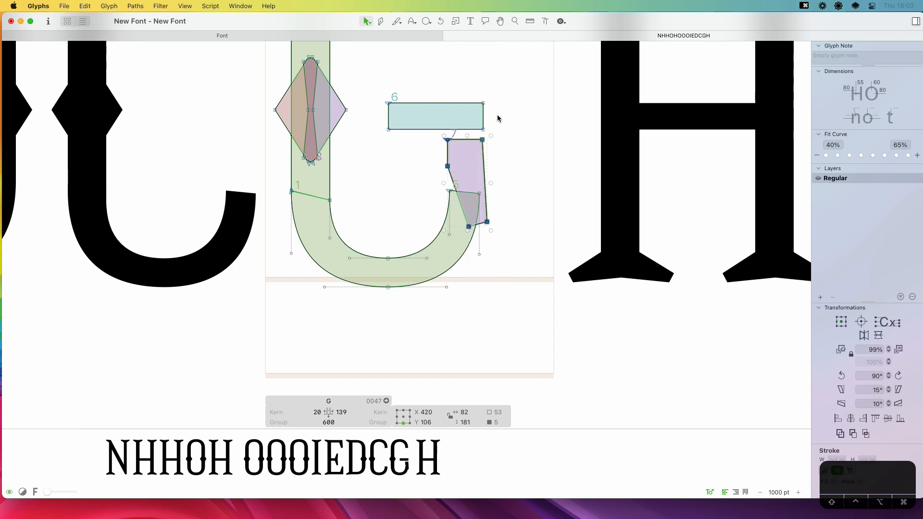
pyautogui.press('space')
pyautogui.press('z')
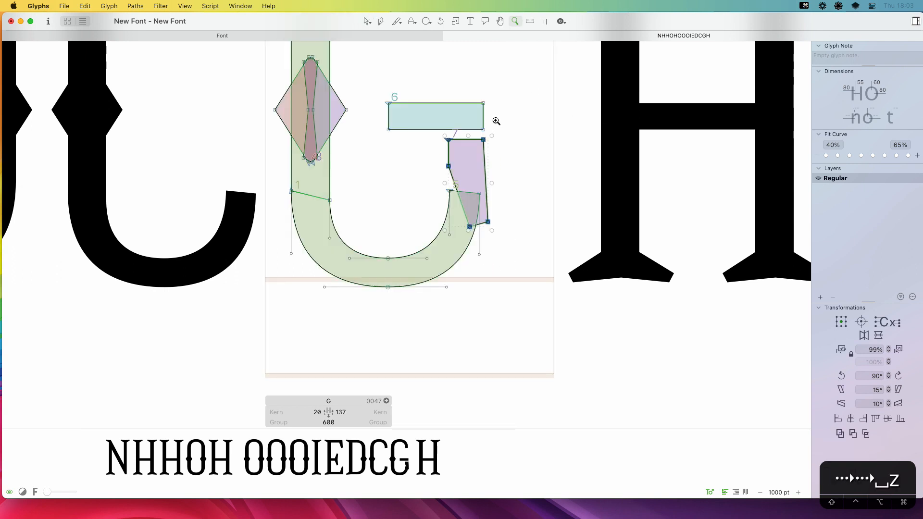
pyautogui.moveTo(510, 102); pyautogui.dragTo(419, 201)
pyautogui.press('v')
pyautogui.press('Left')
pyautogui.press('Right')
pyautogui.hotkey('shift', 'Up')
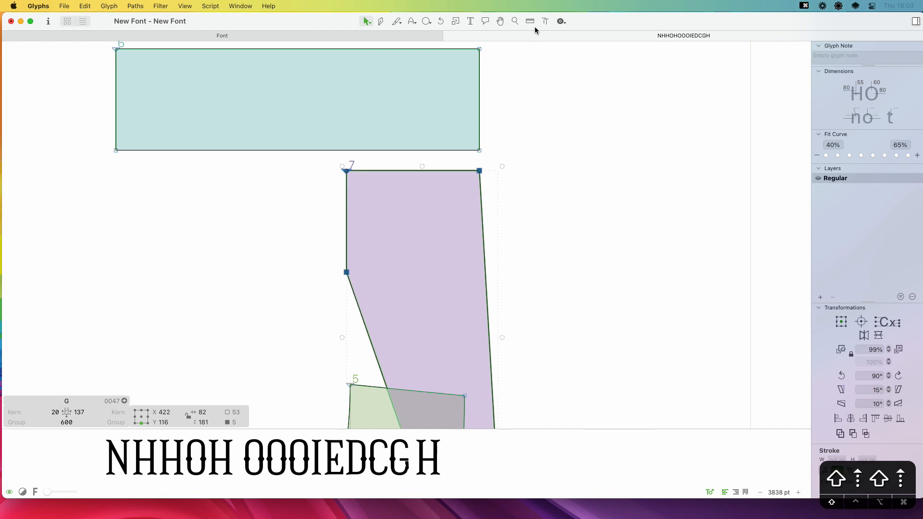
pyautogui.hotkey('shift', 'Up')
pyautogui.press('Up')
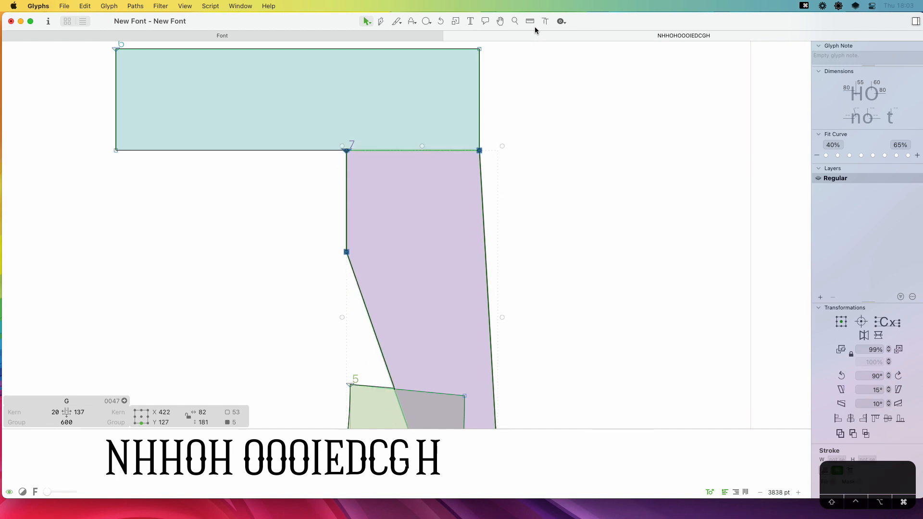
# Move the serif shape straight down from the bar to the baseline beside the G's lower curve
pyautogui.press('super+minus')
pyautogui.press('super+minus')
pyautogui.press('super+minus')
pyautogui.press('space')
pyautogui.moveTo(459, 333); pyautogui.dragTo(473, 241)
pyautogui.doubleClick(464, 137)
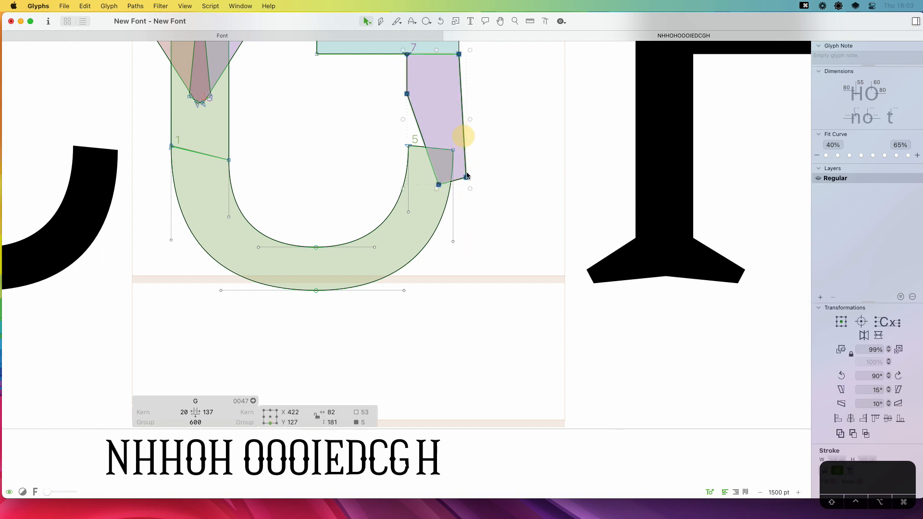
pyautogui.moveTo(467, 178); pyautogui.dragTo(472, 273)
# Lower the serif shape to Y -10, undoing the larger extra downward move
pyautogui.press('z')
pyautogui.moveTo(484, 242); pyautogui.dragTo(402, 318)
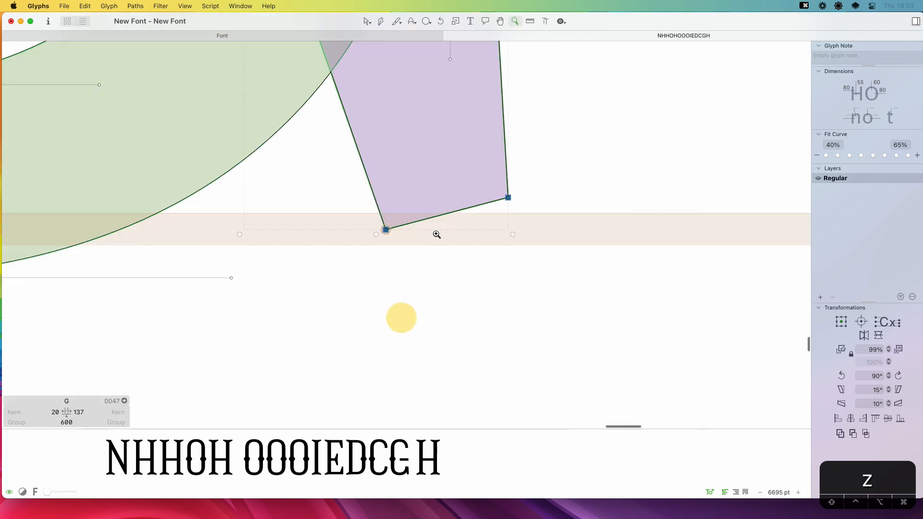
pyautogui.press('v')
pyautogui.press('Down')
pyautogui.press('Down')
pyautogui.press('Down')
pyautogui.press('Down')
pyautogui.press('super+Down')
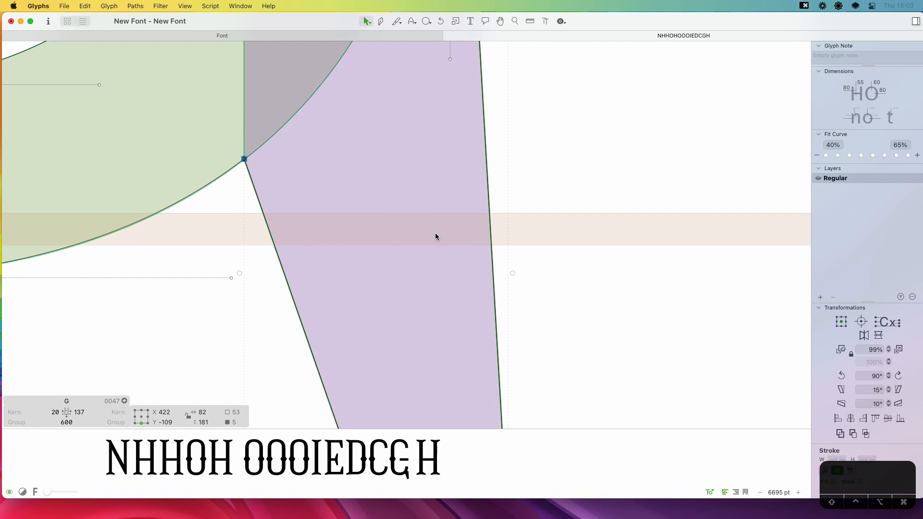
pyautogui.press('super+z')
pyautogui.press('super+z')
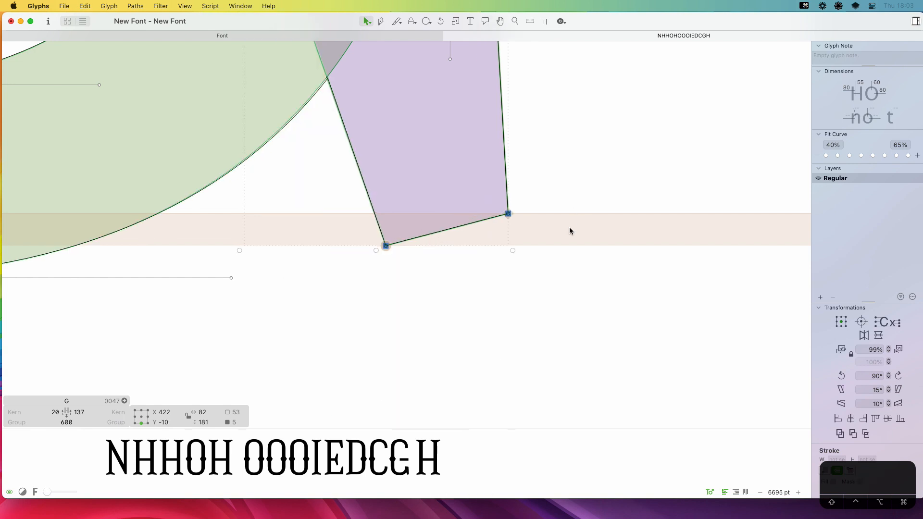
pyautogui.click(576, 255)
pyautogui.press('super+minus')
pyautogui.press('super+minus')
pyautogui.press('super+minus')
pyautogui.press('space')
pyautogui.moveTo(470, 162); pyautogui.dragTo(549, 248)
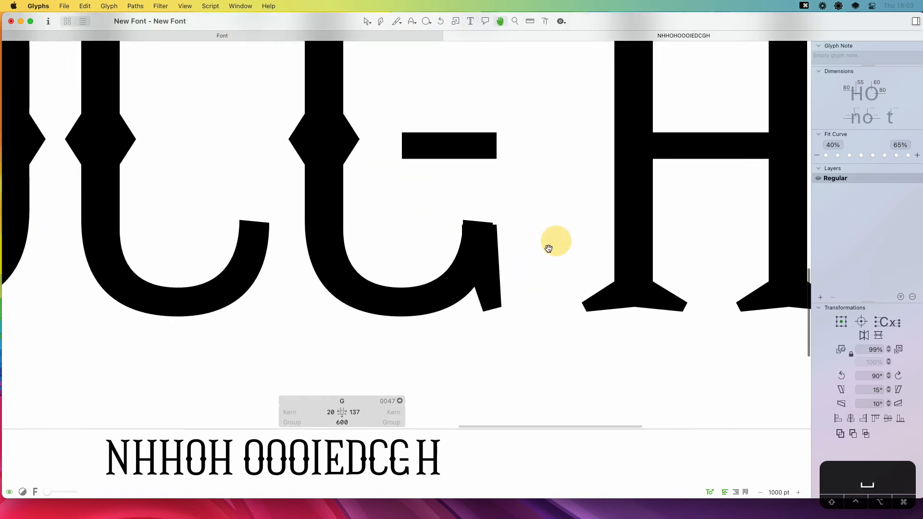